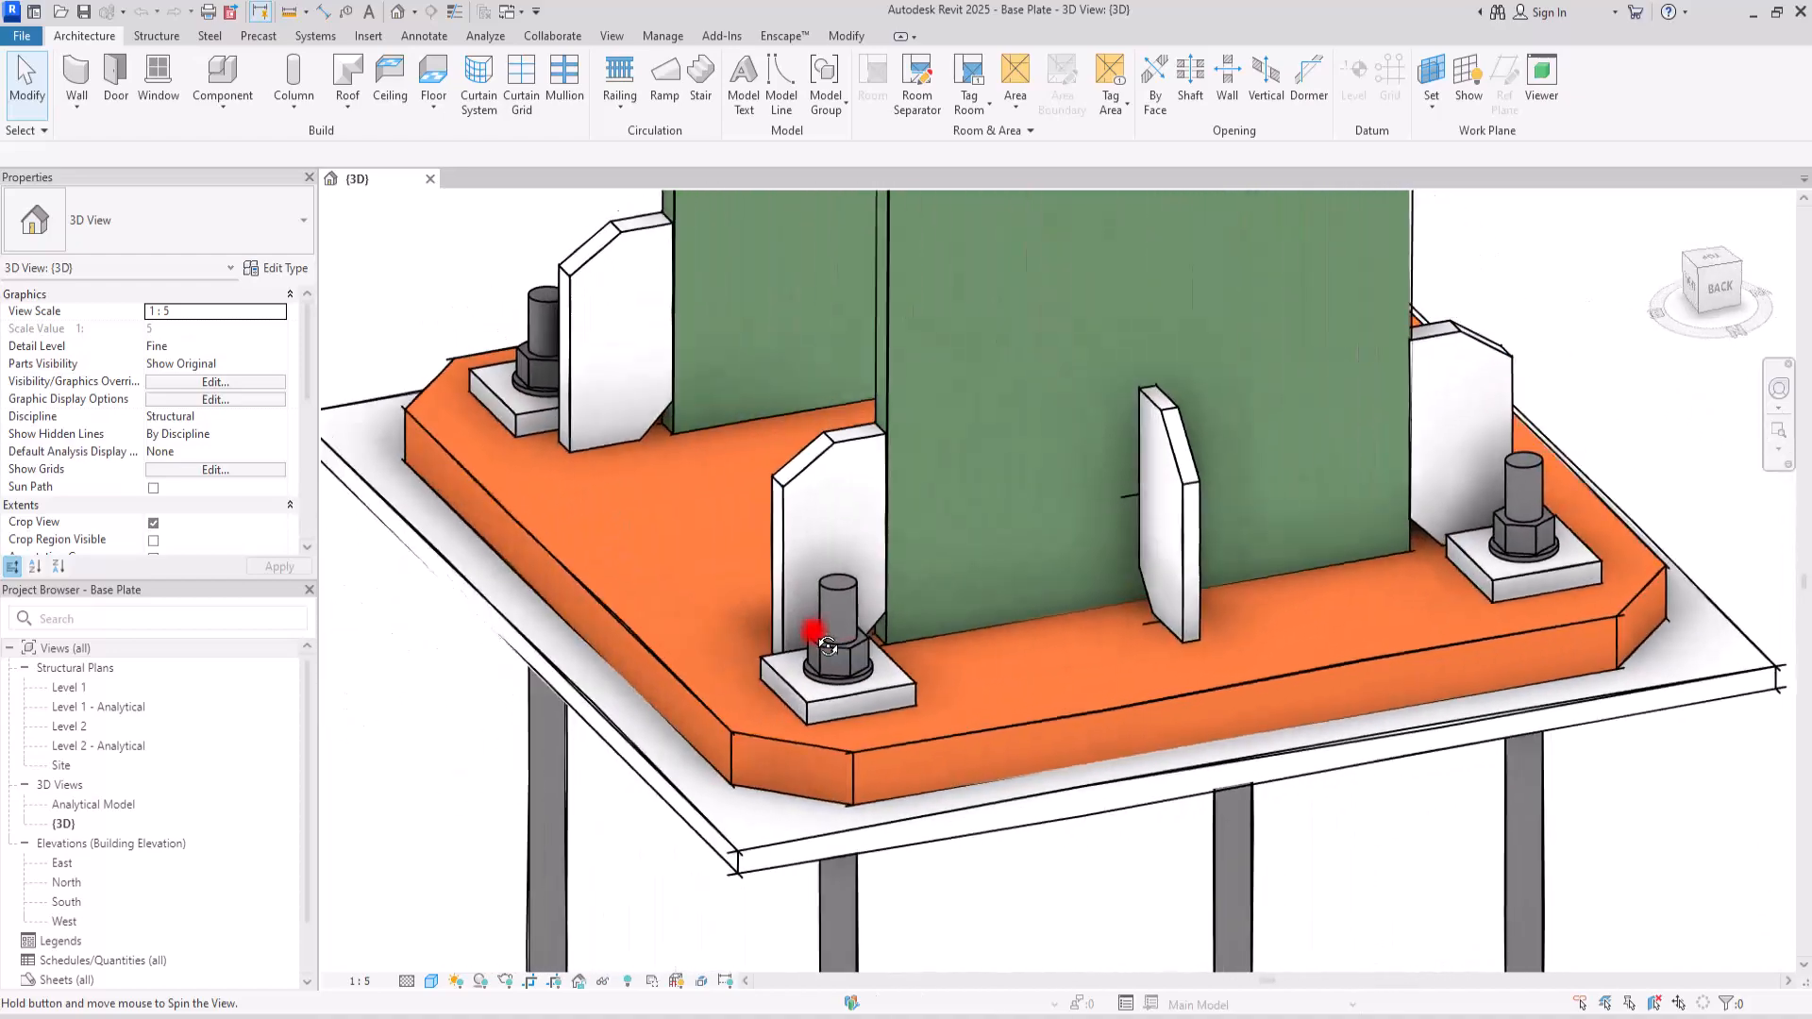
scroll(871, 530, "down", 4)
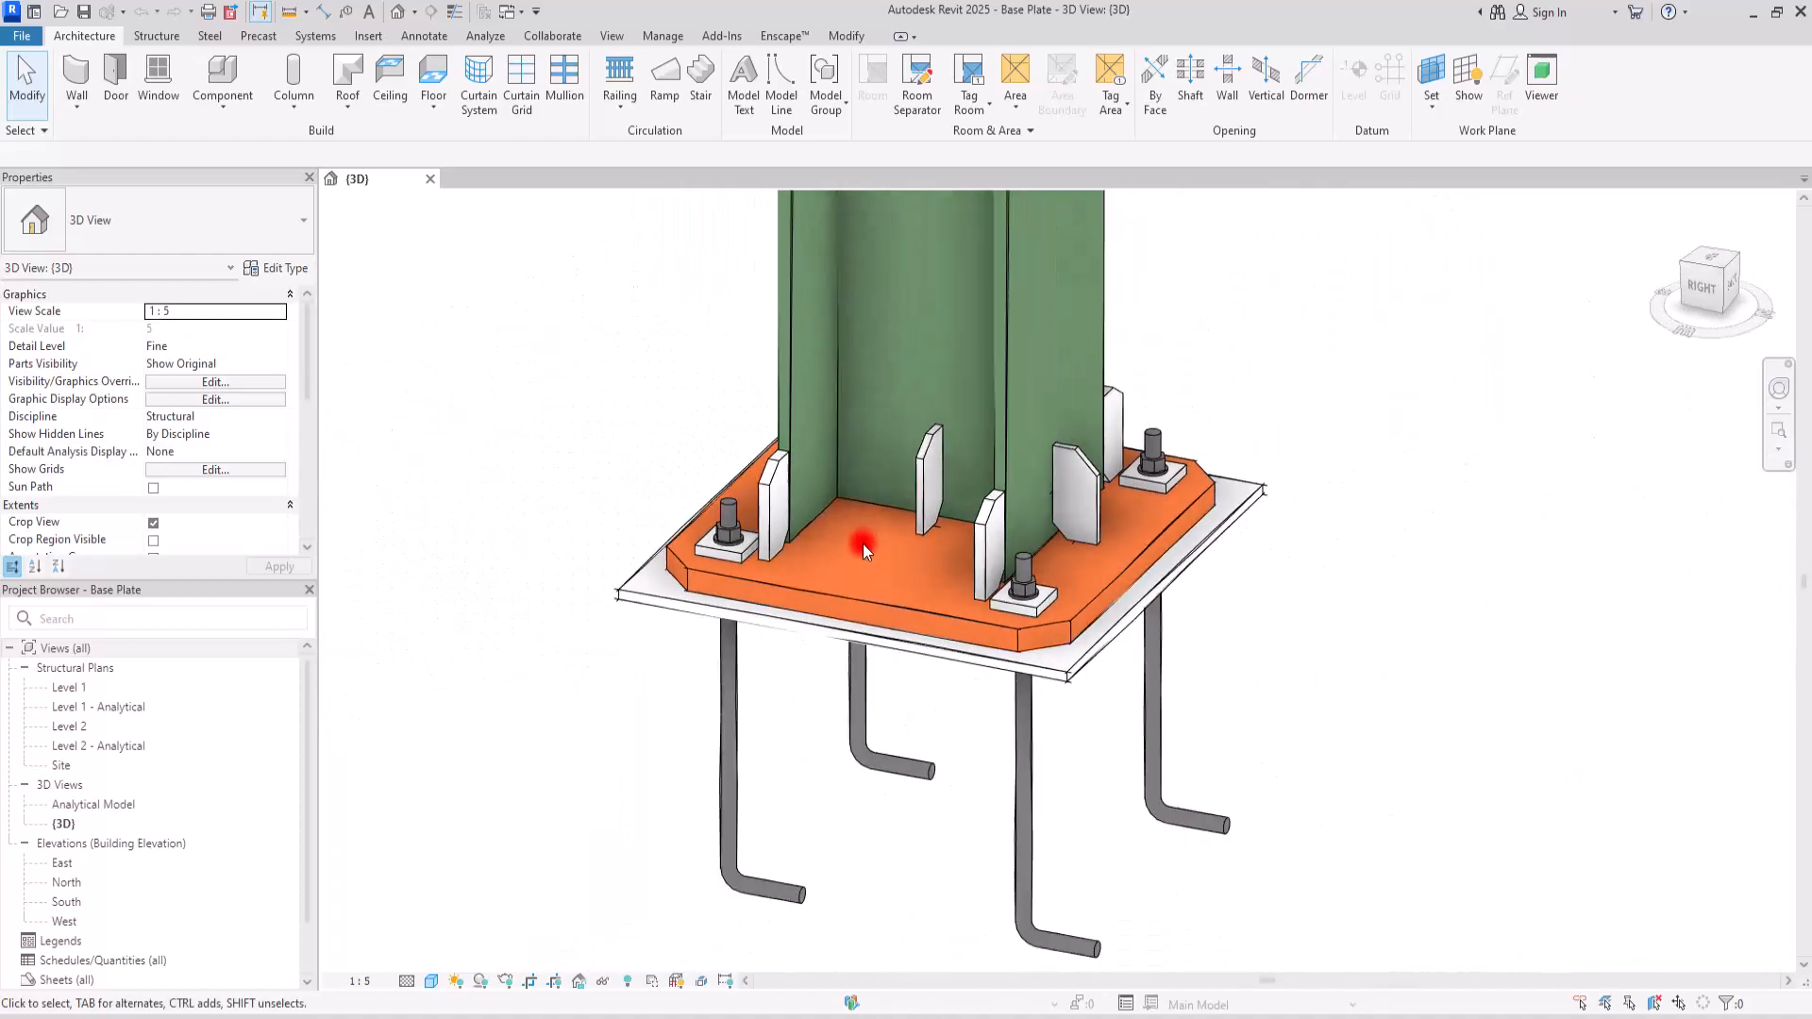
scroll(925, 586, "down", 1)
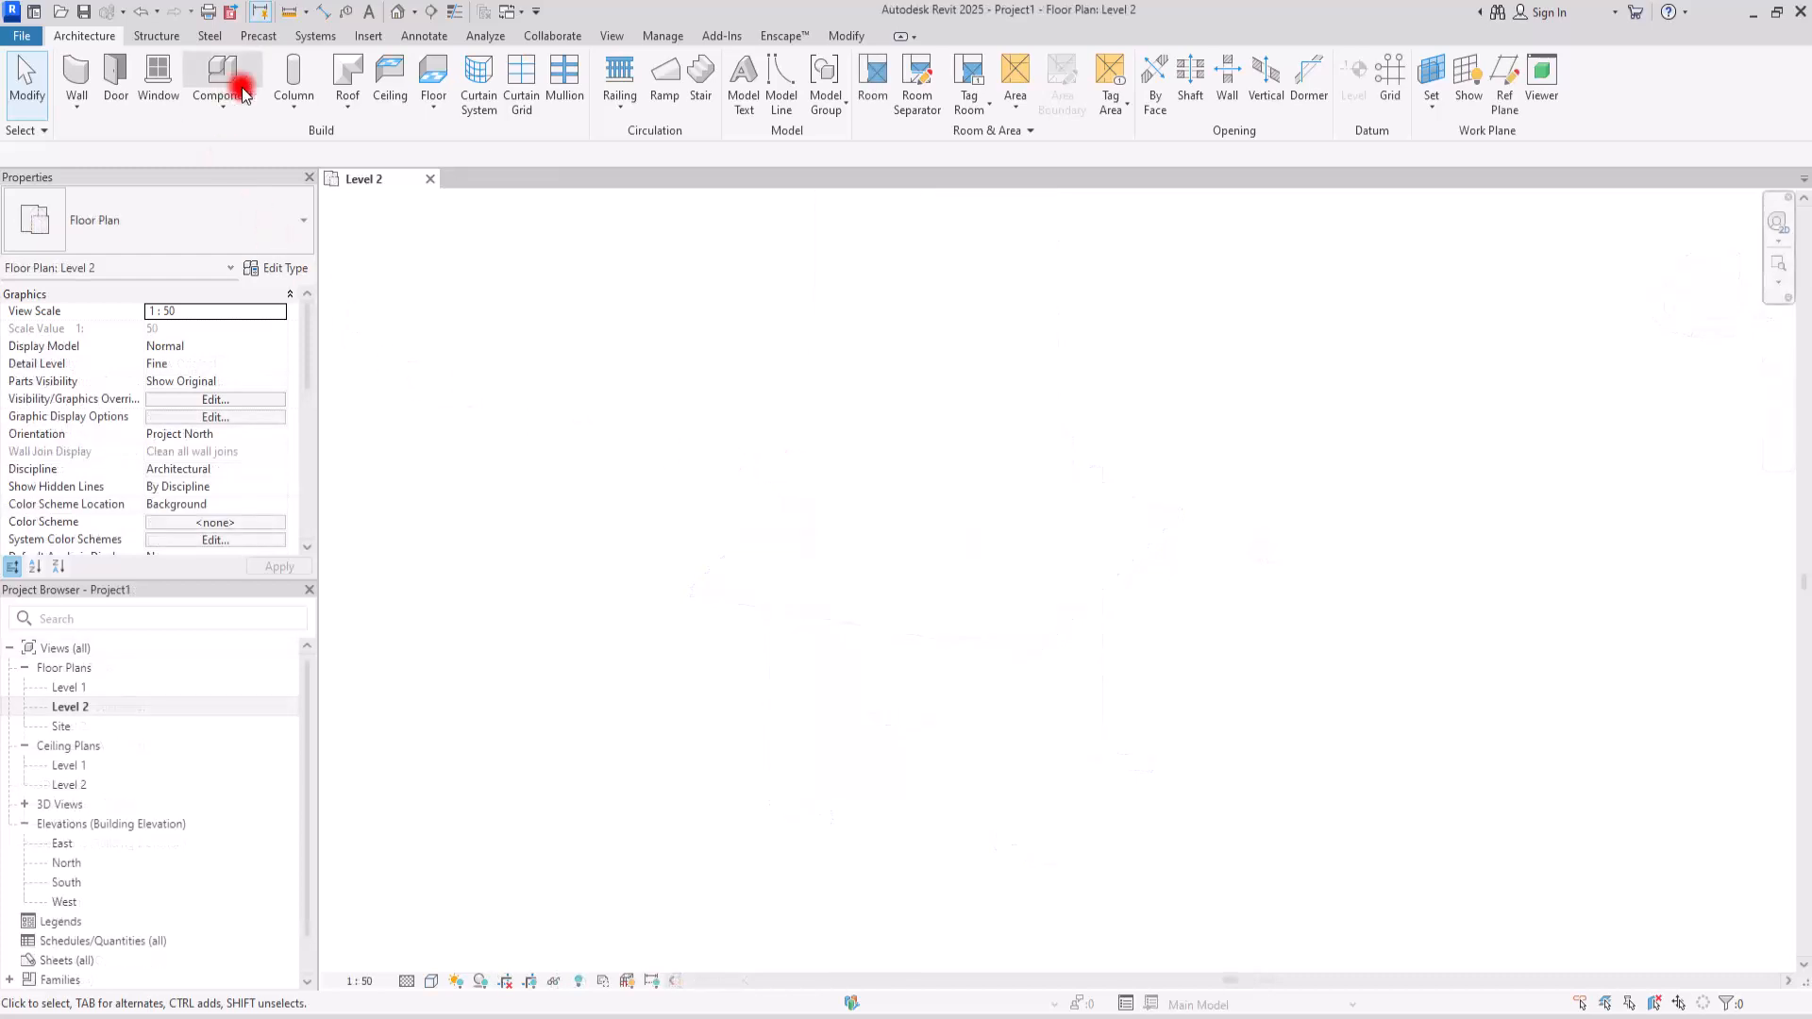
- Place one UC305x305x97 structural column in the empty Level 2 floor plan
left_click(294, 72)
left_click(886, 533)
key("Escape")
key("Escape")
scroll(944, 470, "up", 5)
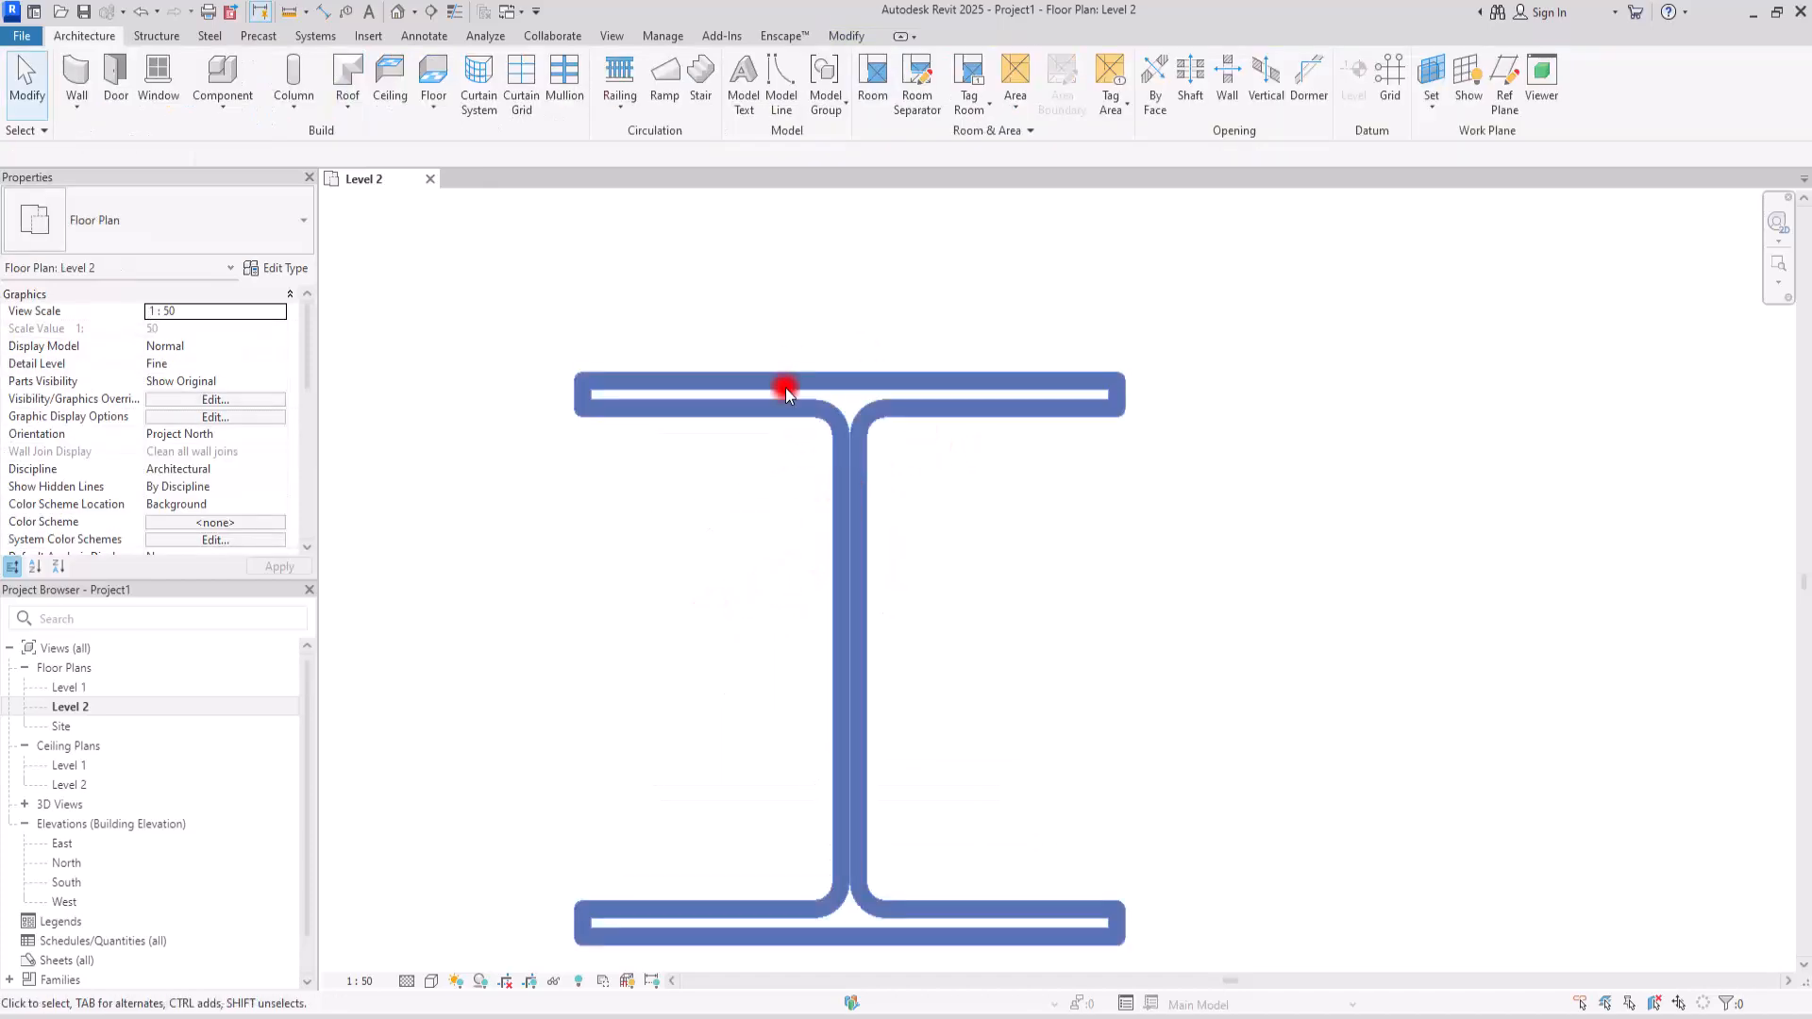
- Set the Web Fillet of the column's UC305x305x97 type to 0.00 cm
left_click(854, 492)
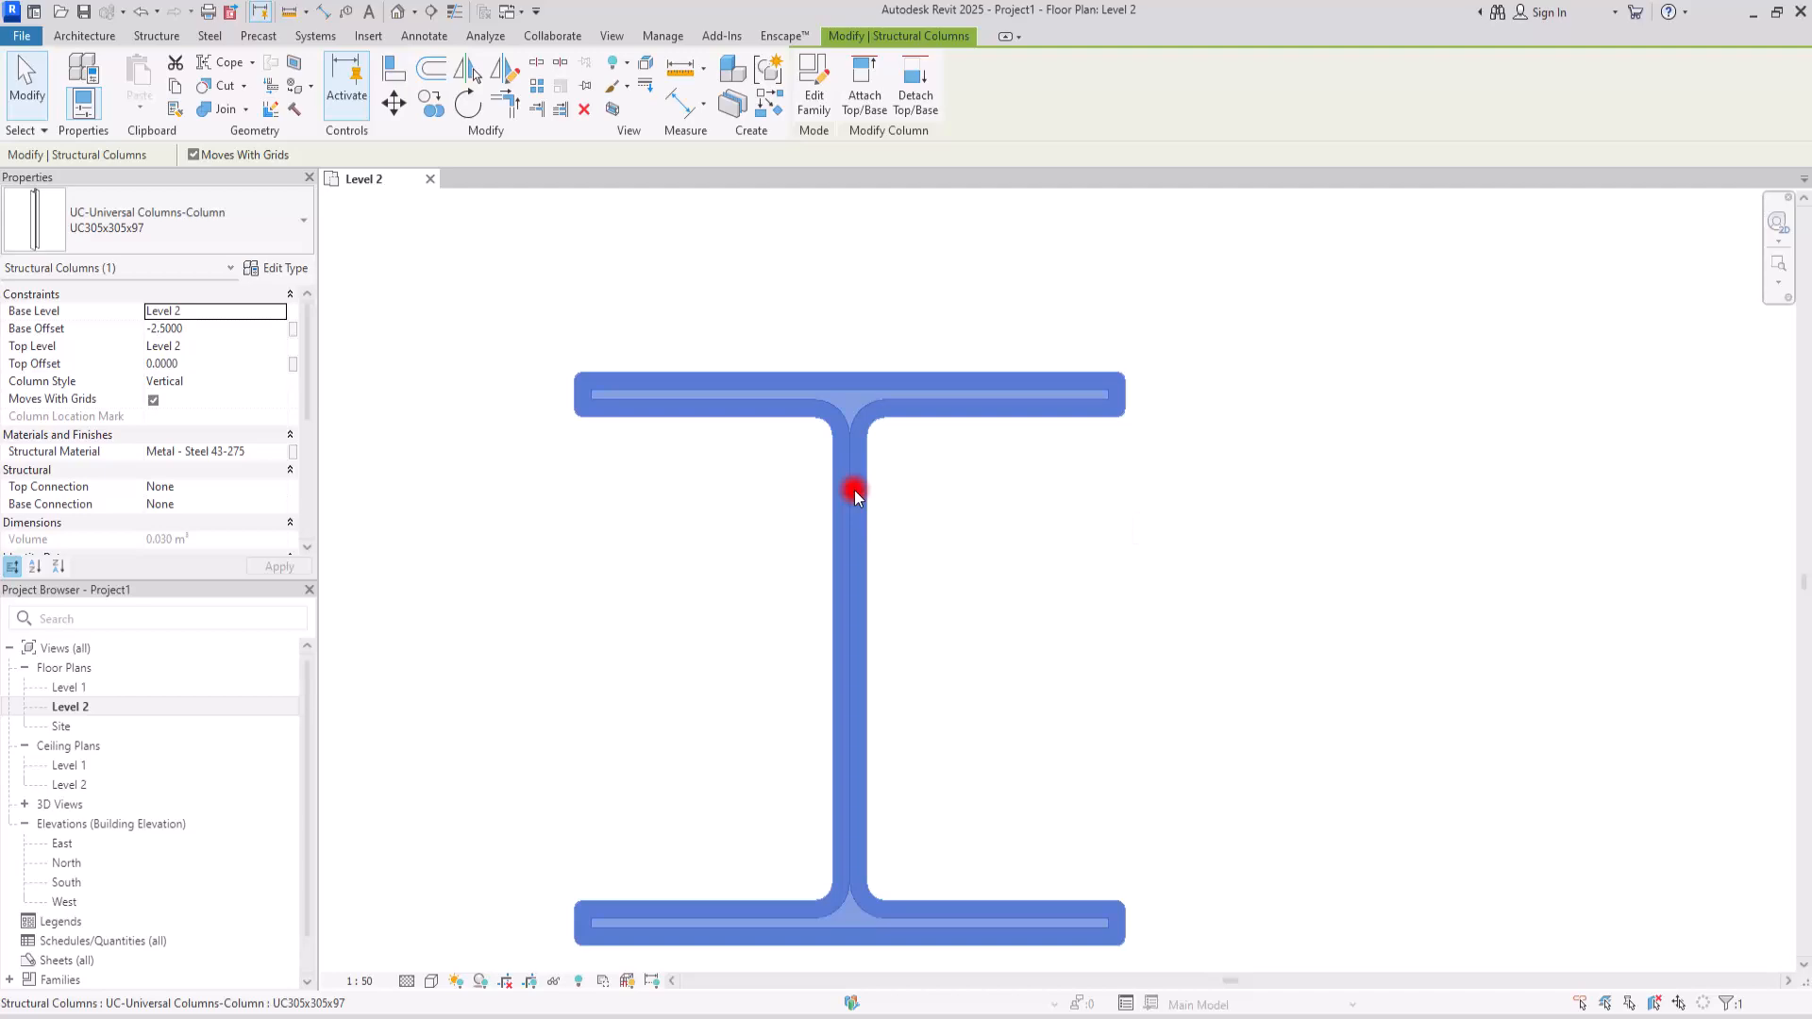
left_click(286, 270)
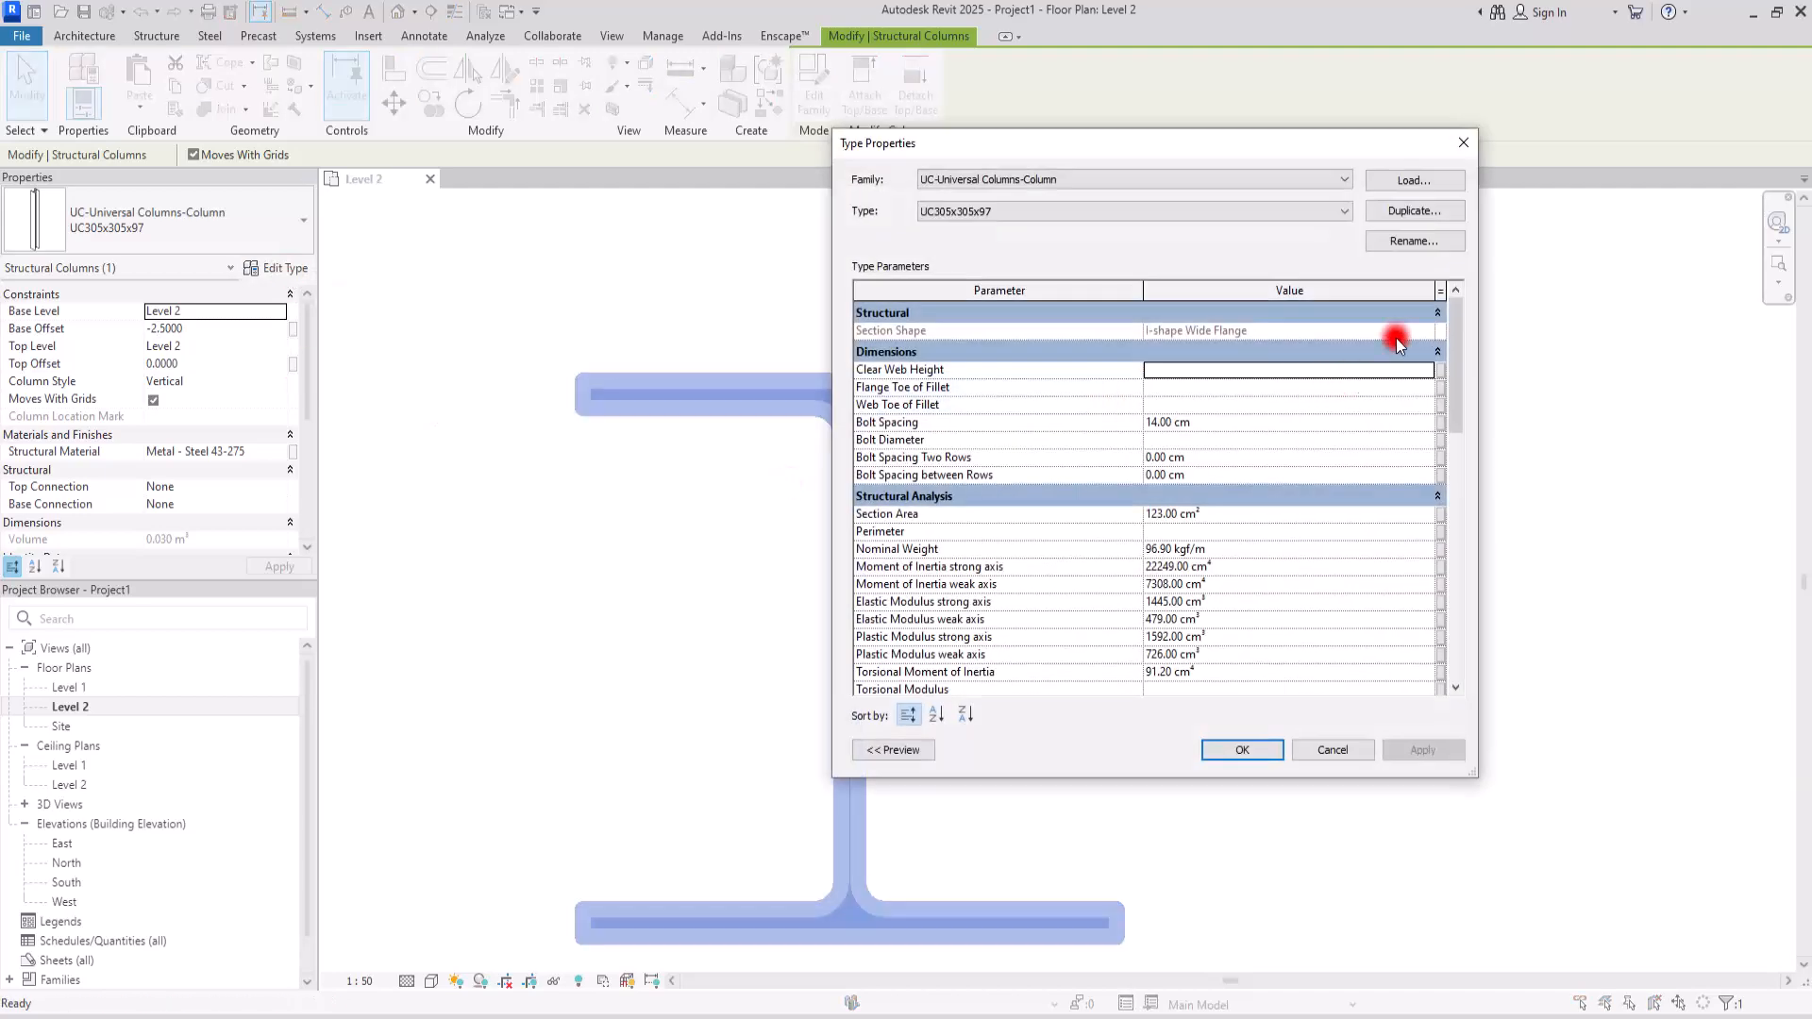
left_click(1454, 336)
left_click_drag(1453, 336, 1454, 452)
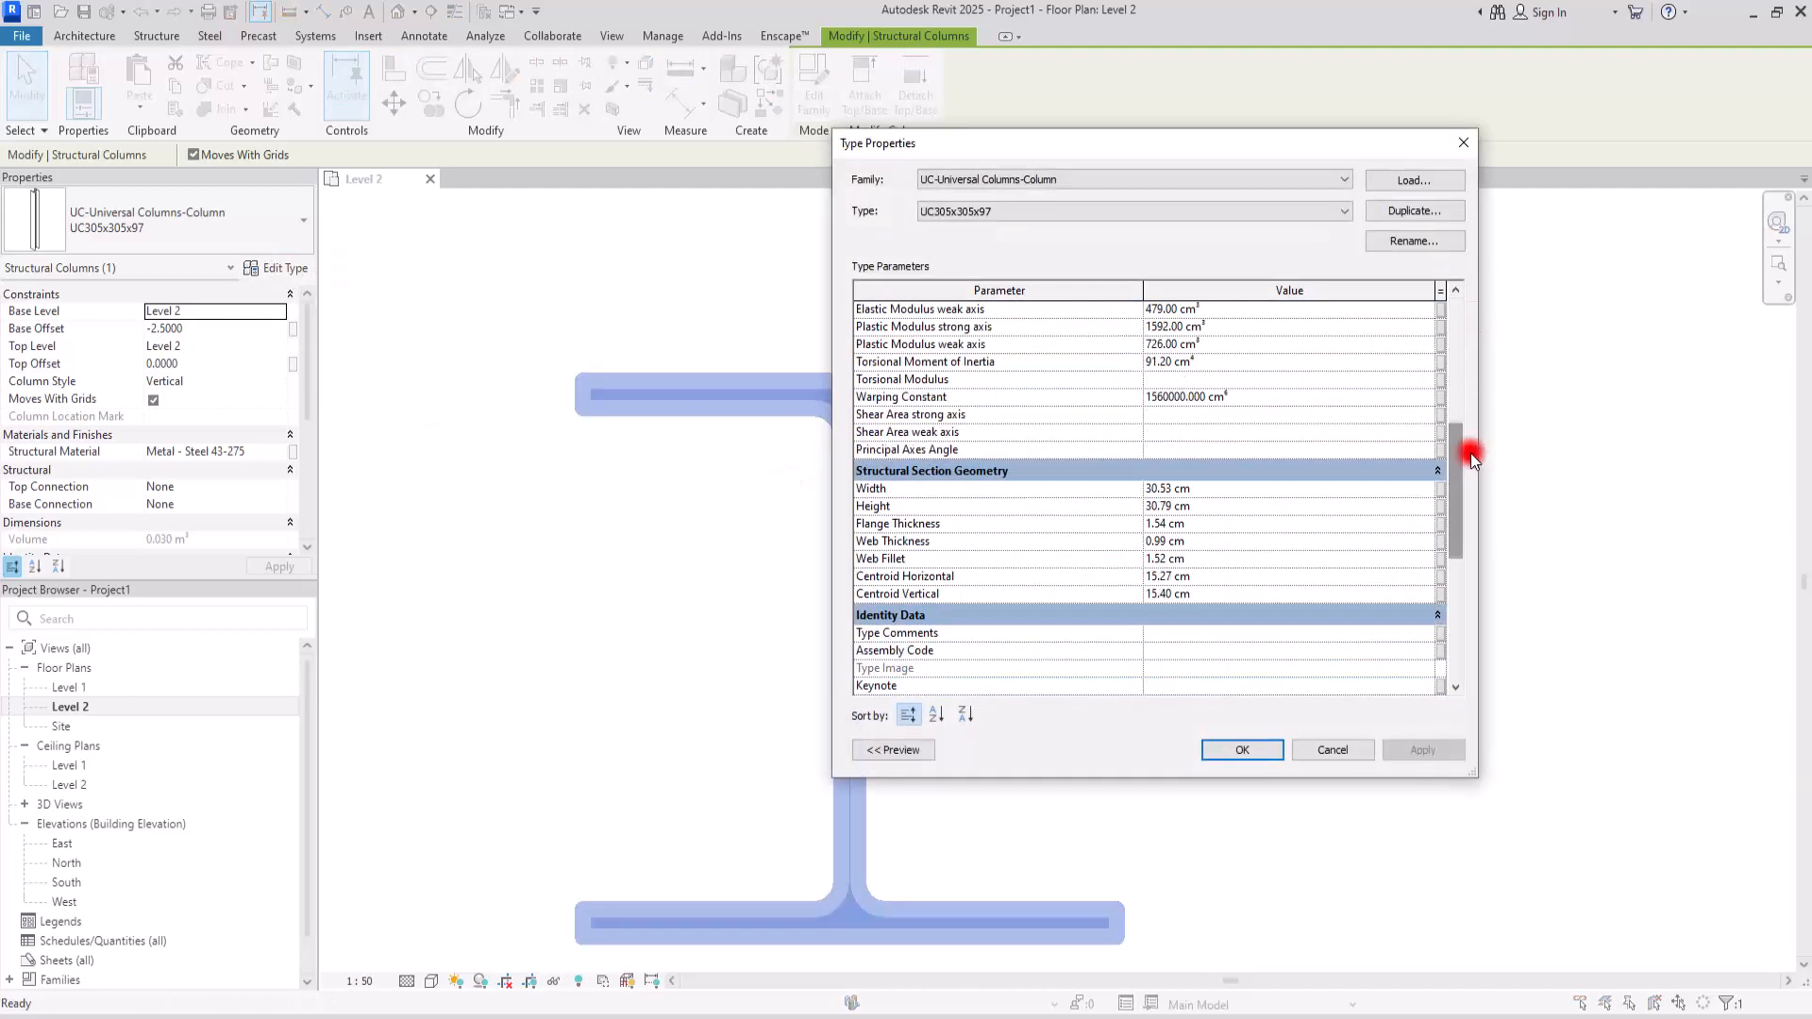
left_click(1197, 557)
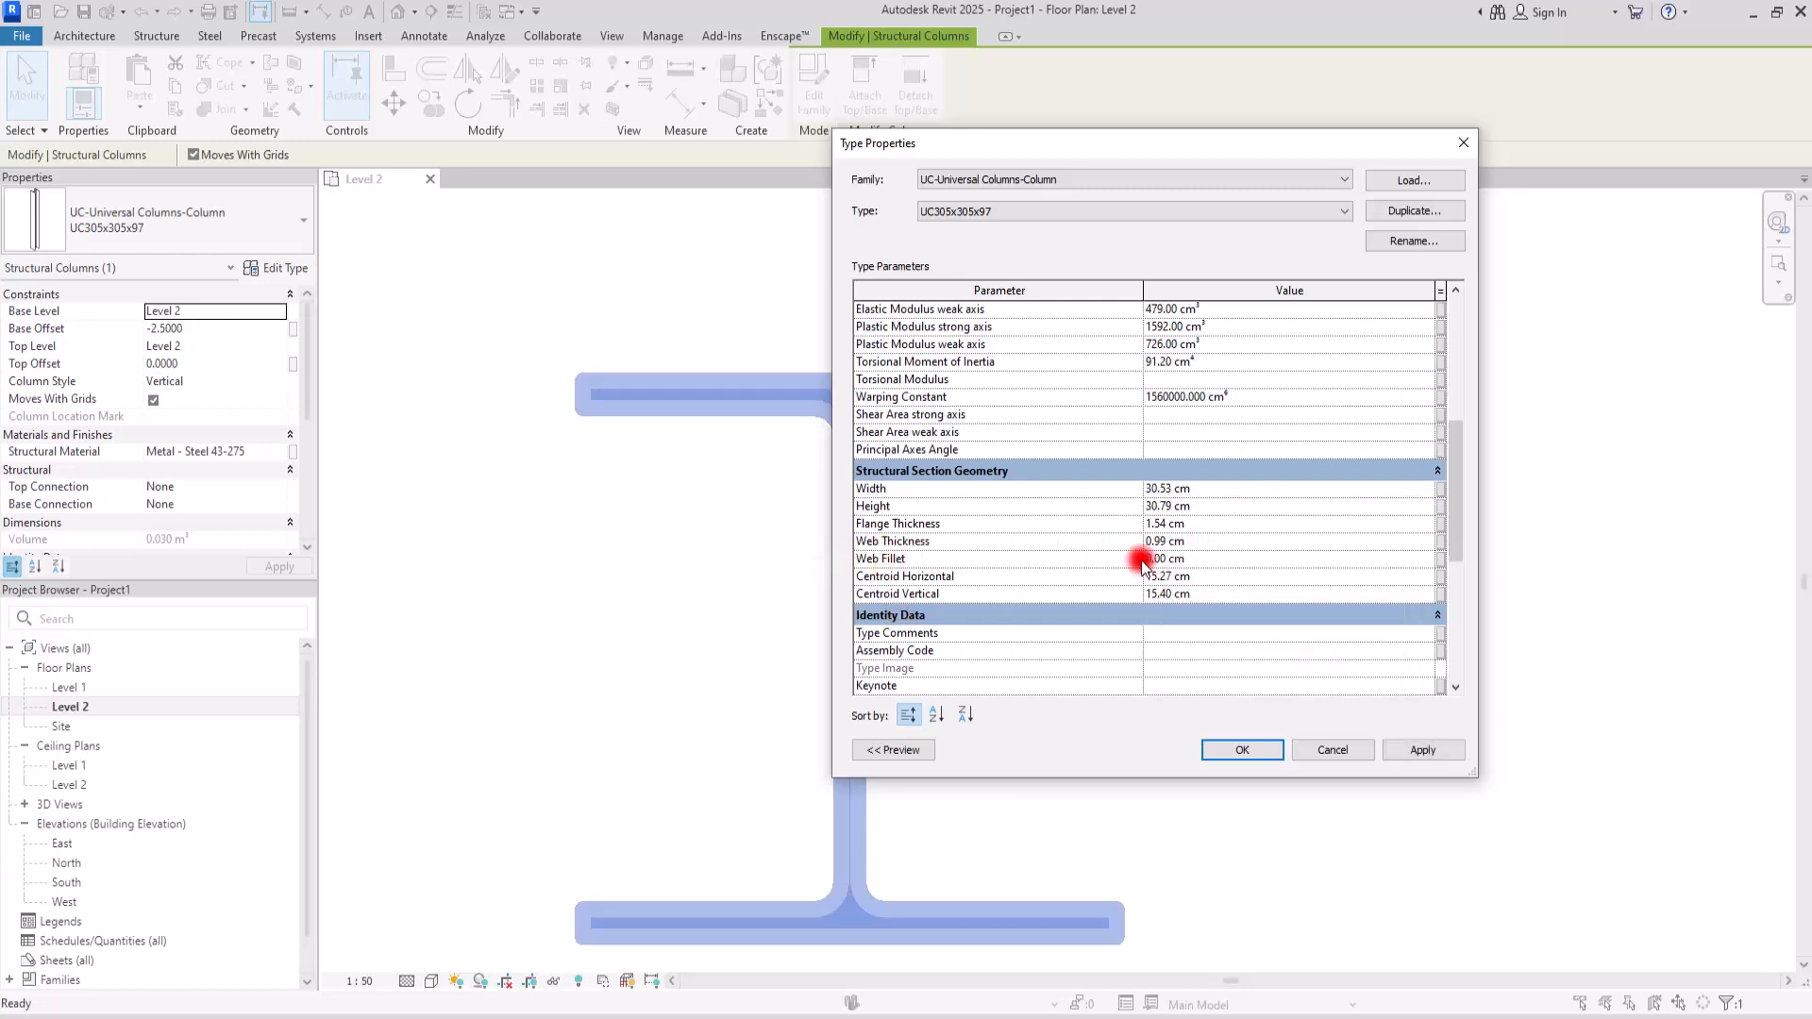
left_click(1259, 750)
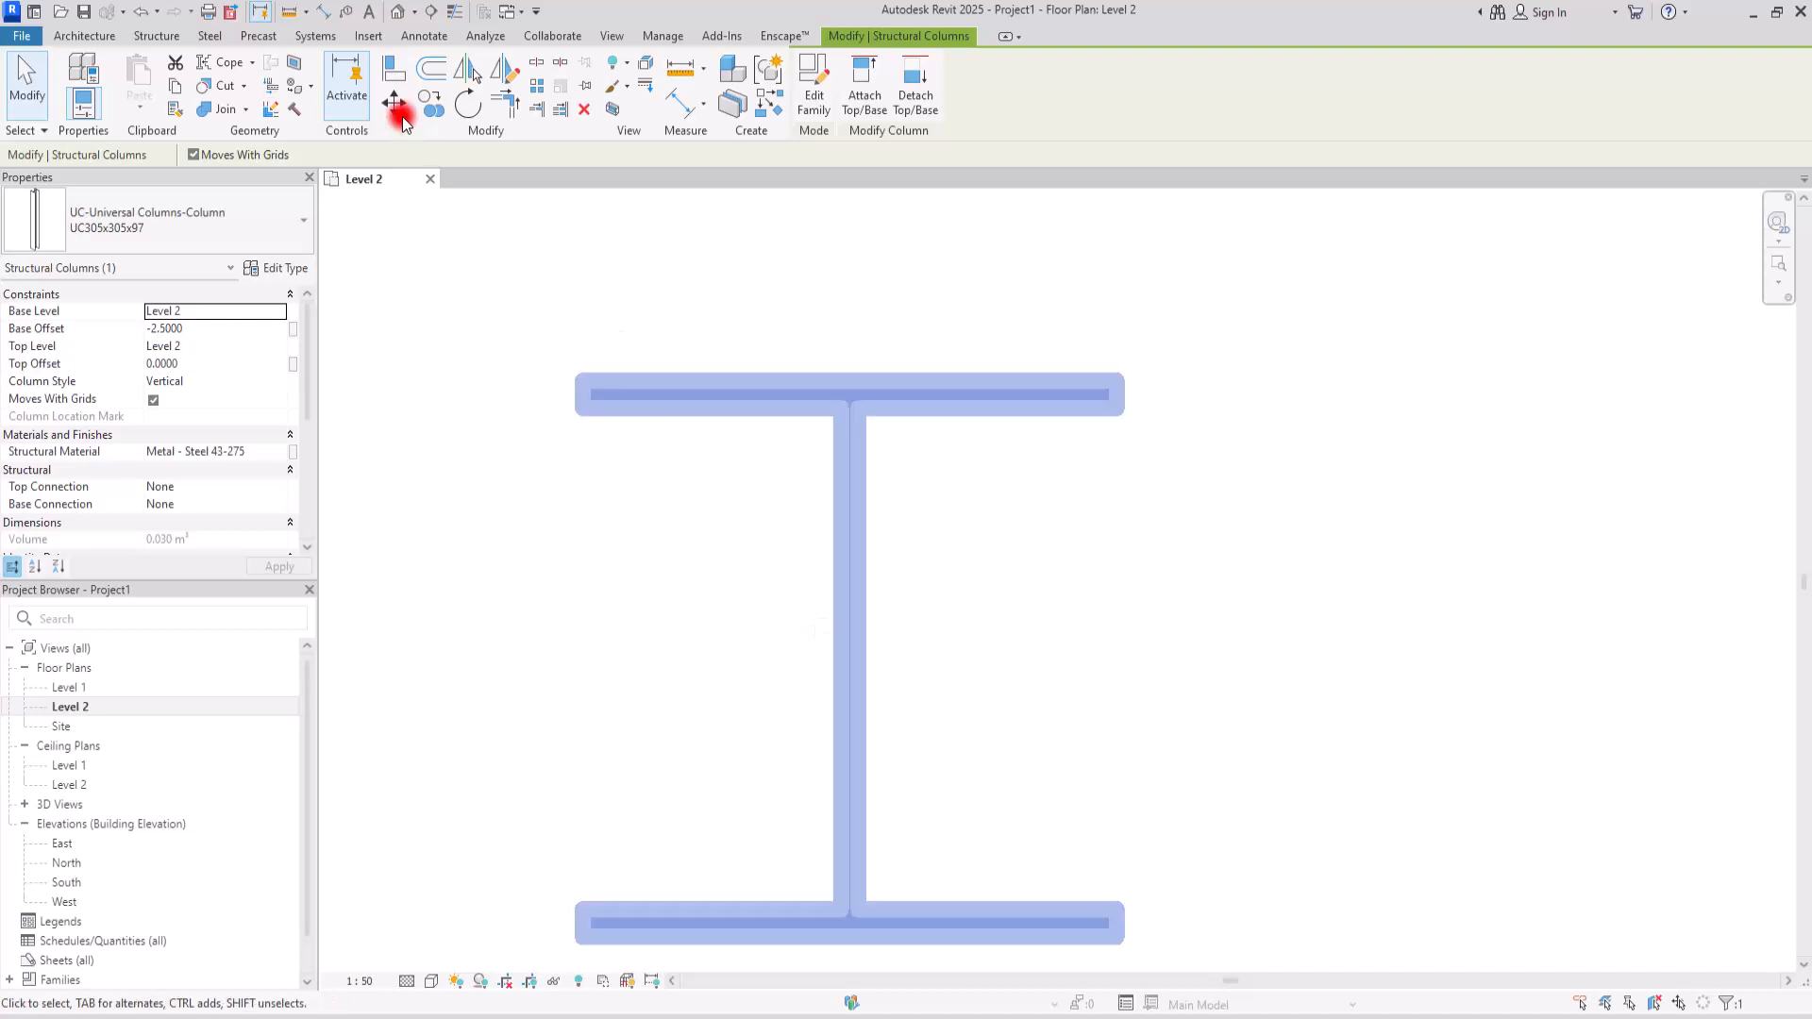
- Open the default 3D view and hide the two level planes in it
left_click(404, 11)
left_click(453, 51)
scroll(922, 474, "up", 4)
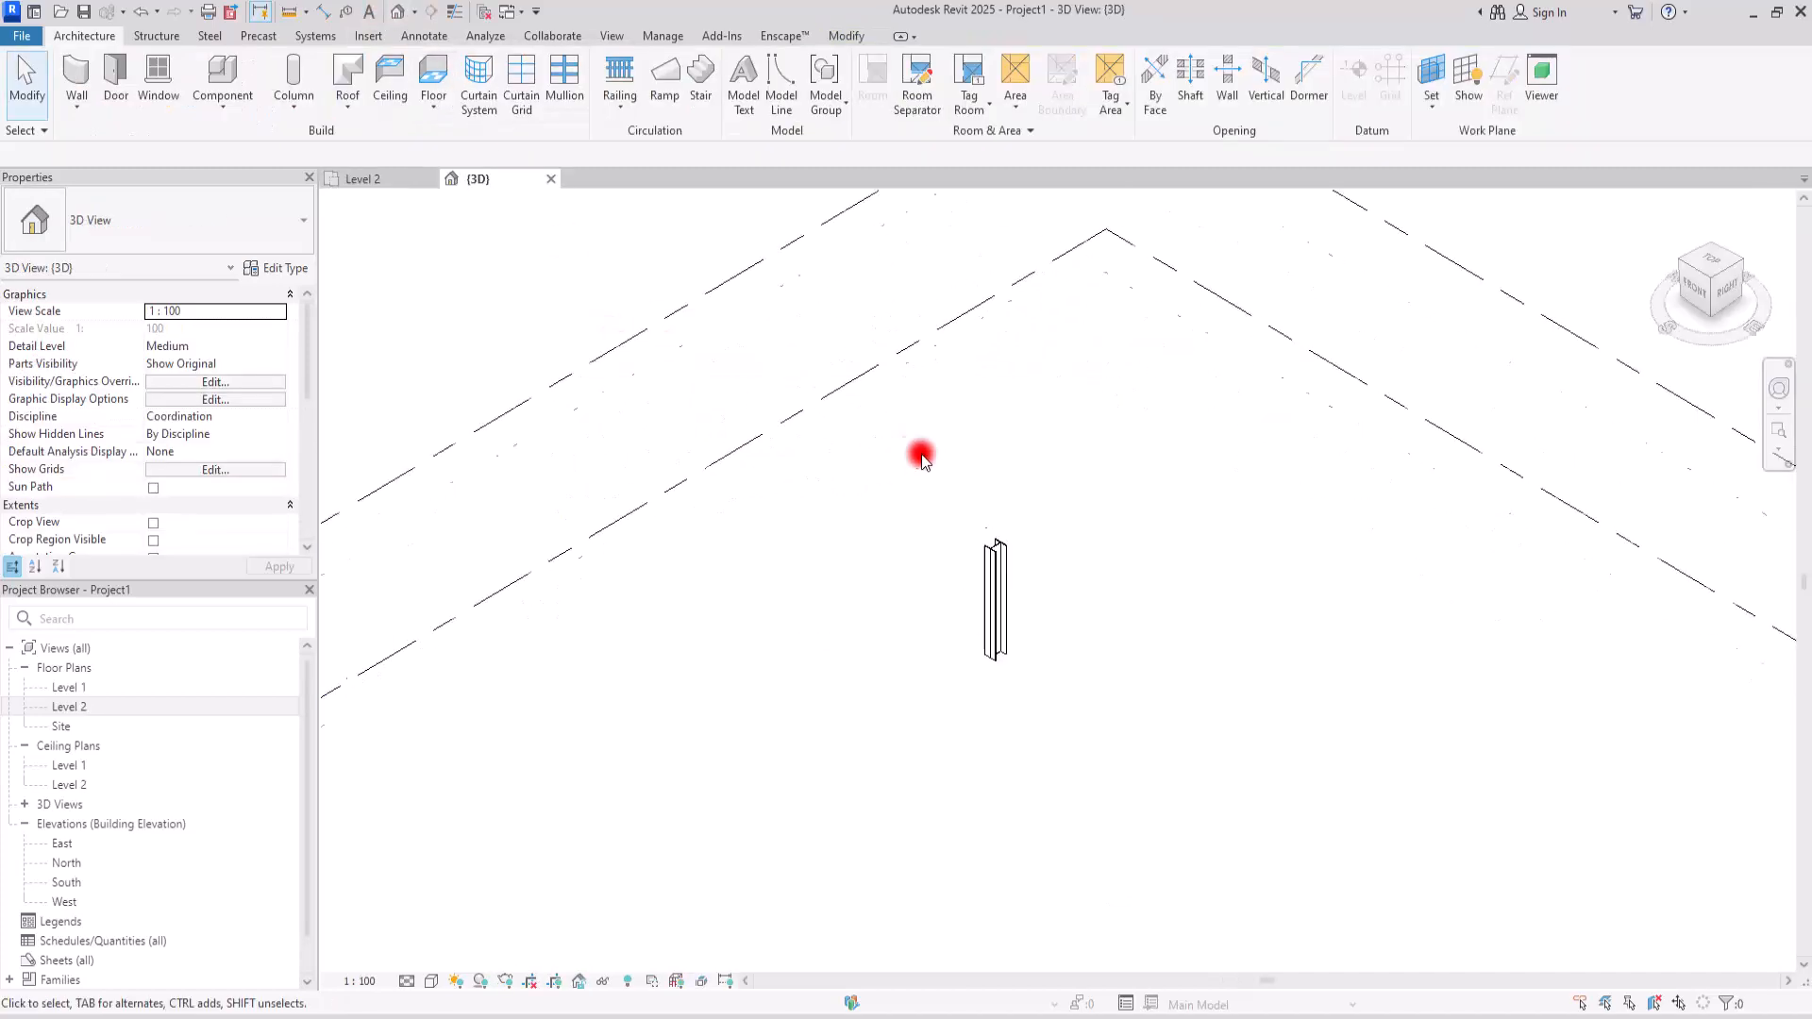
left_click(667, 304)
left_click(558, 550, "ctrl")
right_click(629, 326)
mouse_move(754, 440)
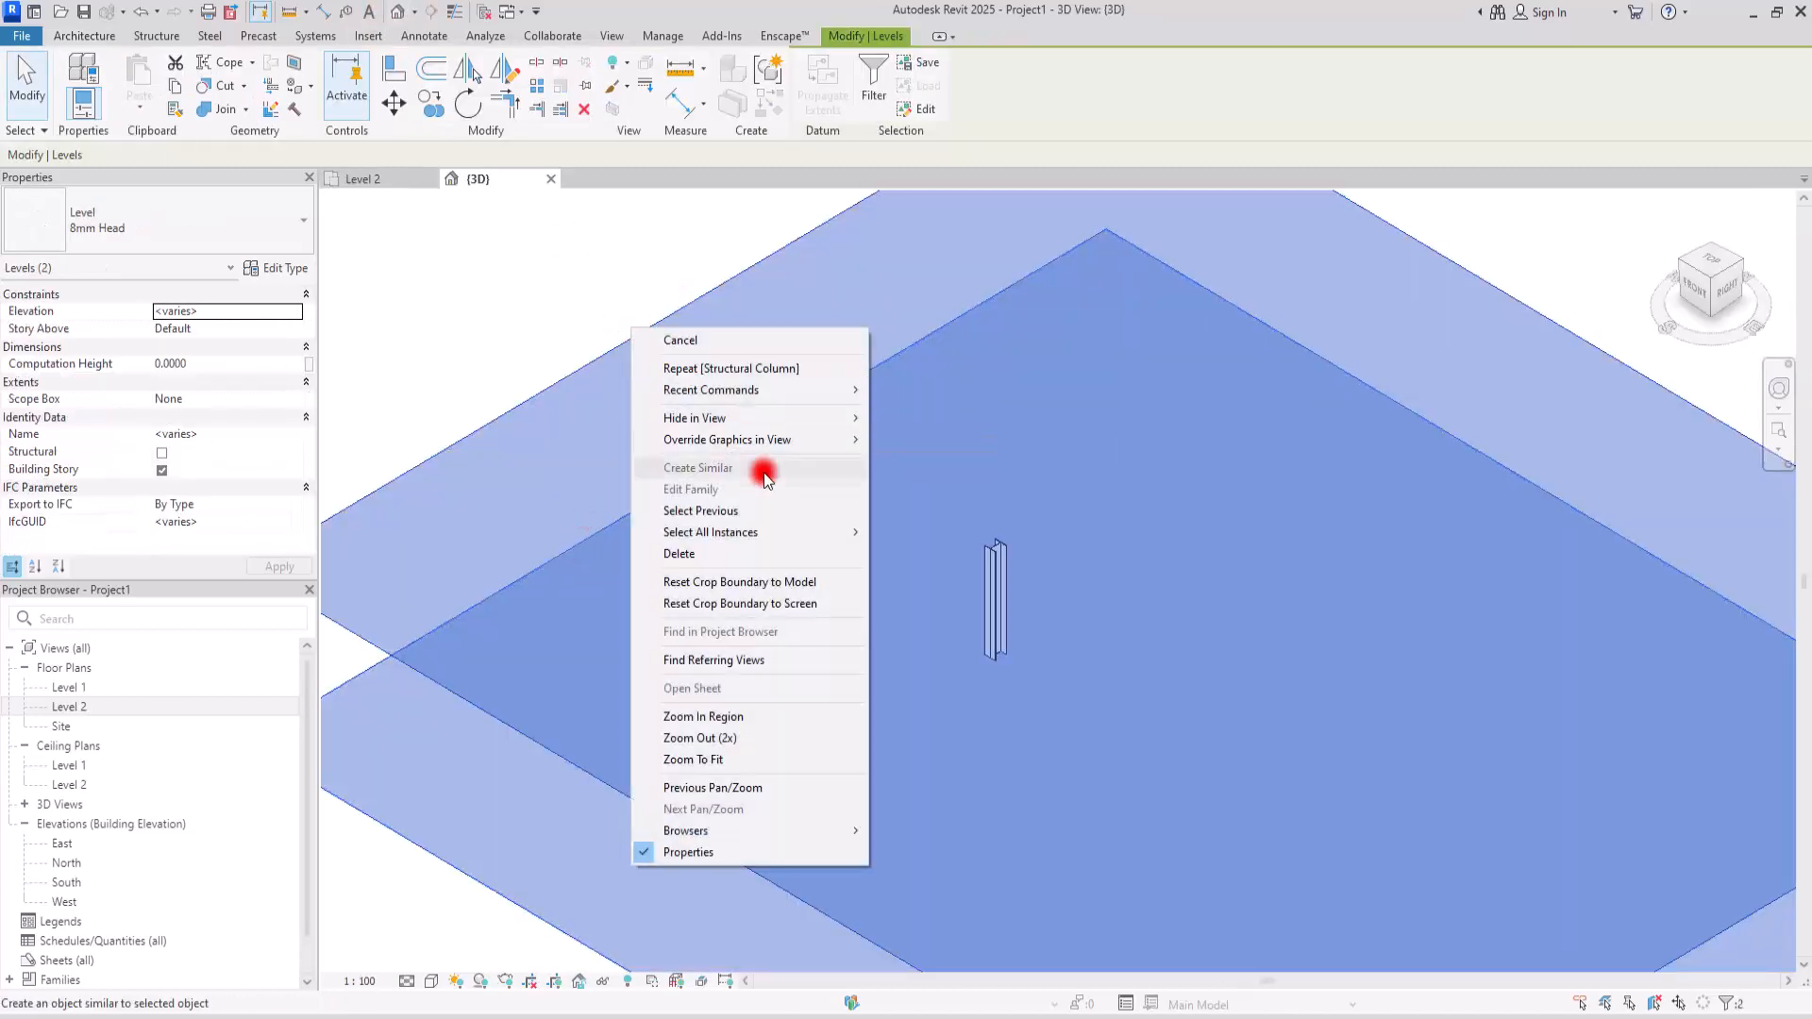
mouse_move(862, 418)
left_click(915, 442)
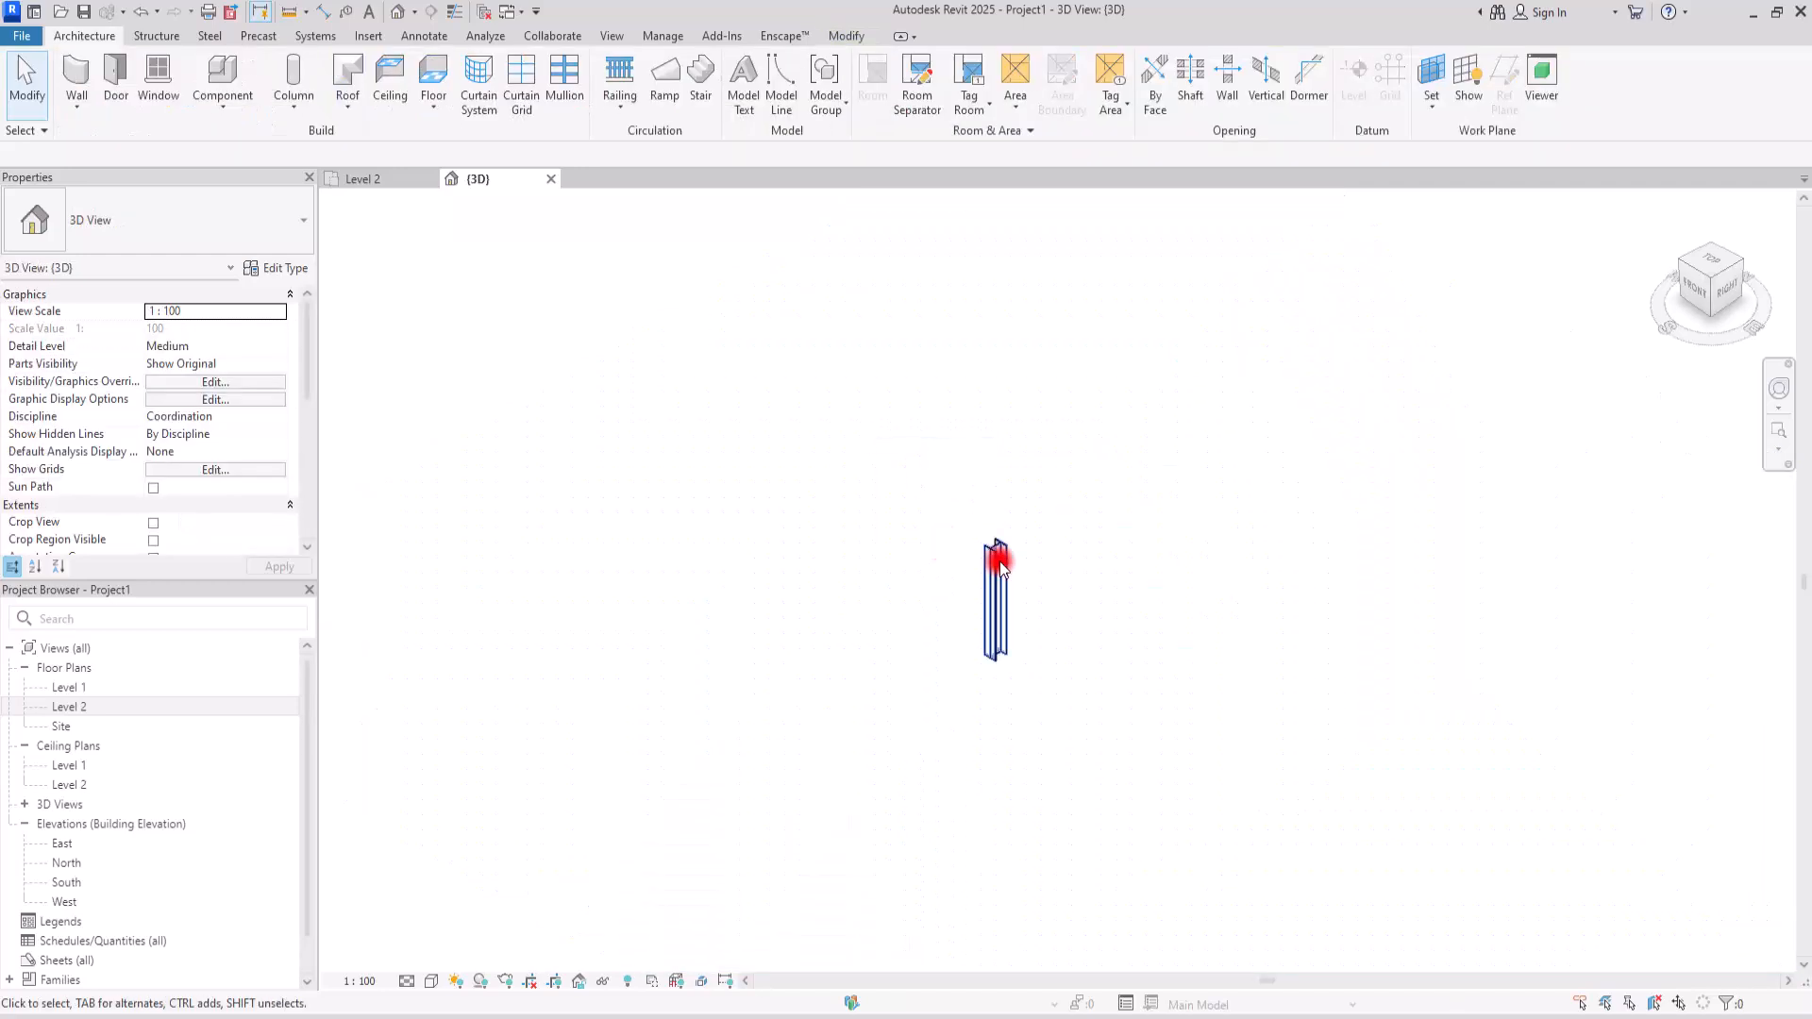
- Switch the 3D view to thin lines and bring the lower end of the column into close view
scroll(1015, 576, "up", 4)
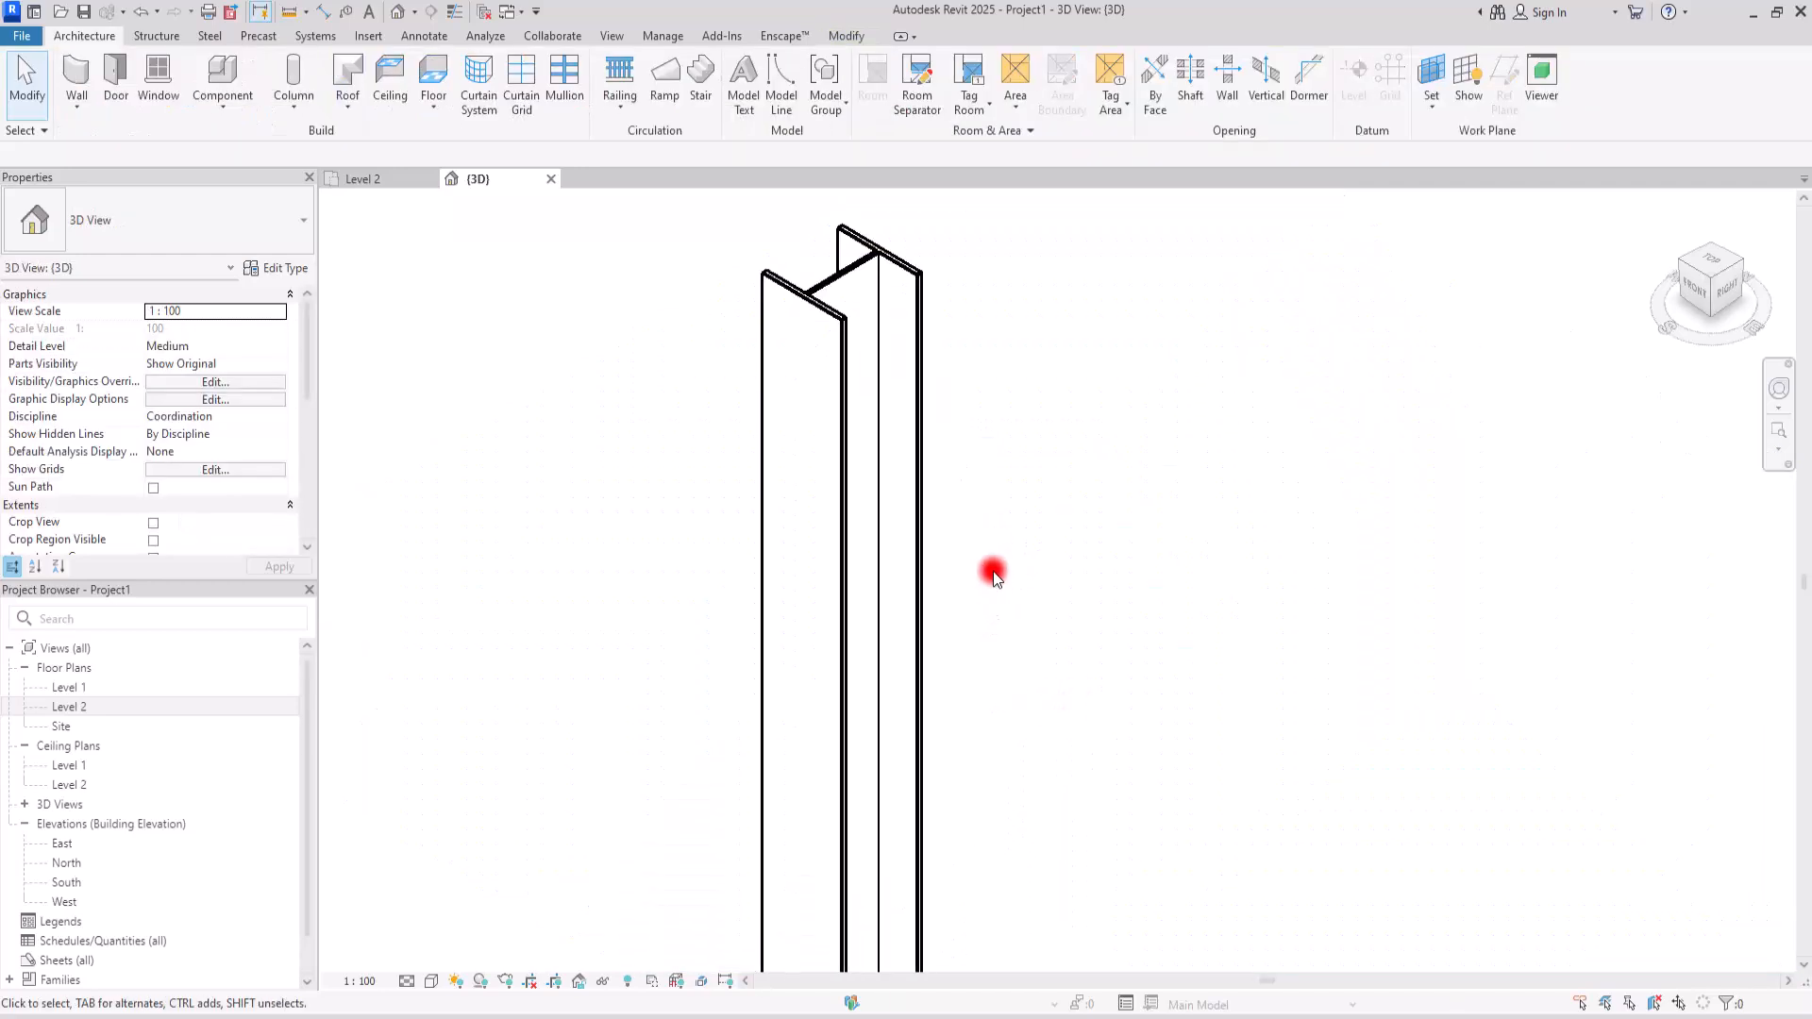
left_click(454, 13)
middle_click_drag(1237, 788, 1218, 584)
scroll(877, 751, "up", 5)
middle_click_drag(852, 724, 875, 635)
- Add a generic structural connection to the base of the steel column
left_click(855, 489)
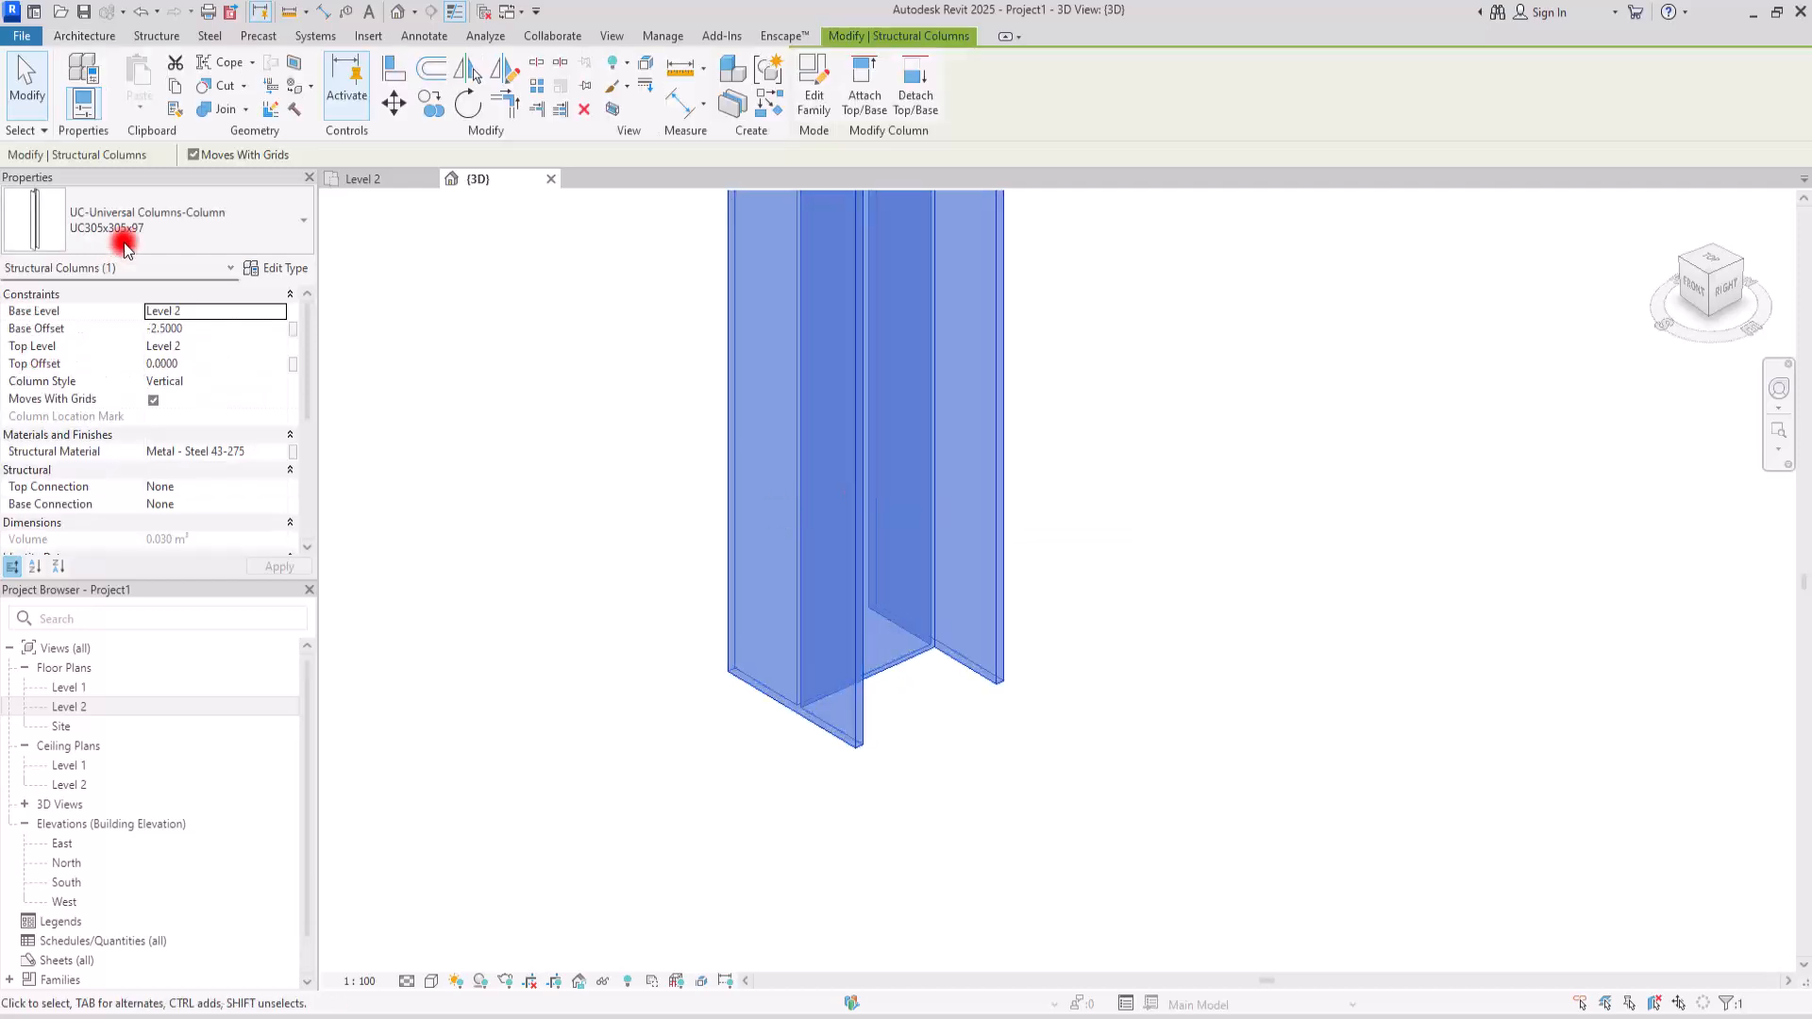
left_click(209, 36)
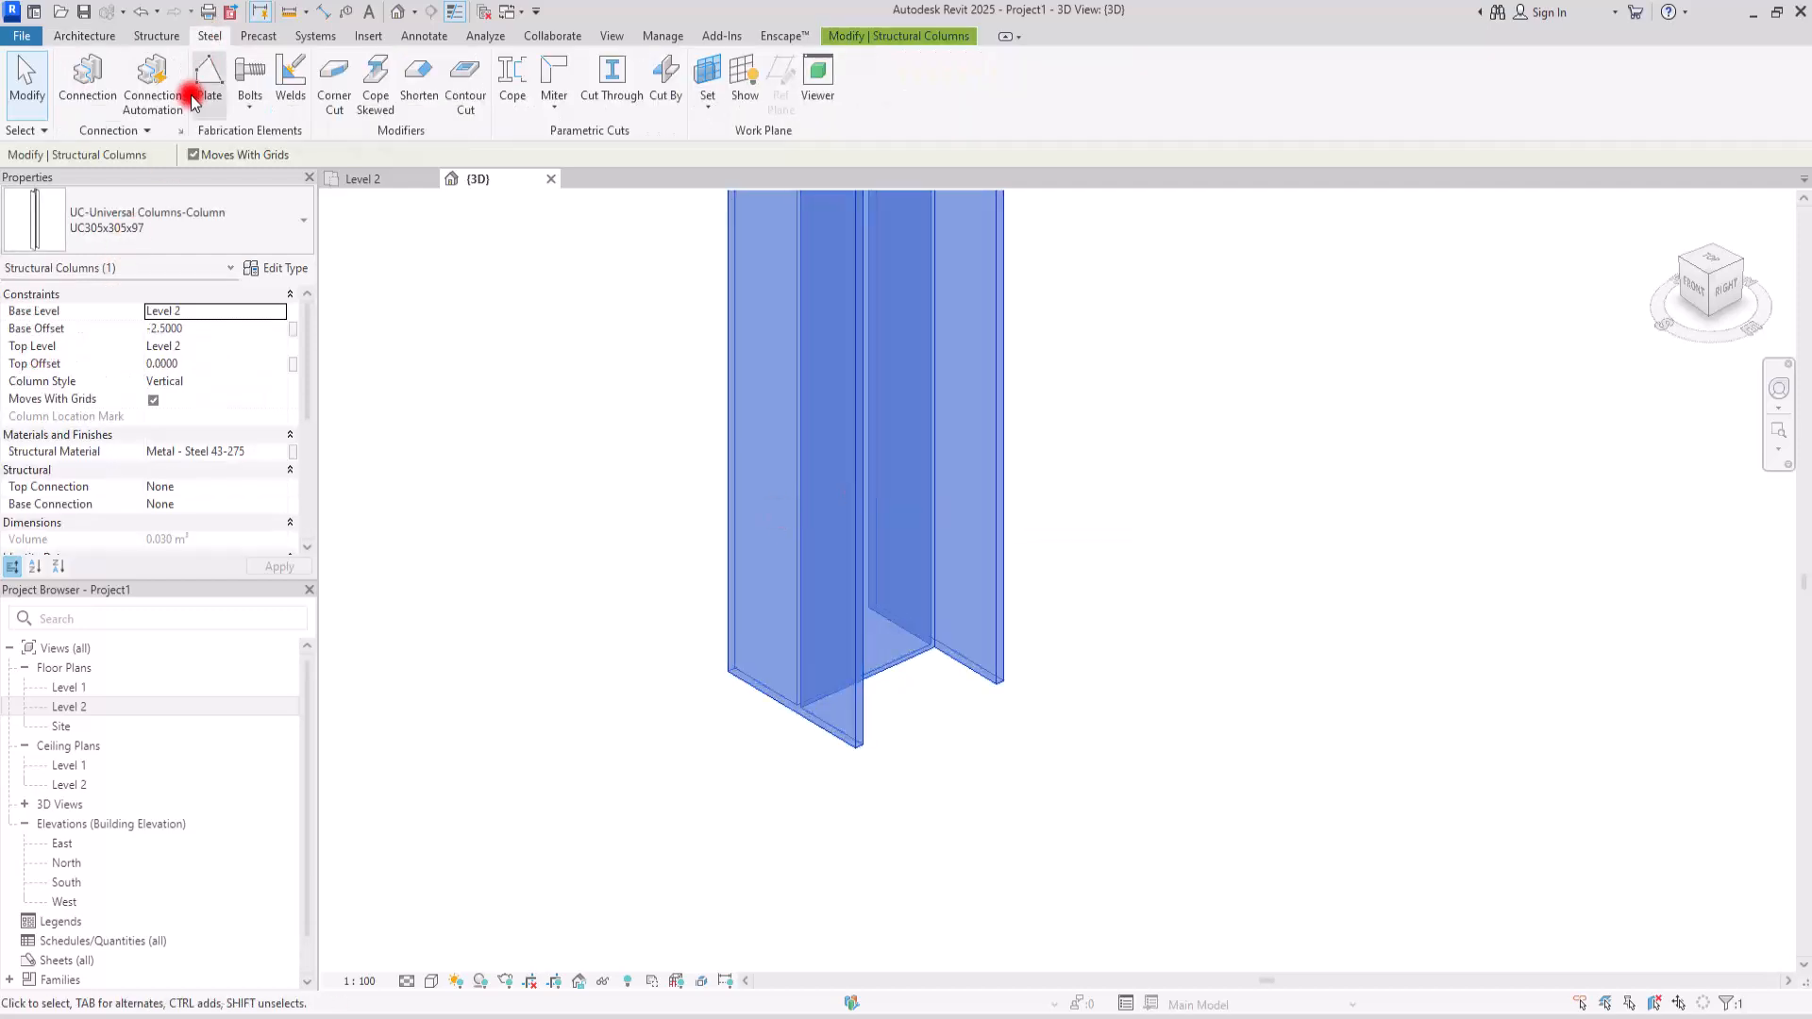
left_click(88, 81)
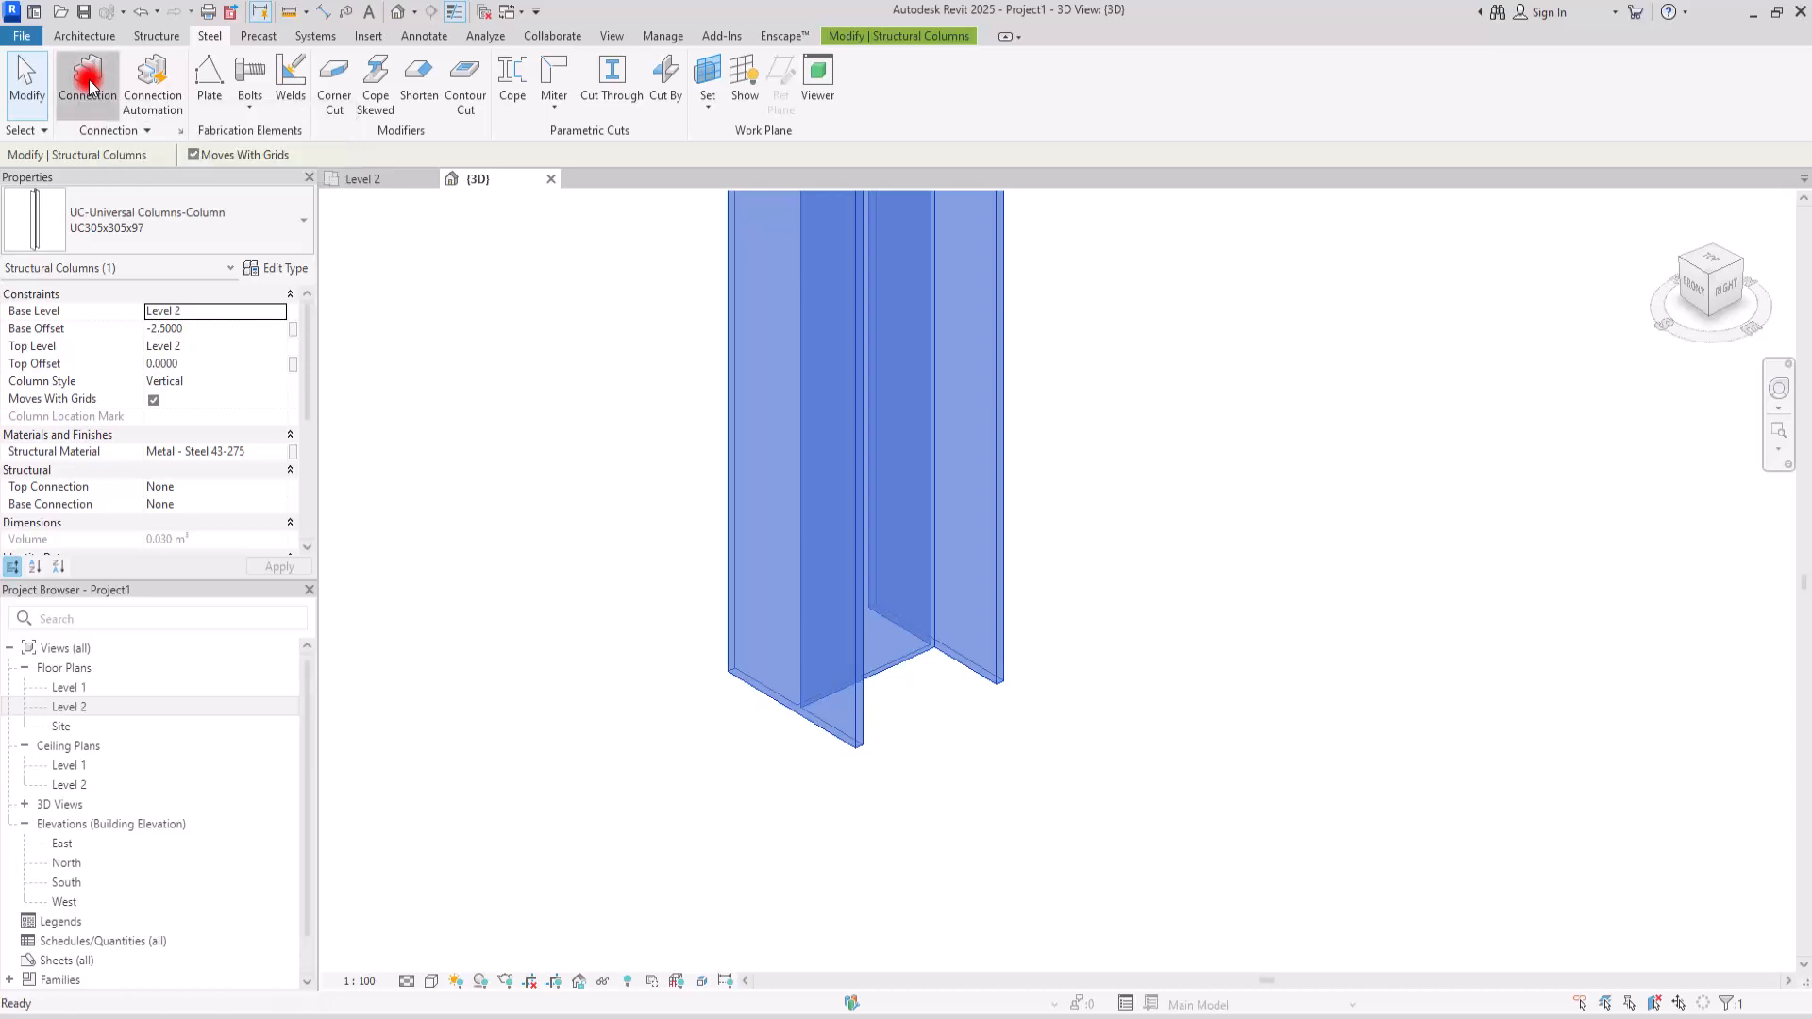
middle_click_drag(982, 800, 819, 547, "shift")
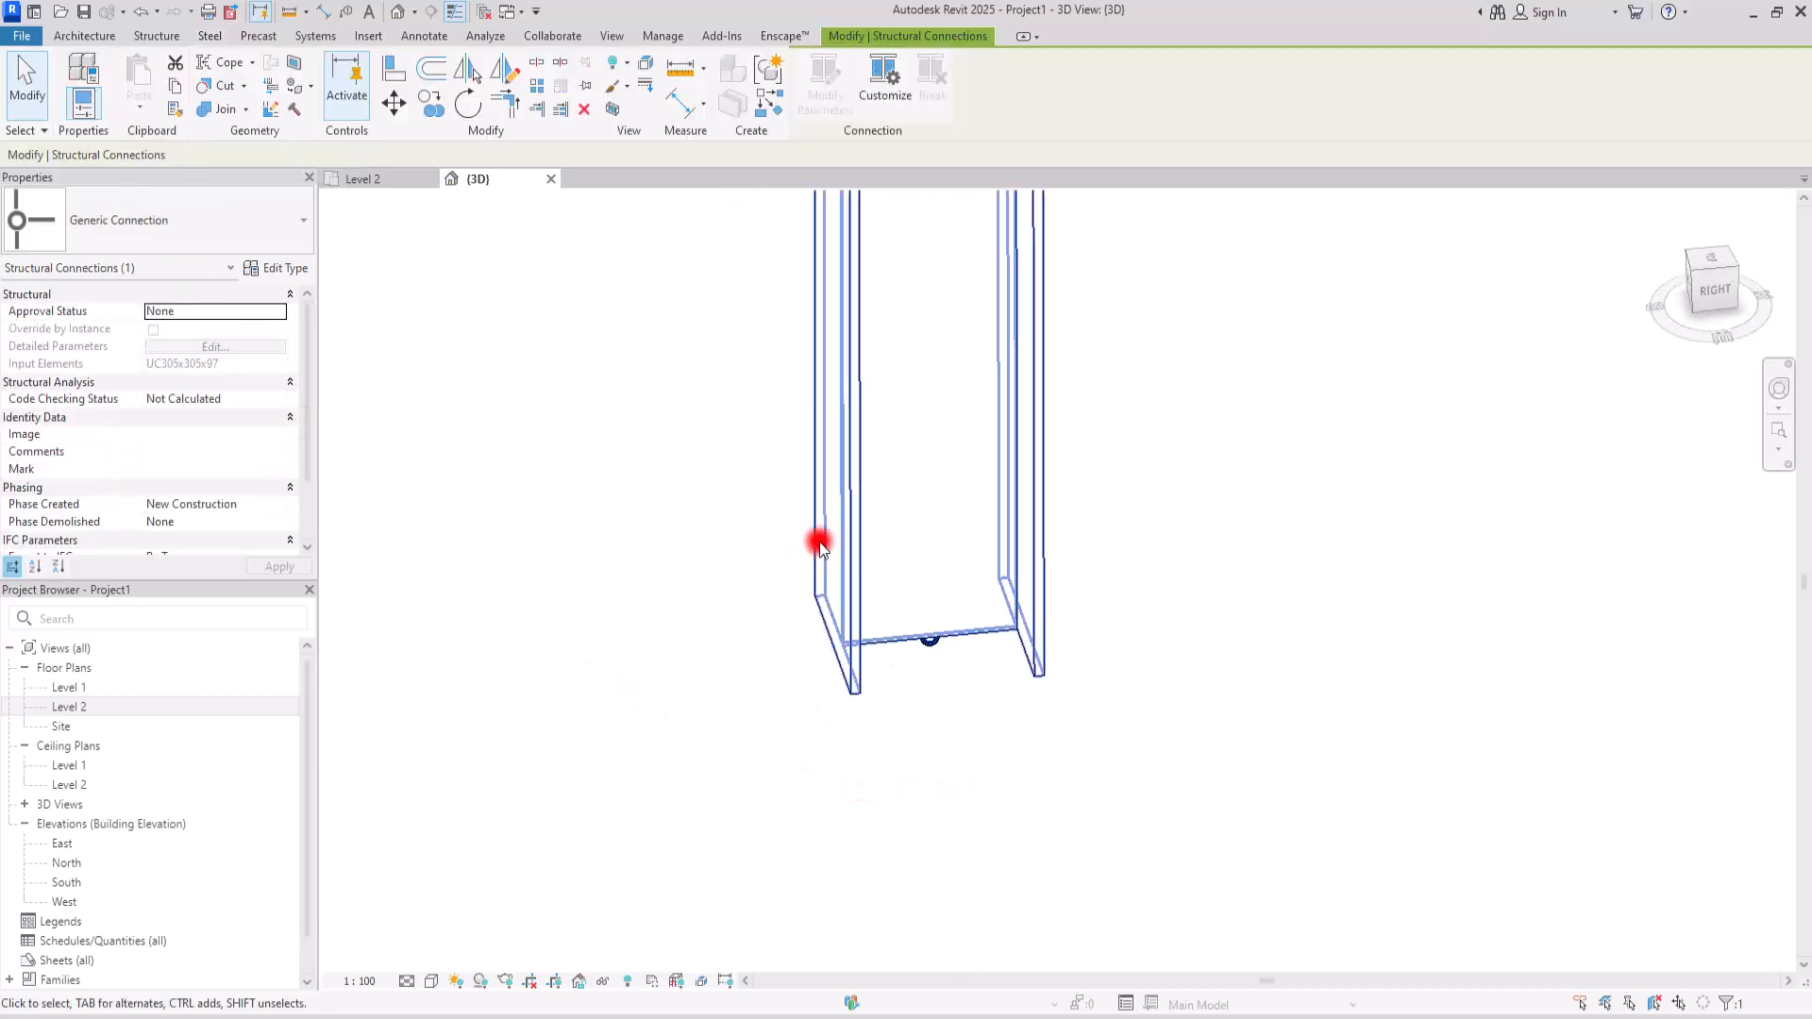
- Set the 3D view's visual style to Wireframe
left_click(440, 981)
left_click(485, 860)
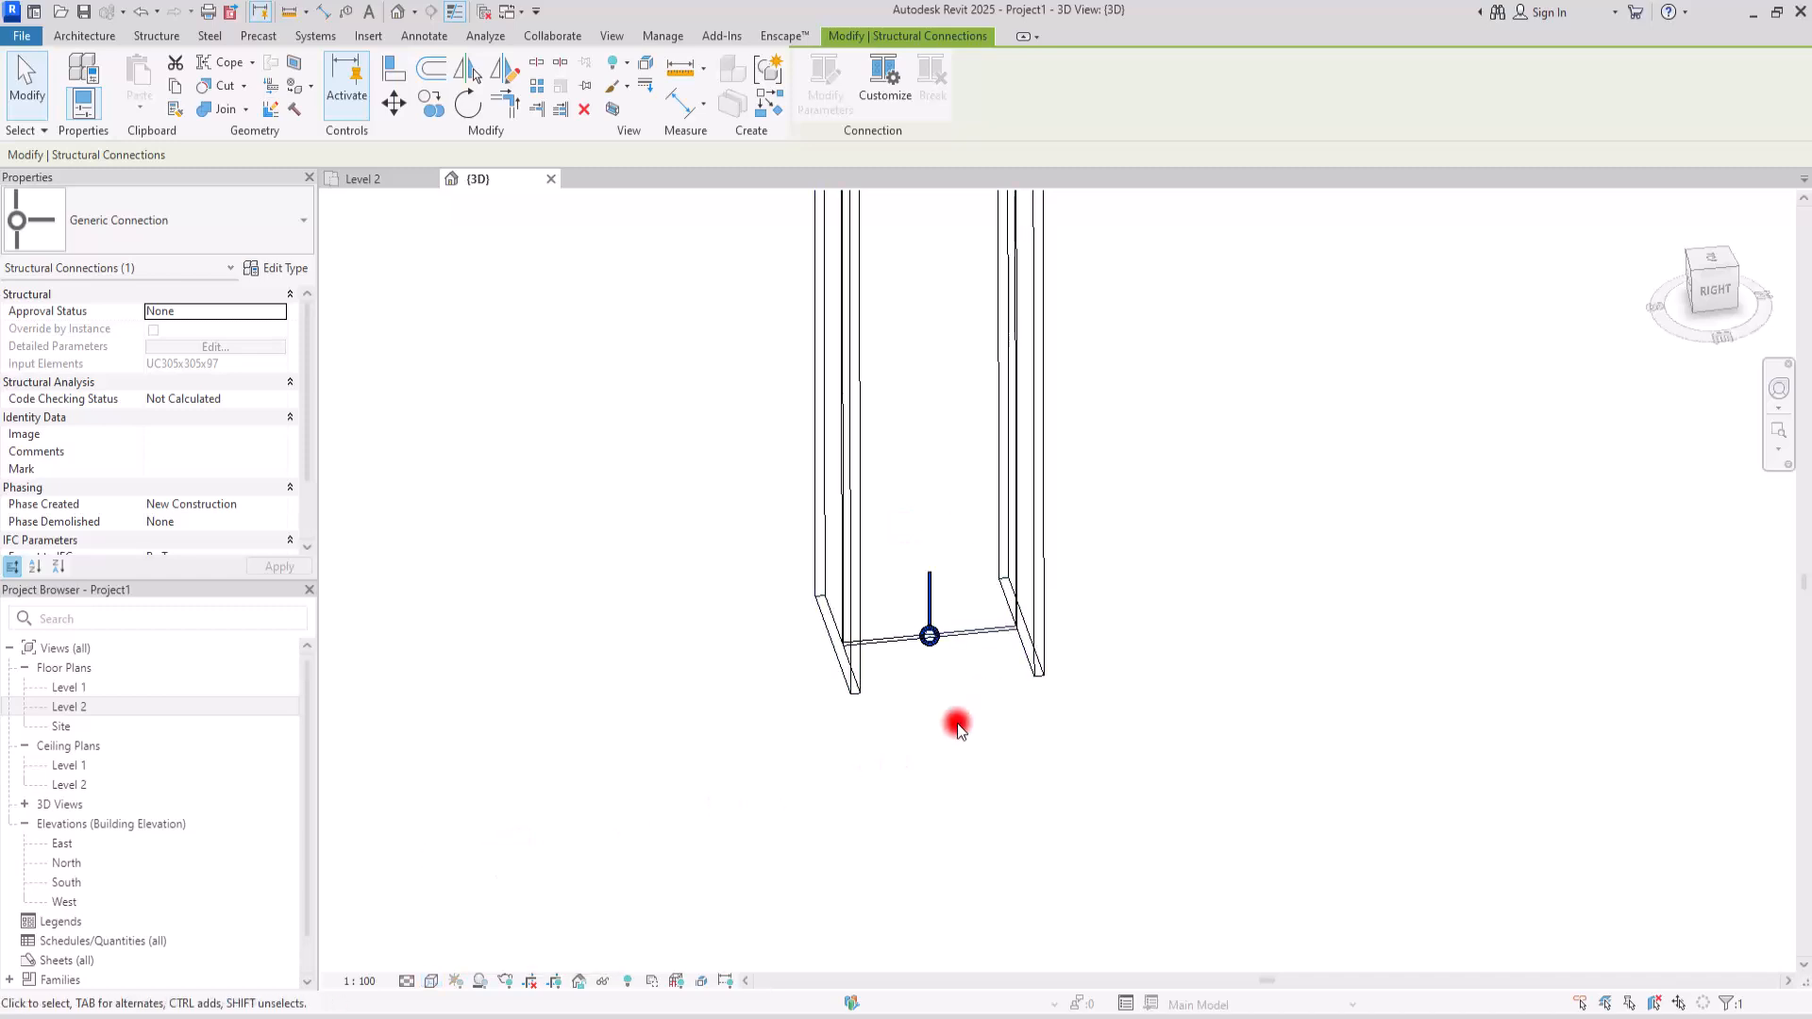
middle_click_drag(1004, 773, 862, 753, "shift")
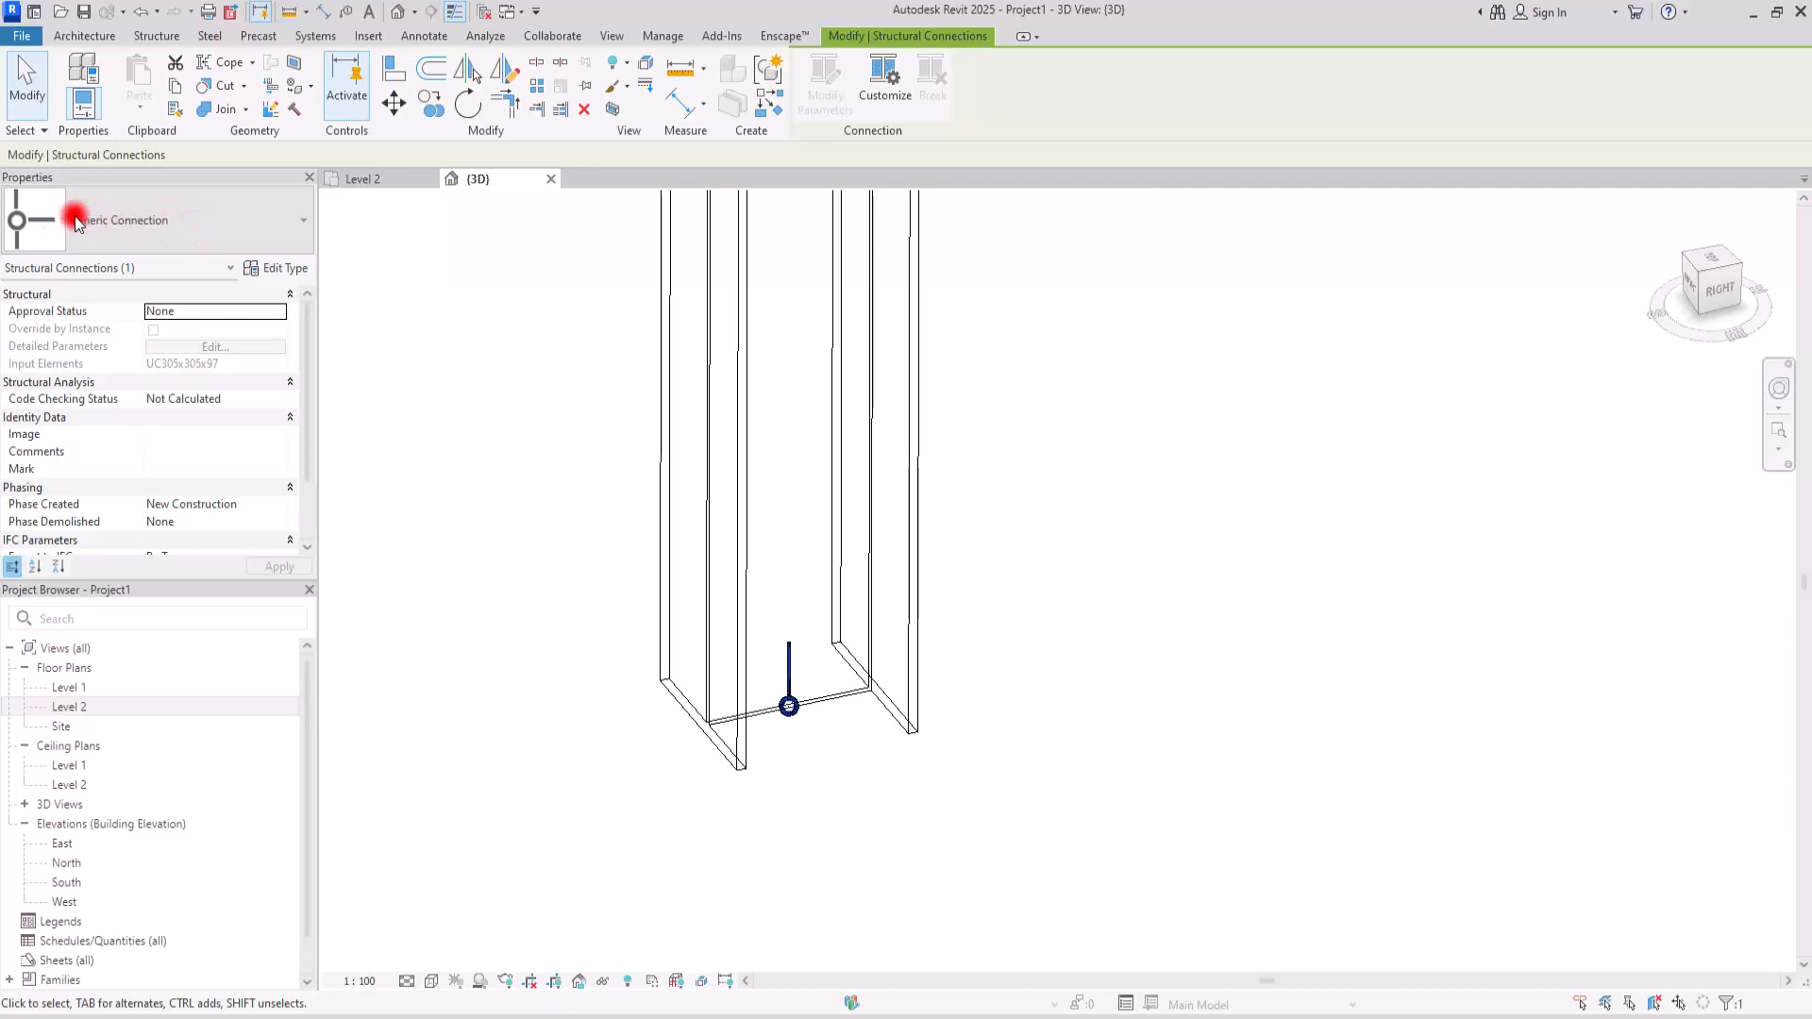
- Check which connection types are available for the generic connection at the column base
left_click(159, 221)
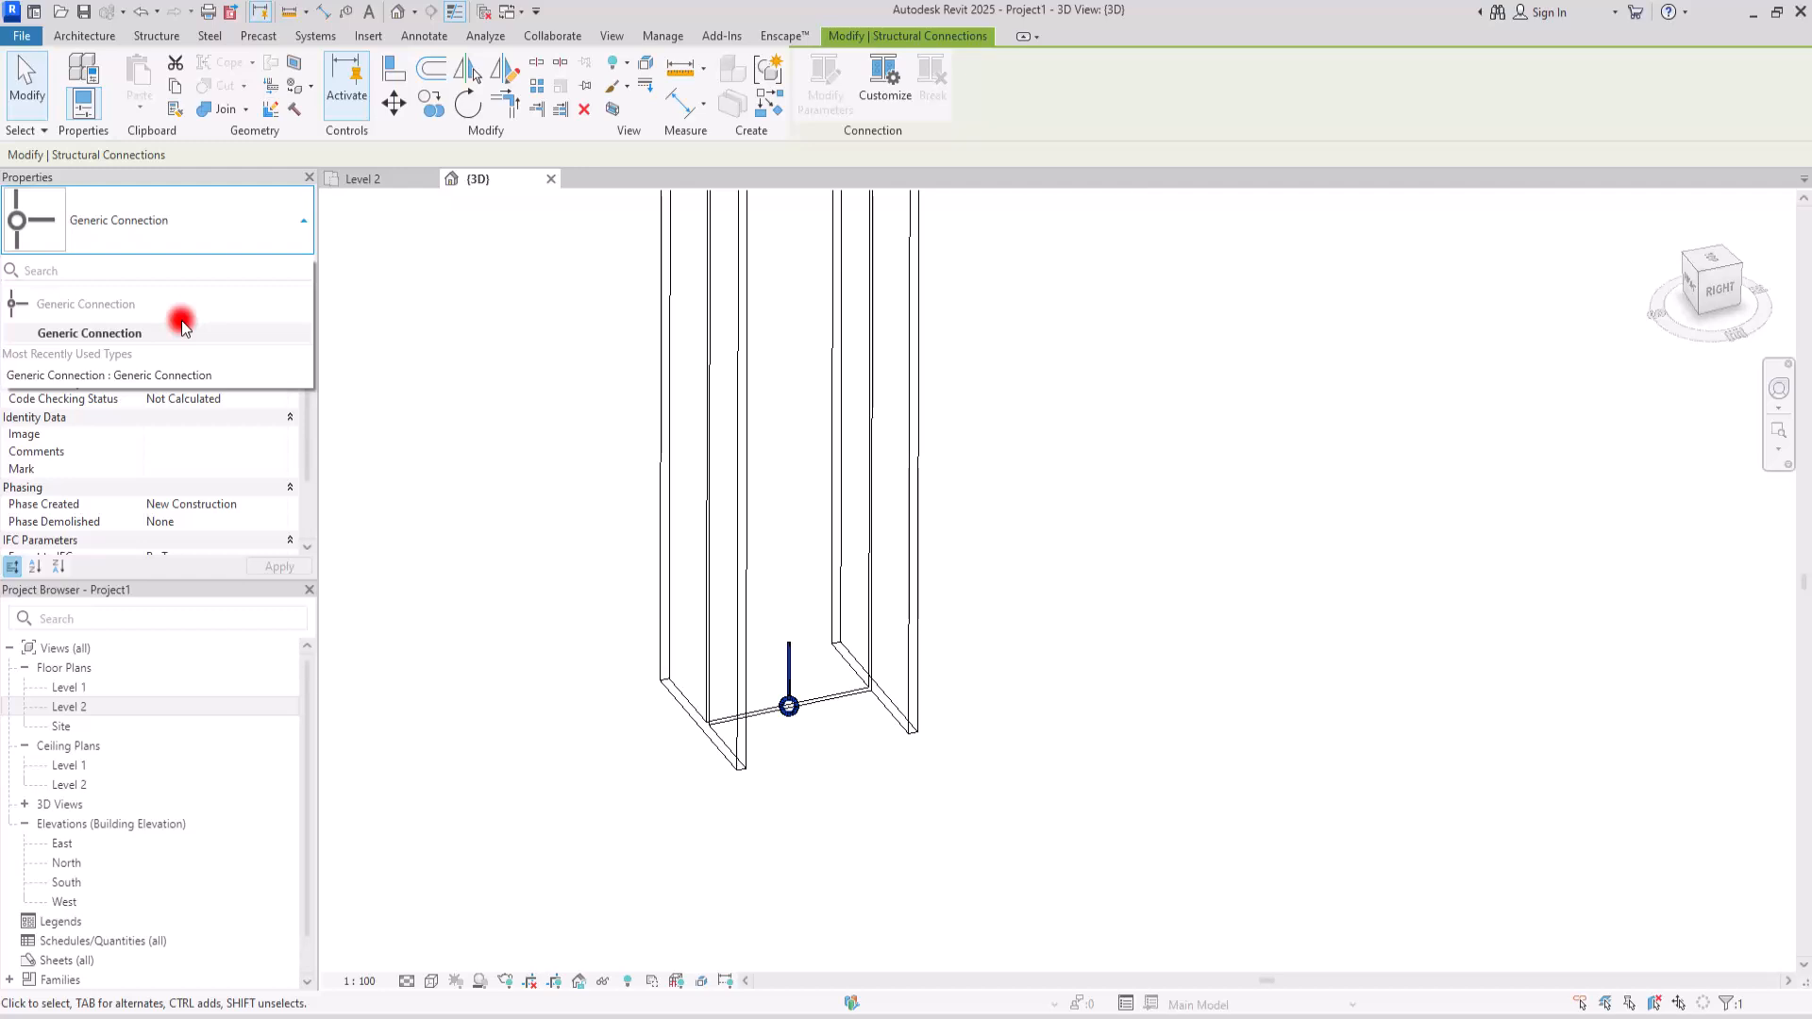
left_click(507, 564)
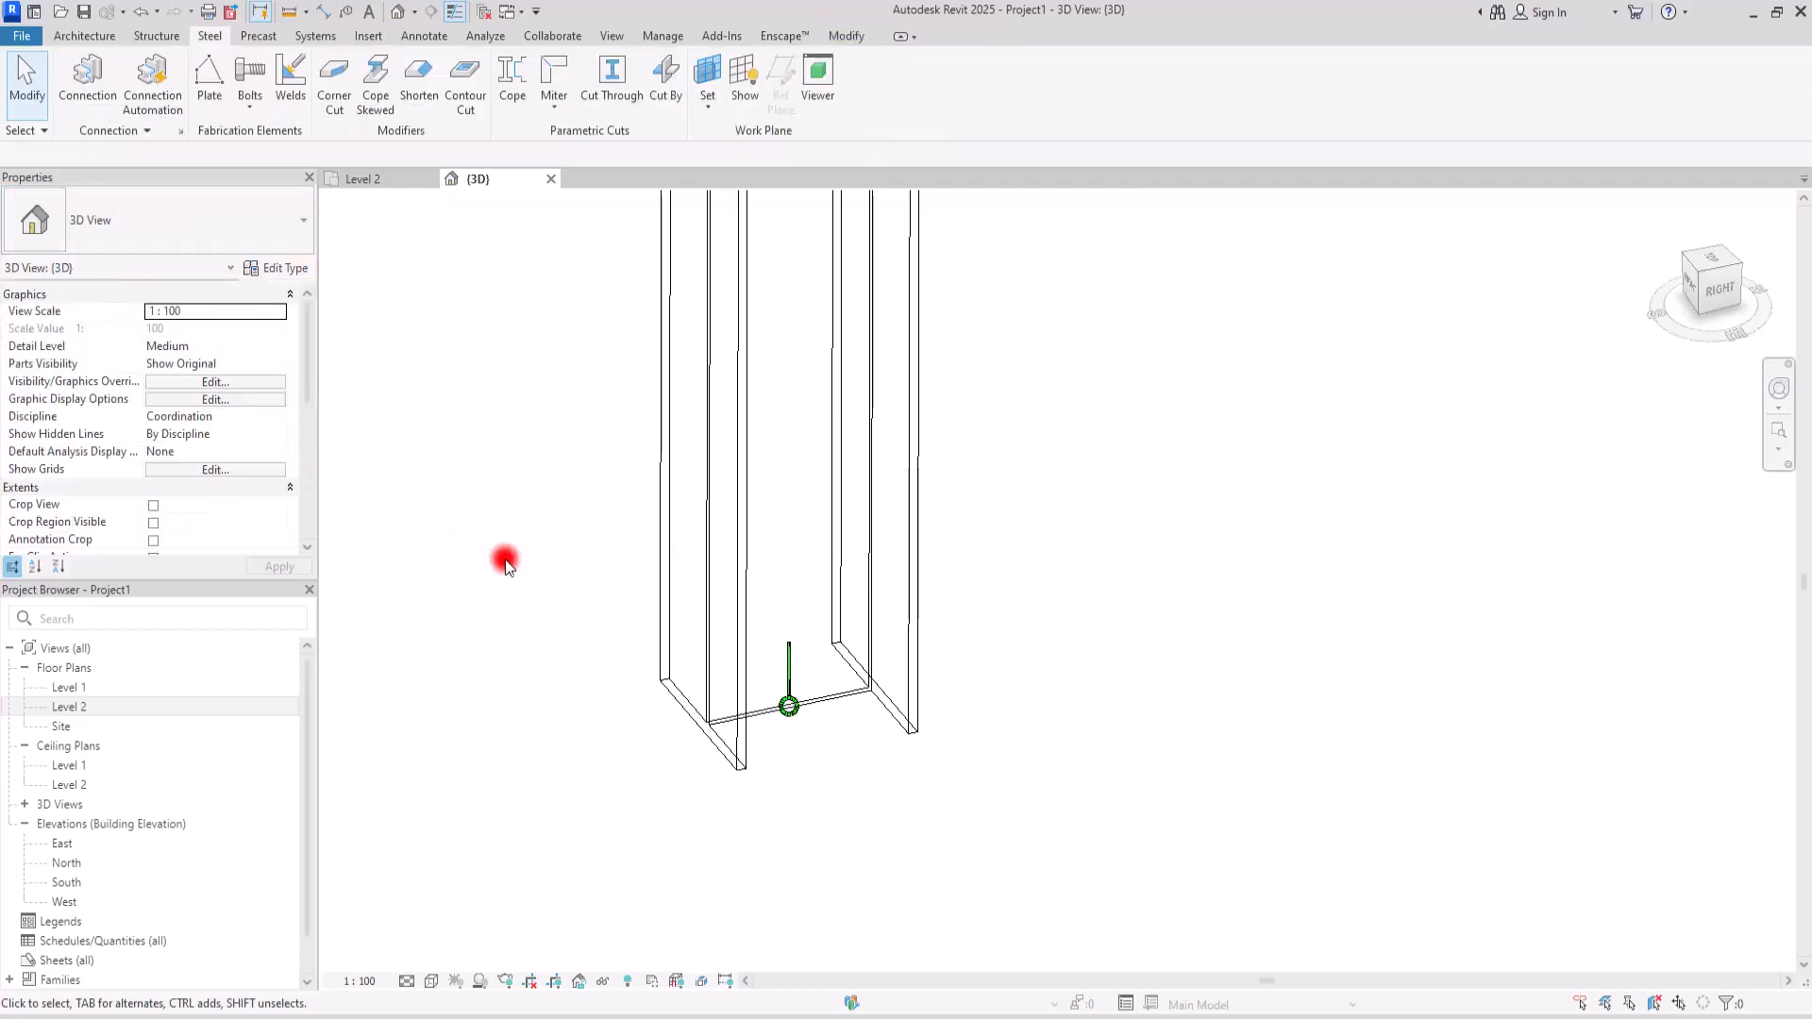
- Load the Base plate connection into the project through the structural connection settings
left_click(184, 132)
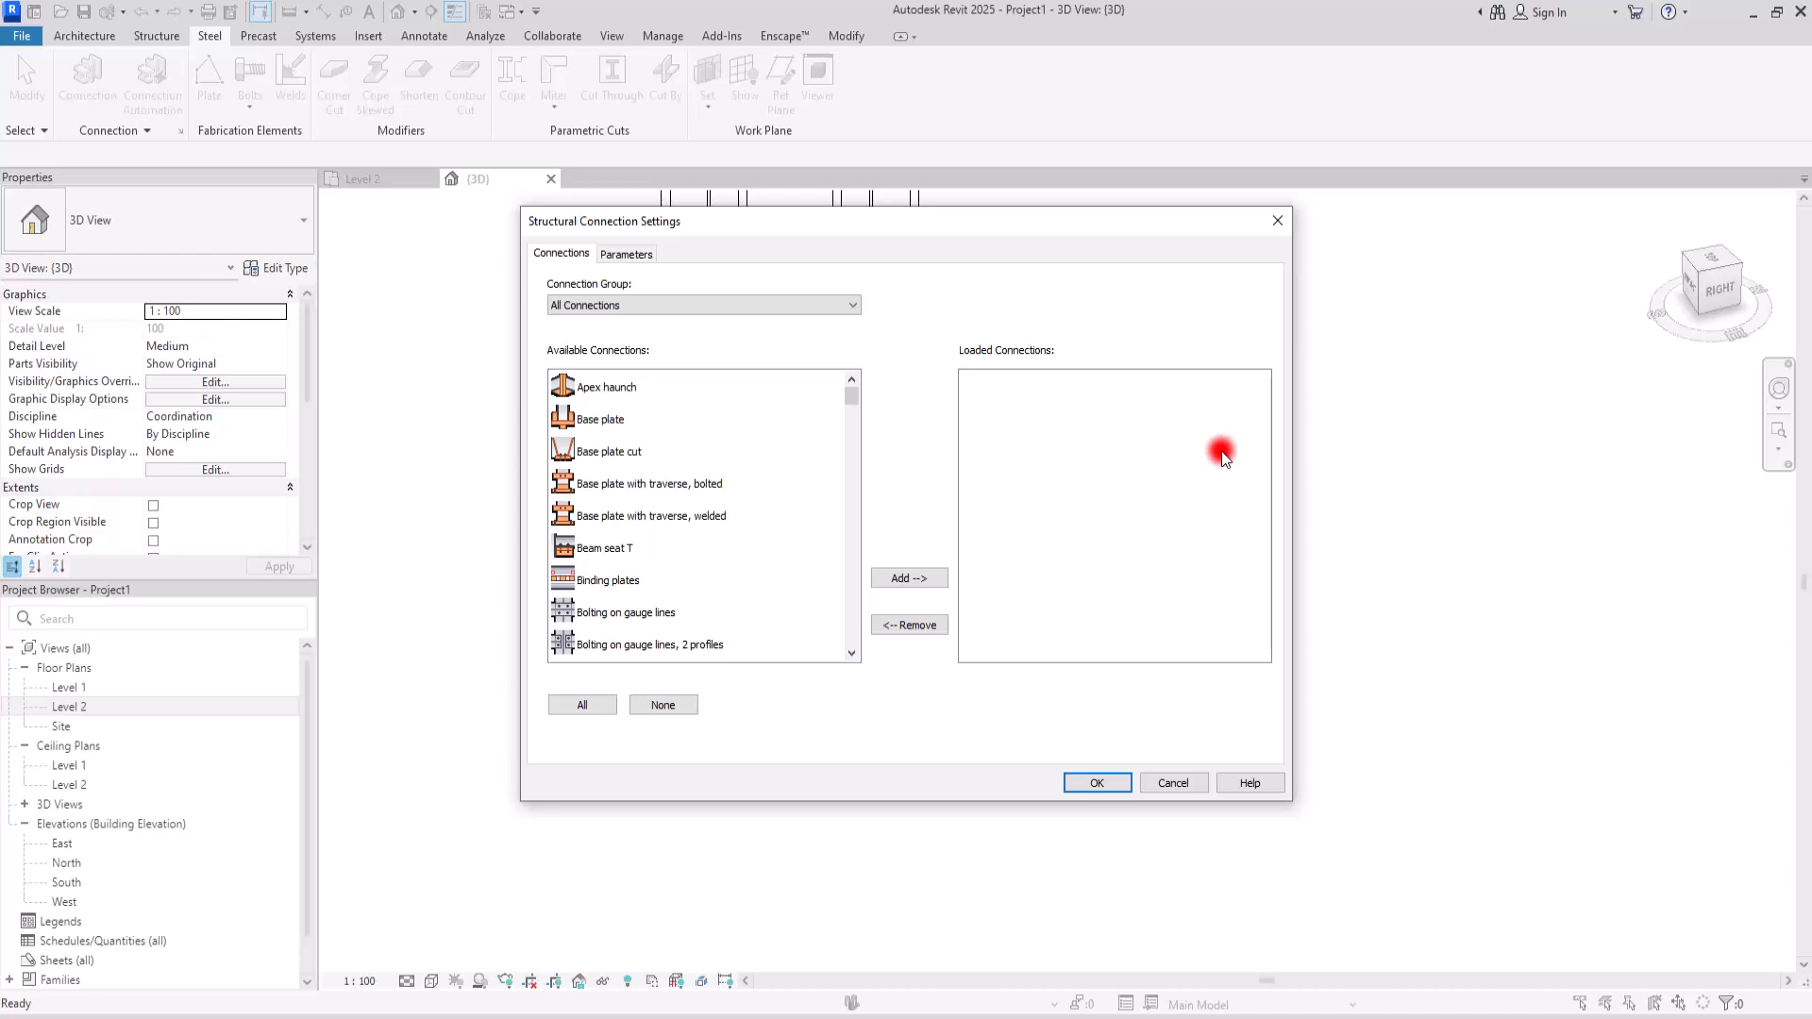
left_click(616, 308)
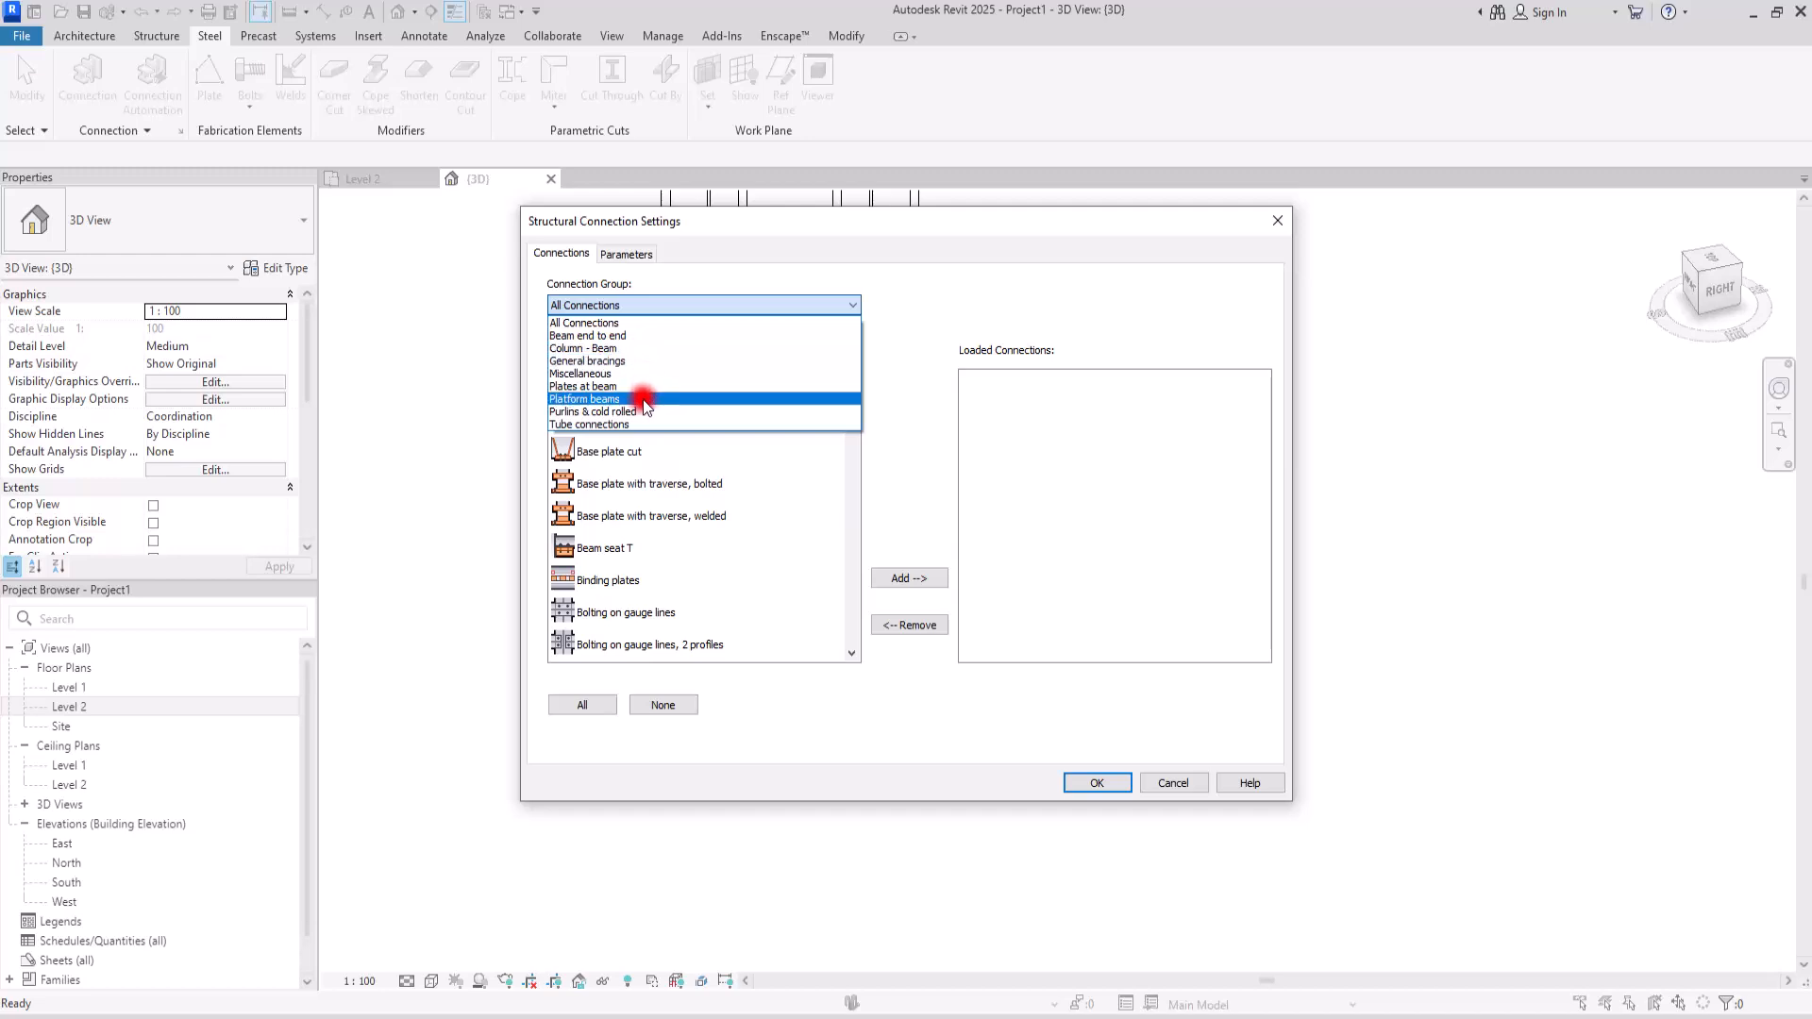
left_click(962, 326)
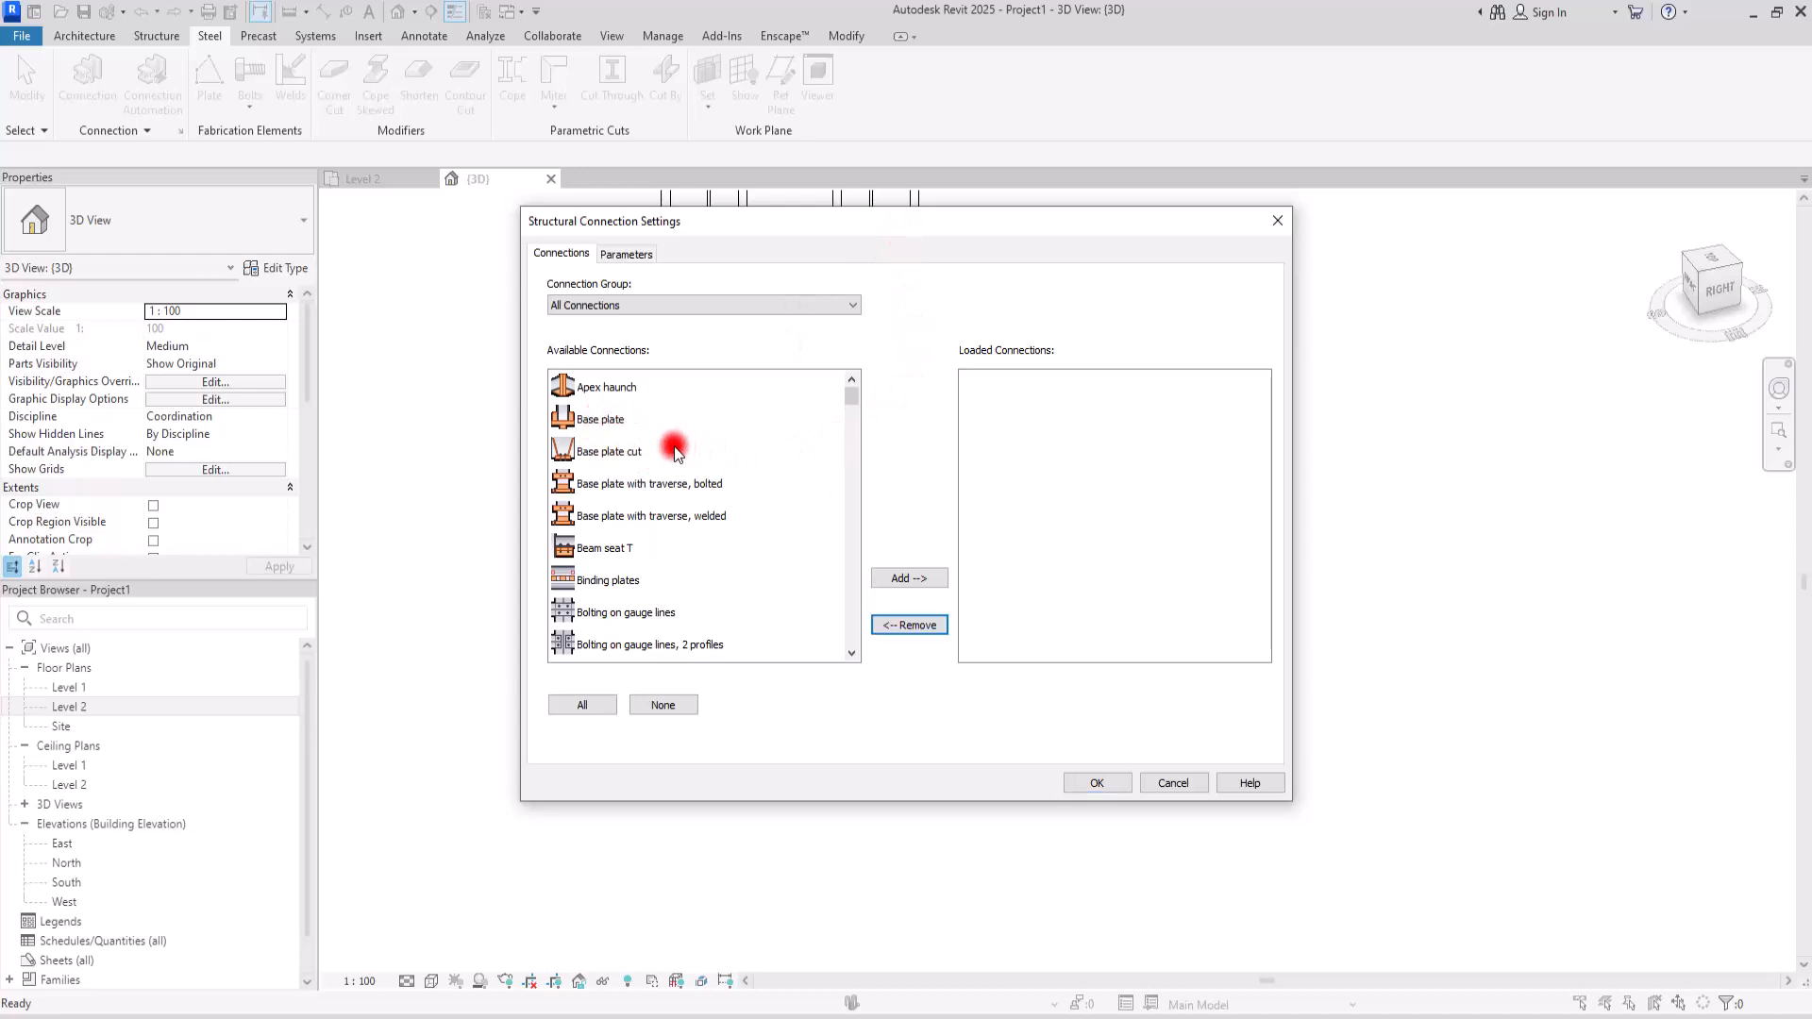
left_click(593, 419)
left_click(594, 452)
left_click(595, 484)
left_click(595, 516)
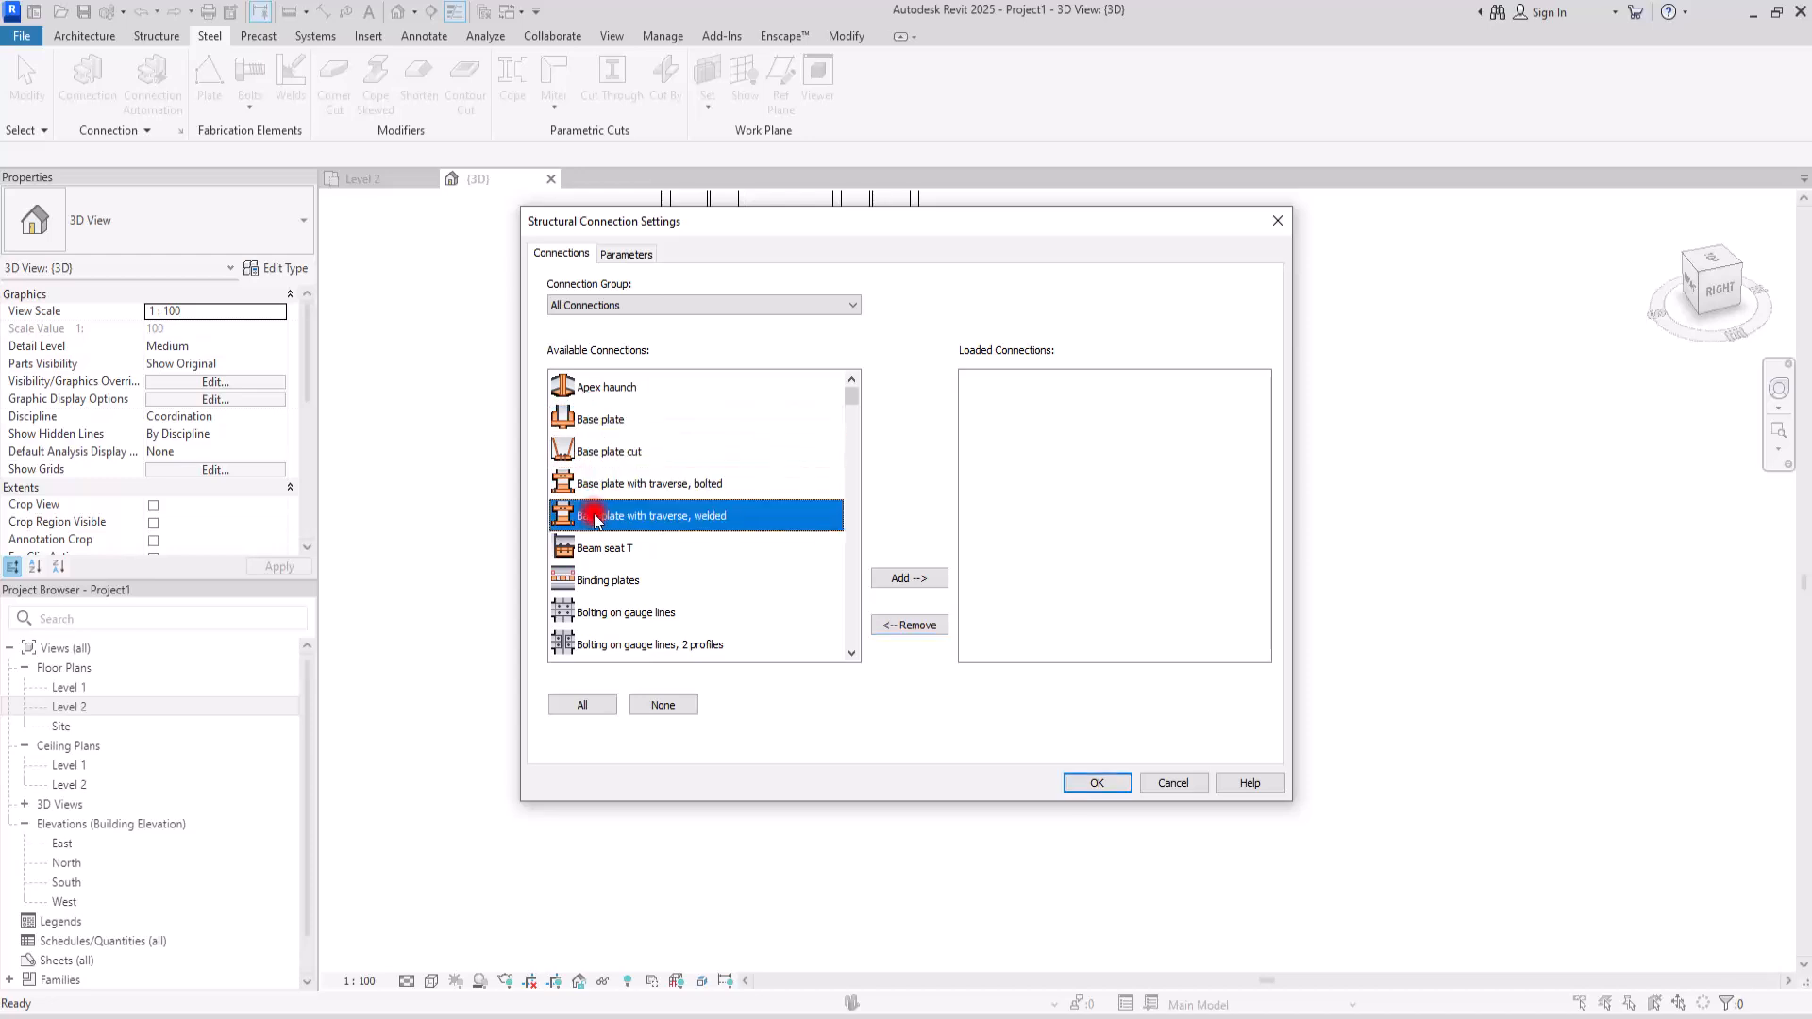
left_click(597, 427)
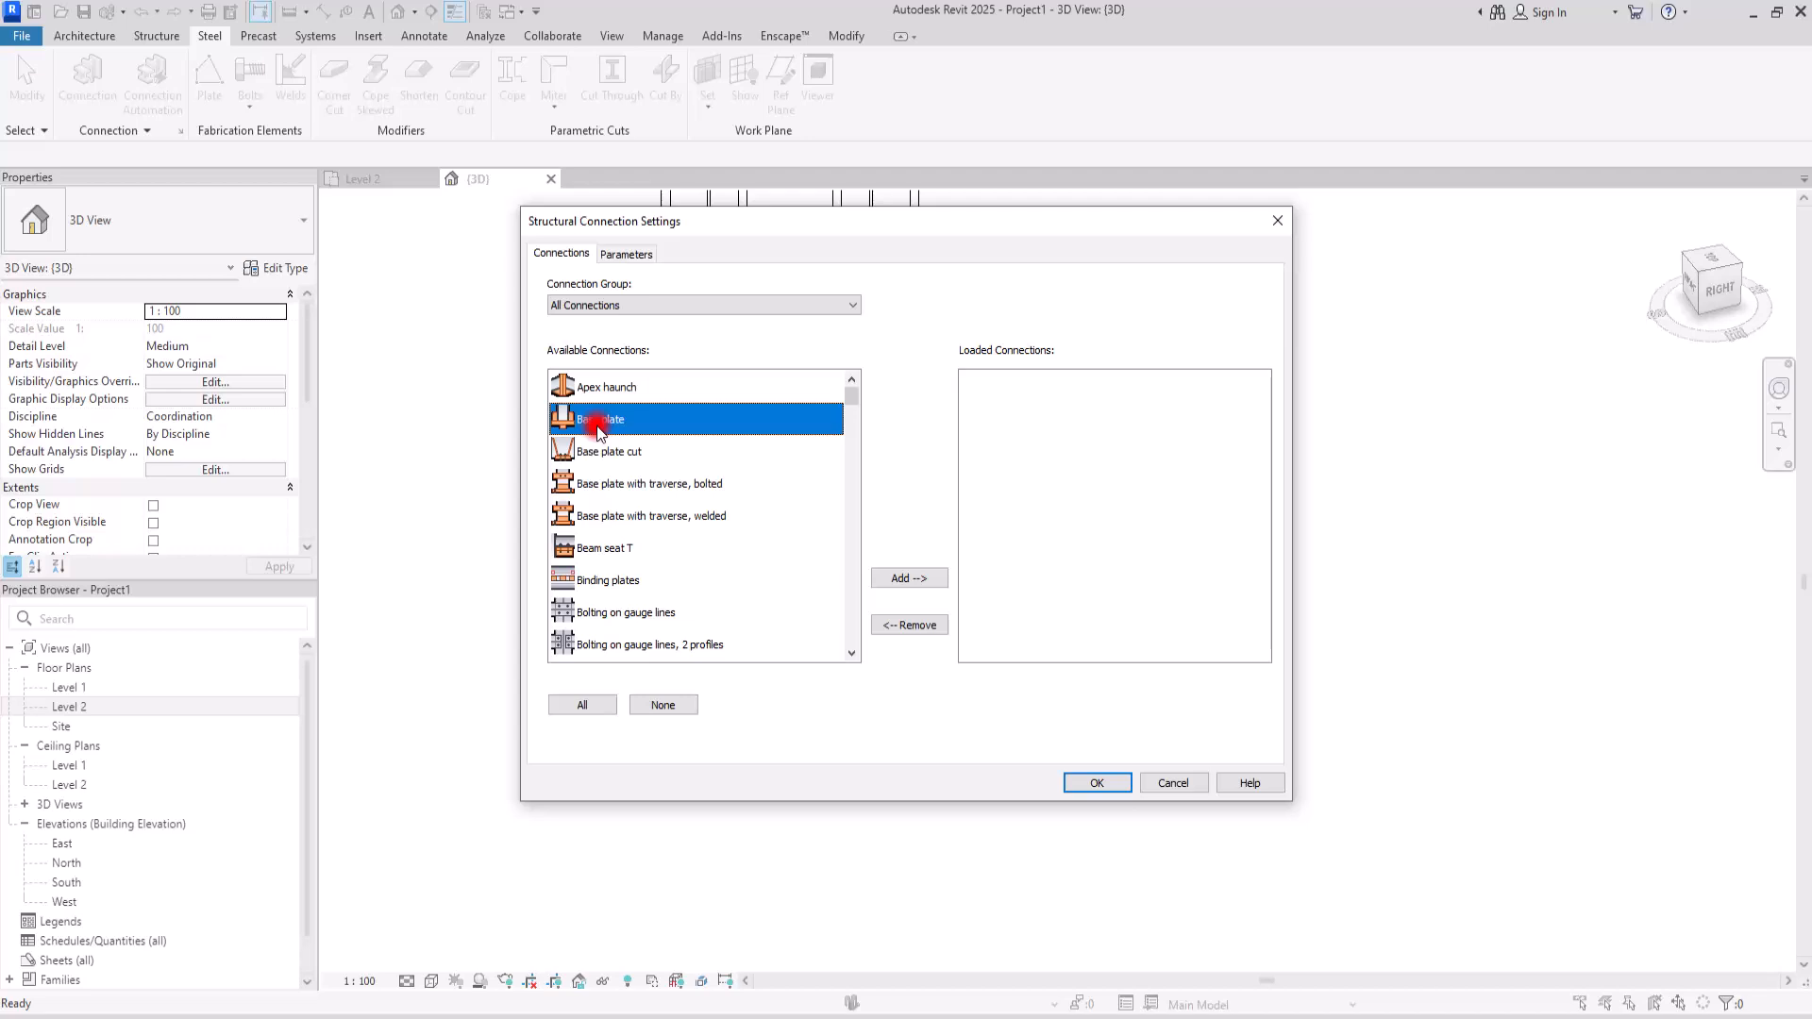
left_click(933, 584)
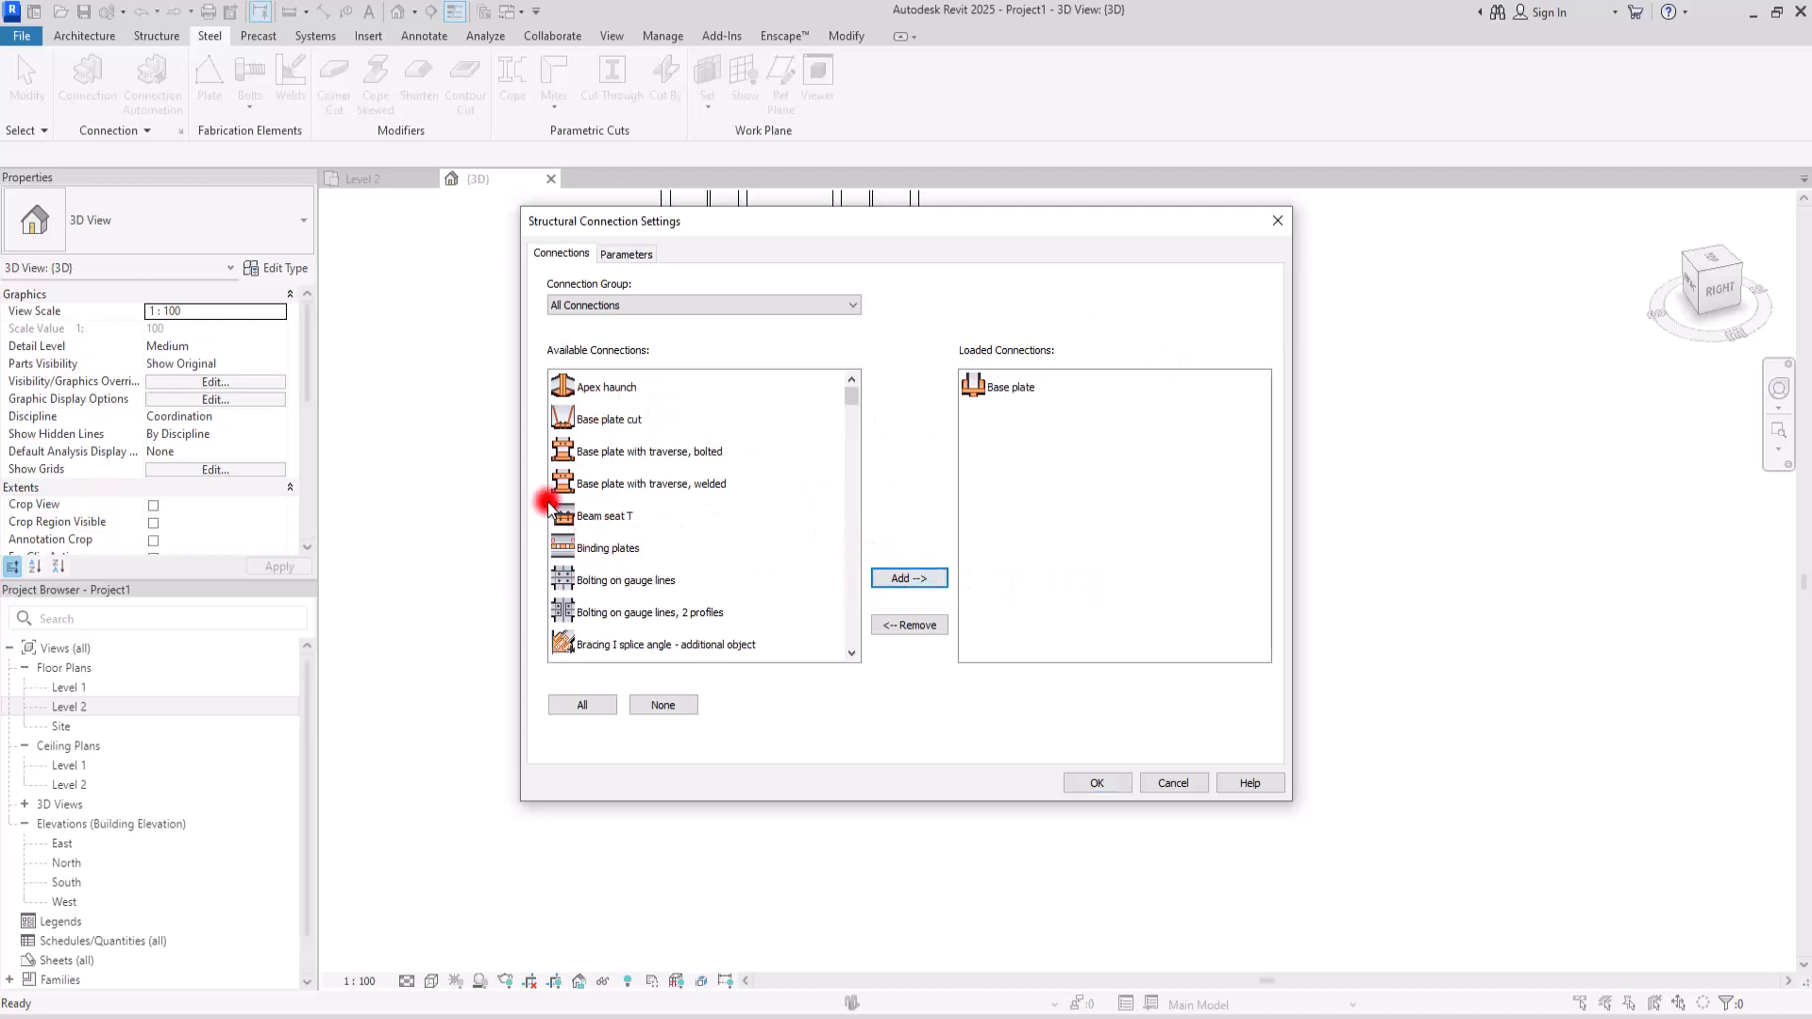
left_click(1112, 782)
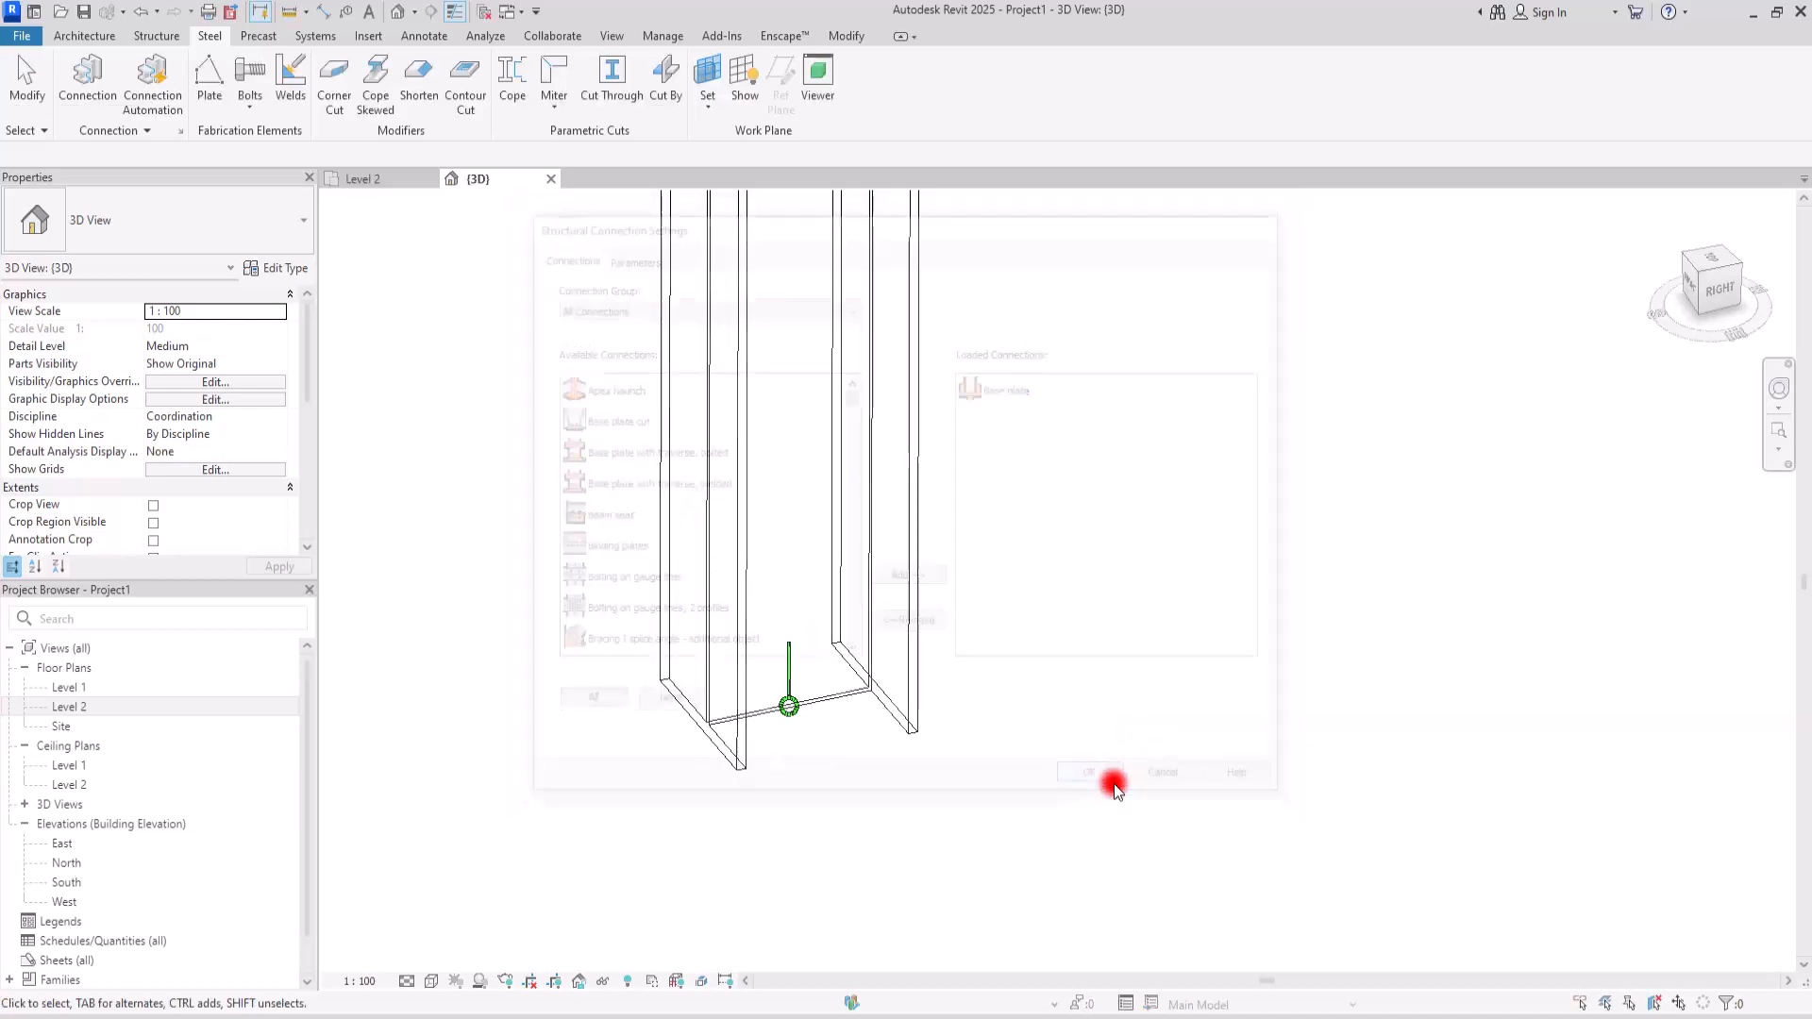
- Change the generic connection at the column base to the Base plate type
left_click_drag(647, 811, 885, 517)
left_click(126, 236)
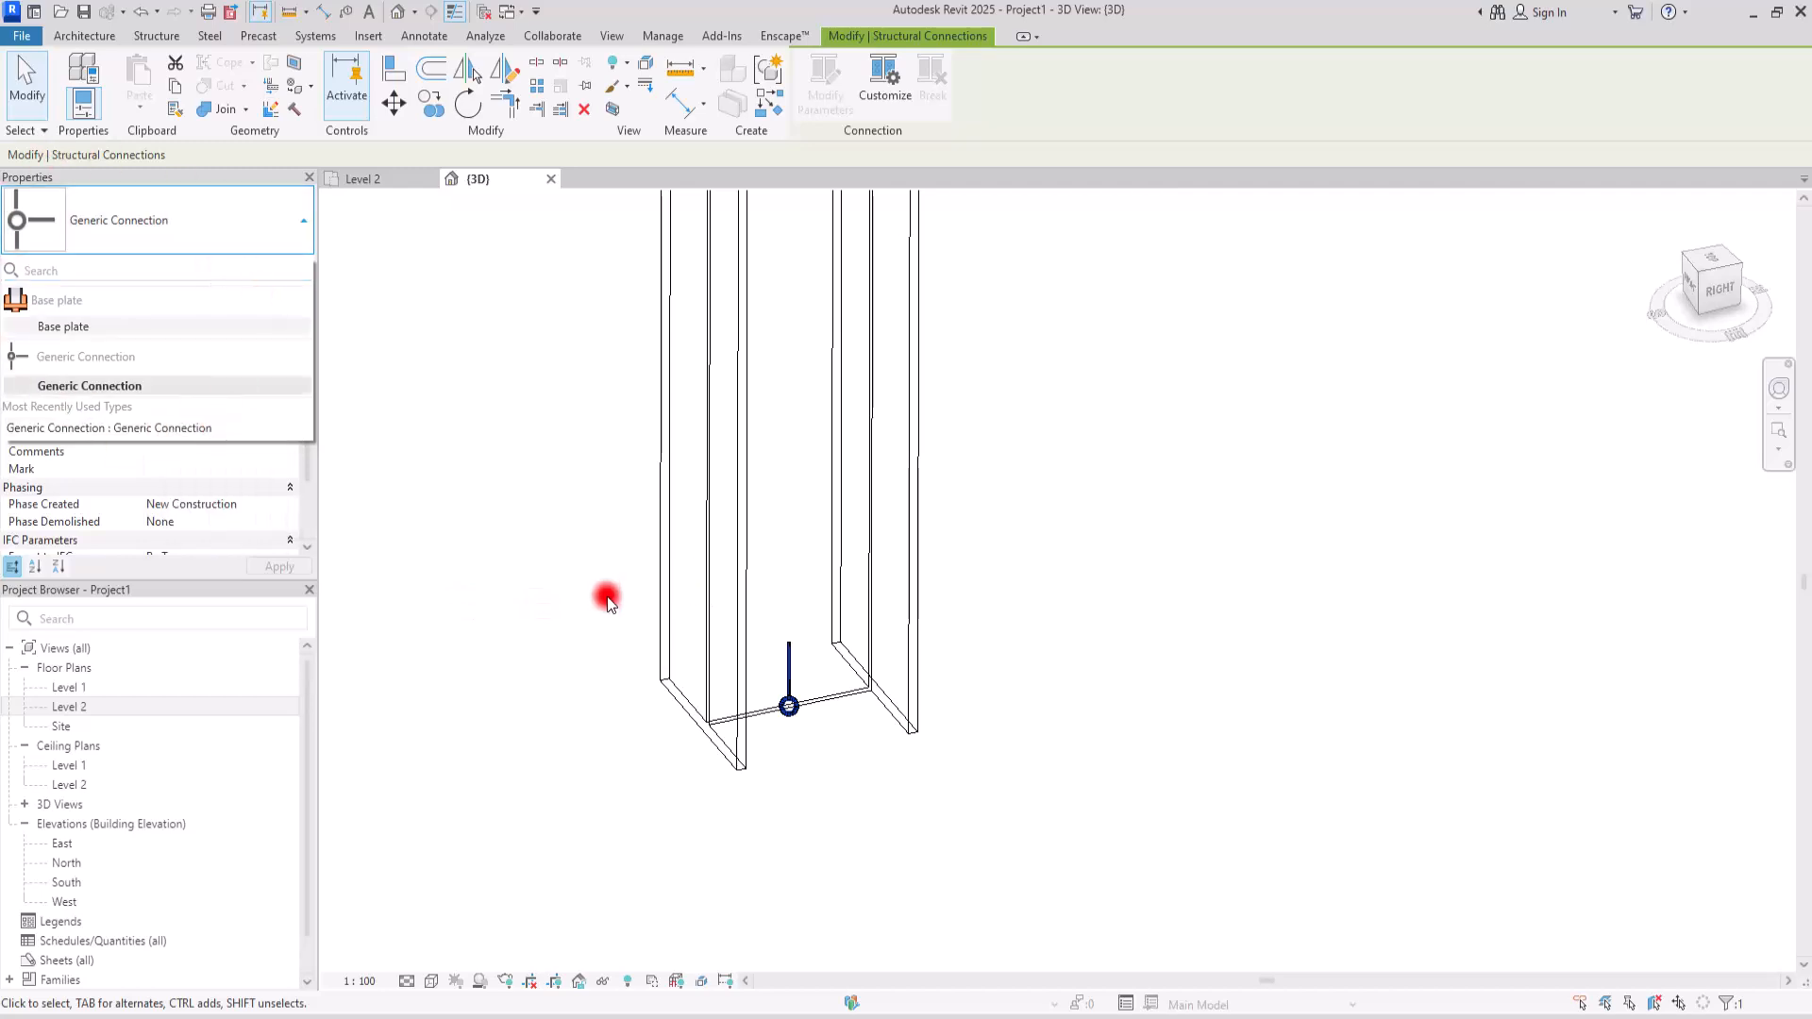
left_click(62, 327)
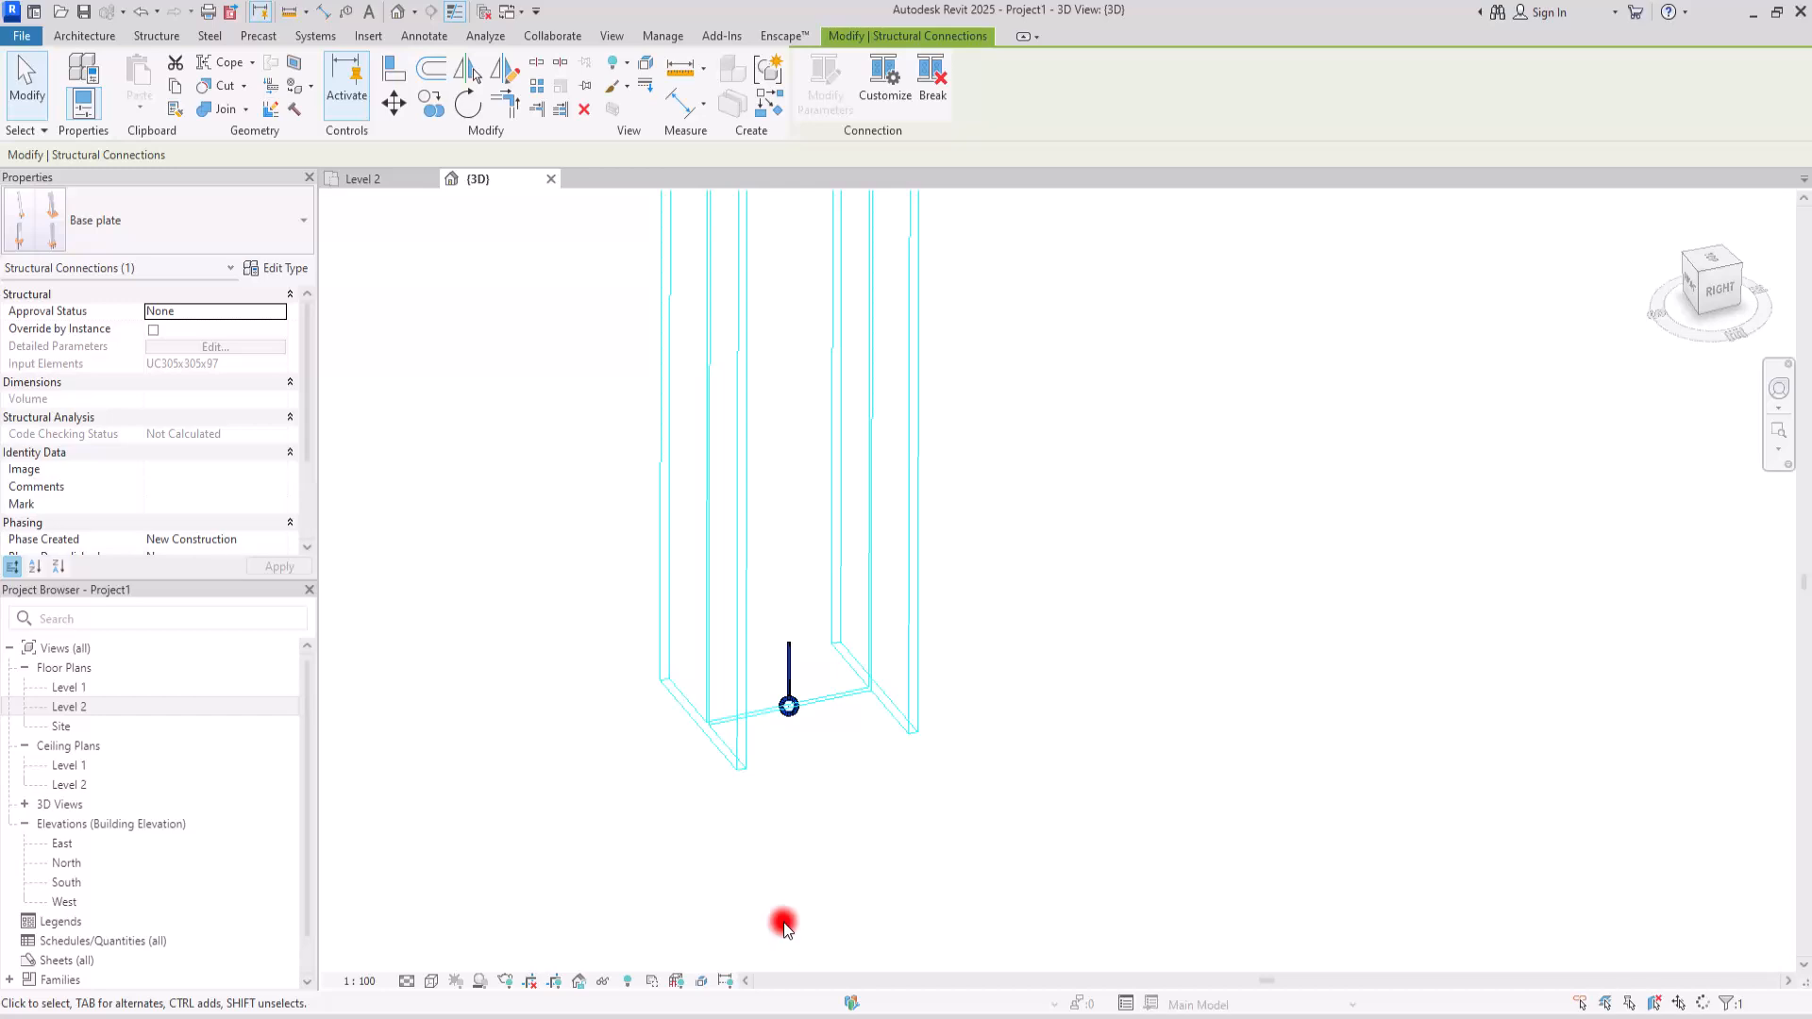
left_click(660, 701)
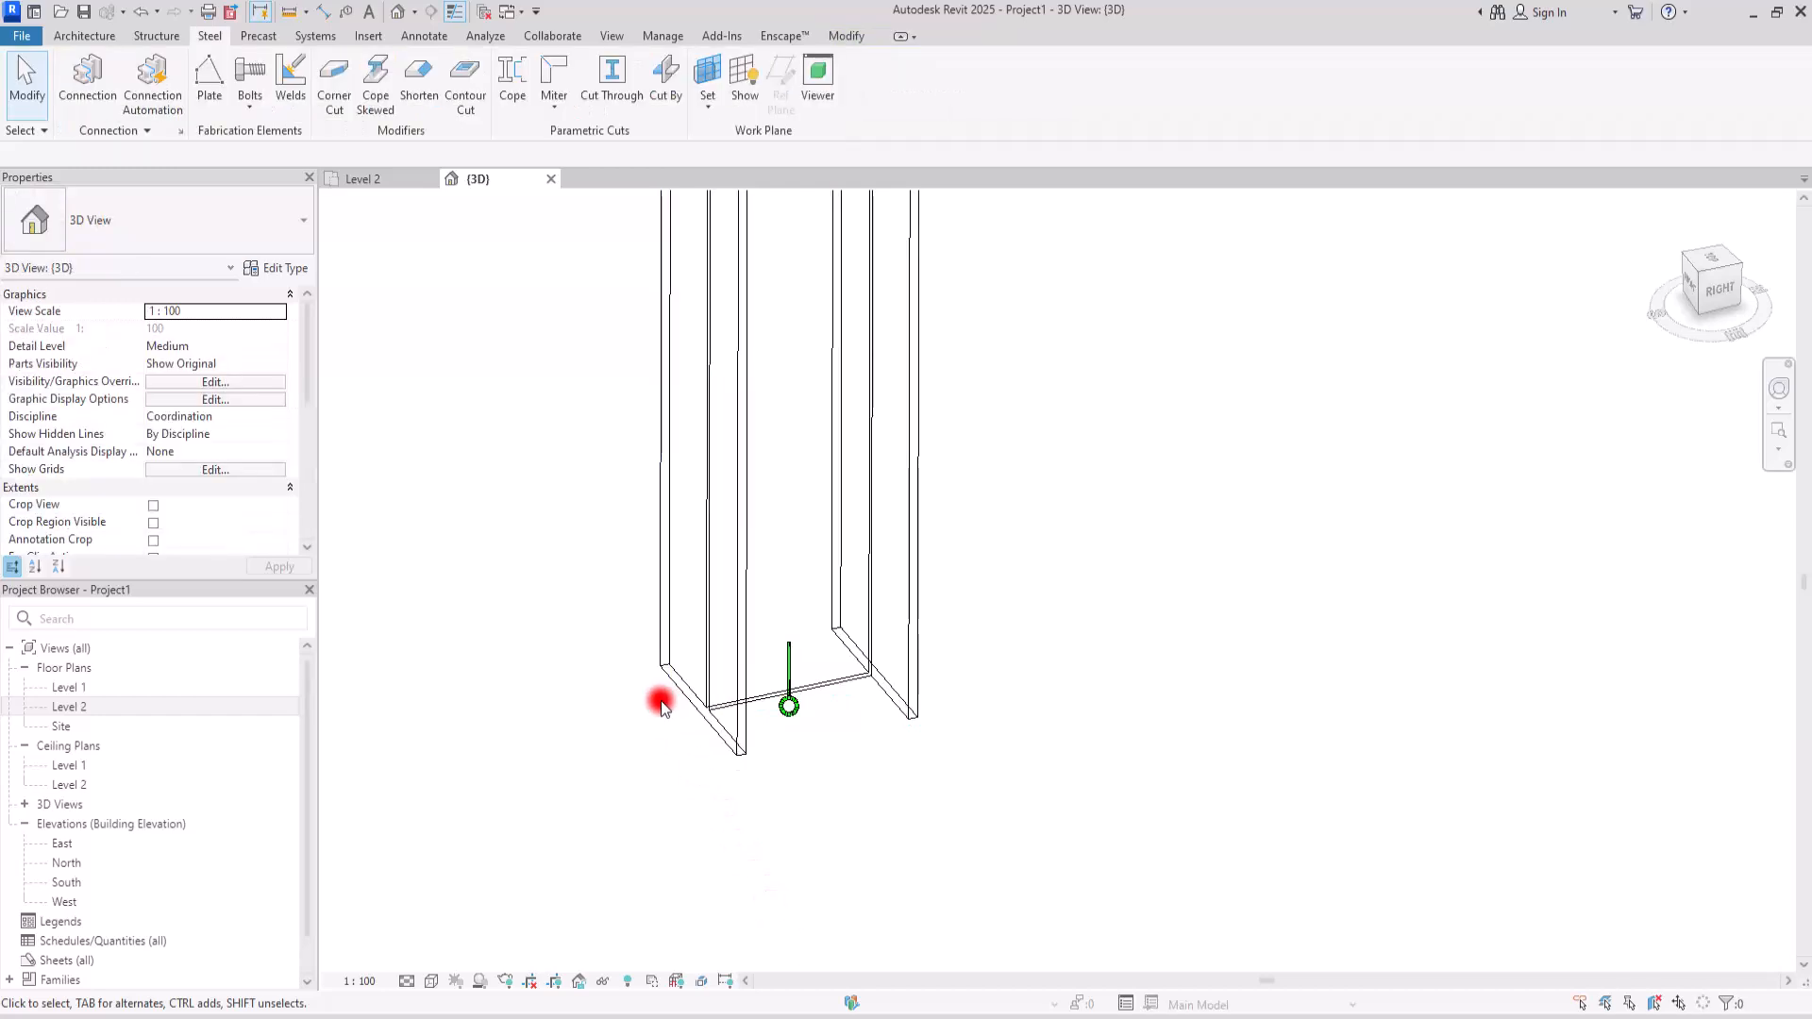
- Set the 3D view's detail level to Fine and its visual style to Consistent Colors
left_click(409, 983)
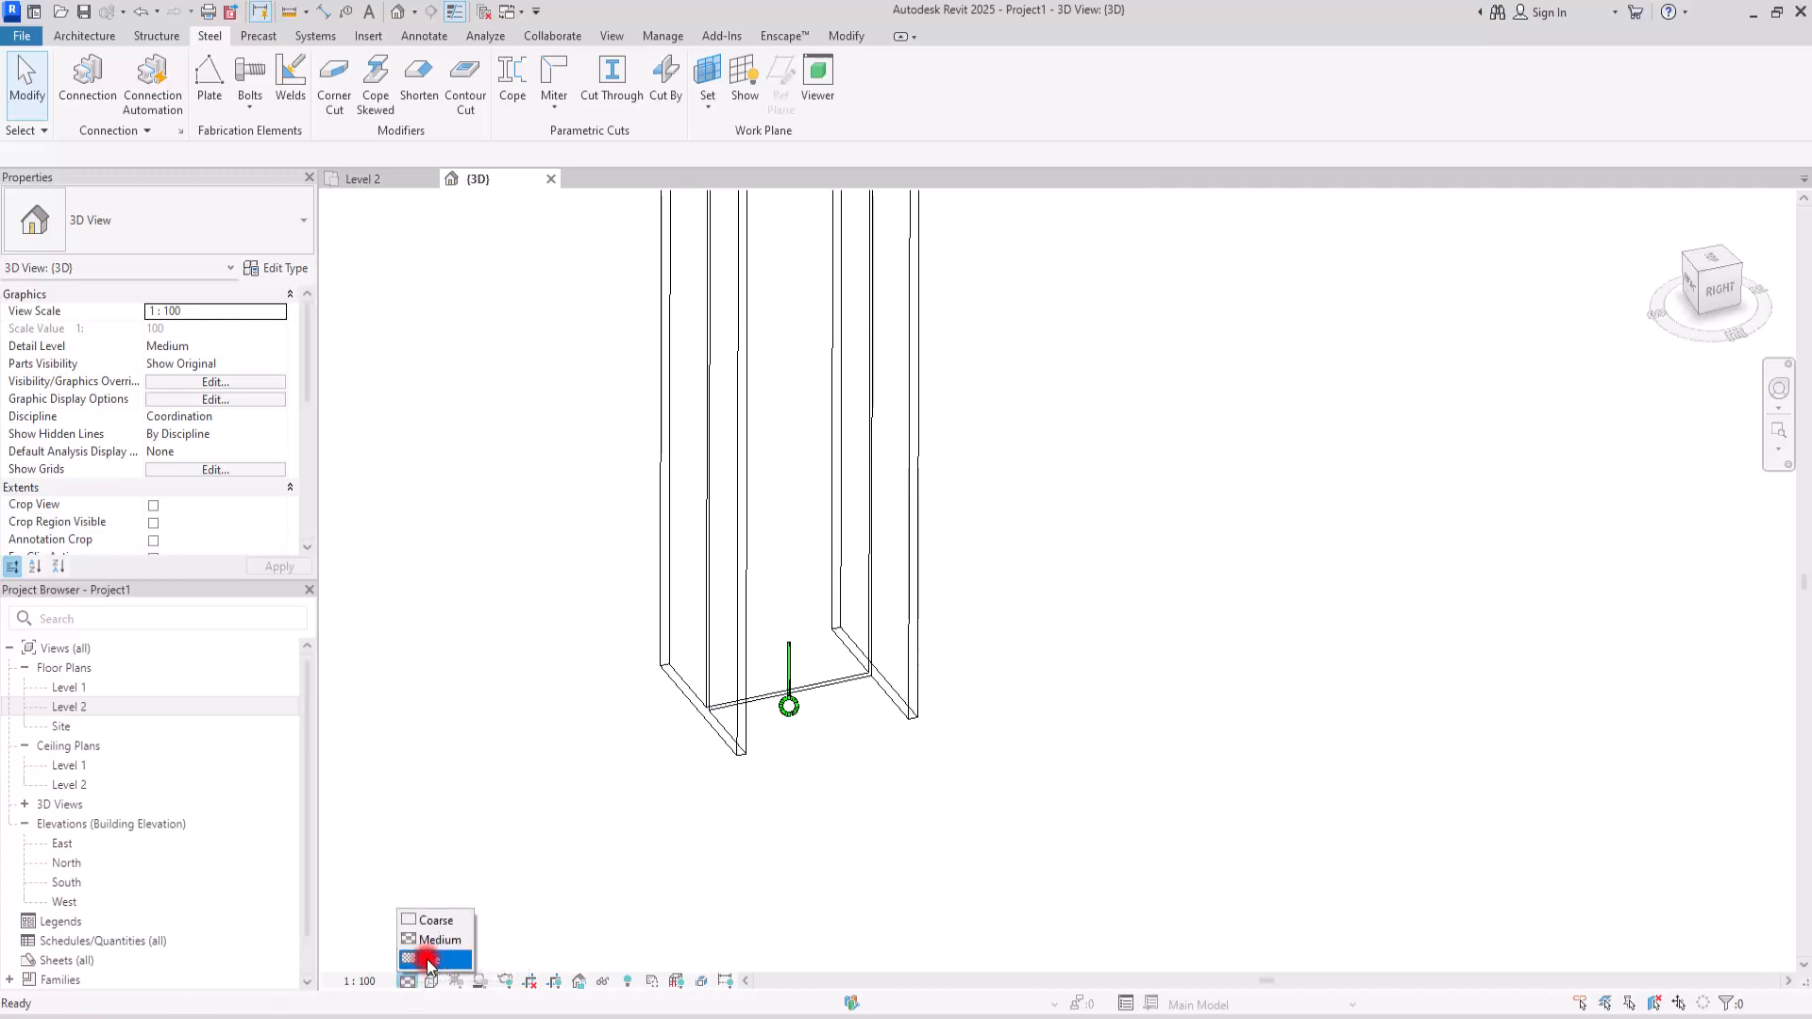
left_click(430, 960)
left_click(432, 982)
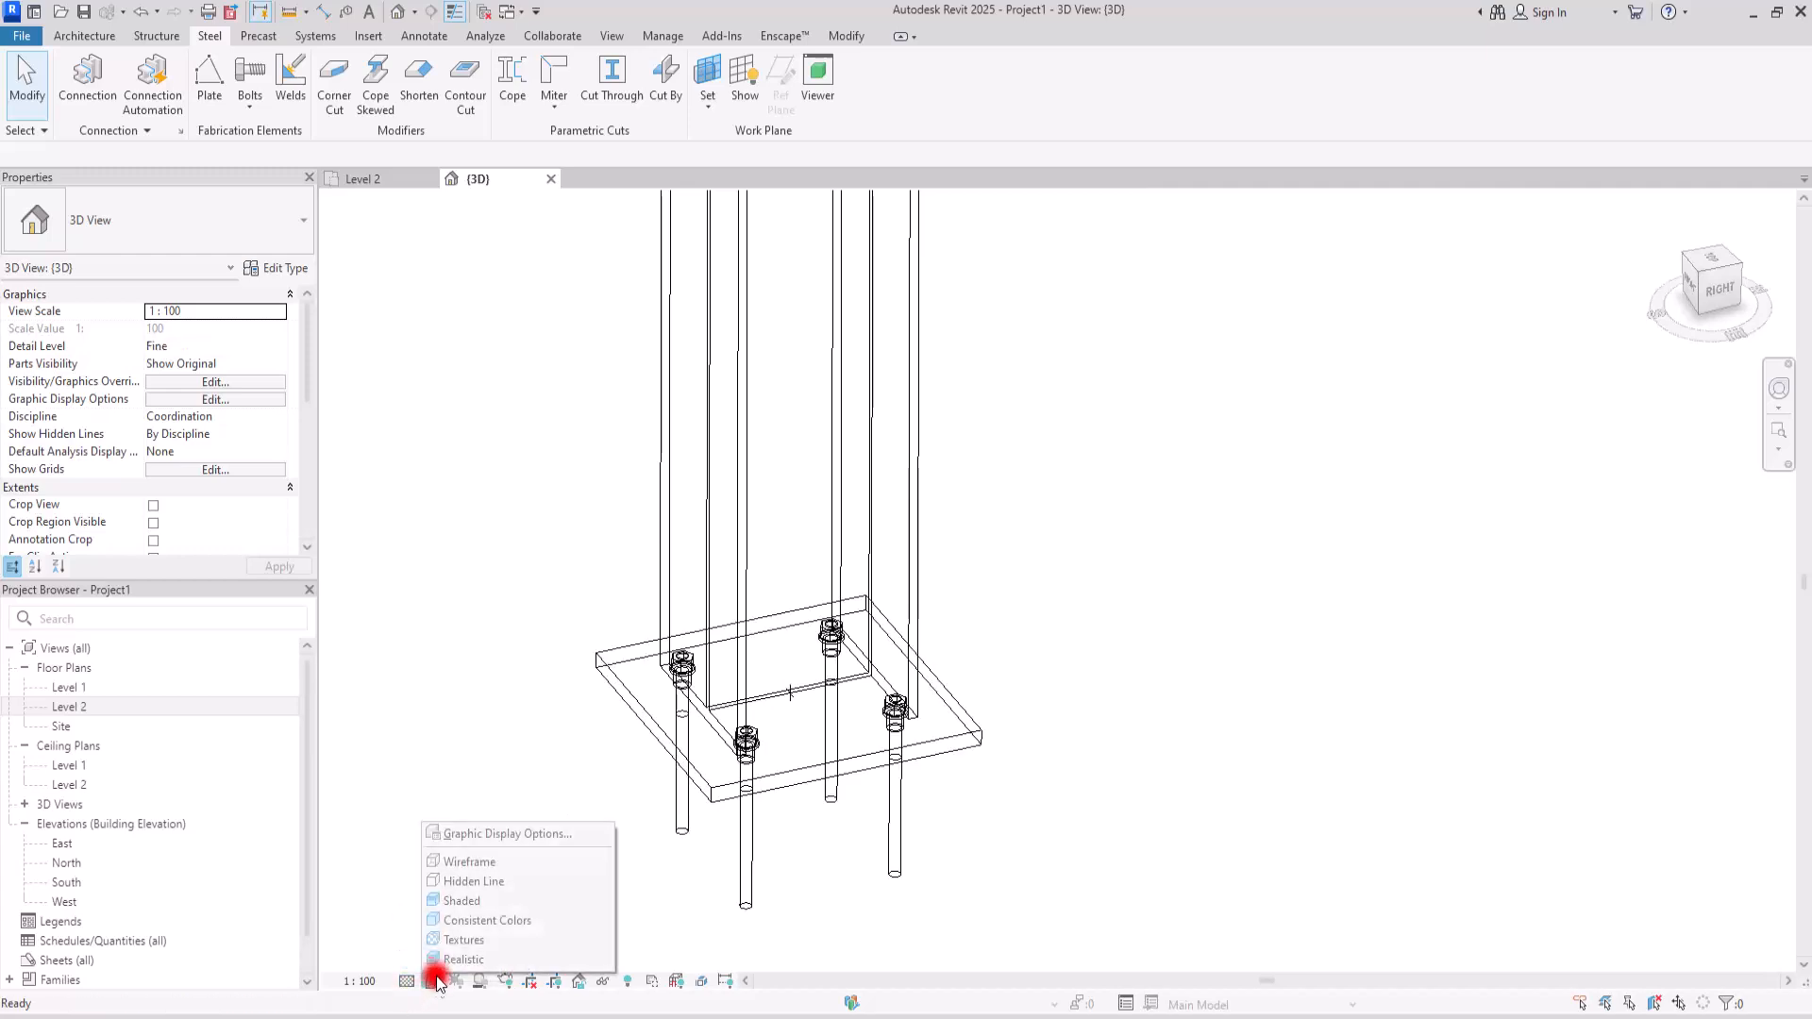
left_click(466, 922)
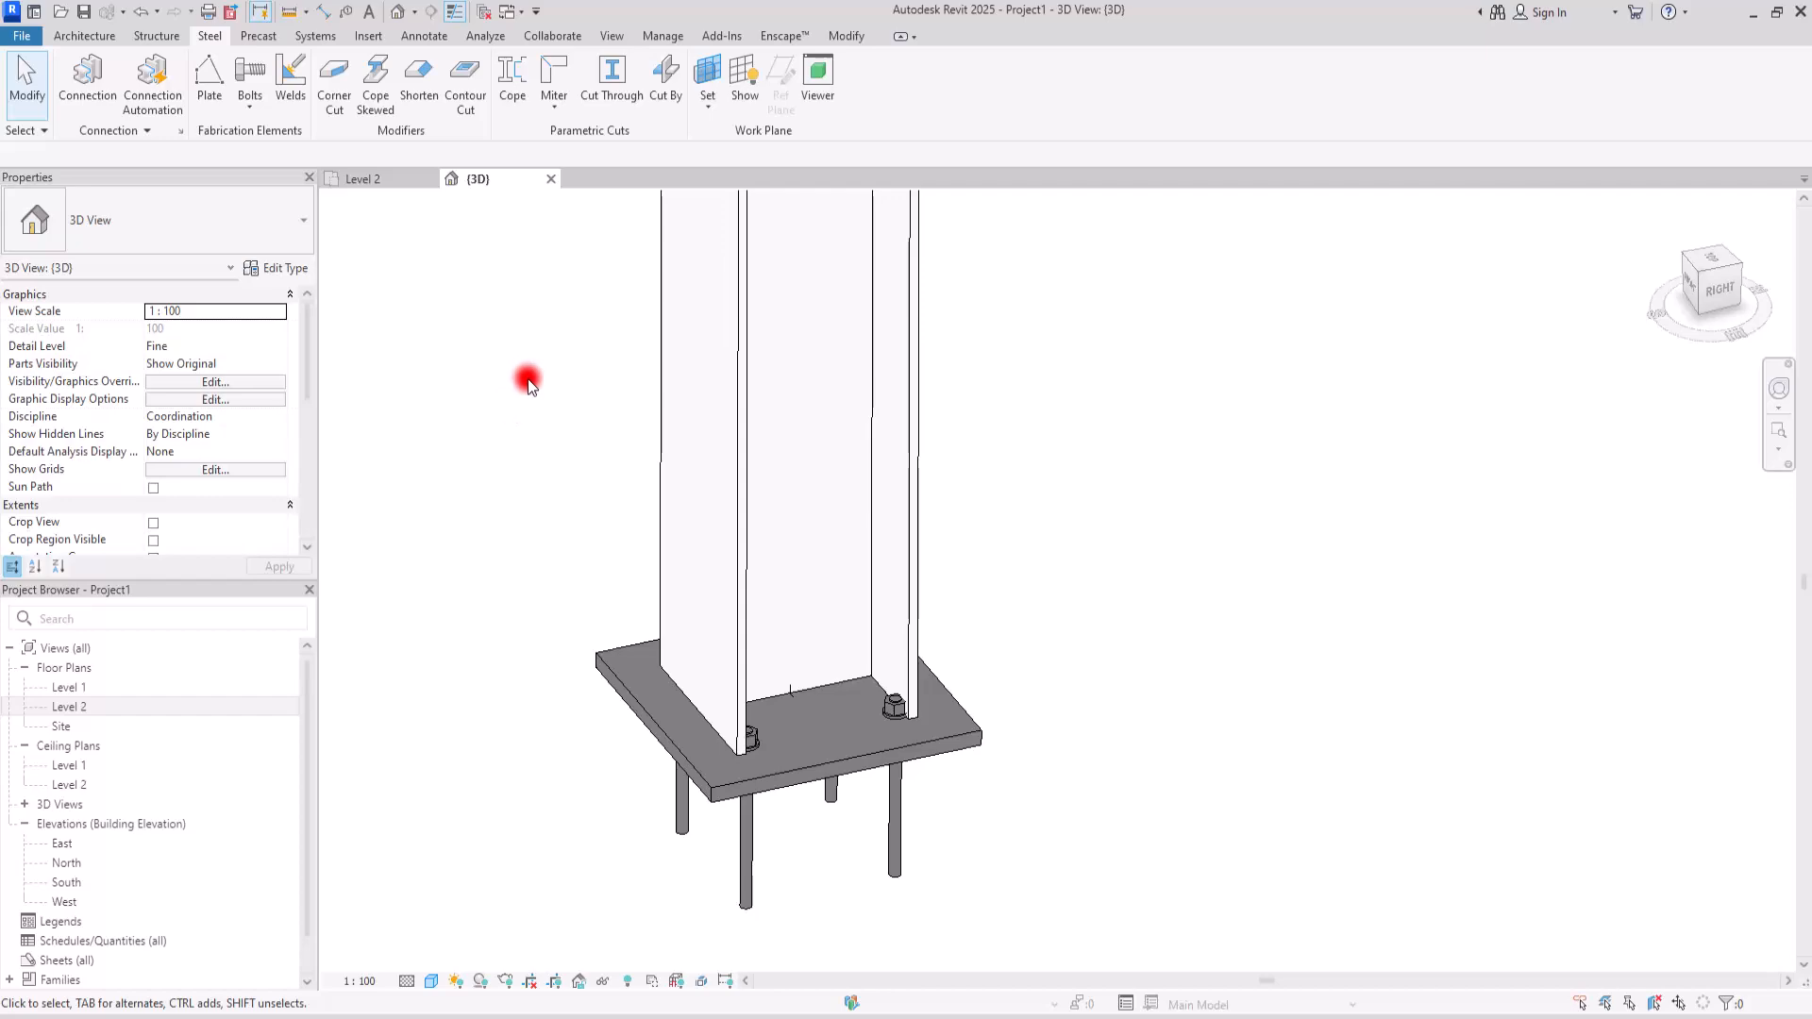
- Check the Structural Connections category and its subcategories in the 3D view's visibility and graphic overrides
key("v")
key("g")
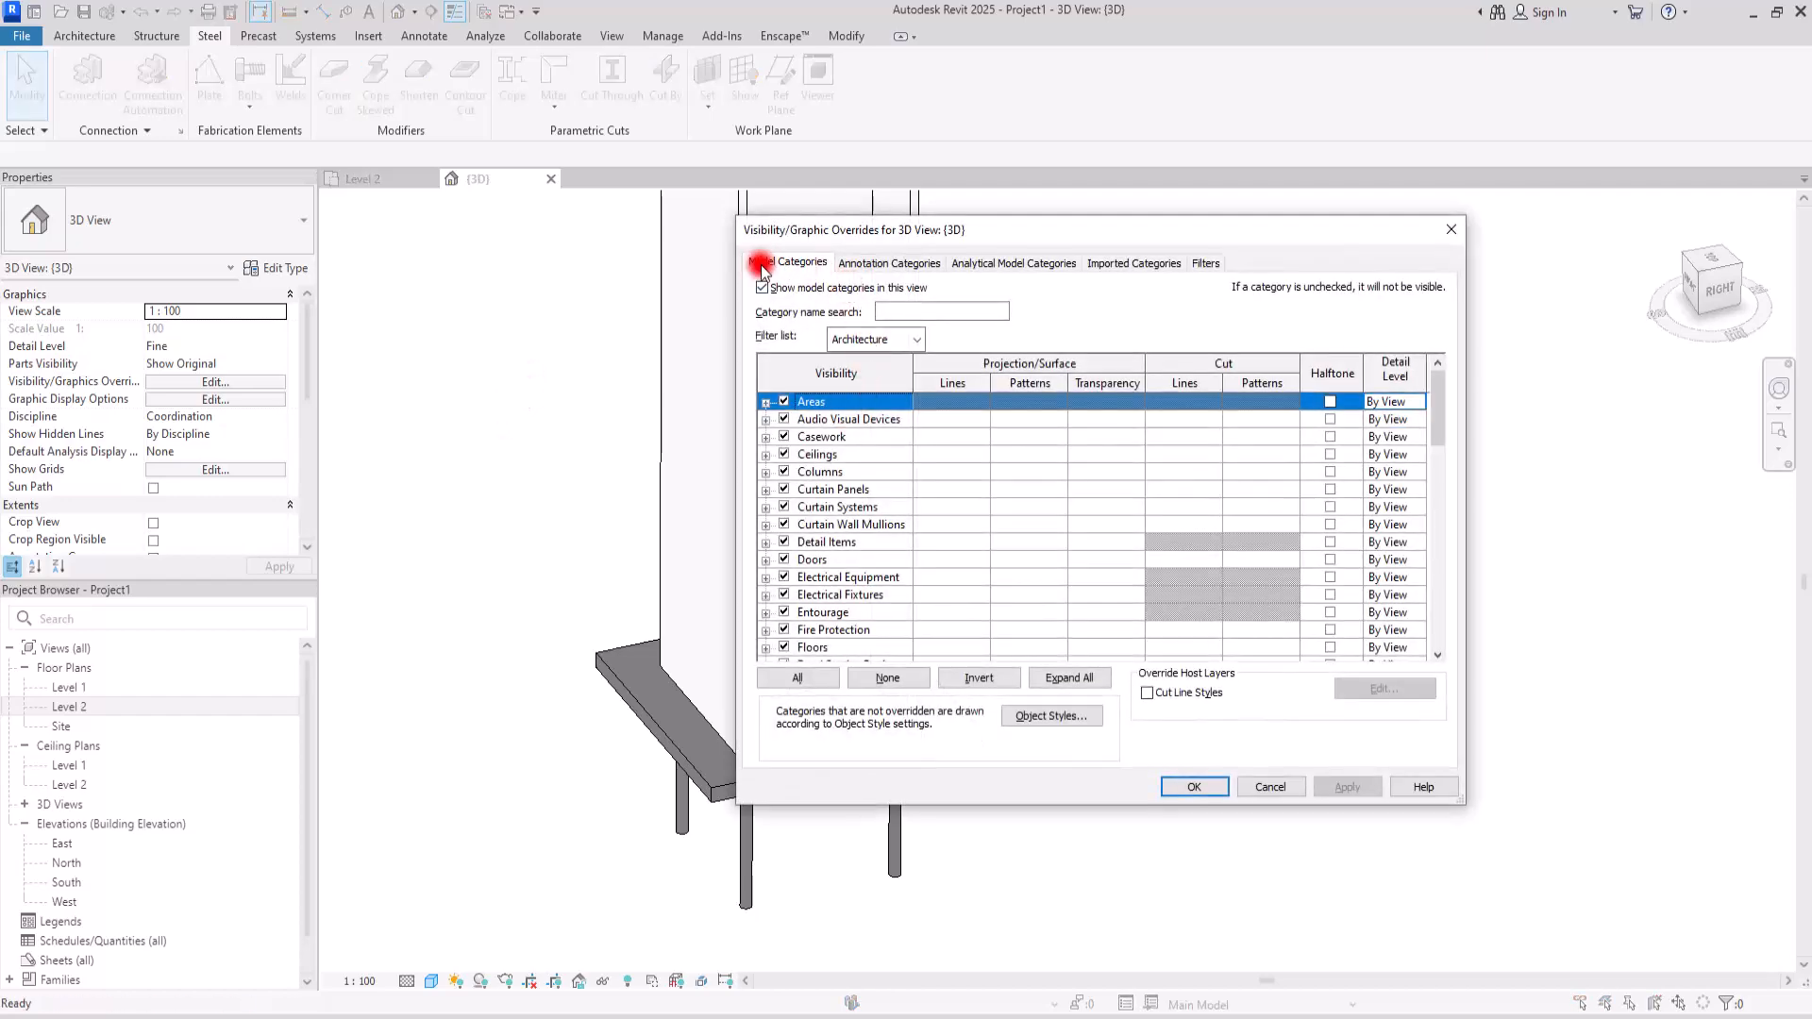
left_click_drag(1436, 392, 1435, 580)
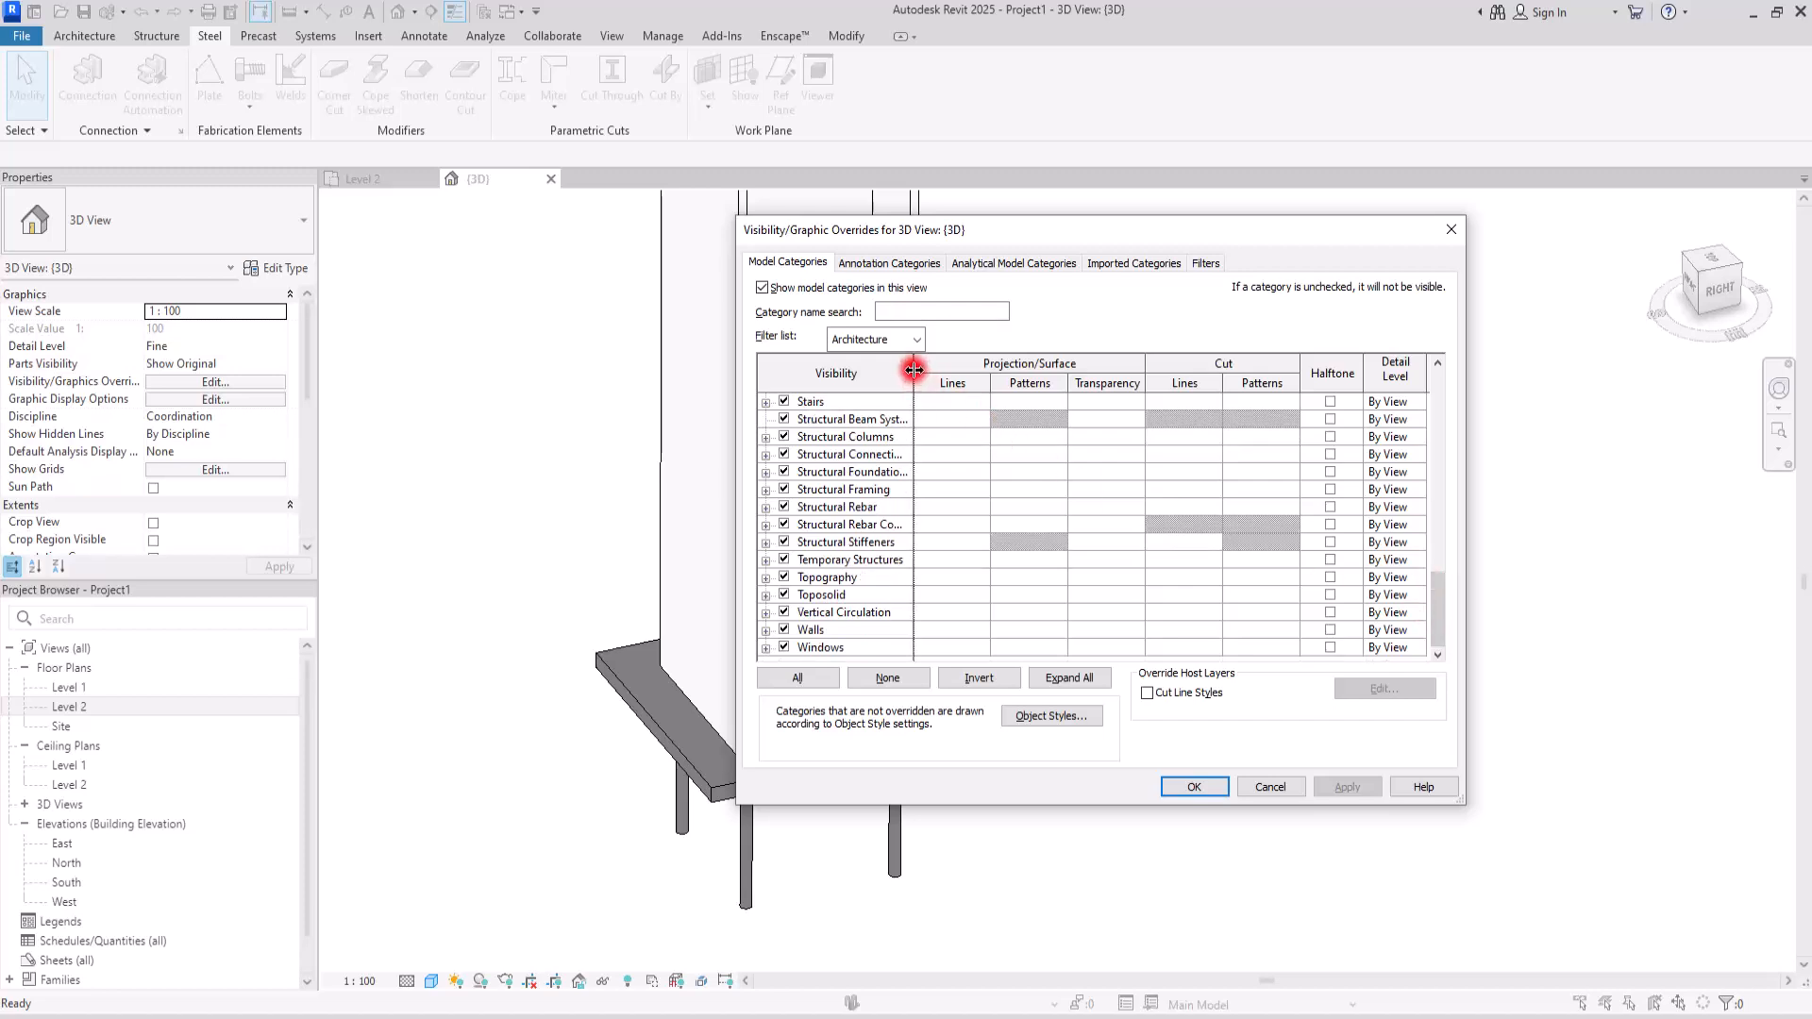
left_click_drag(913, 369, 1011, 367)
left_click(811, 456)
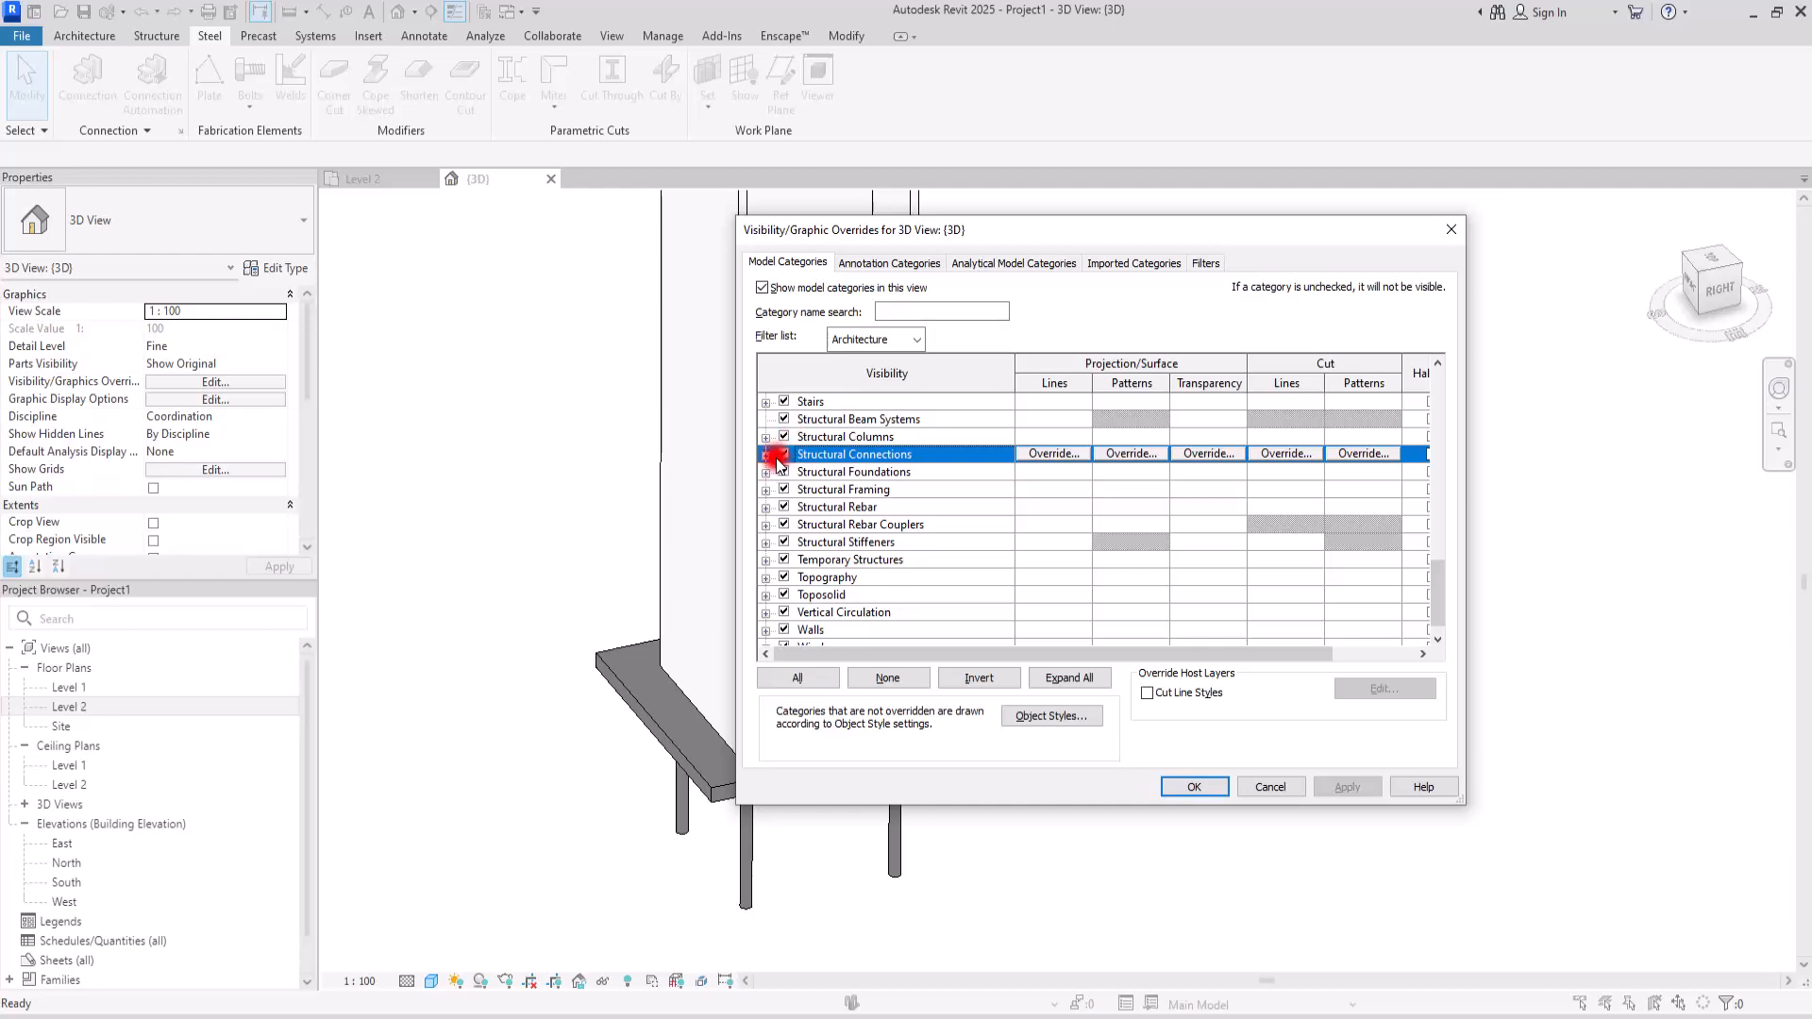
left_click(767, 455)
left_click(767, 455)
left_click(1194, 787)
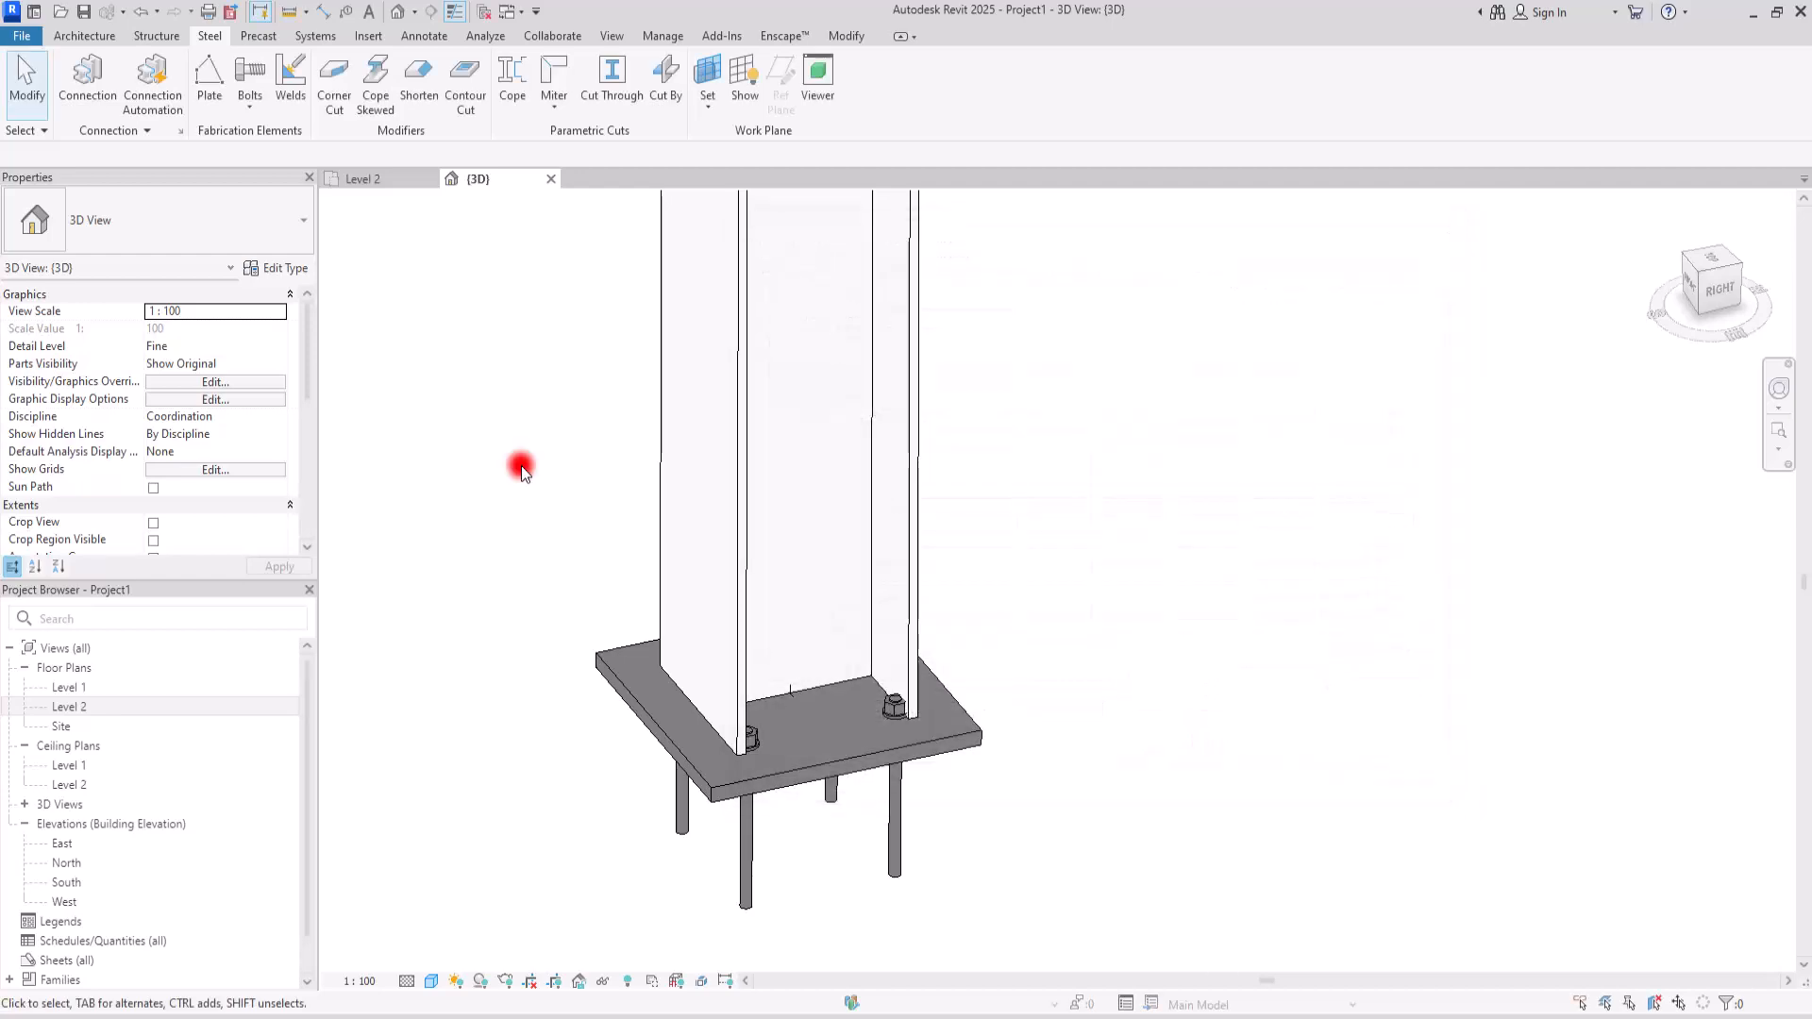
- Override the structural column category's foreground surface pattern in this view with a solid fill in green RGB 88-138-85
middle_click_drag(659, 616, 427, 672, "shift")
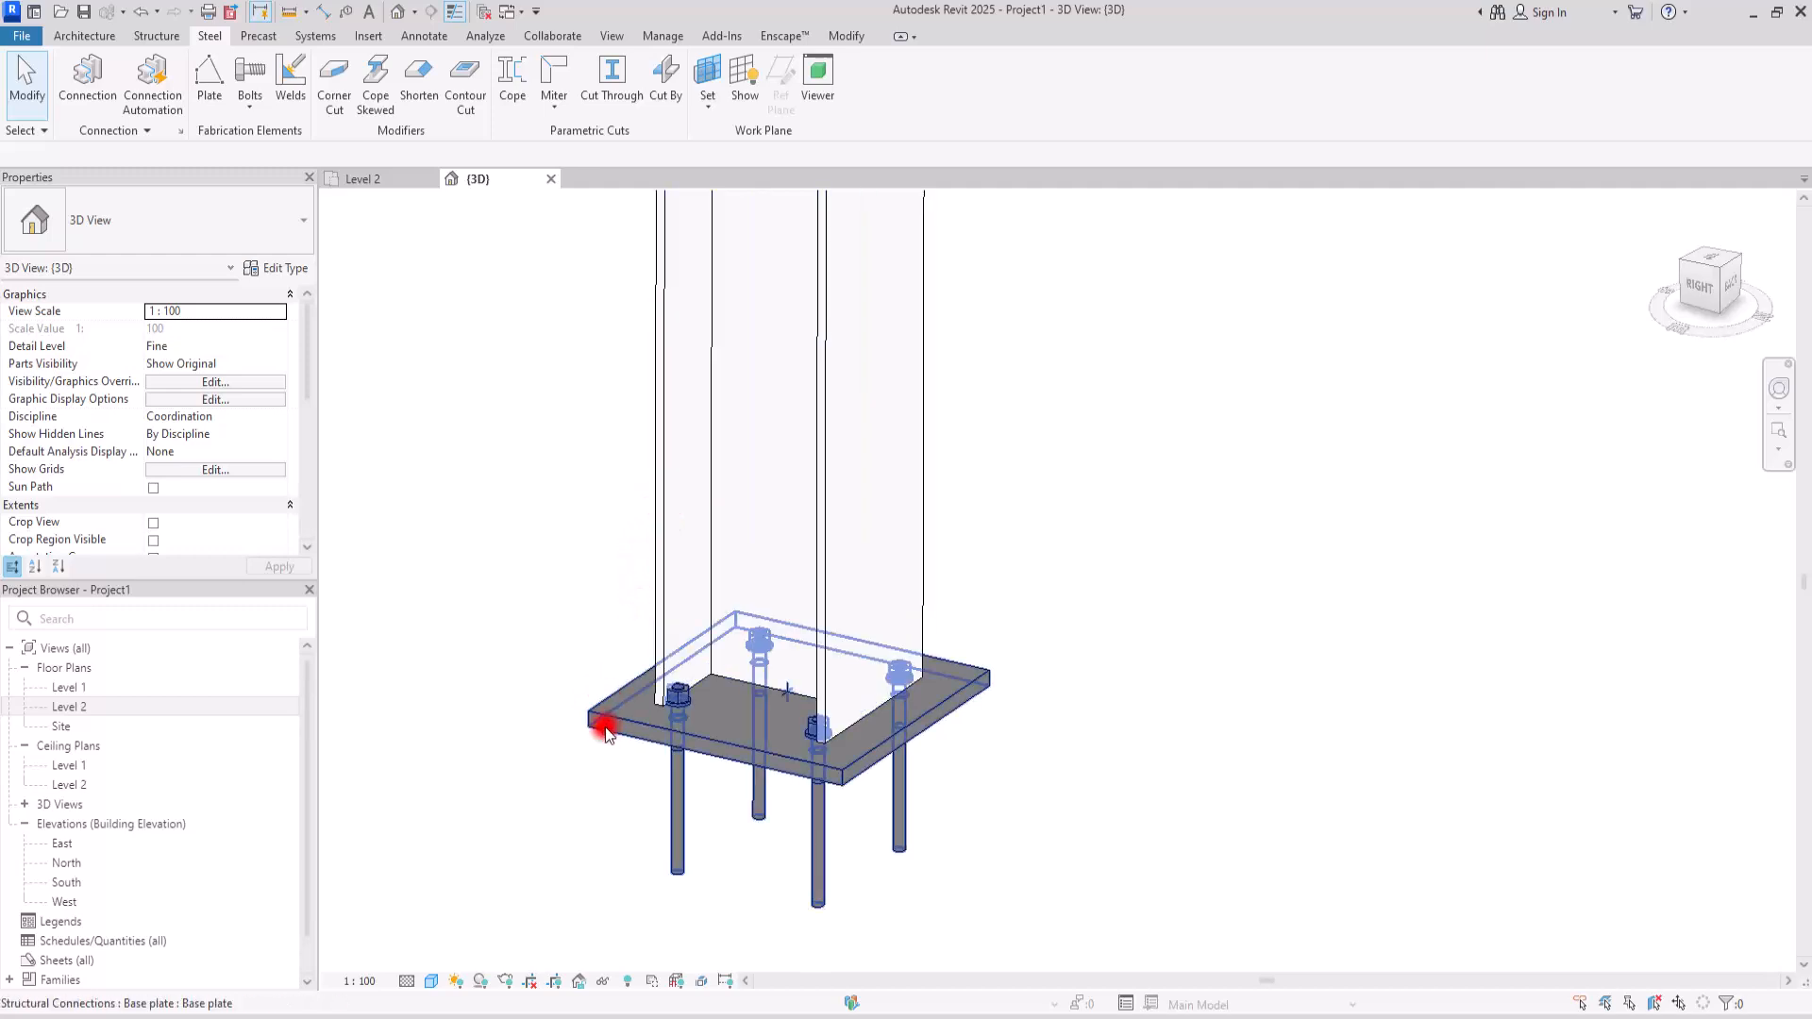
left_click(664, 406)
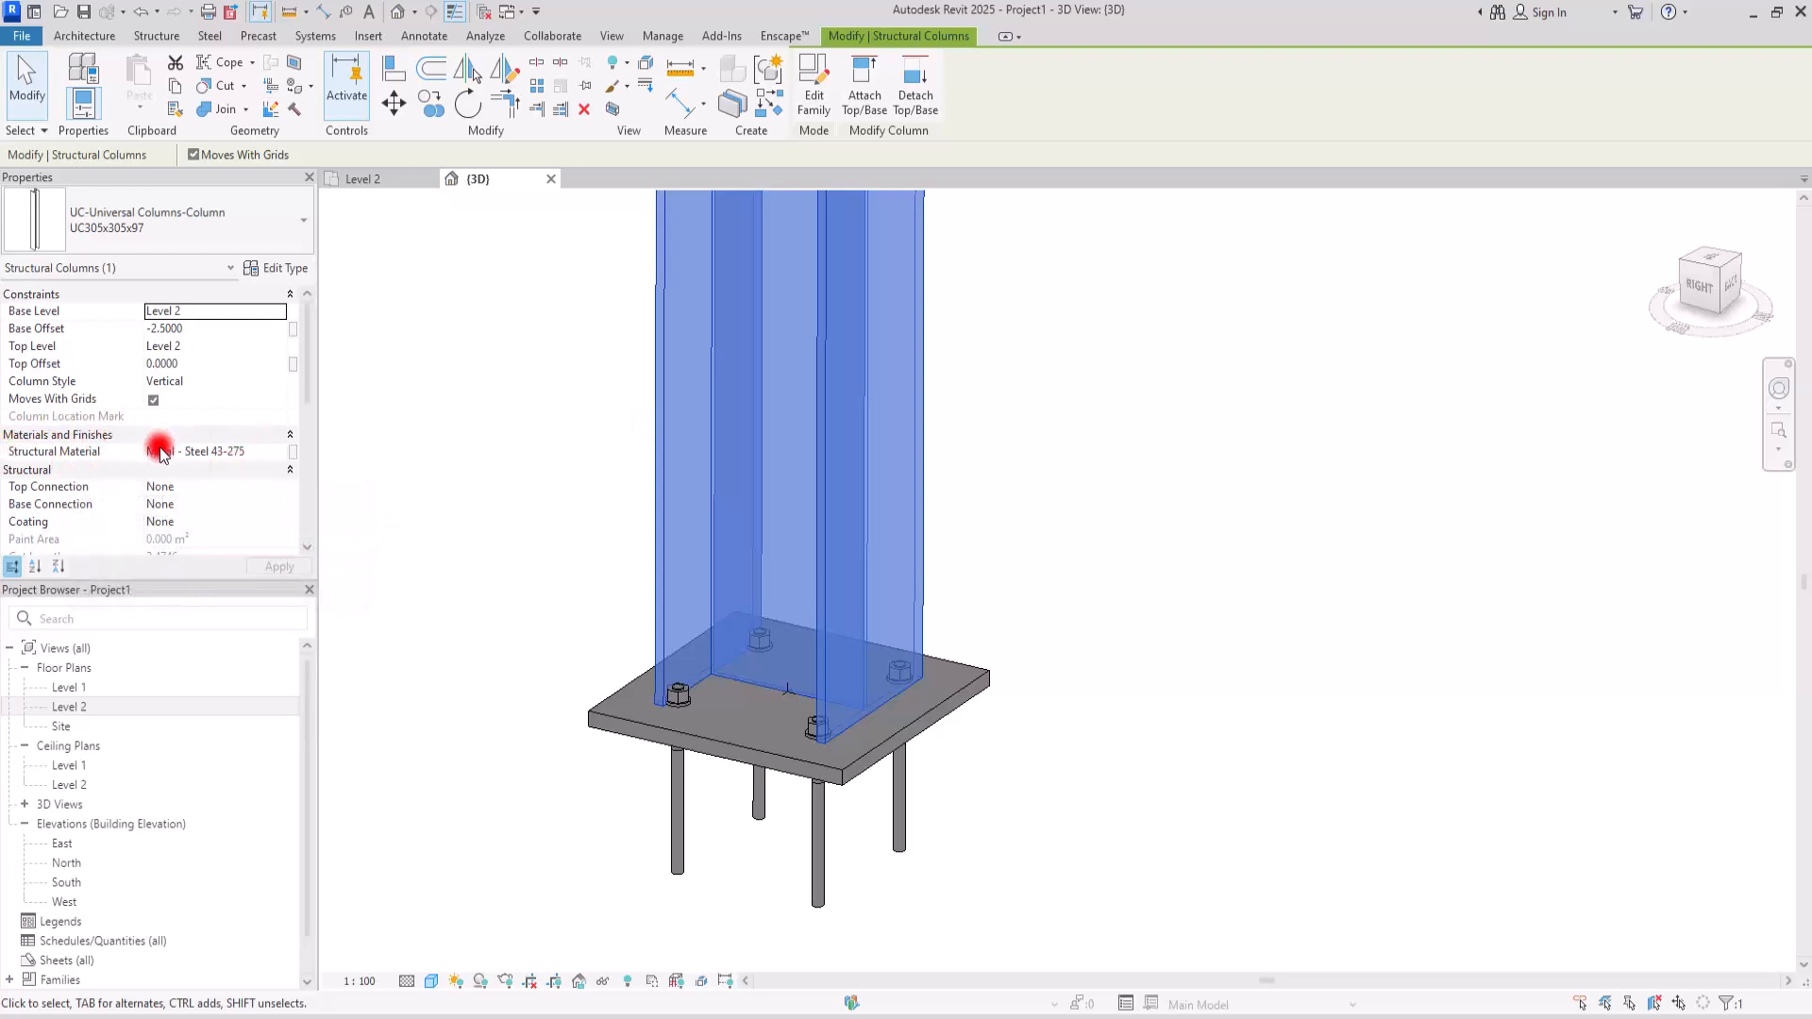
left_click(626, 86)
left_click(662, 151)
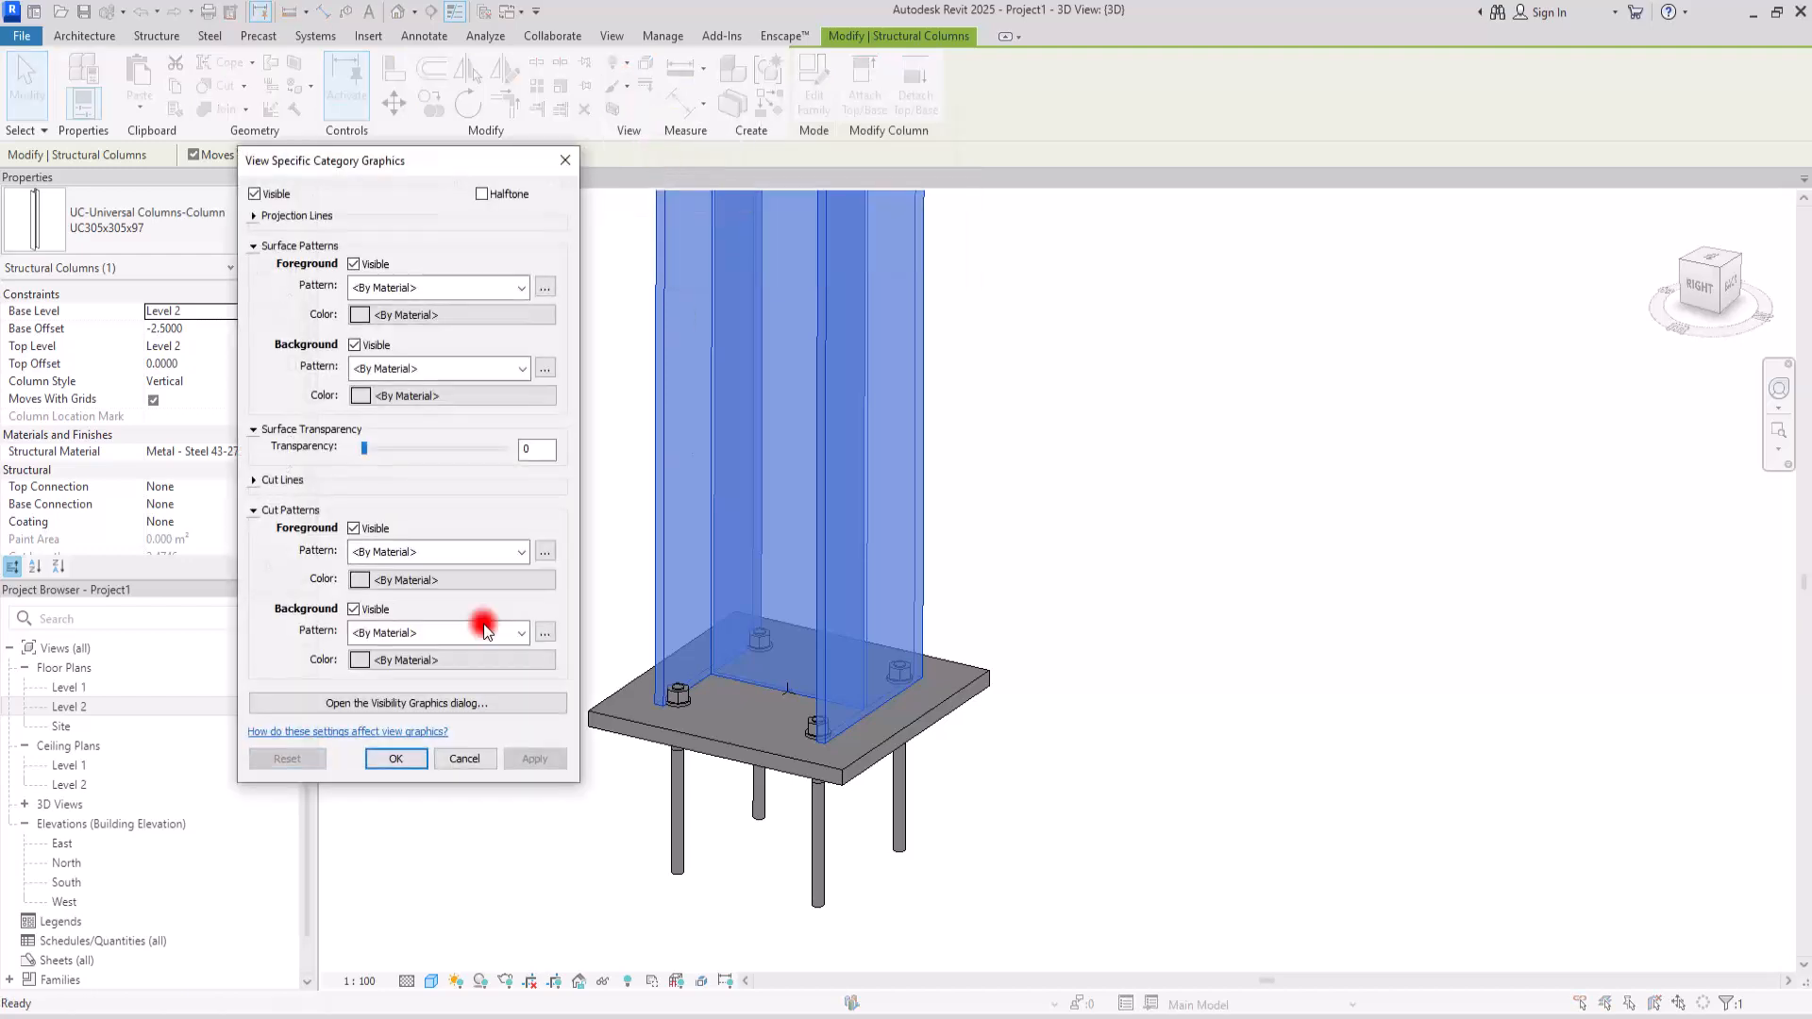
left_click(360, 314)
left_click_drag(494, 440, 490, 461)
left_click_drag(620, 413, 621, 429)
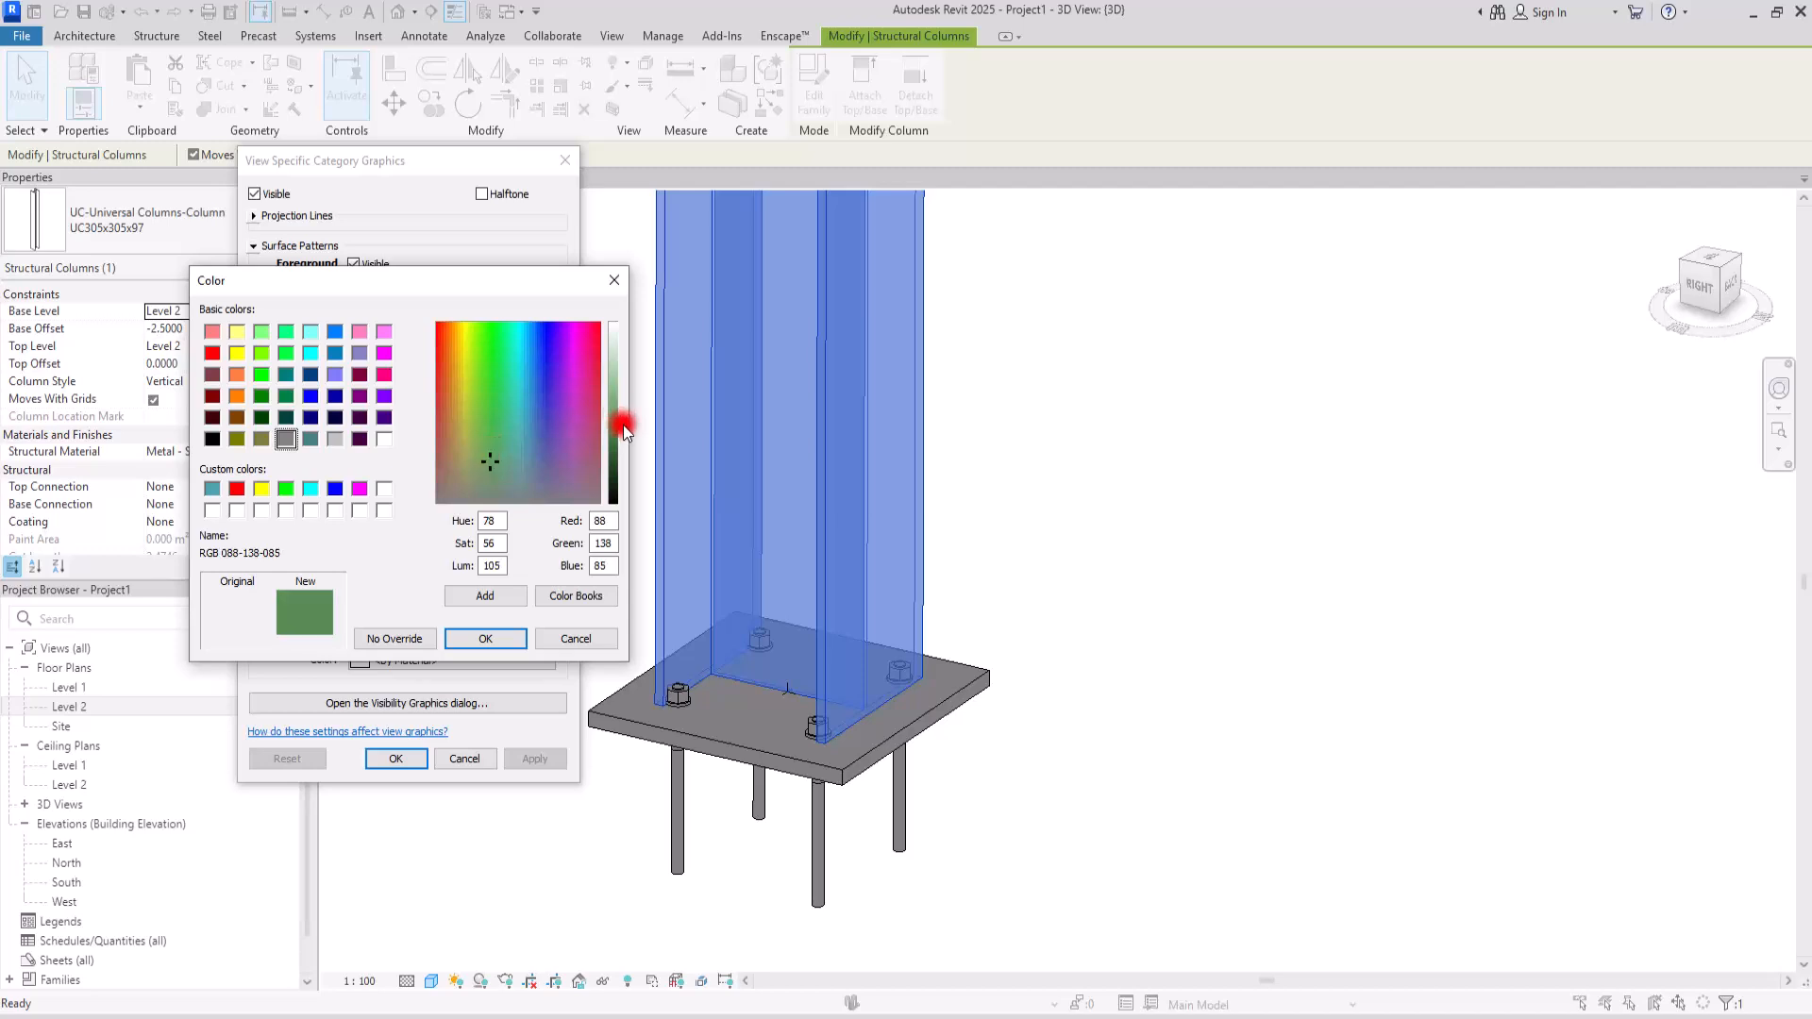
left_click(486, 639)
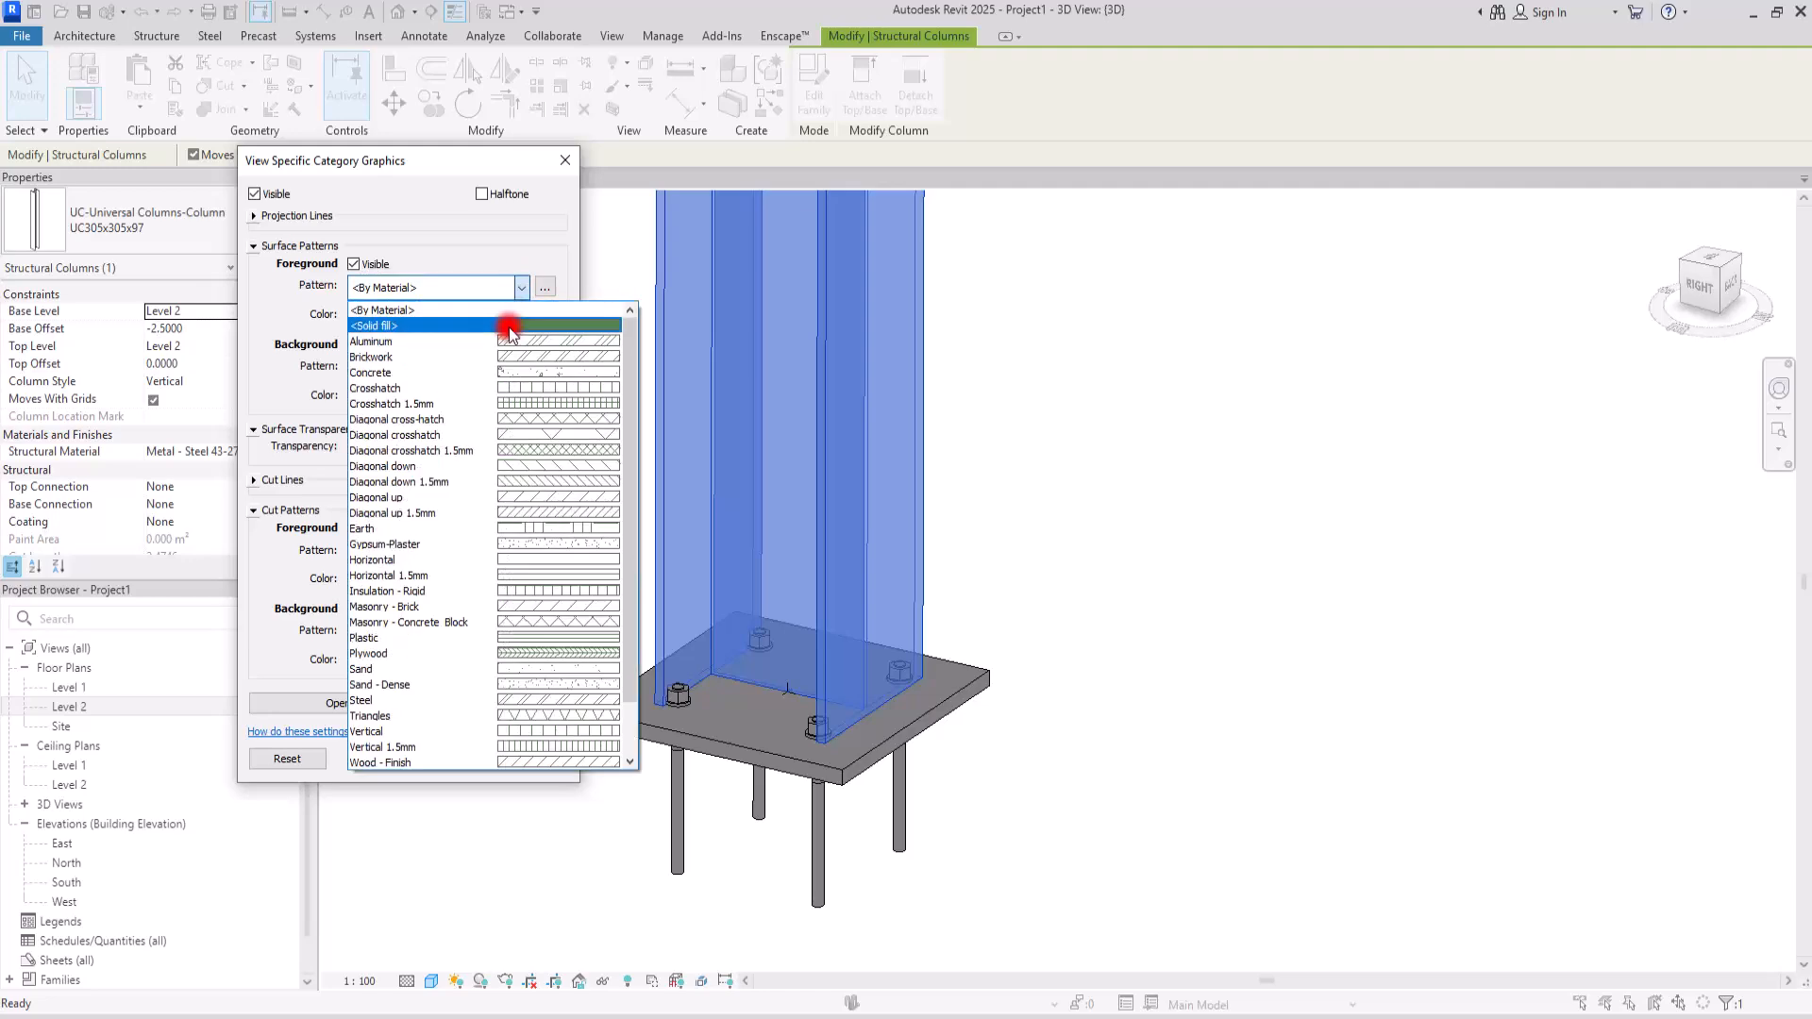
left_click(509, 328)
left_click(397, 758)
left_click(648, 647)
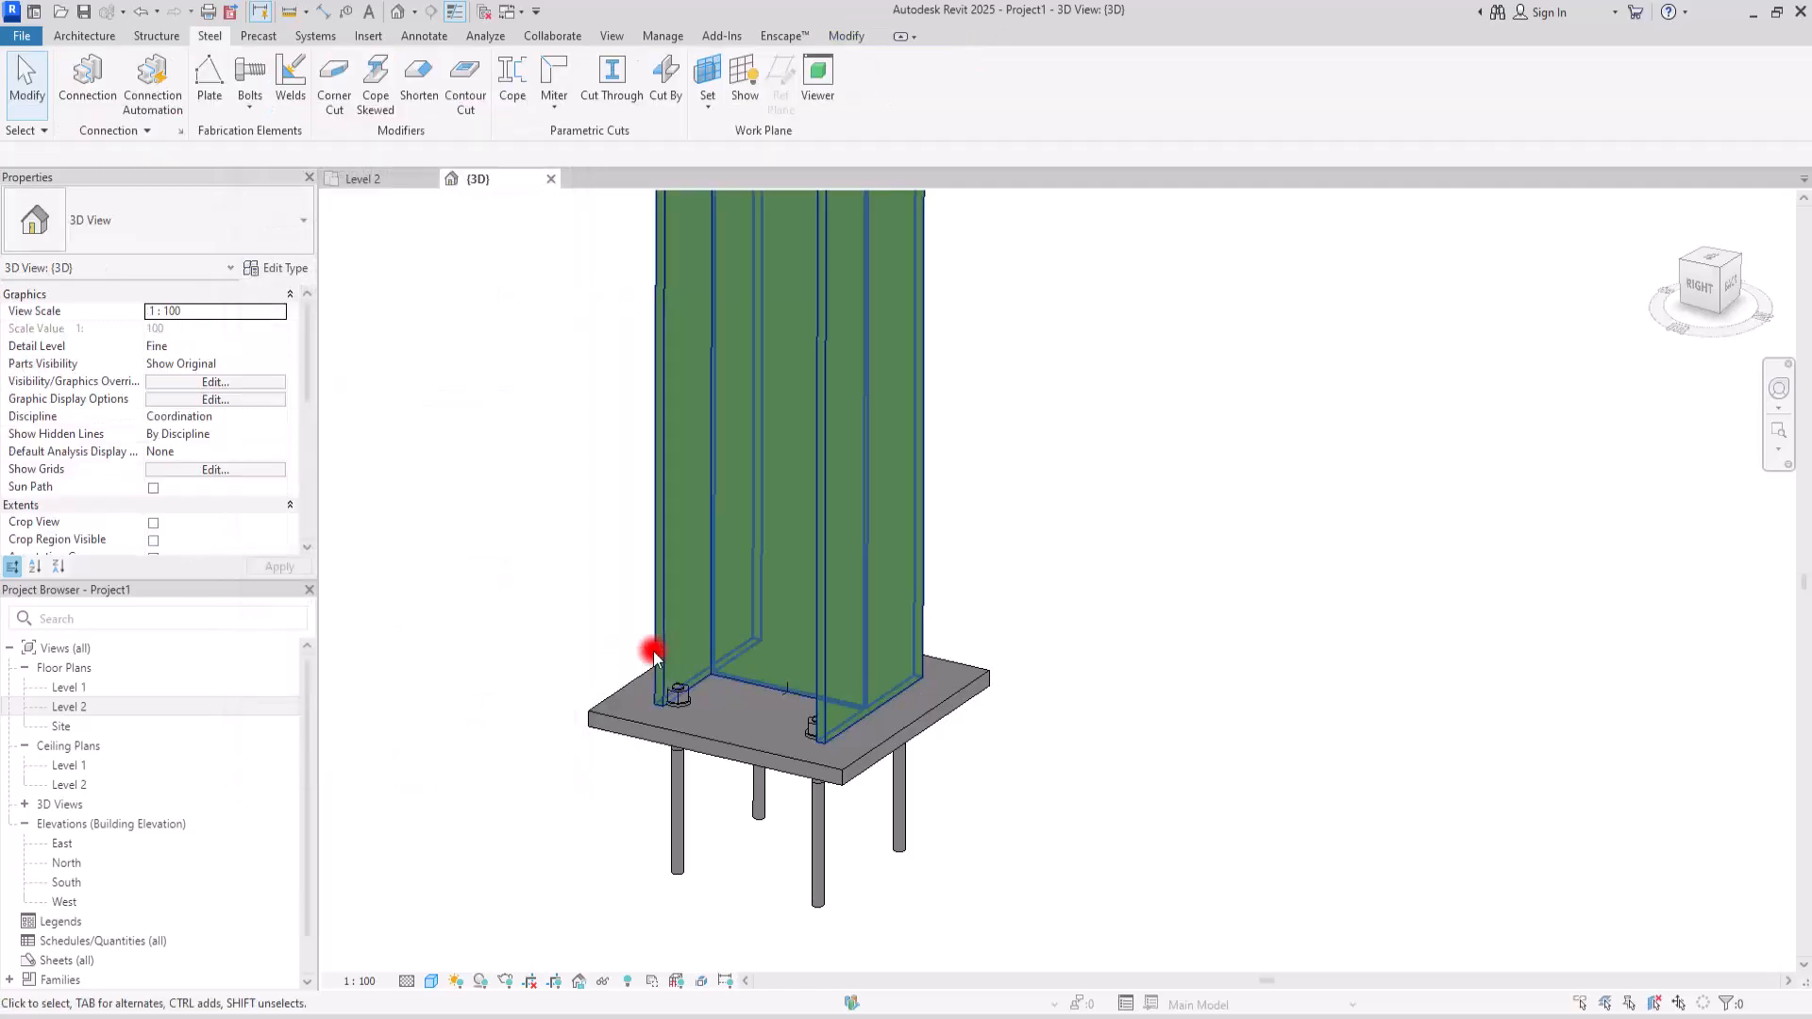
- Create a new material named "Base plate" from the steel base plate's structural material setting
left_click(613, 699)
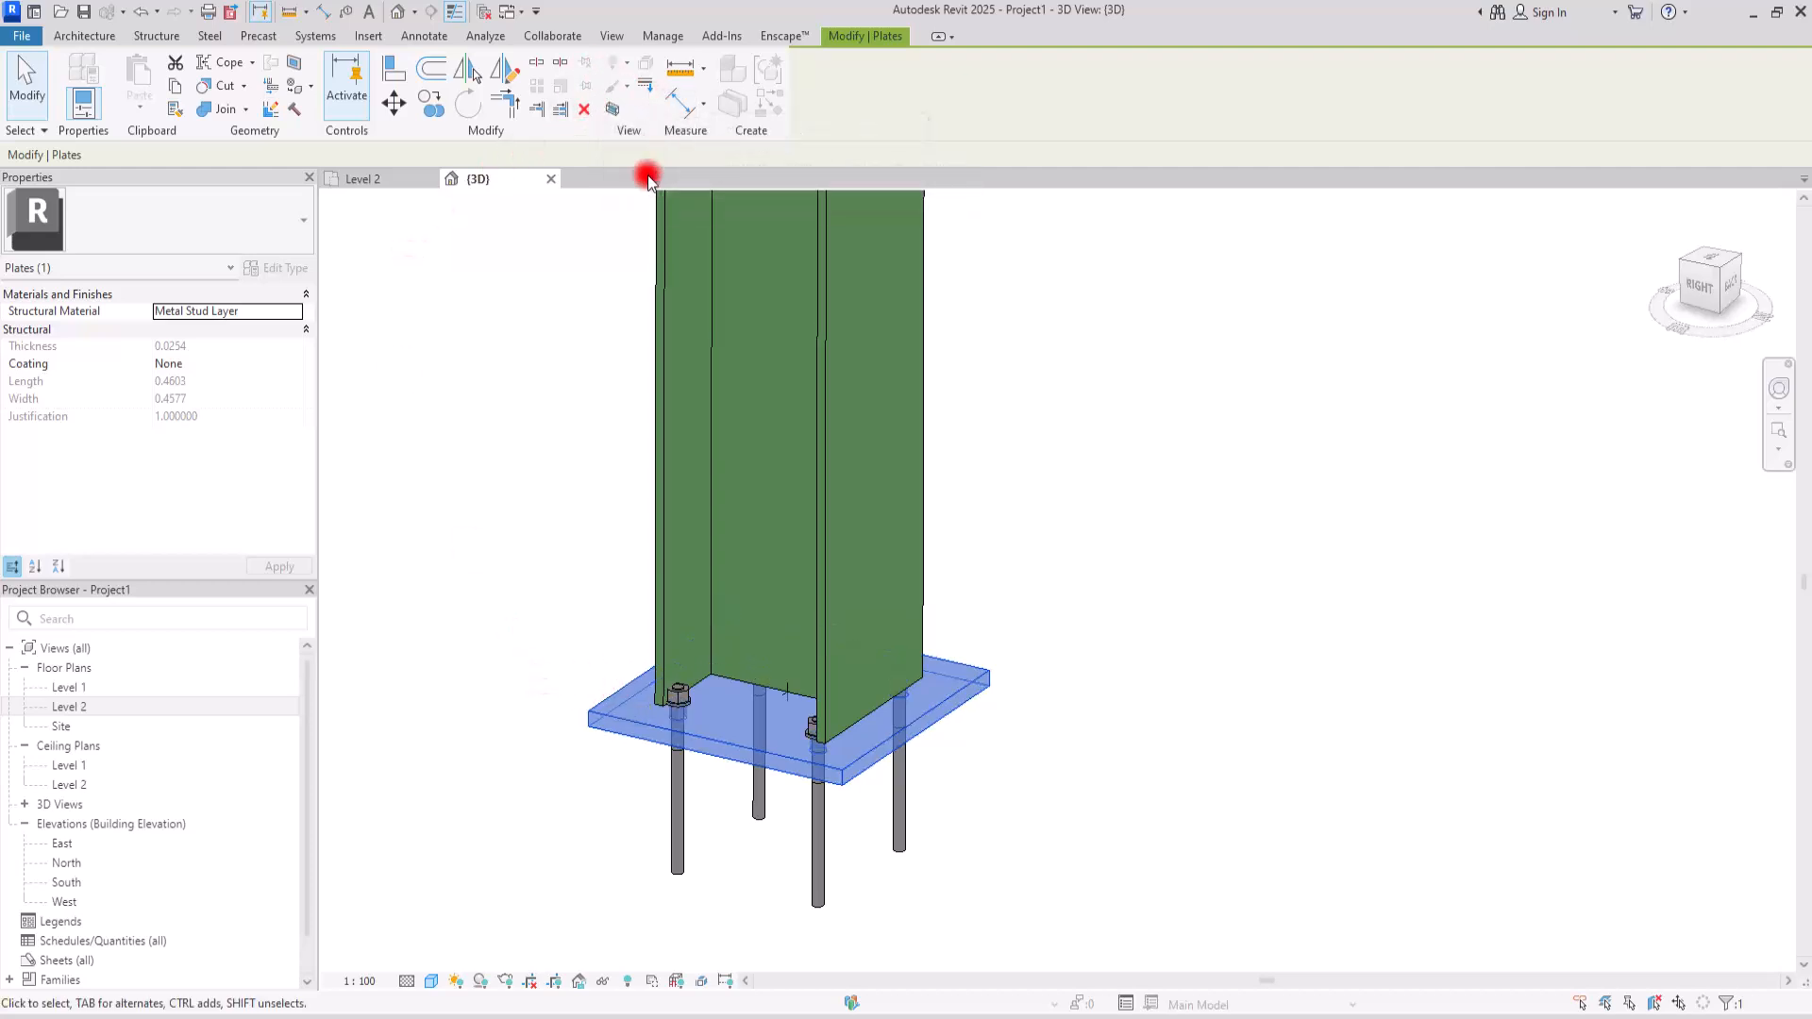
left_click(299, 314)
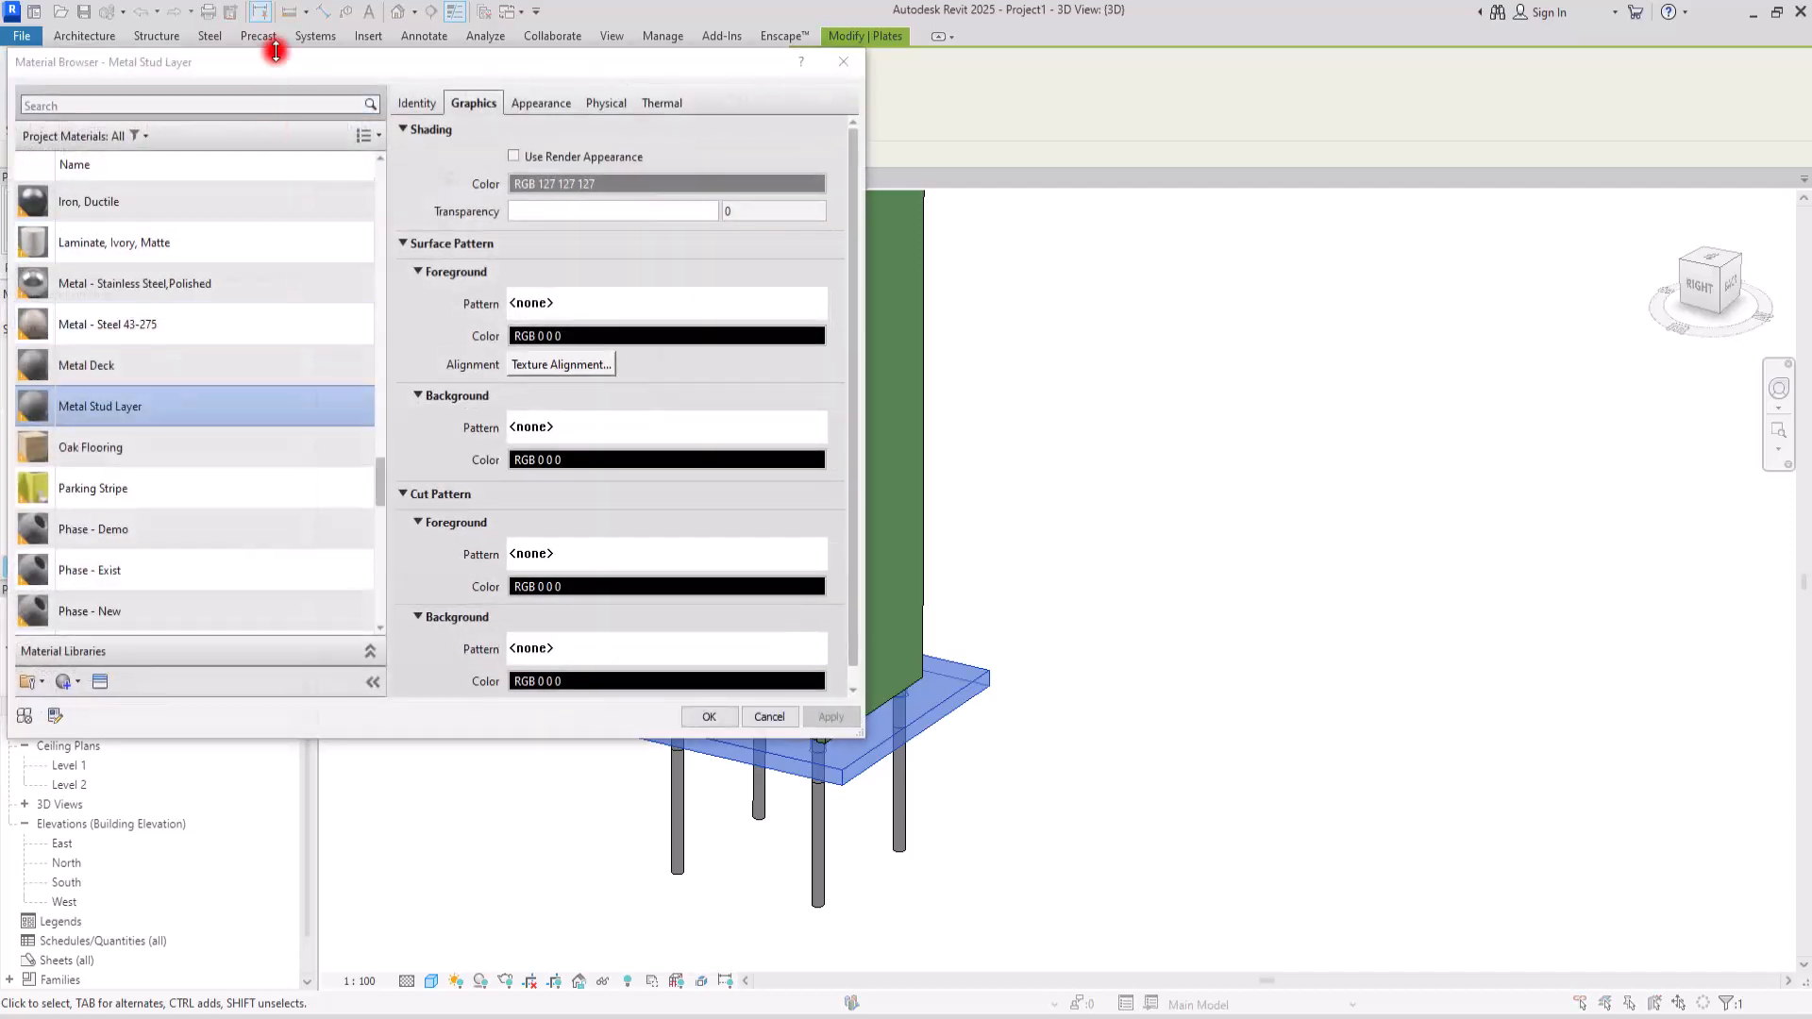
left_click_drag(283, 71, 492, 127)
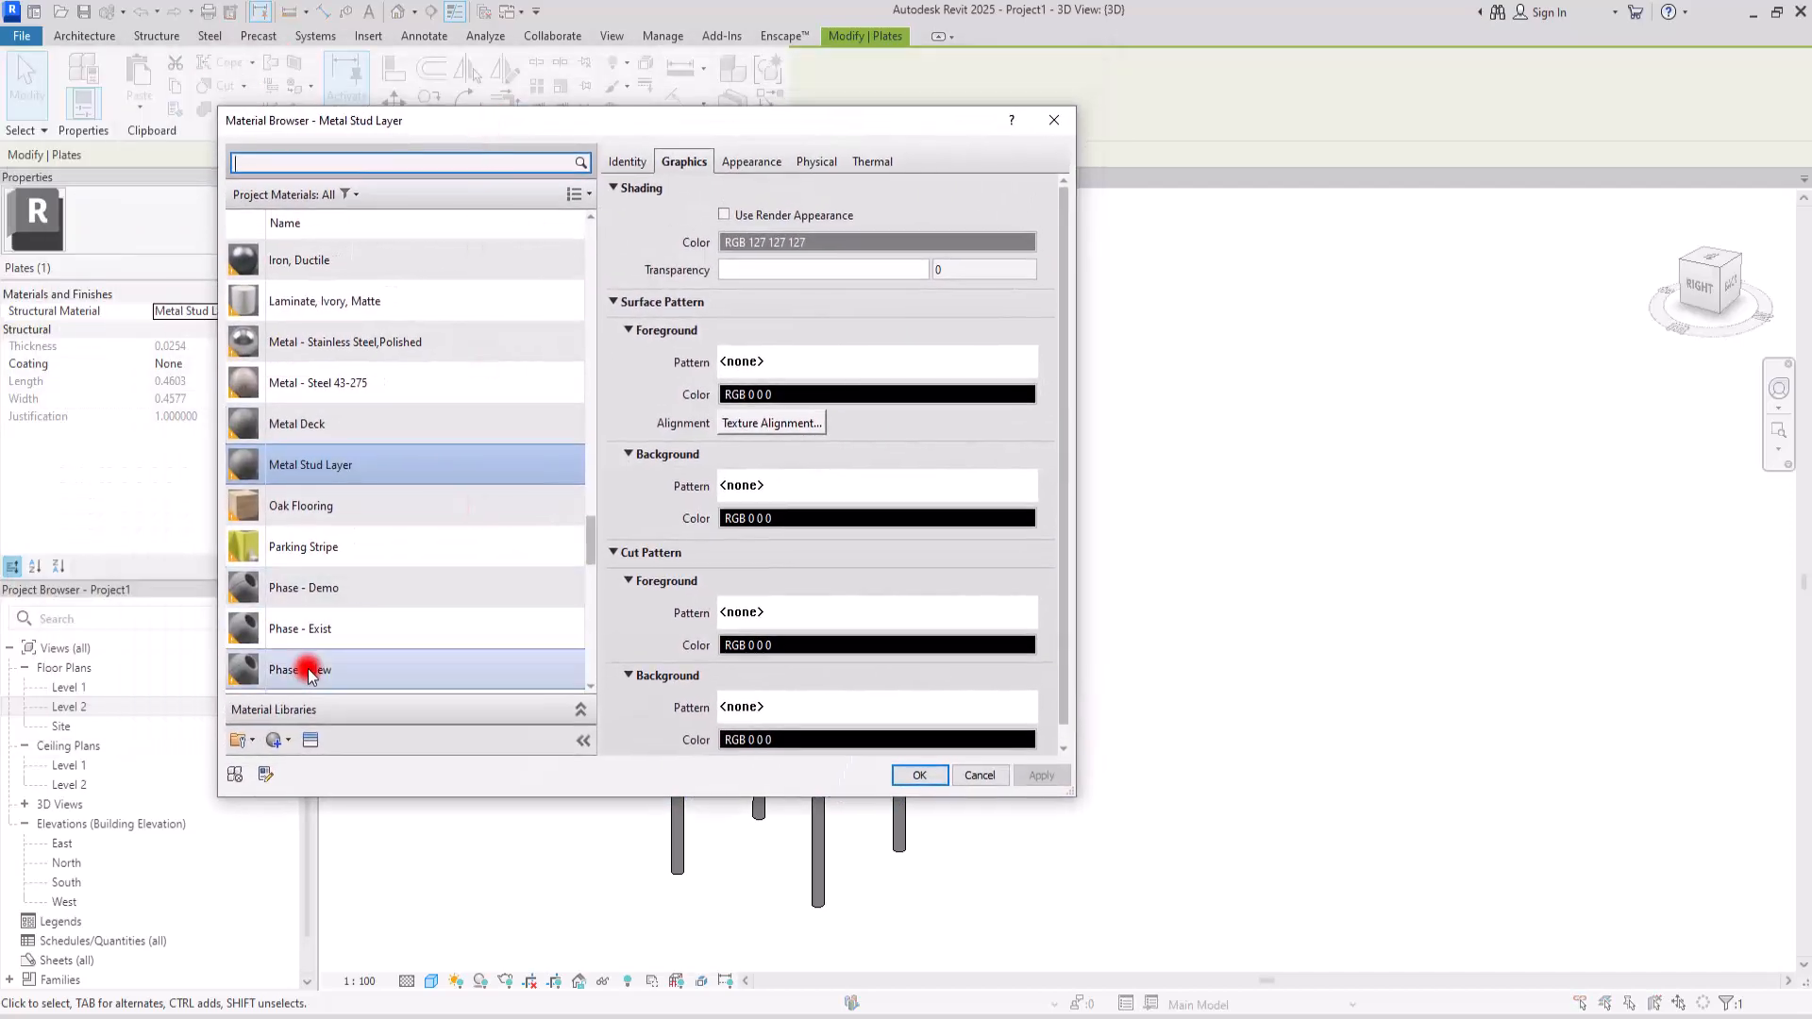
left_click(280, 742)
left_click(331, 765)
right_click(374, 432)
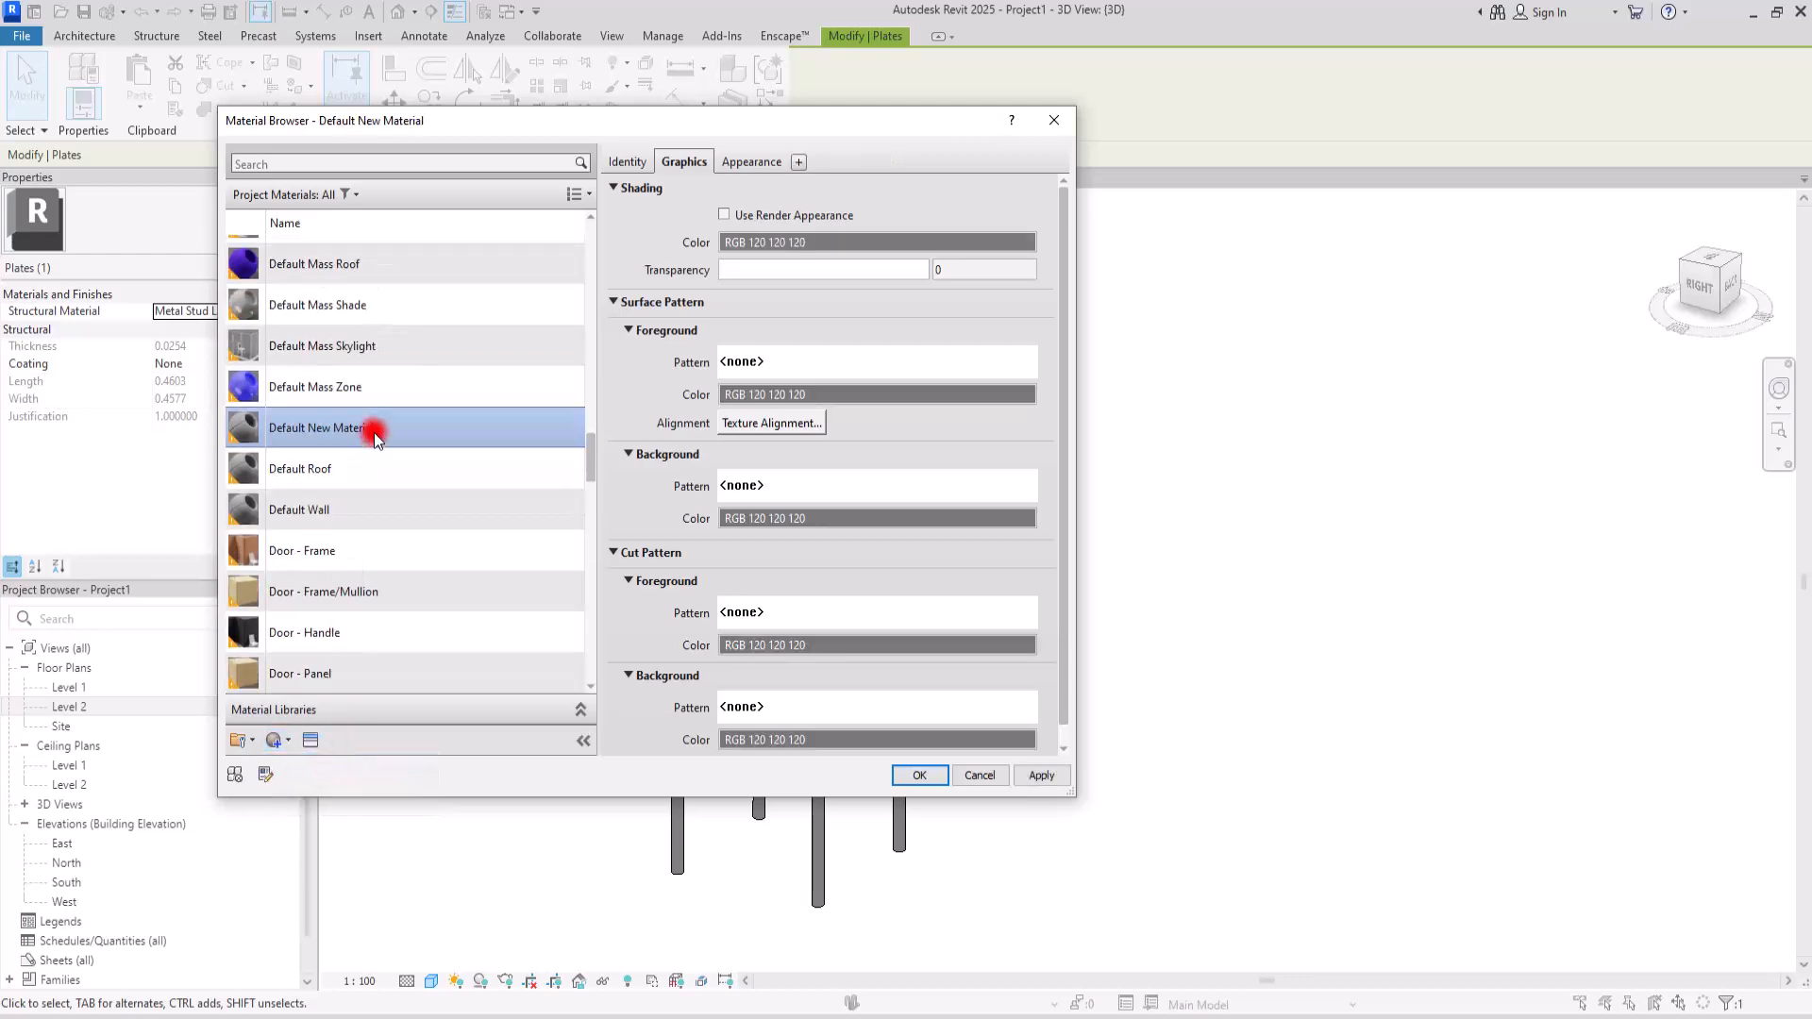
left_click(404, 513)
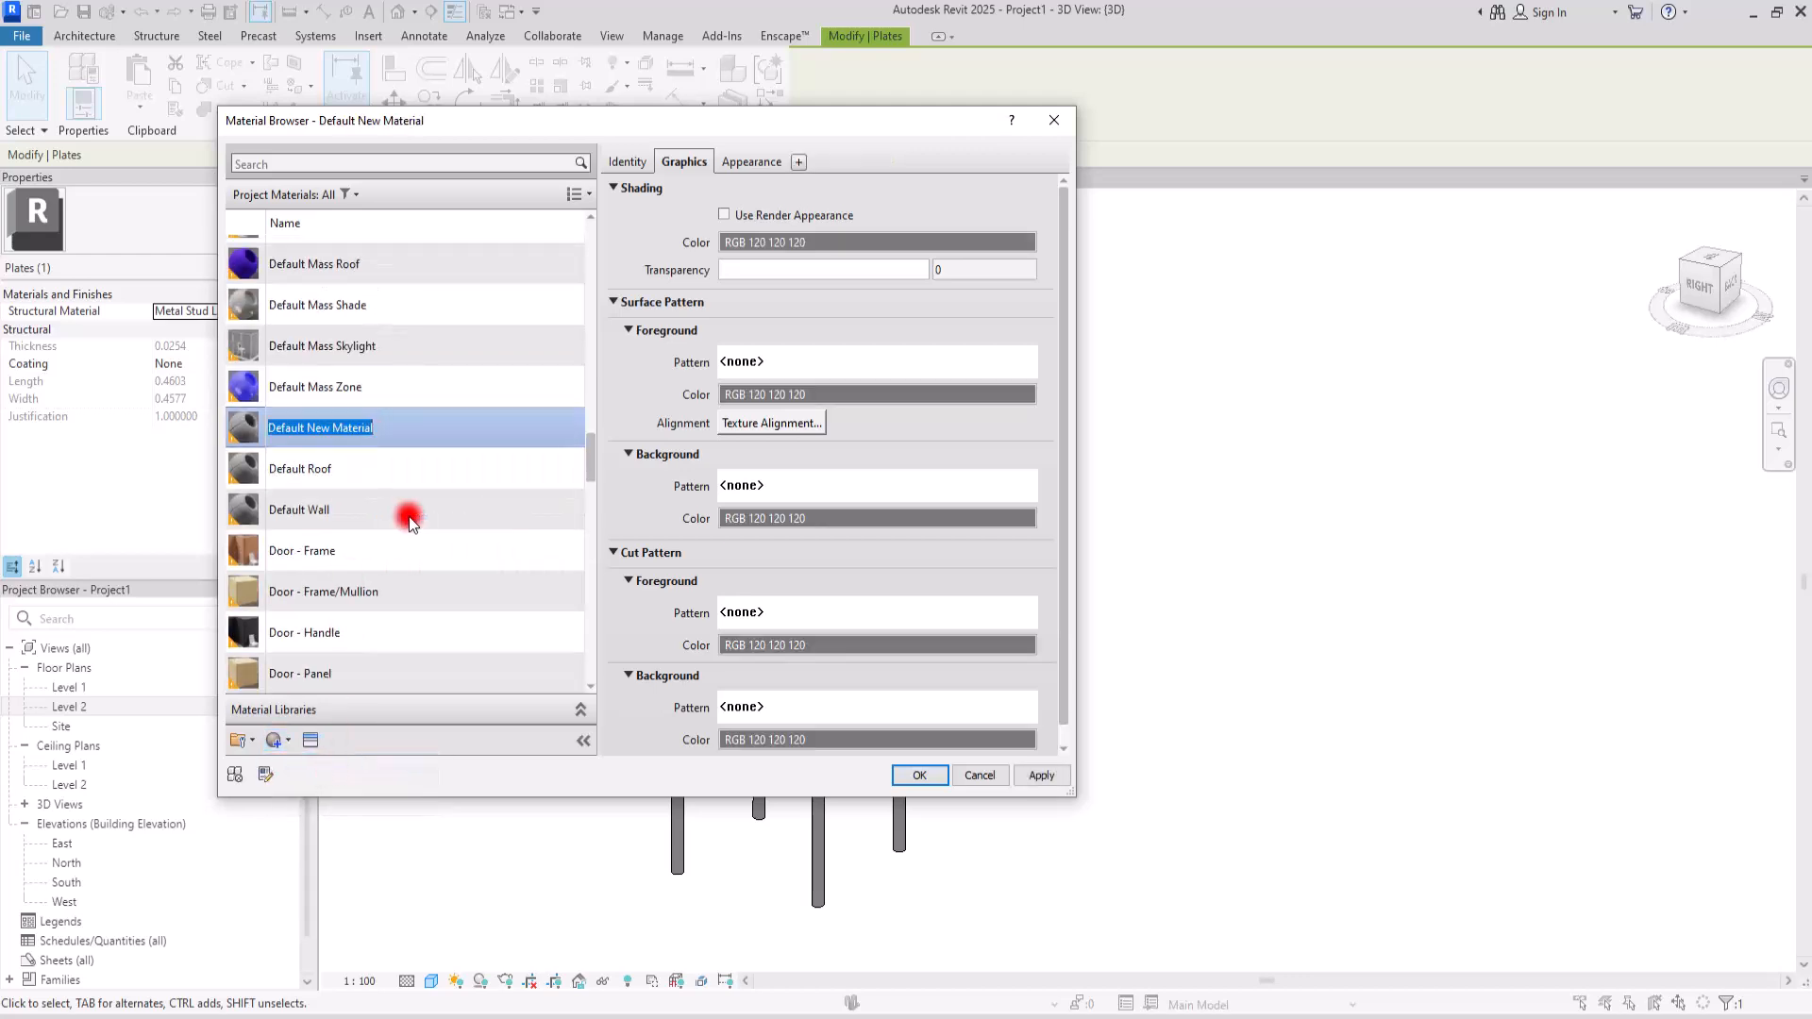
type("Base plate")
- Set the Base plate material's shading color to orange RGB 255-128-64 and assign the material to the plate
left_click(847, 247)
left_click(475, 363)
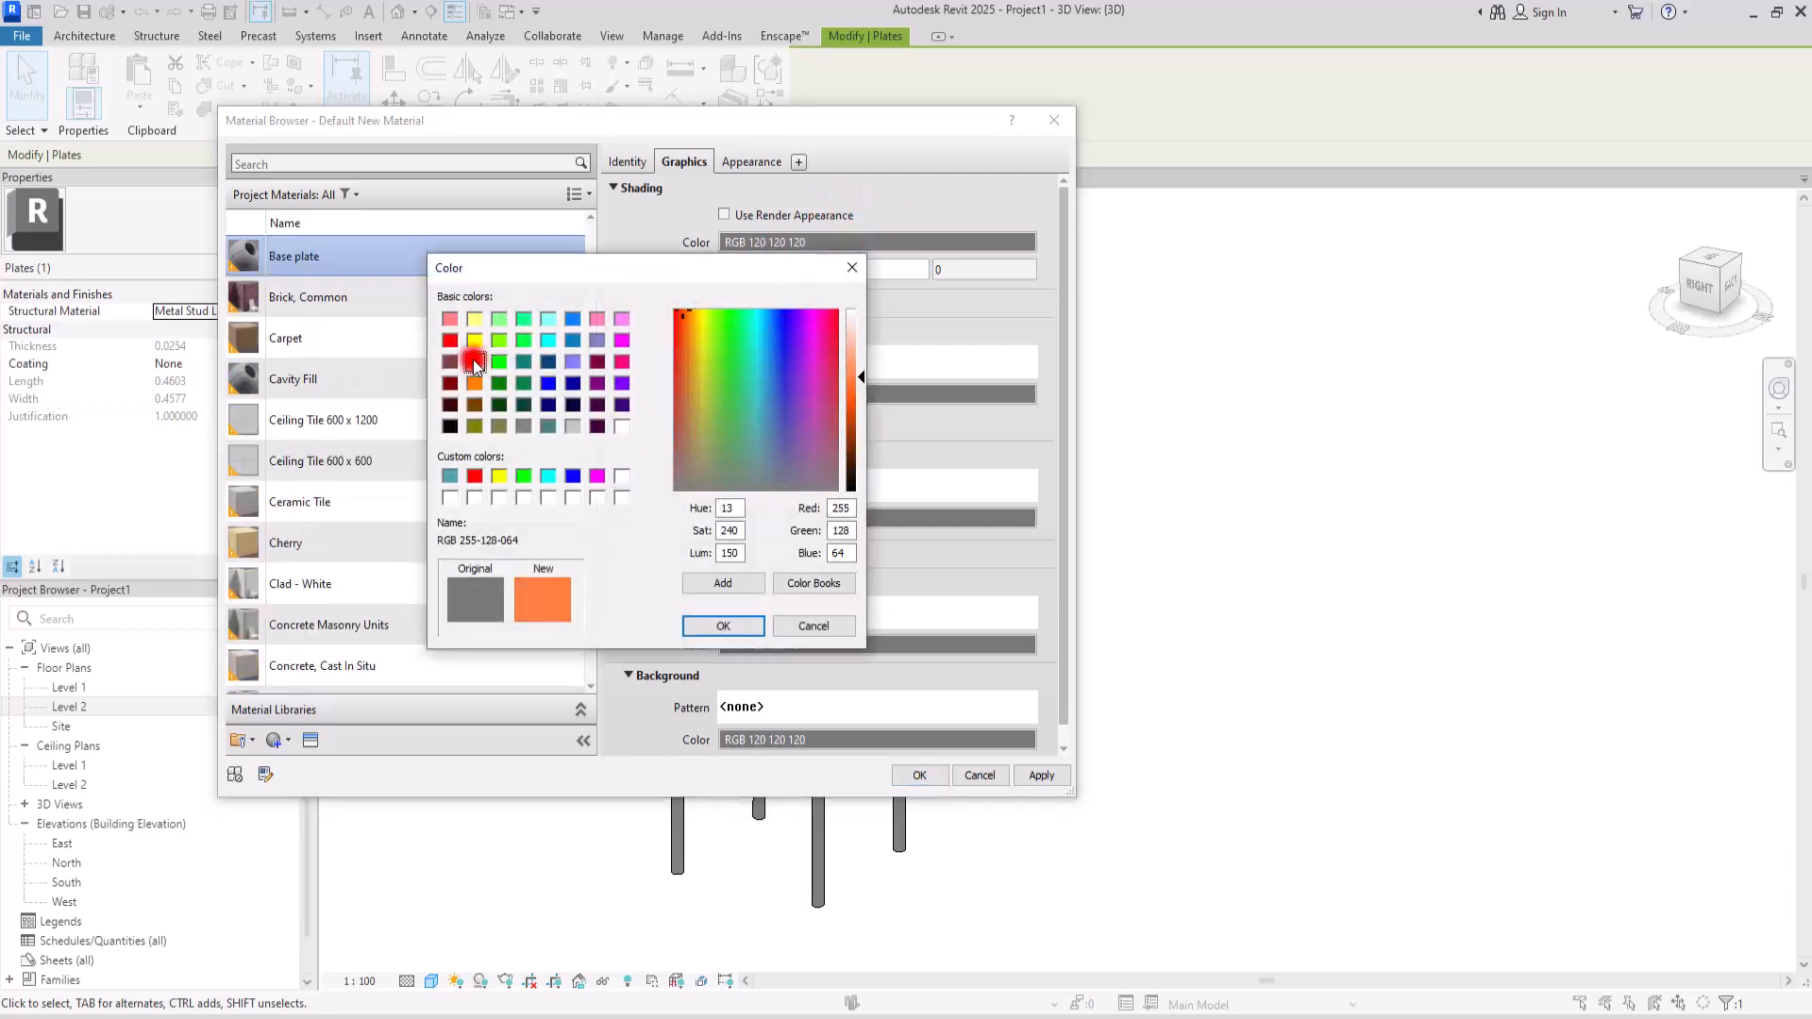
left_click(723, 626)
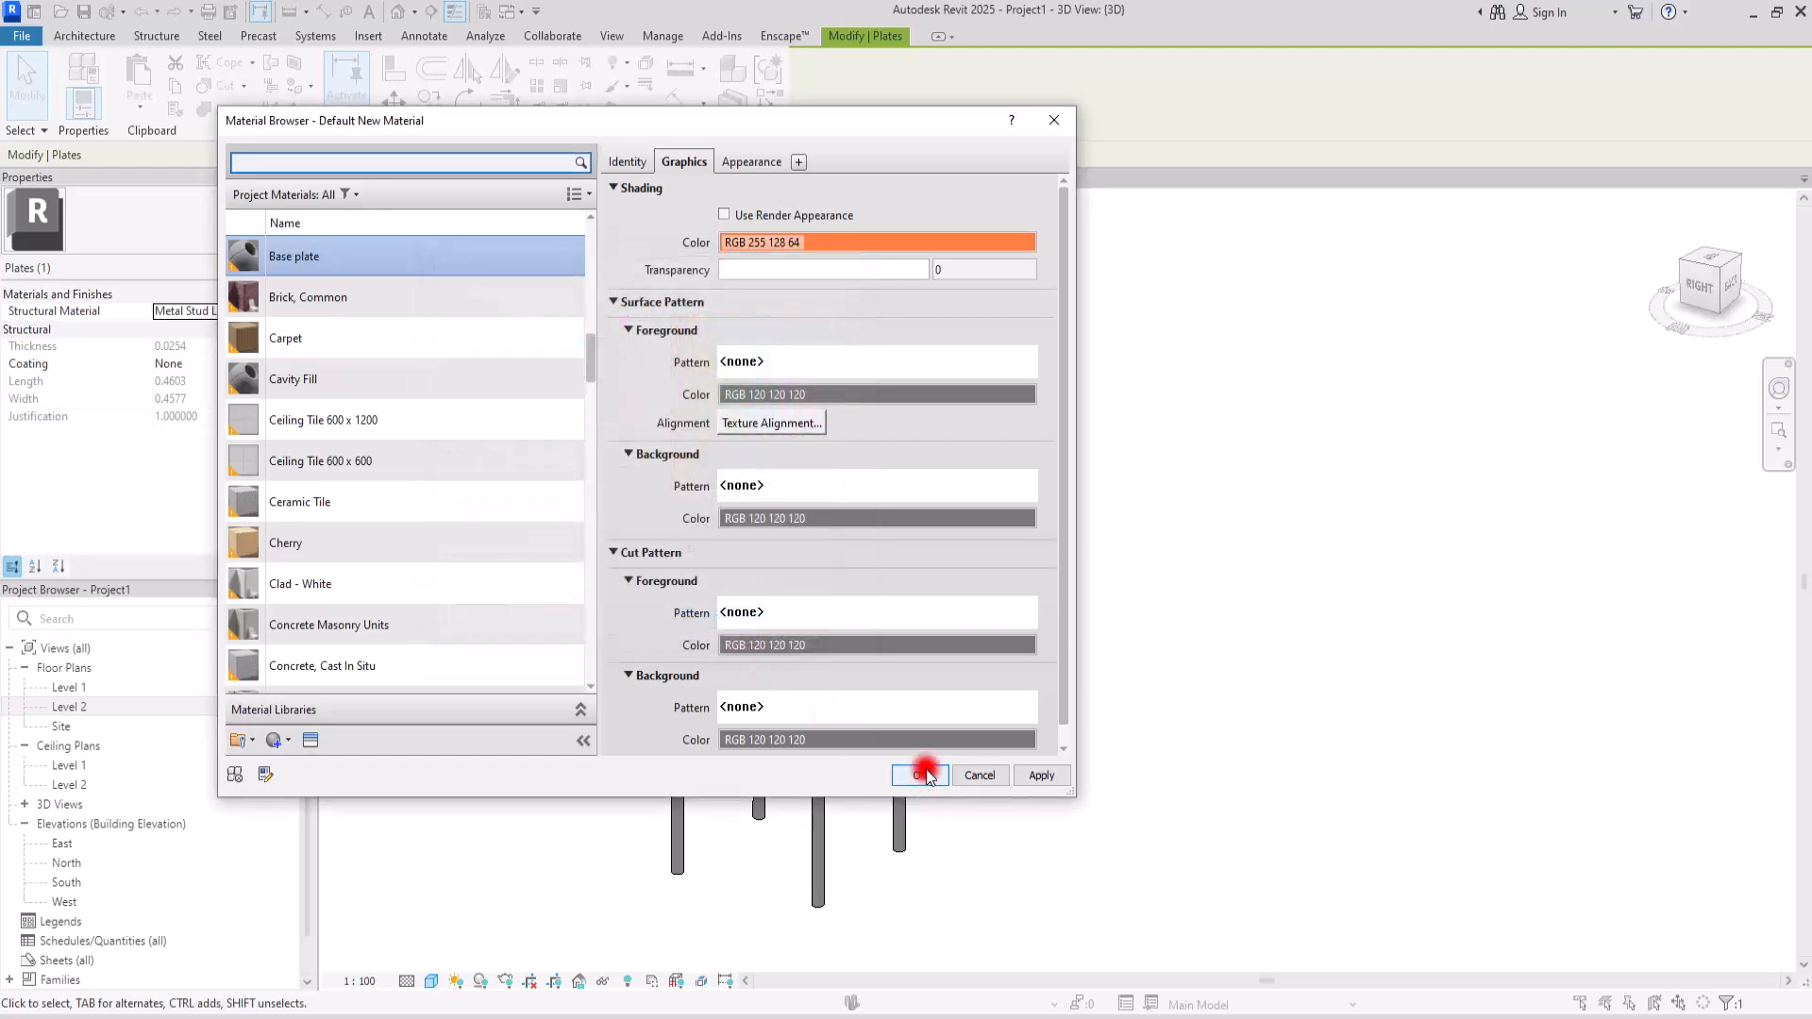
left_click(919, 775)
left_click(551, 595)
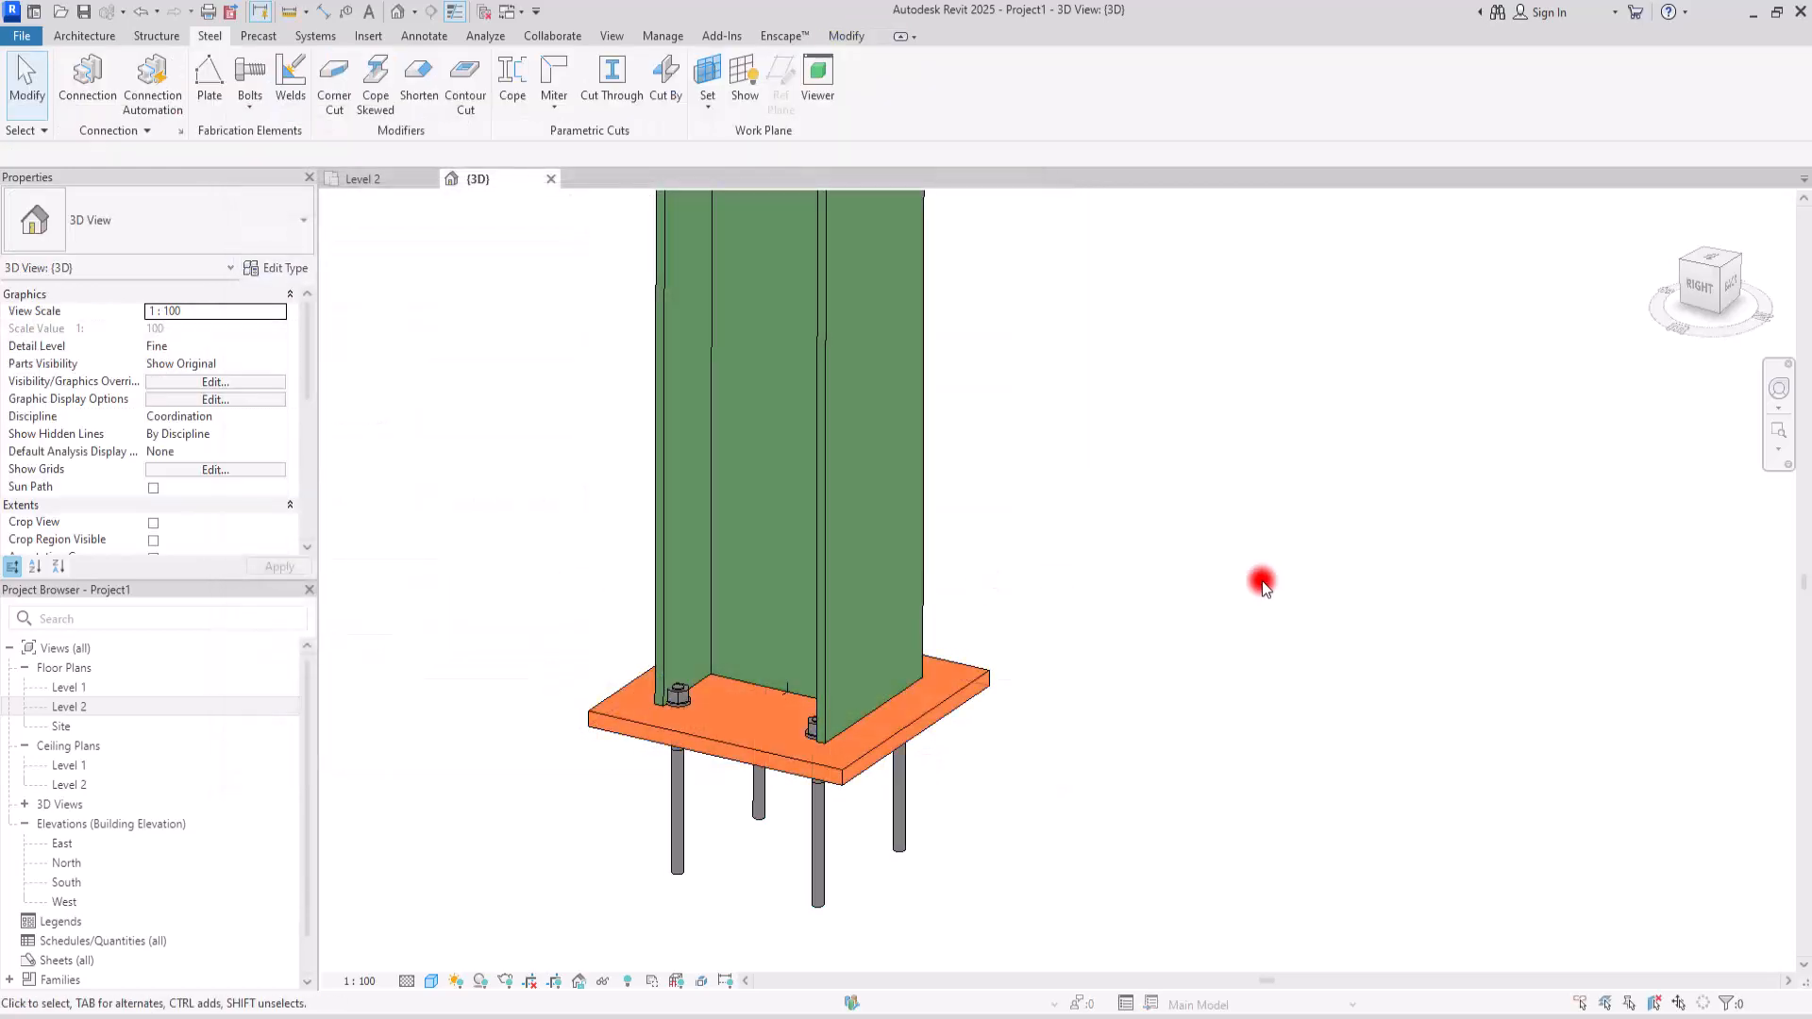
- Open the Base plate connection type's parameters and review the Base Plate, Stiffeners and Holes groups
left_click(629, 682)
left_click(277, 271)
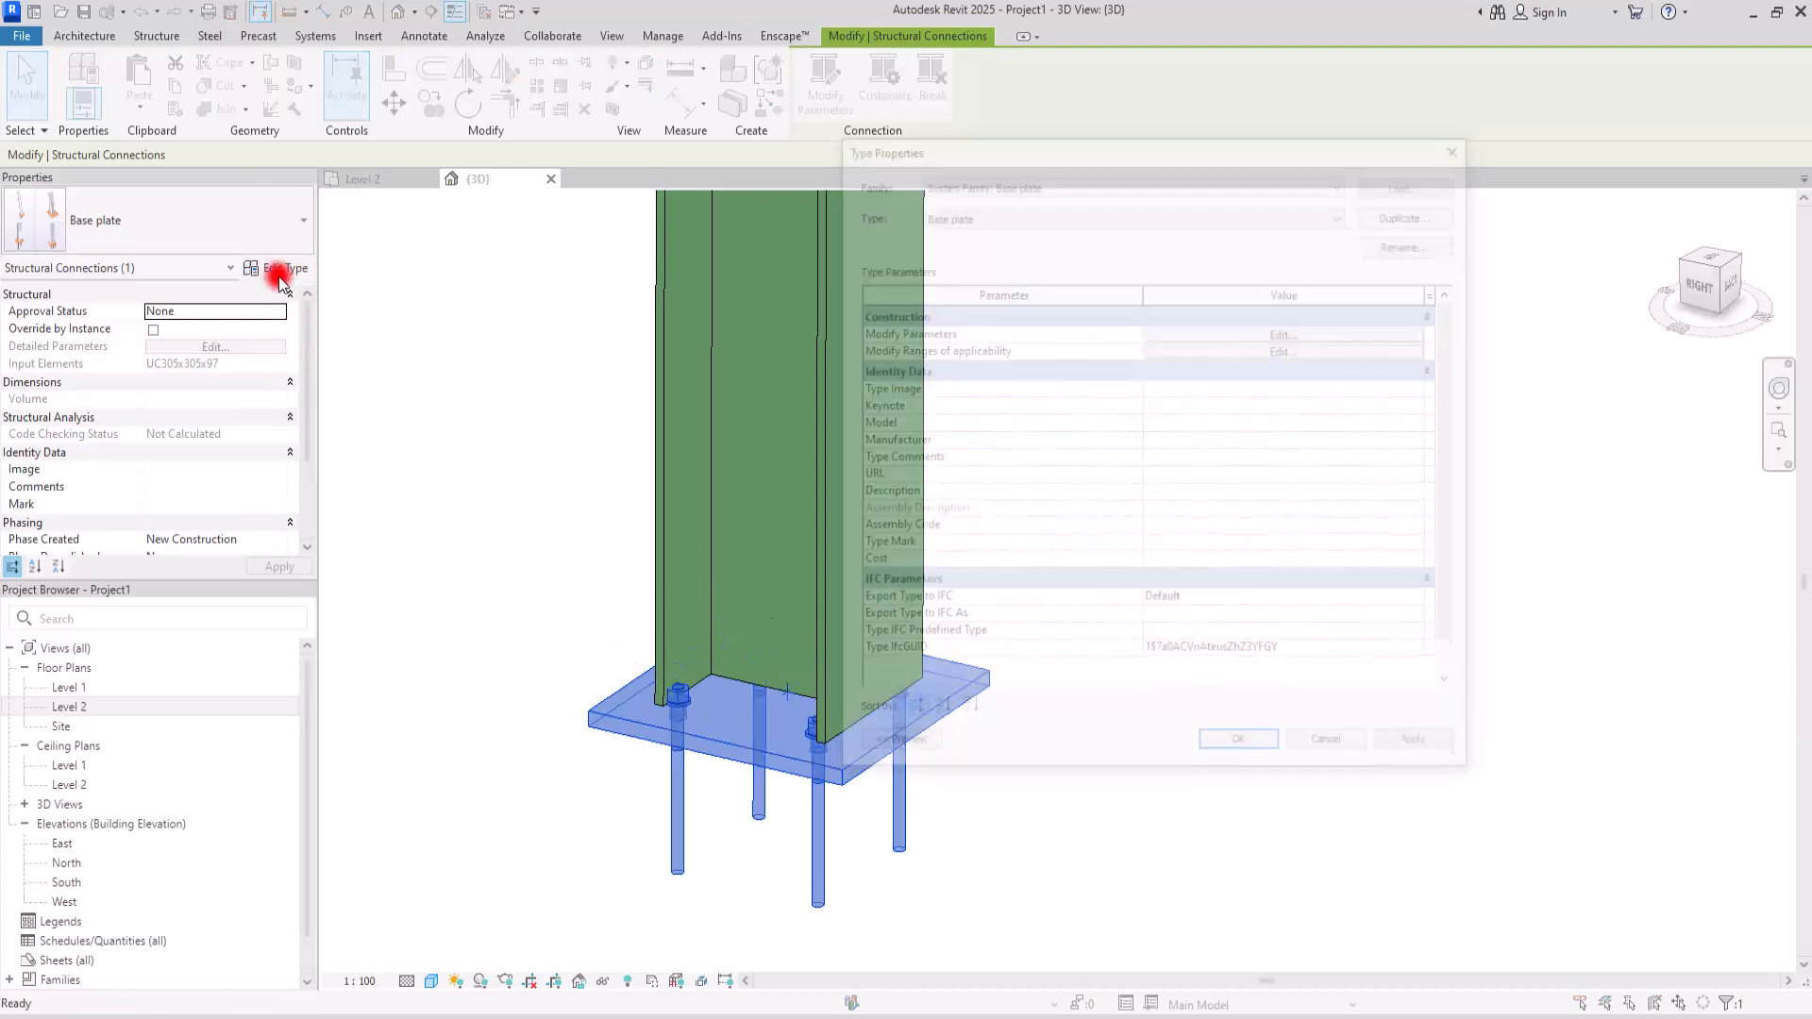
left_click(1209, 331)
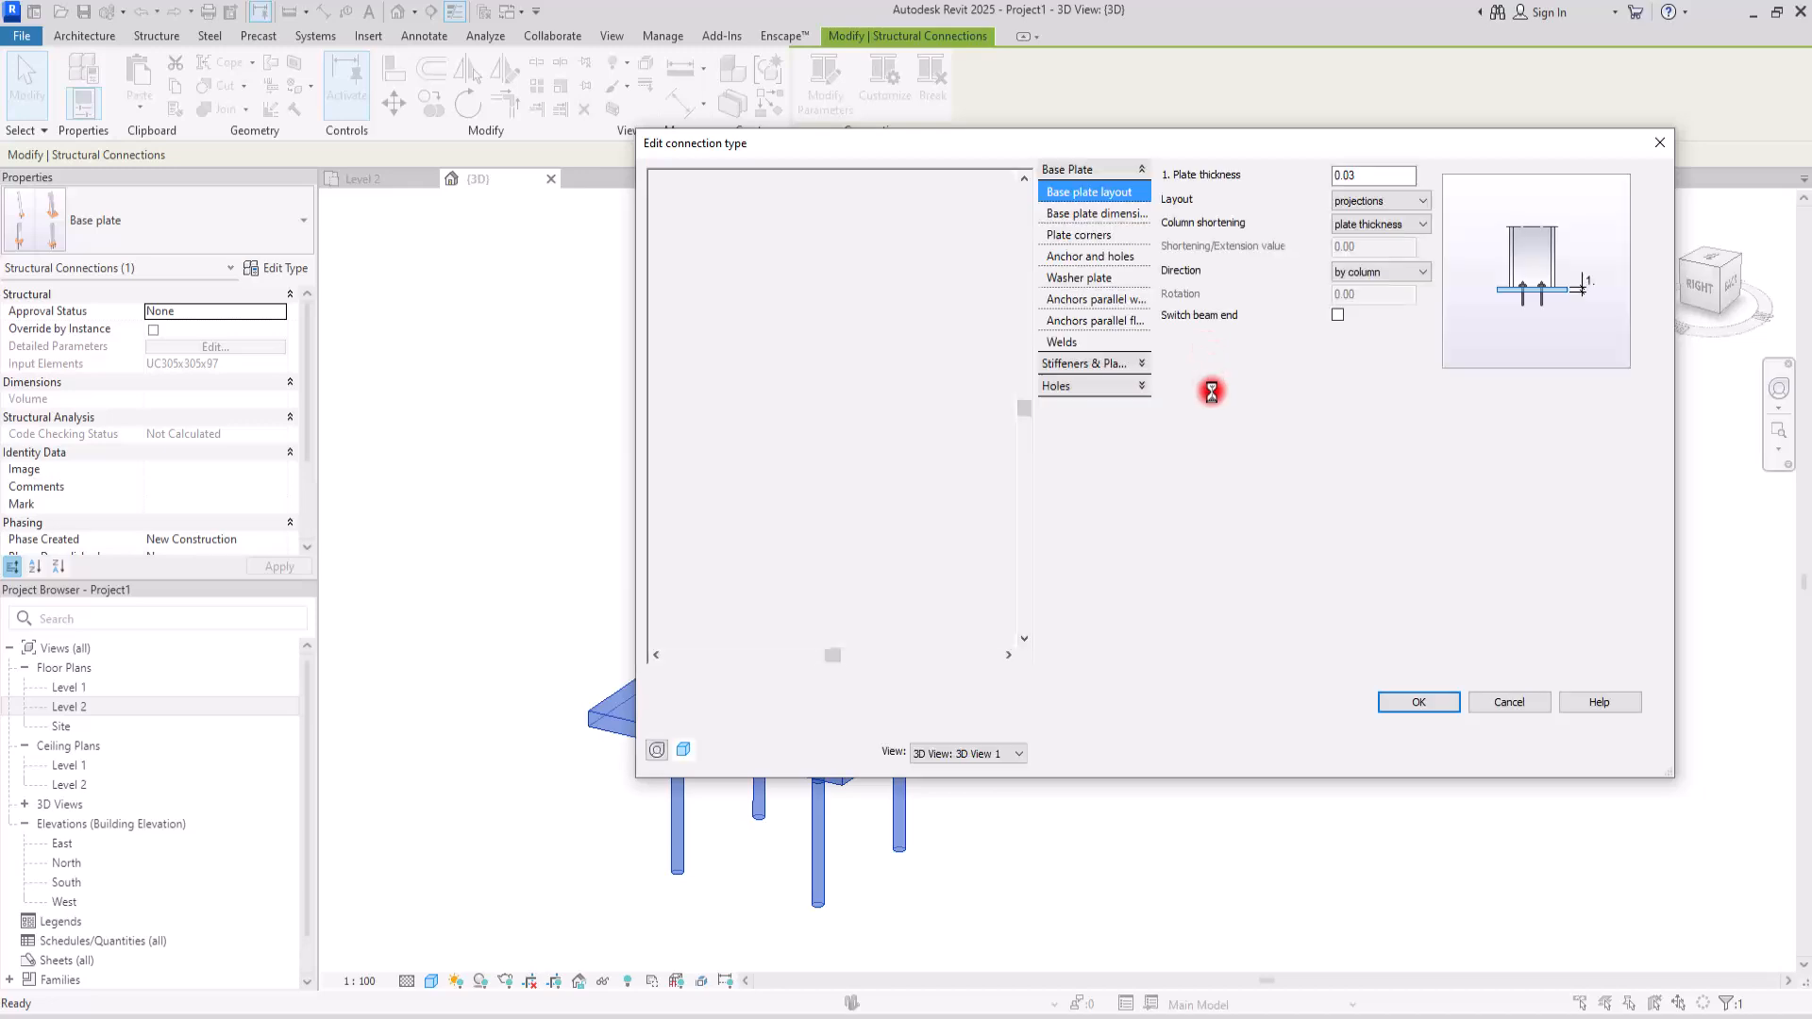
left_click(1126, 368)
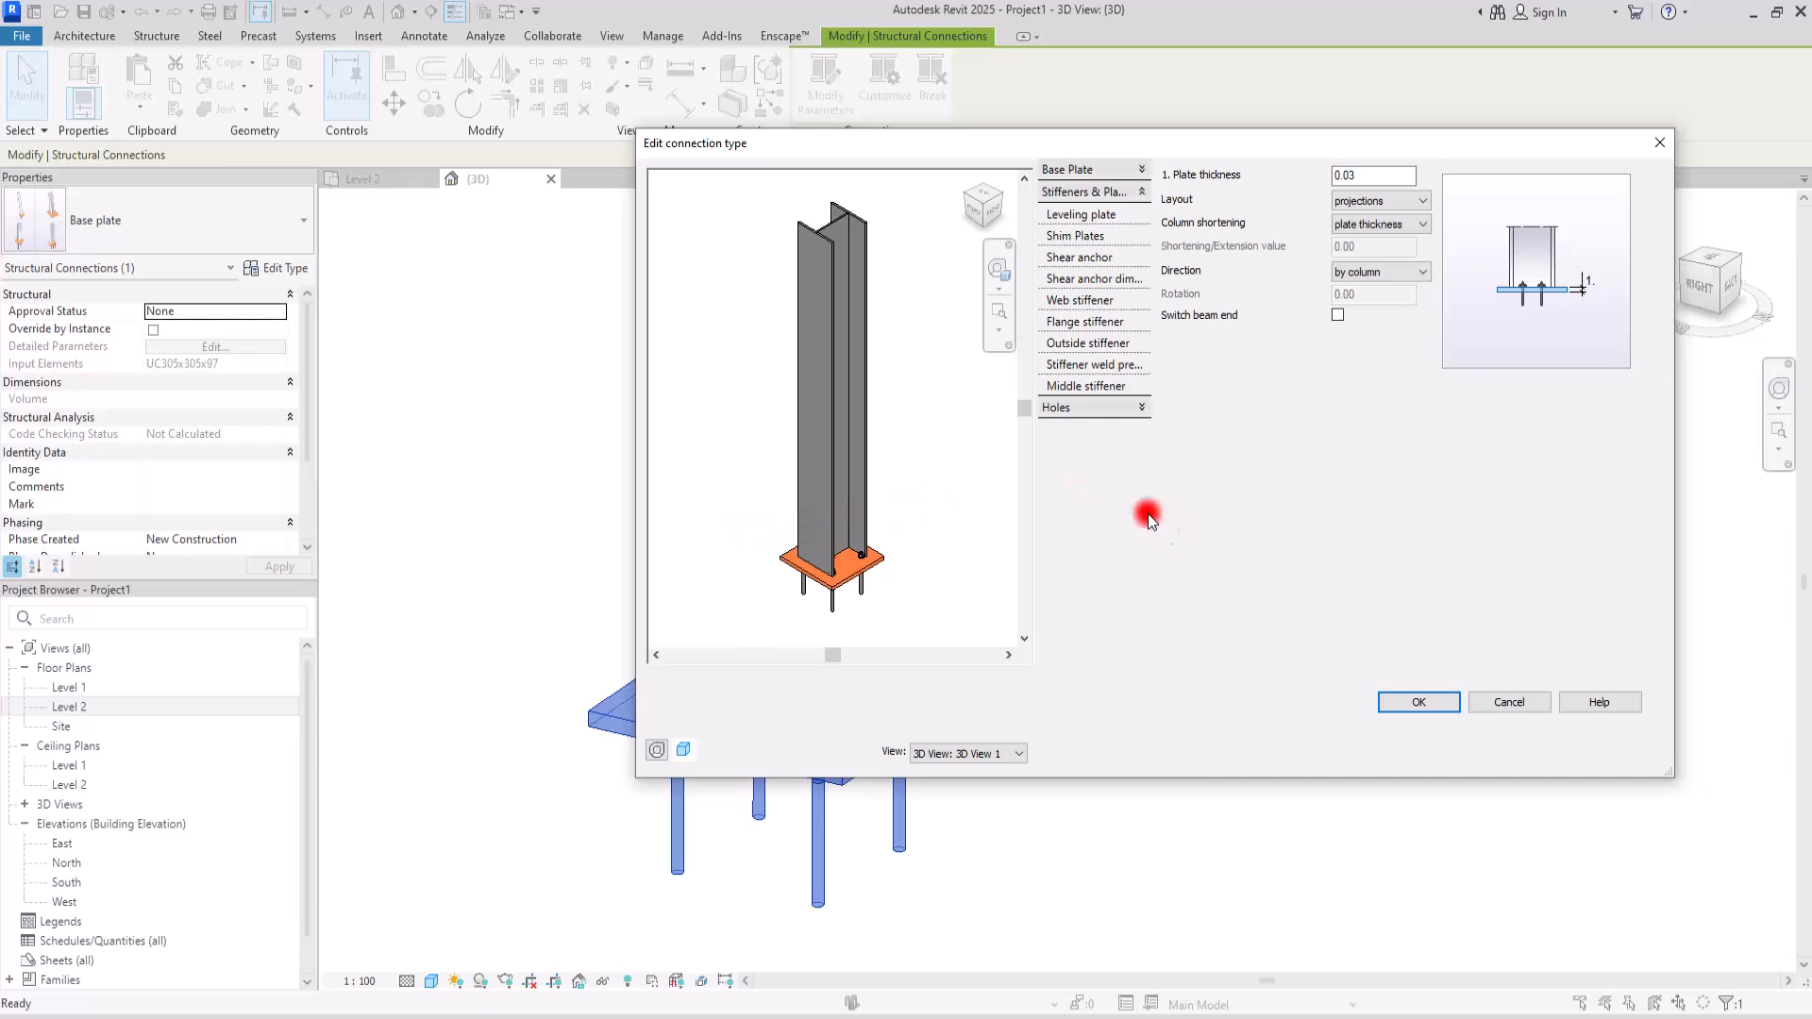
left_click(1139, 406)
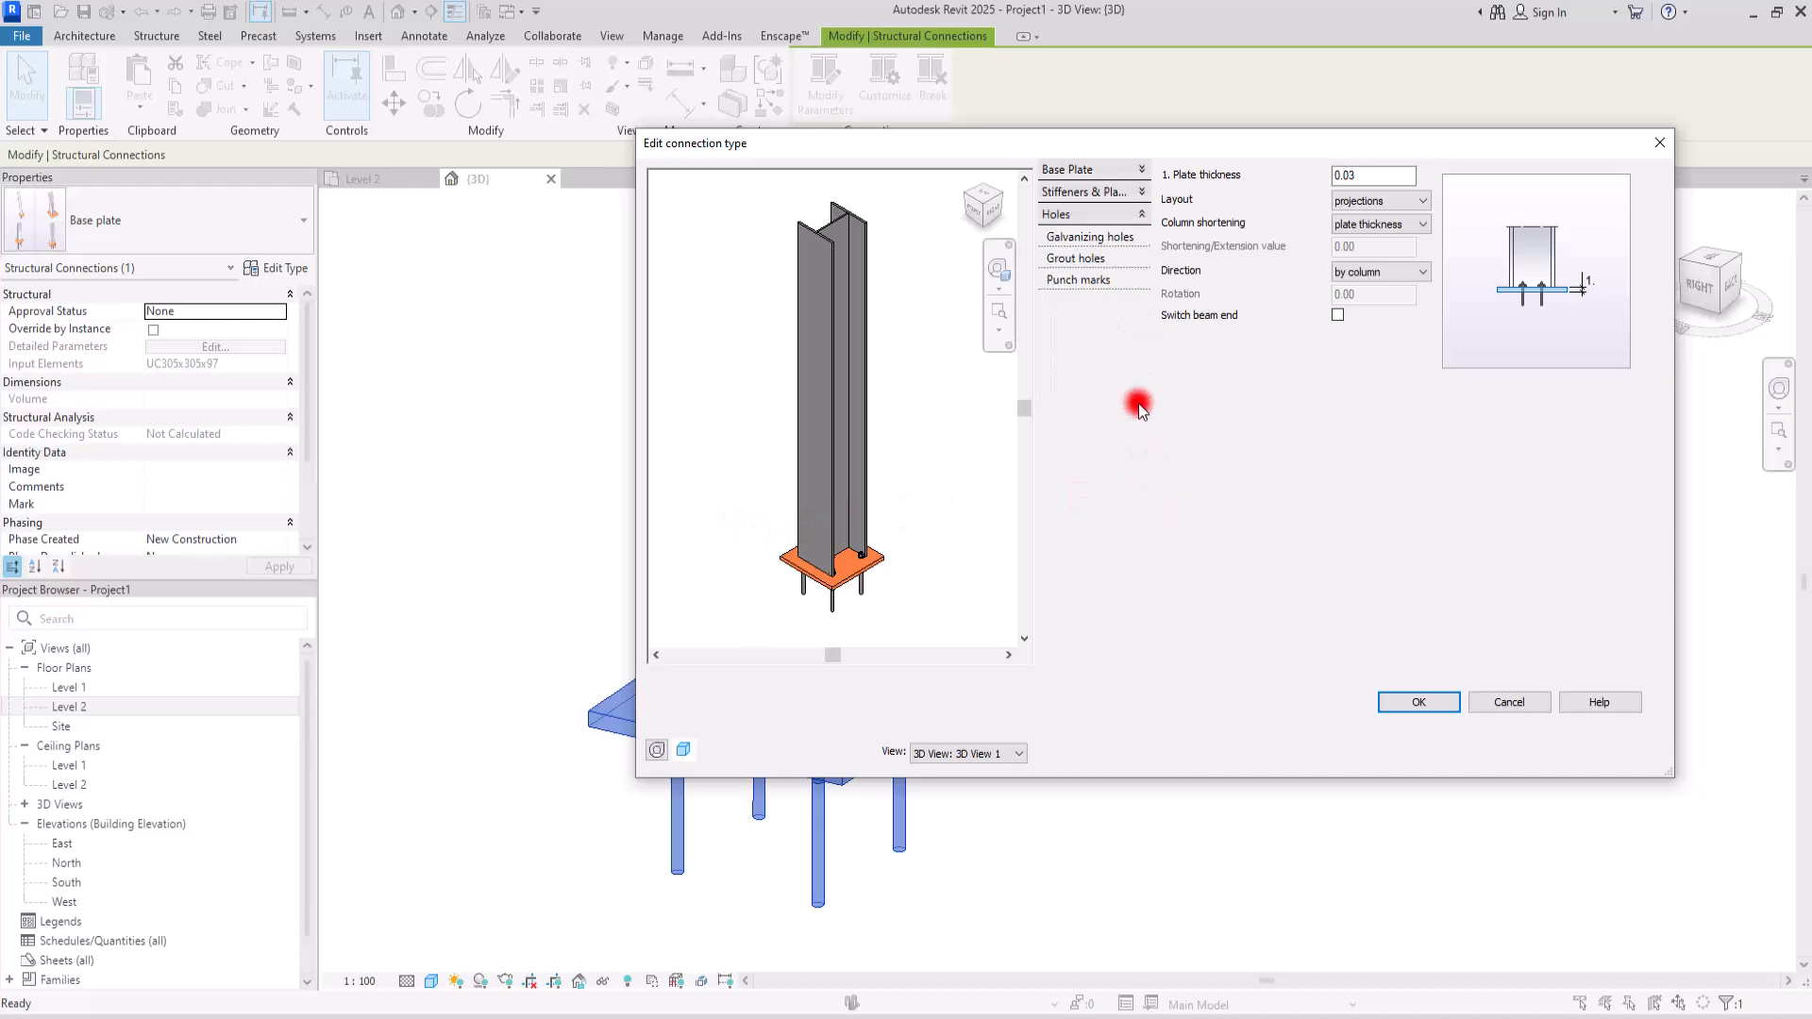
left_click(1138, 169)
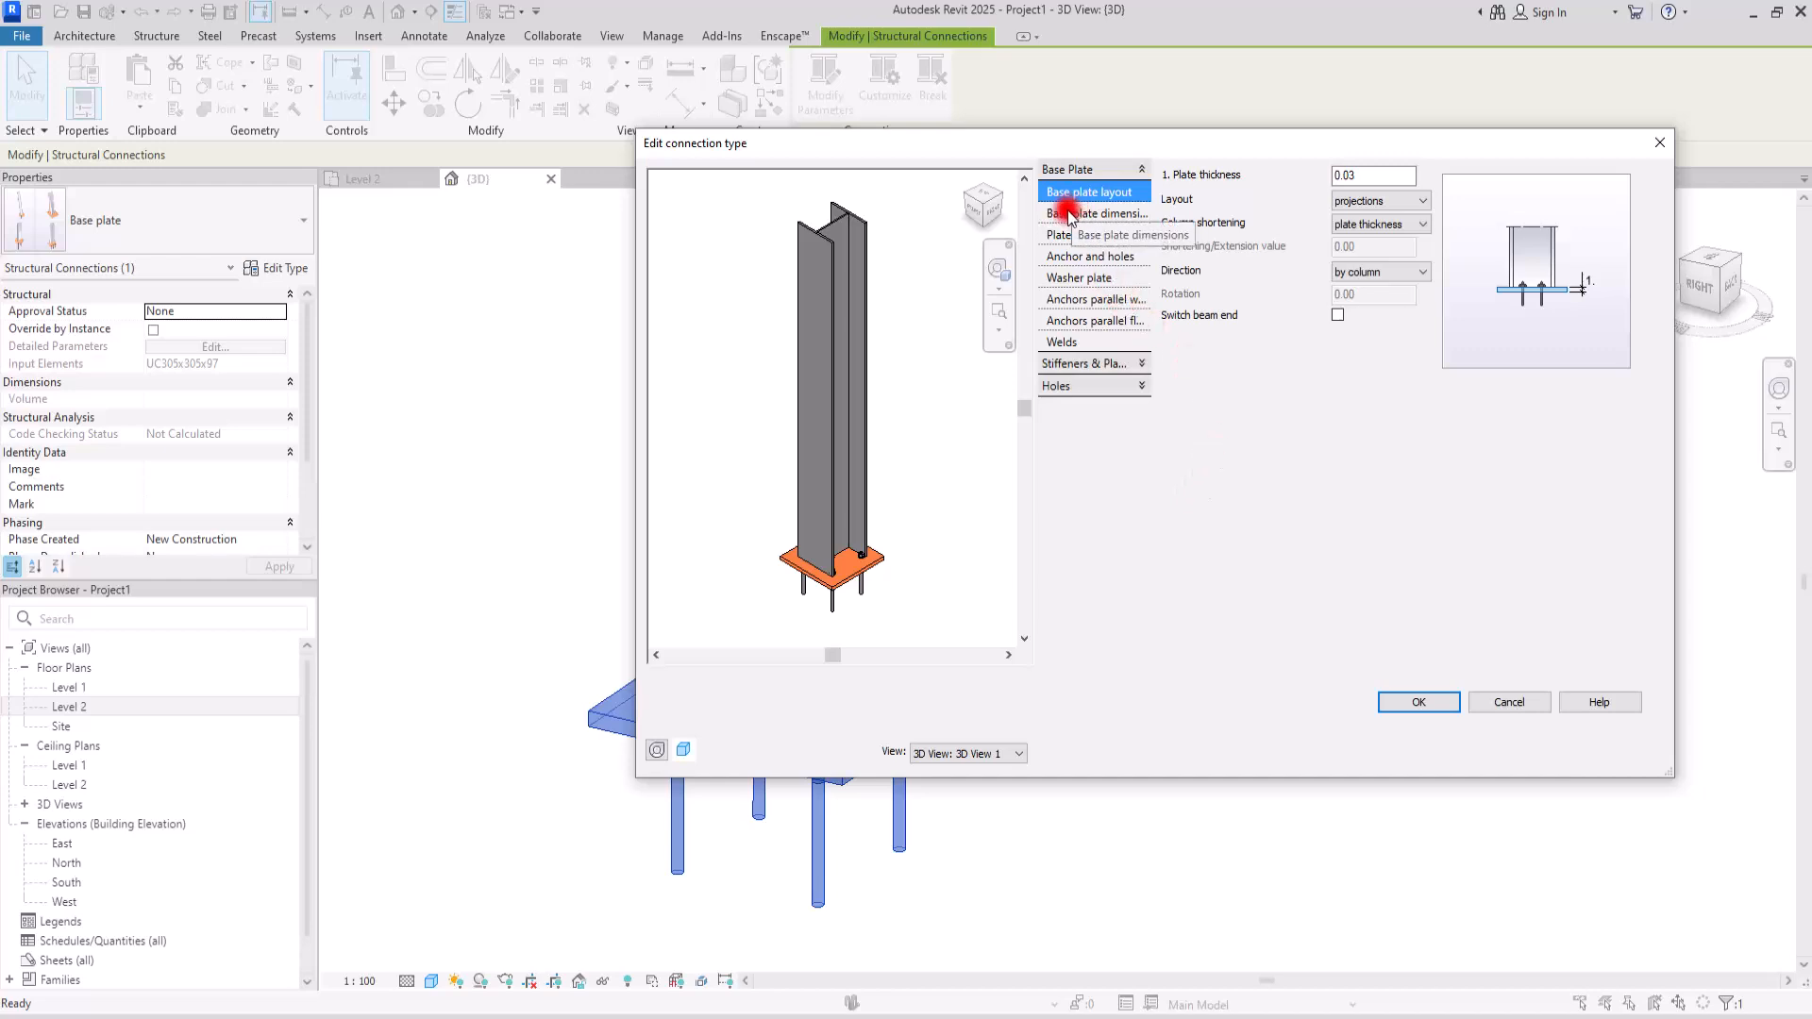
- Enlarge the connection editor around a close preview of the base plate and set the plate thickness to 0.04
scroll(809, 554, "up", 2)
scroll(666, 463, "up", 2)
middle_click_drag(750, 443, 926, 437, "shift")
left_click_drag(849, 145, 608, 149)
left_click_drag(1427, 769, 1574, 870)
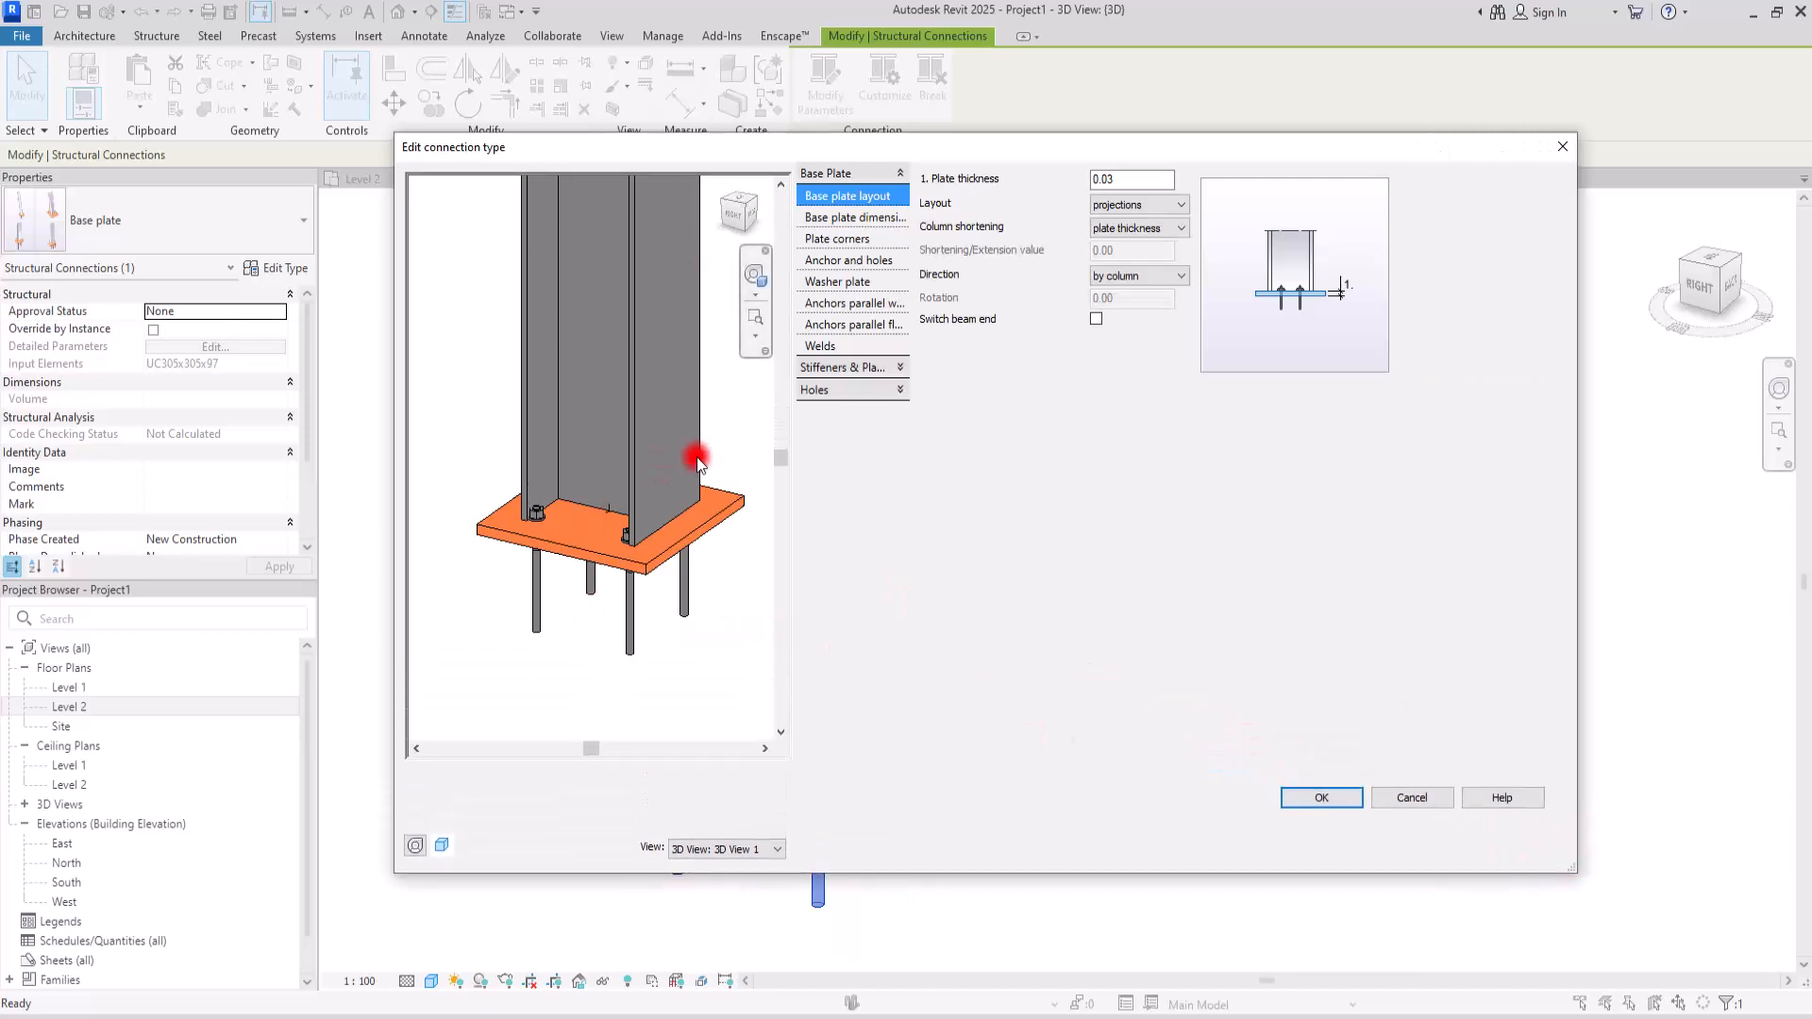
scroll(694, 457, "up", 1)
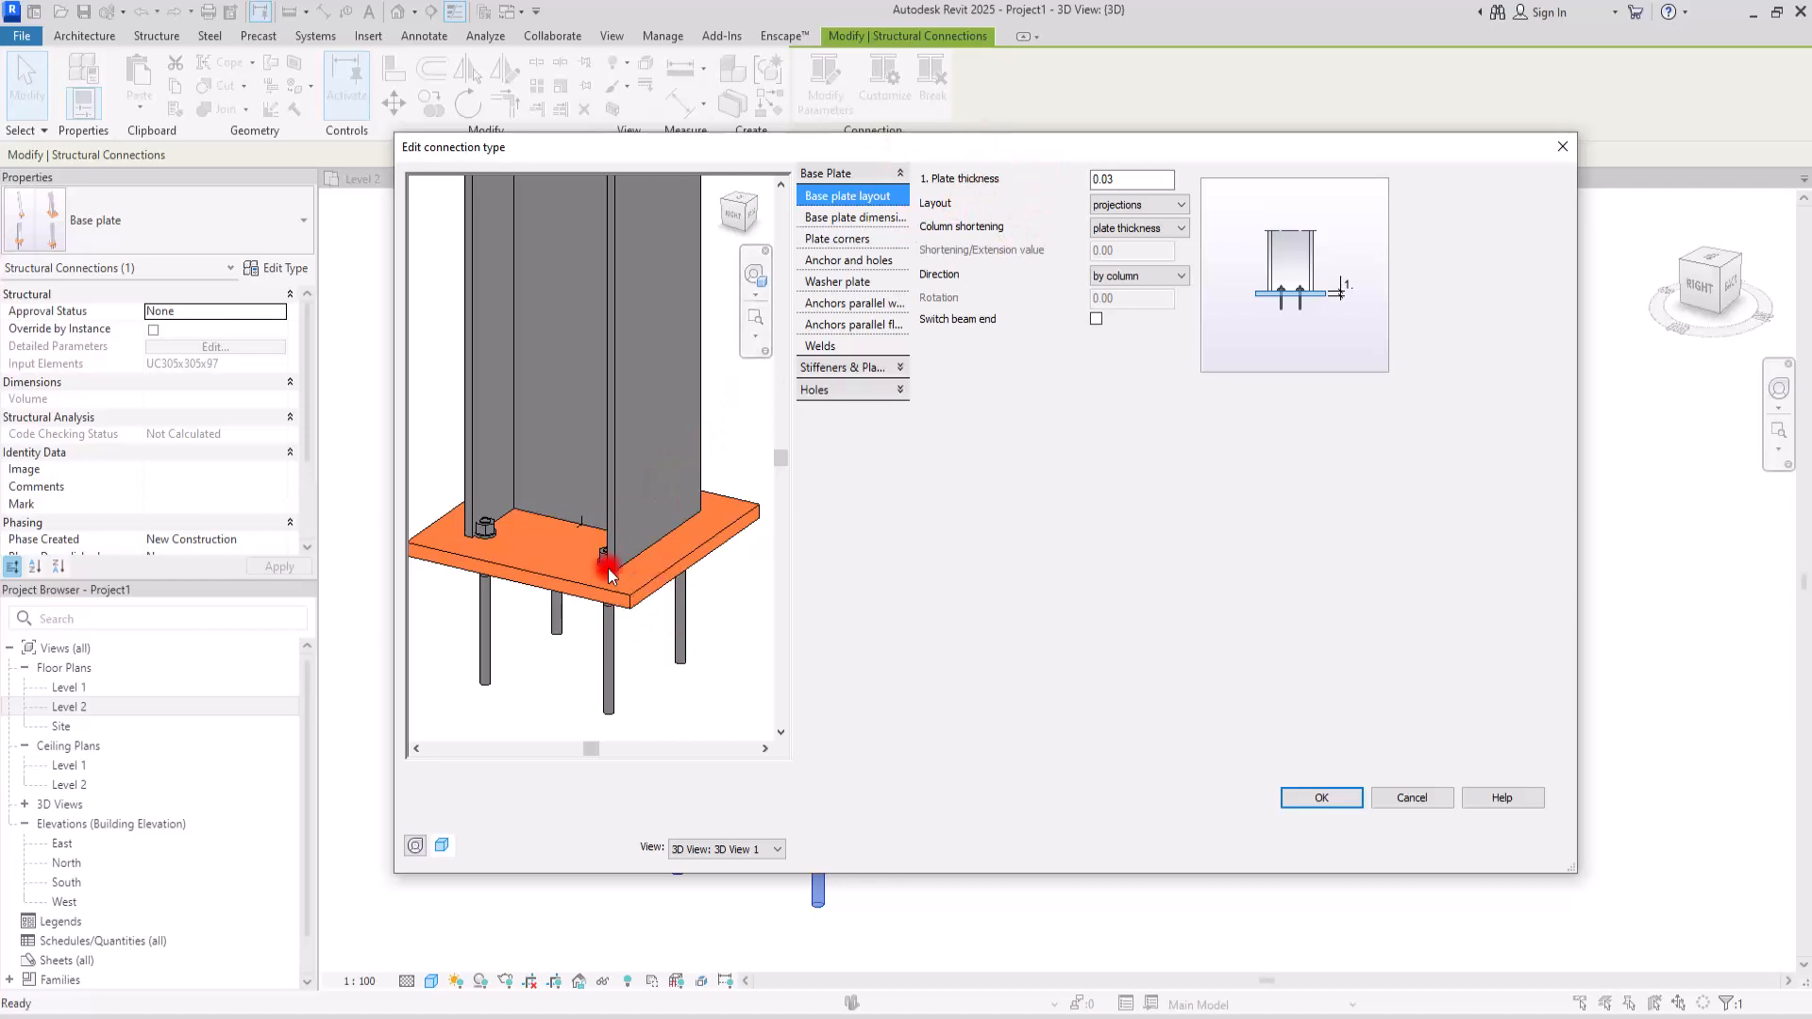
left_click_drag(1109, 182, 1141, 175)
type("4")
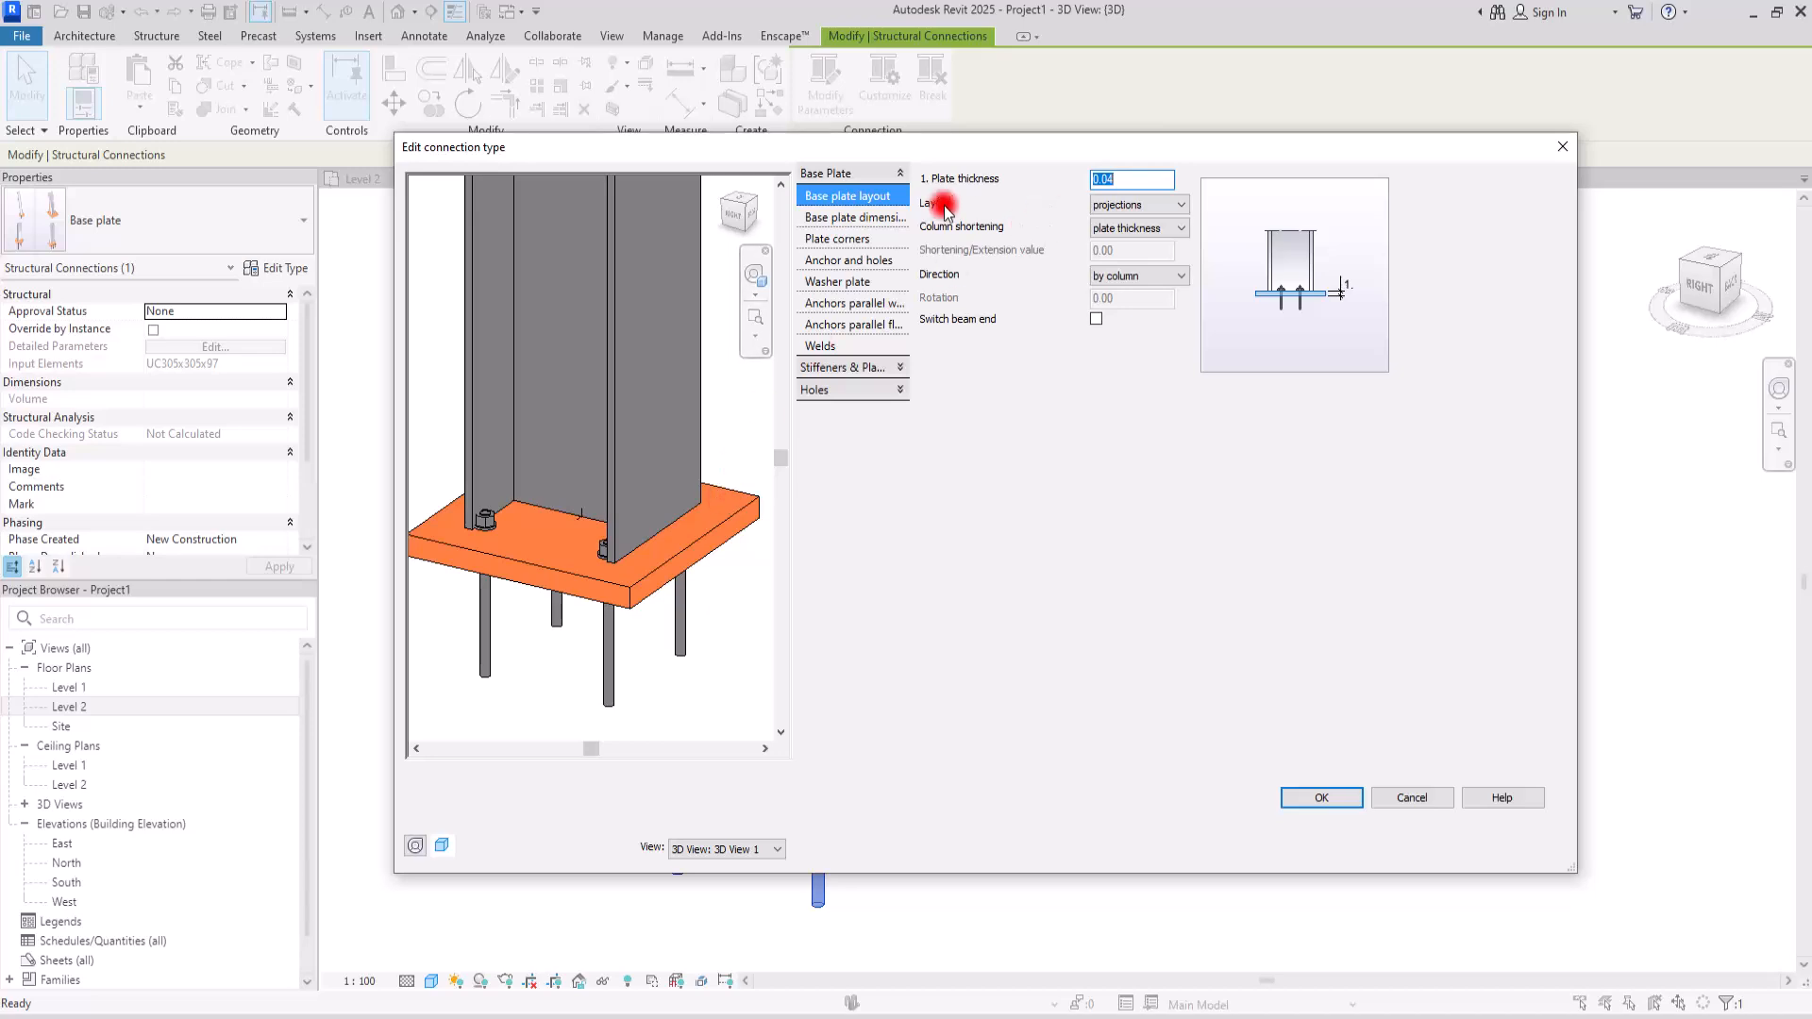
- Try the from center layout with column shortening by value, and return to projections and plate thickness
left_click(1115, 213)
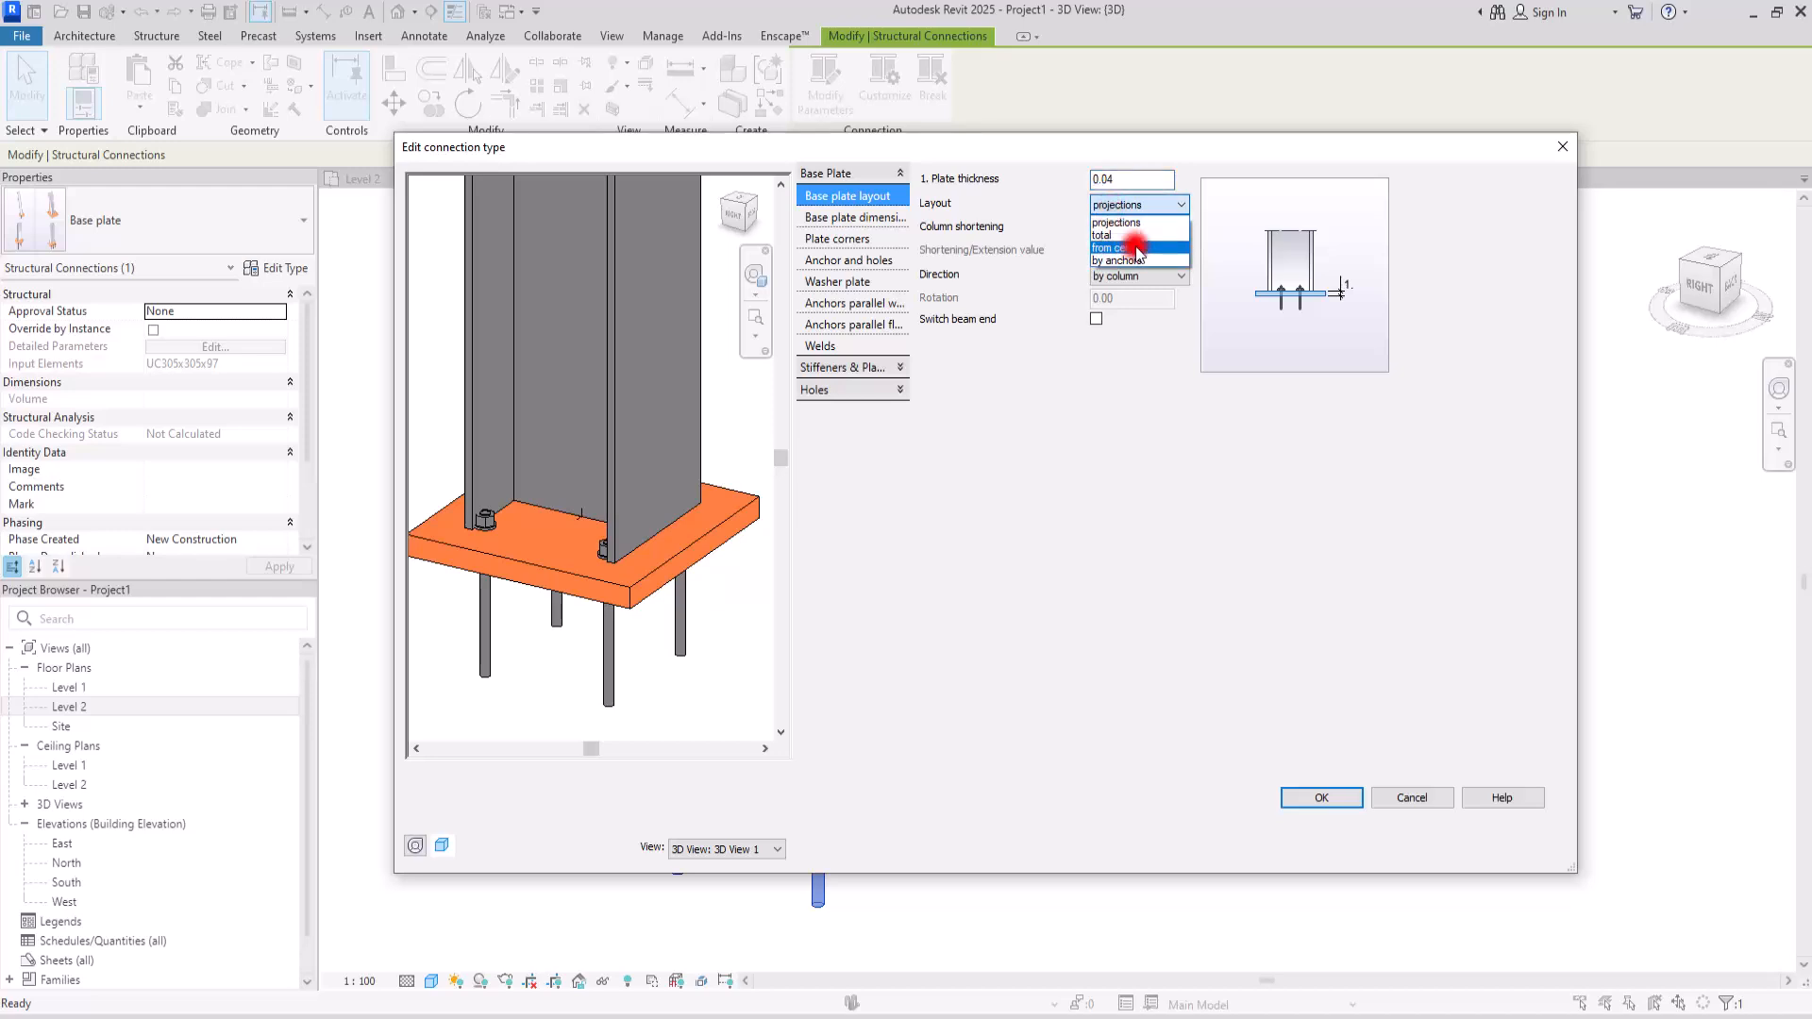
left_click(1161, 246)
left_click(1152, 231)
left_click(1138, 271)
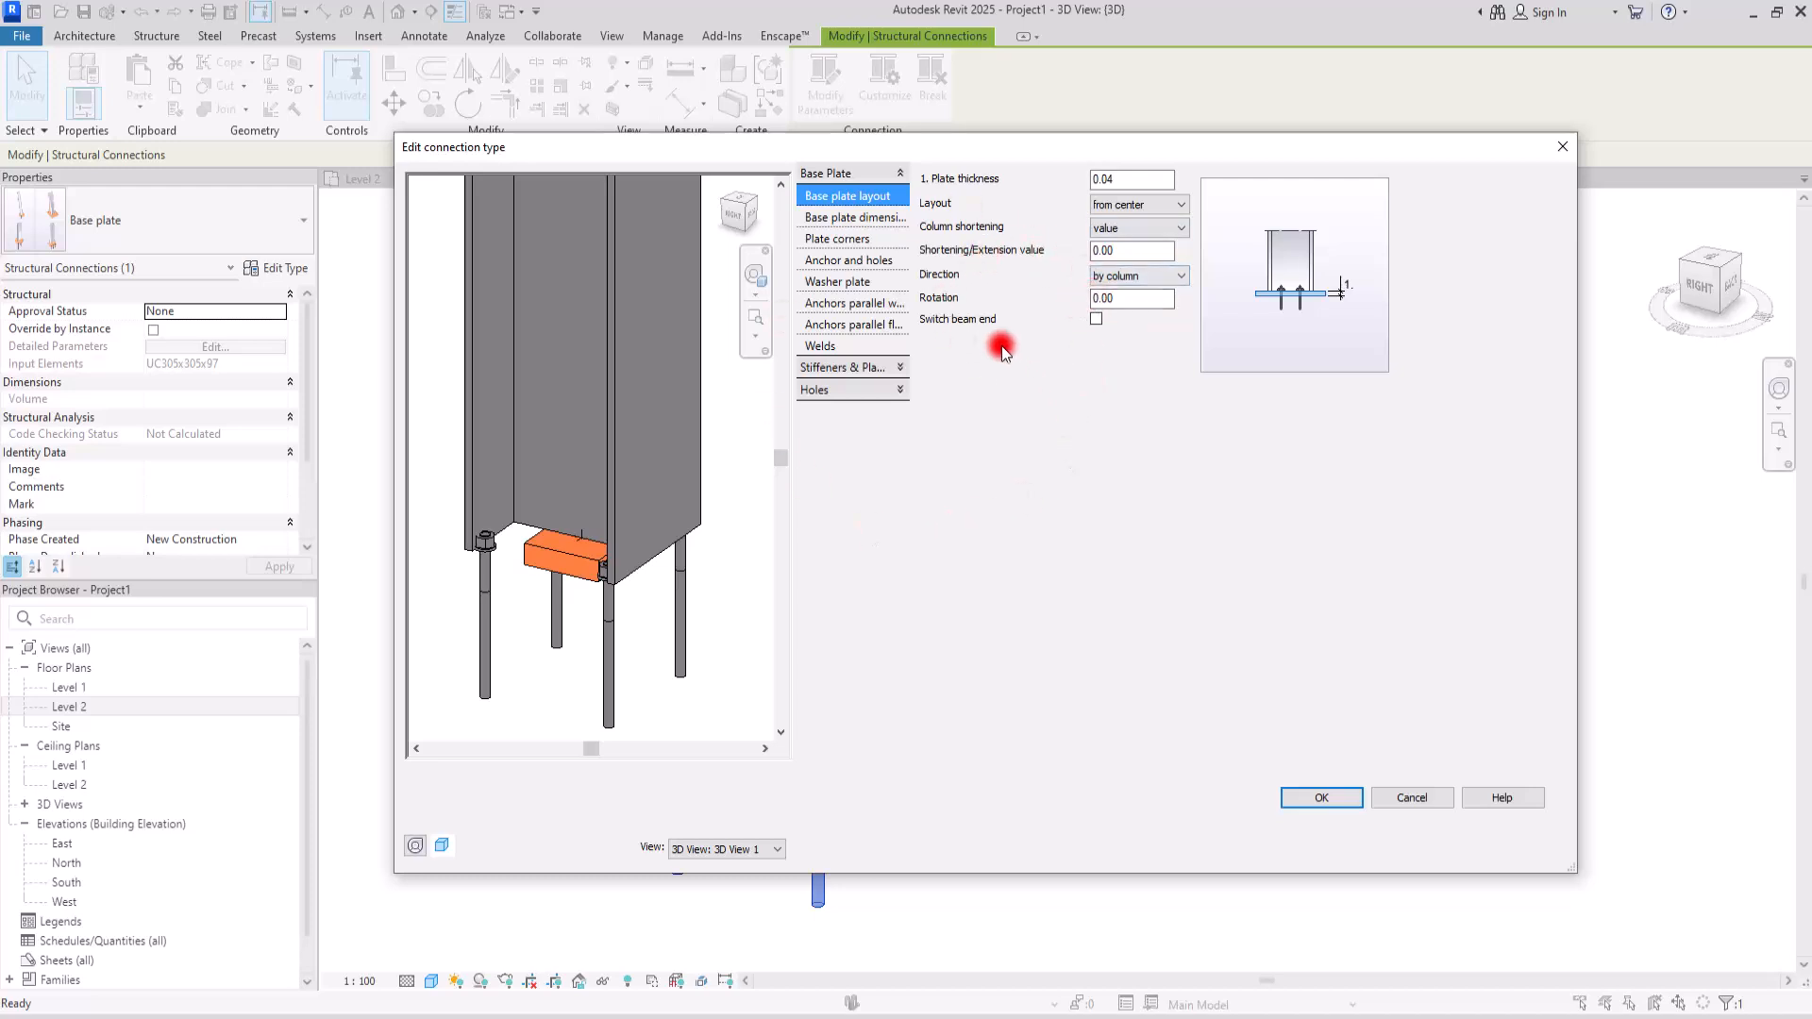
left_click(1140, 204)
left_click(1117, 222)
left_click(1168, 227)
left_click(1152, 257)
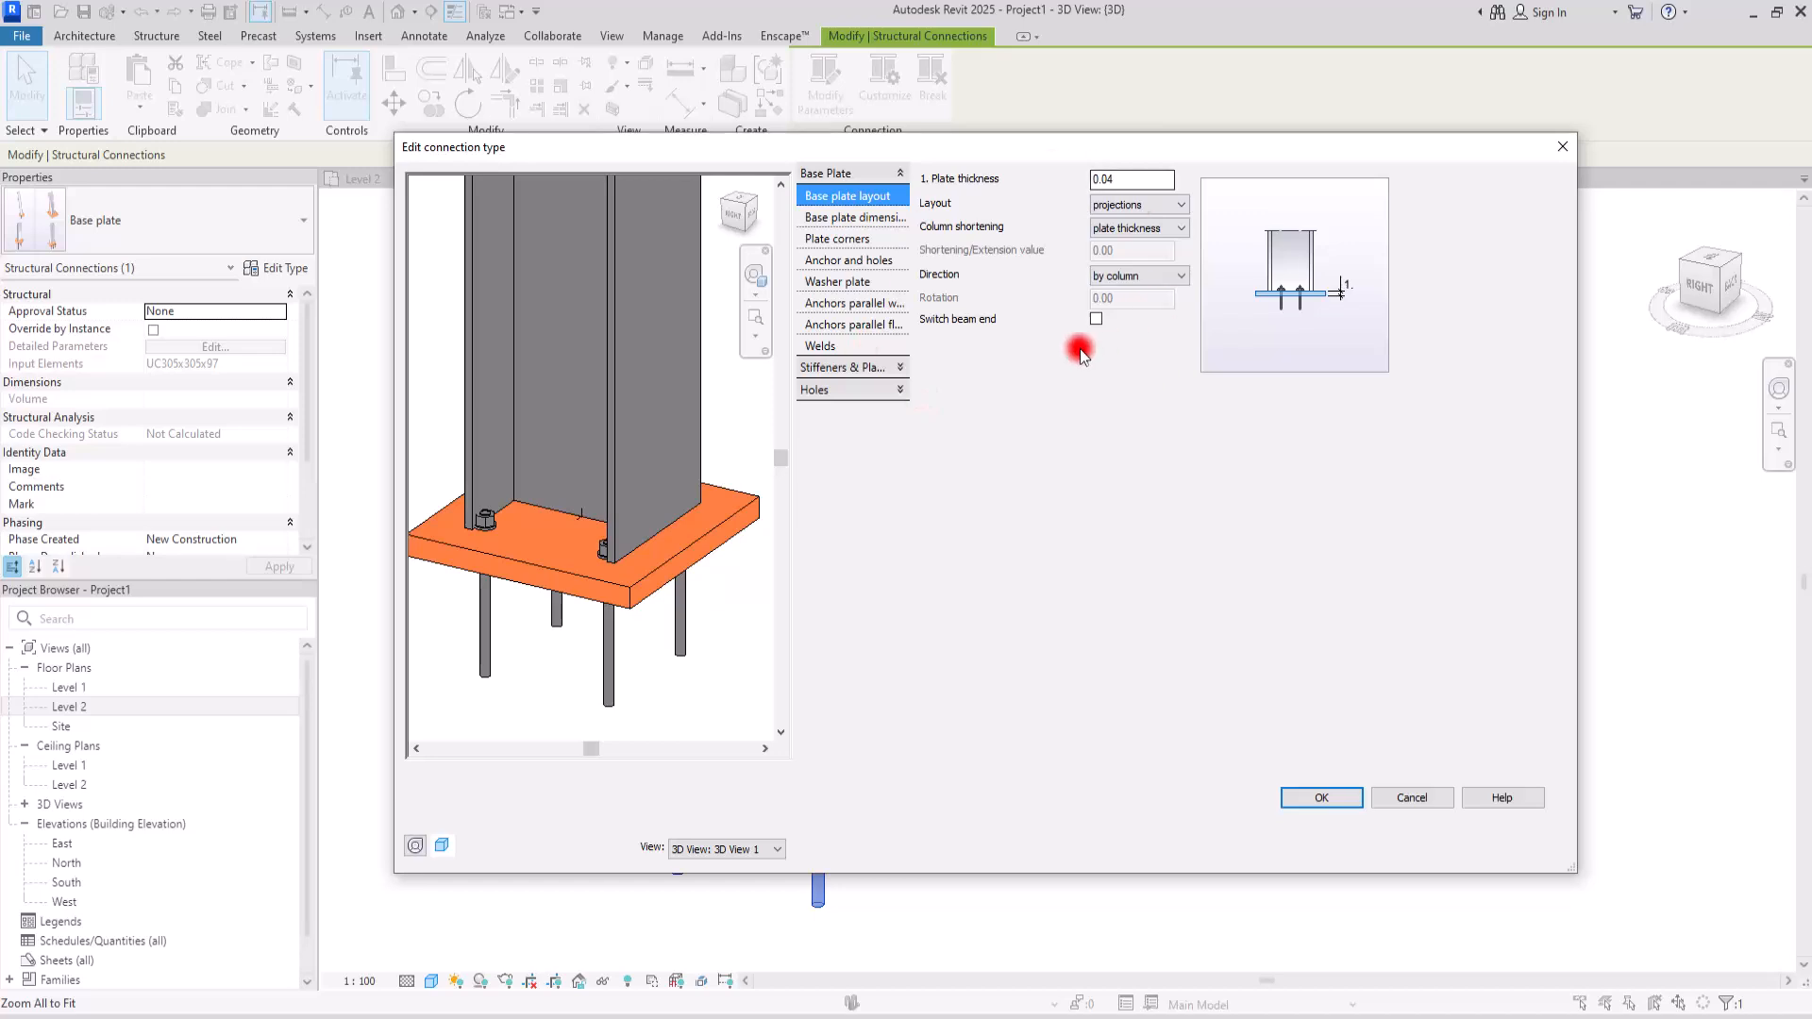
- Try column shortening by value with 0.05 and -0.05, and return it to plate thickness
left_click(1119, 227)
left_click(1121, 271)
left_click(1102, 259)
left_click(1142, 249)
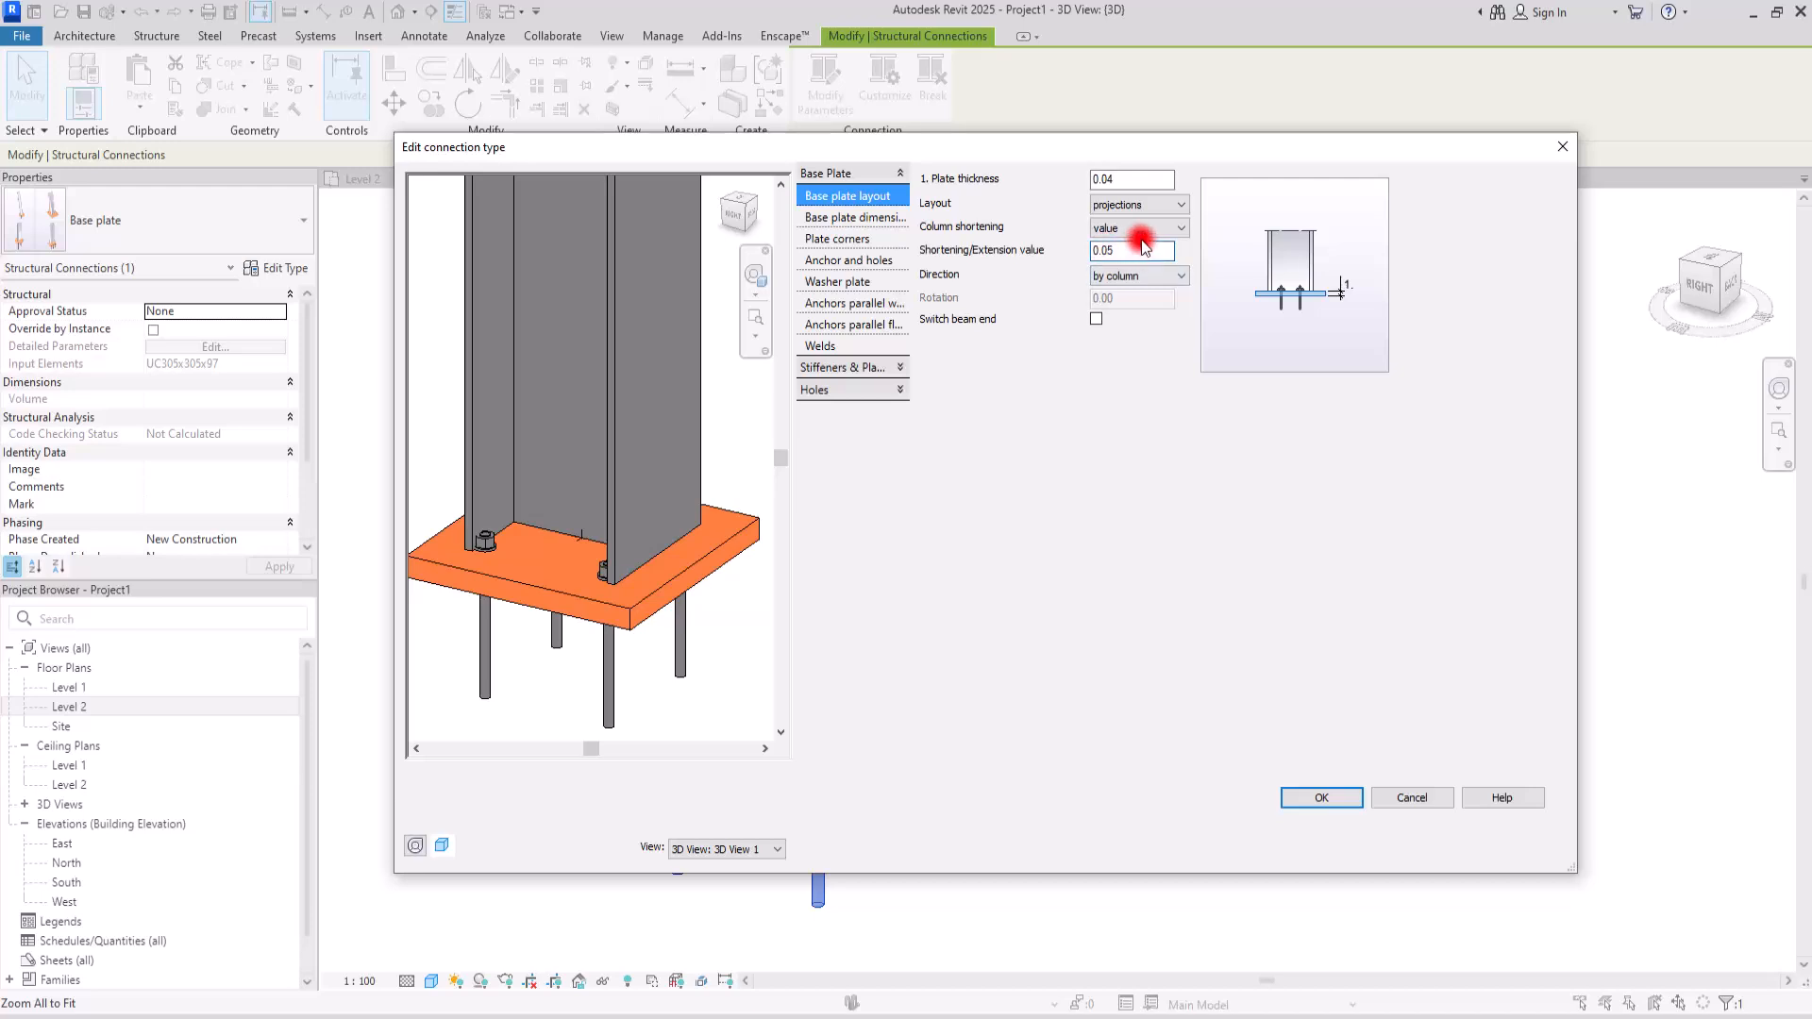
type("5")
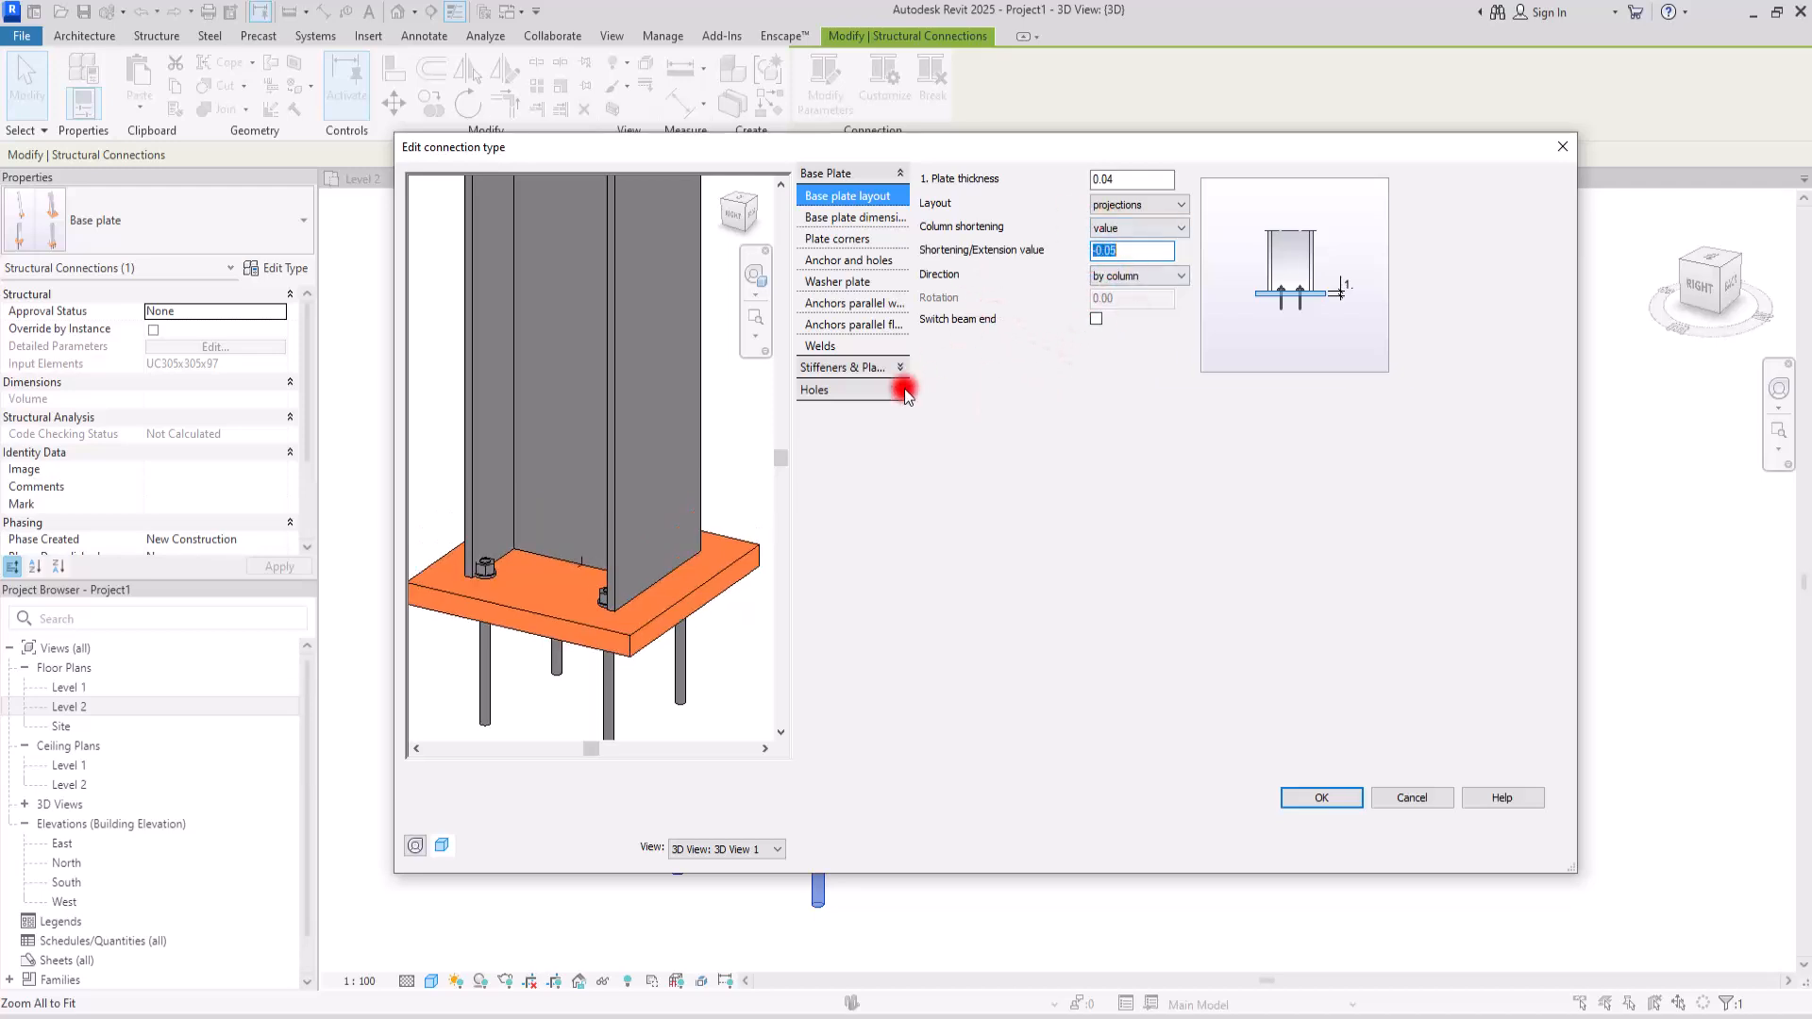
left_click(1133, 229)
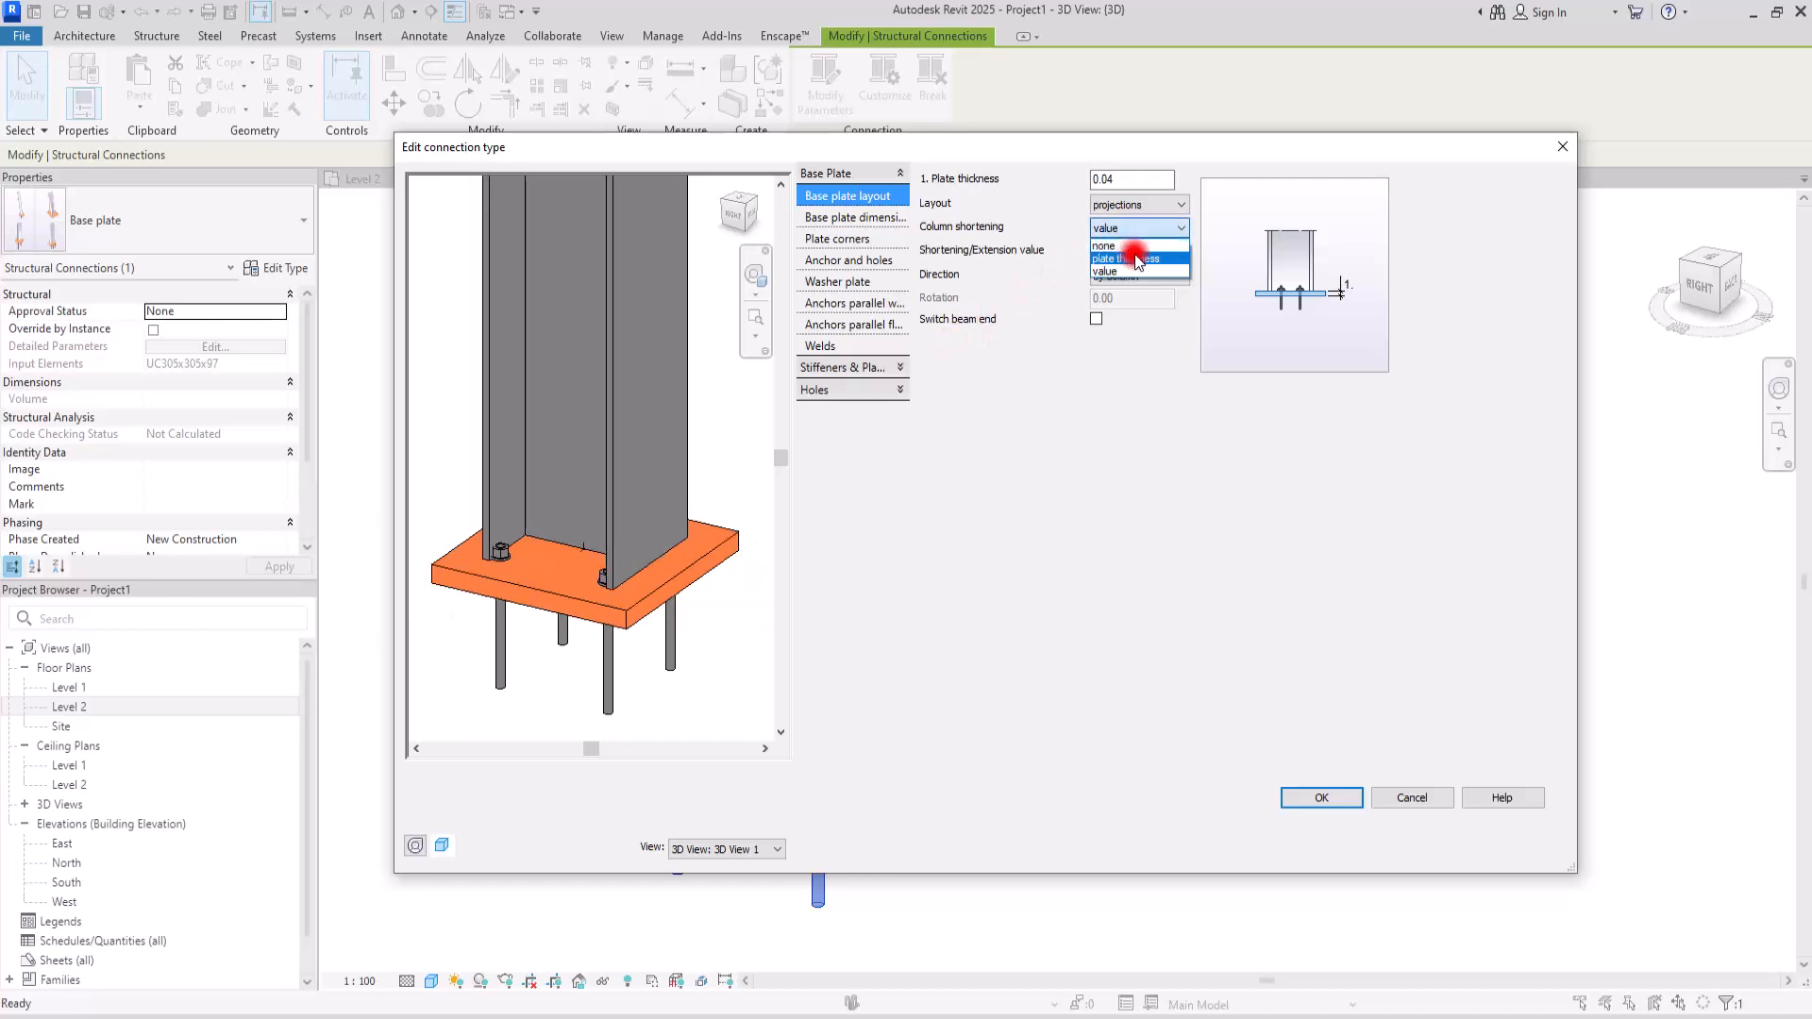
left_click(1127, 259)
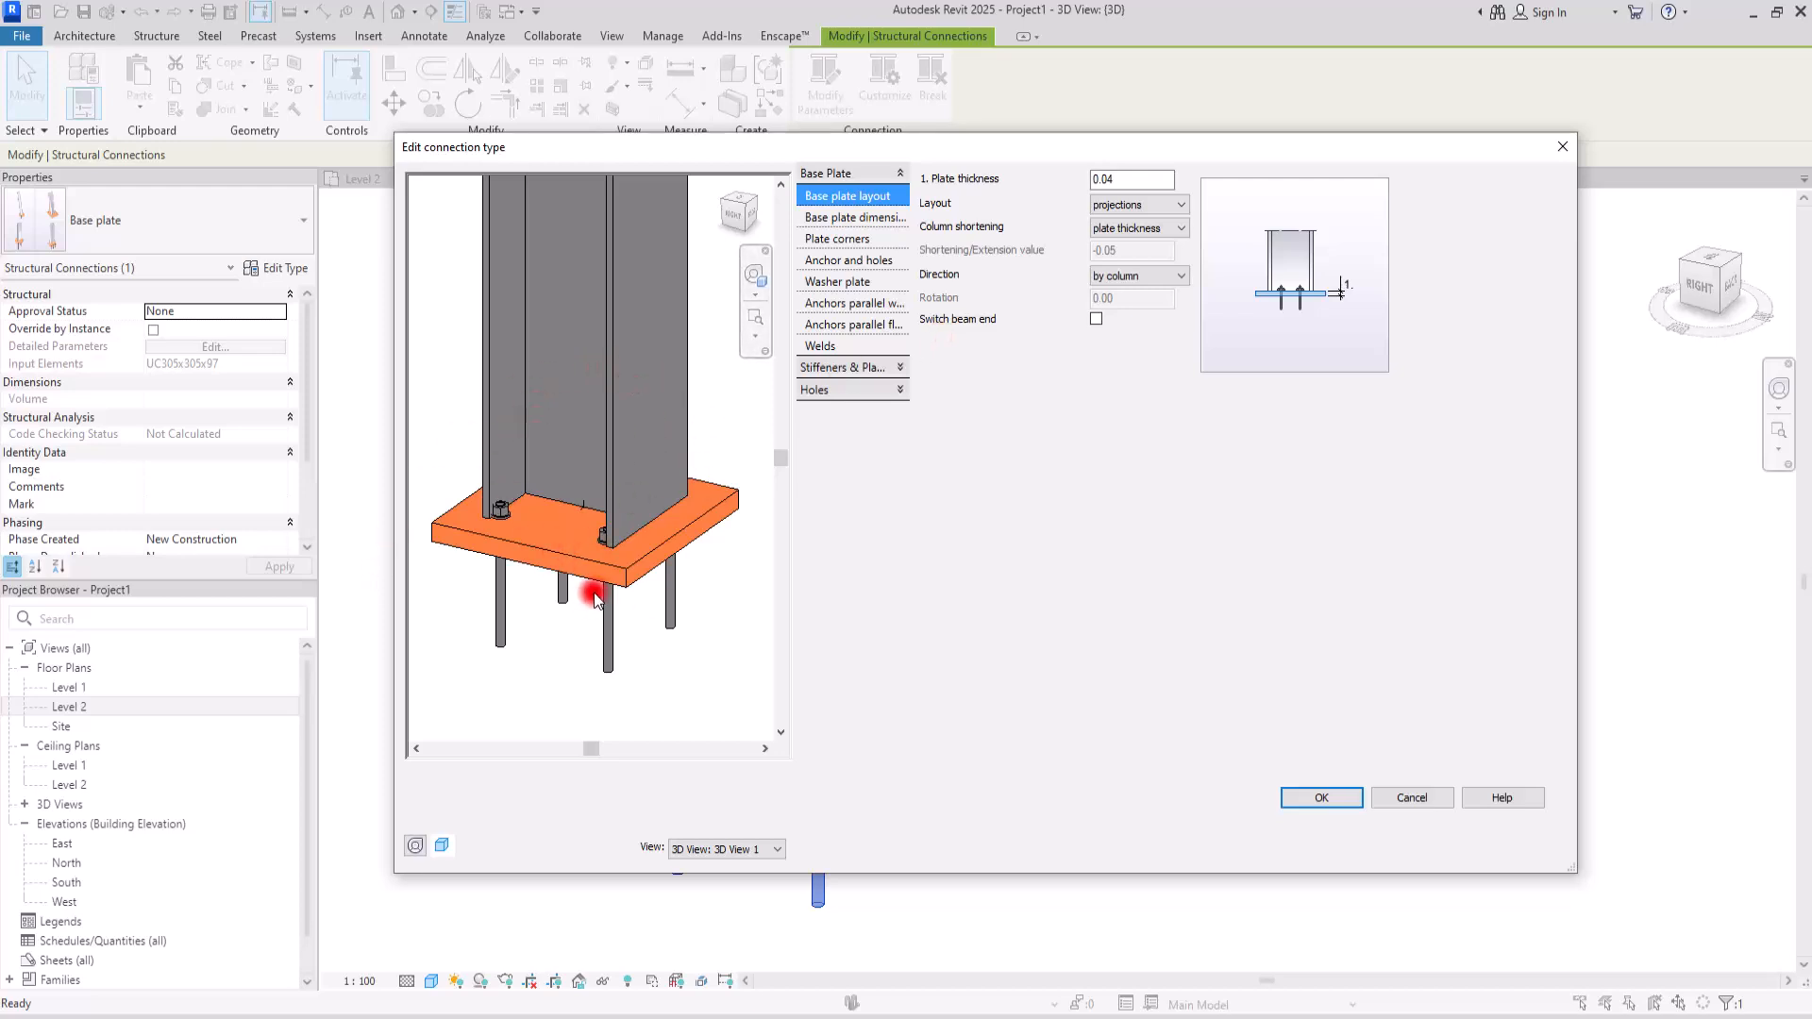
- Enable switching the beam end so the base plate moves to the column's opposite end
scroll(590, 590, "down", 3)
scroll(590, 590, "down", 3)
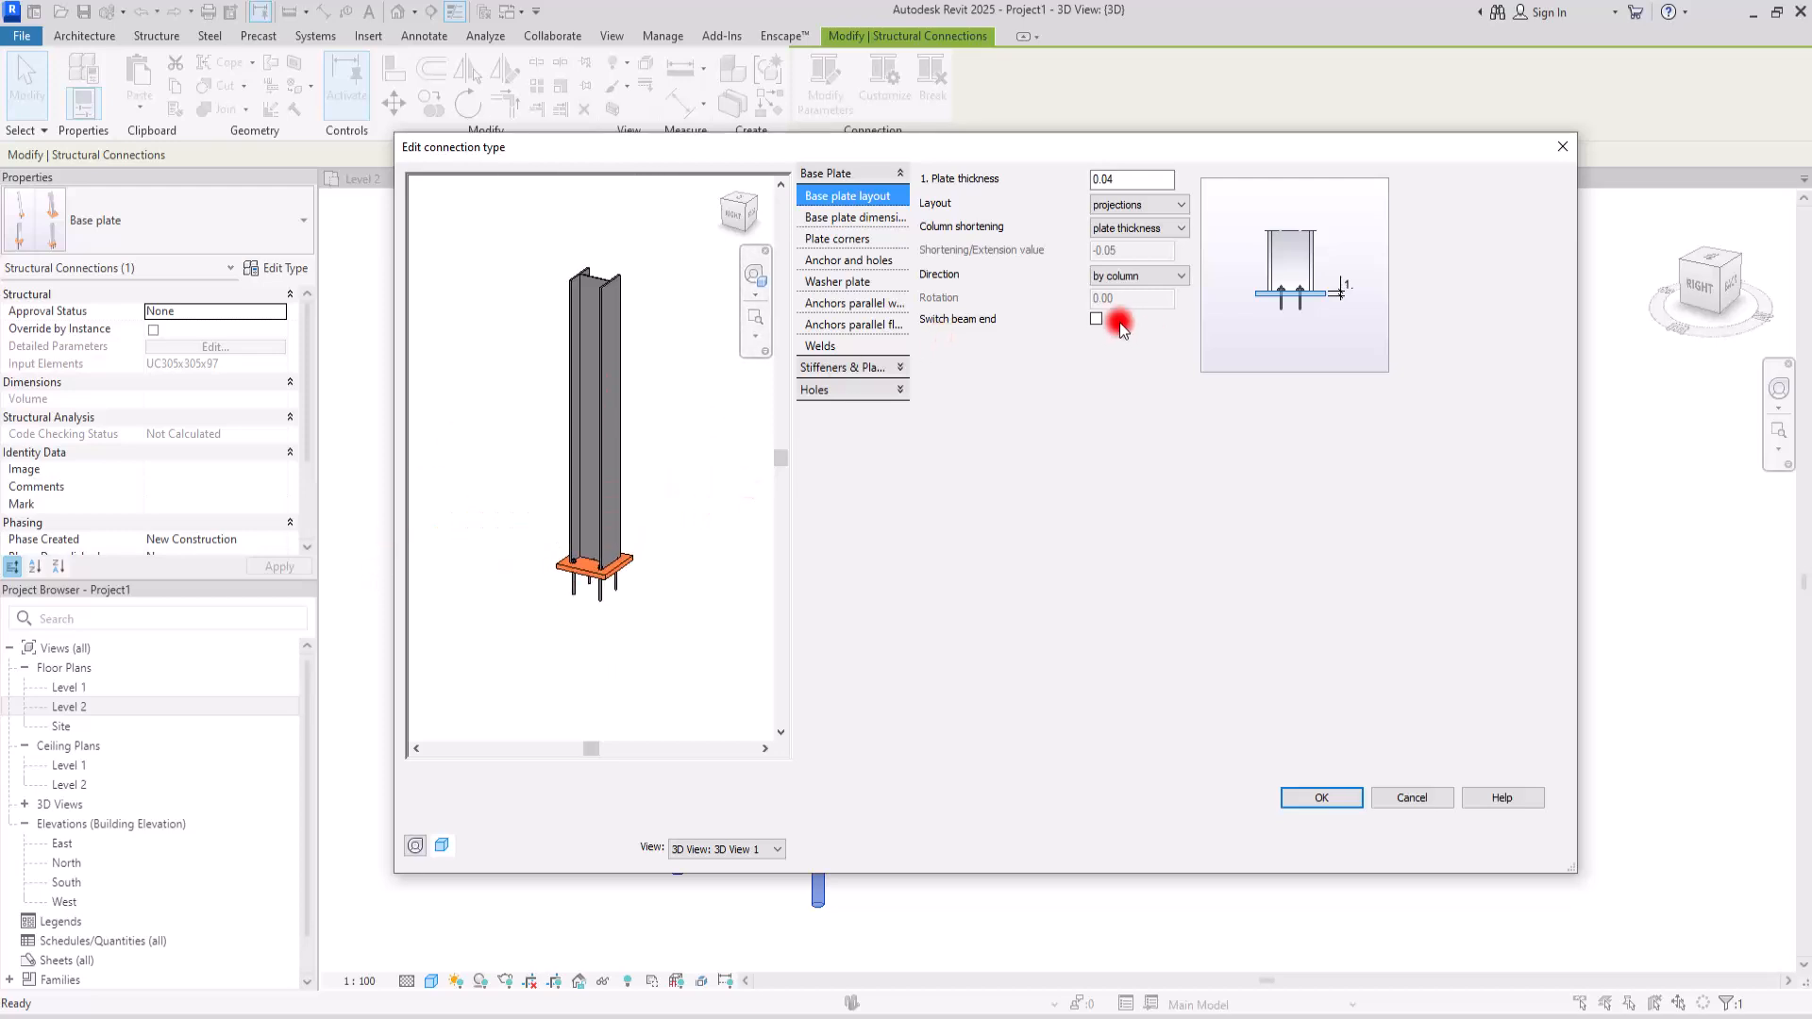
left_click(1097, 321)
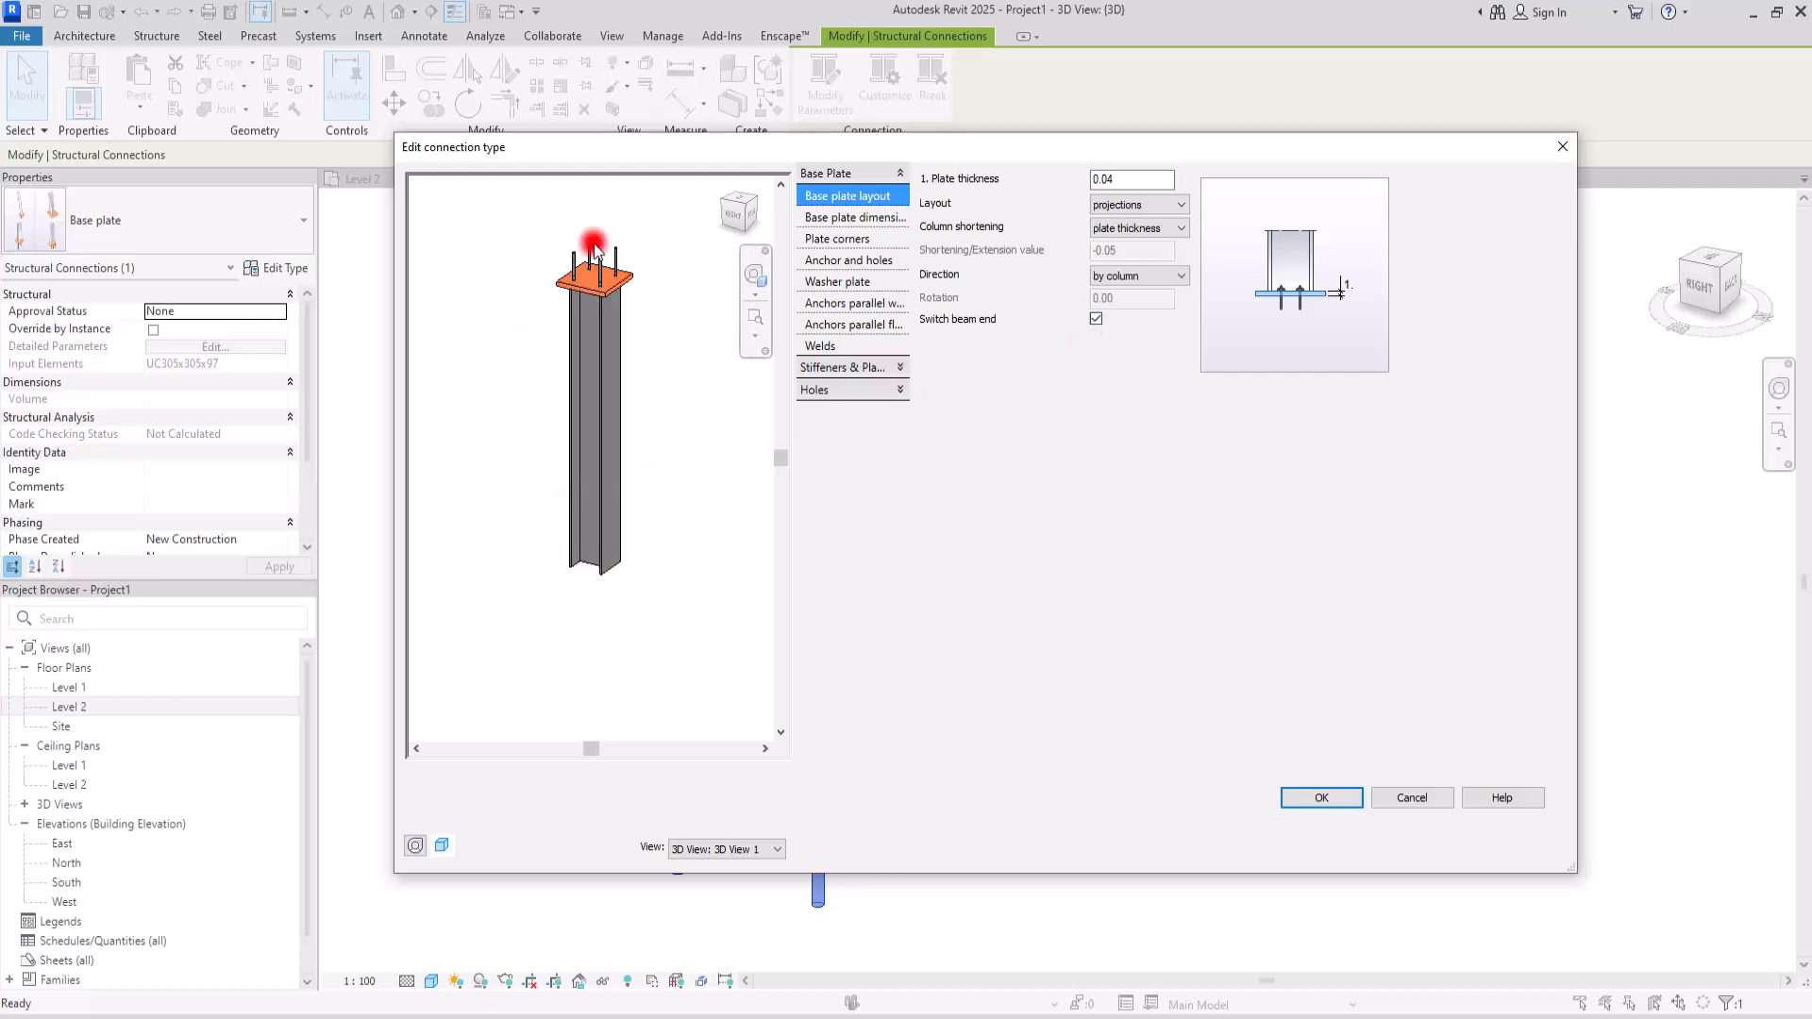
- Turn off switching the beam end, and set the equal base plate projections to 0.10 while viewing the plate in plan
scroll(585, 275, "up", 3)
left_click(1097, 319)
left_click(851, 222)
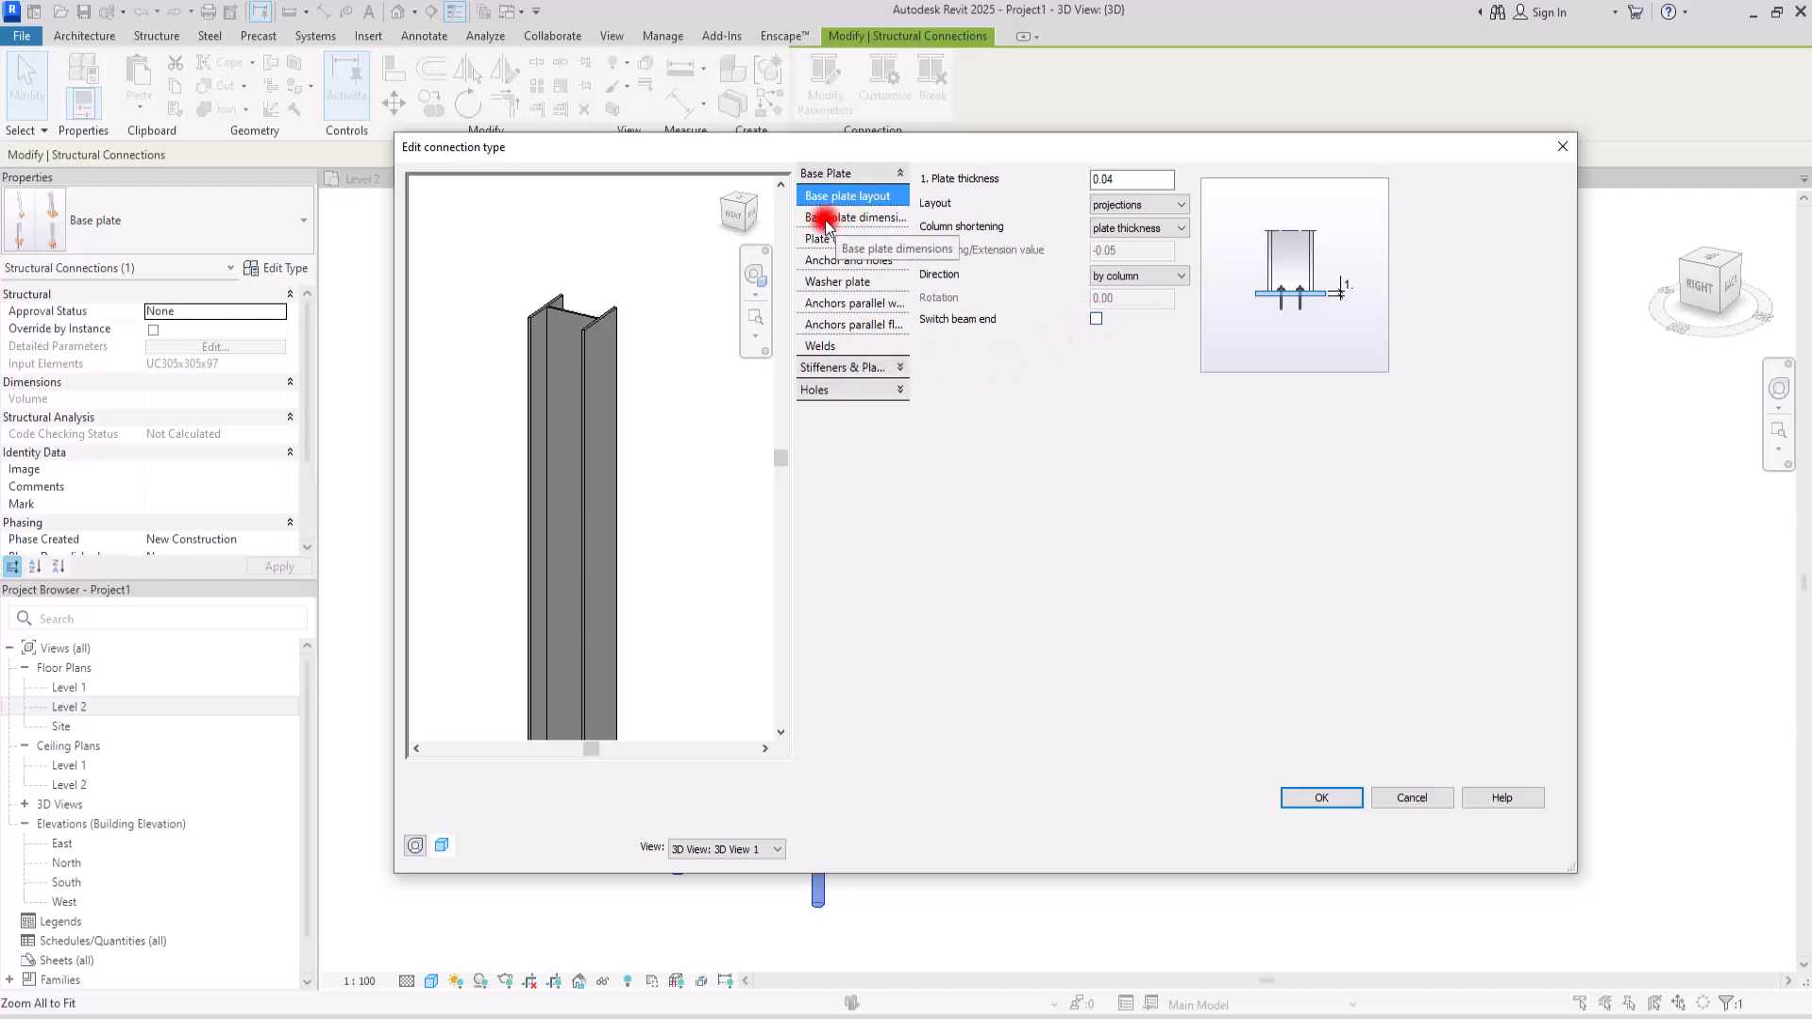
left_click(827, 224)
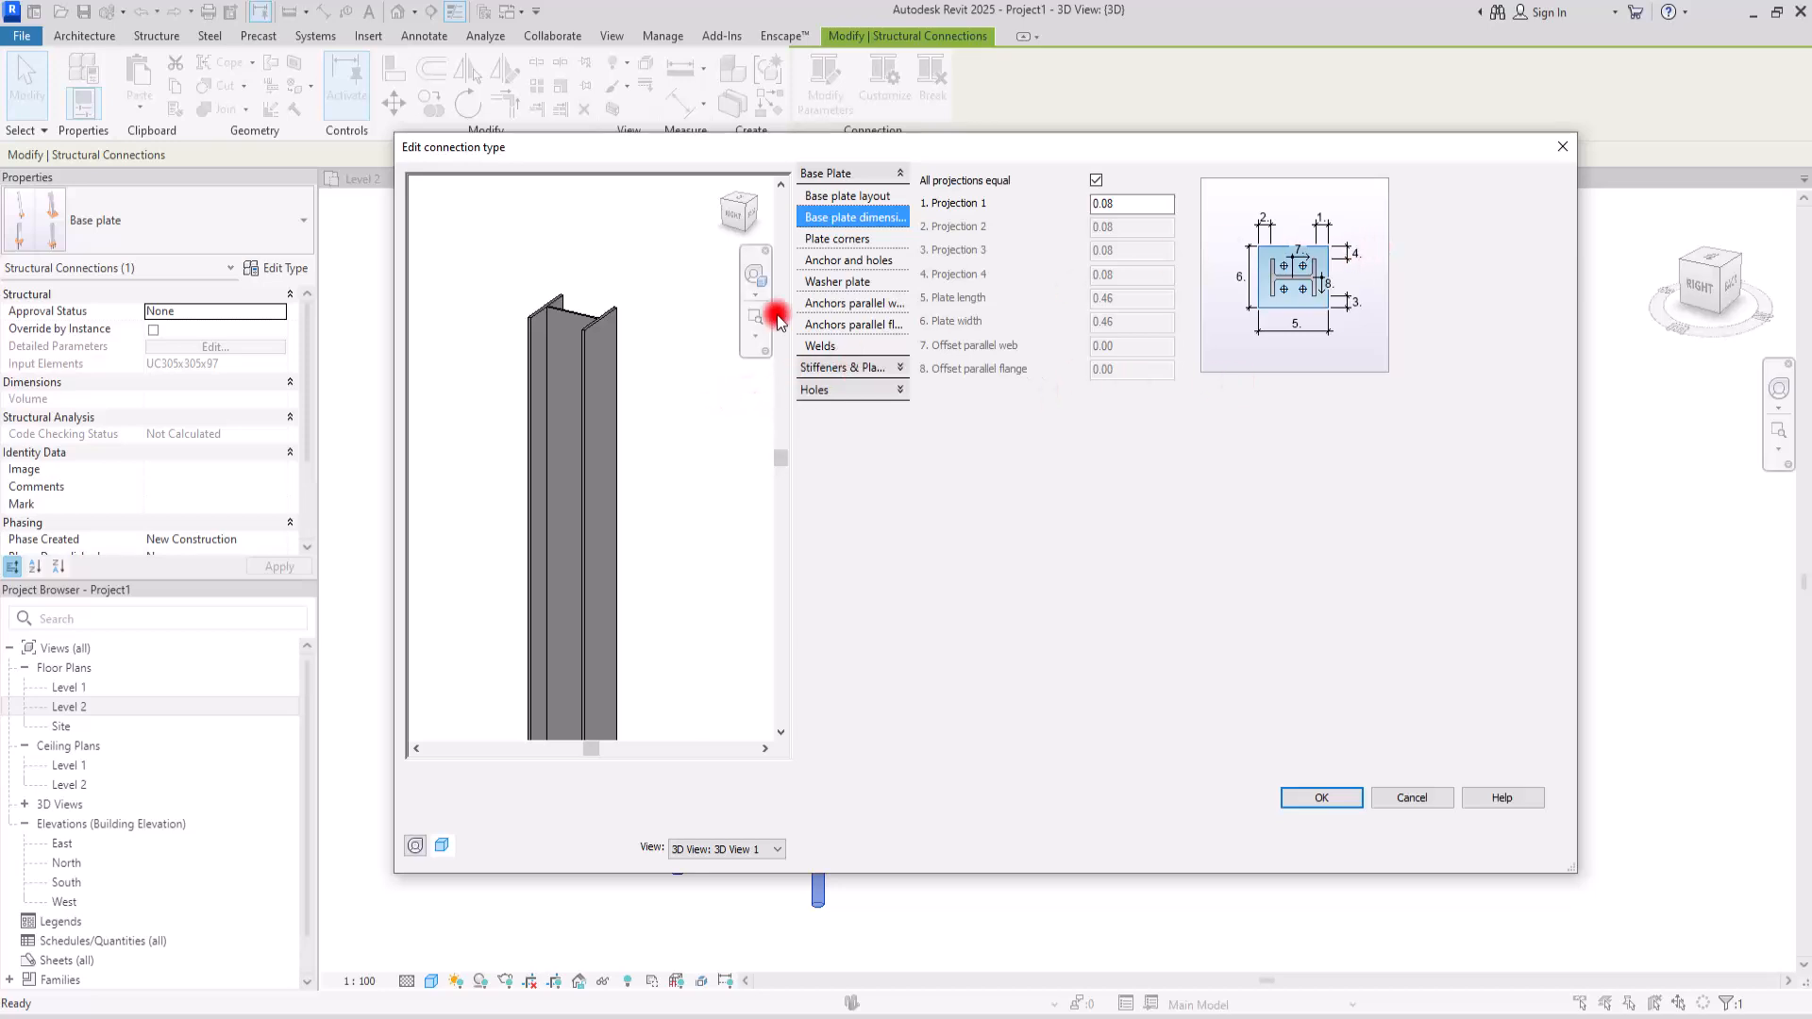
left_click(742, 204)
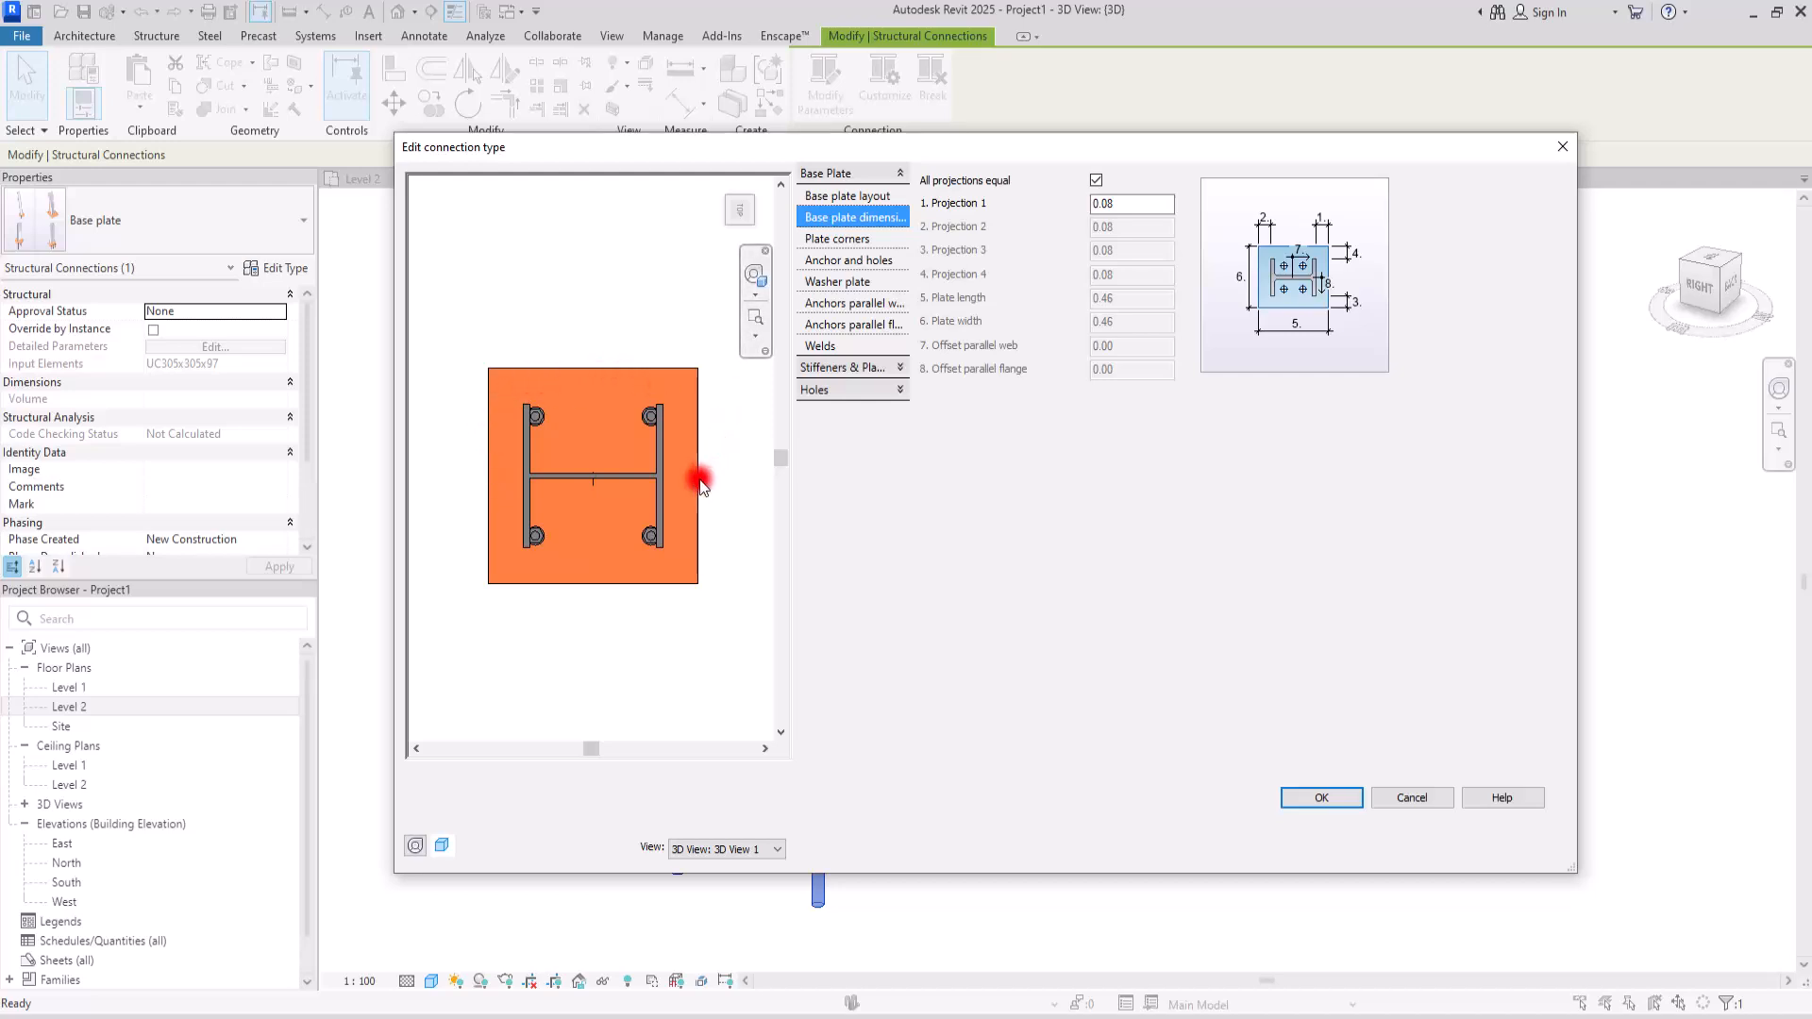
left_click(1108, 203)
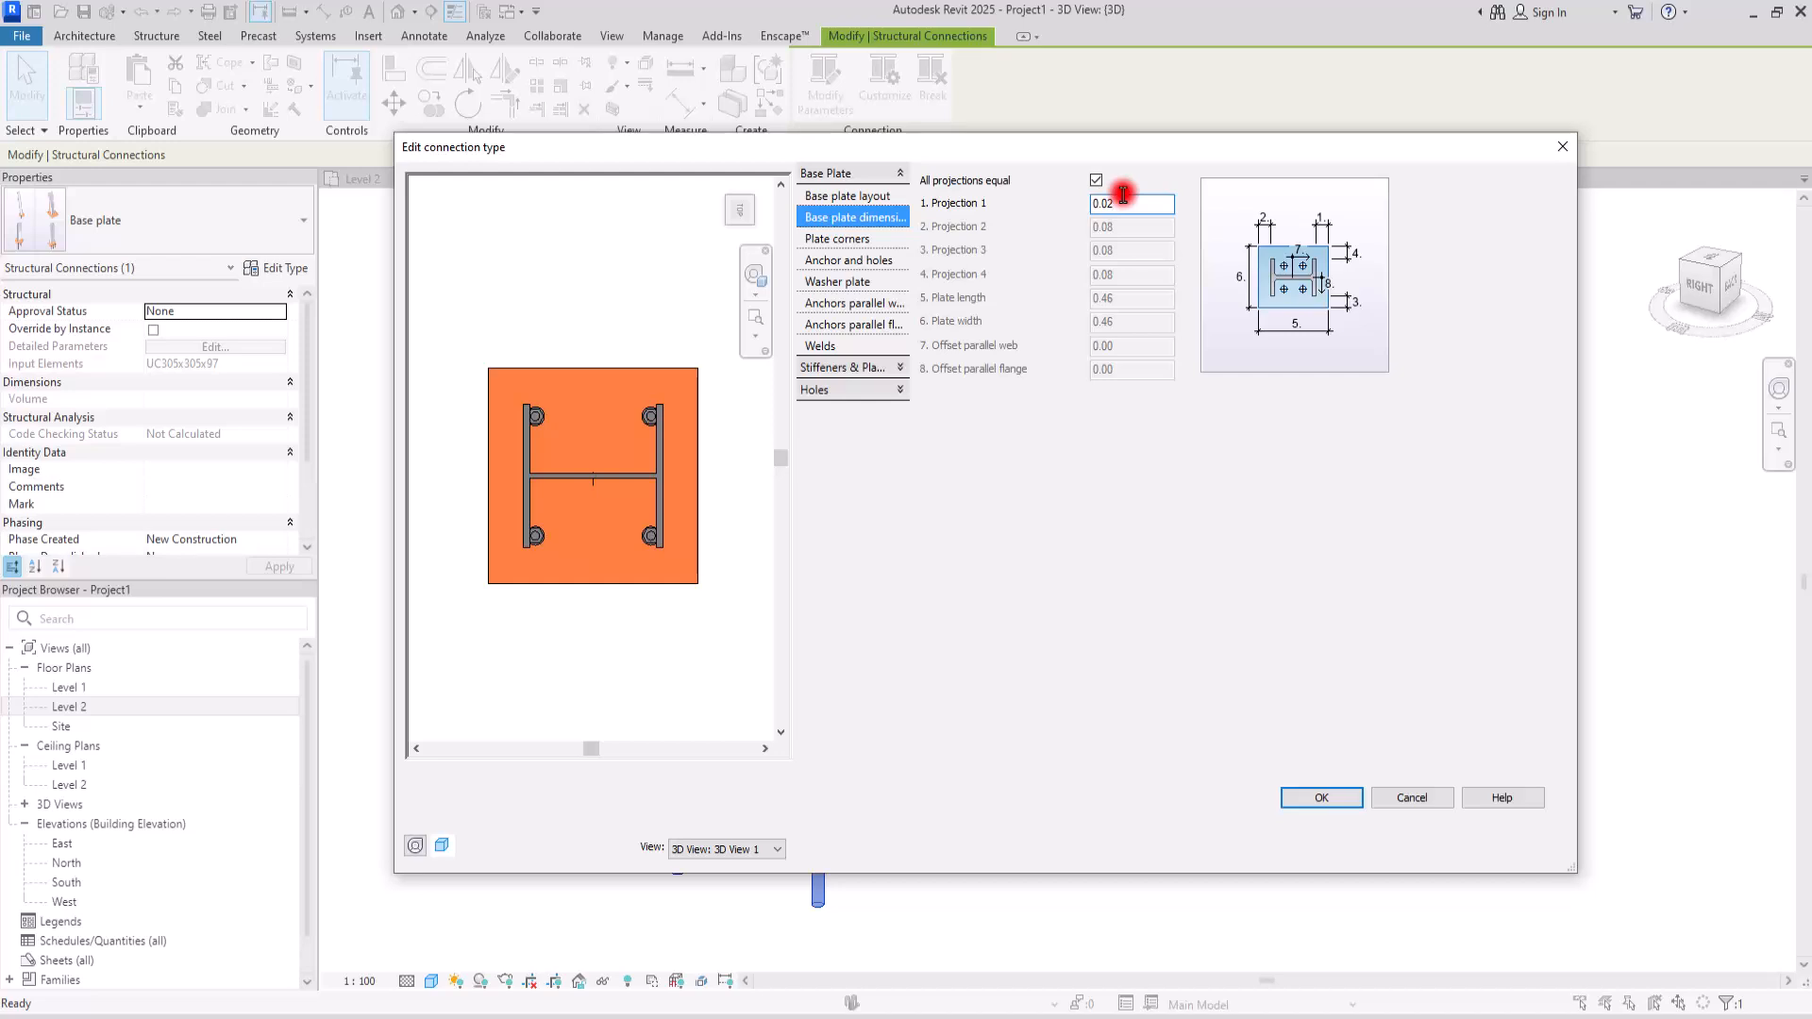
key("Return")
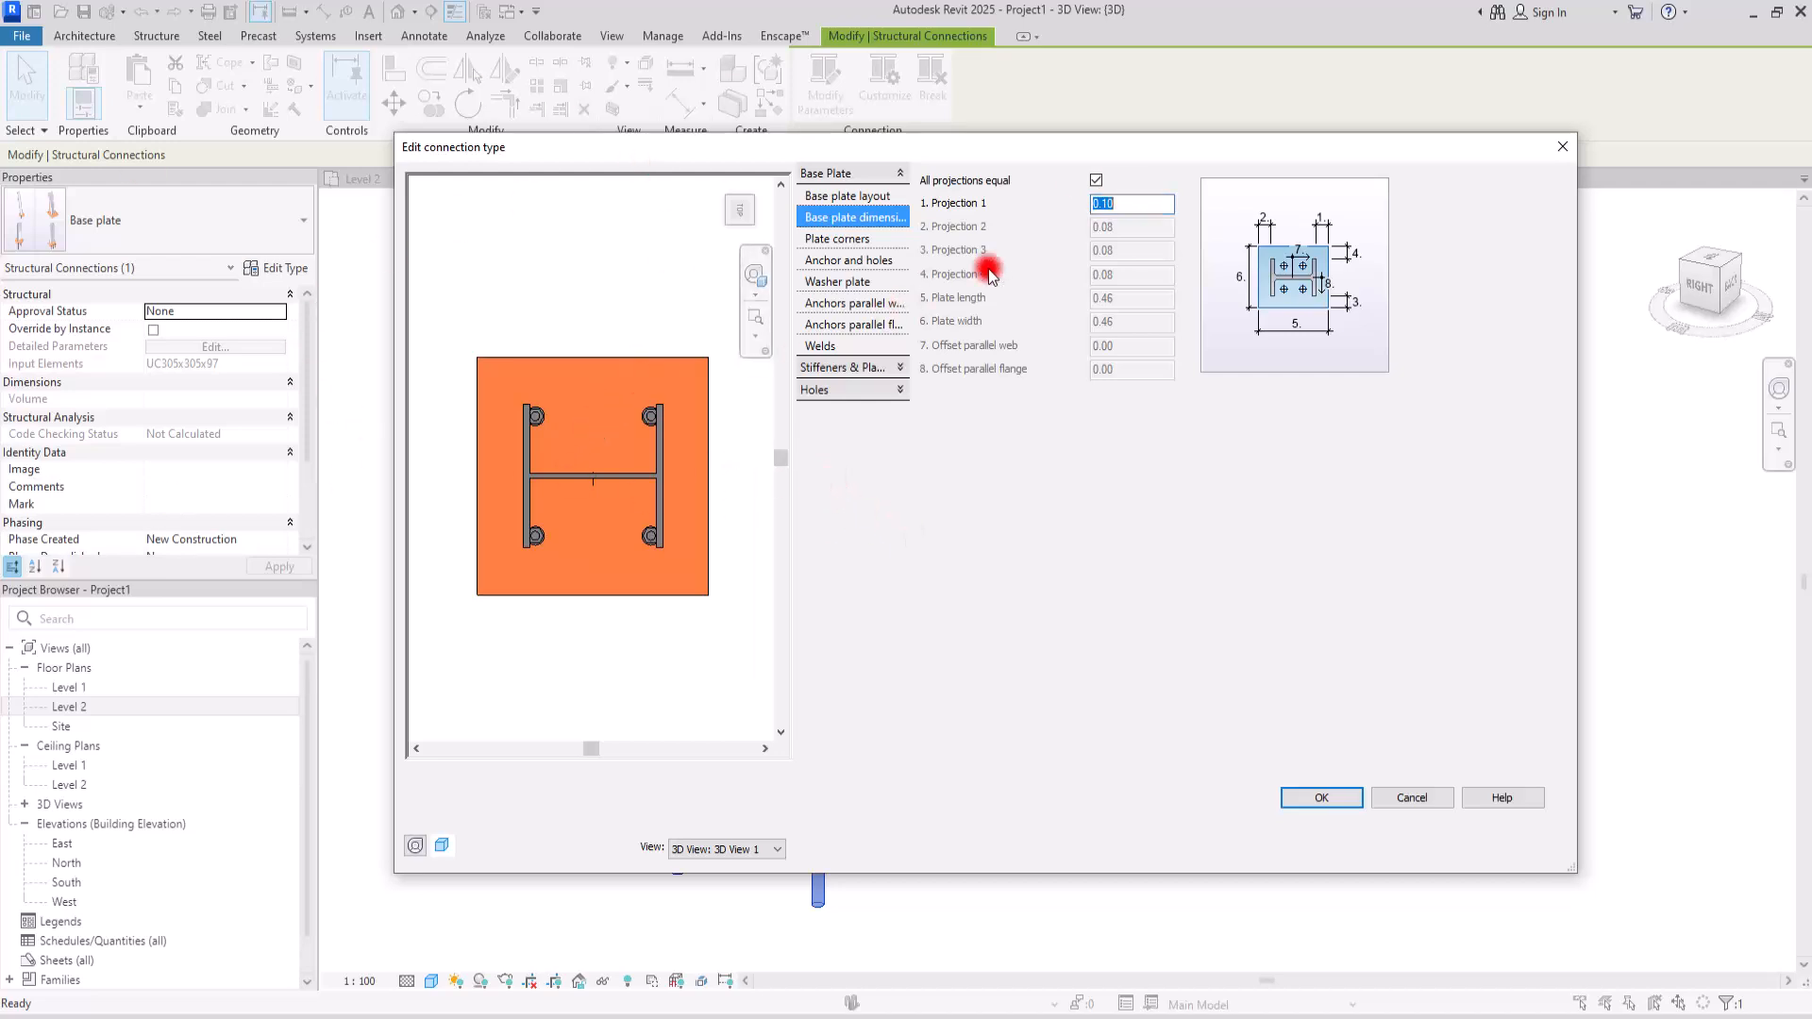
- Try unequal projections with Projection 2 at 0.20, and restore equal projections with Projection 1 at 0.12
left_click(1096, 179)
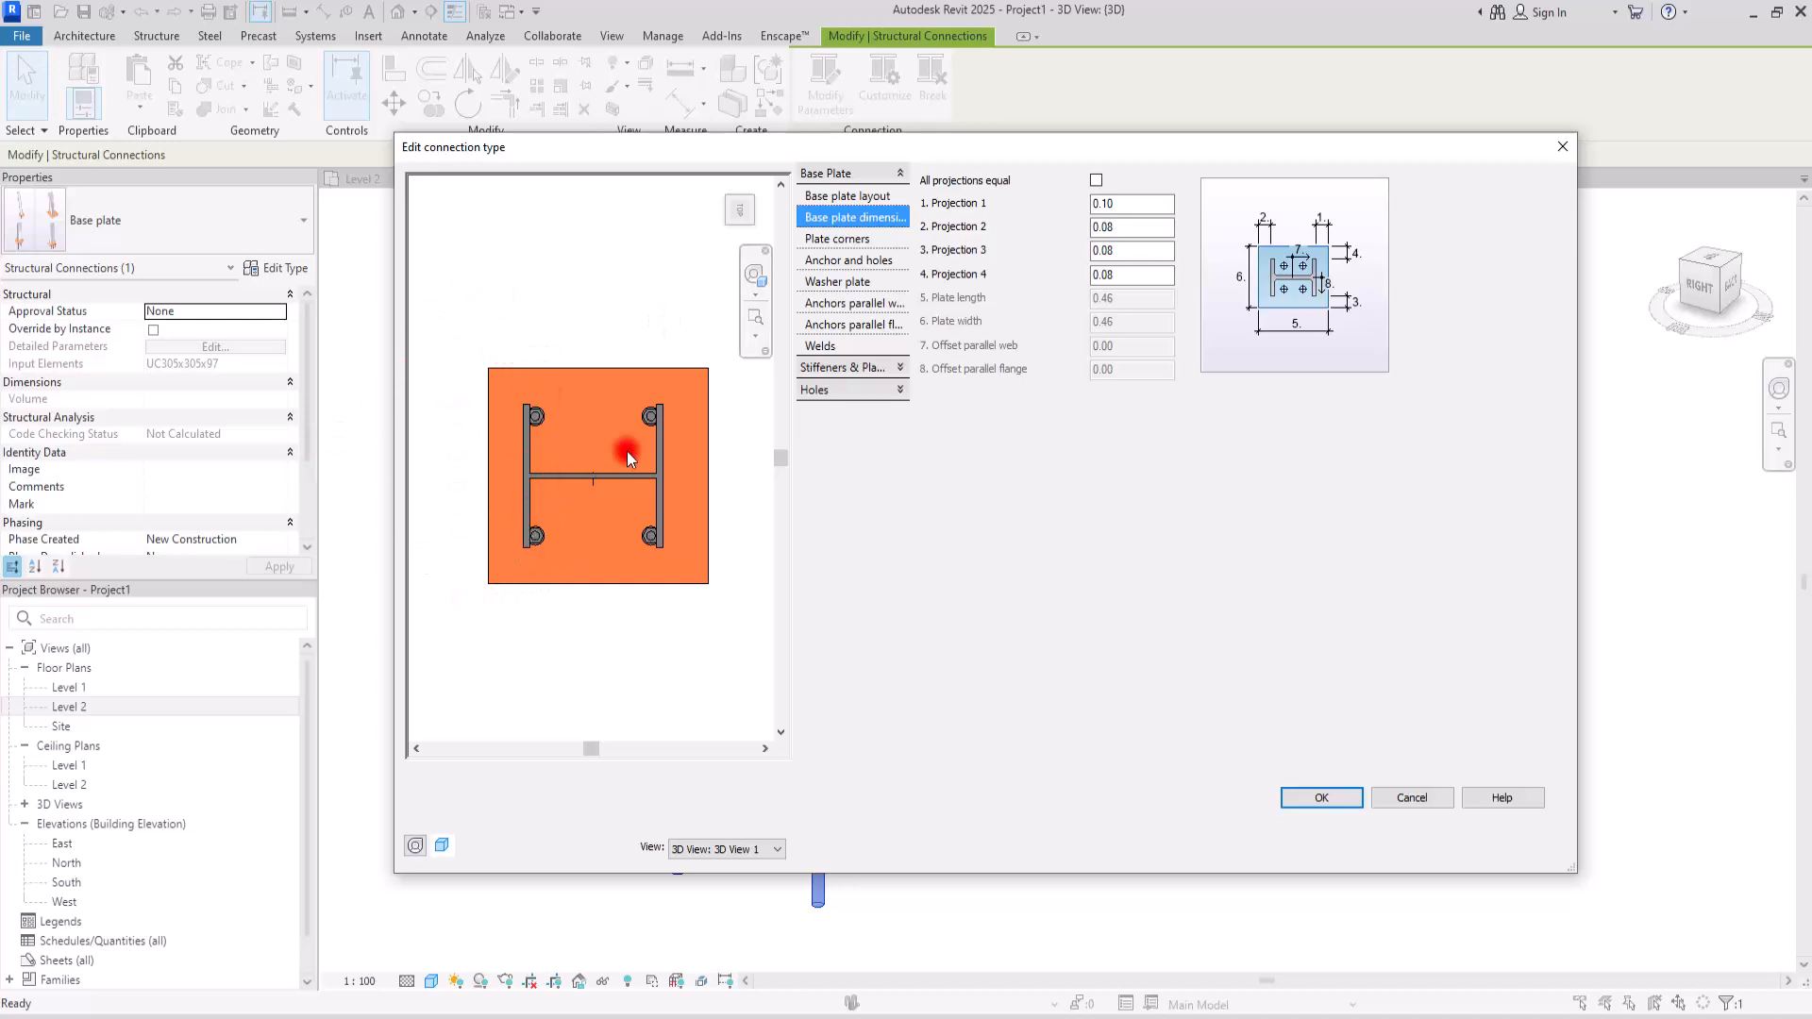
left_click(1100, 231)
left_click_drag(1108, 231, 1157, 229)
type("2")
key("Return")
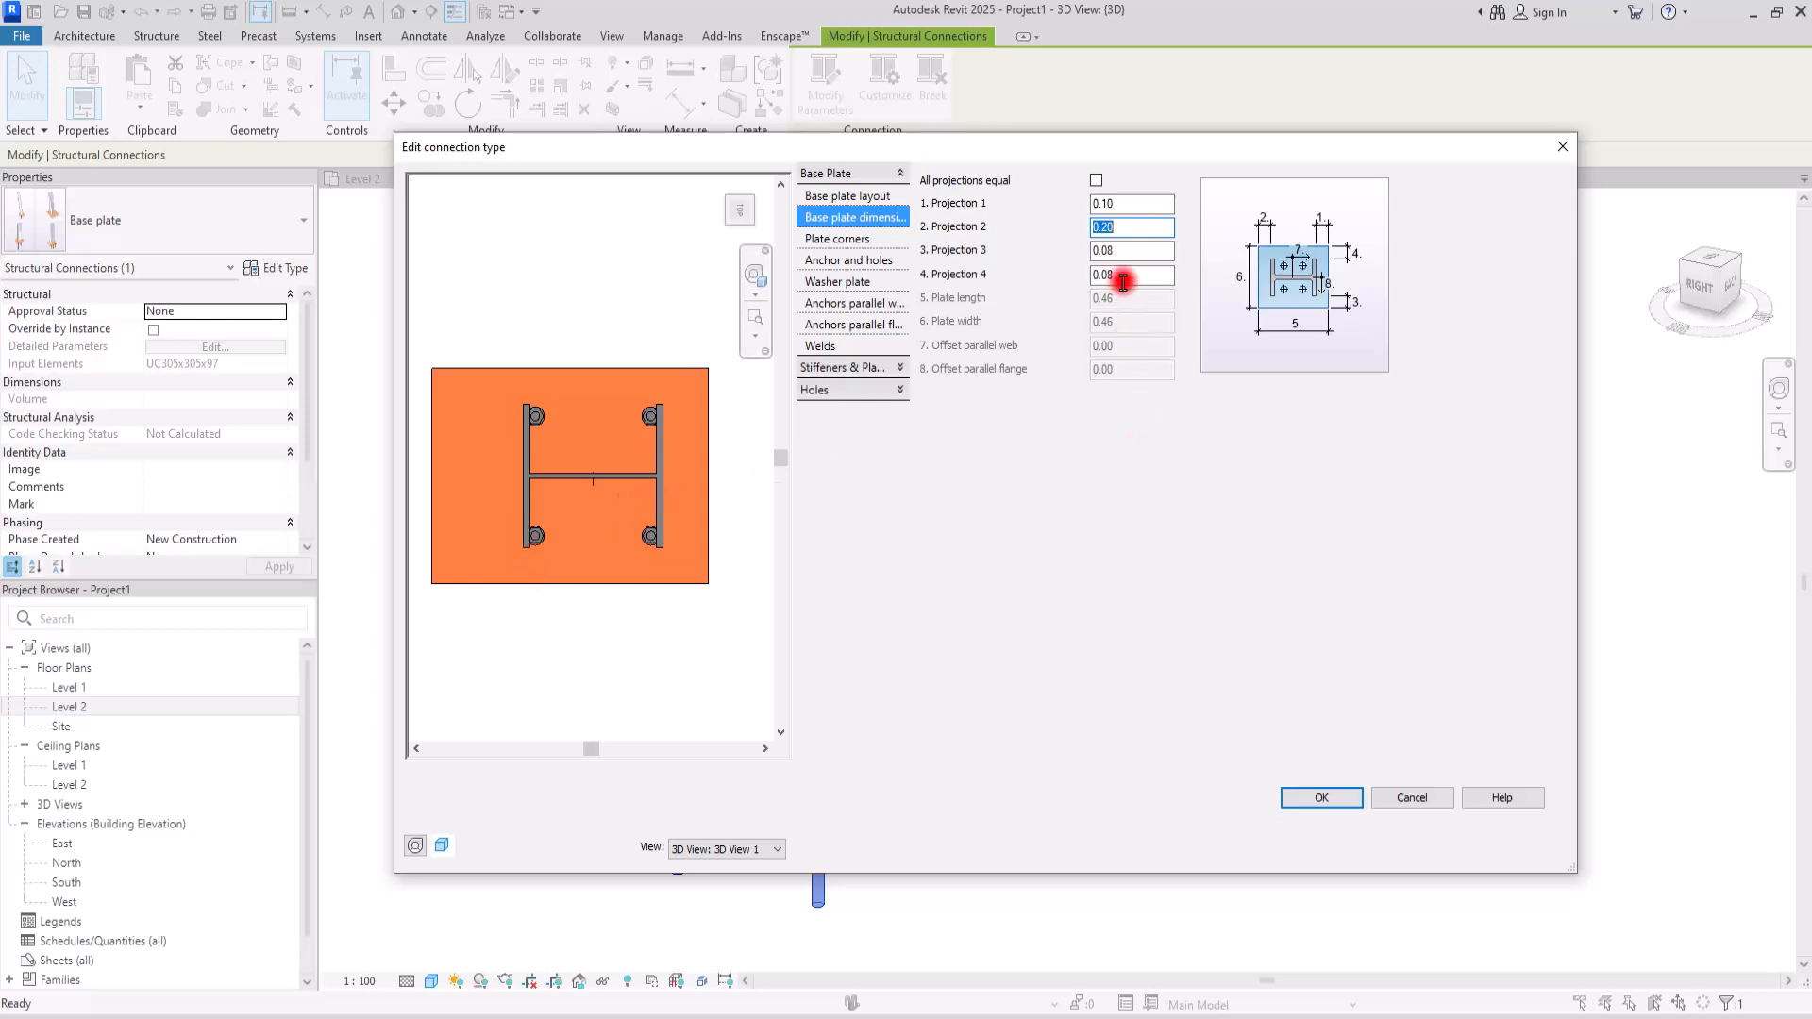
left_click(1097, 179)
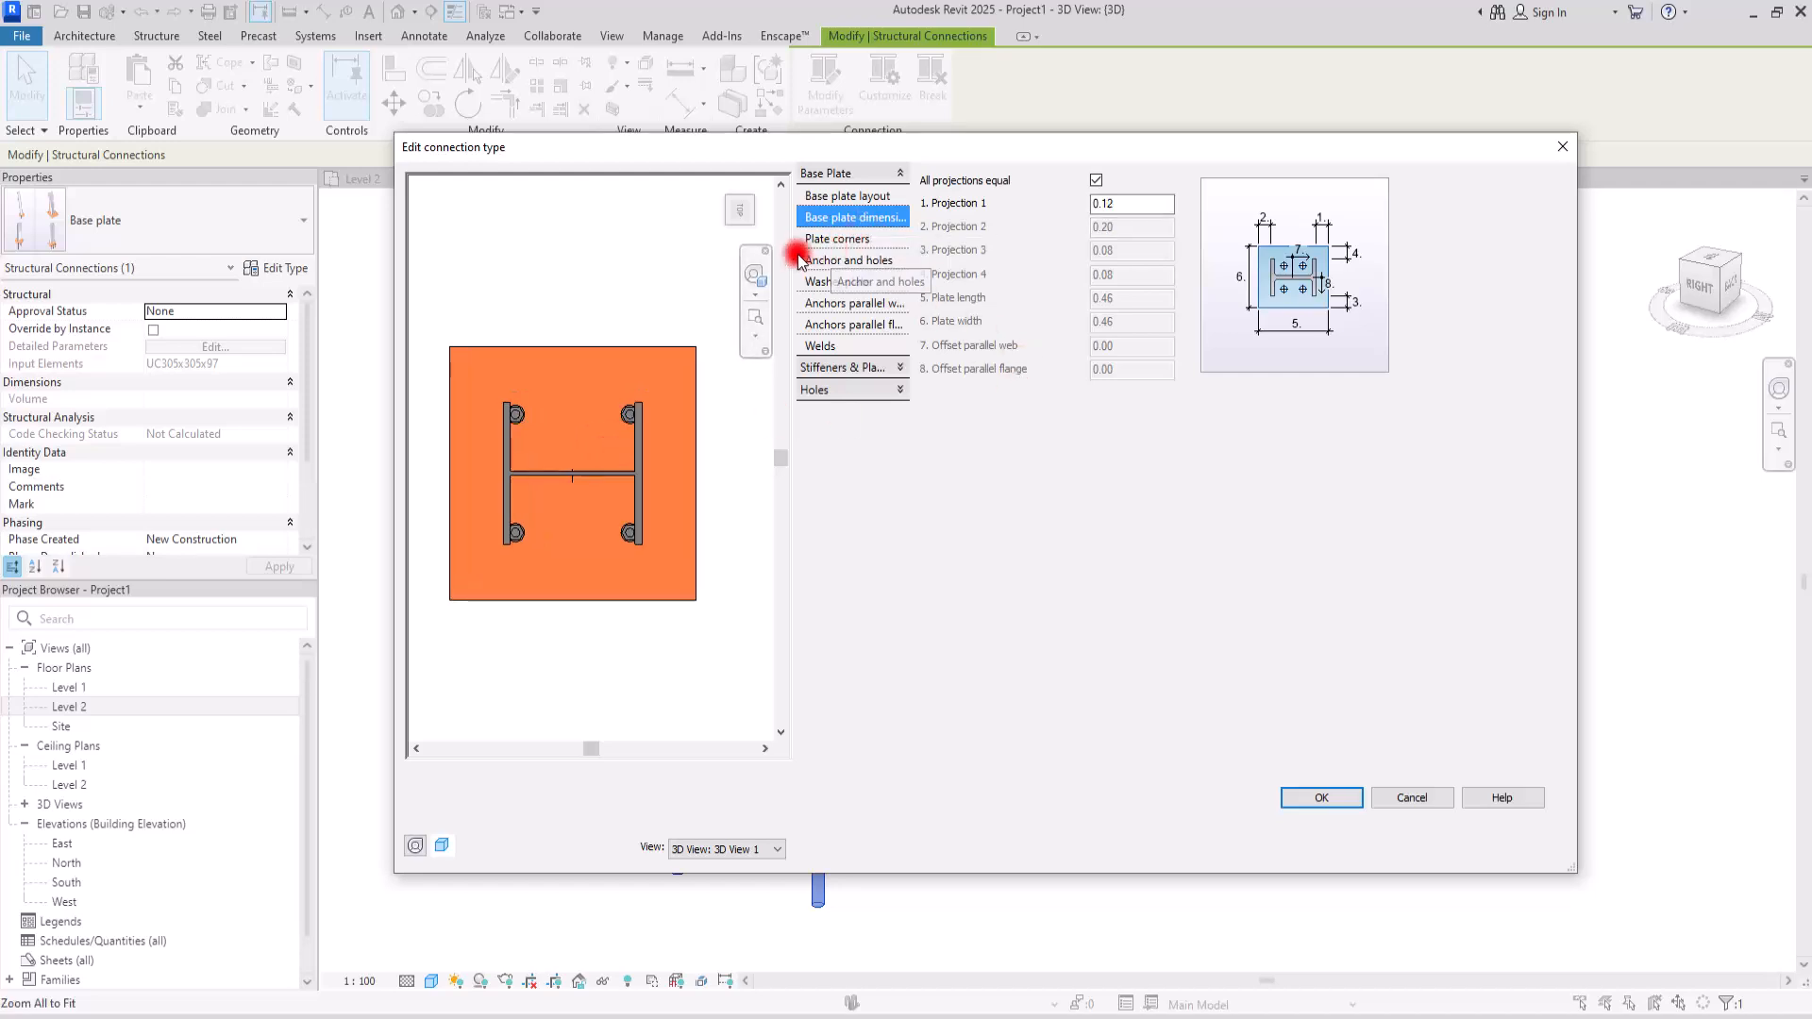
- Set the plate corner shapes to fillet for corner 1, cut for corner 2 and convex for corner 3
left_click(887, 242)
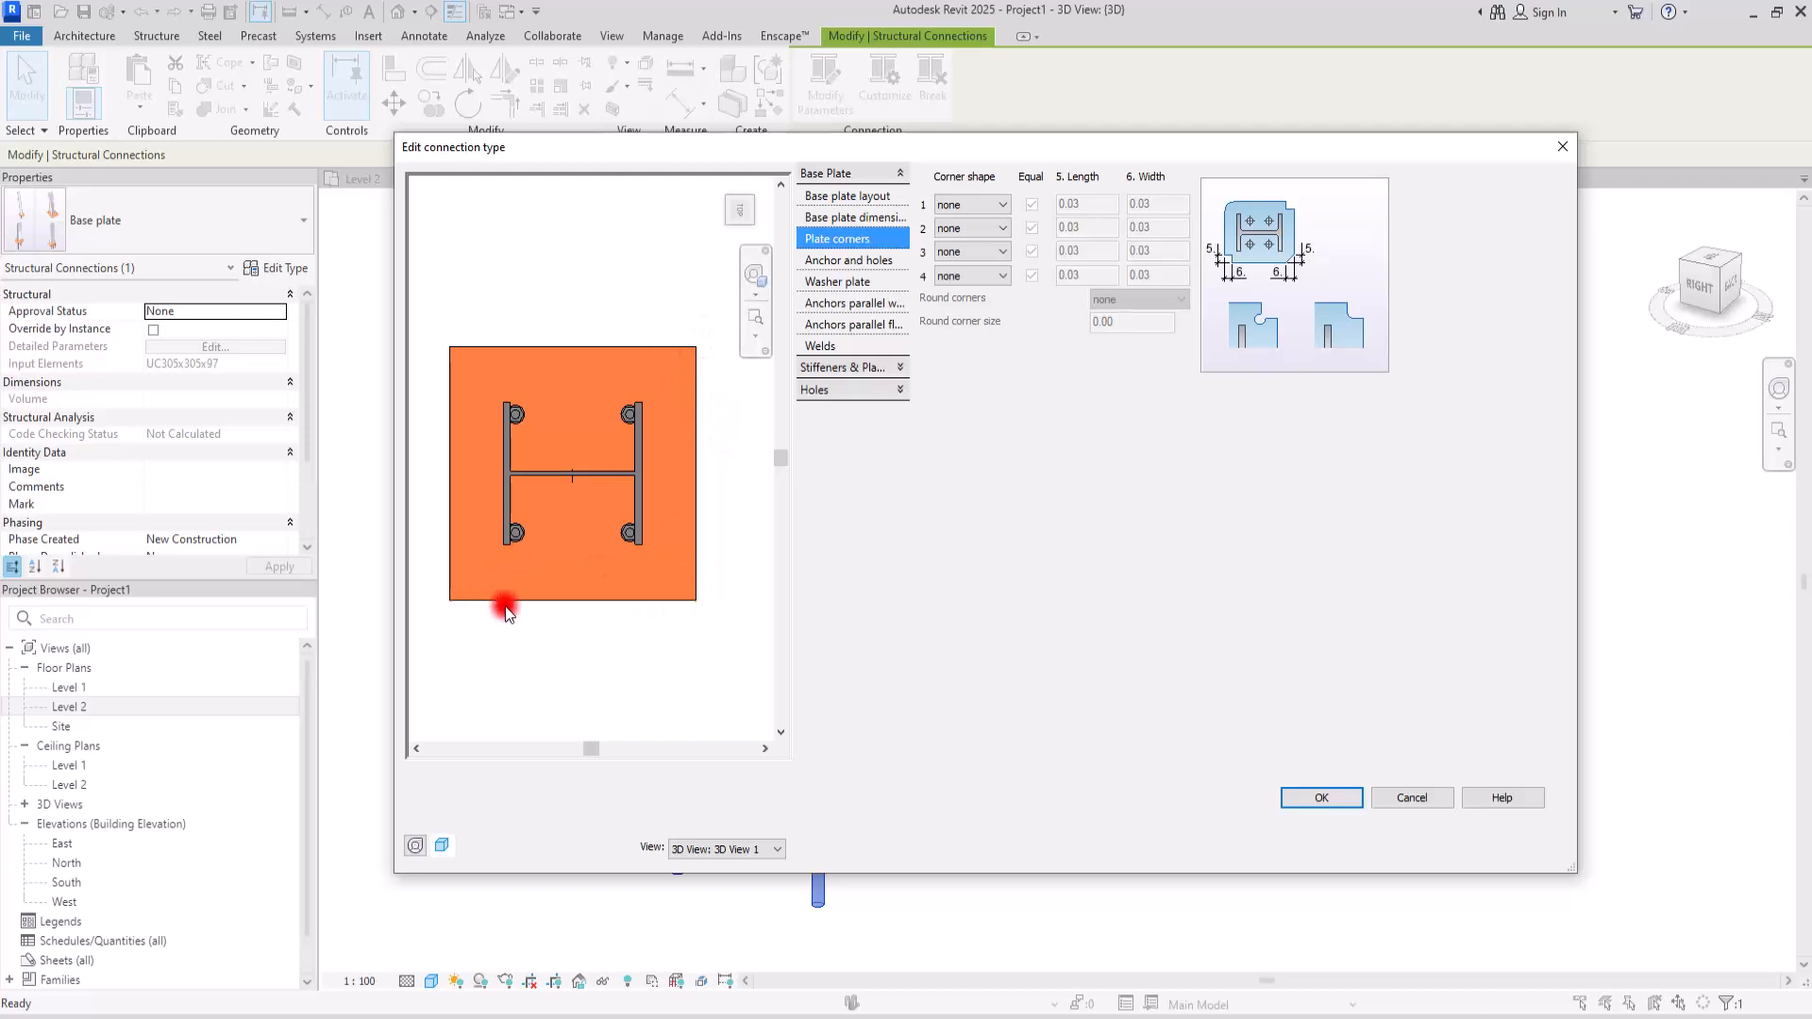
left_click(972, 205)
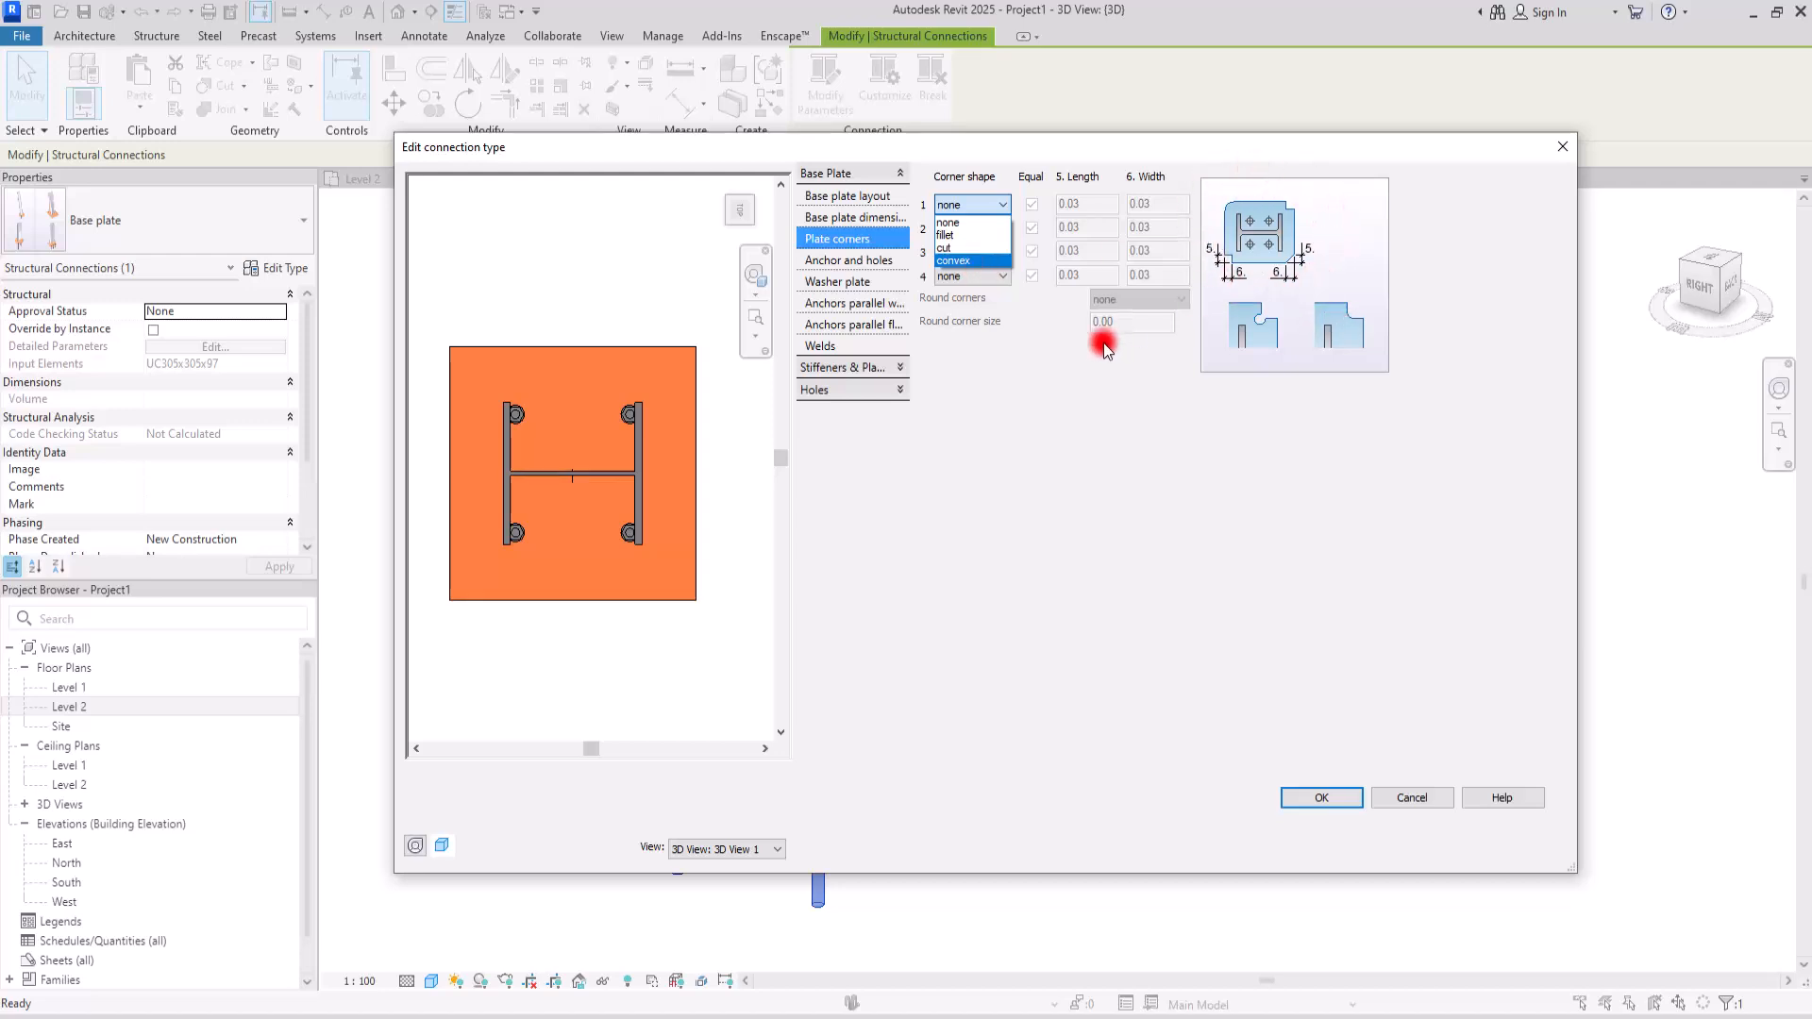
left_click(980, 234)
left_click(986, 231)
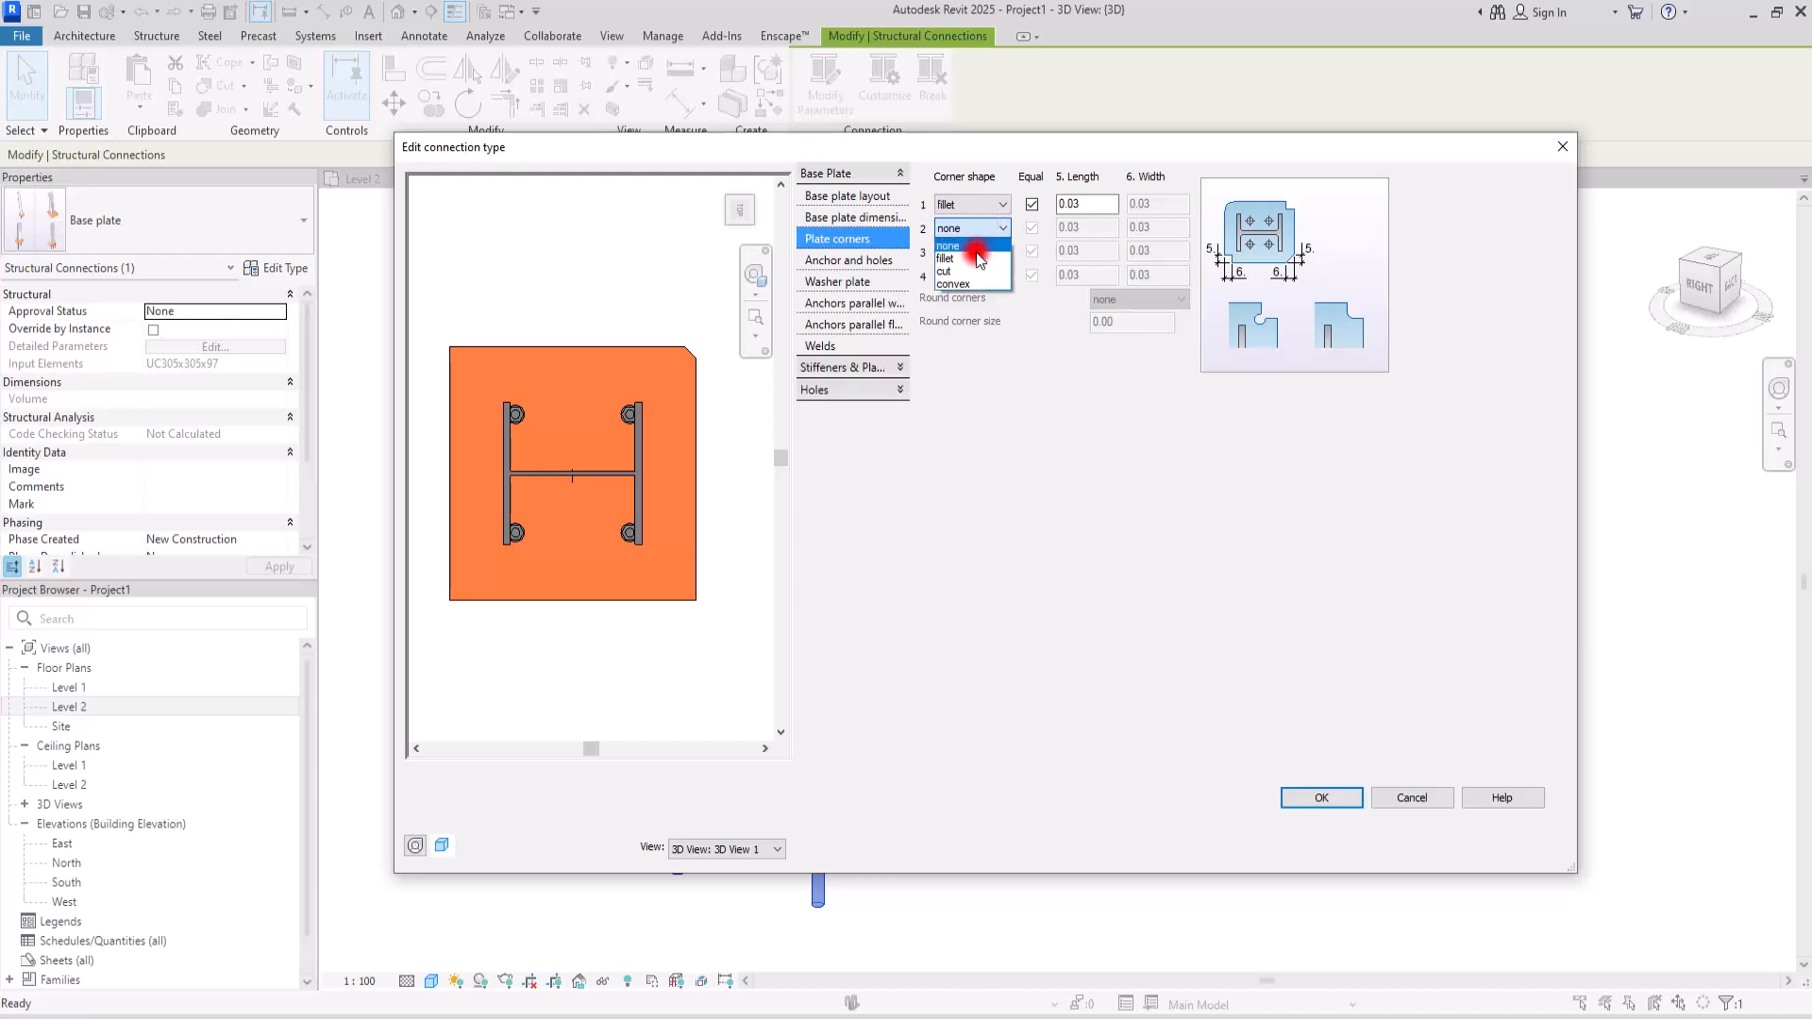
left_click(973, 268)
left_click(972, 251)
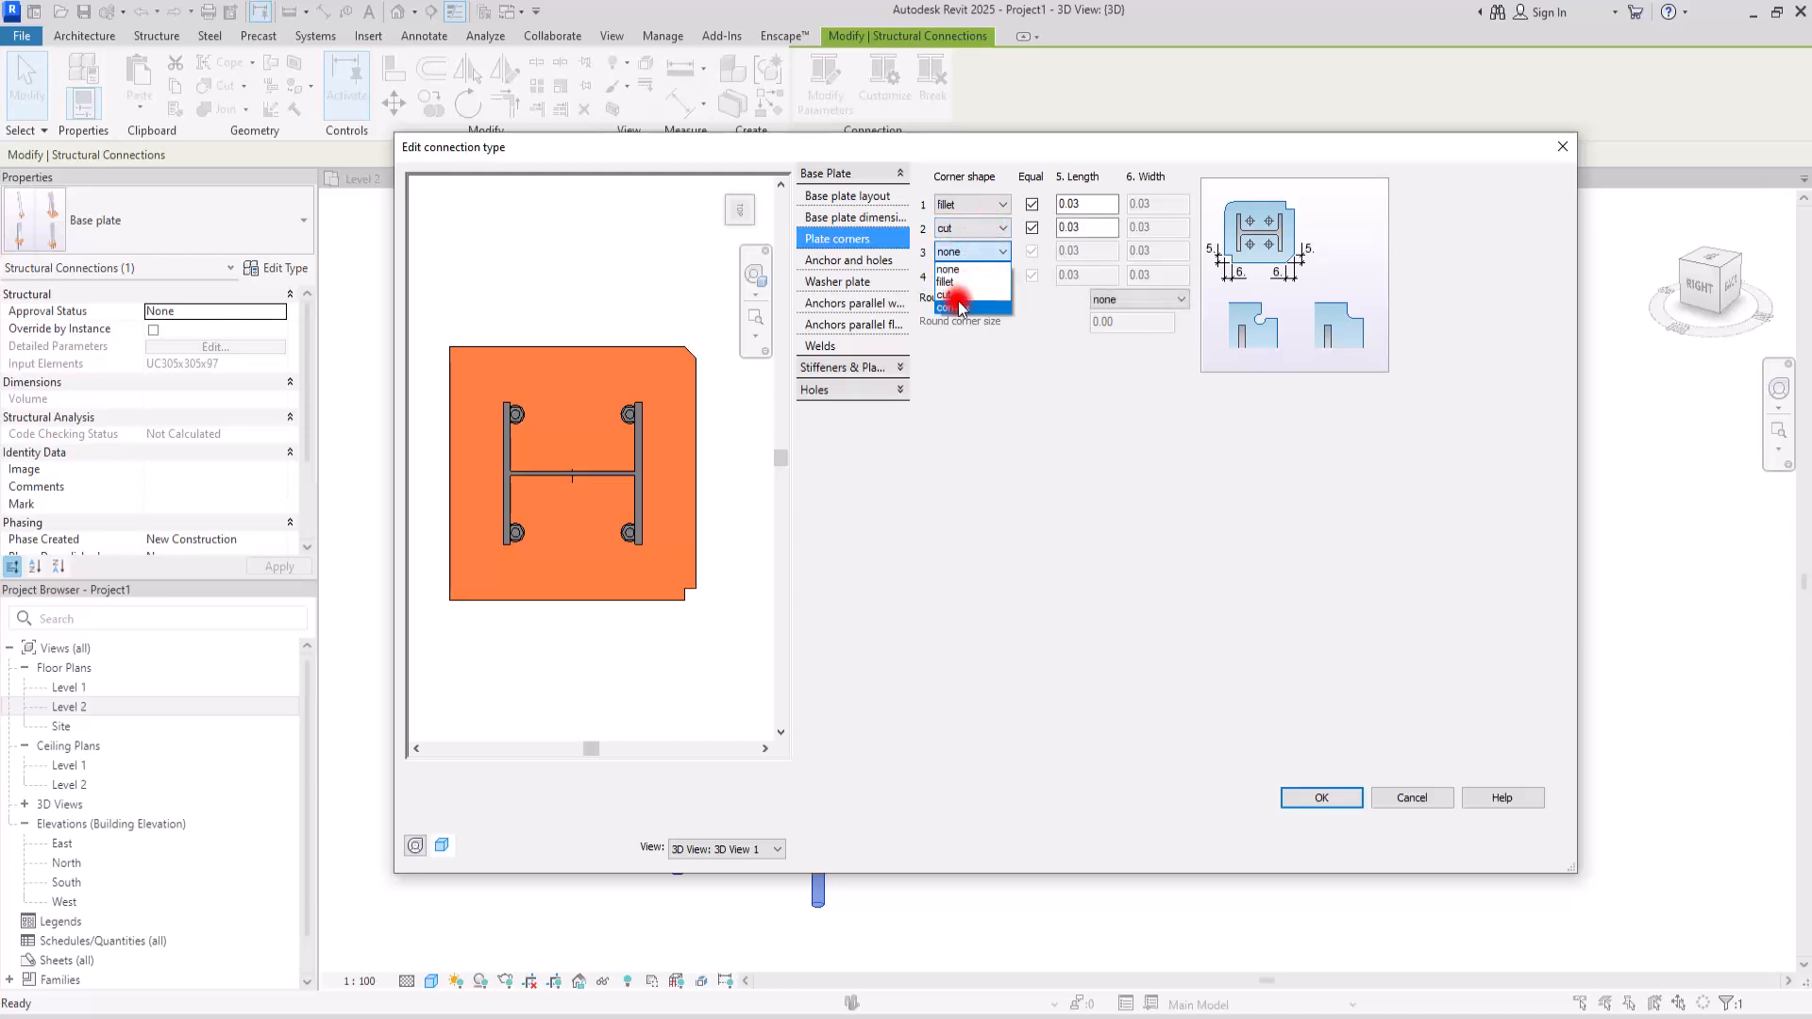
left_click(958, 308)
left_click(972, 276)
left_click(703, 478)
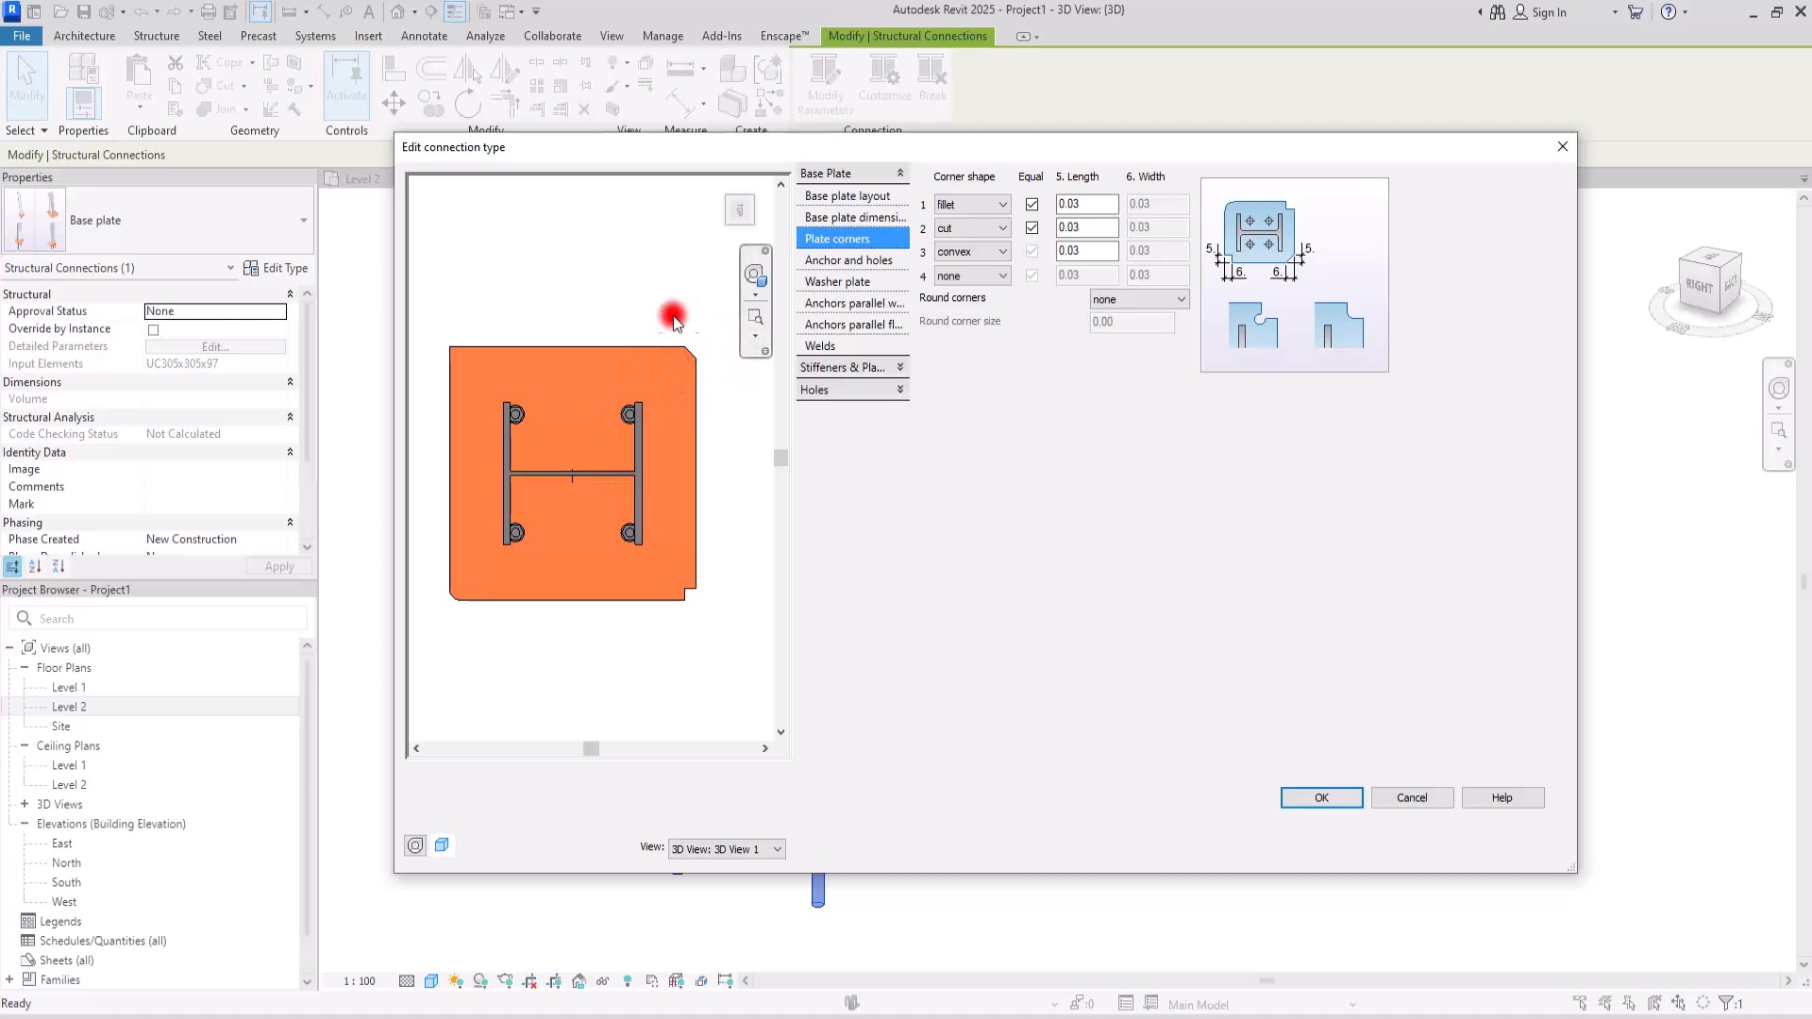
- Make the corner 1 fillet unequal and set its width to 0.05
left_click(1031, 205)
left_click(1153, 202)
left_click_drag(1143, 205, 1173, 202)
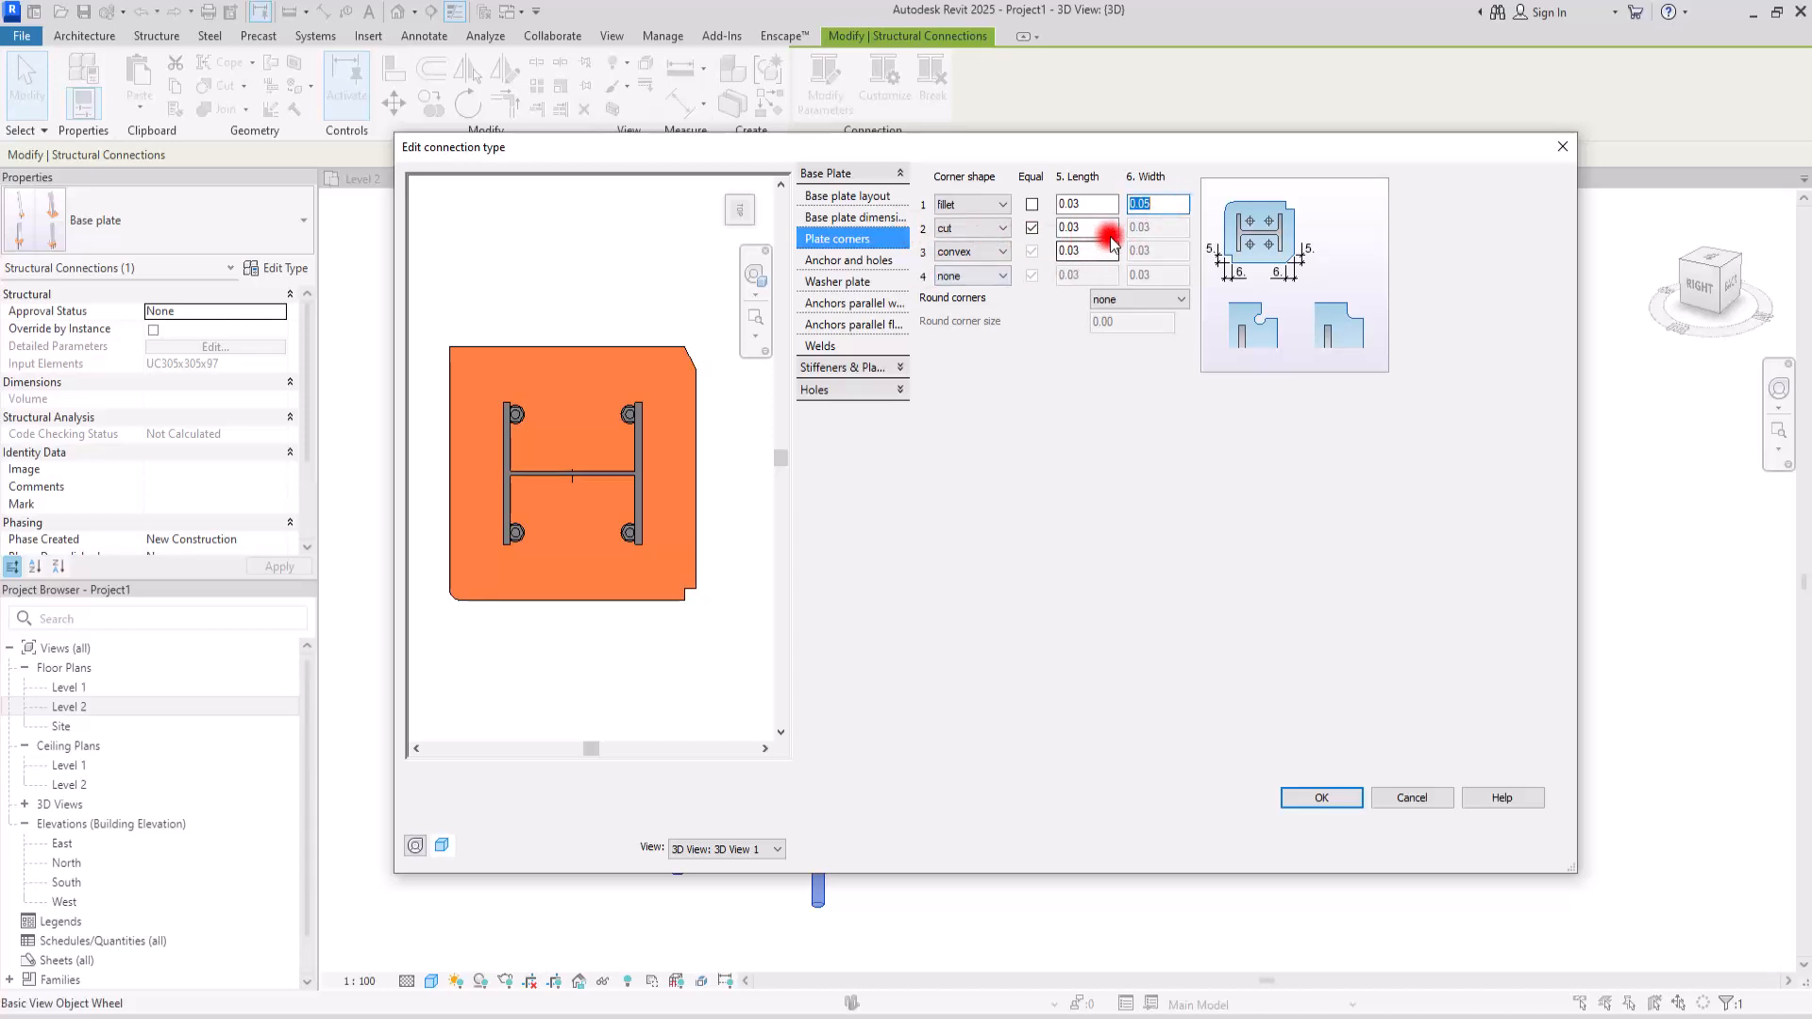
- Set plate corner 4 to fillet with a length of 0.05
left_click(972, 276)
left_click(947, 307)
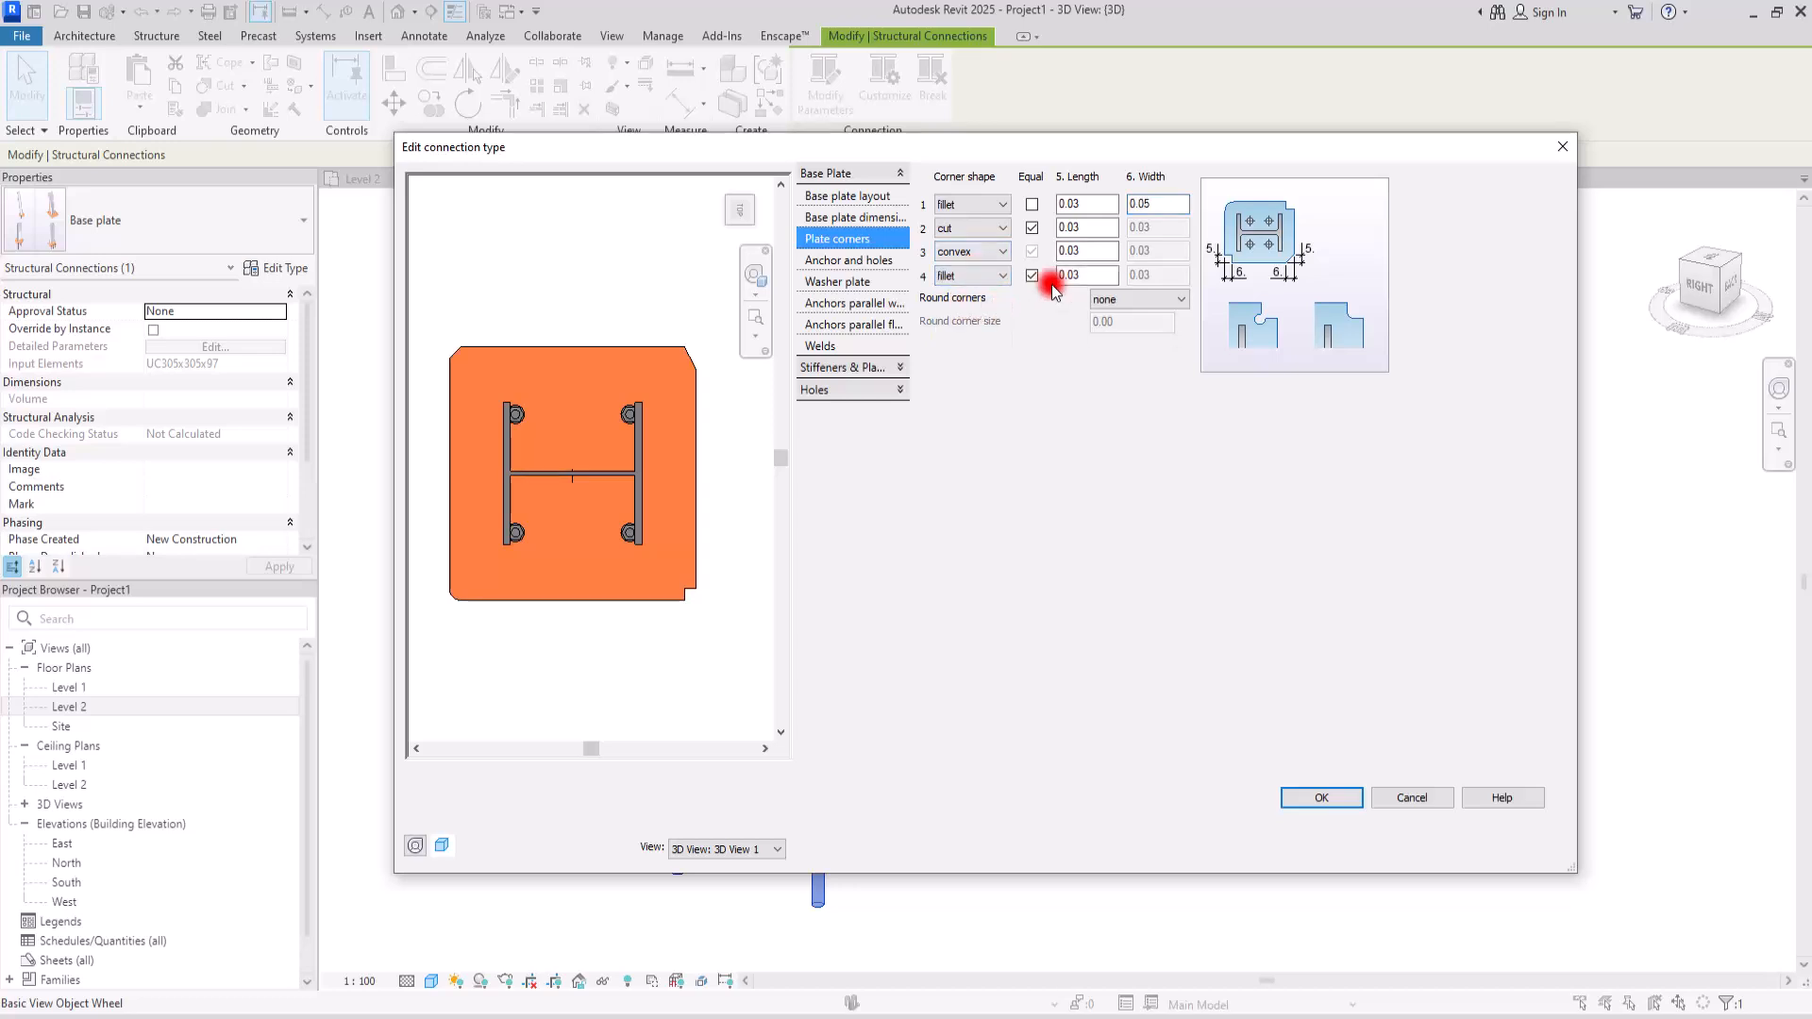
left_click(1062, 275)
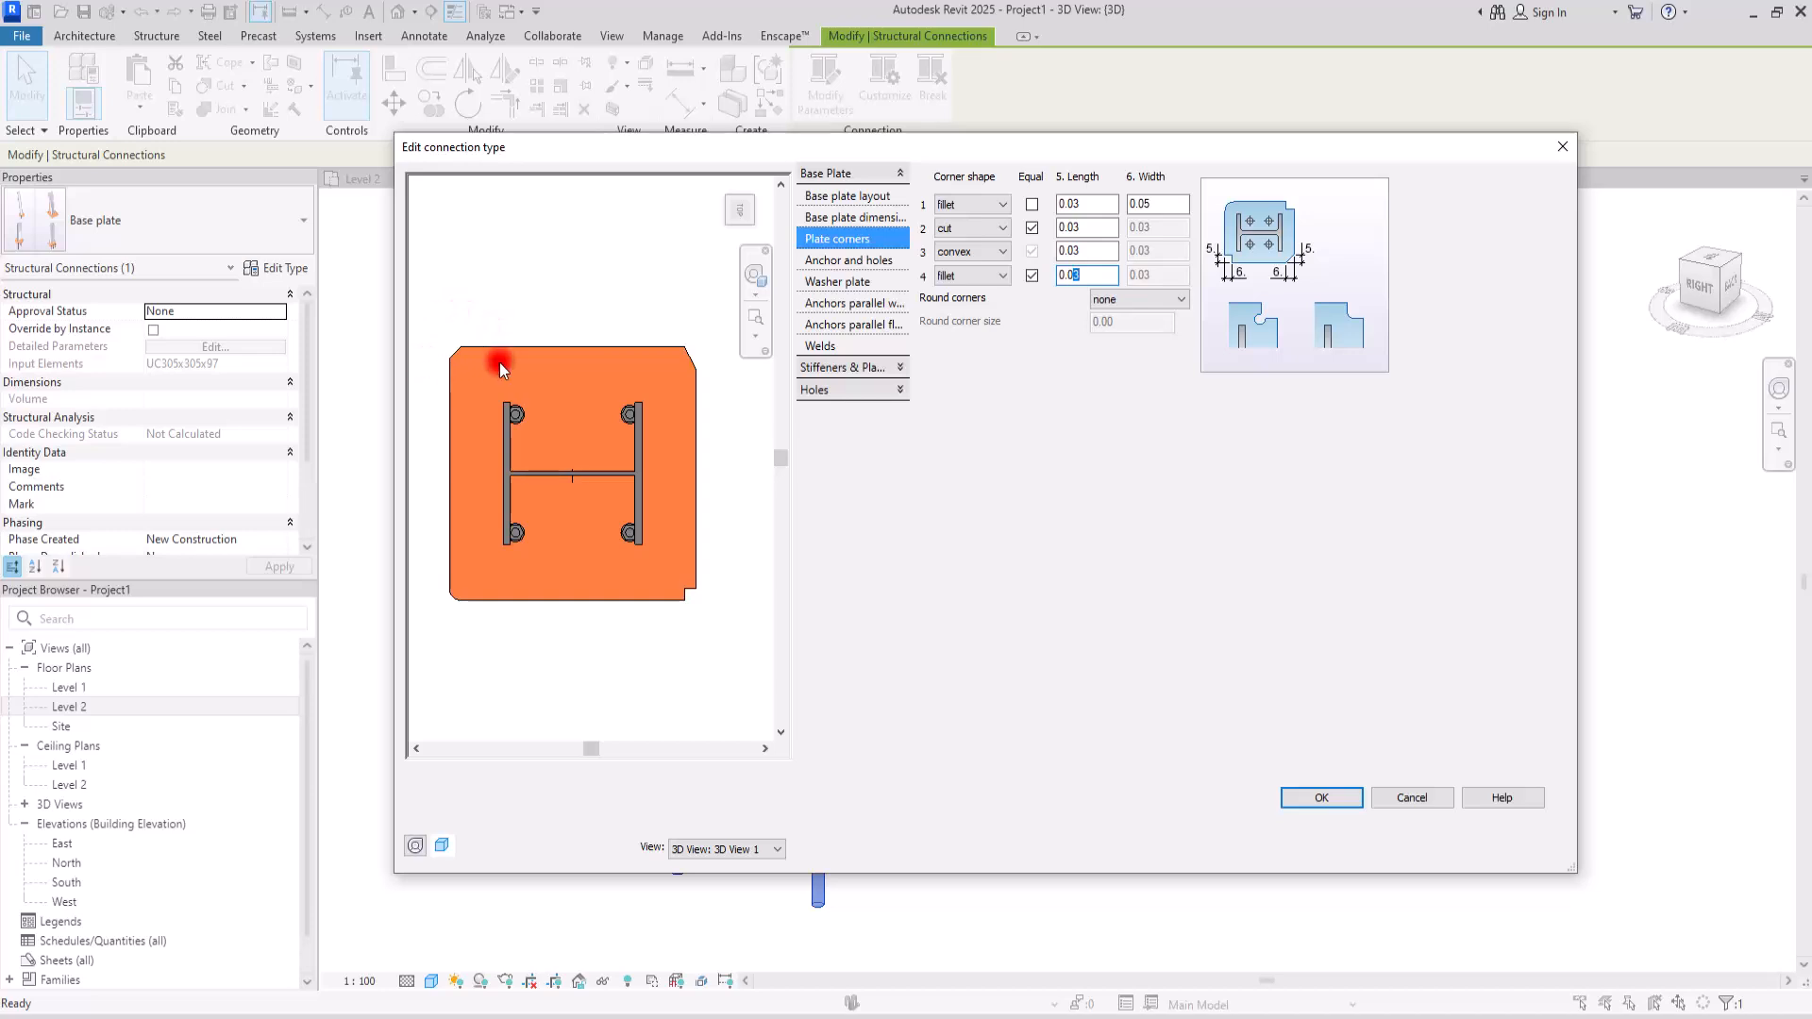
type("5")
scroll(715, 606, "up", 4)
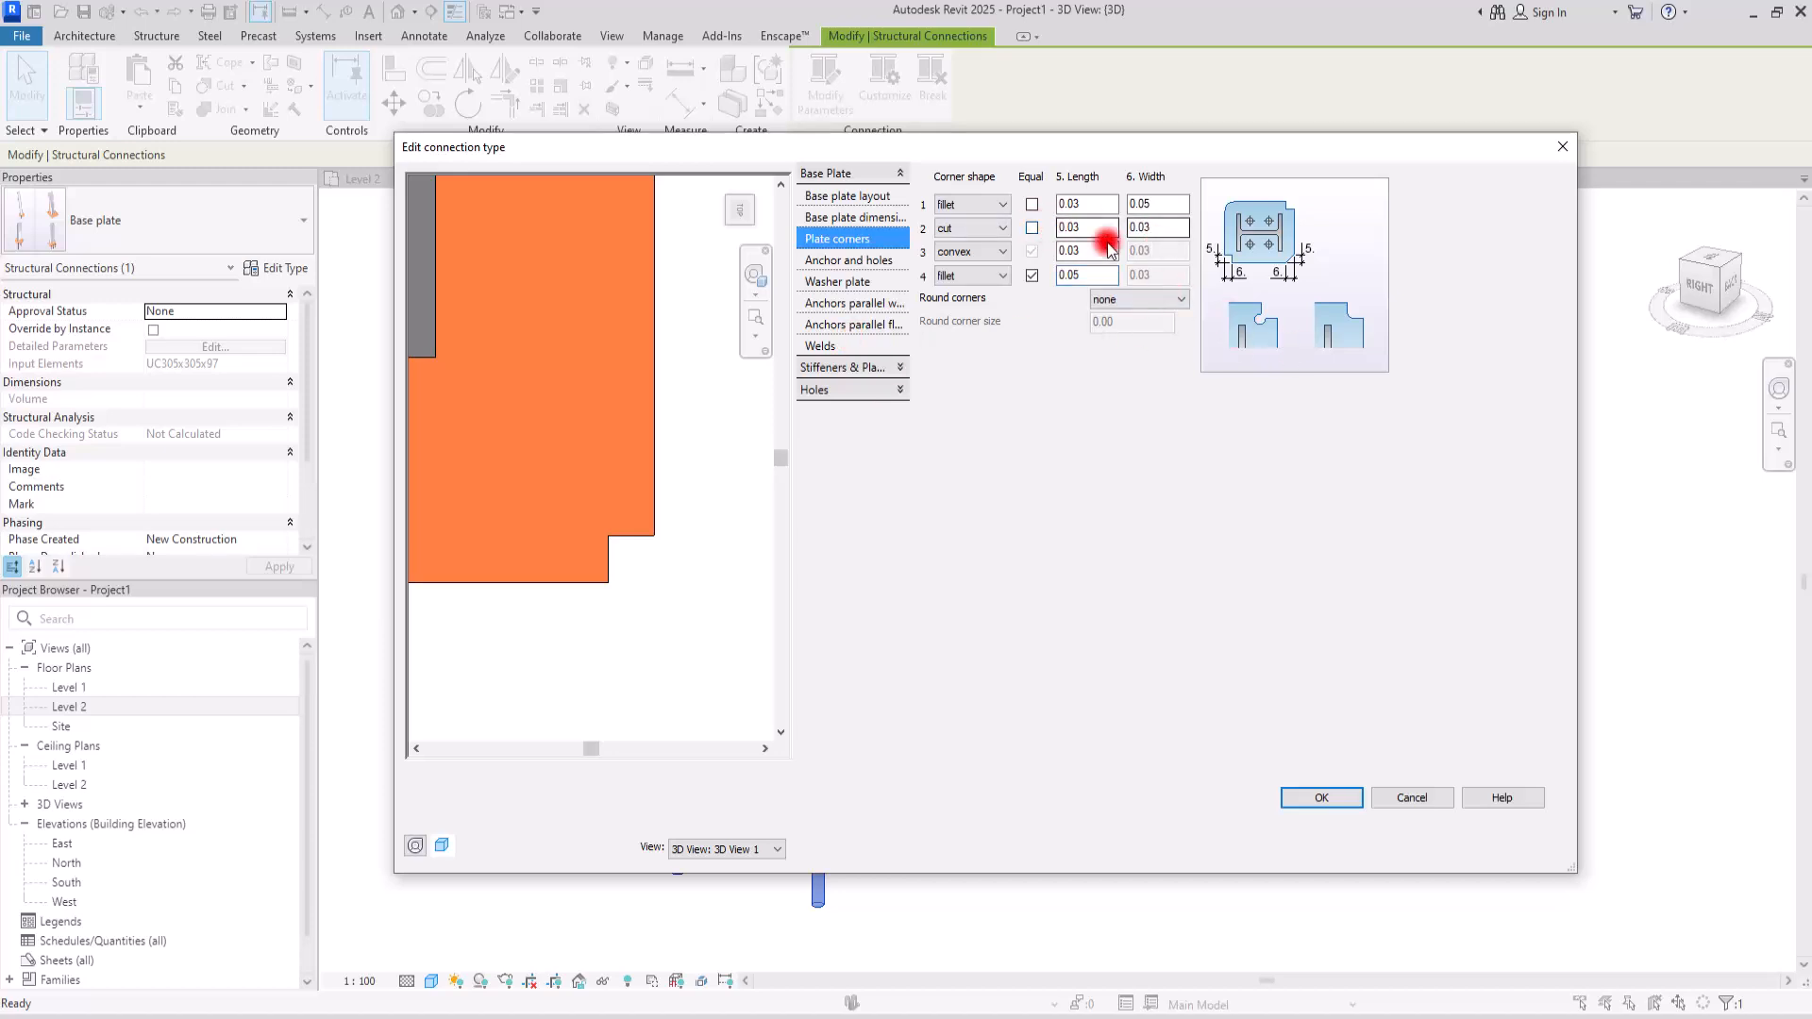
- Try an unequal cut on corner 2, return it to equal and set its length to 0.05
left_click(1032, 228)
left_click(1067, 225)
left_click_drag(1073, 224, 1277, 211)
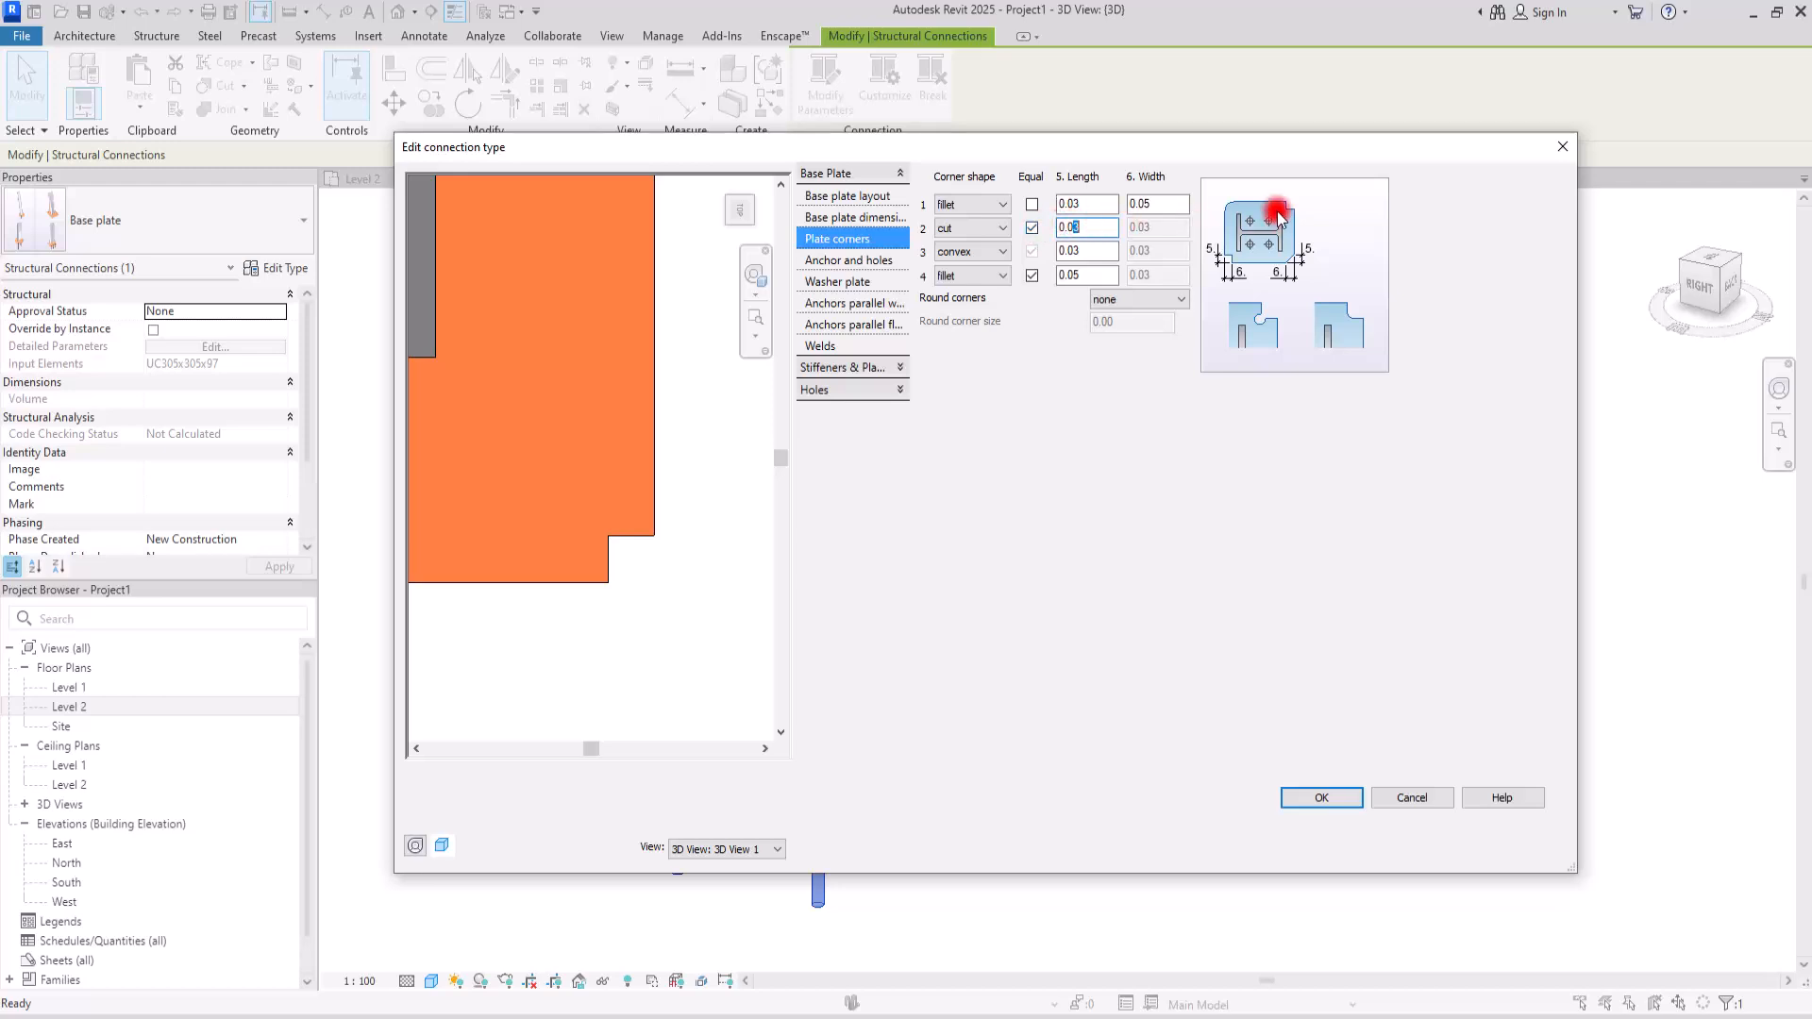
key("Return")
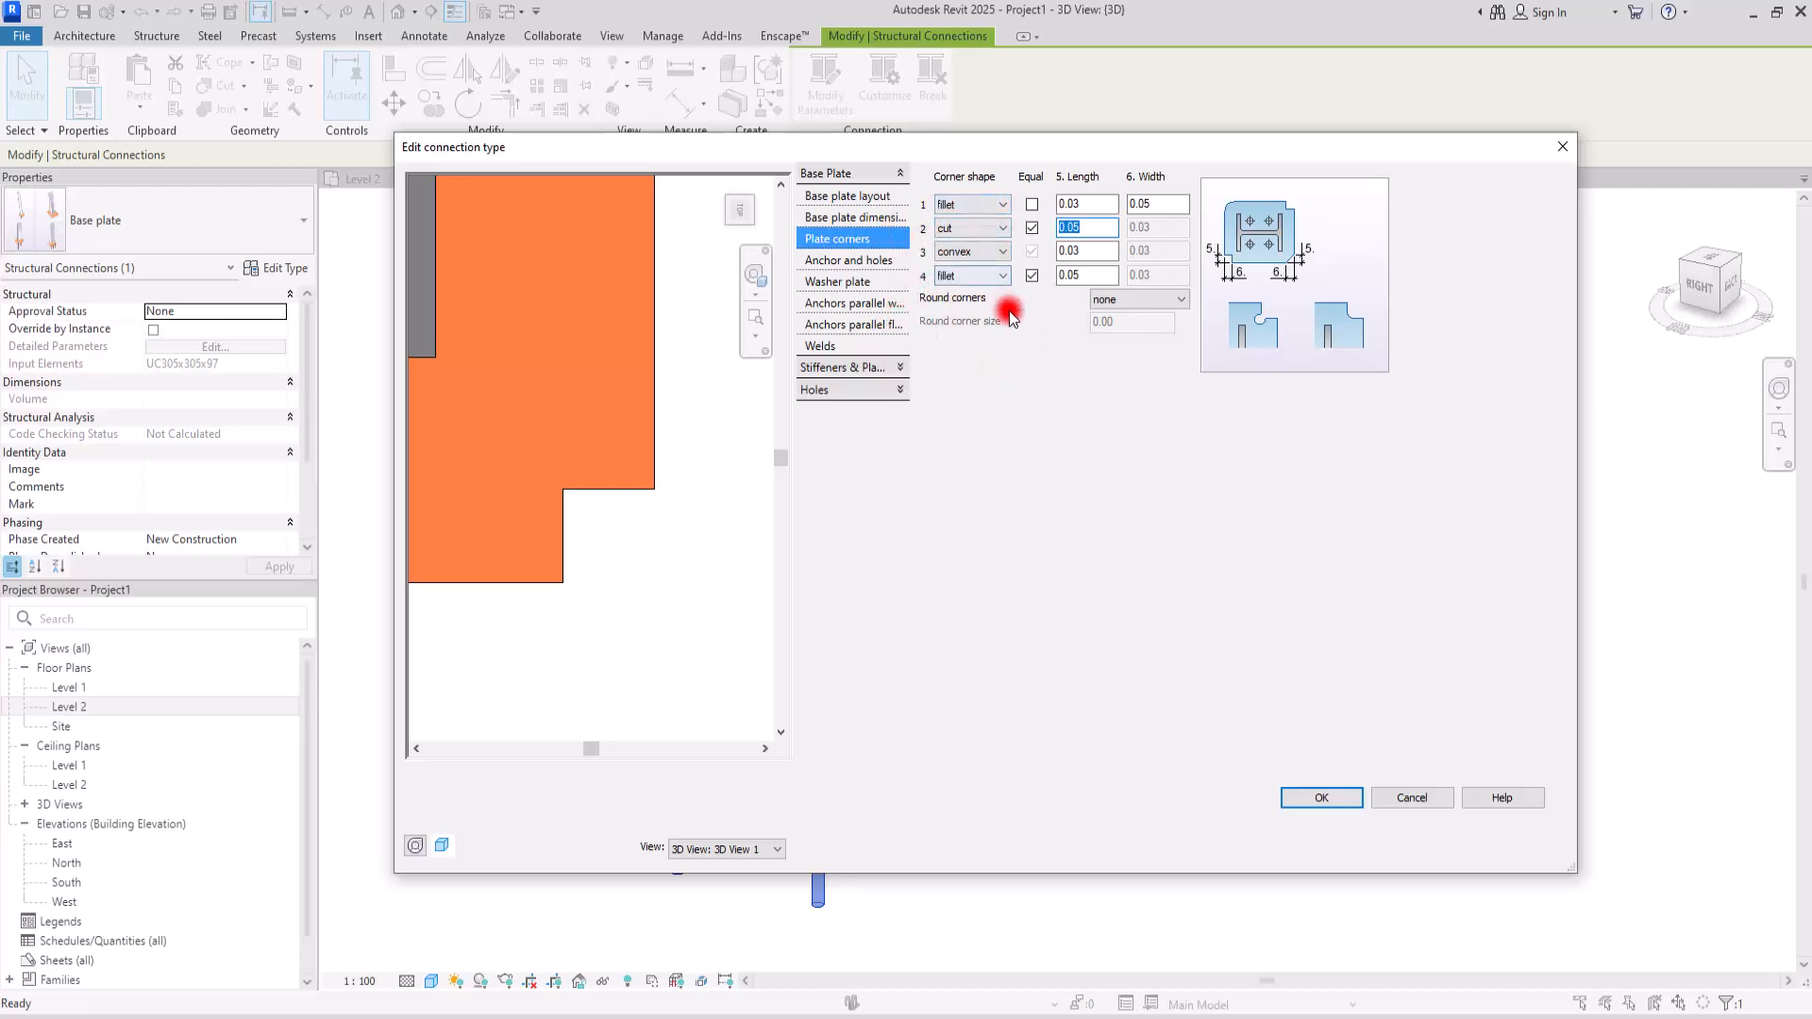
- Try the drill option for round corners with size 0.02 on the cut corner, and change it to round
left_click(1156, 300)
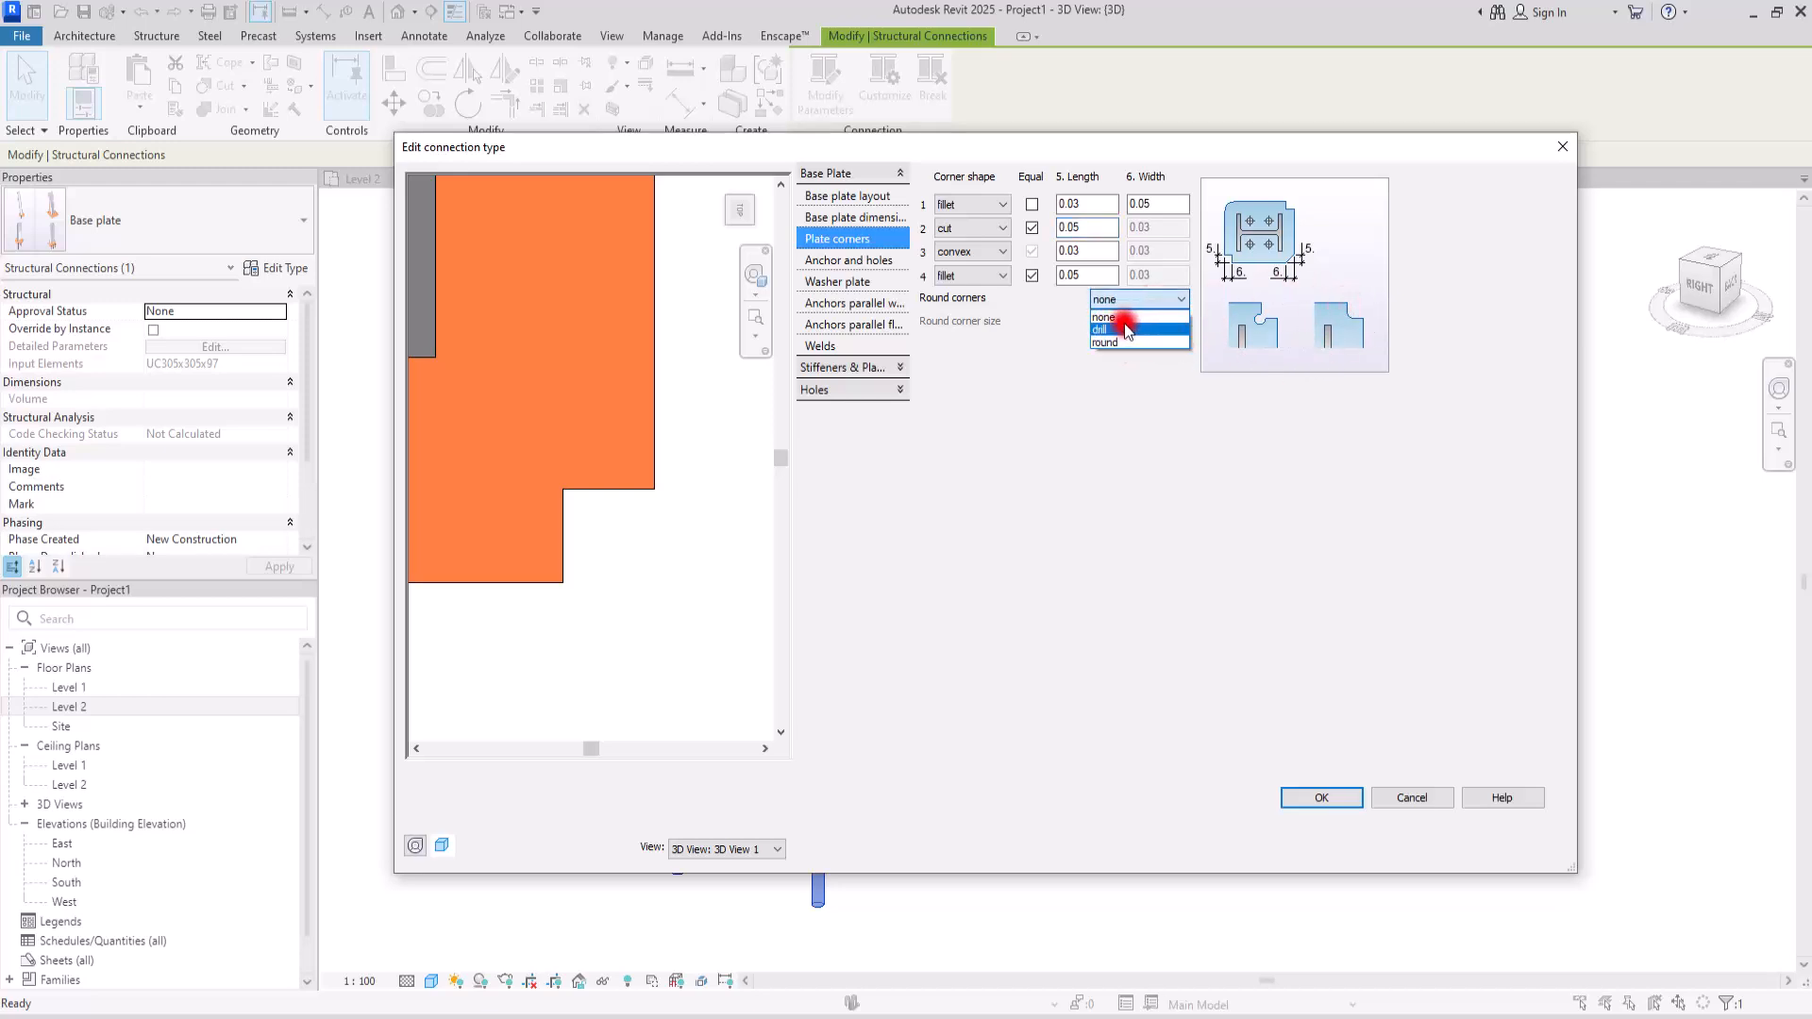
left_click(1118, 330)
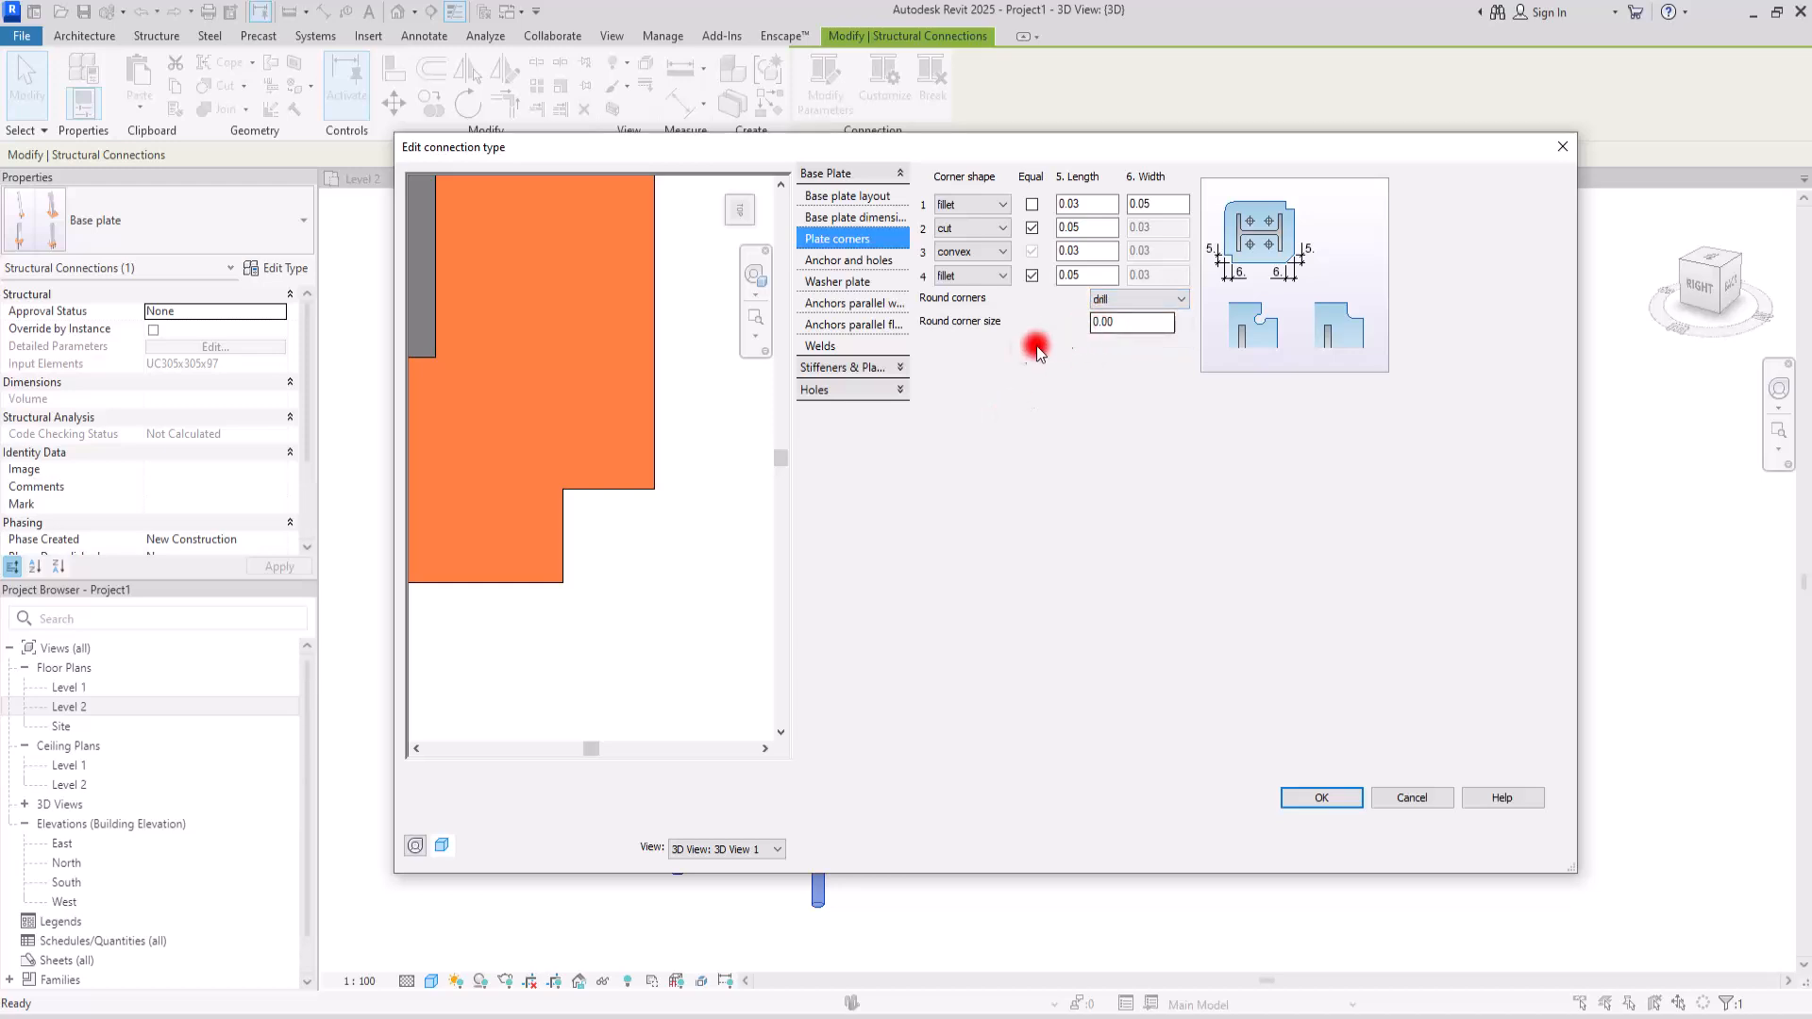
left_click_drag(1104, 325, 1121, 312)
type("2")
key("Return")
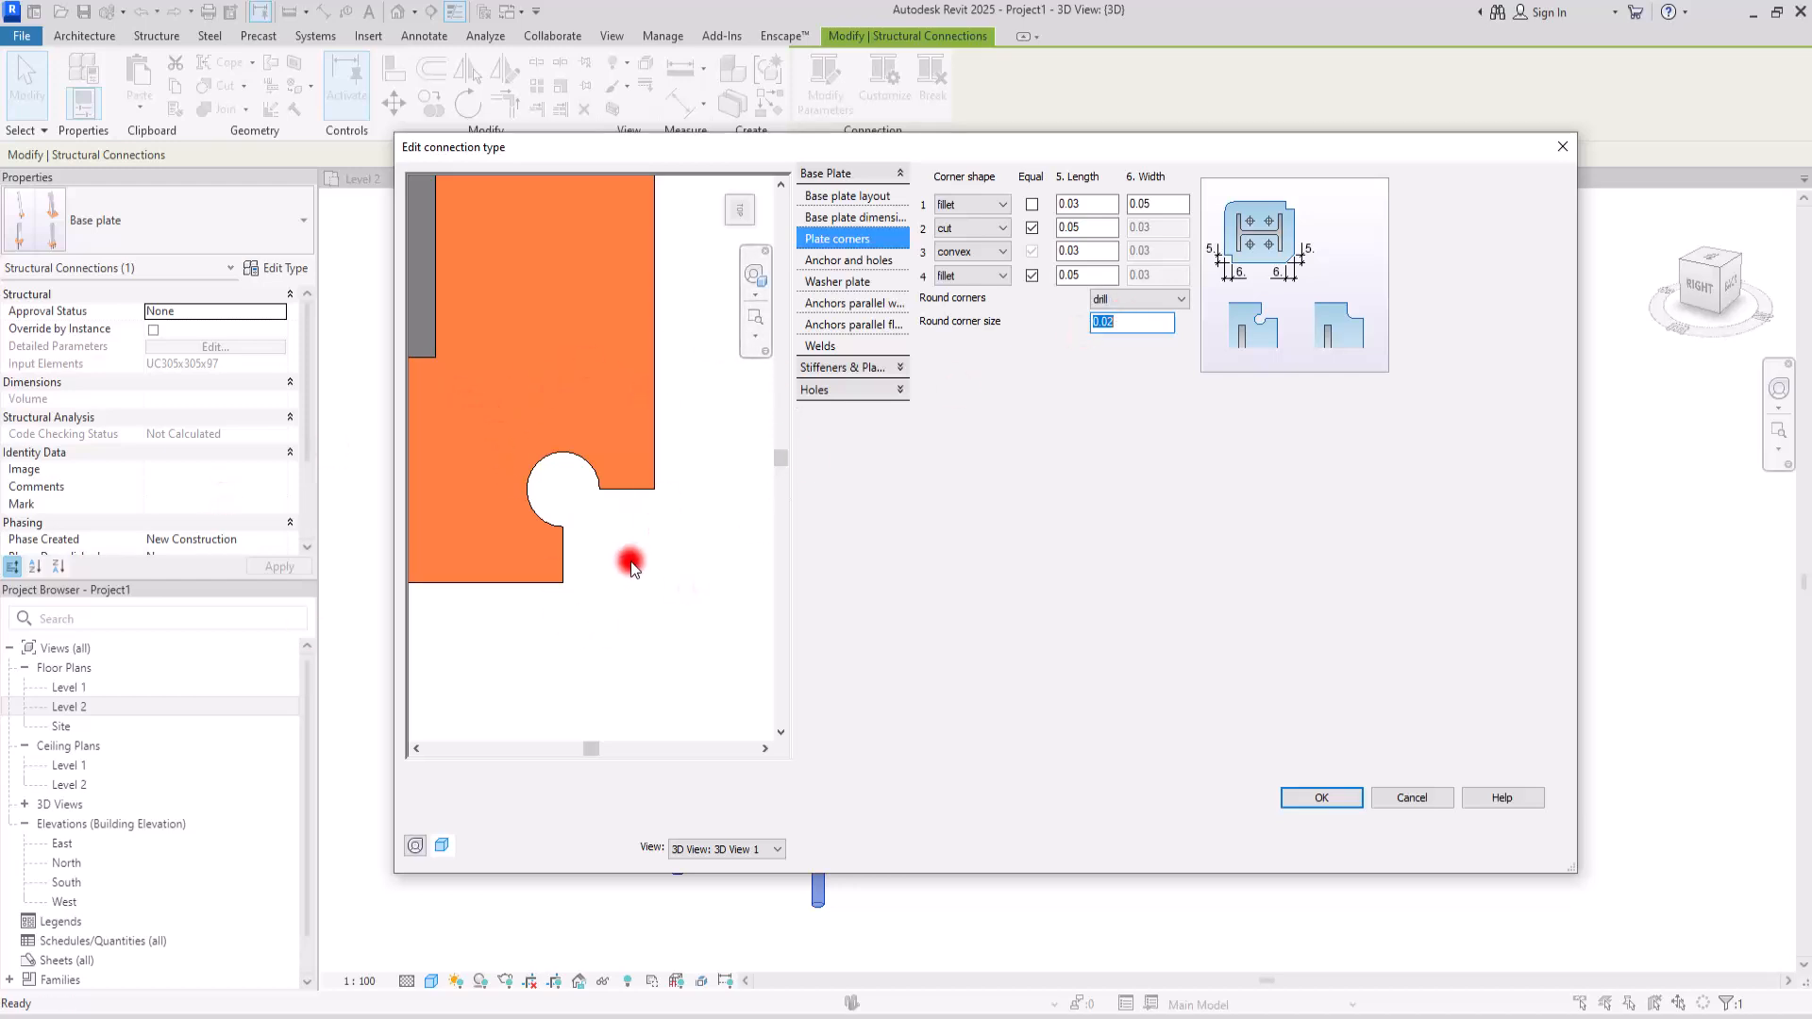
left_click(1147, 299)
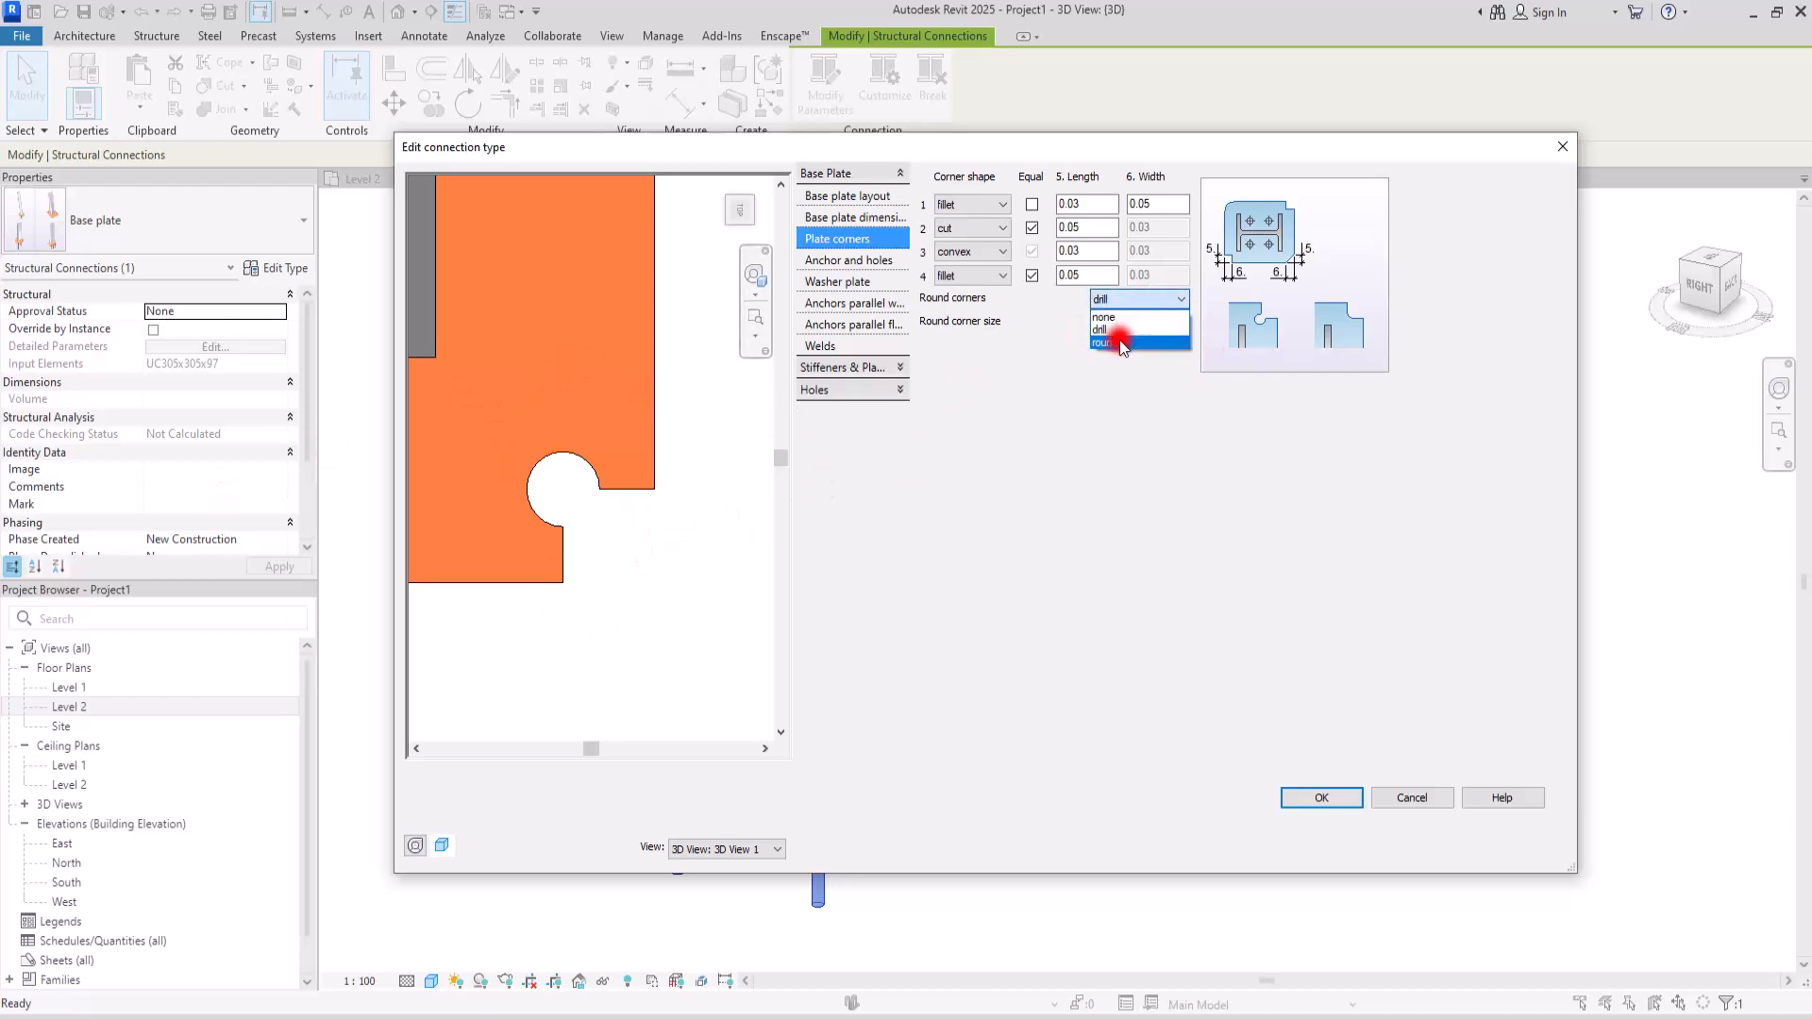
left_click(1120, 341)
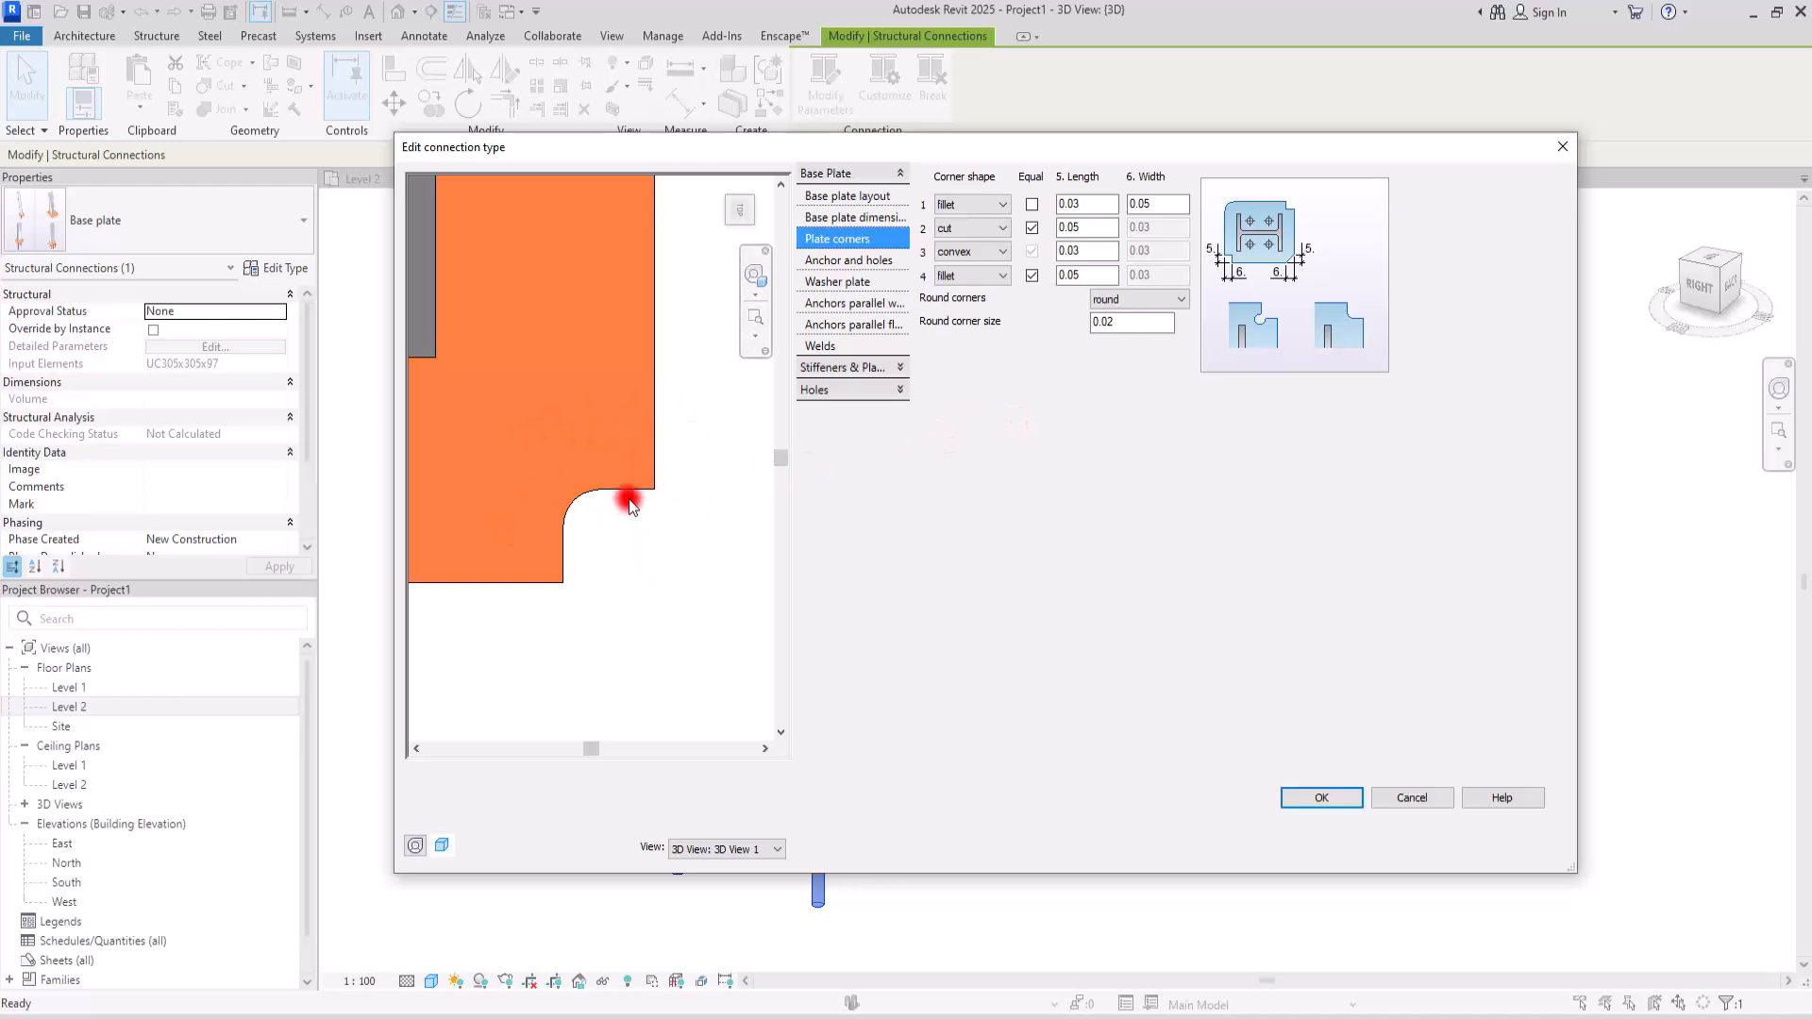
scroll(661, 493, "down", 4)
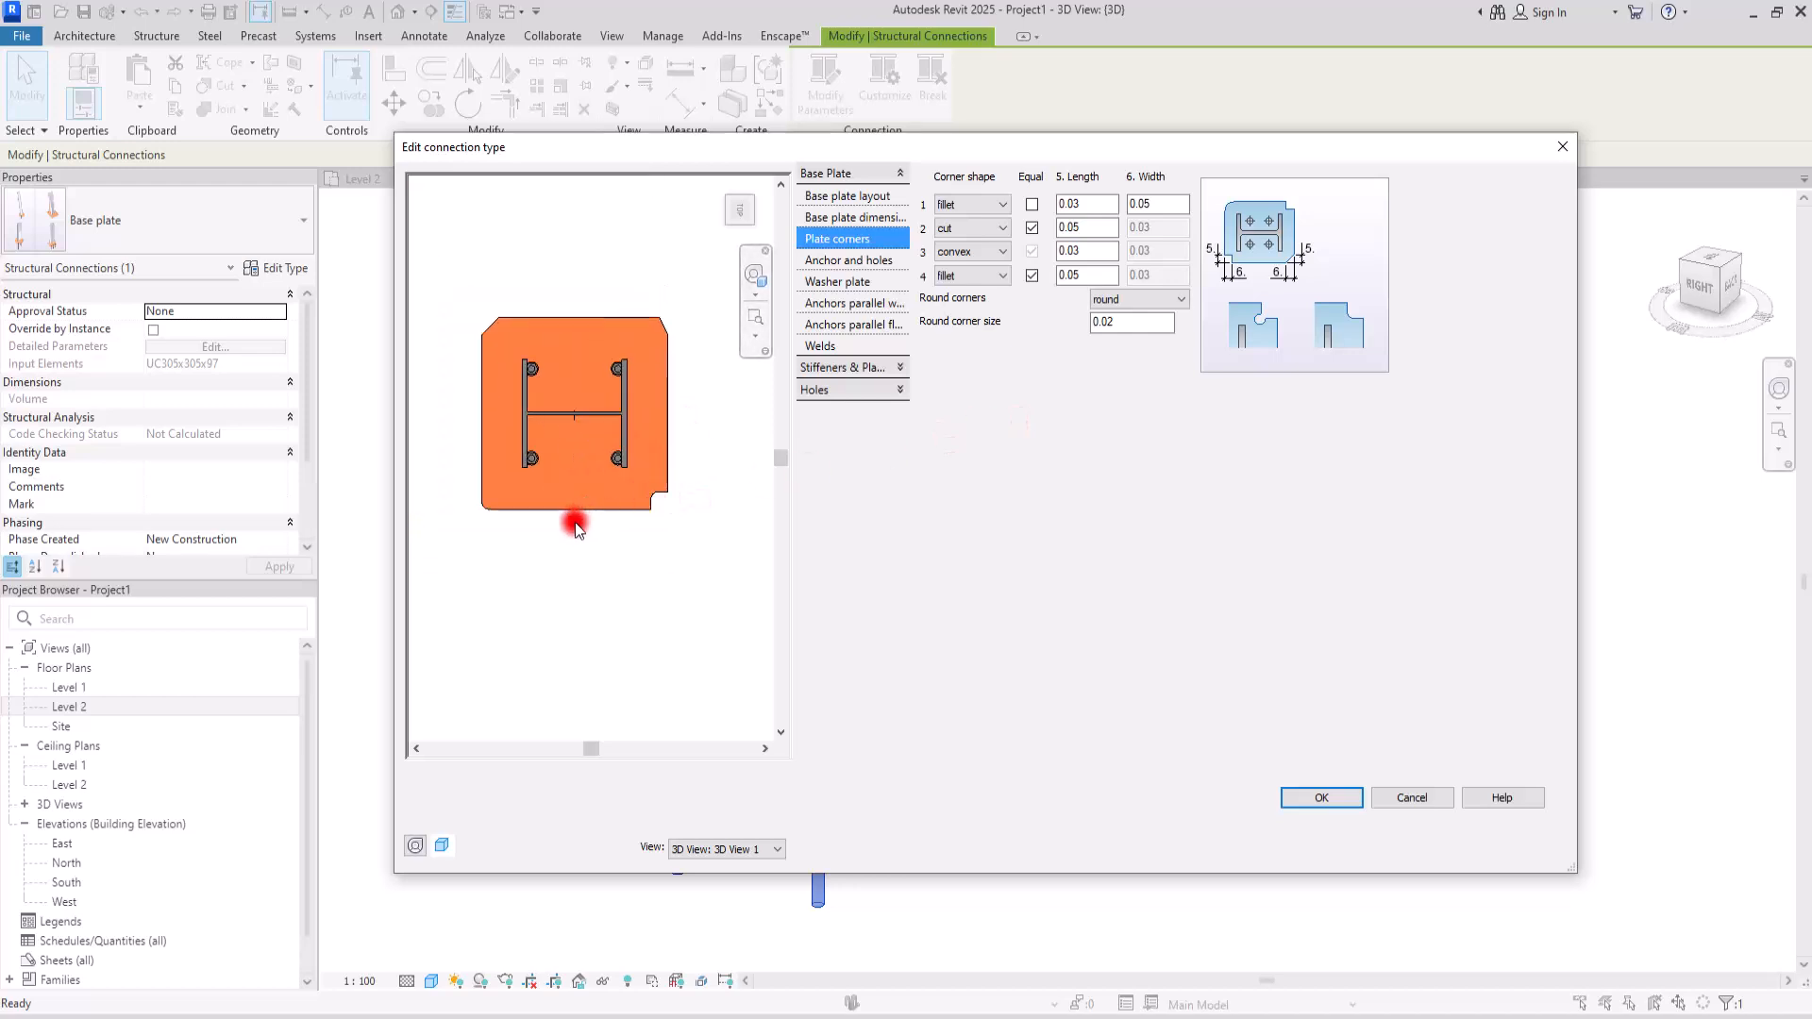
- Set the length of the convex corner 3 to 0.04
scroll(604, 486, "up", 4)
scroll(591, 468, "up", 3)
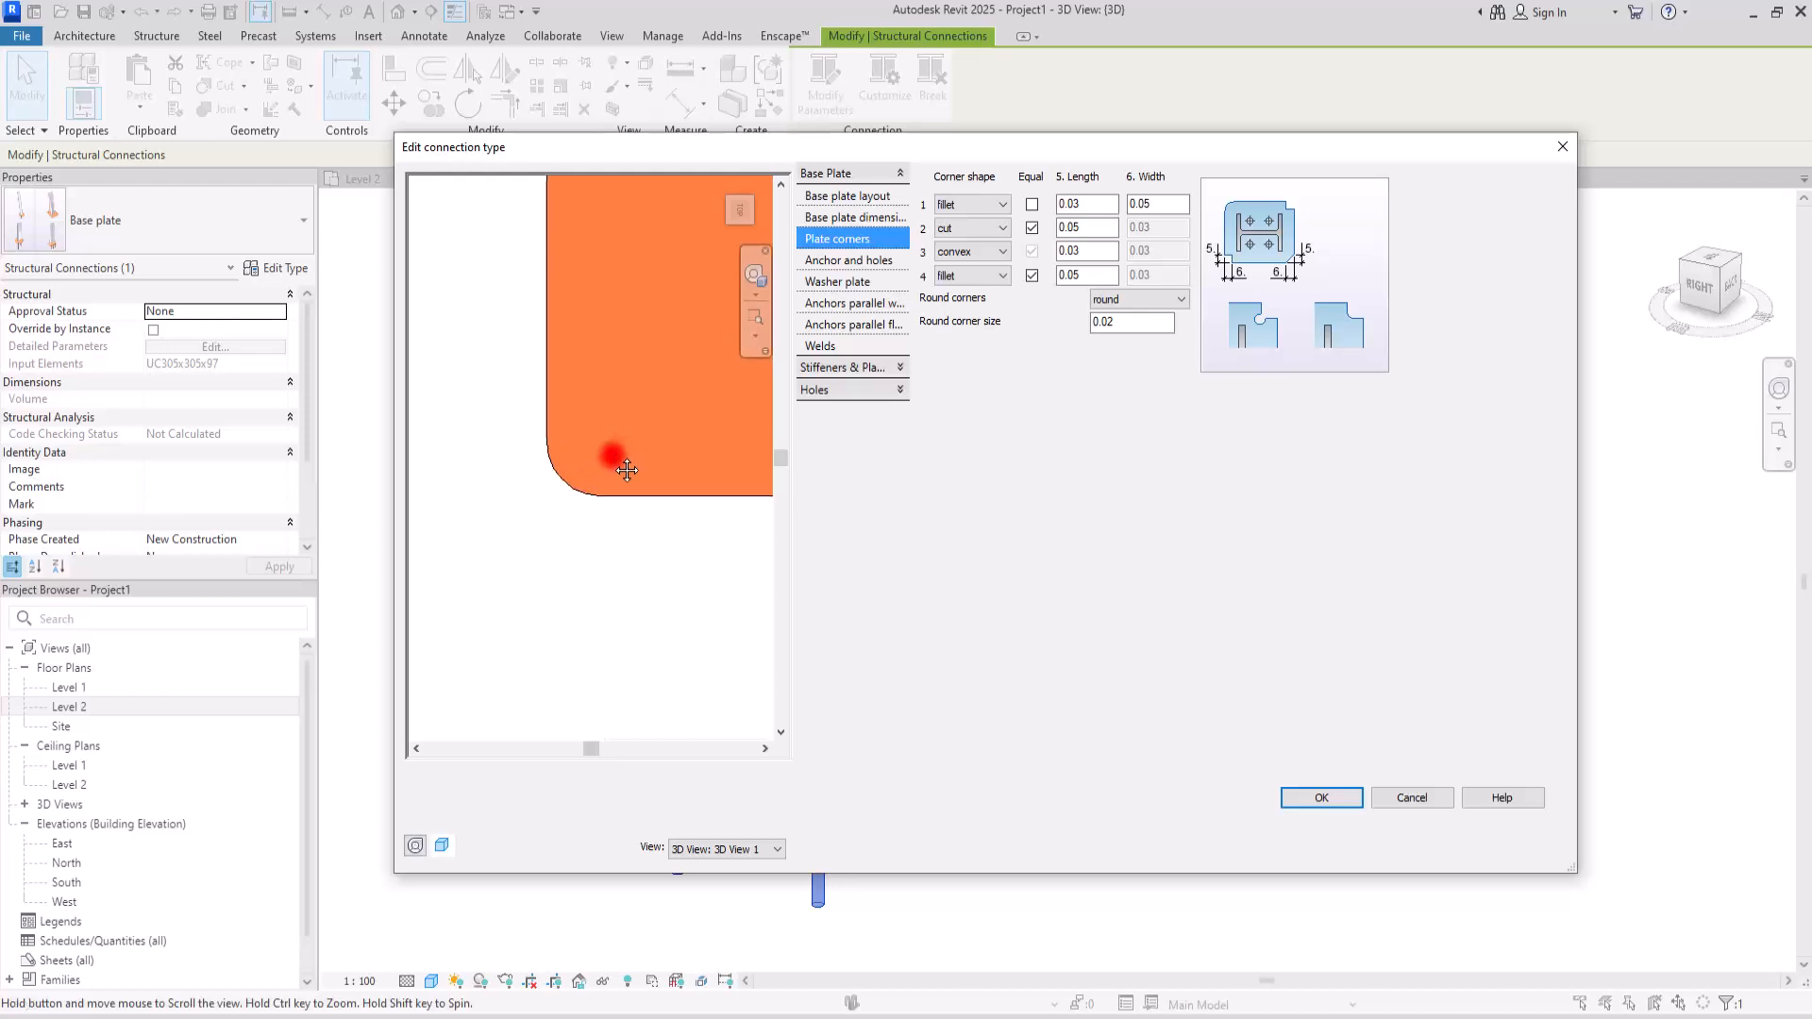
left_click(980, 252)
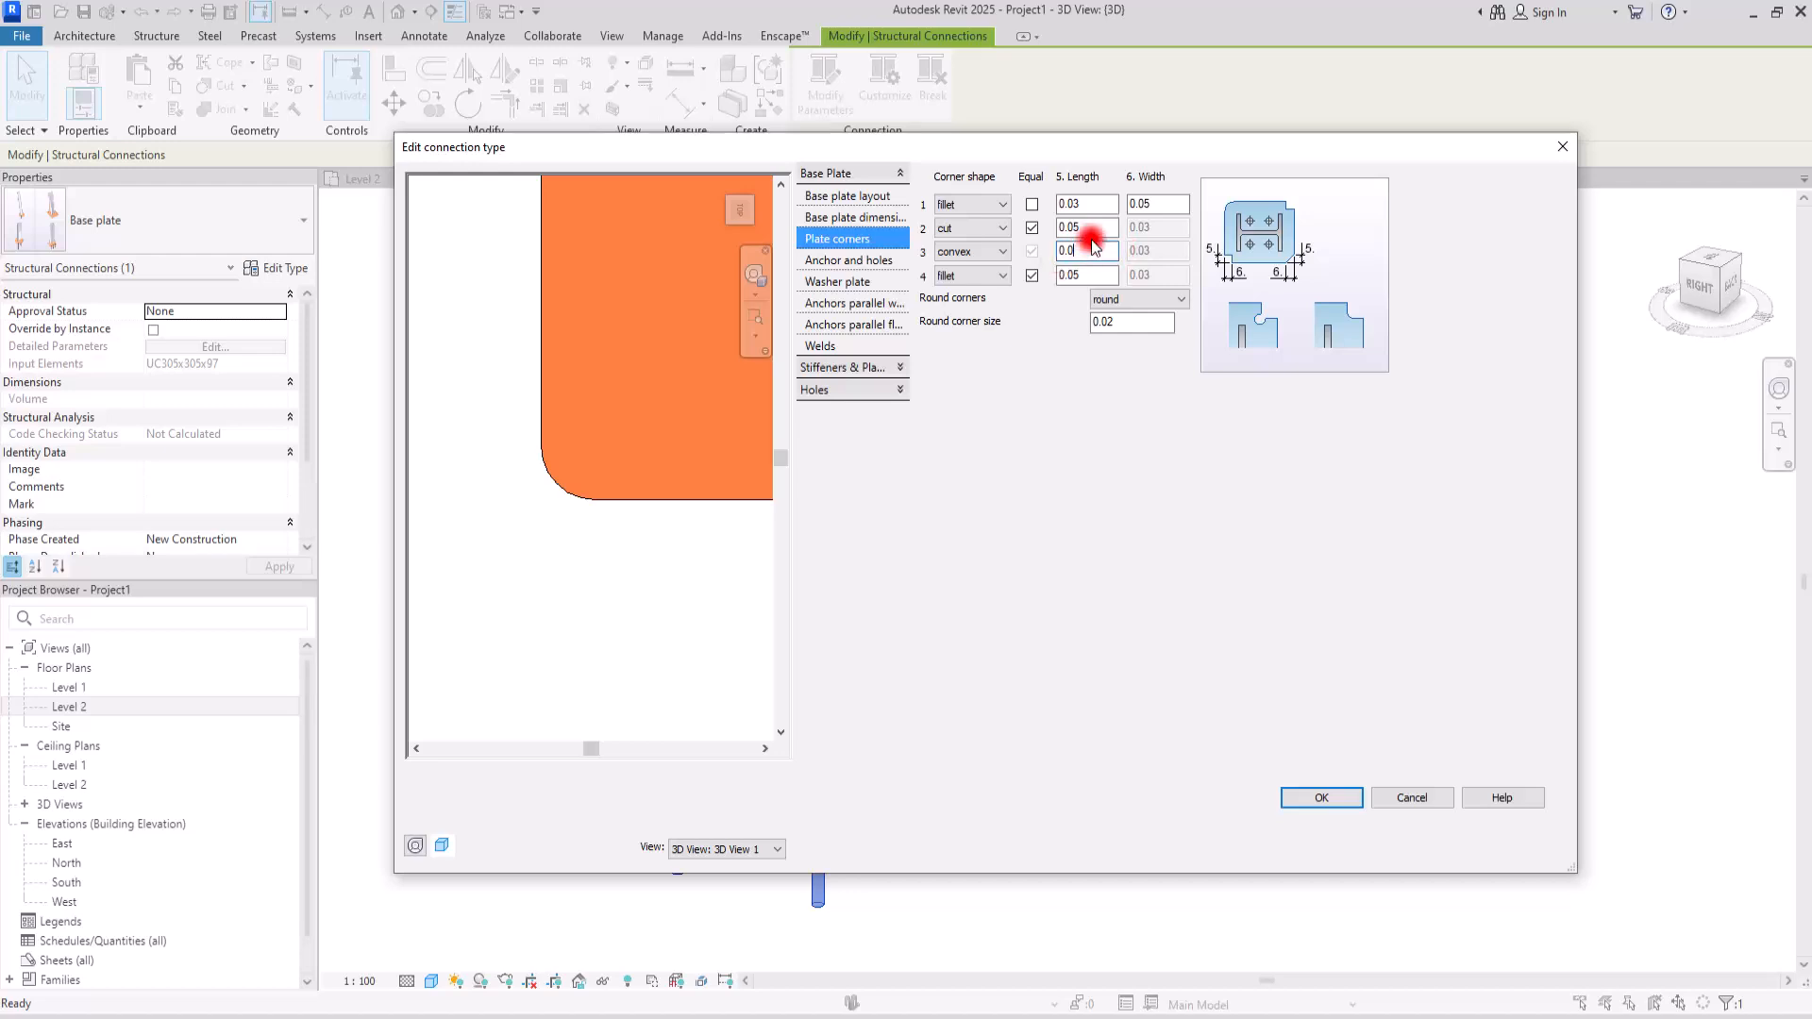
key("Return")
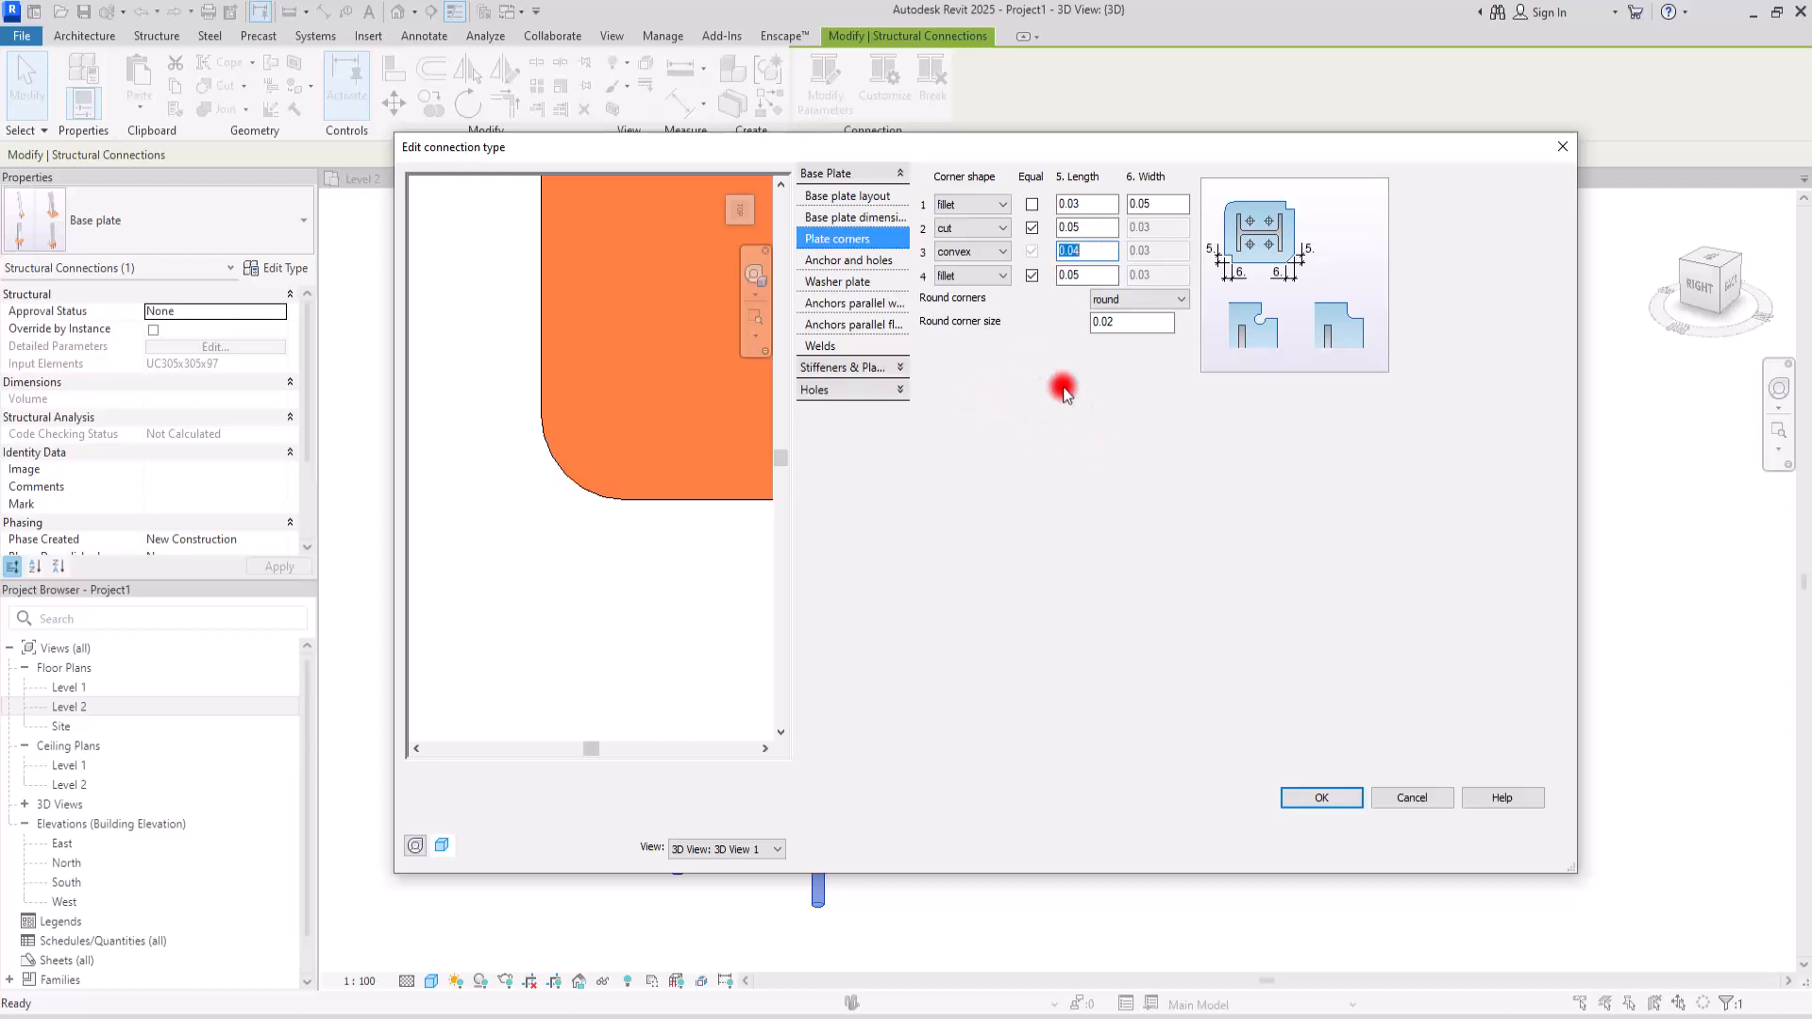
- Change the shapes of plate corners 2 and 3 to fillet
left_click(975, 228)
left_click(958, 258)
left_click(973, 251)
left_click(967, 283)
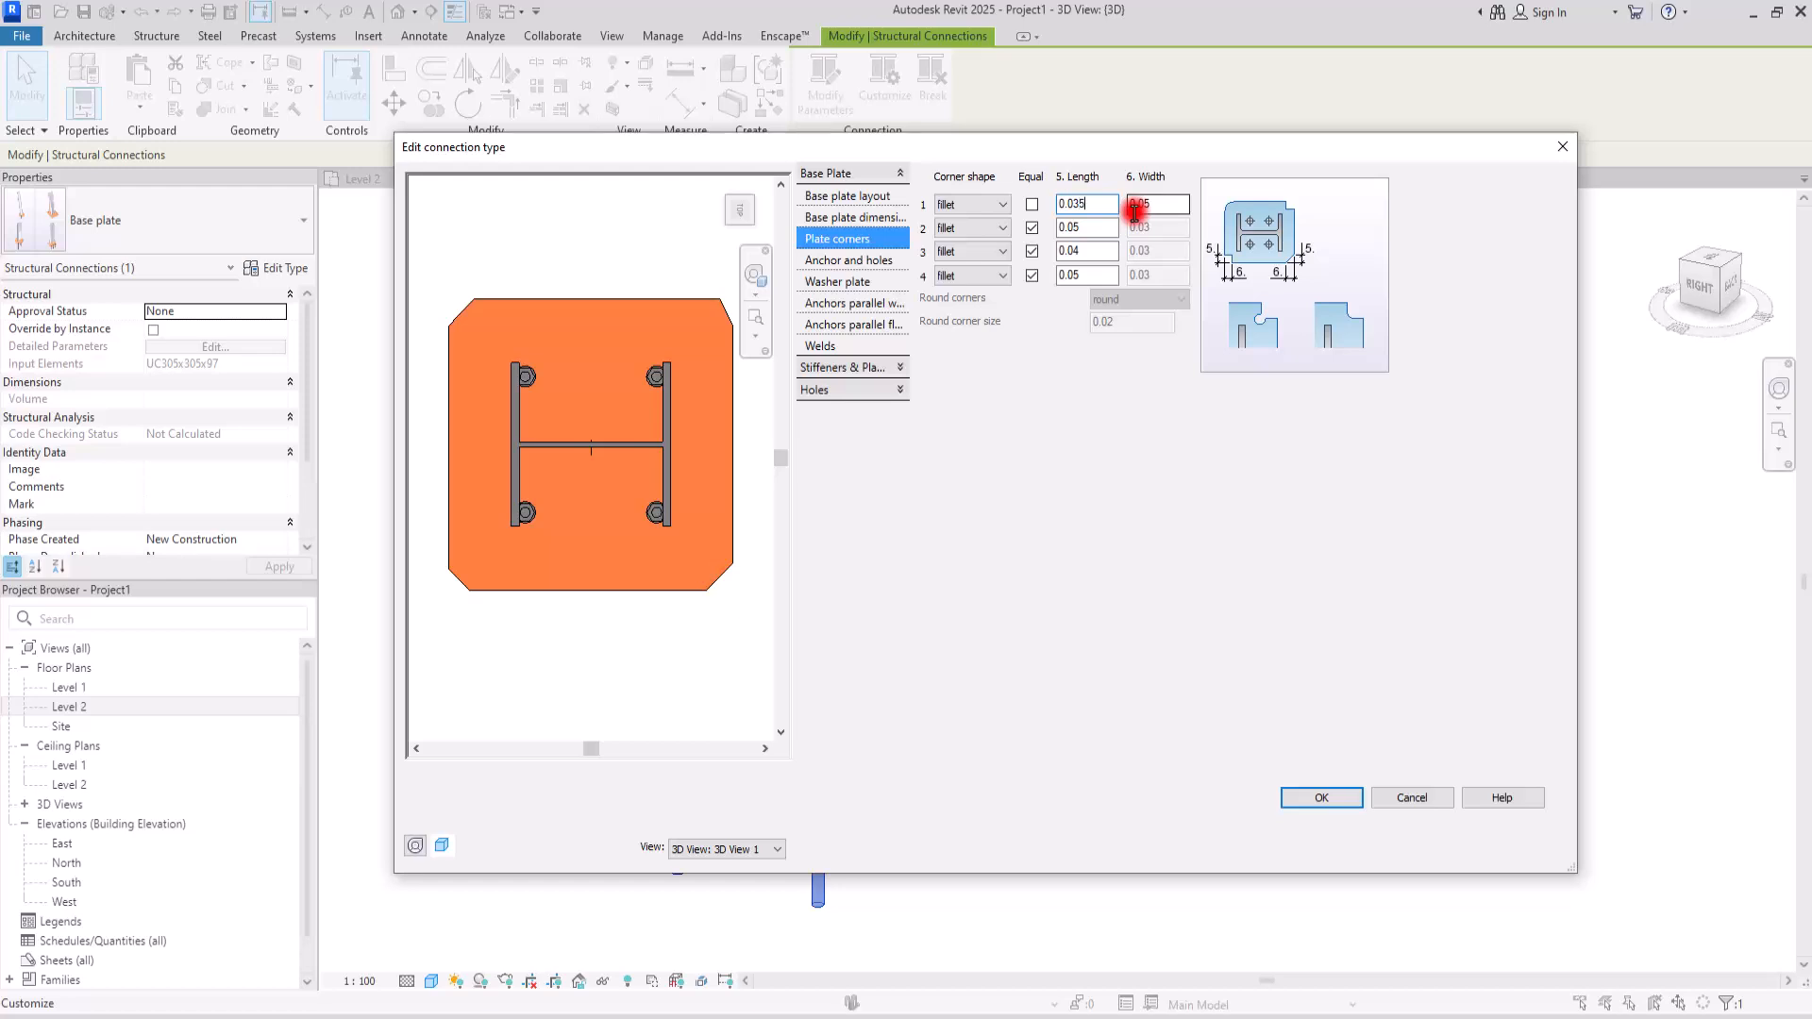
- Make the corner 1 fillet equal and set the lengths of corners 1 and 3 to 0.05
left_click(1030, 204)
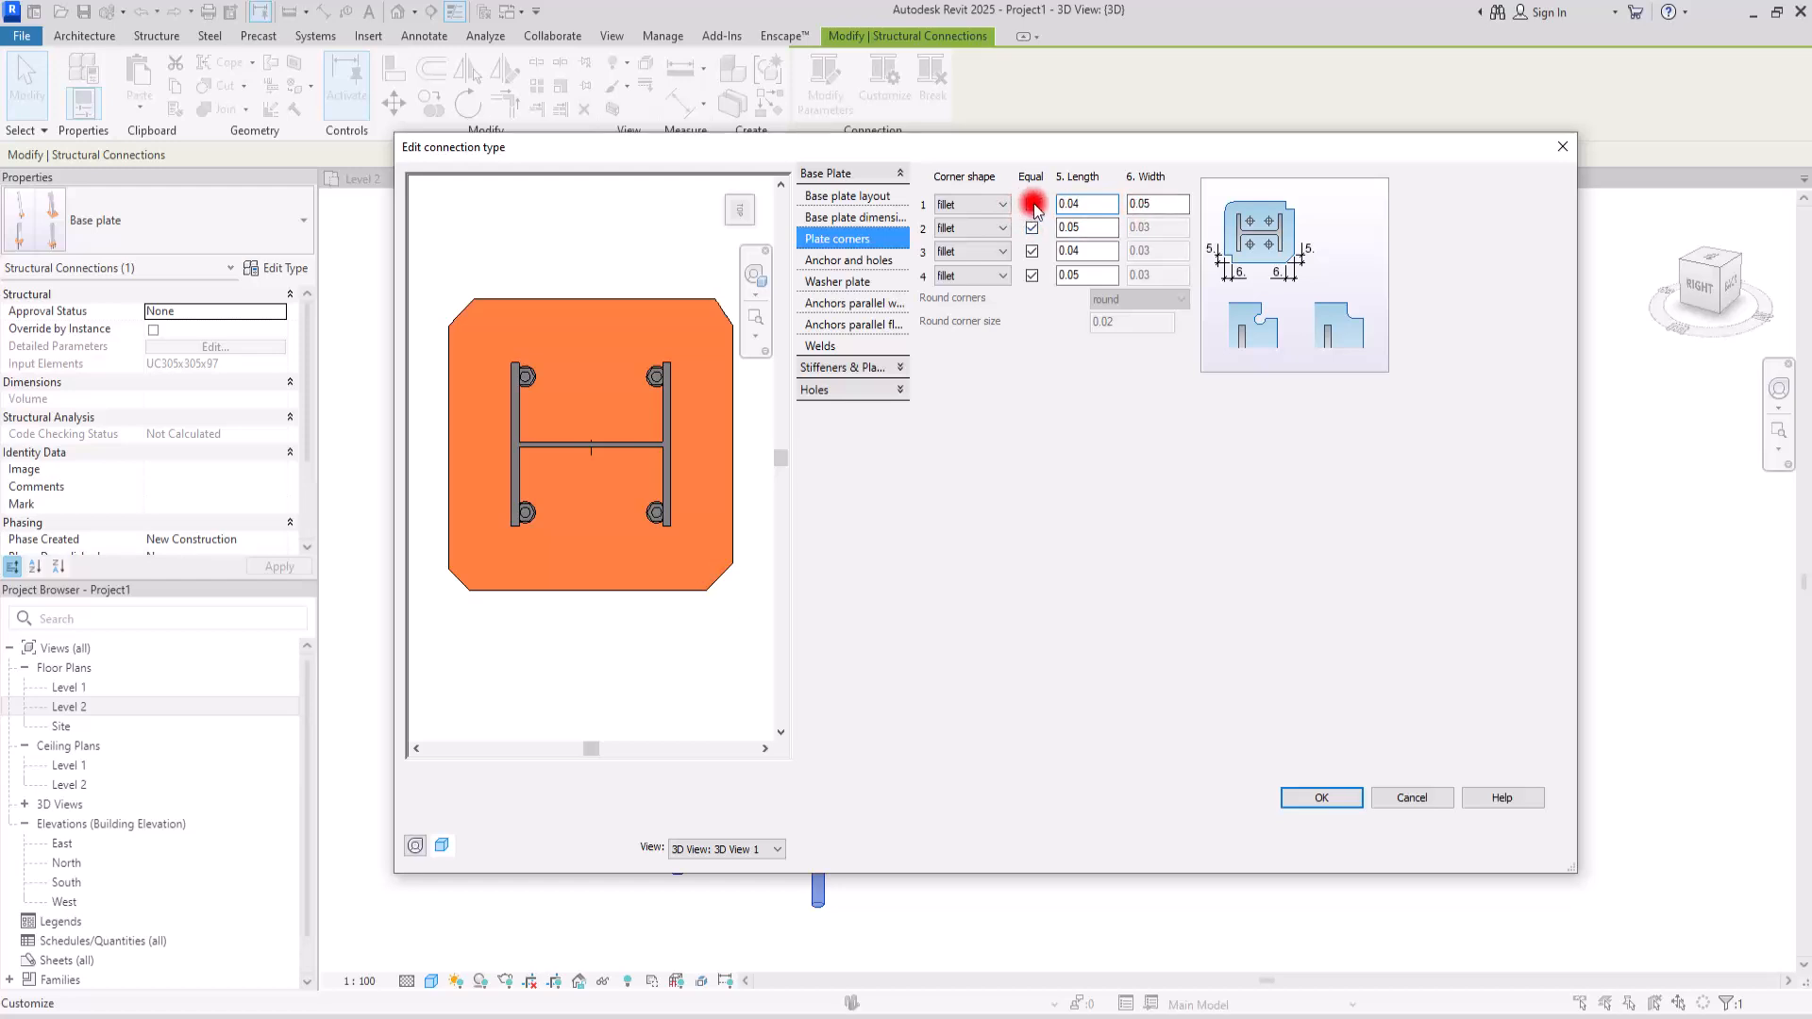
left_click(1069, 229)
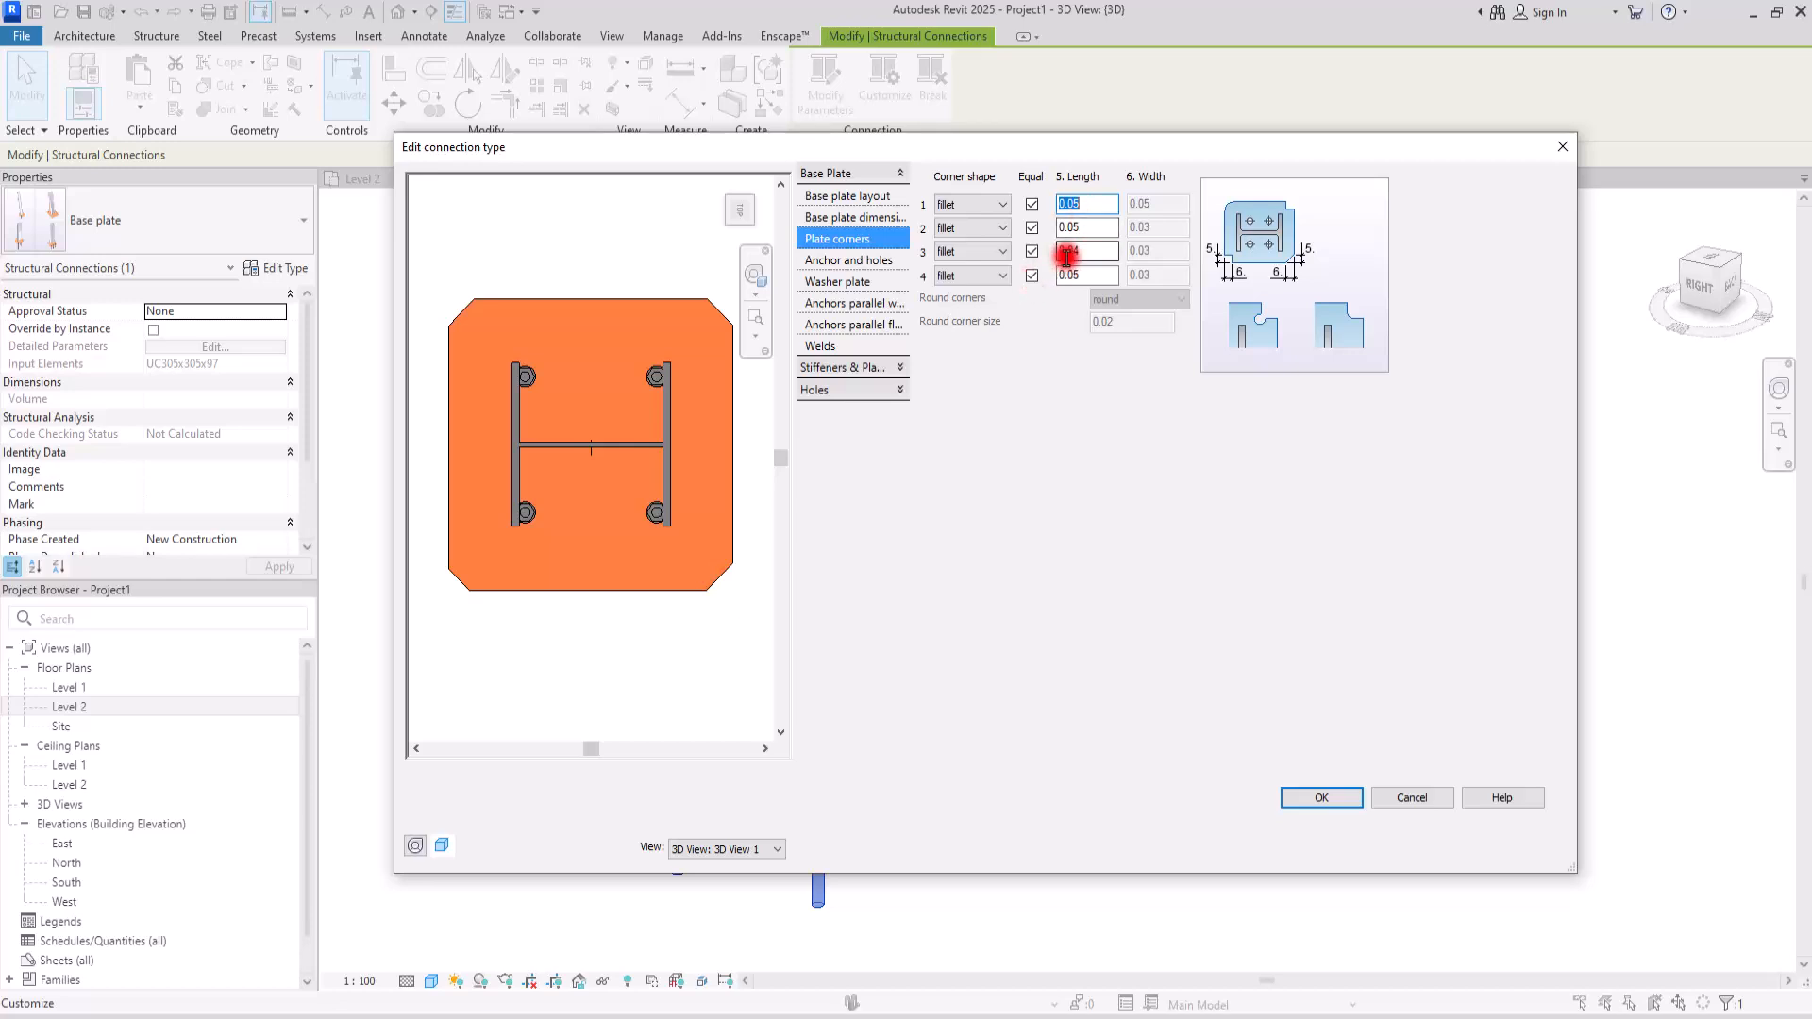
left_click_drag(1072, 255, 1121, 252)
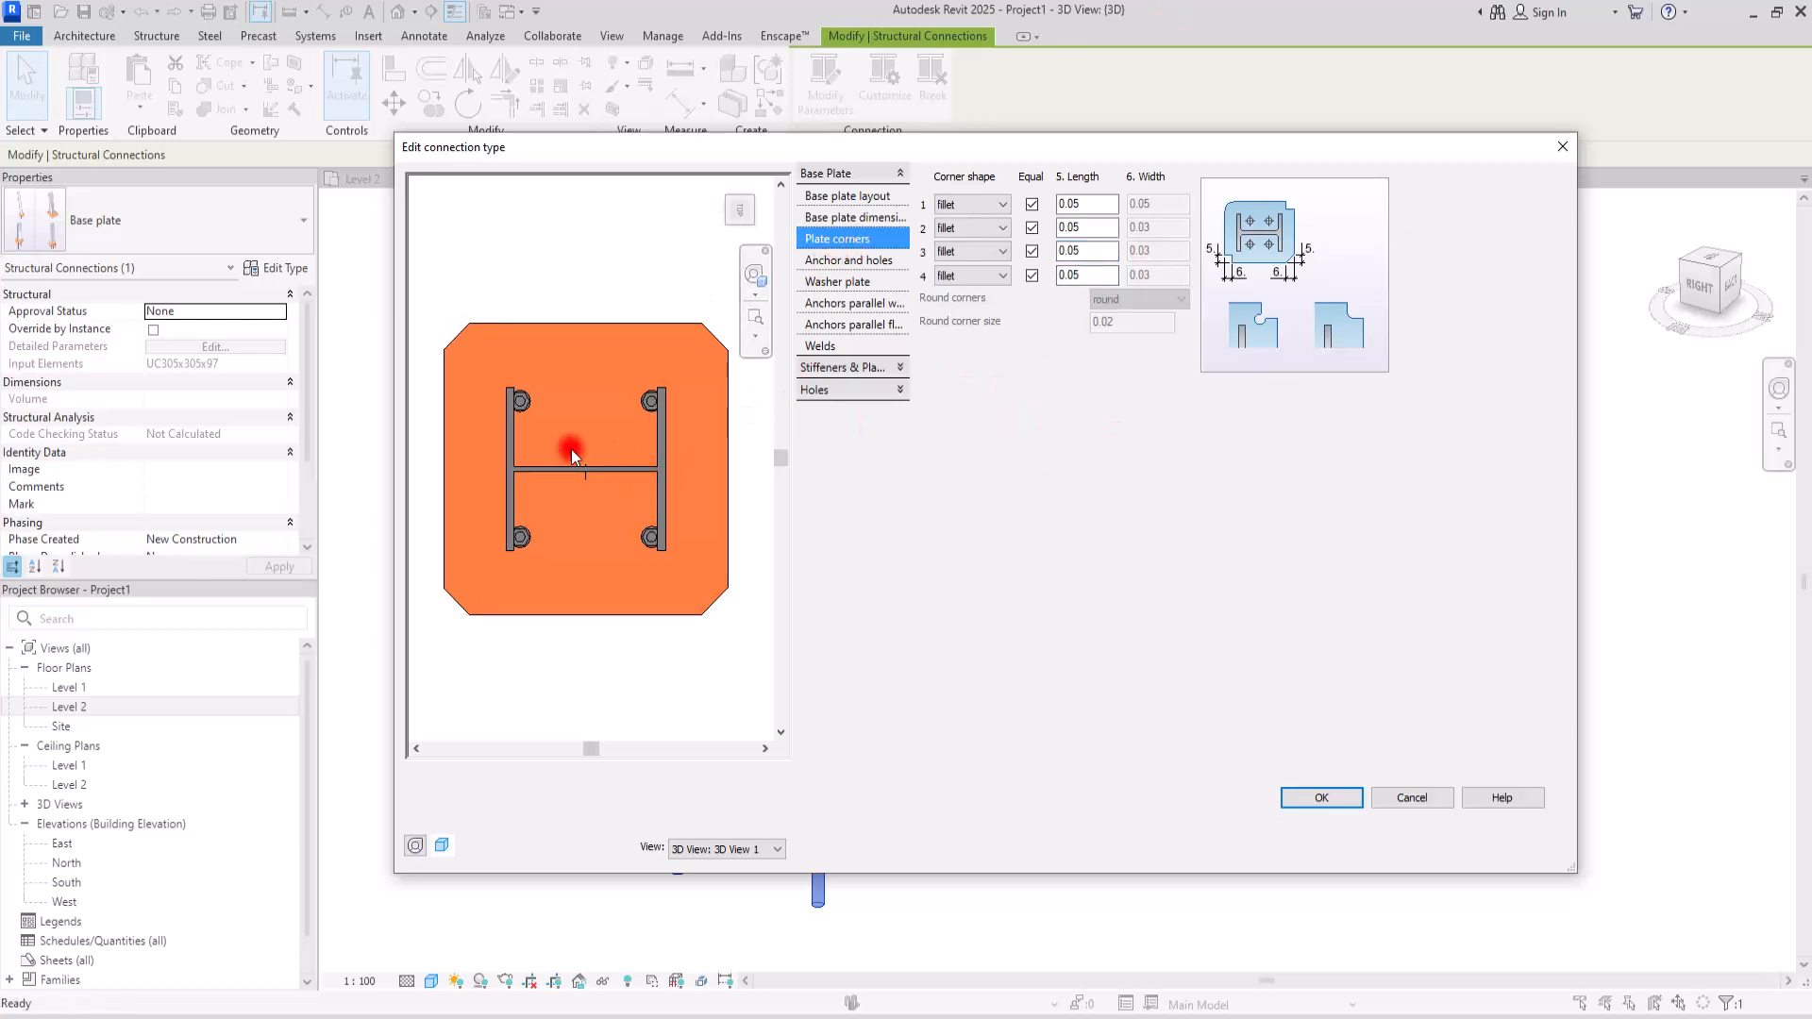
scroll(570, 449, "down", 1)
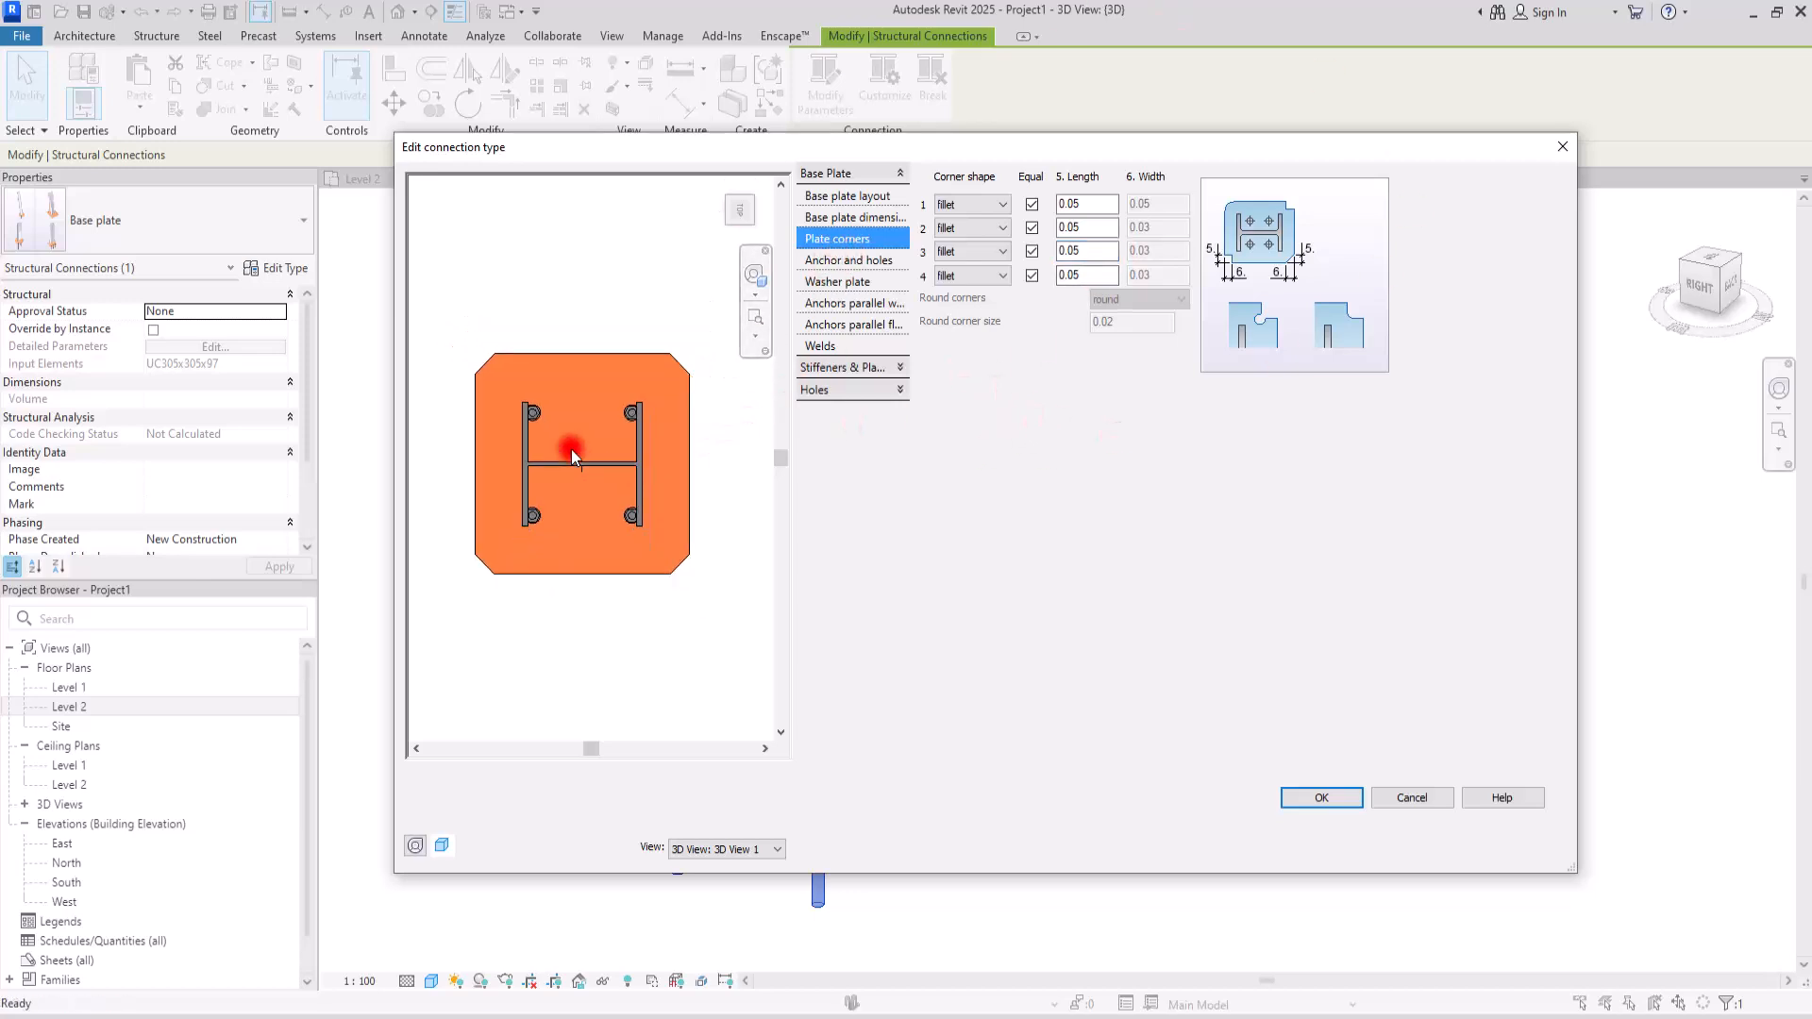
- Open the anchor and hole parameters and change the anchor type to Dutch Hooked Anchor
left_click(845, 263)
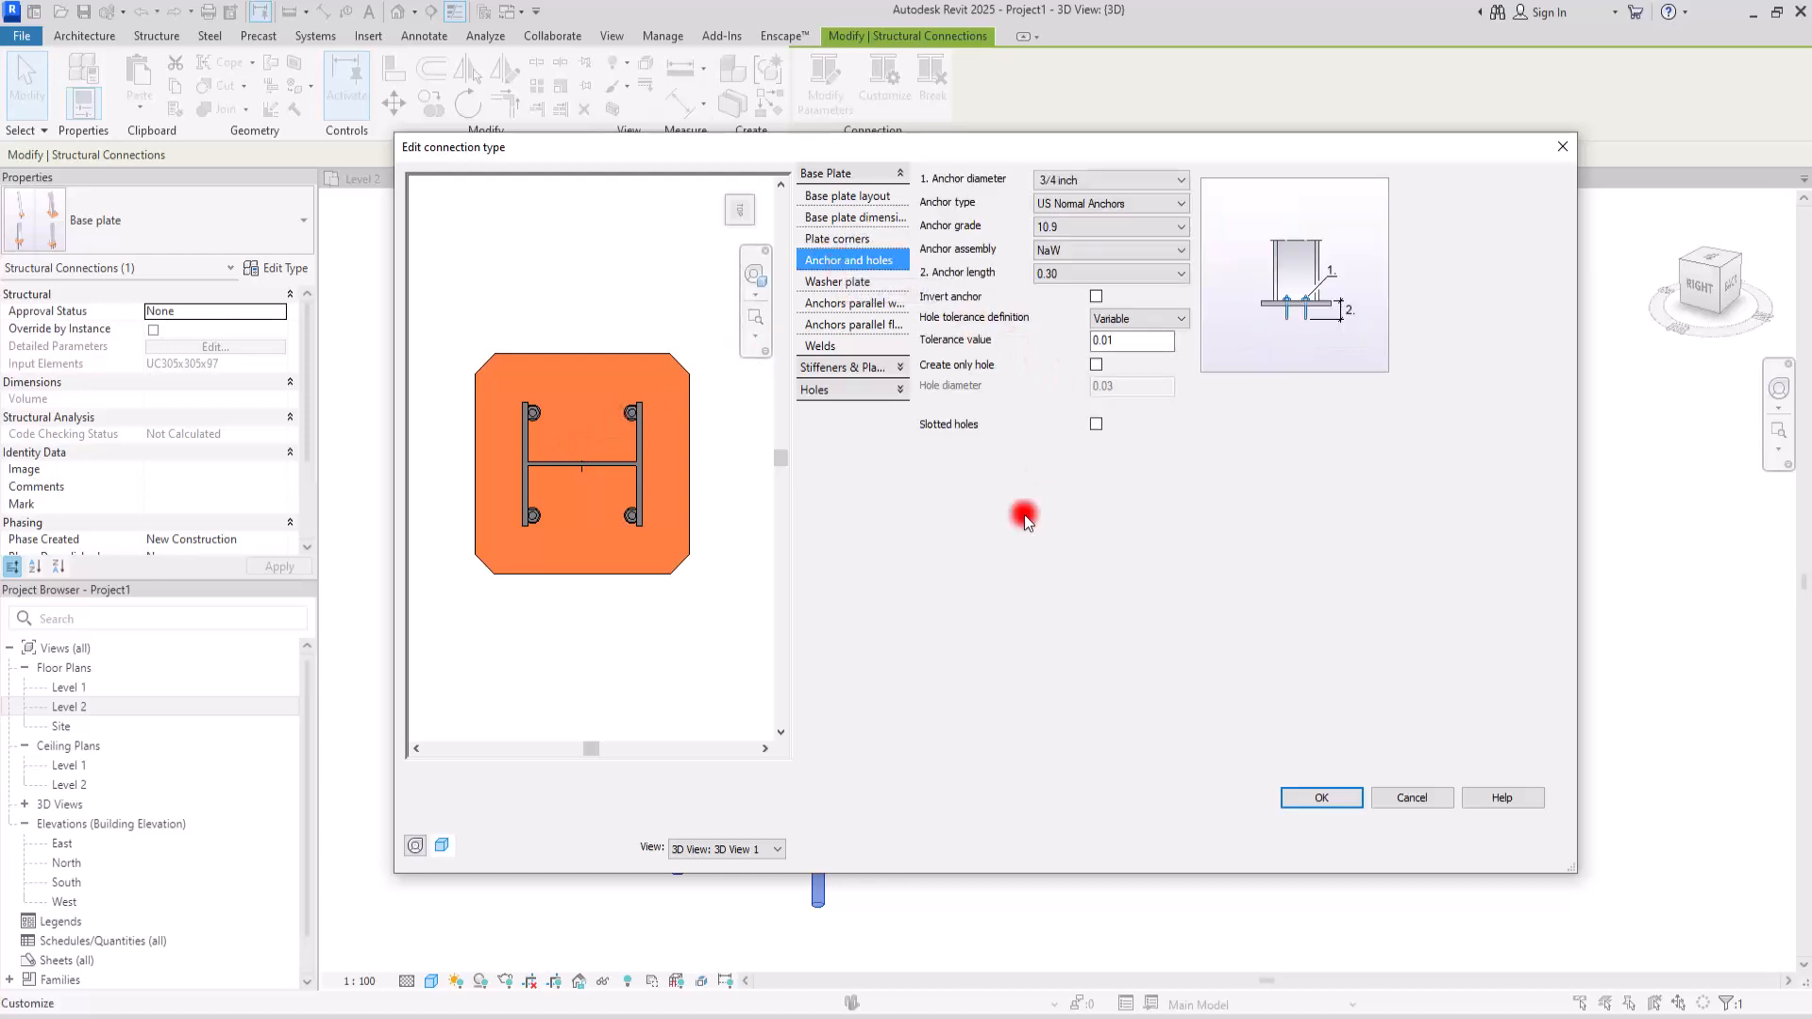
scroll(611, 463, "up", 1)
scroll(612, 461, "up", 1)
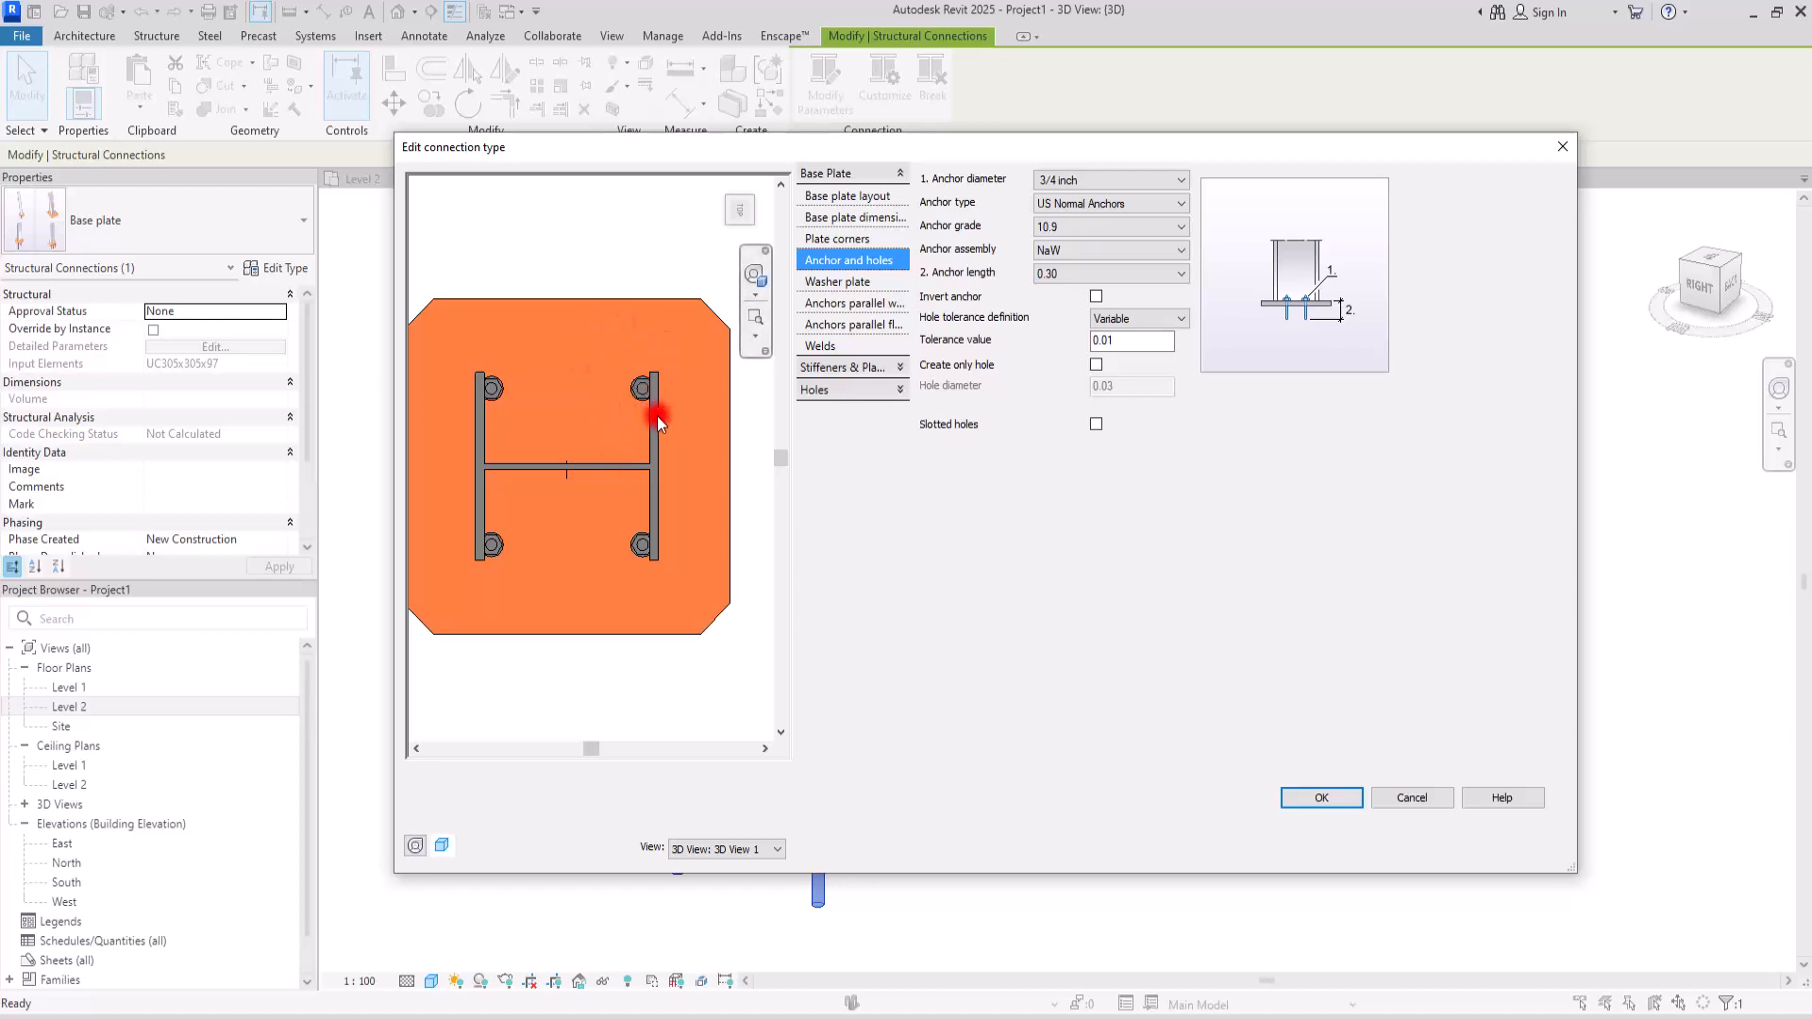
scroll(604, 472, "down", 2)
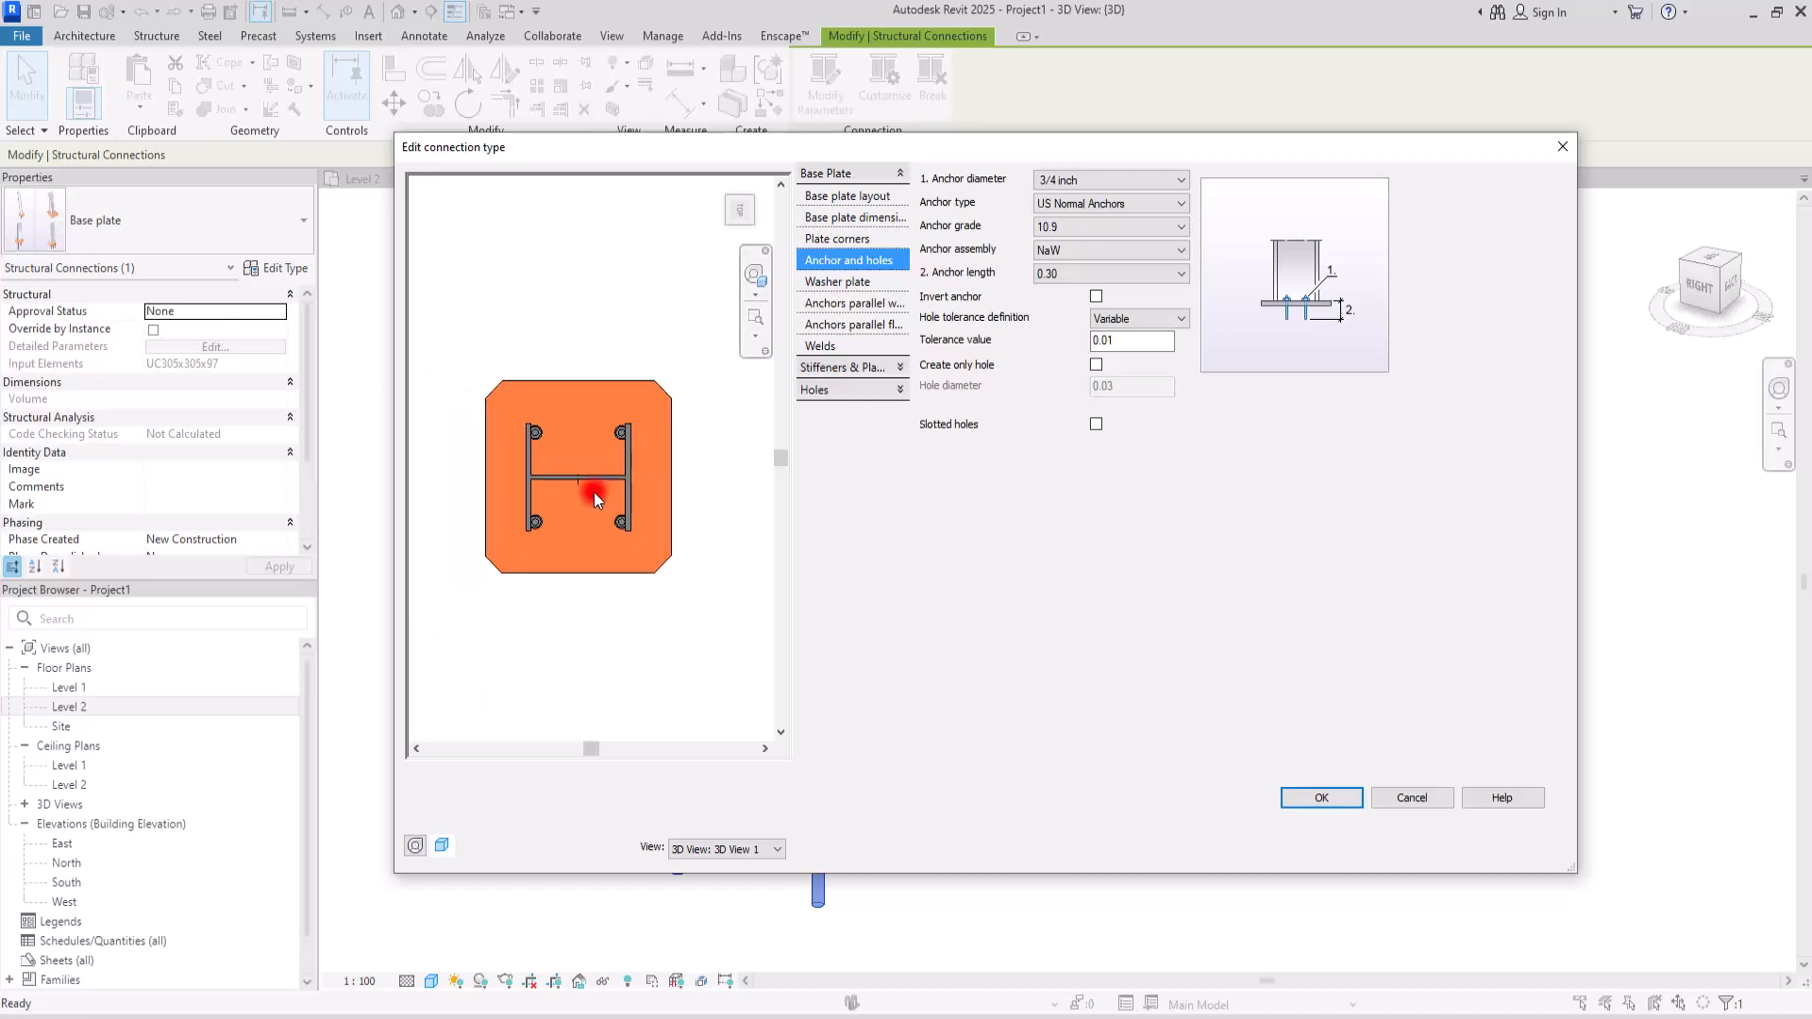
middle_click_drag(561, 540, 697, 329, "shift")
scroll(669, 437, "up", 2)
middle_click_drag(587, 510, 598, 469, "shift")
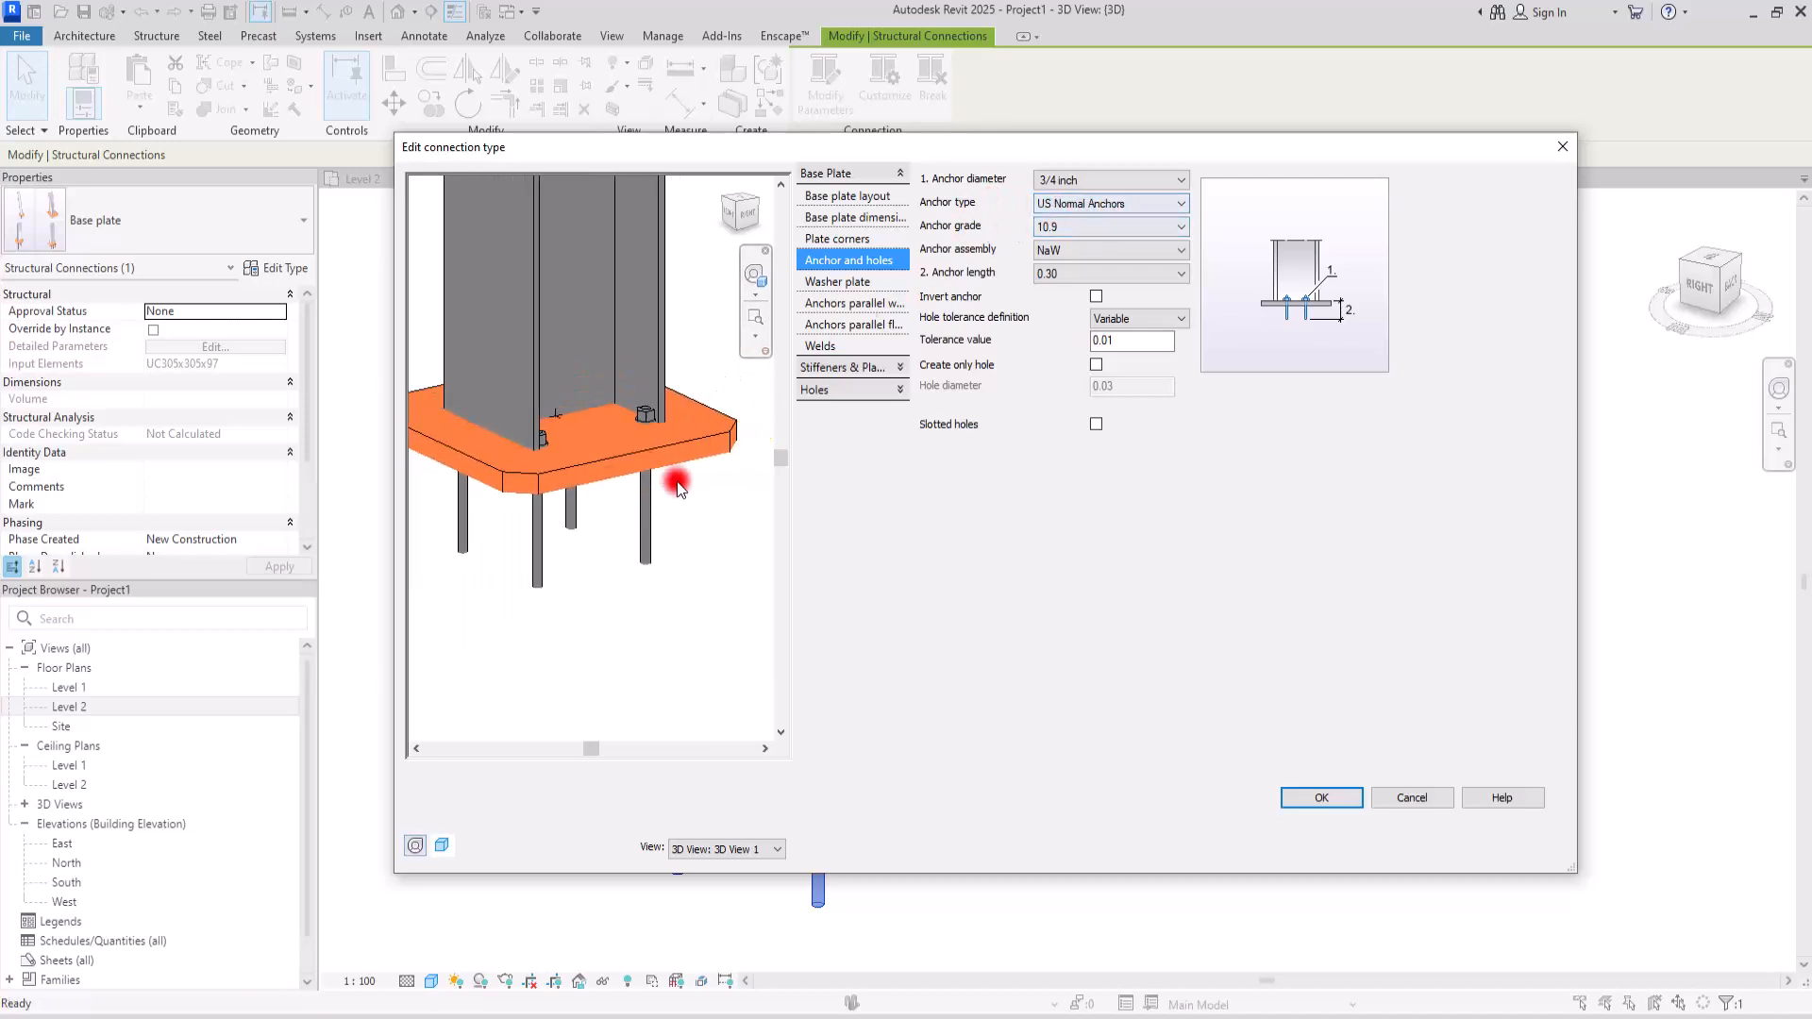
left_click(1112, 204)
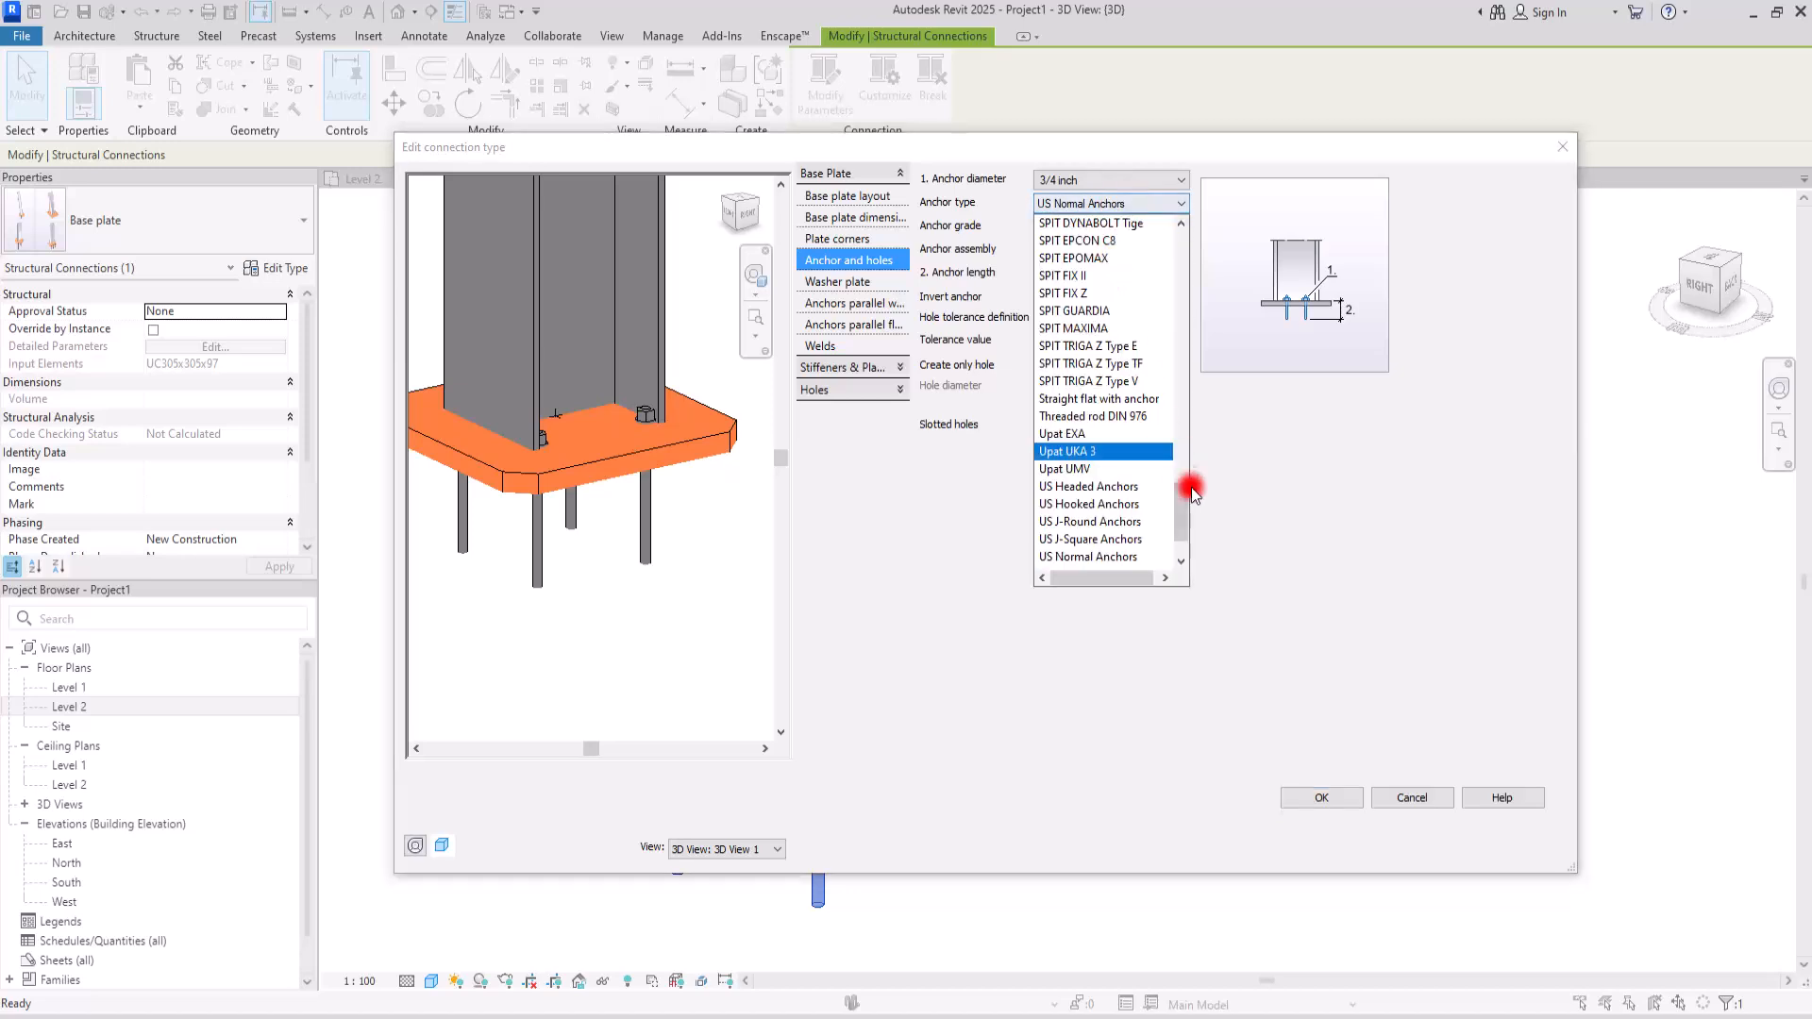
left_click_drag(1181, 510, 1161, 223)
left_click_drag(1191, 519, 1180, 243)
left_click(1130, 225)
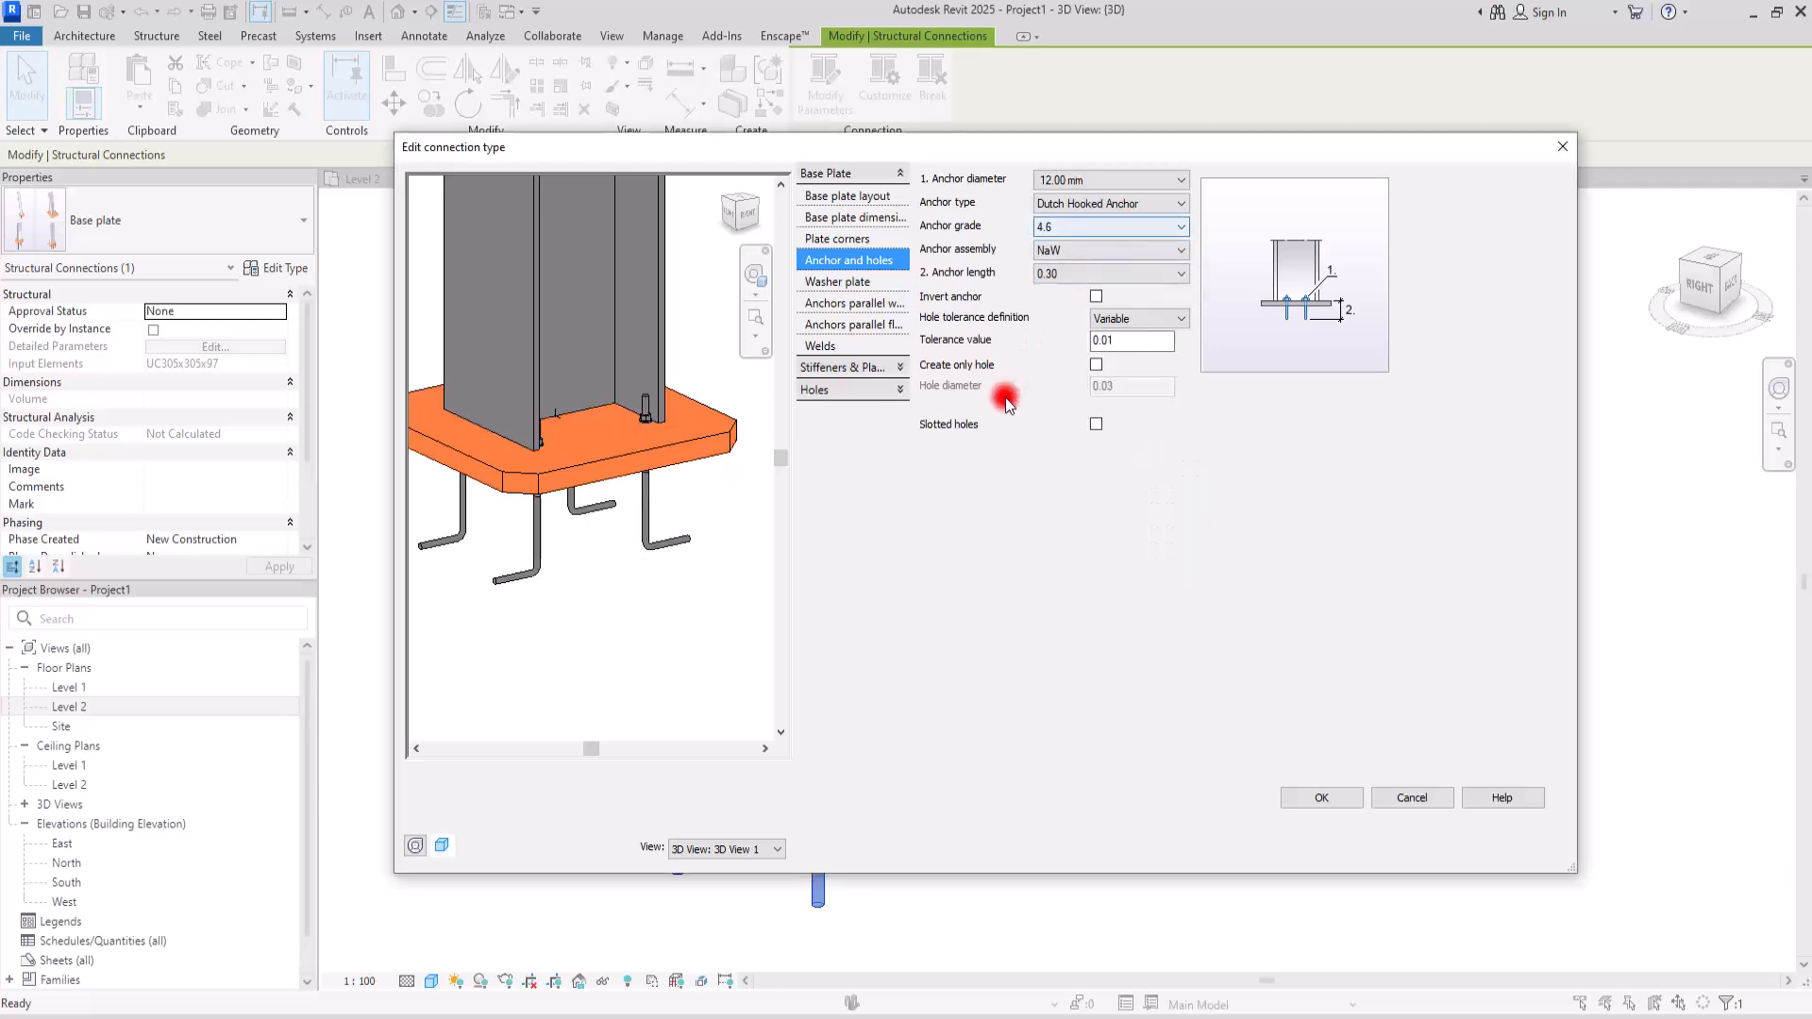
- Set the anchor diameter to 20.00 mm and check the available anchor grades
left_click(1110, 181)
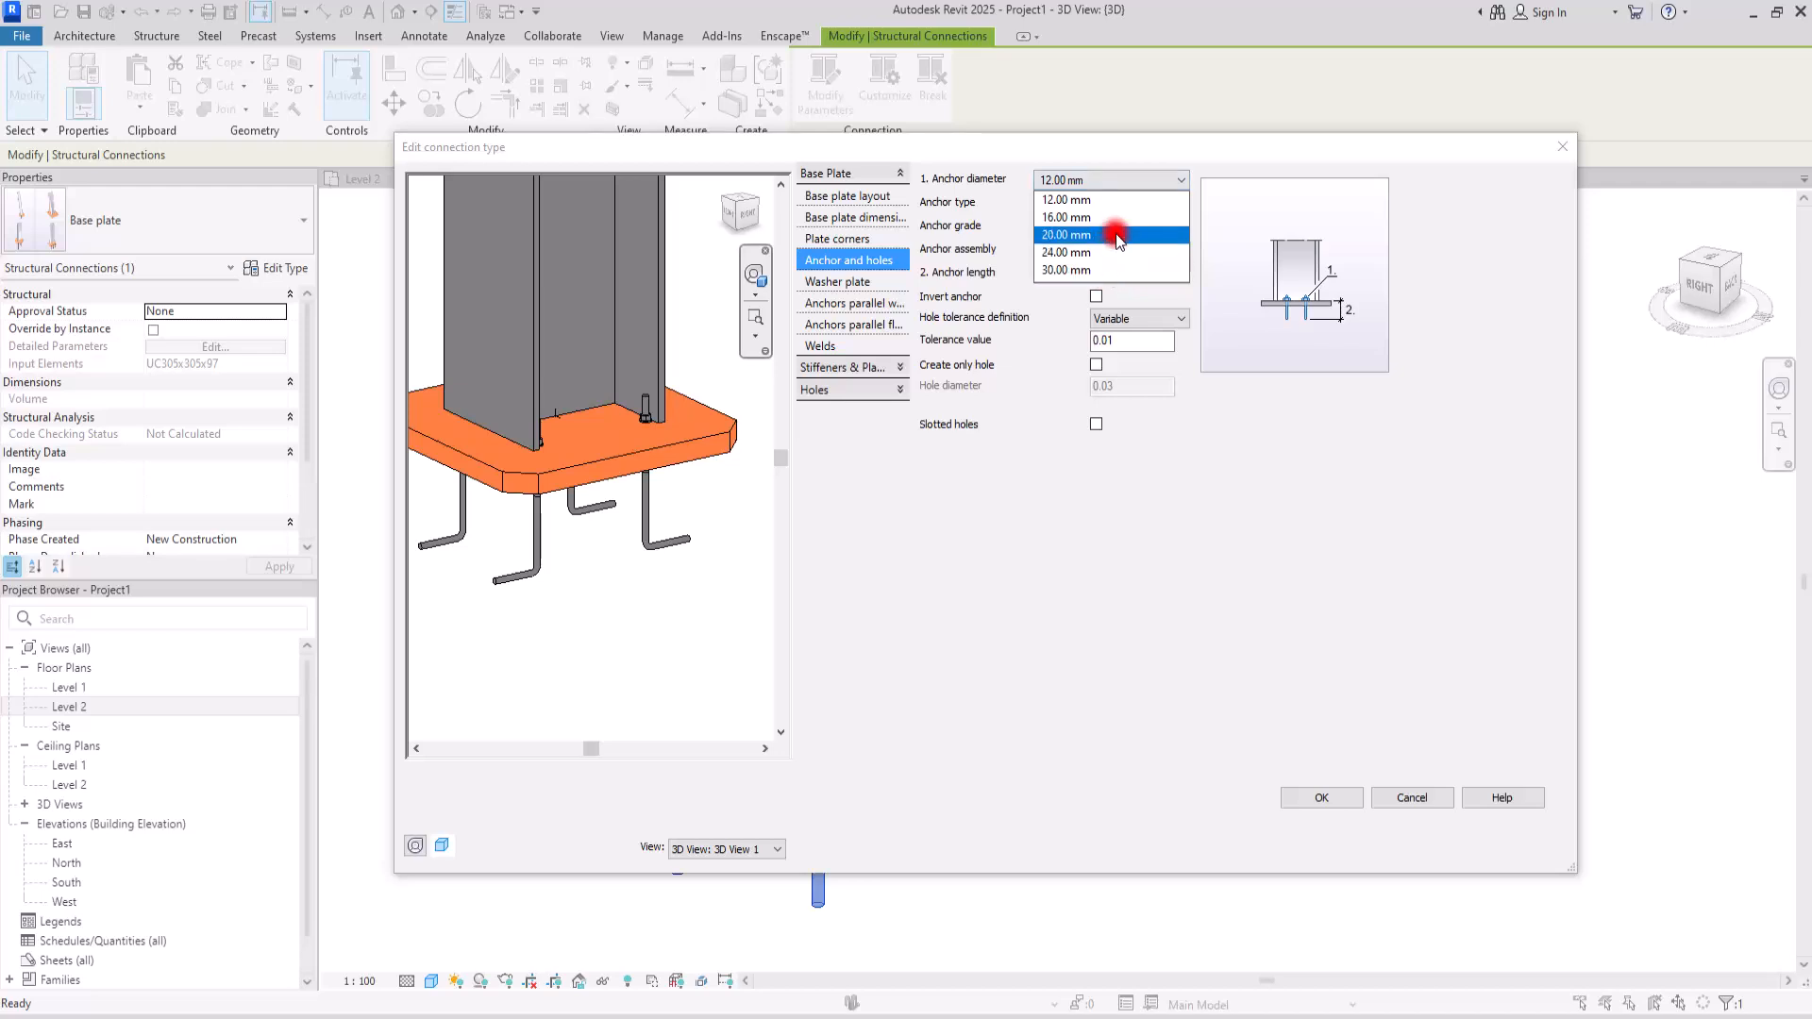
left_click(1062, 236)
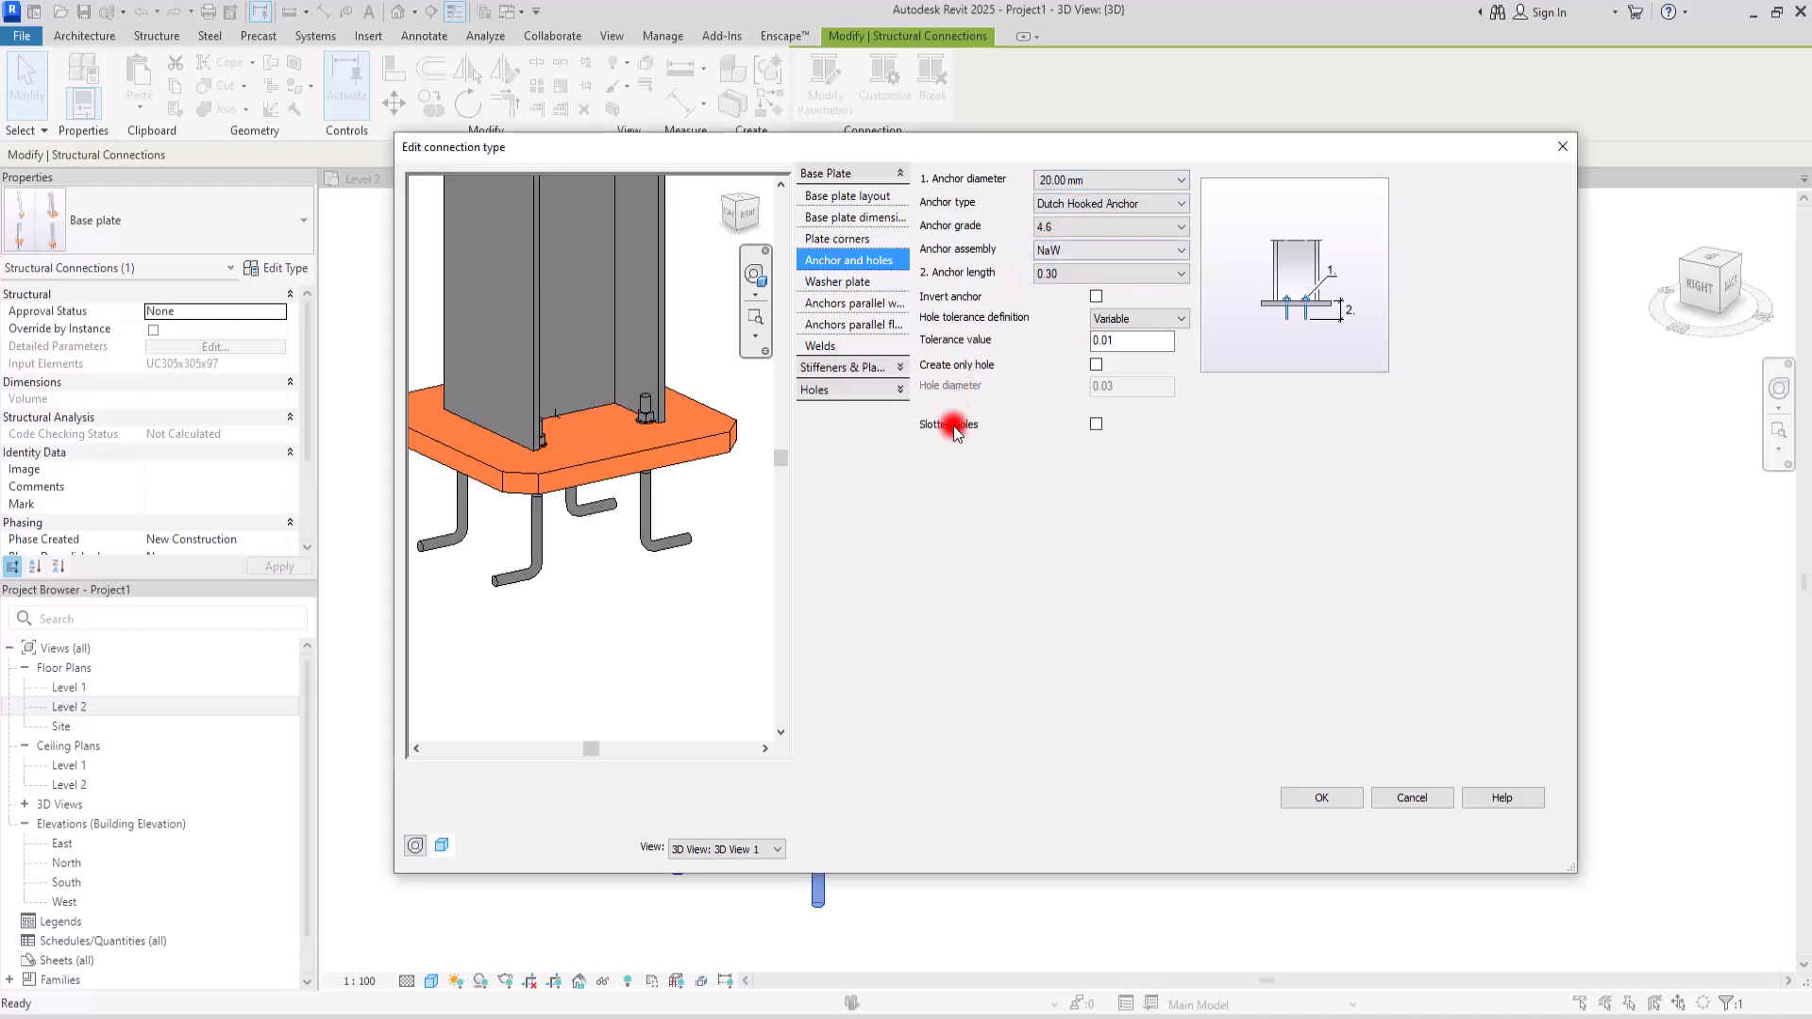
left_click(1079, 227)
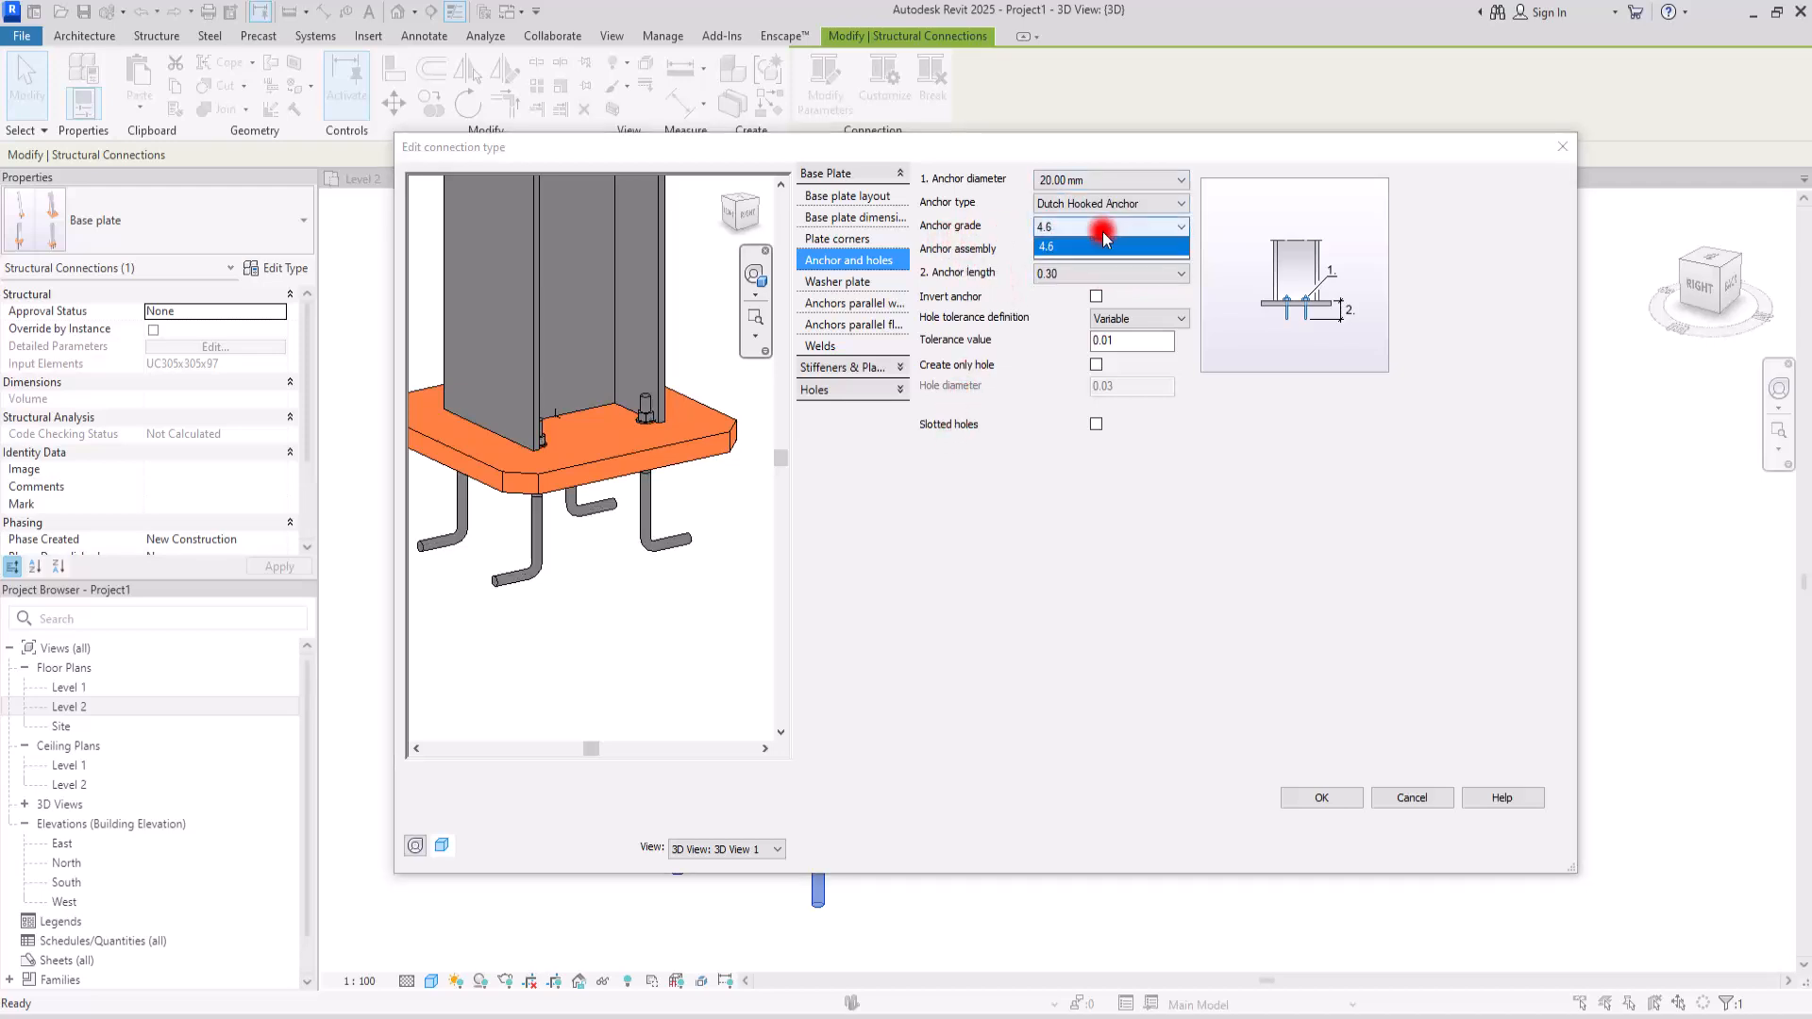
left_click(986, 248)
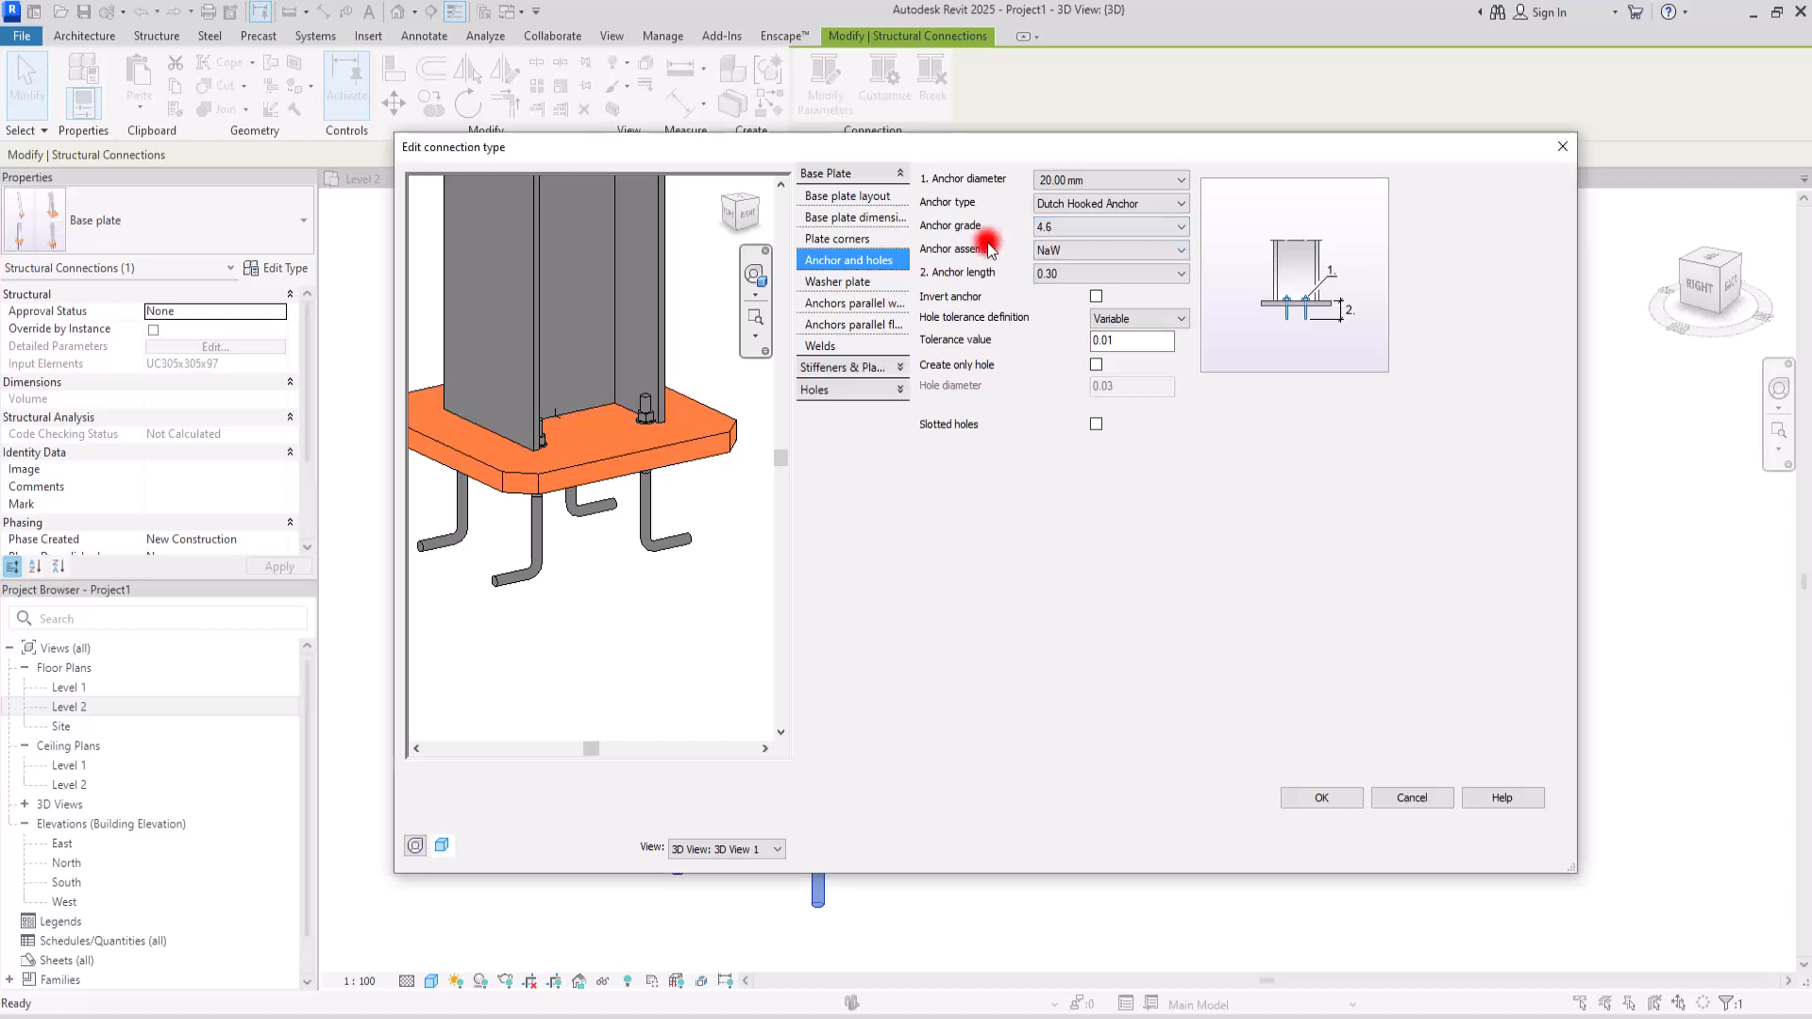
left_click(1089, 205)
left_click(961, 236)
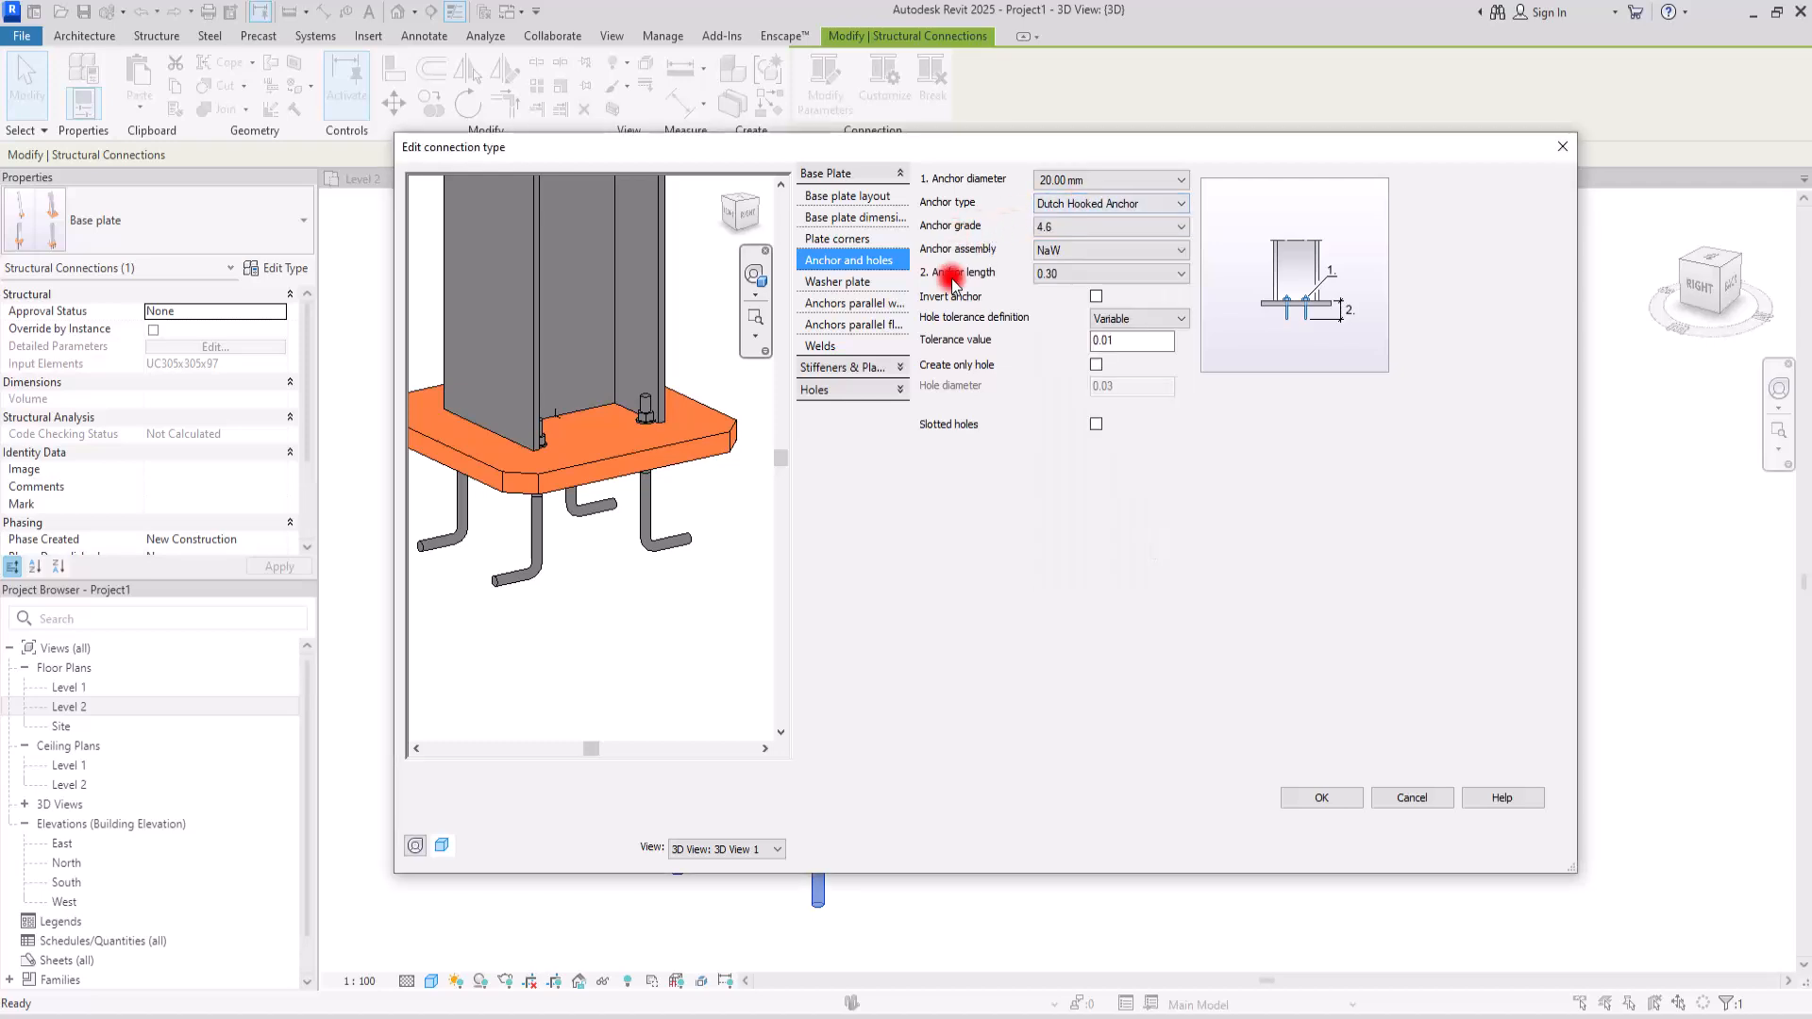
- Try the 2Na2W and 3Na2W anchor assemblies and compare the nuts under the base plate
left_click(1046, 252)
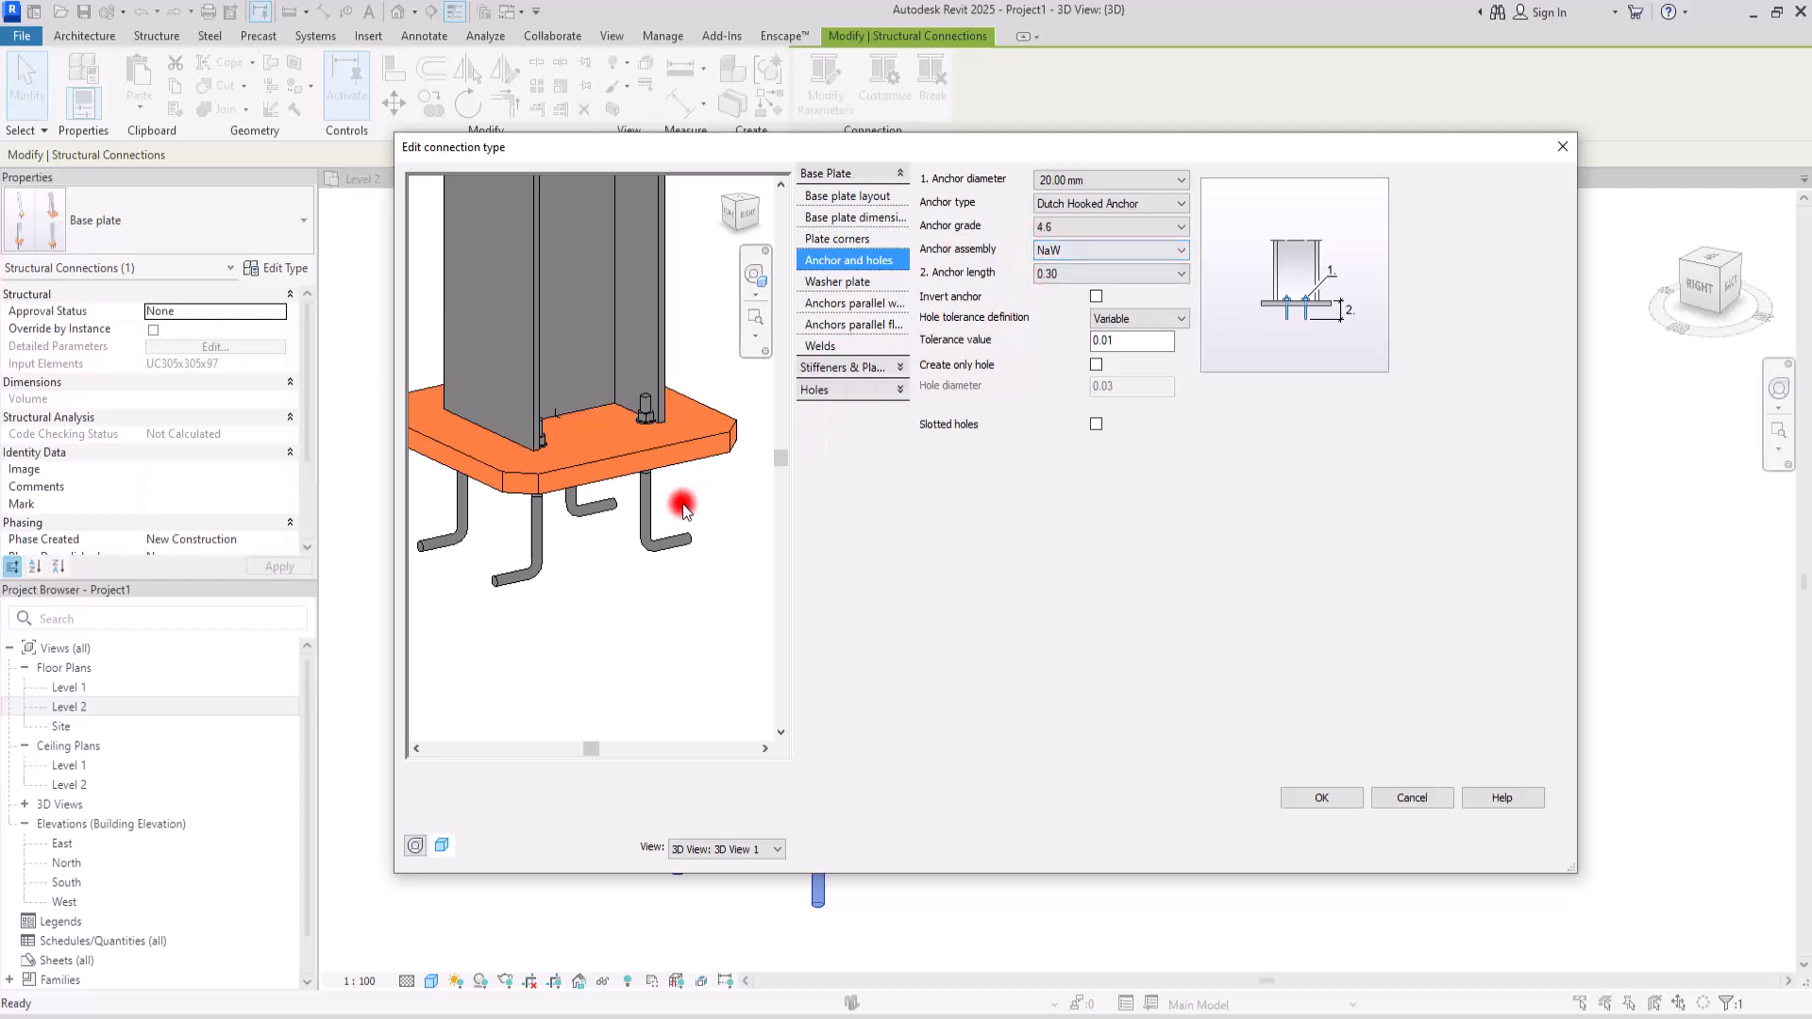
middle_click_drag(607, 525, 651, 384, "shift")
scroll(710, 393, "up", 5)
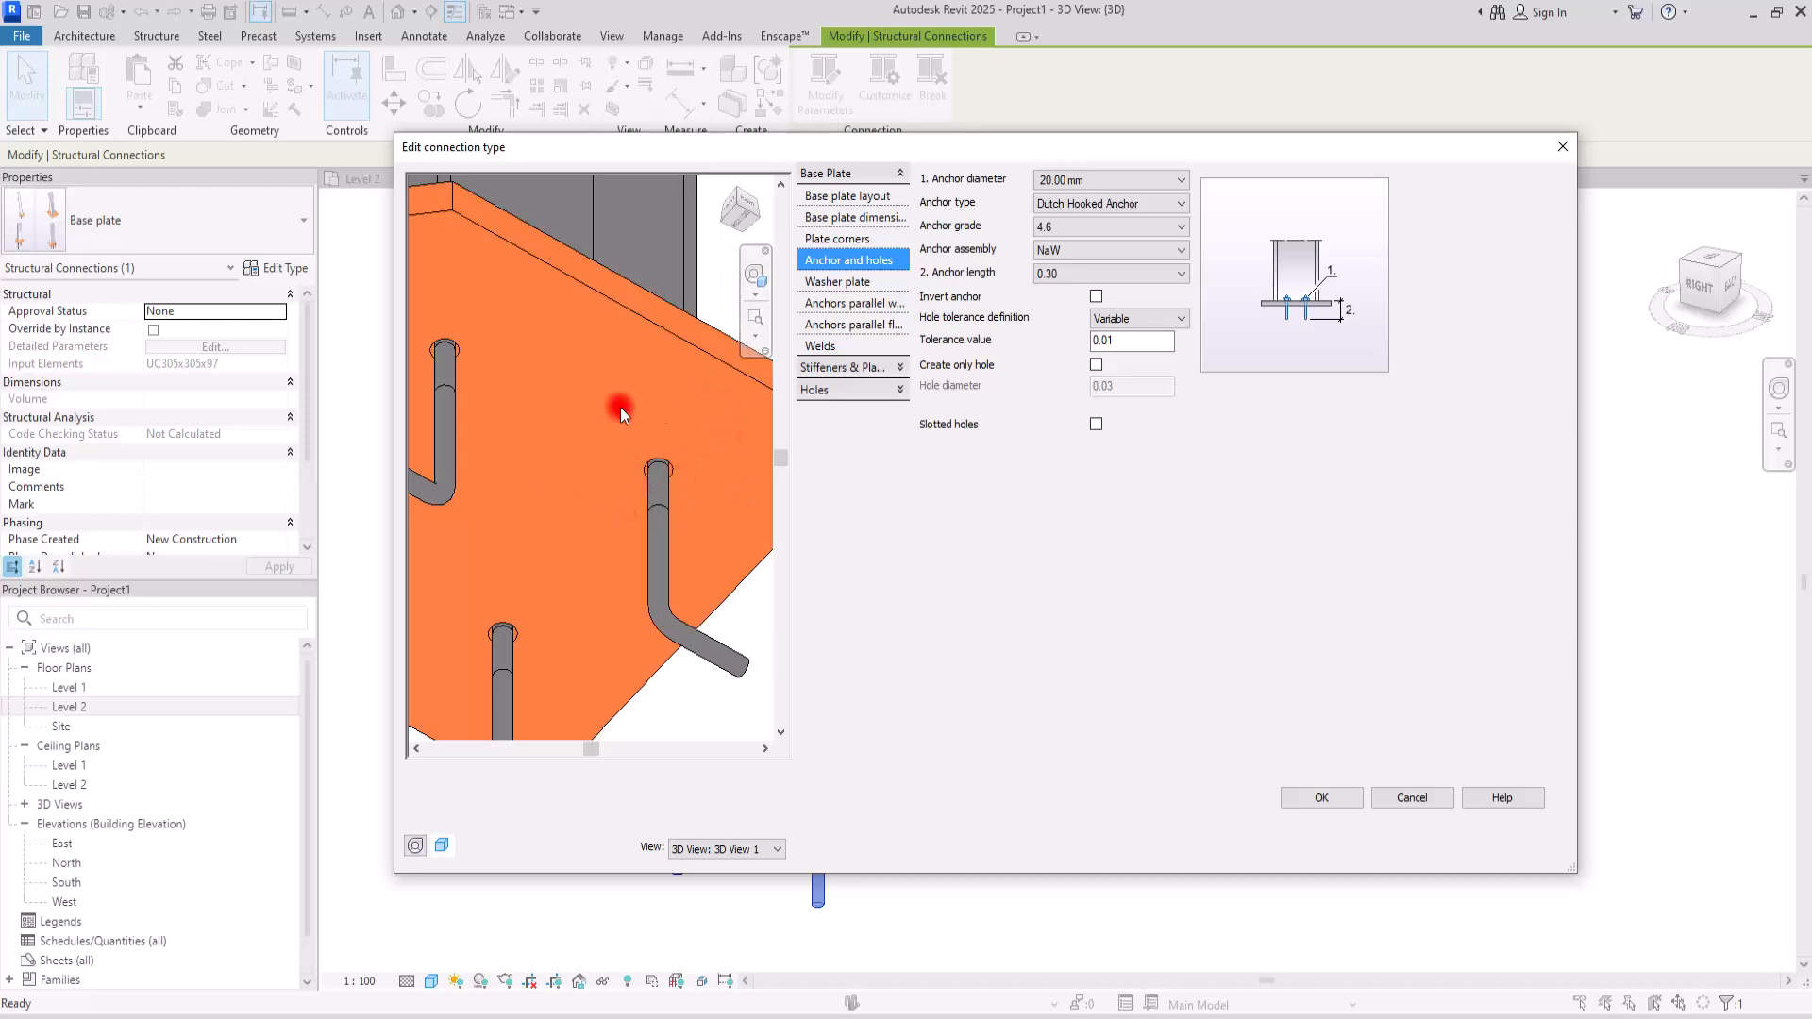
left_click(1095, 250)
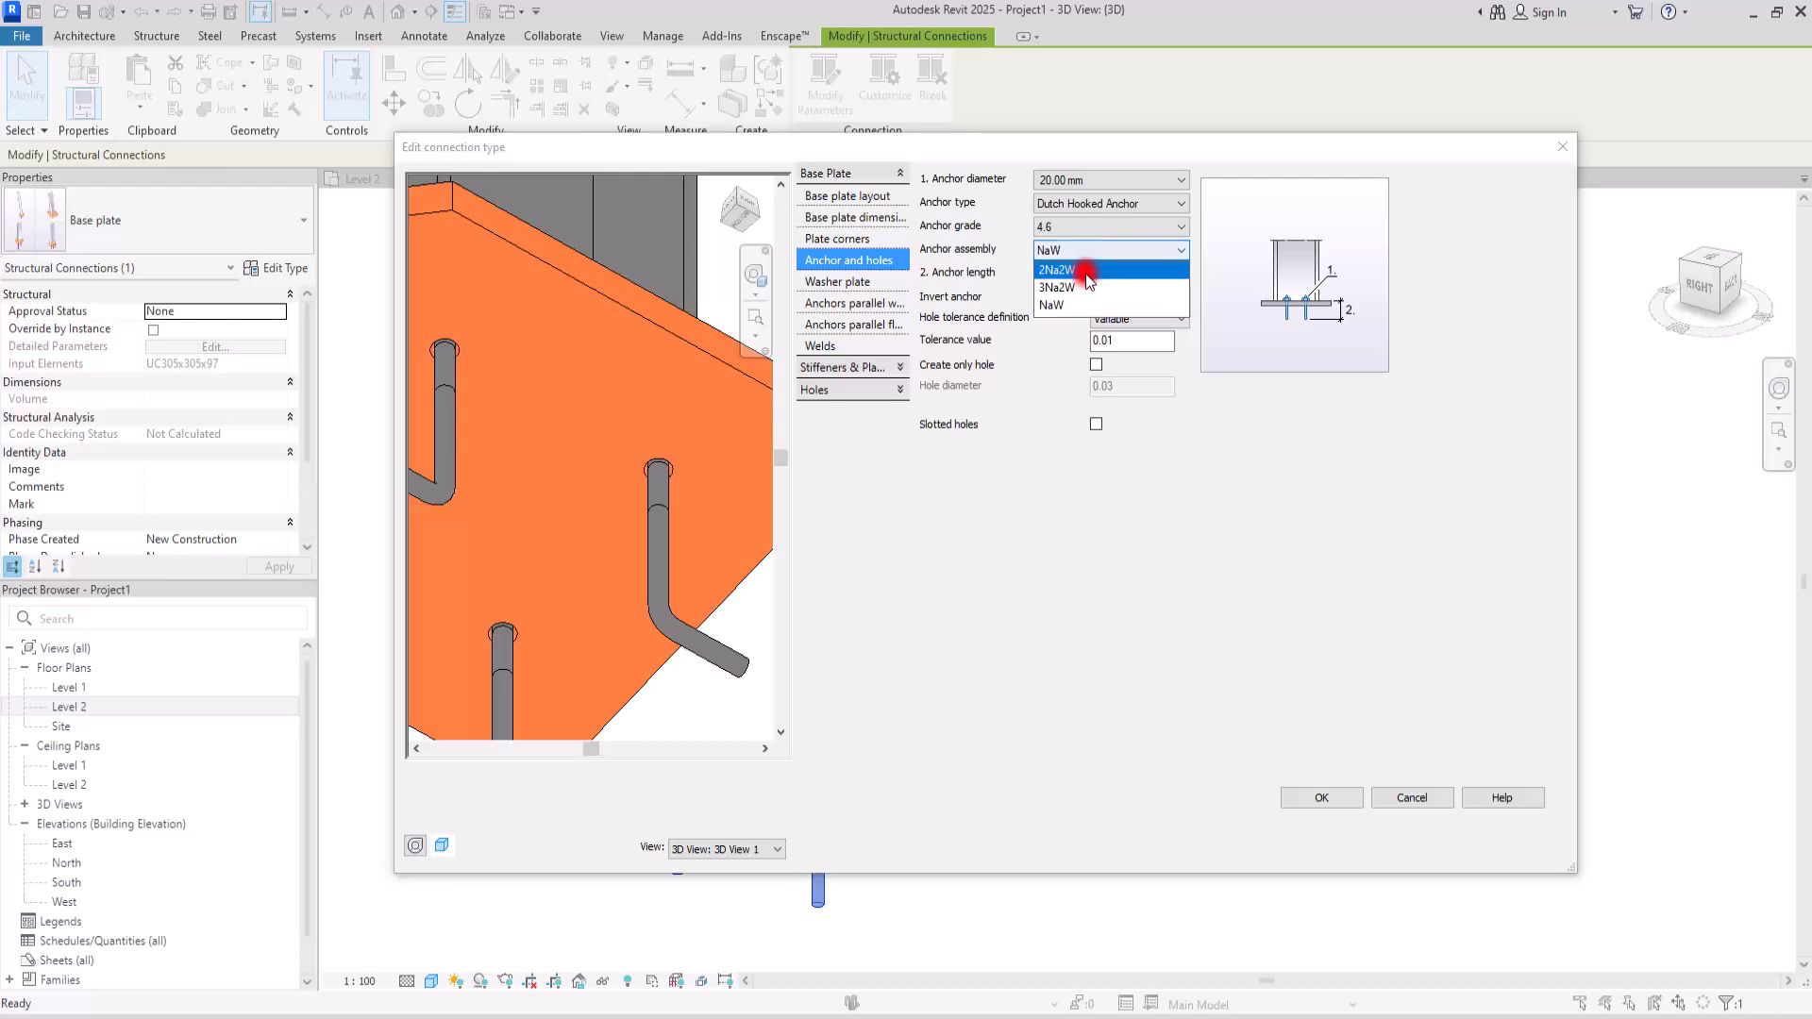
left_click(1057, 270)
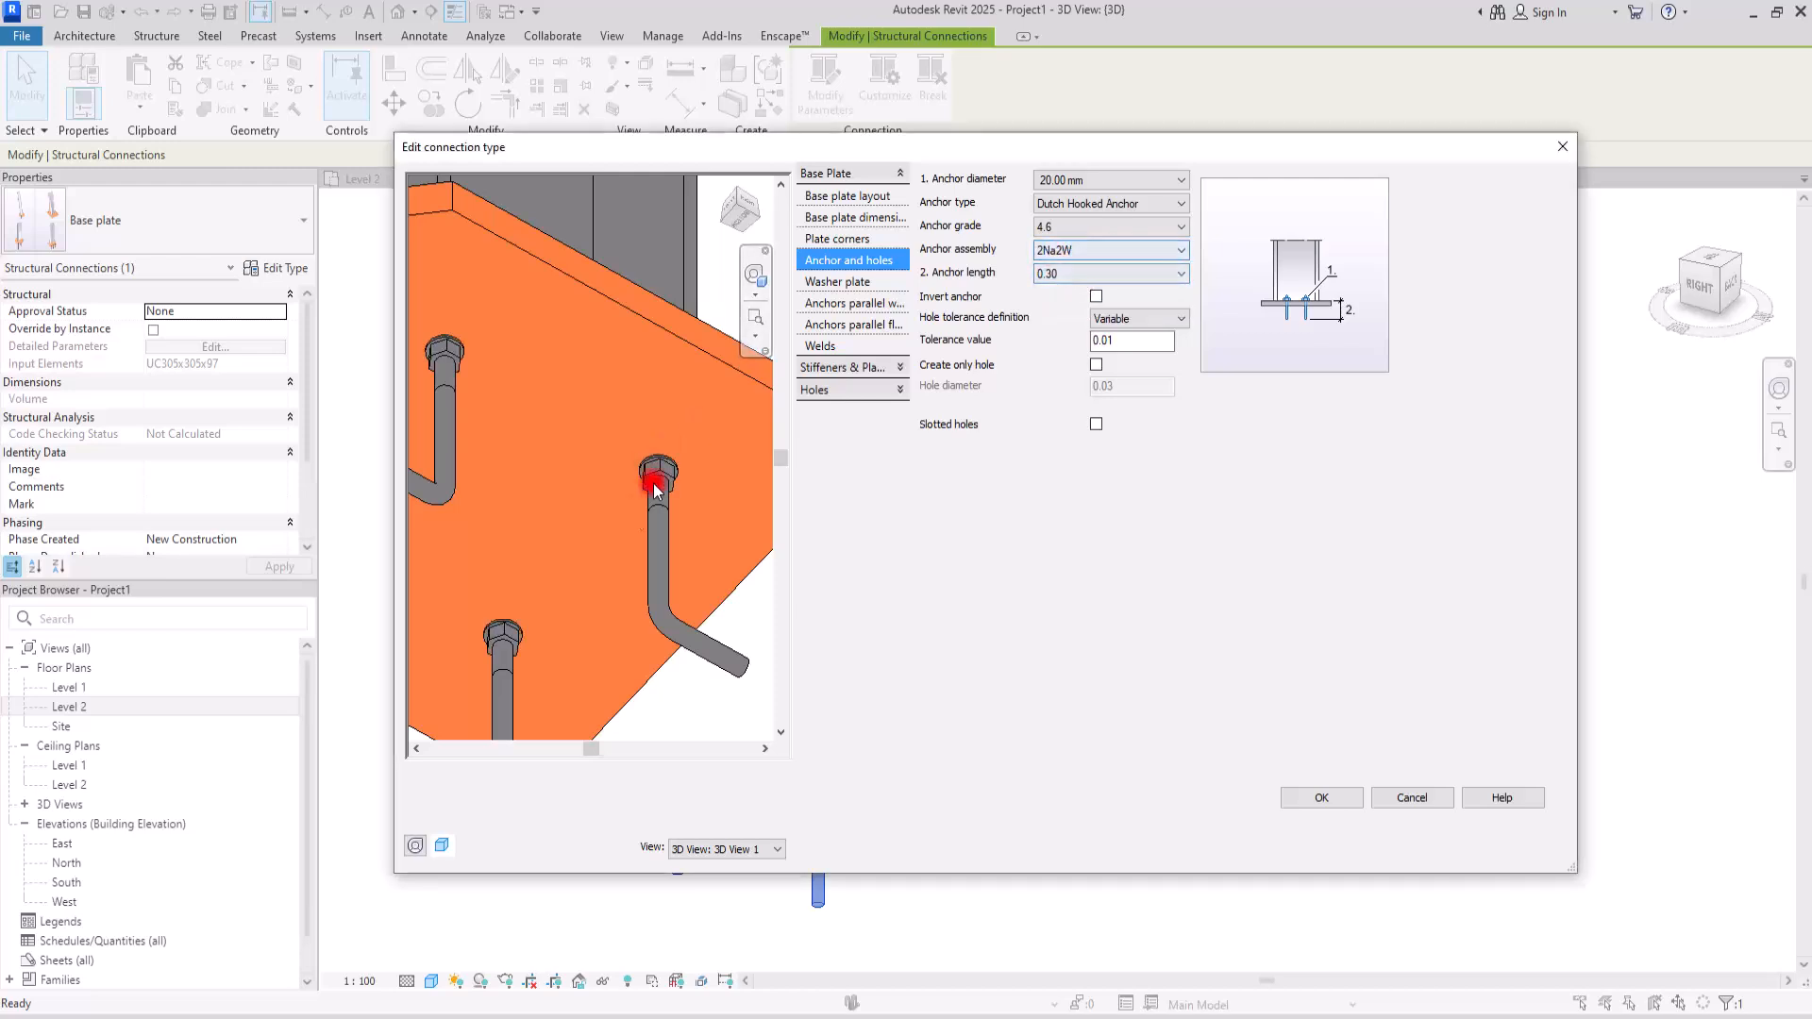
scroll(699, 517, "up", 2)
scroll(699, 517, "up", 1)
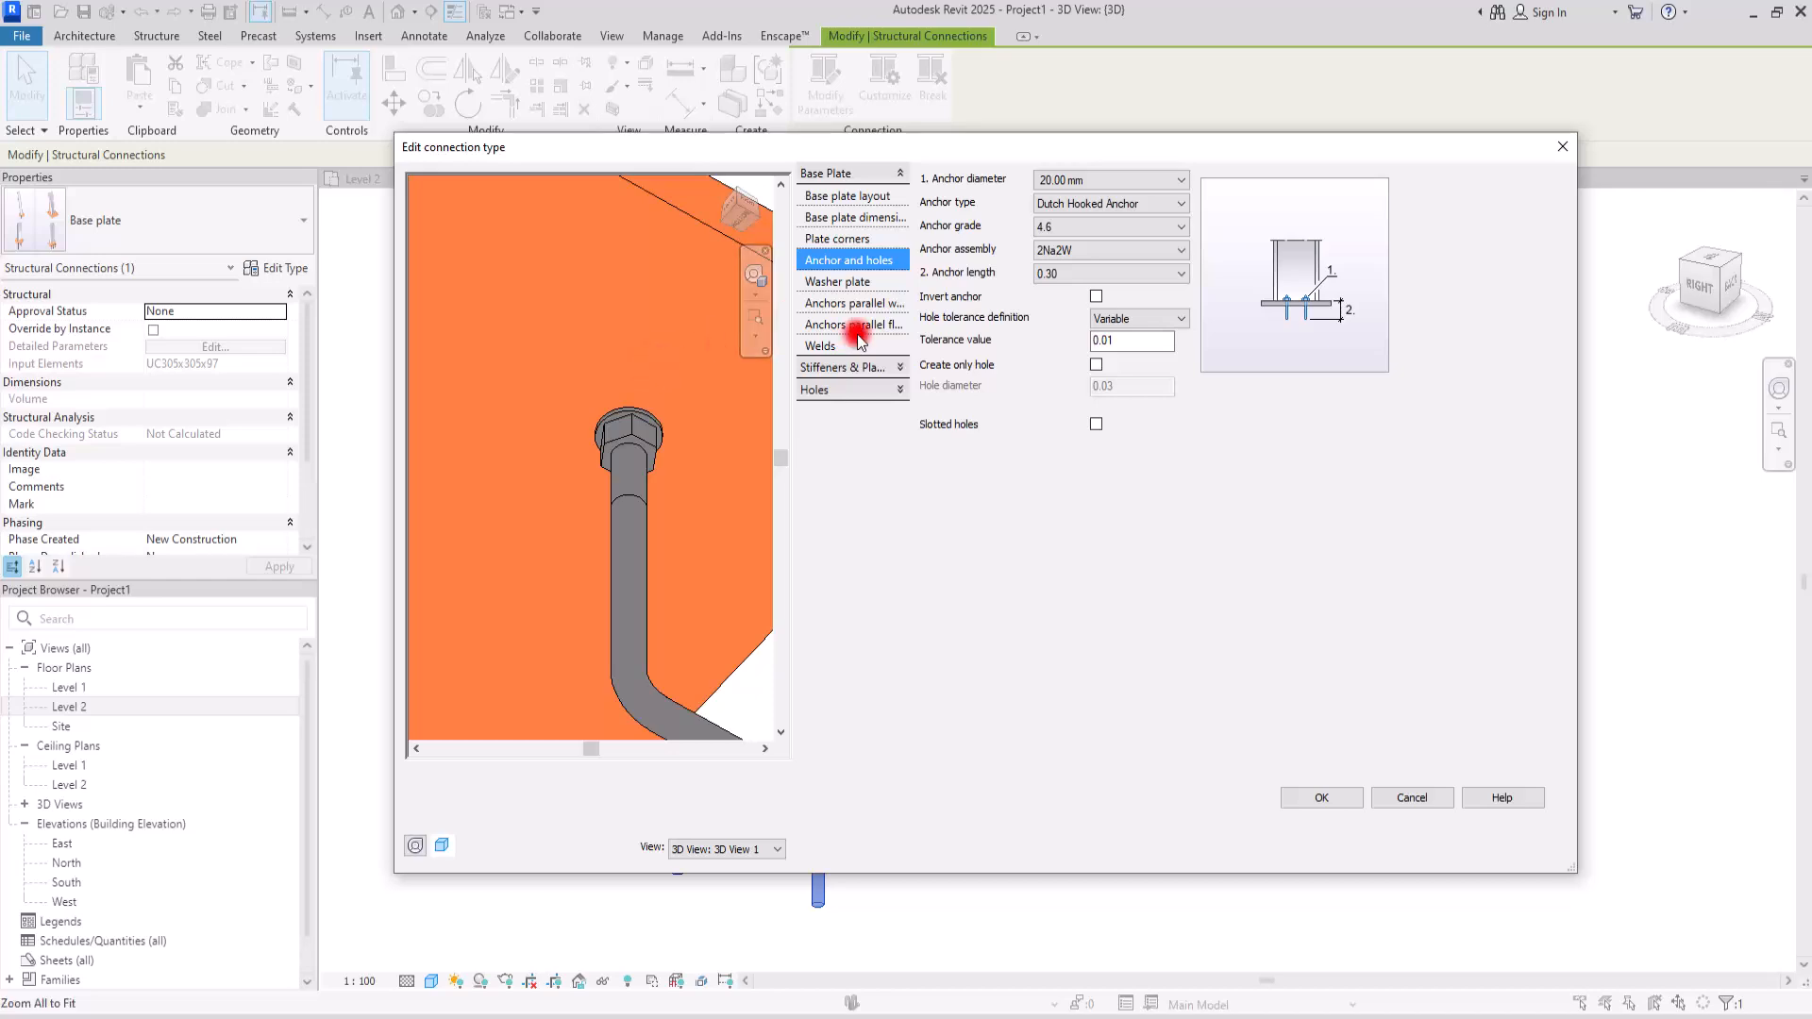
left_click(1054, 250)
left_click(1057, 287)
scroll(591, 417, "down", 3)
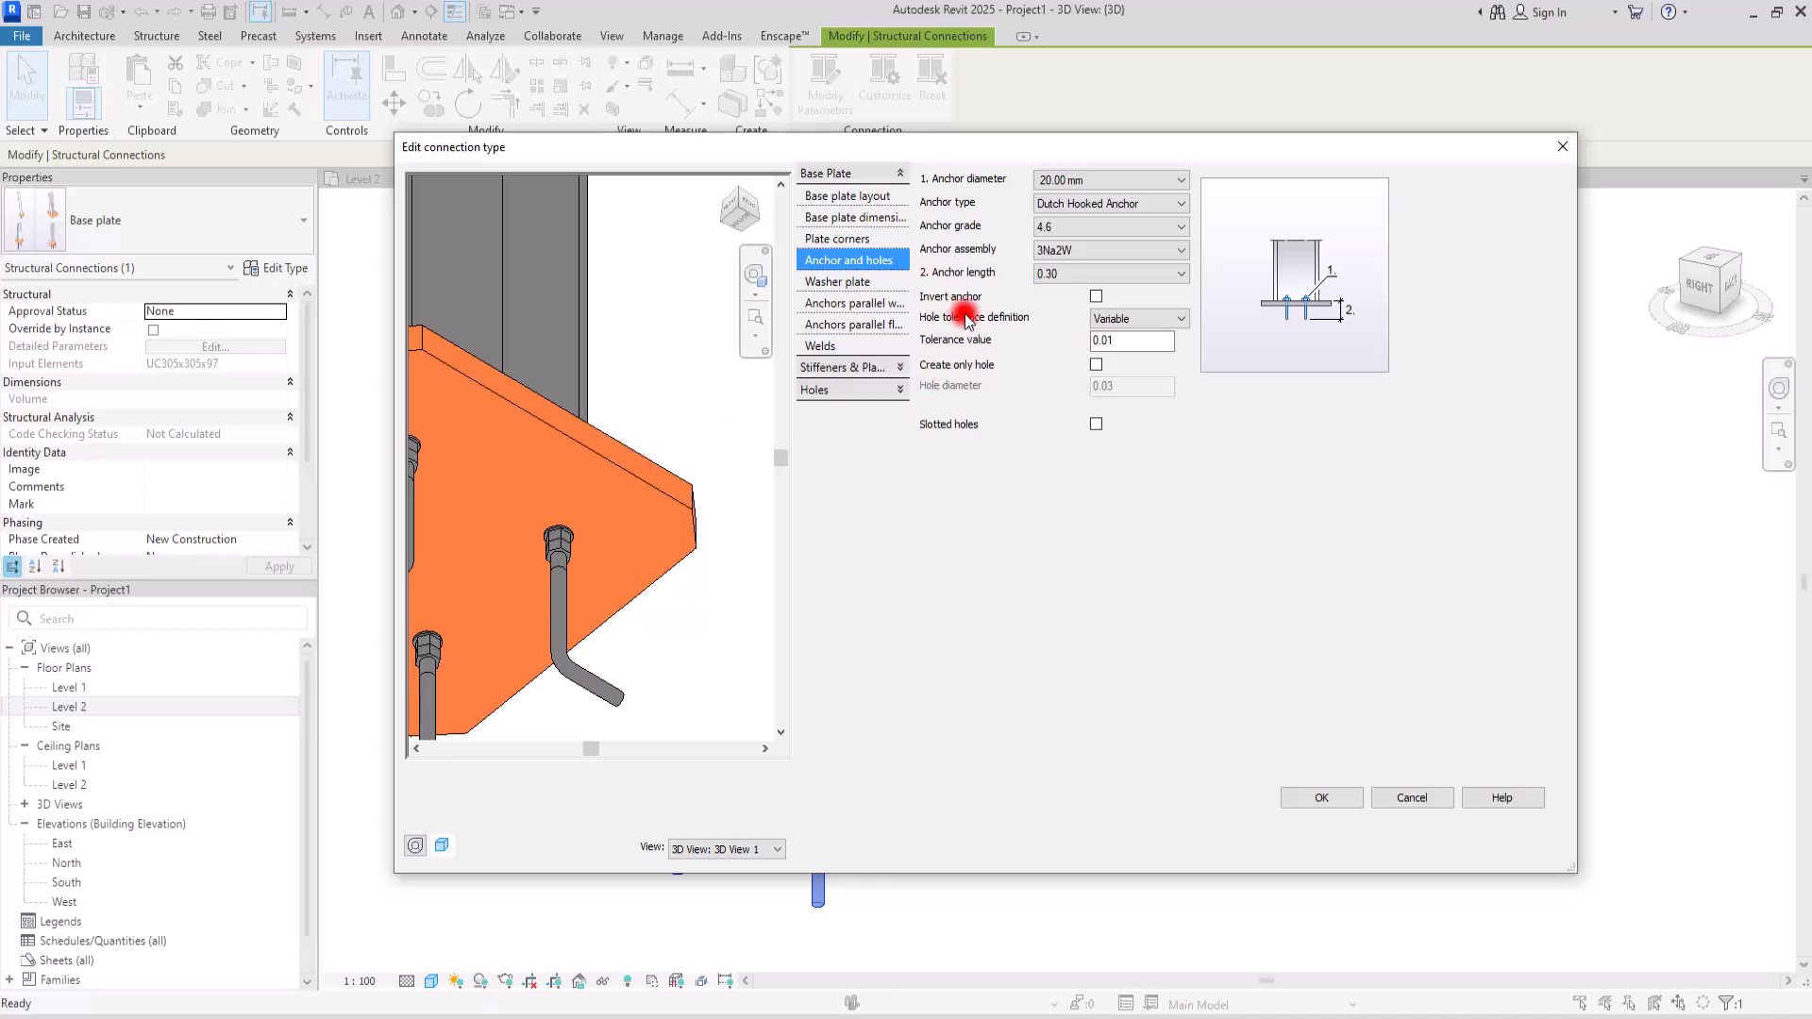
- Try an anchor length of 0.60 and inspect the hooked anchors below the plate
left_click(1106, 276)
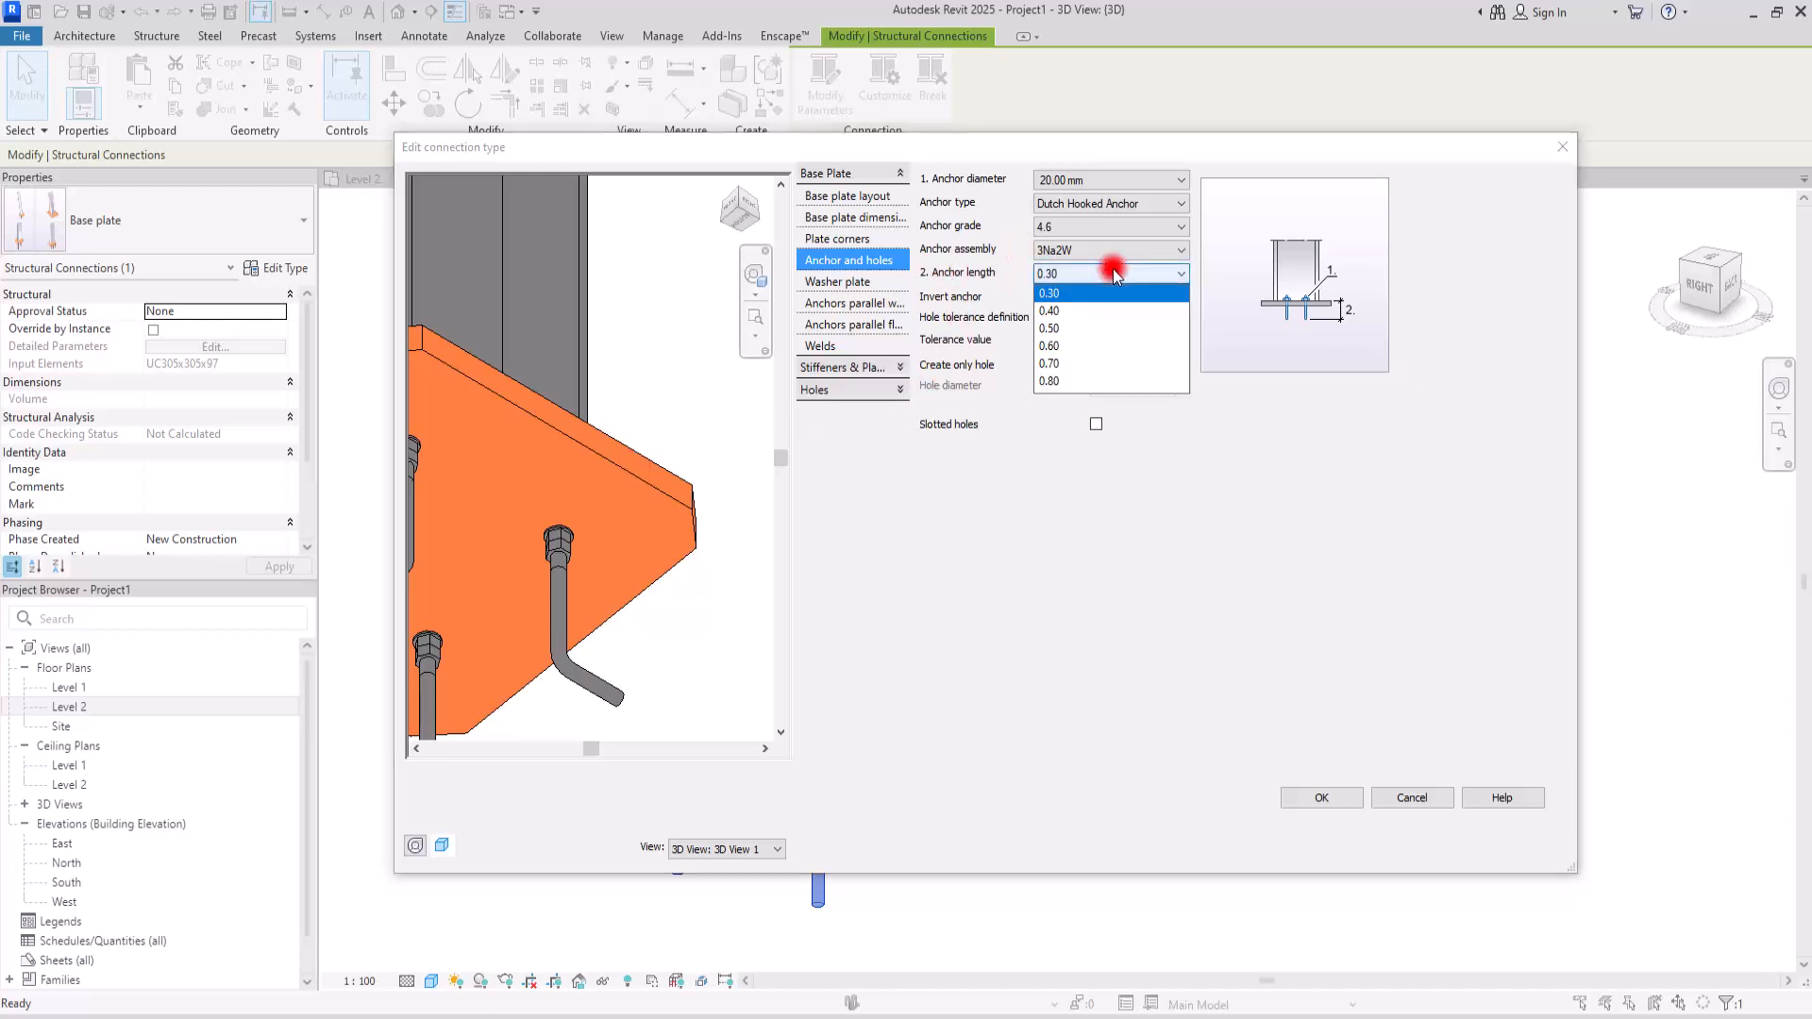
left_click(1086, 347)
scroll(660, 371, "down", 3)
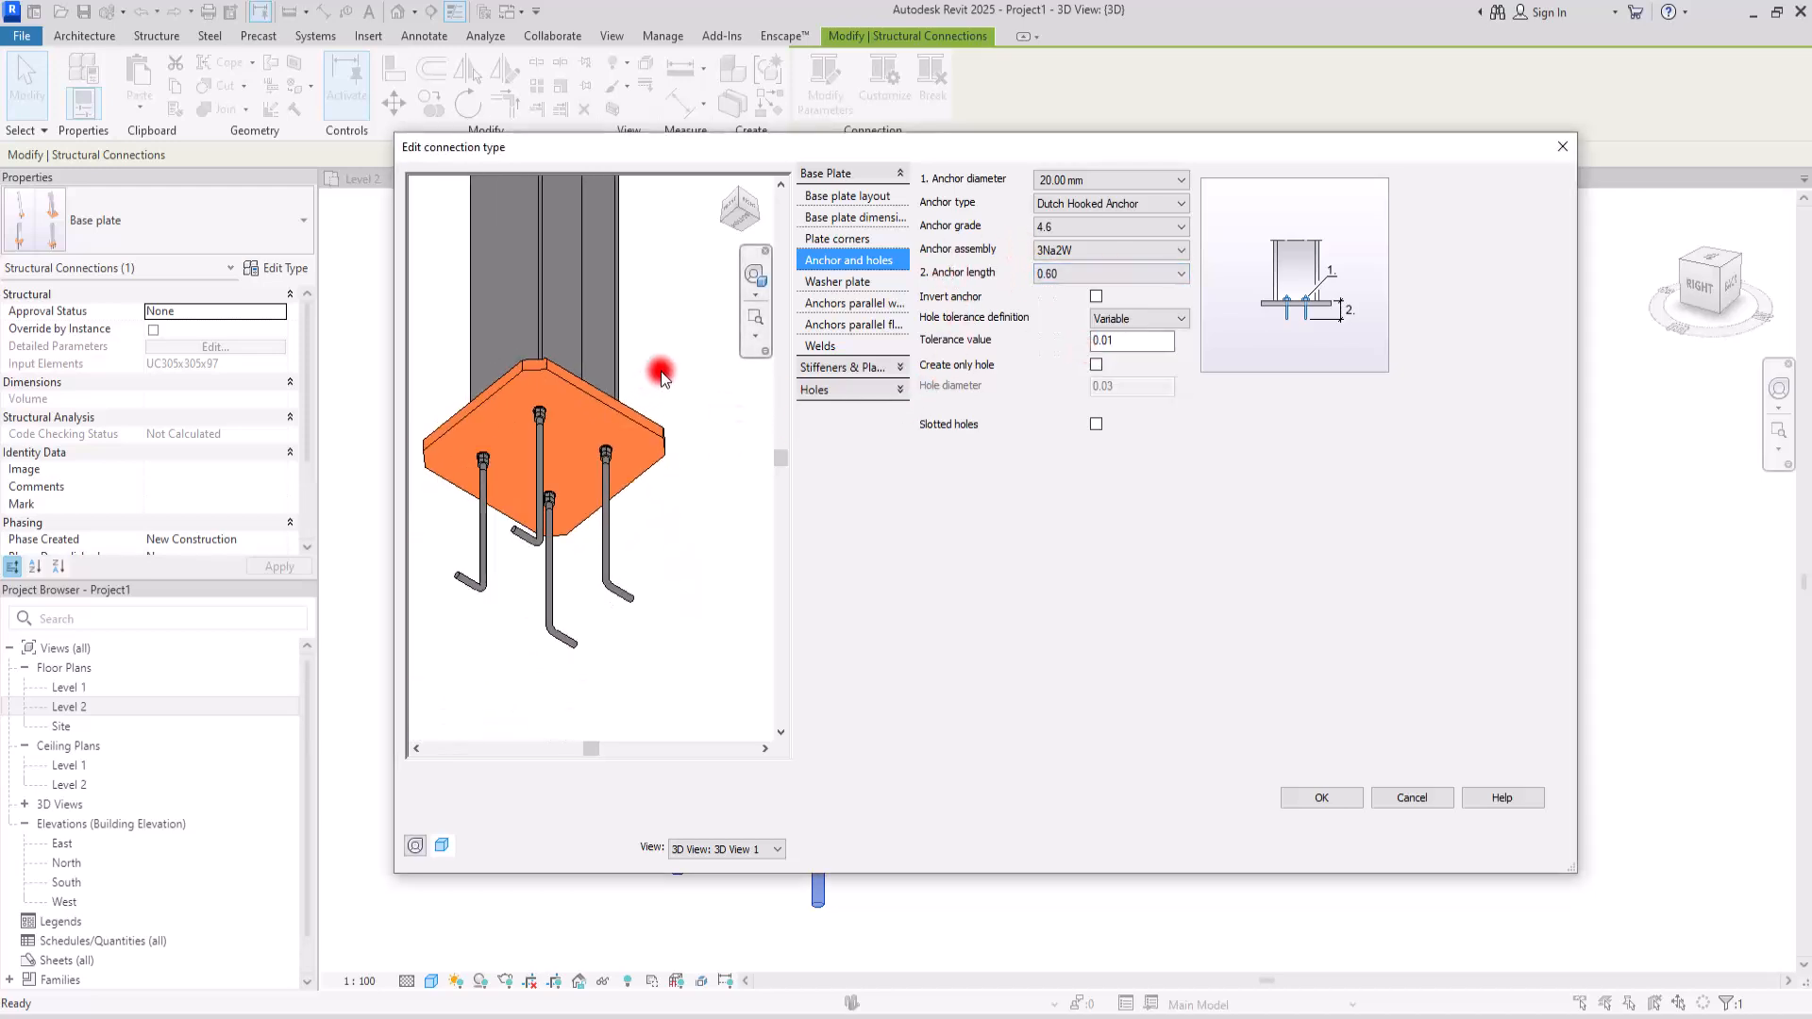
mouse_move(661, 370)
middle_mouse_down("shift")
mouse_move(639, 510)
mouse_move(621, 518)
mouse_move(654, 525)
mouse_move(664, 479)
mouse_move(627, 475)
mouse_move(687, 360)
middle_mouse_up("shift")
scroll(614, 453, "up", 2)
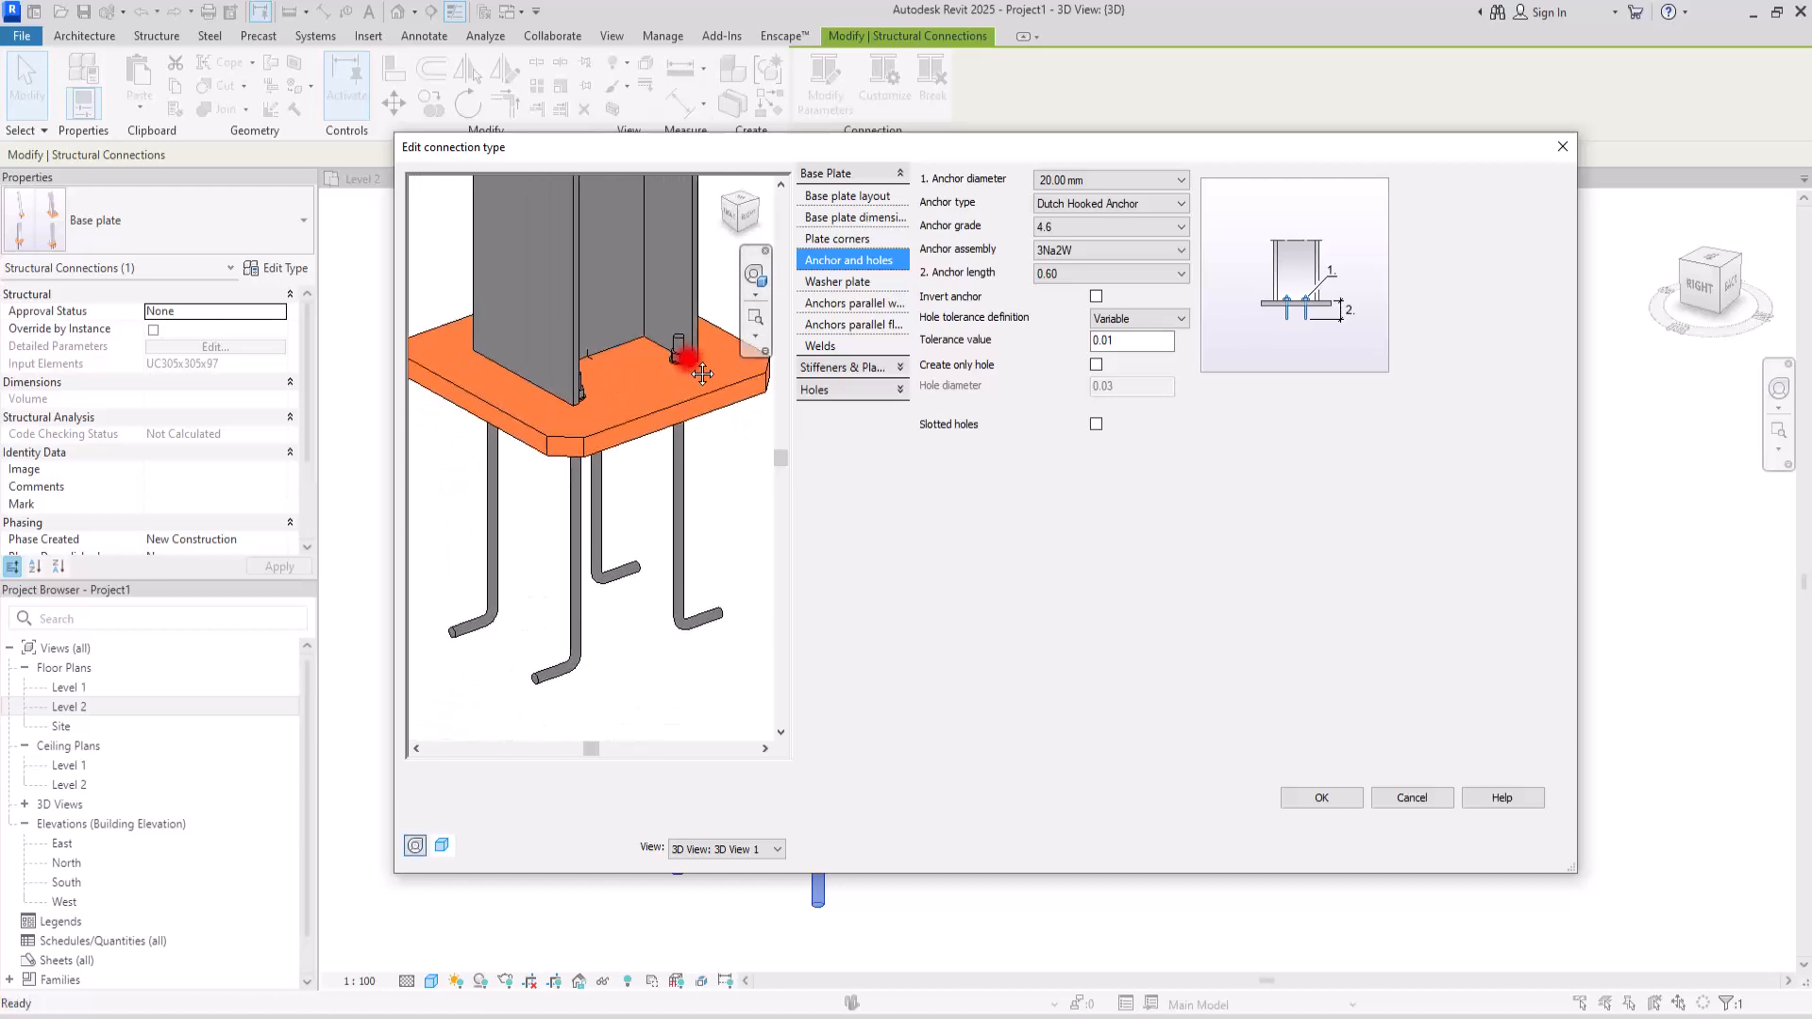
- Try an anchor length of 0.40, and set it to 0.50
left_click(1101, 280)
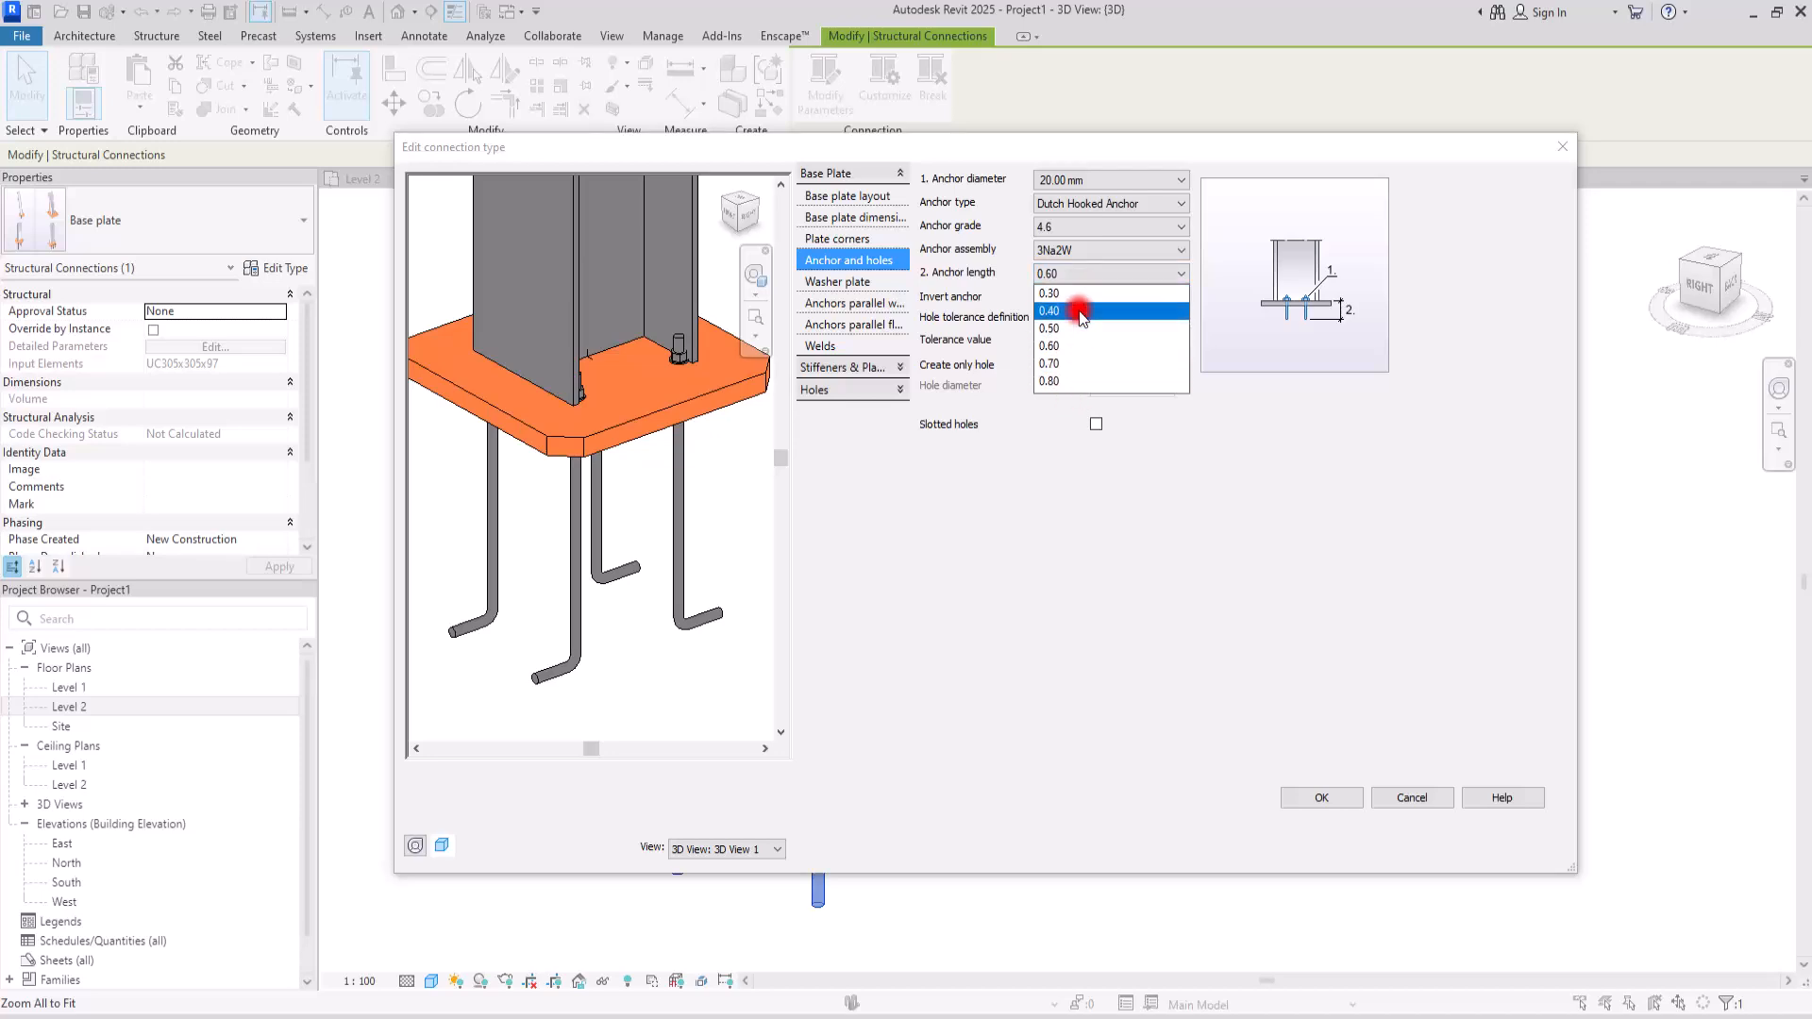
left_click(1080, 312)
left_click(1070, 281)
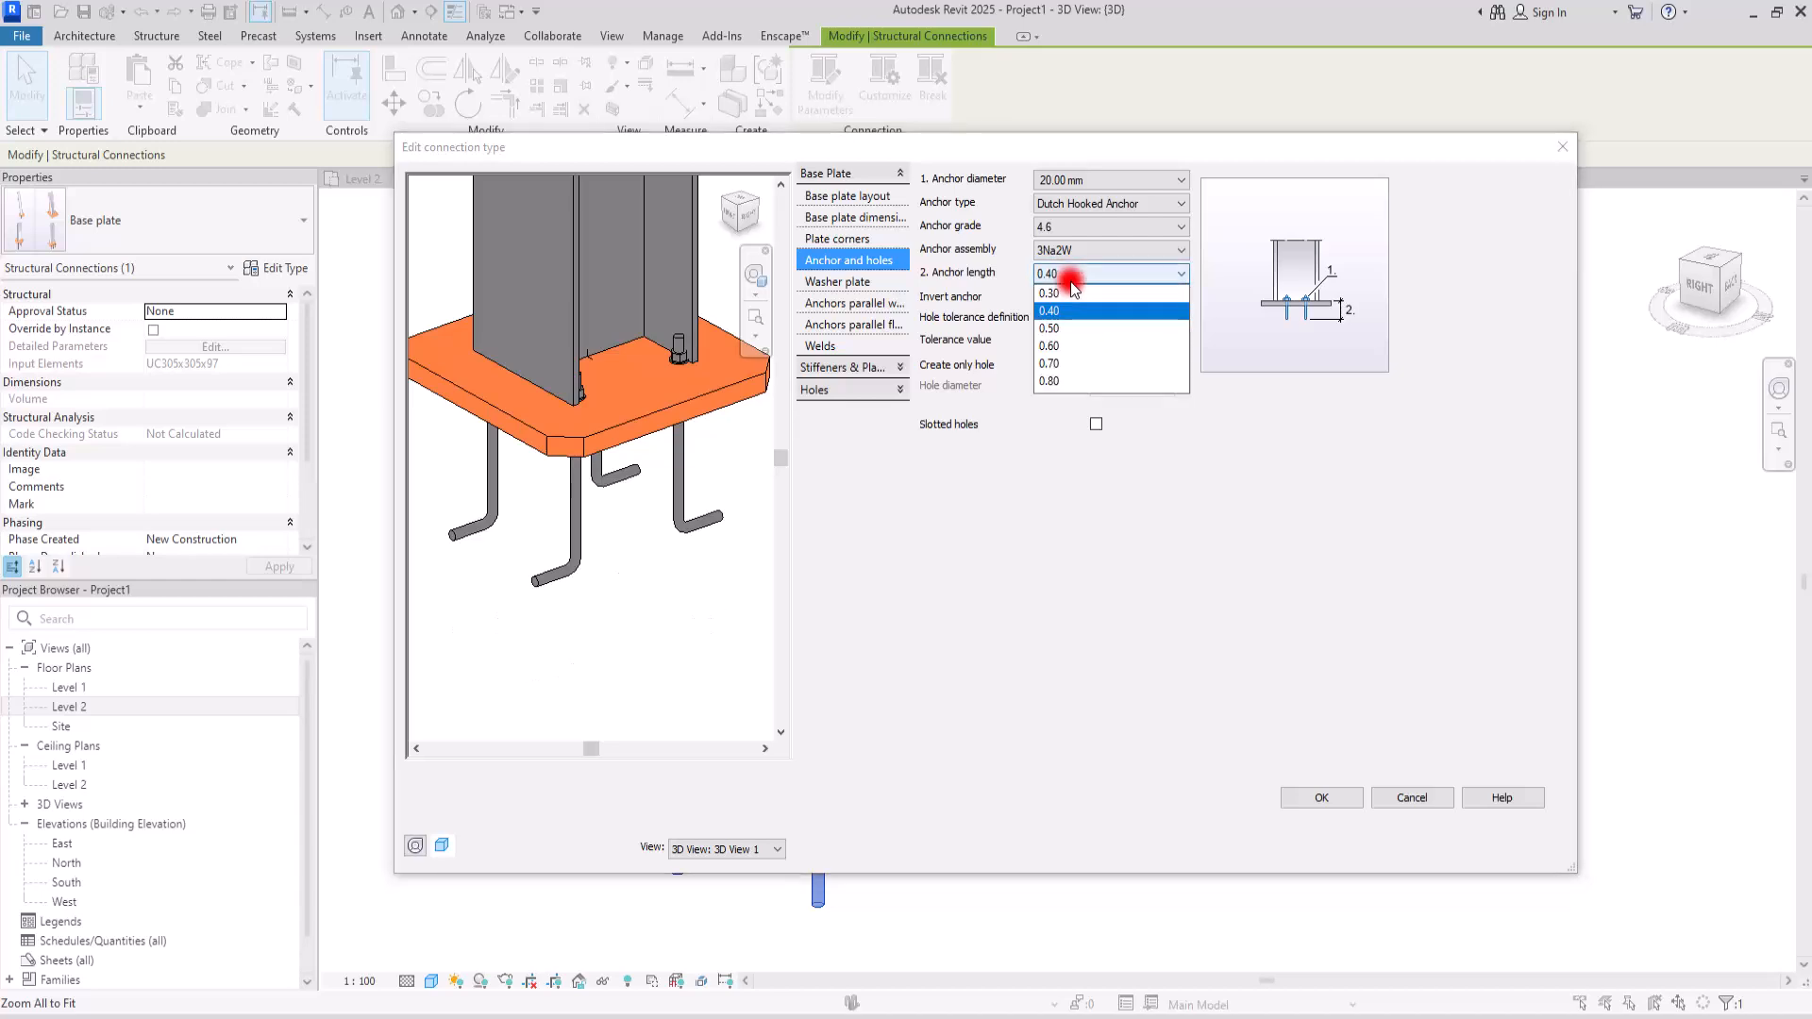
left_click(1076, 328)
left_click_drag(634, 494, 651, 451)
scroll(708, 554, "up", 2)
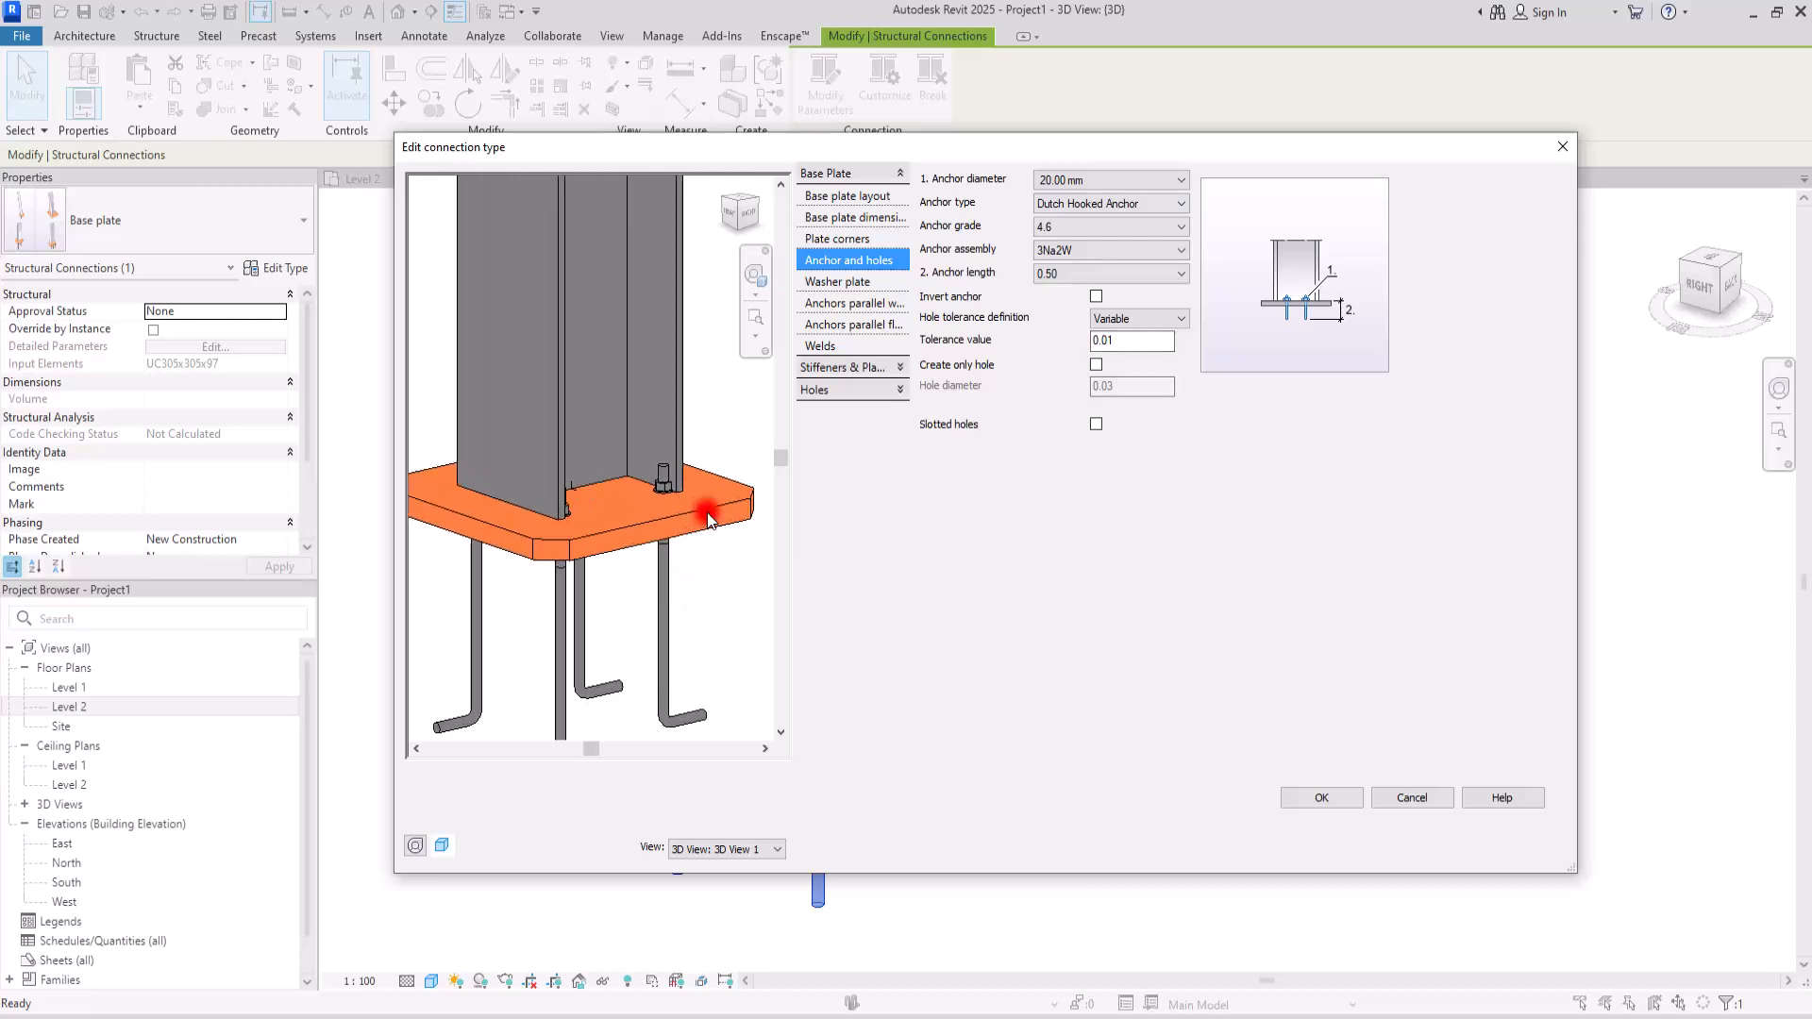
- Change the anchor assembly to NaW
scroll(649, 472, "up", 3)
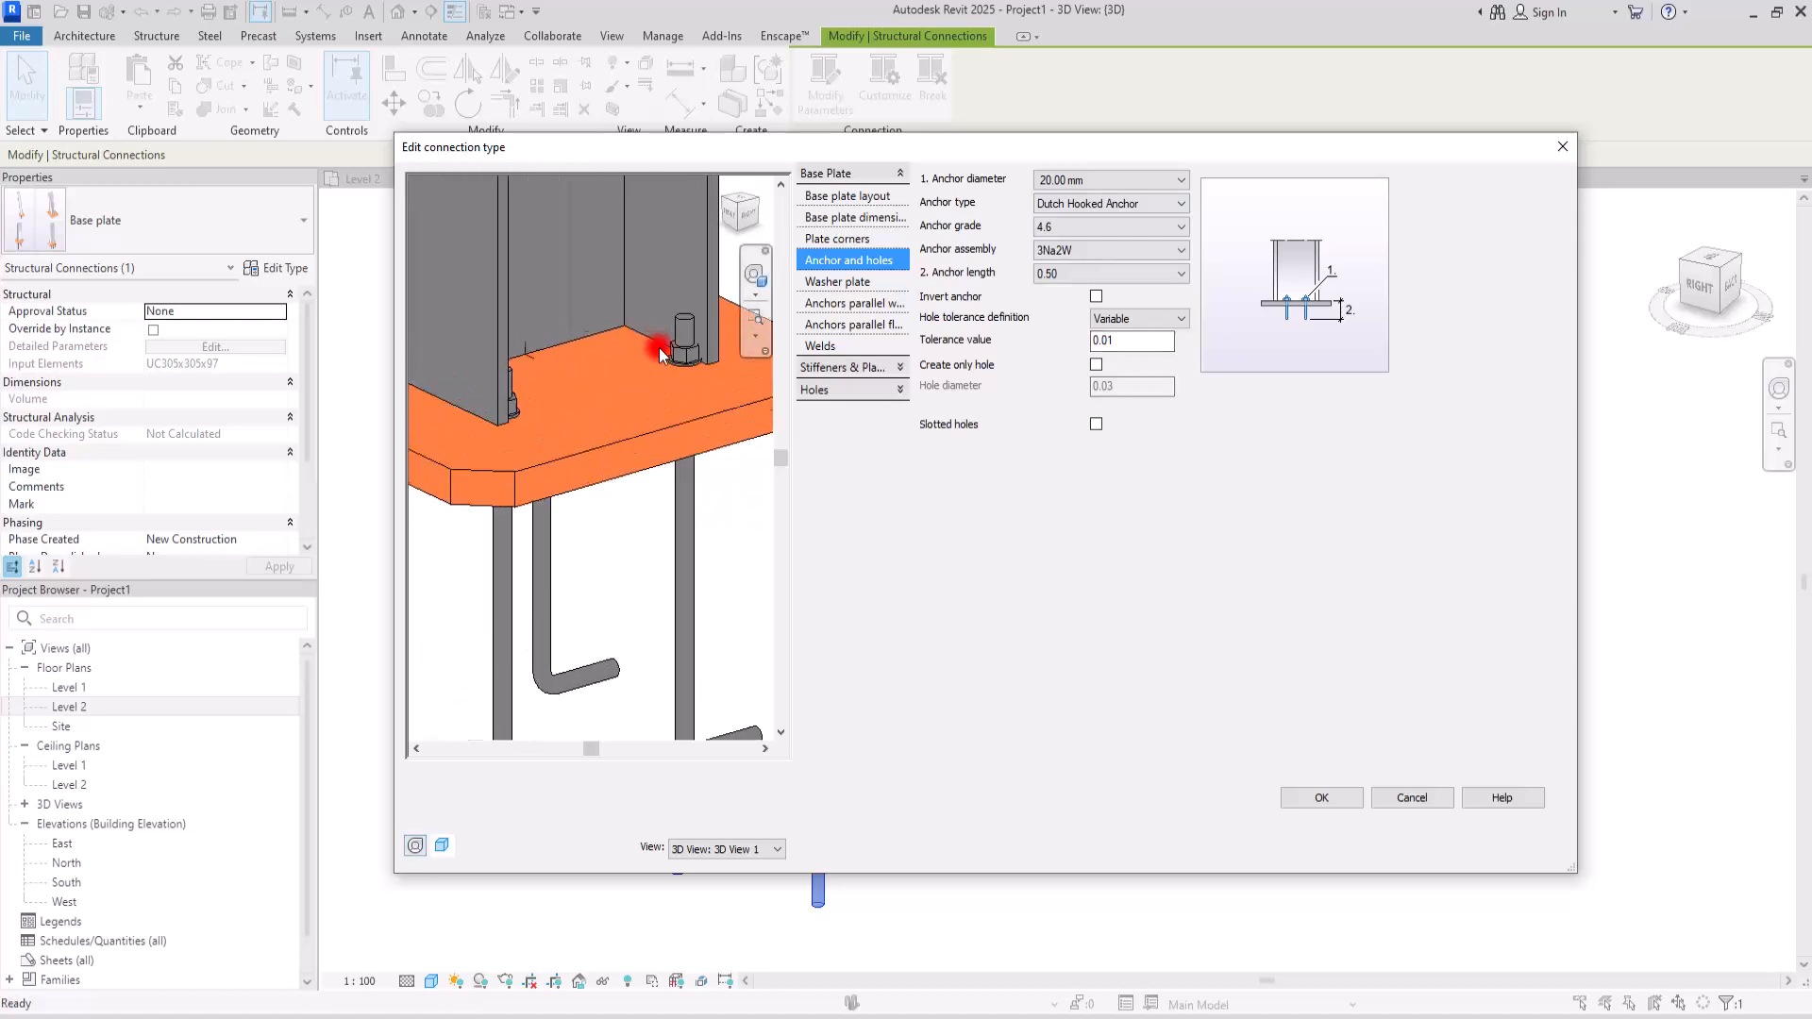
left_click(1067, 252)
left_click(1060, 295)
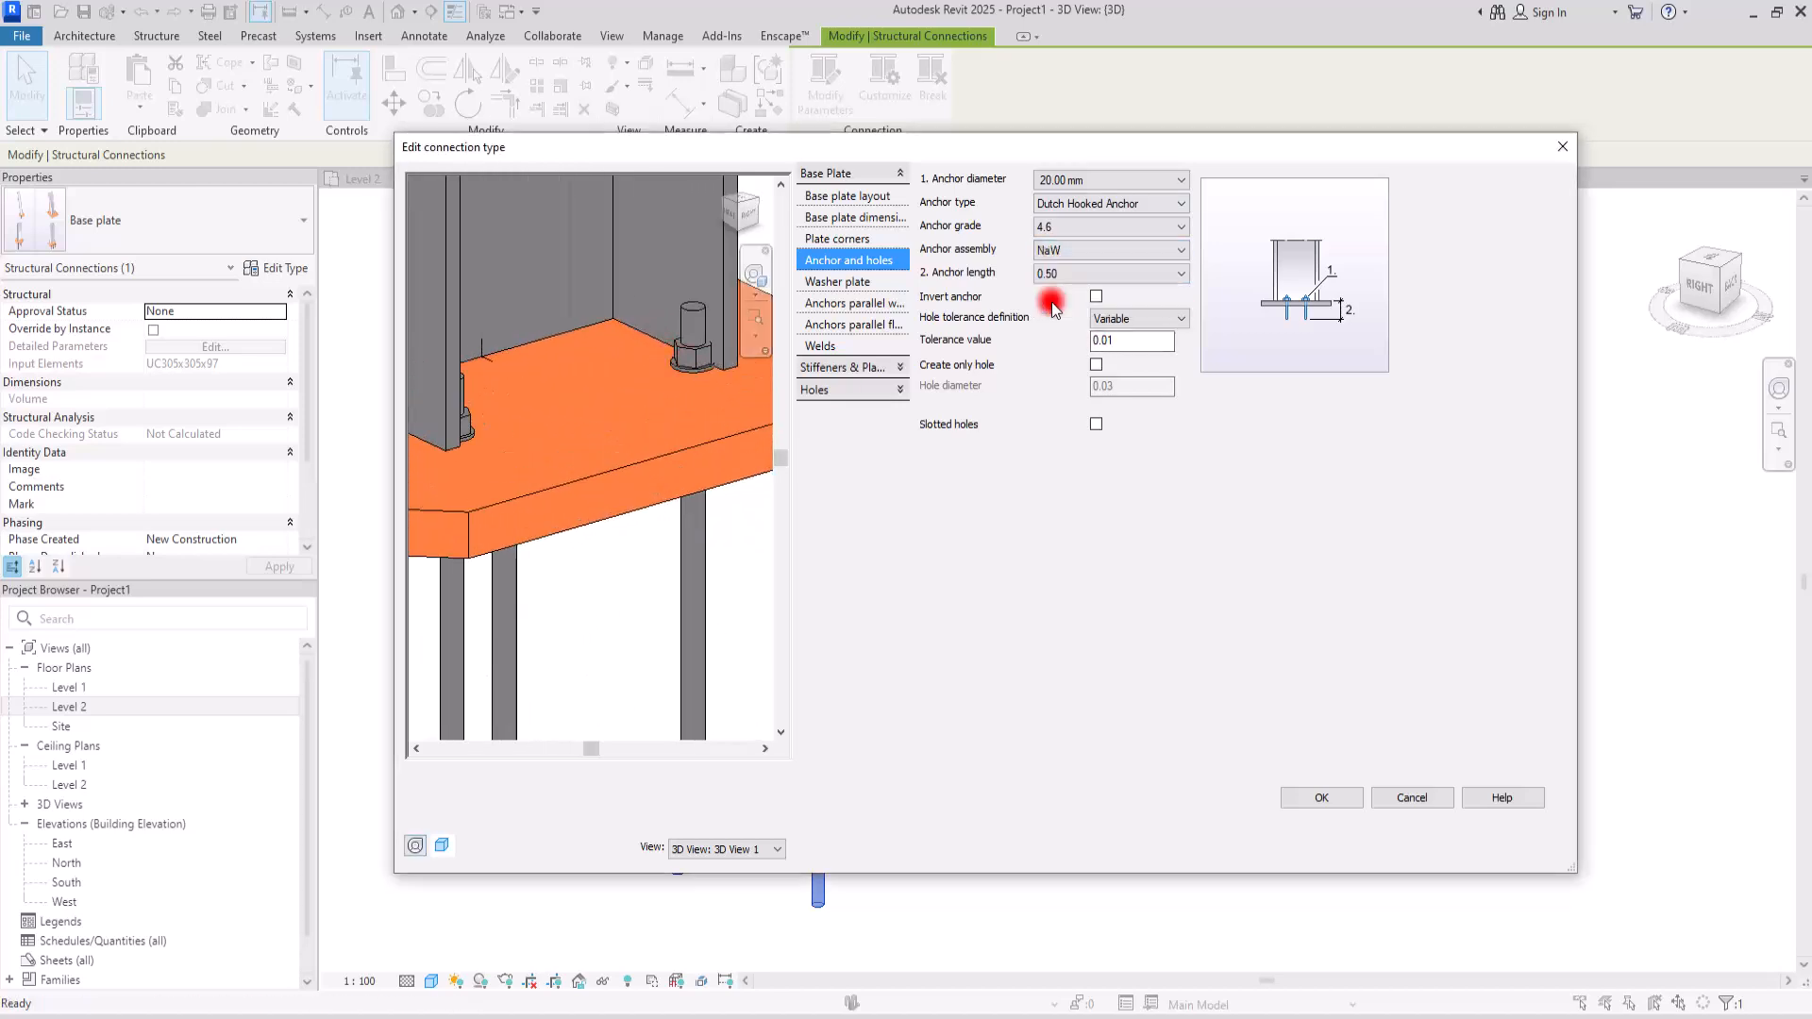
- Set the hole tolerance definition to Automatic while viewing an anchor hole from below
left_click_drag(602, 489, 593, 346)
scroll(592, 346, "up", 3)
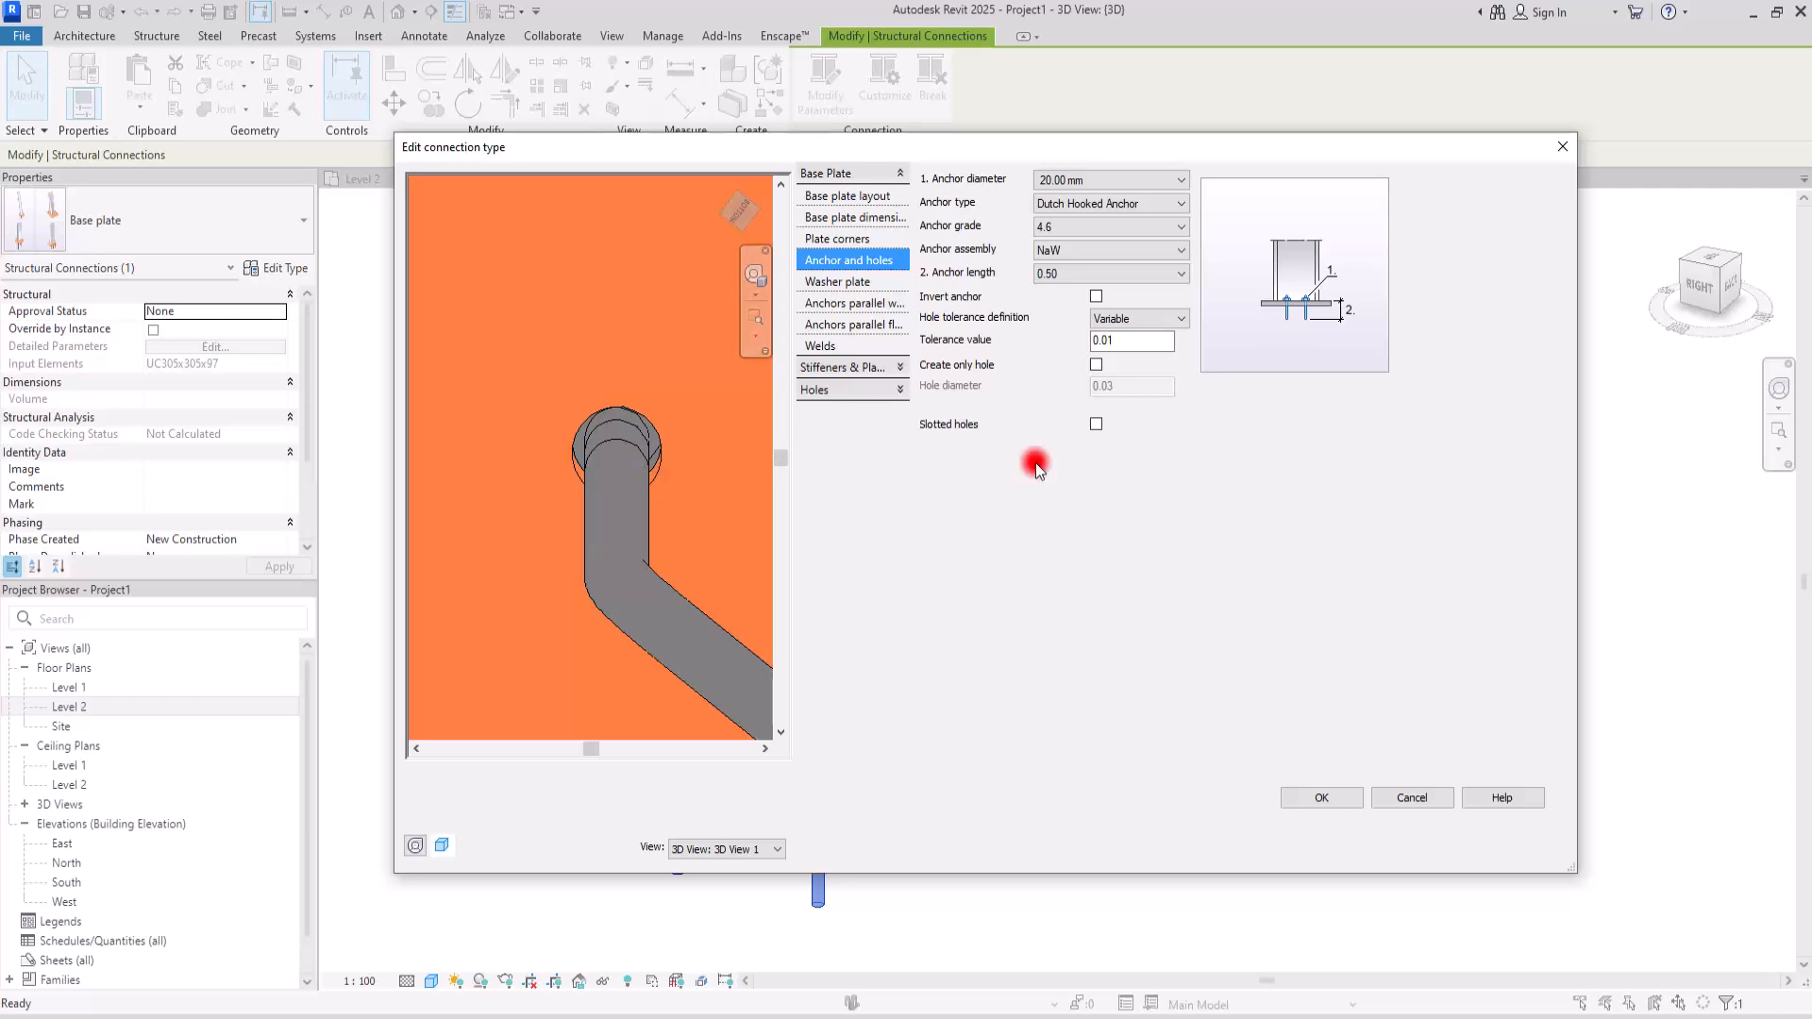
left_click(1170, 320)
left_click(1129, 337)
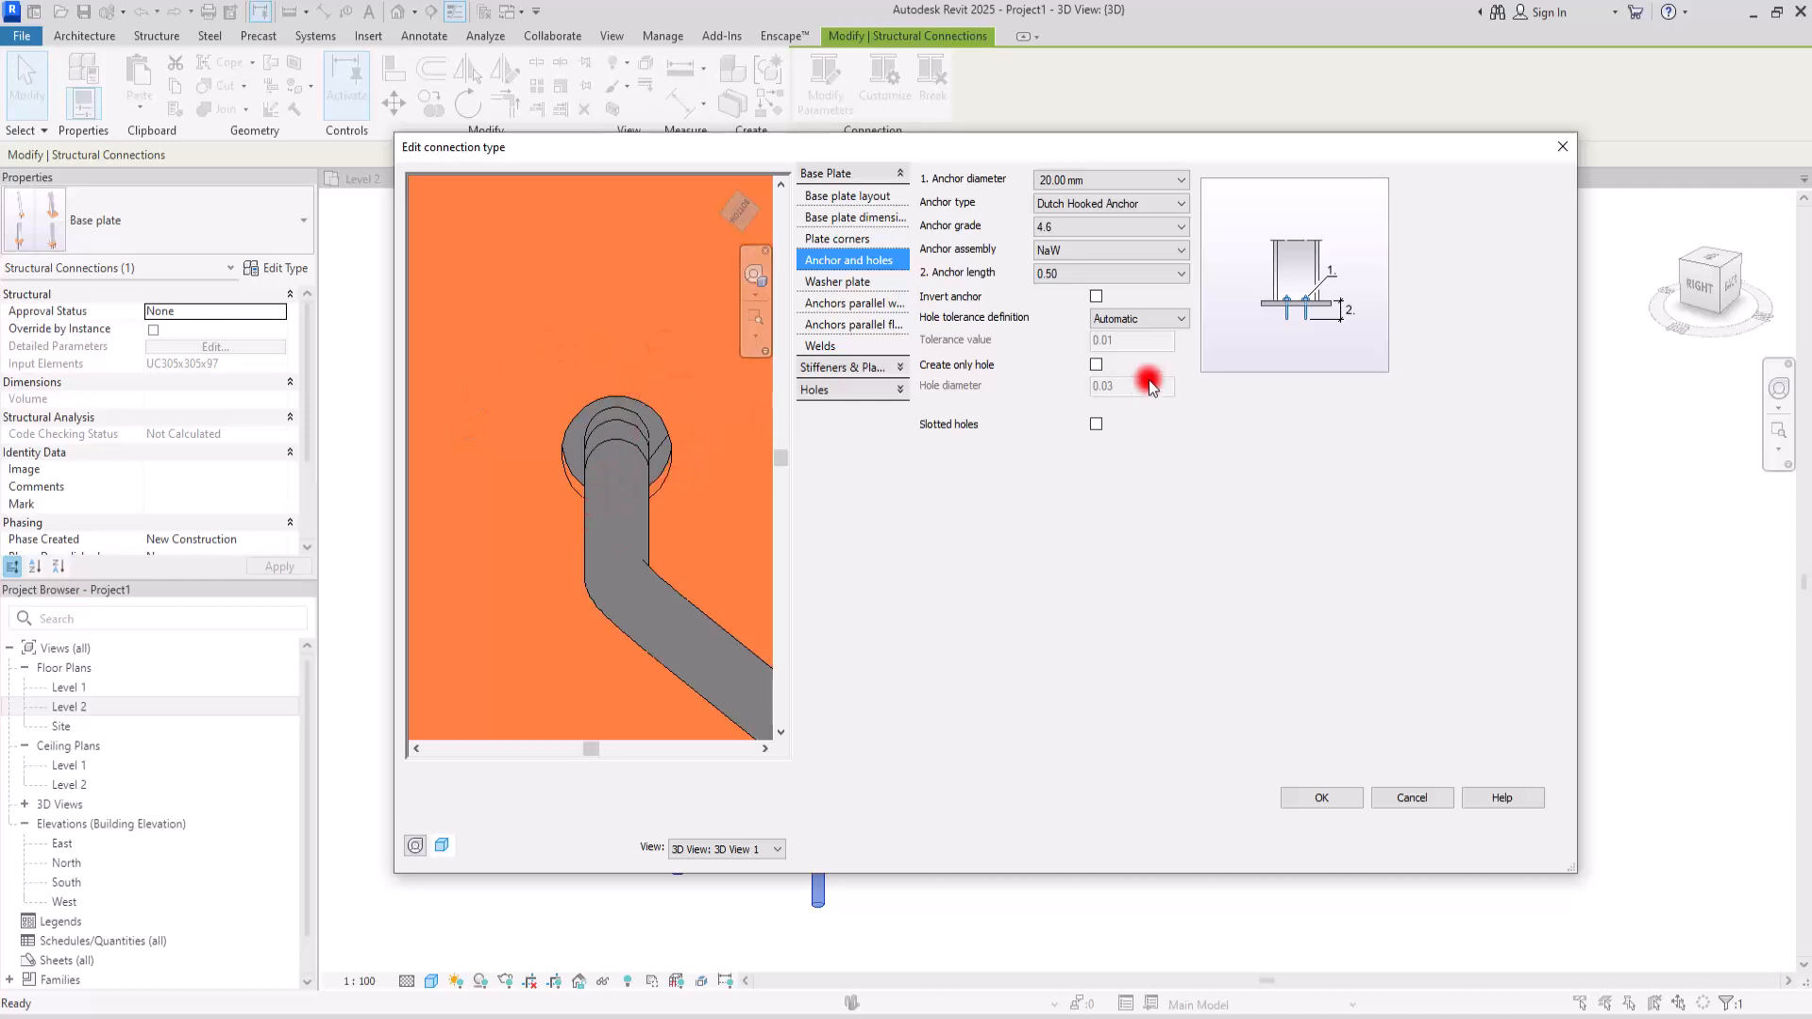
- Switch the hole tolerance definition to Variable, trying a tolerance value of 0.03 before setting it to 0.00
left_click(1114, 349)
left_click(1109, 340)
left_click_drag(1108, 341, 1157, 331)
double_click(1161, 338)
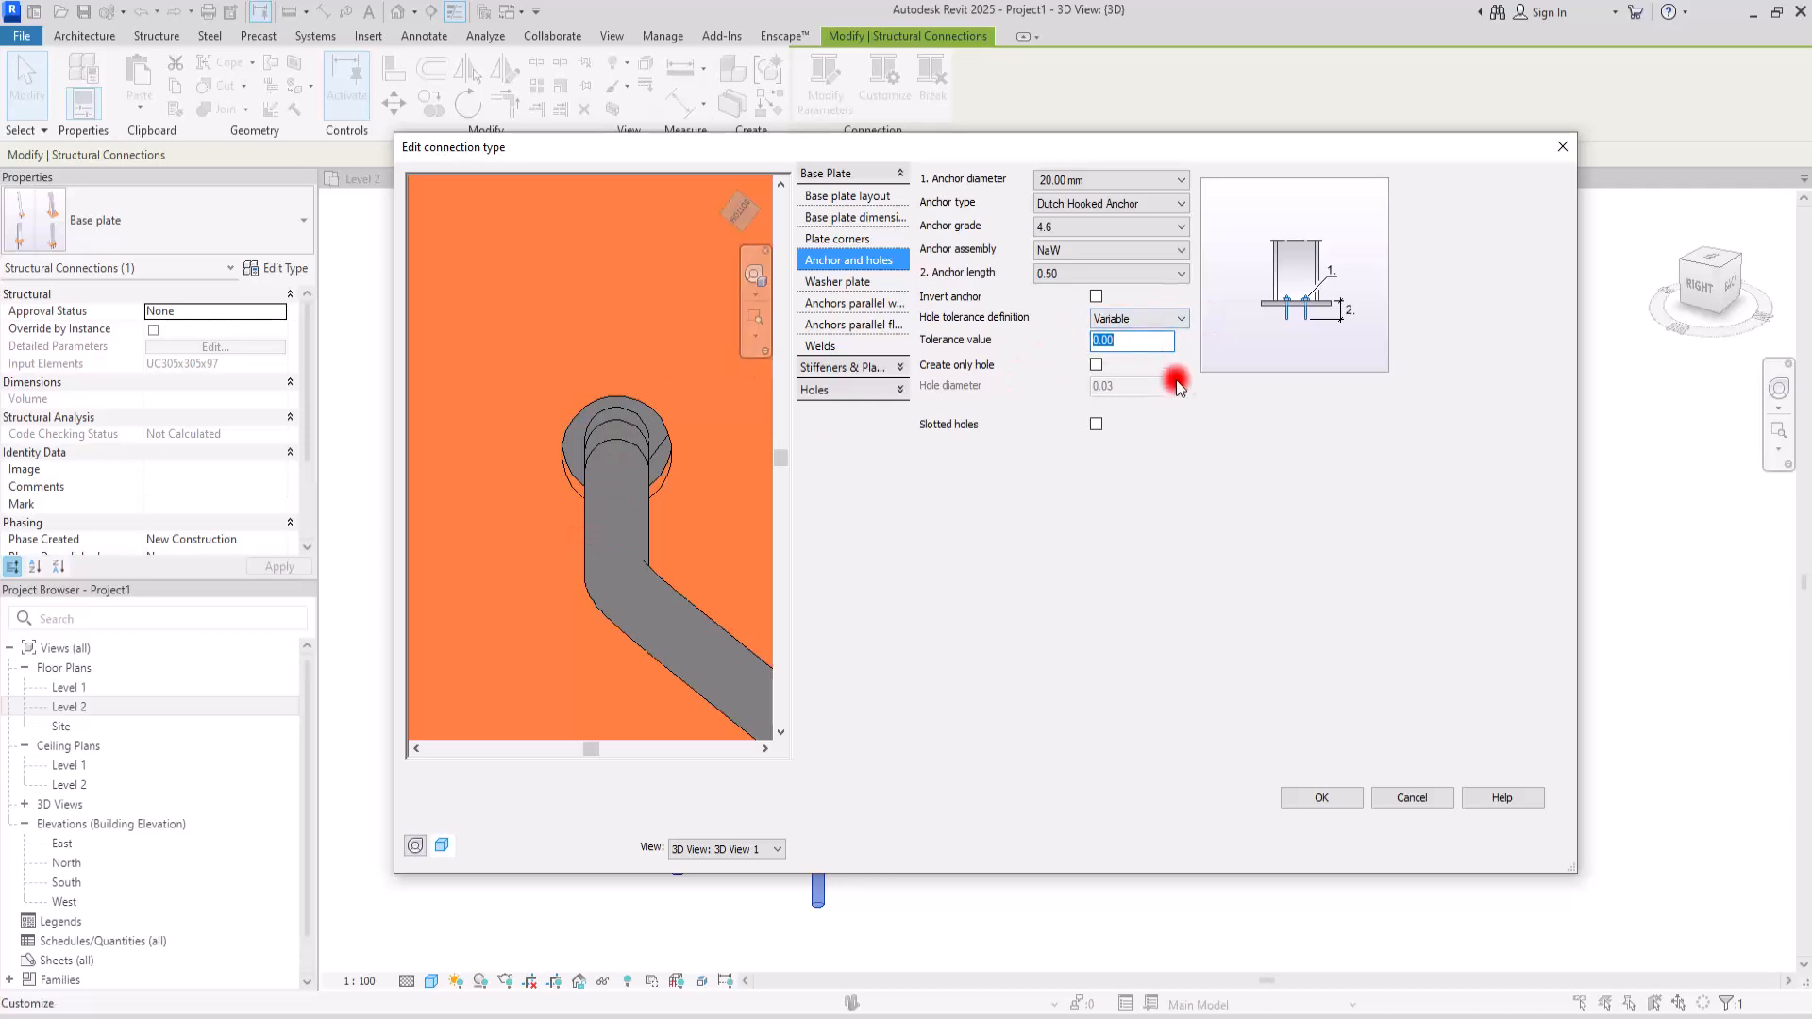
left_click_drag(1108, 341, 1138, 335)
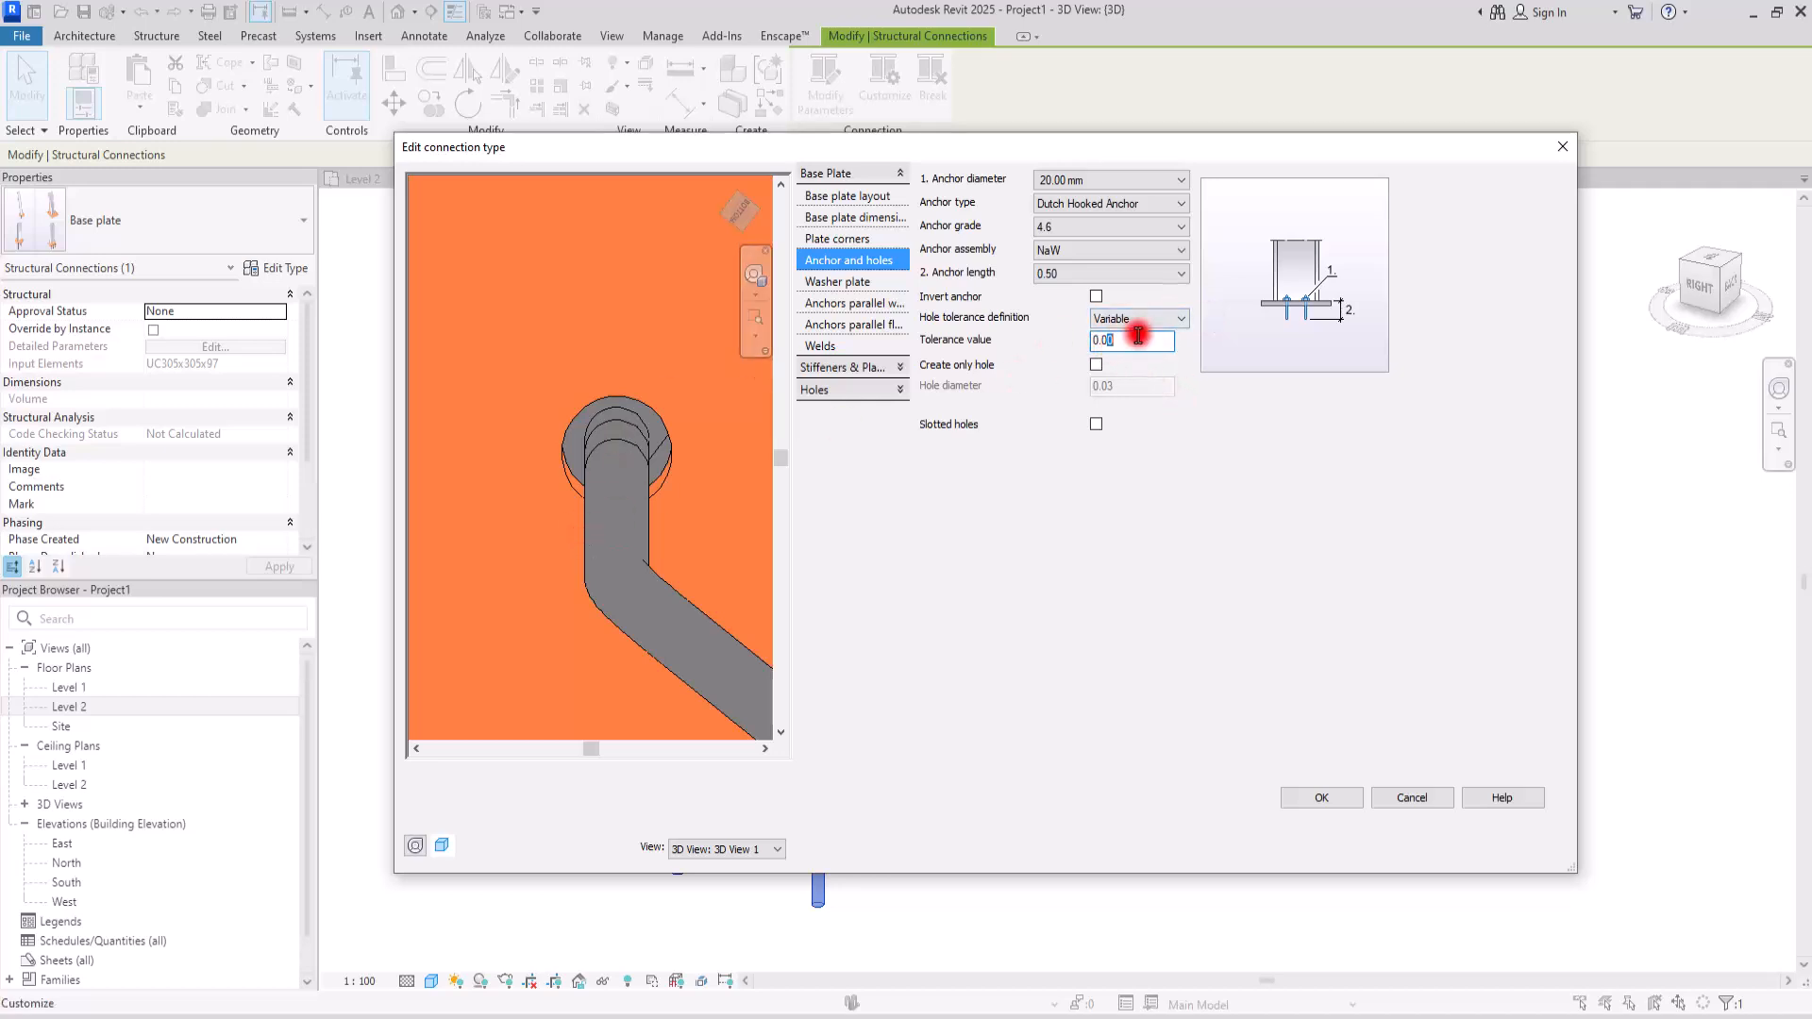
type("3")
key("Return")
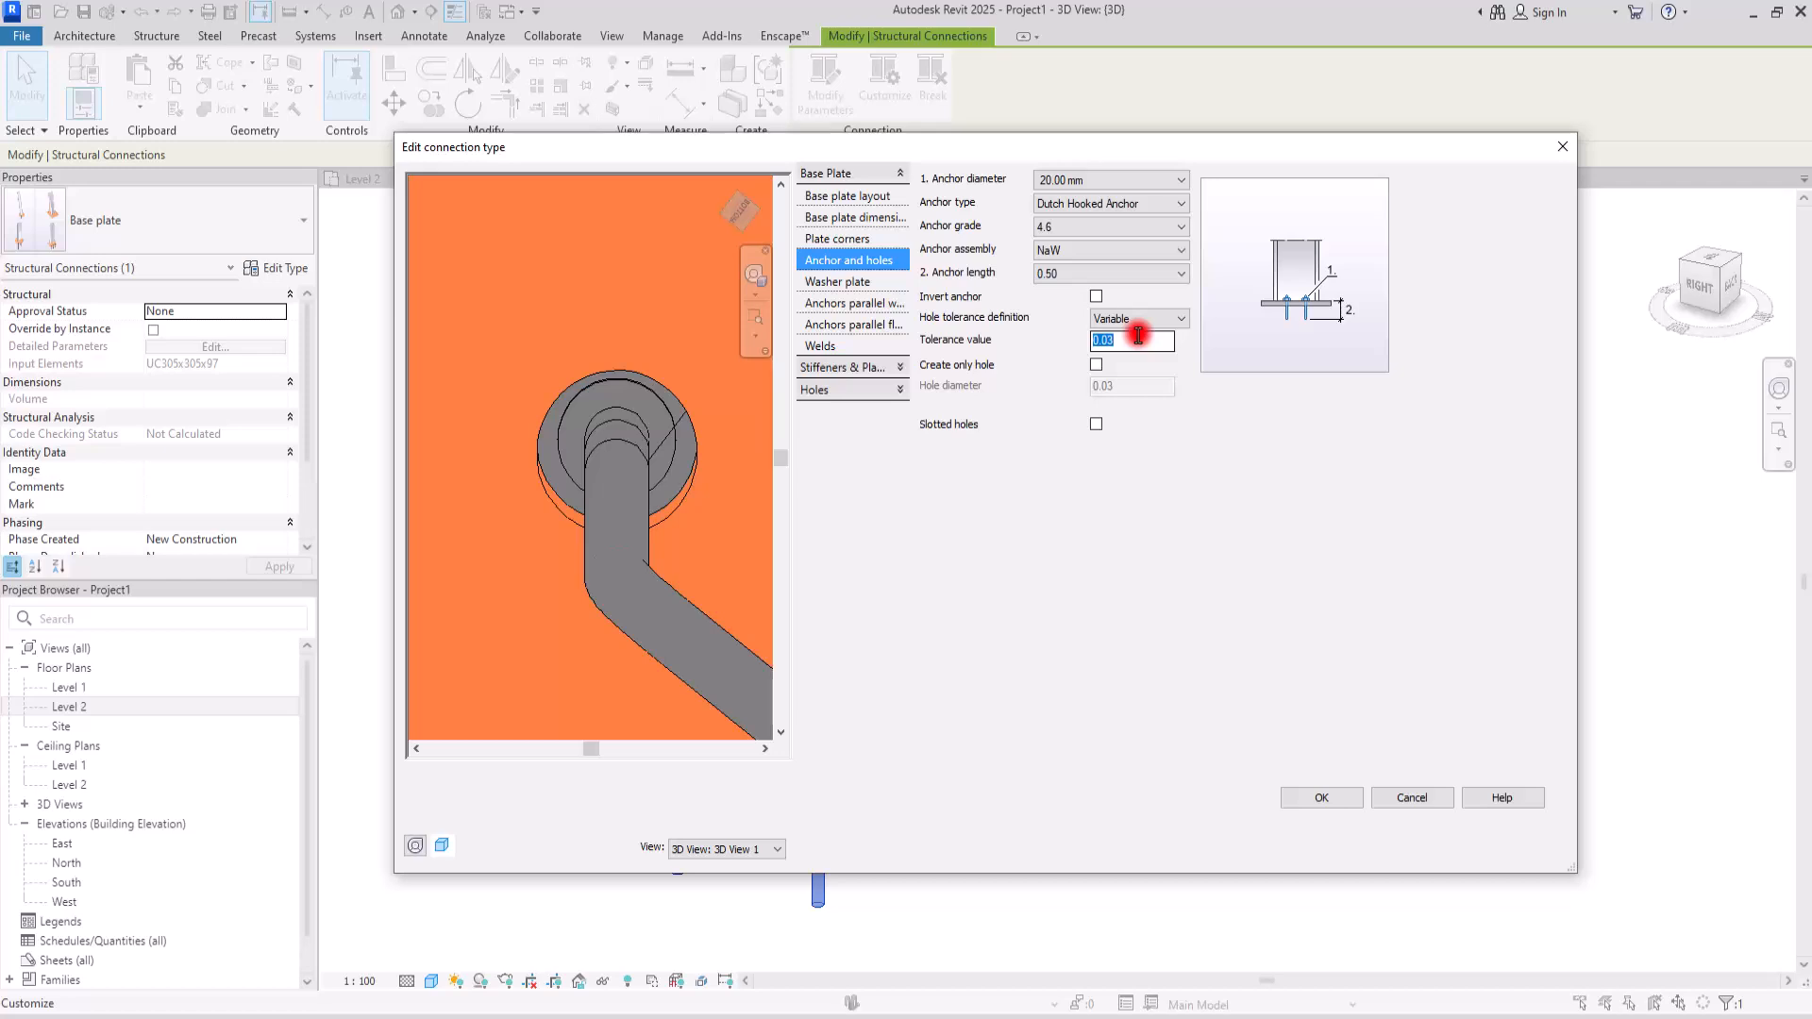
mouse_move(1108, 341)
left_mouse_down()
mouse_move(1144, 349)
mouse_move(1133, 338)
left_mouse_up()
type("0")
key("Return")
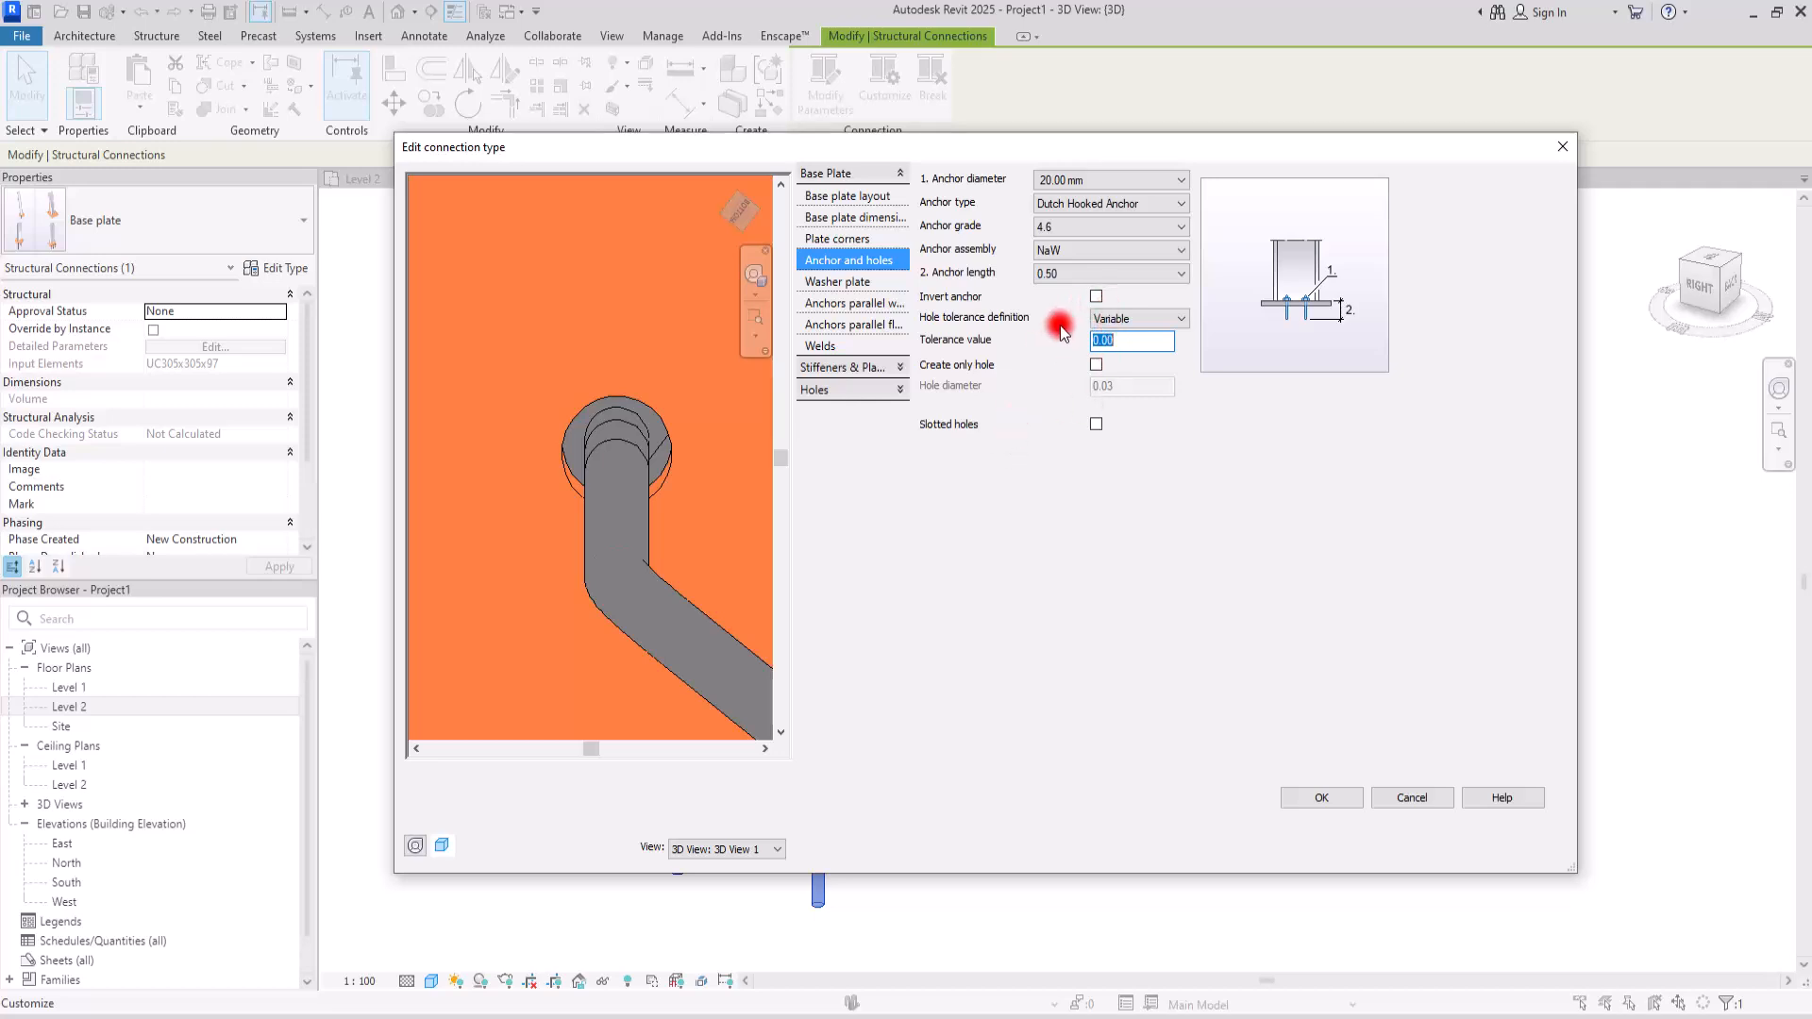
- Enable creating only the holes without anchors and set the hole diameter to 0.05
left_click(1094, 365)
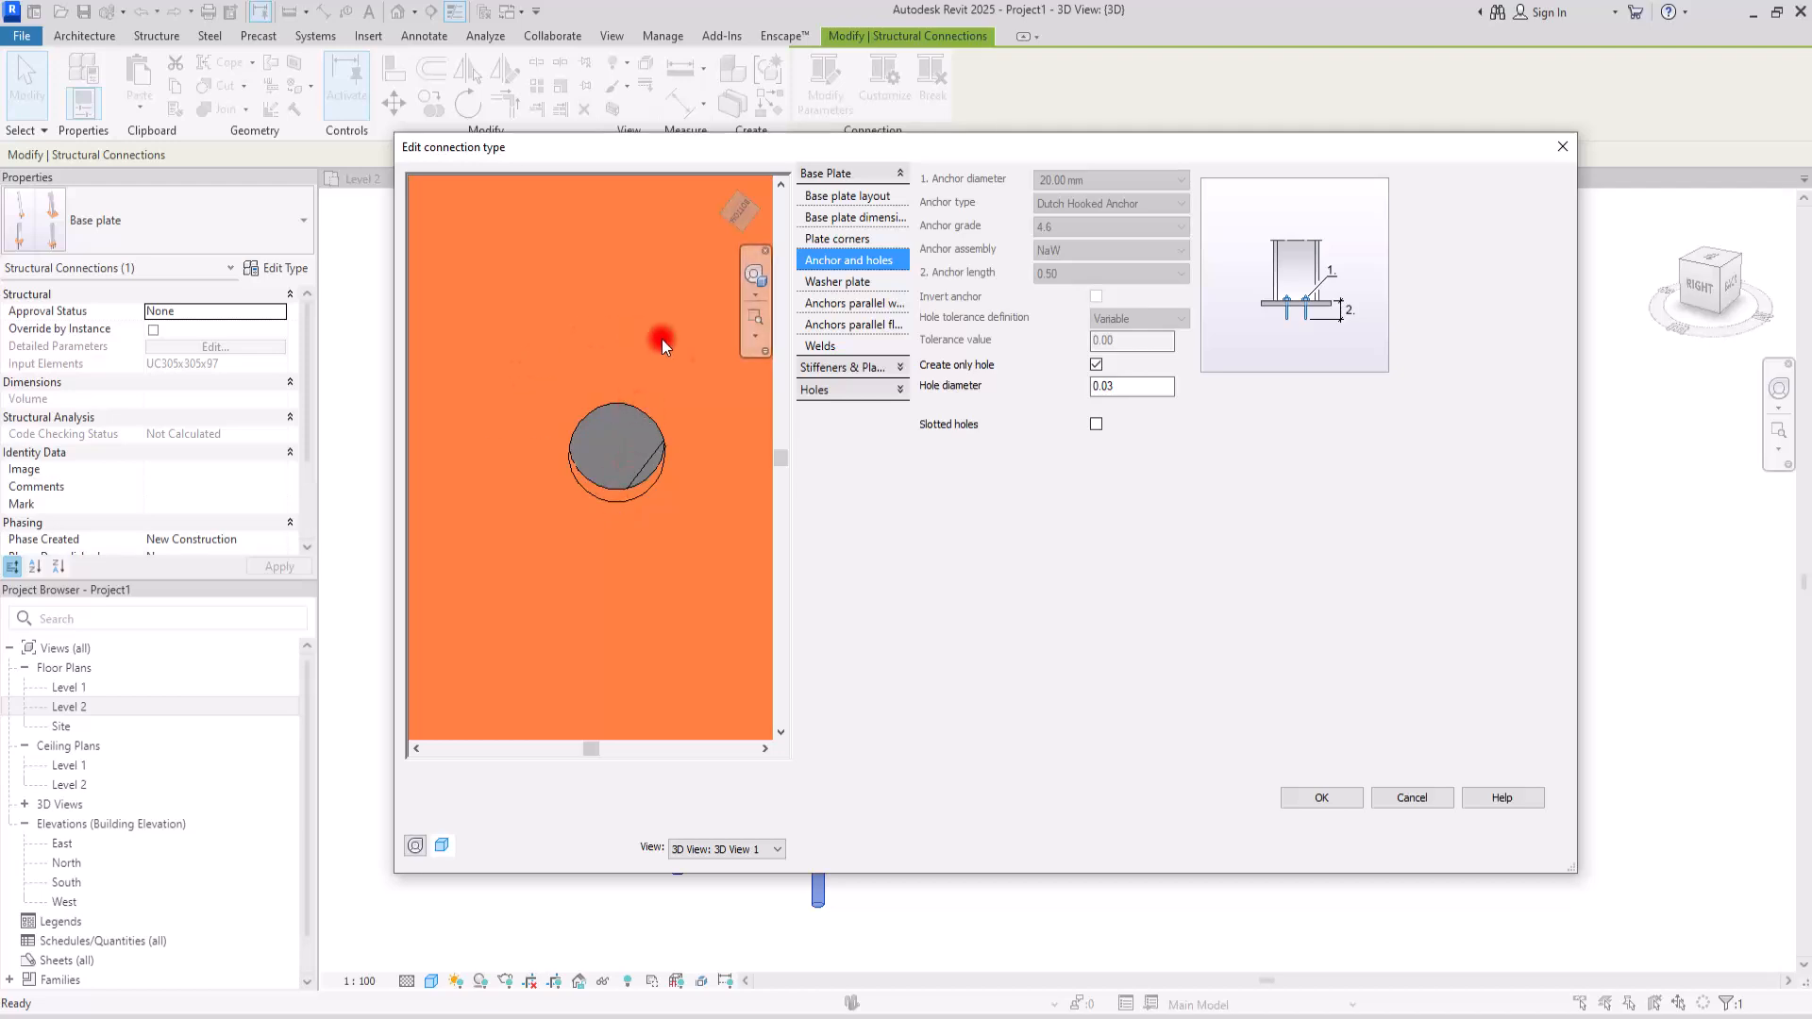
scroll(560, 412, "down", 6)
middle_click_drag(616, 398, 663, 612, "shift")
middle_click_drag(663, 611, 614, 415)
scroll(664, 378, "up", 5)
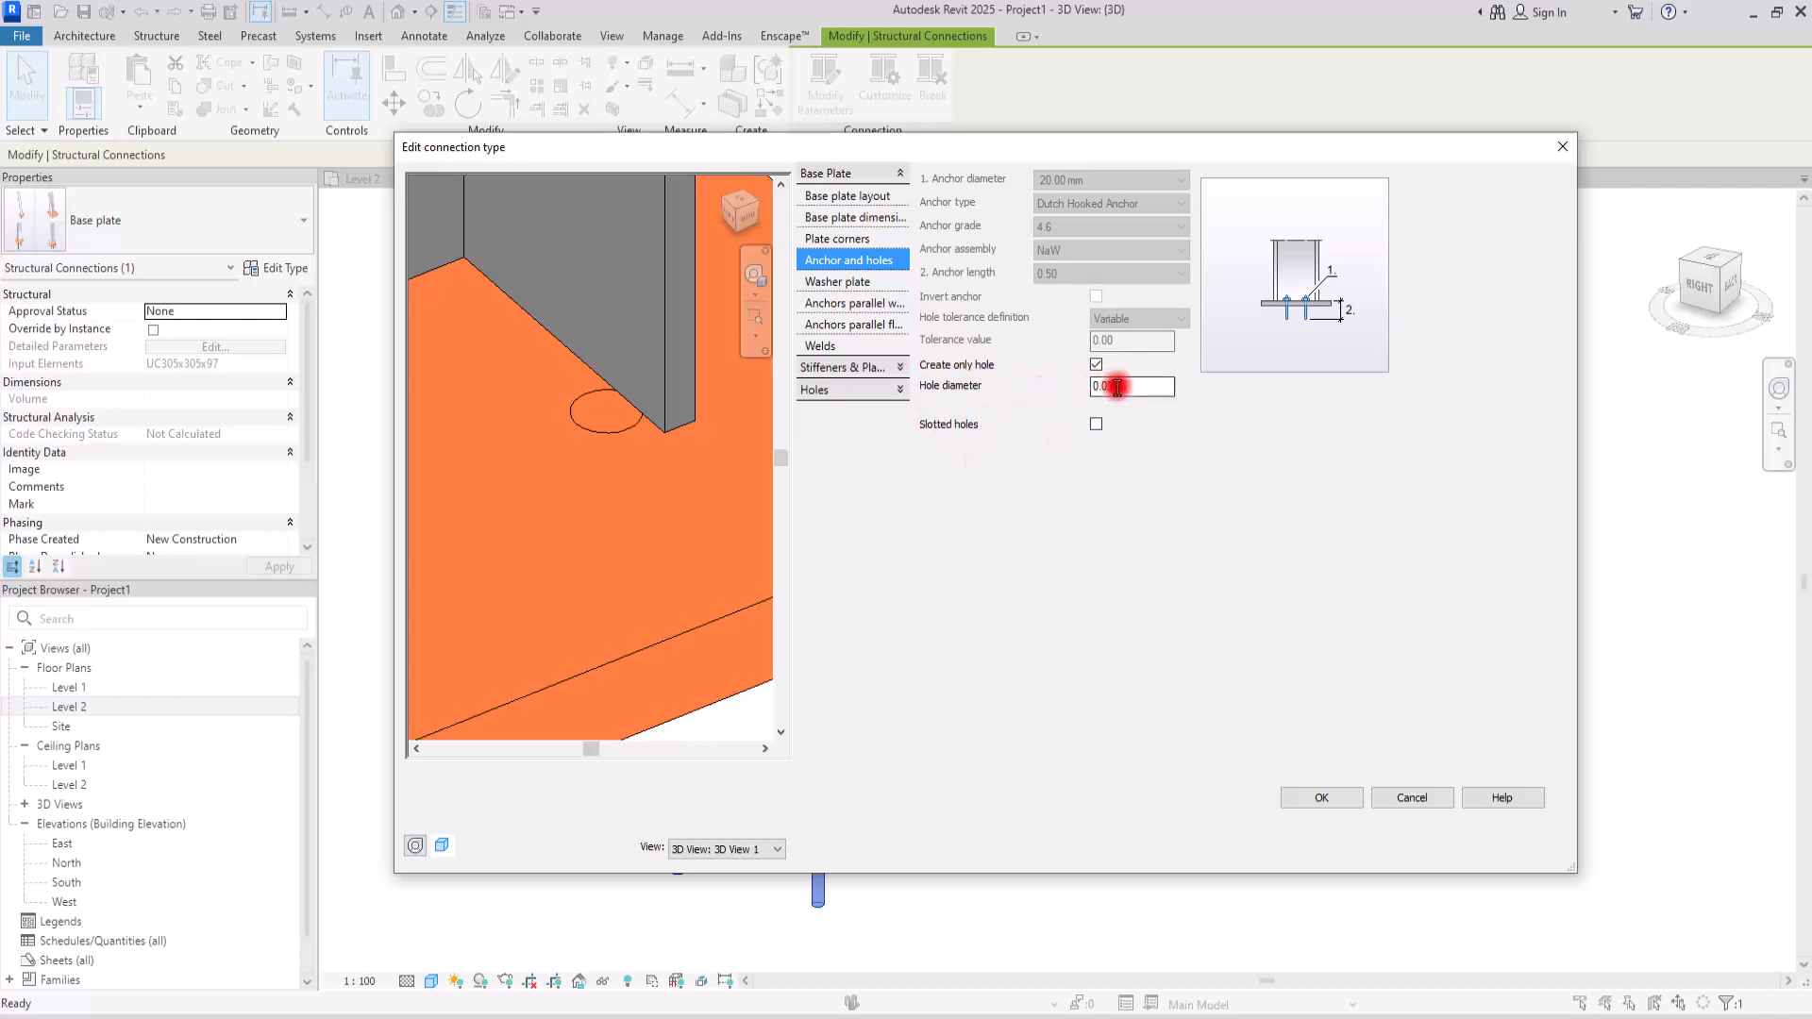
left_click_drag(1100, 386, 1170, 384)
type("5")
key("Return")
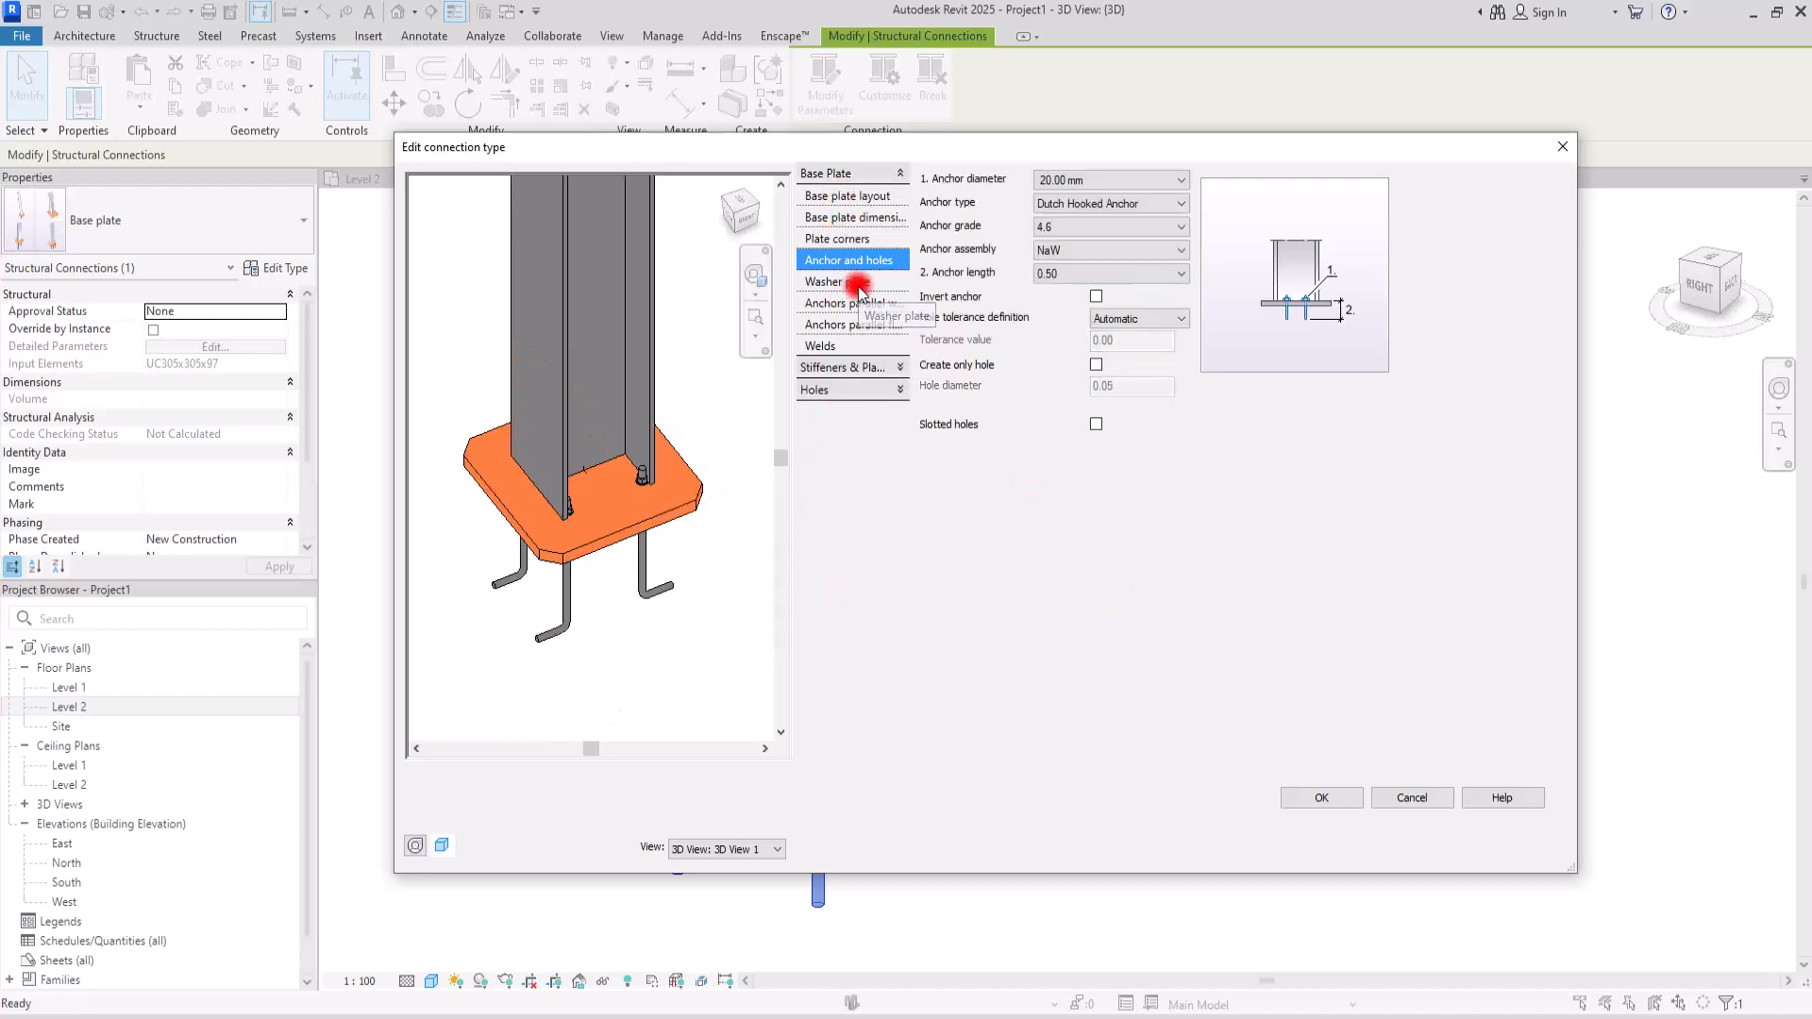
- Enable washer plates for the base plate anchors
left_click(854, 283)
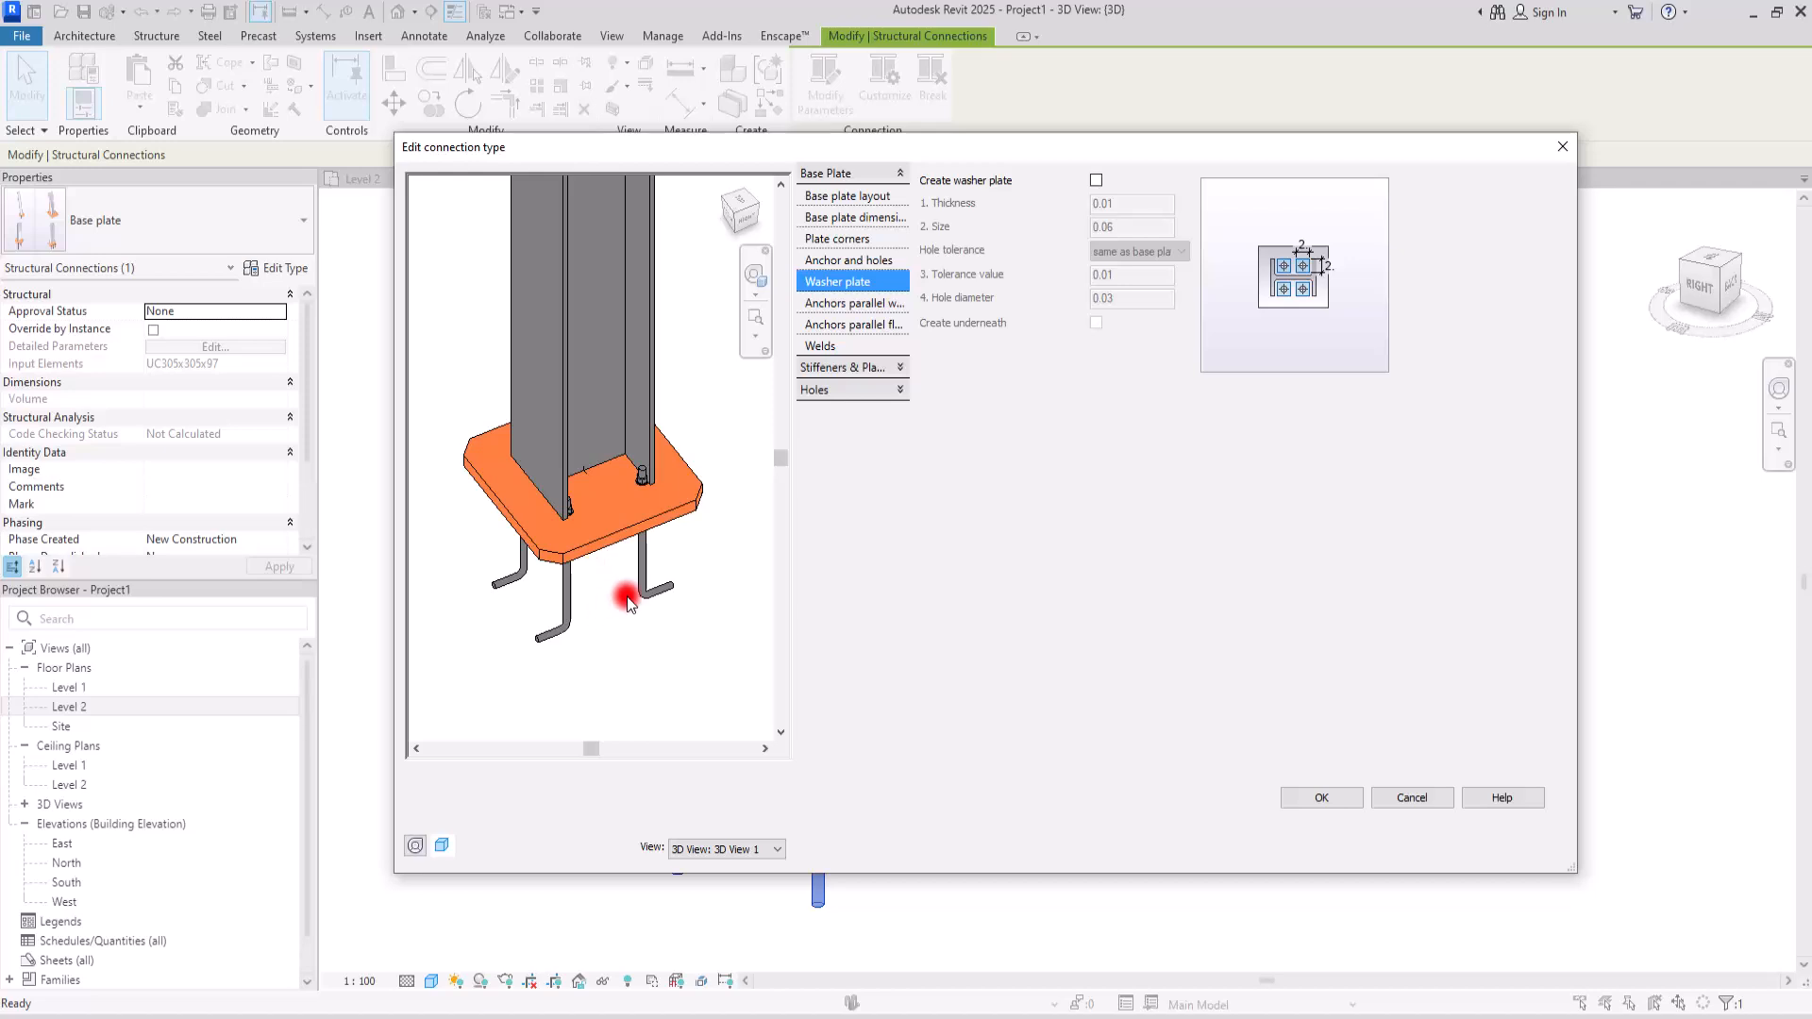
scroll(622, 607, "up", 6)
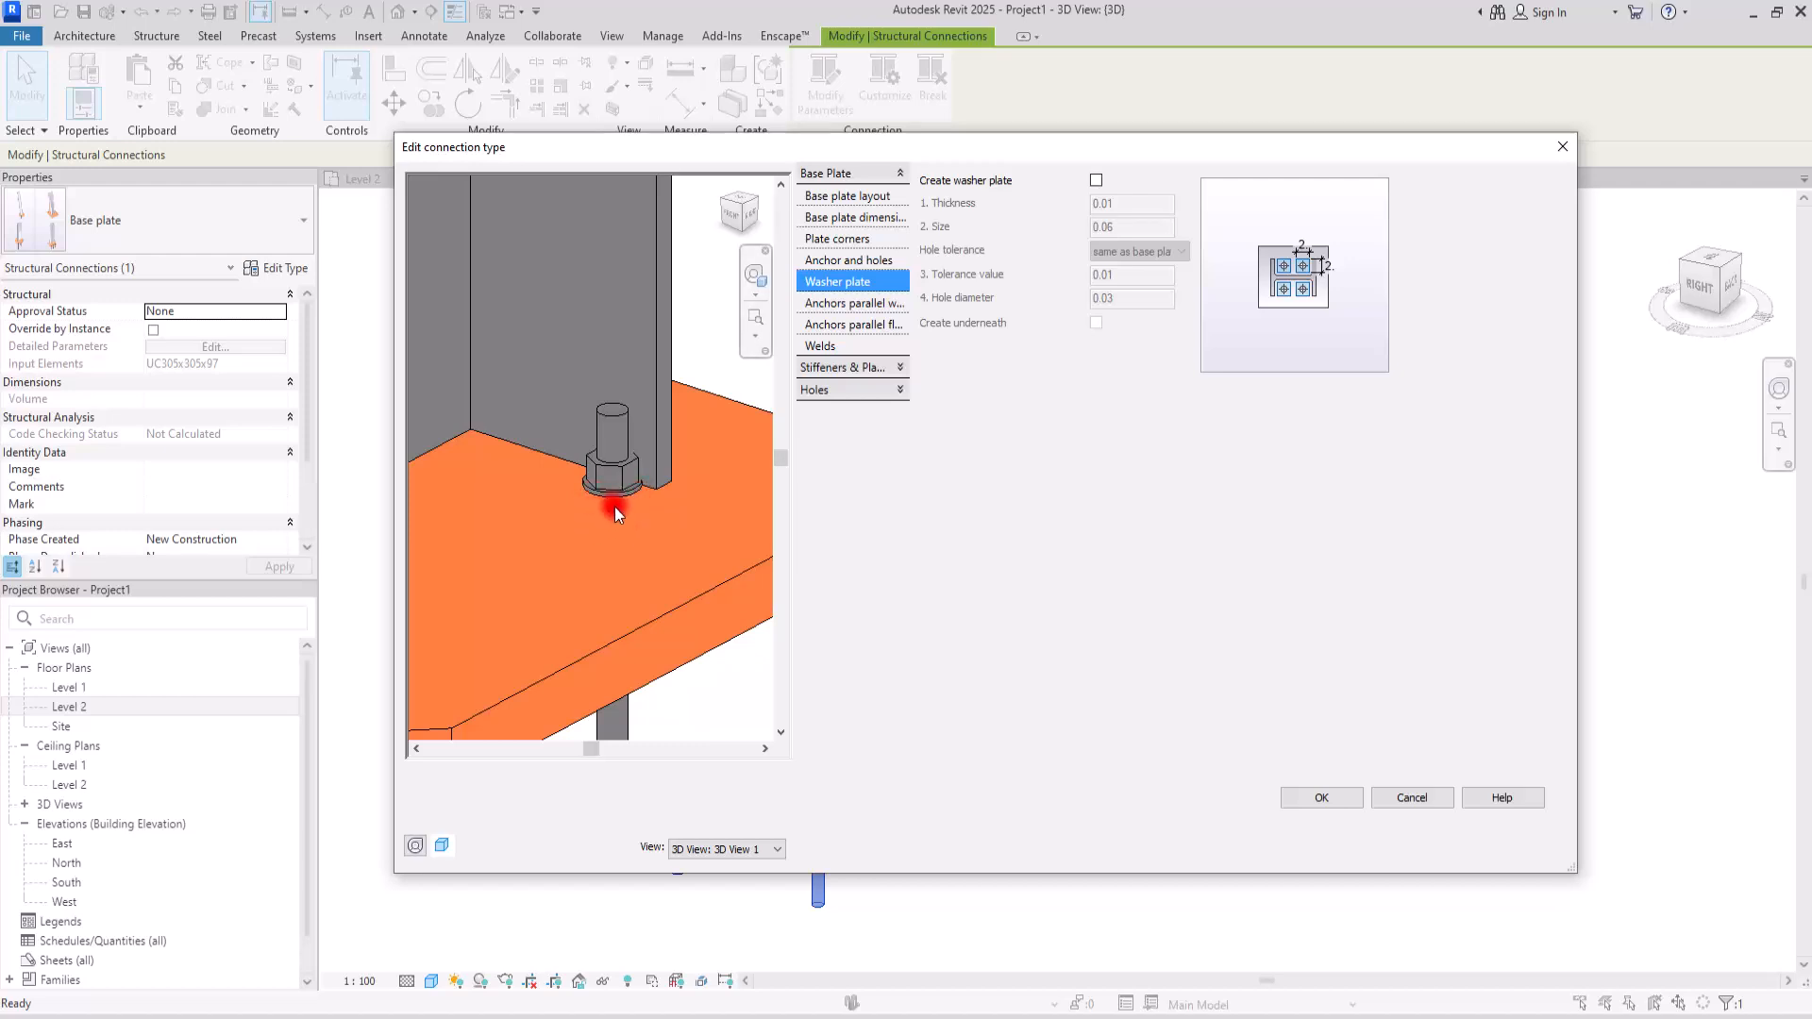
left_click(1096, 180)
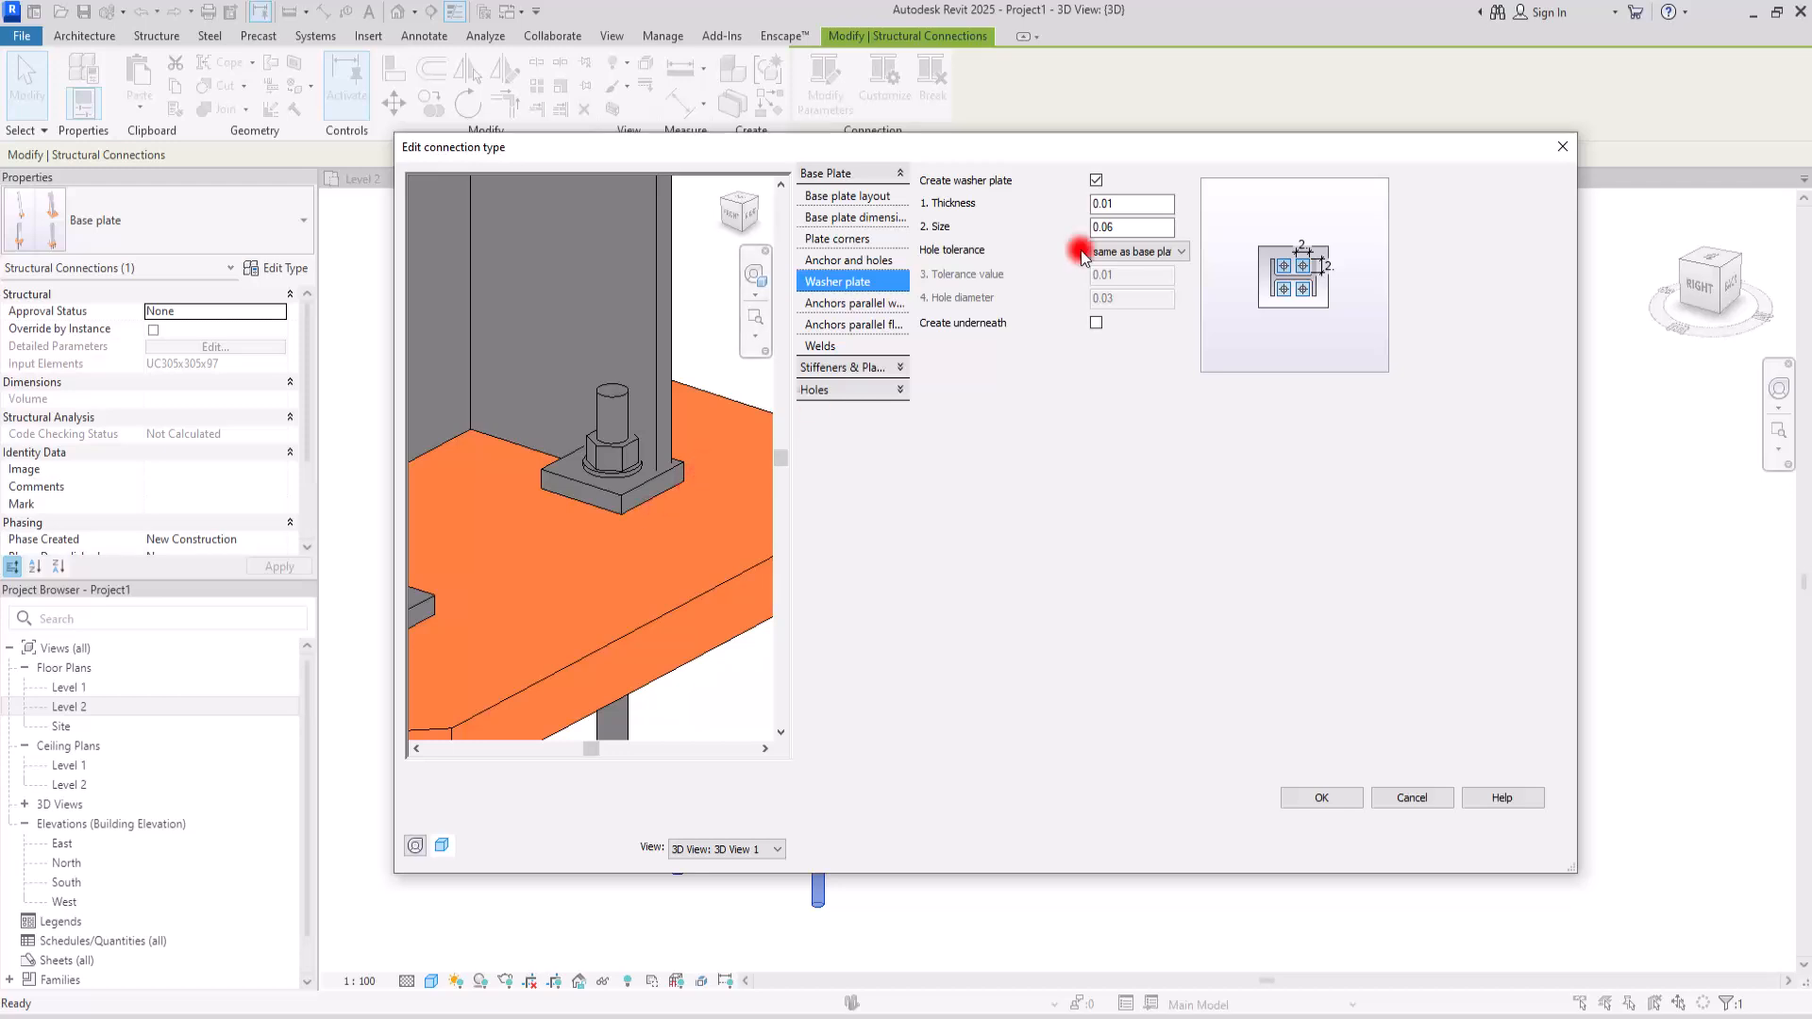
- Try a washer plate thickness of 0.02 before restoring it to 0.01
left_click_drag(1107, 204, 1209, 195)
key("Return")
type("0.02")
key("Return")
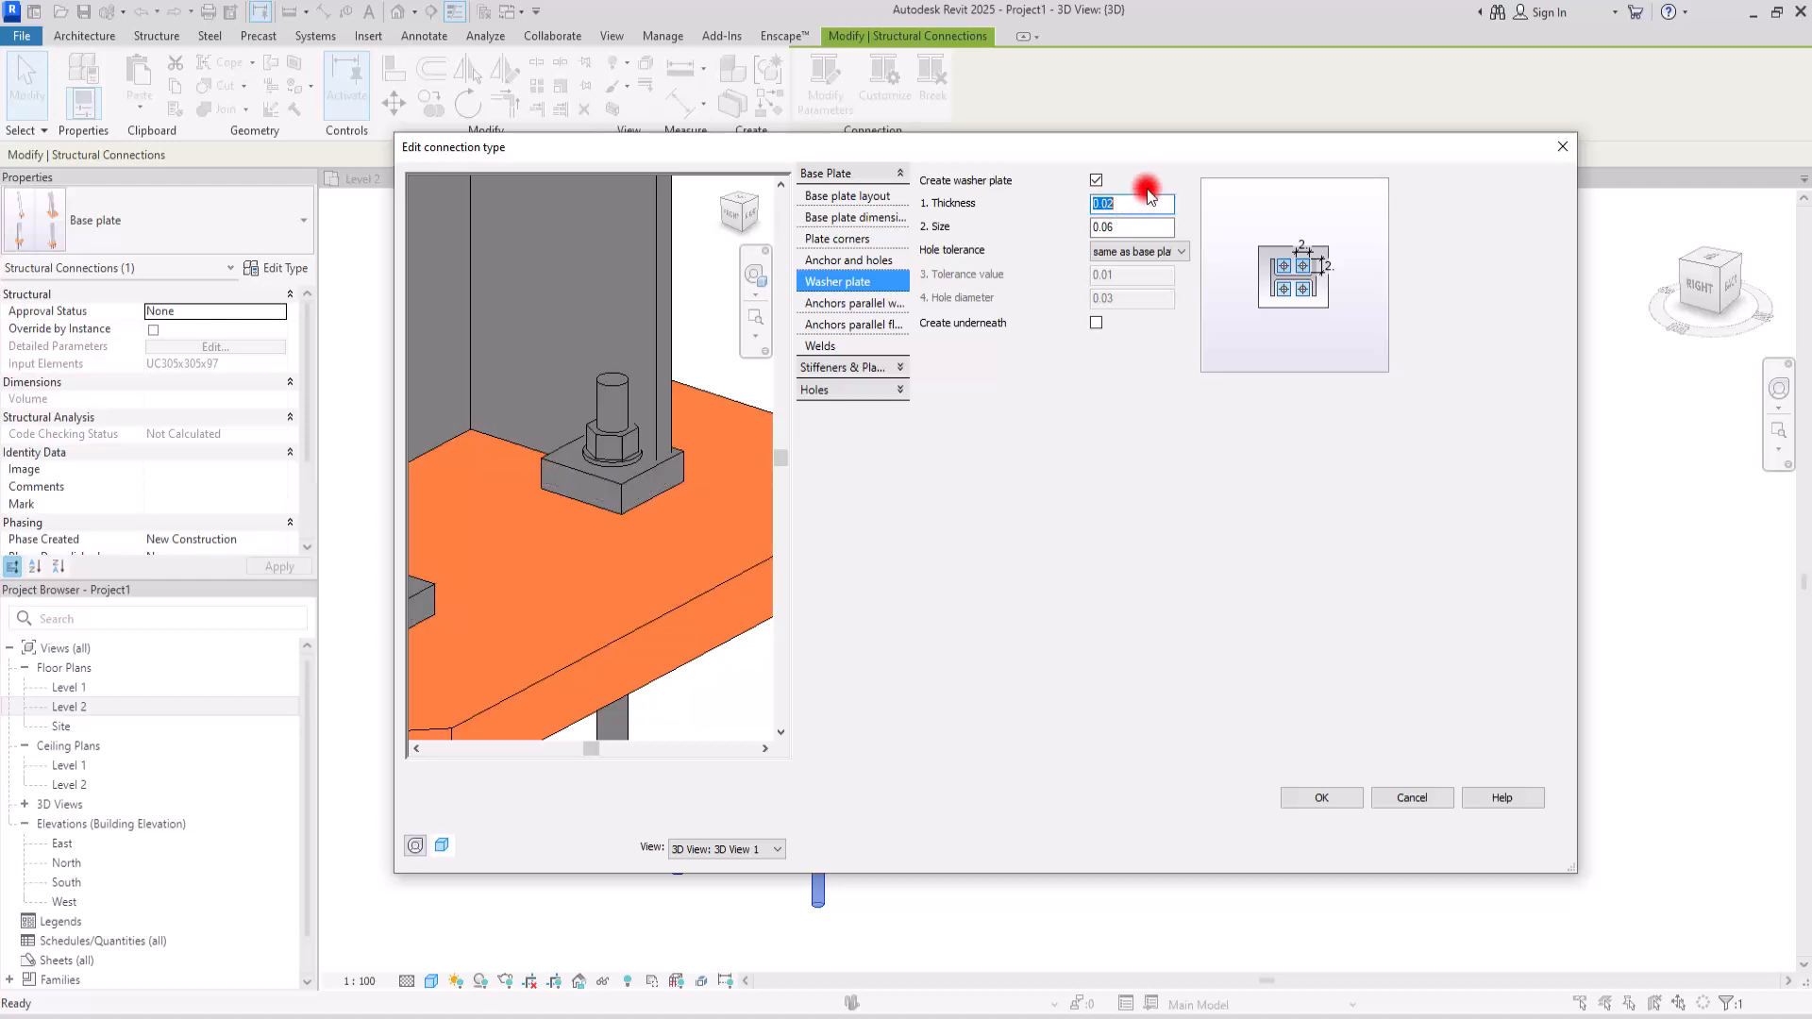
left_click_drag(1106, 201, 1183, 189)
type("1")
key("Return")
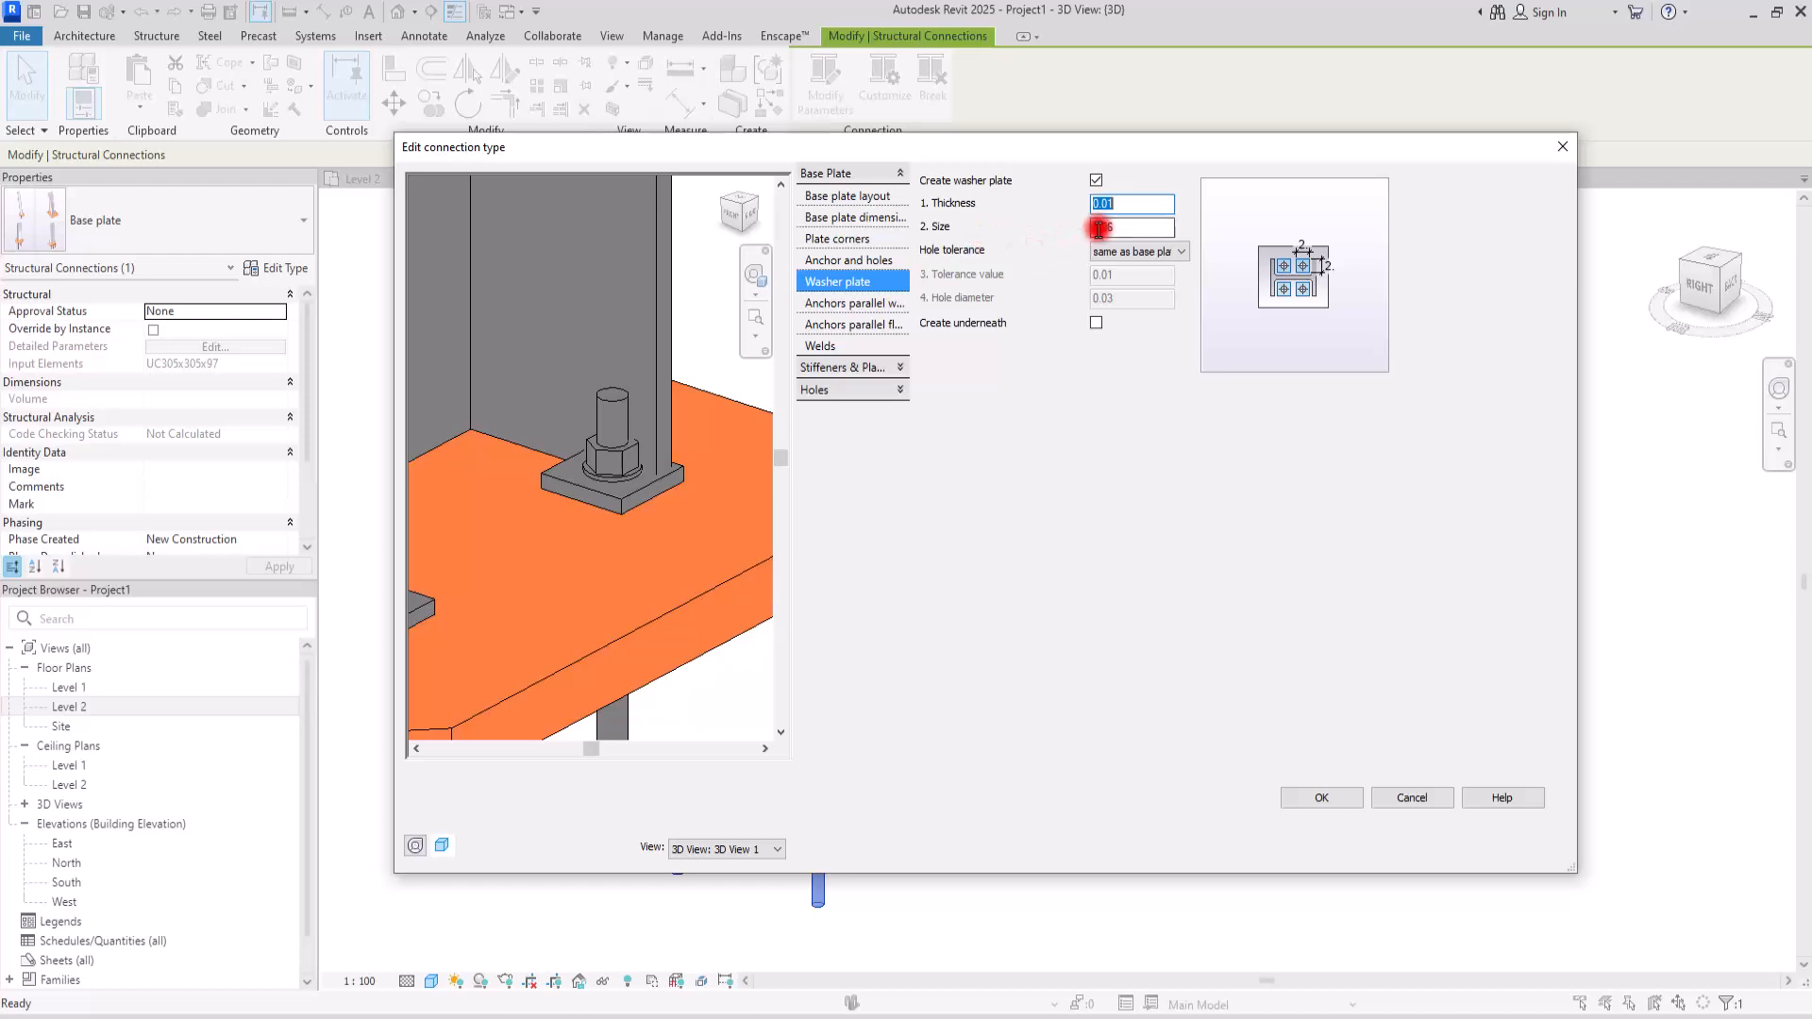
- Check the base plate's anchor hole tolerance and set the washer plate hole tolerance to variable
left_click_drag(1108, 226, 1151, 220)
left_click(957, 257)
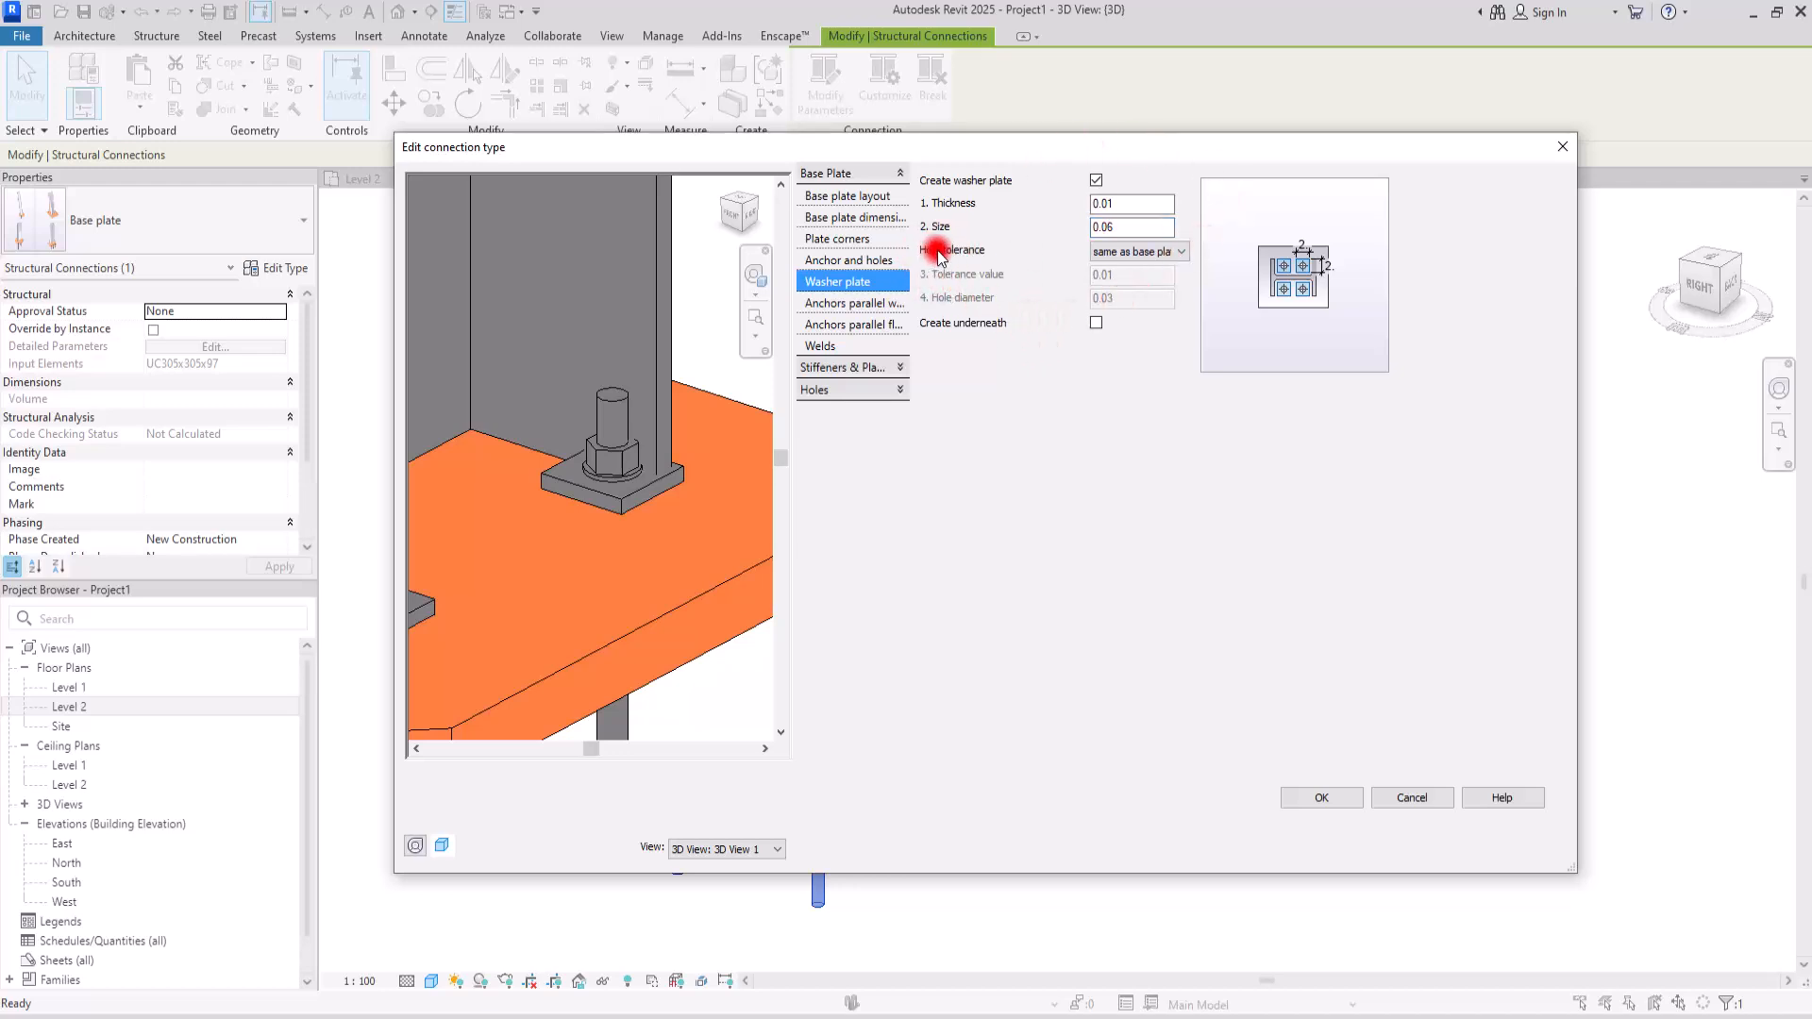
left_click(819, 261)
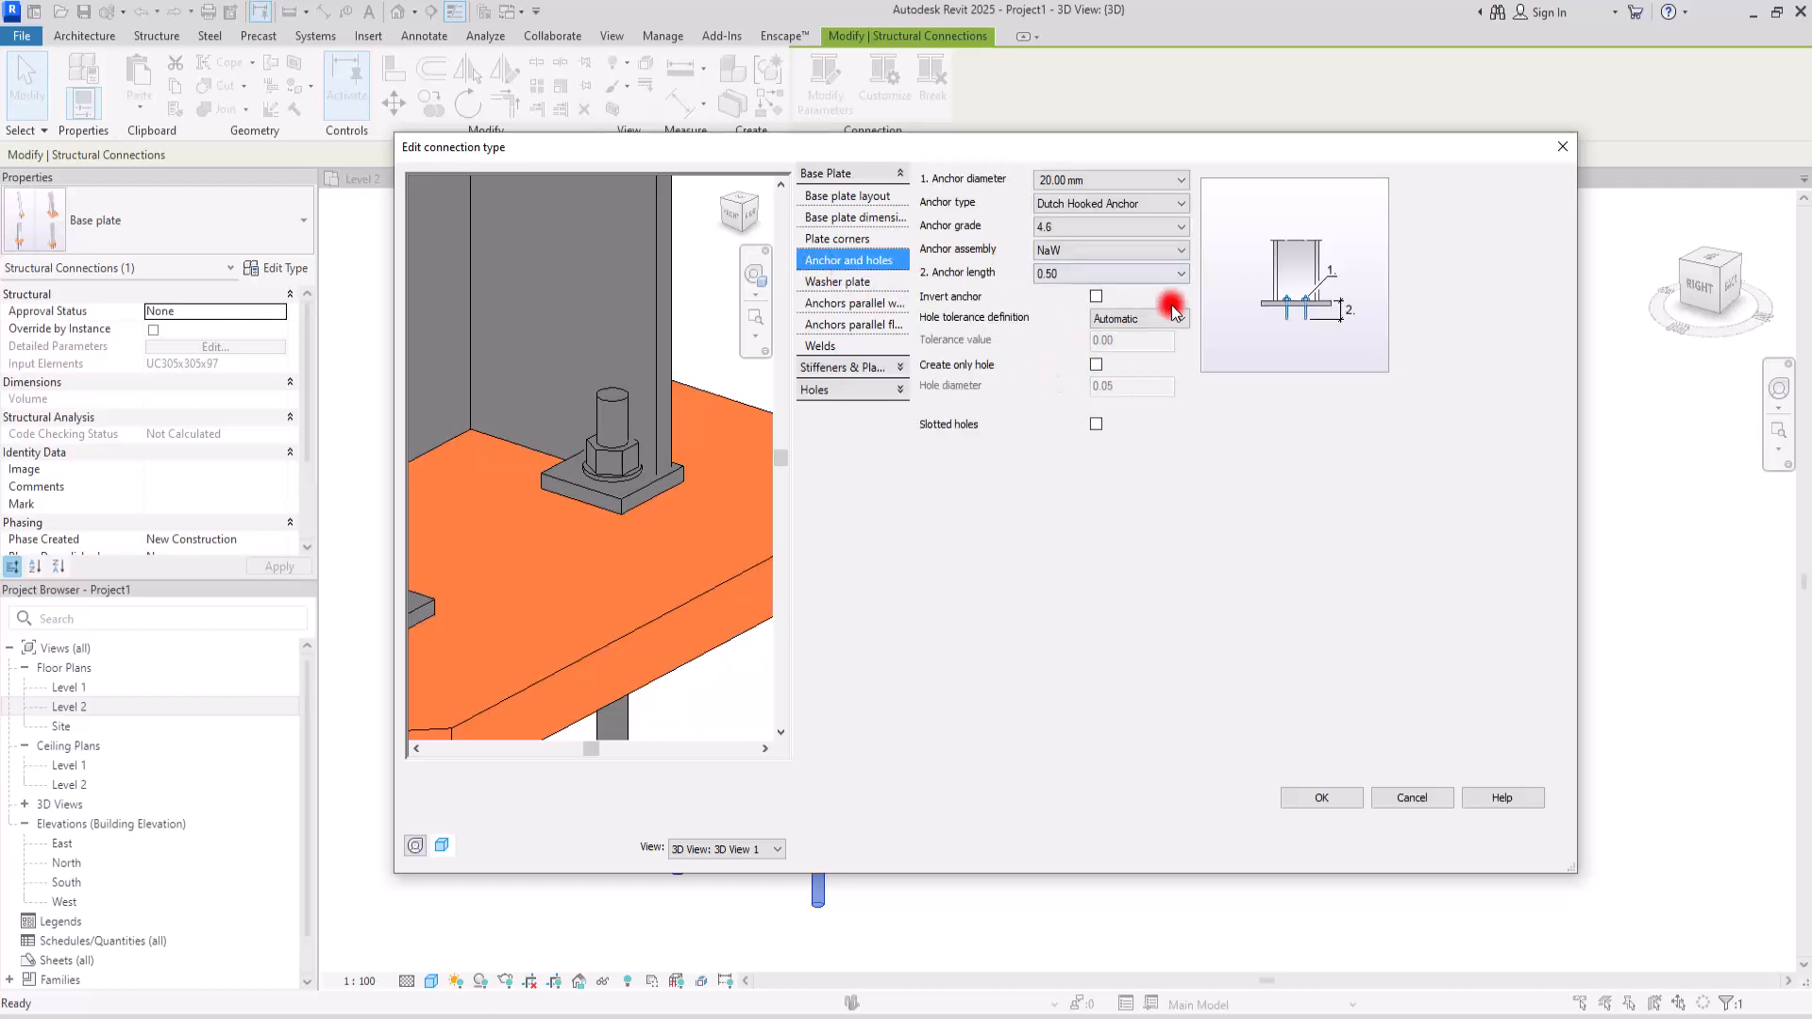
left_click(839, 284)
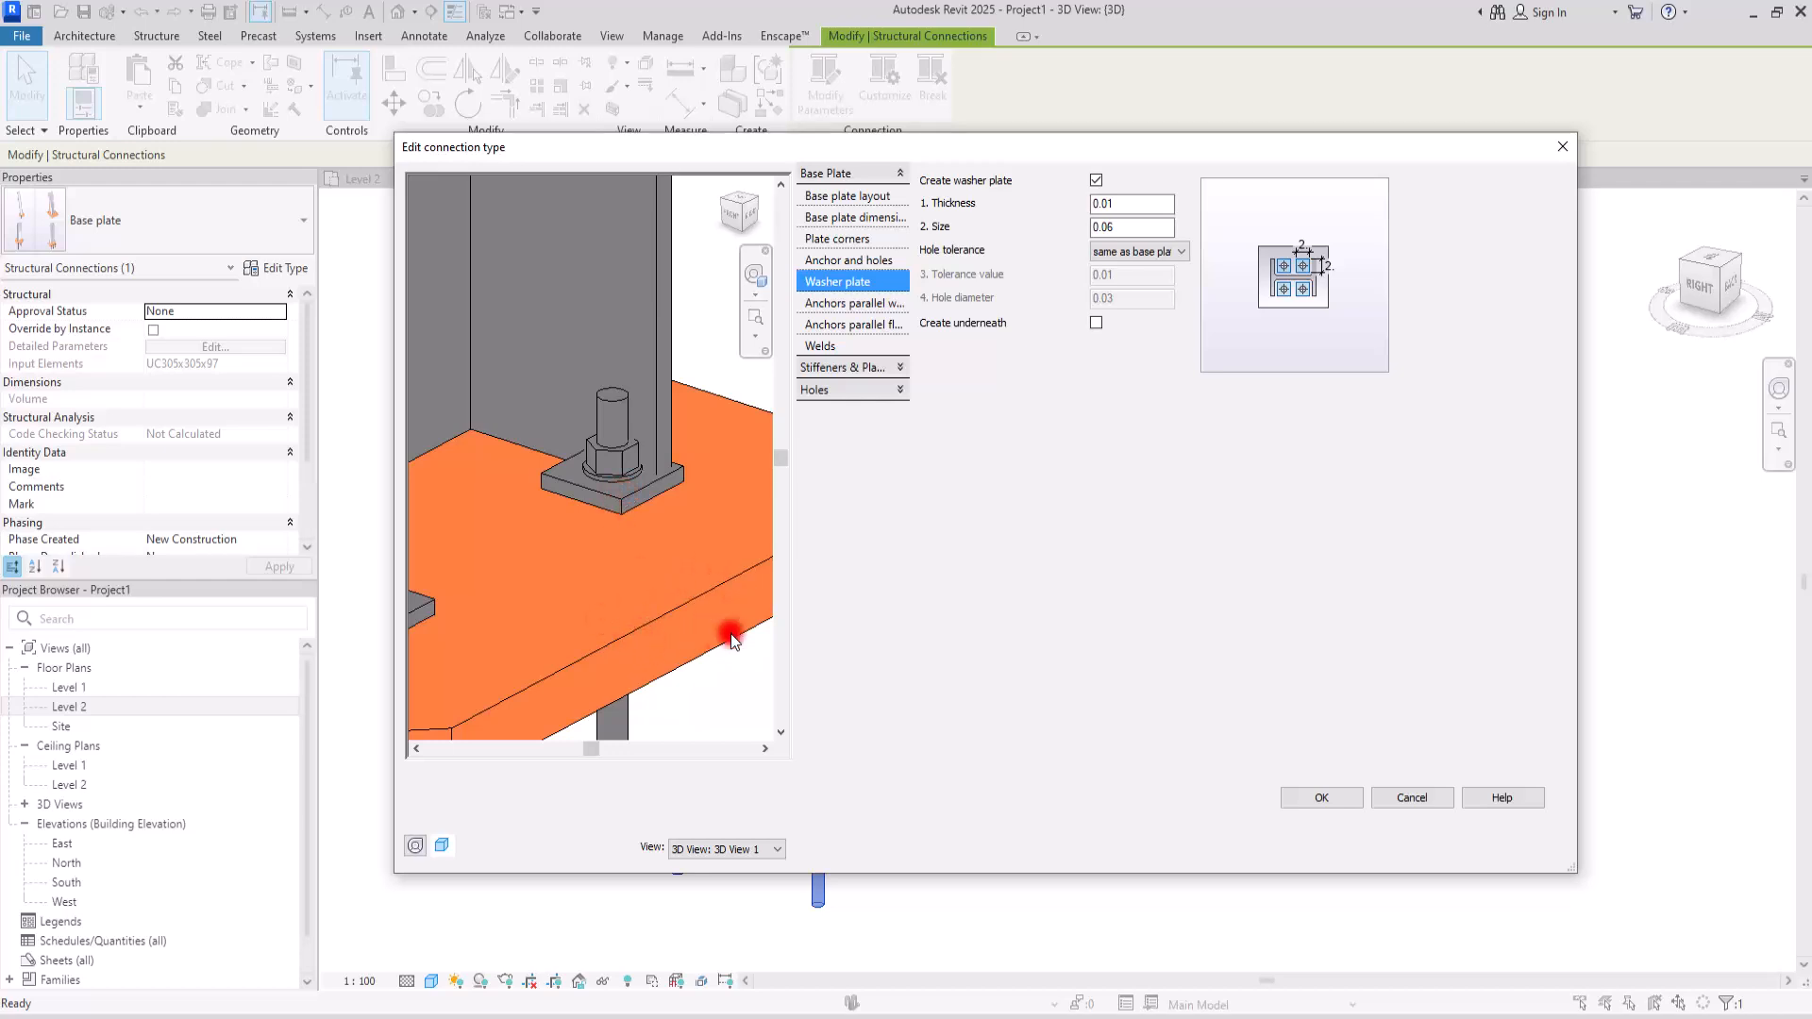
left_click(1170, 251)
left_click(1128, 275)
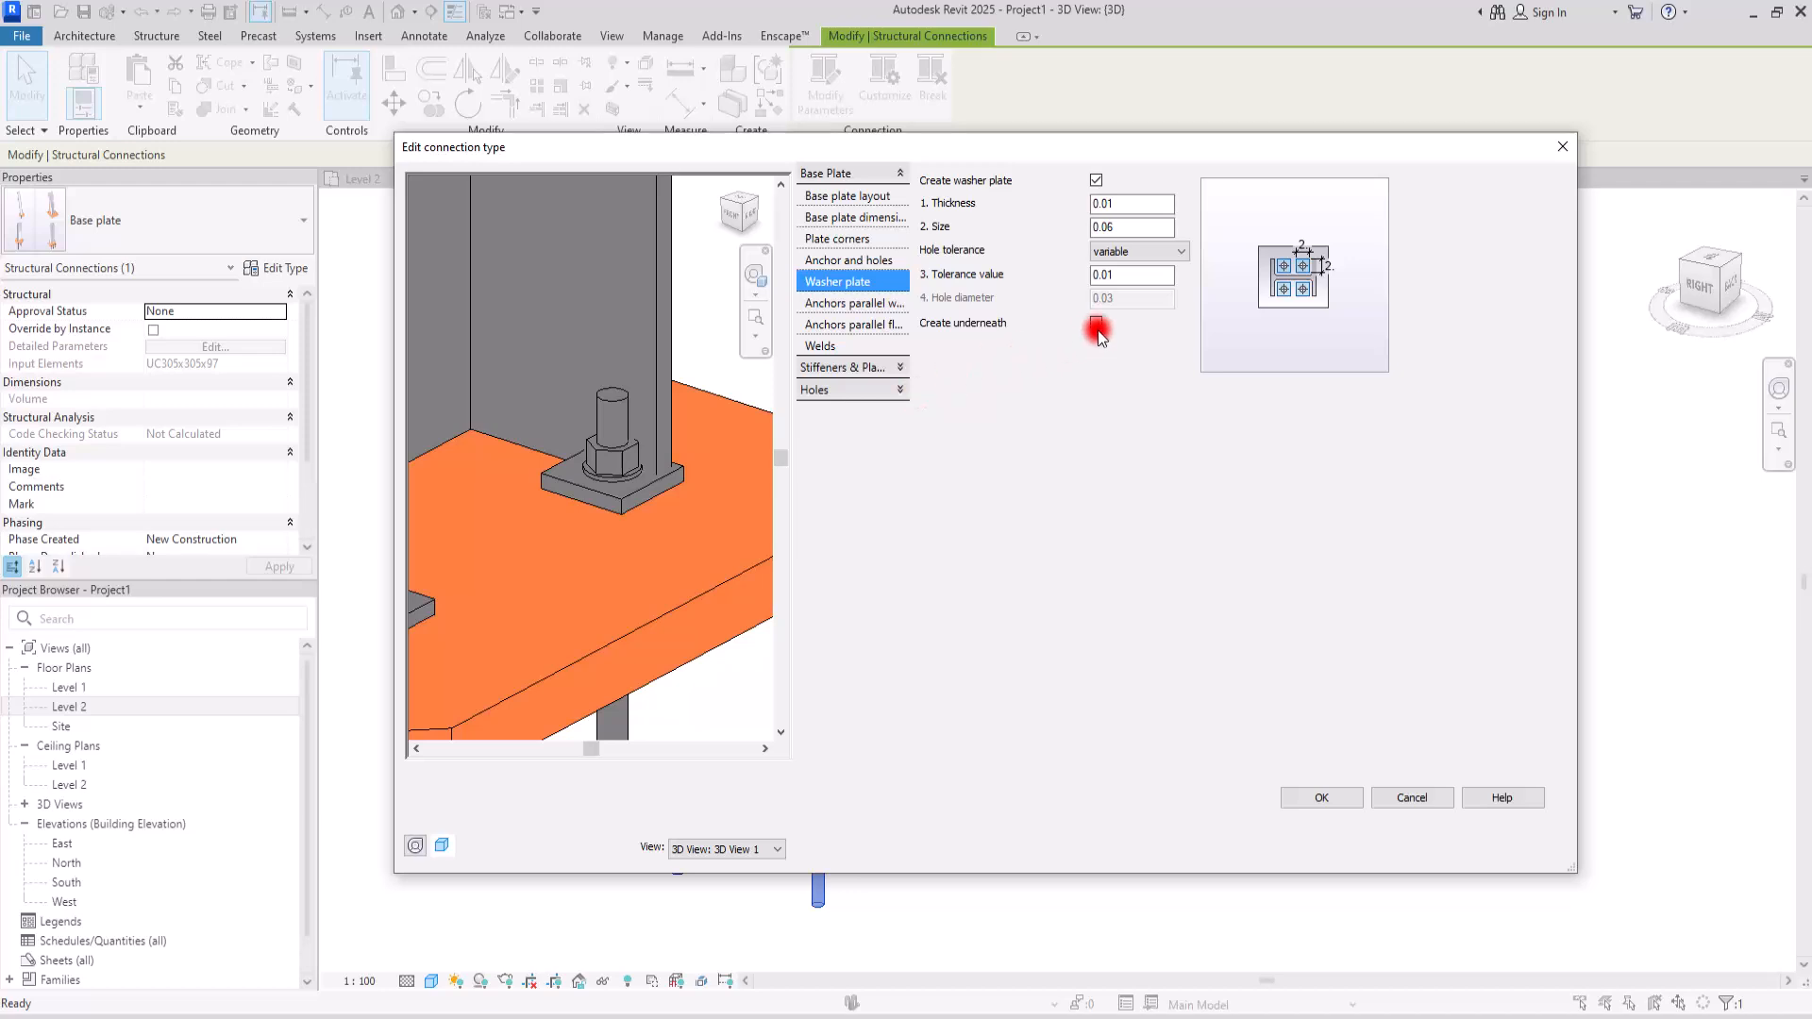
- Create the washer plates underneath the base plate and inspect an anchor from below
left_click(1096, 322)
middle_click_drag(466, 523, 624, 478, "shift")
scroll(524, 439, "up", 5)
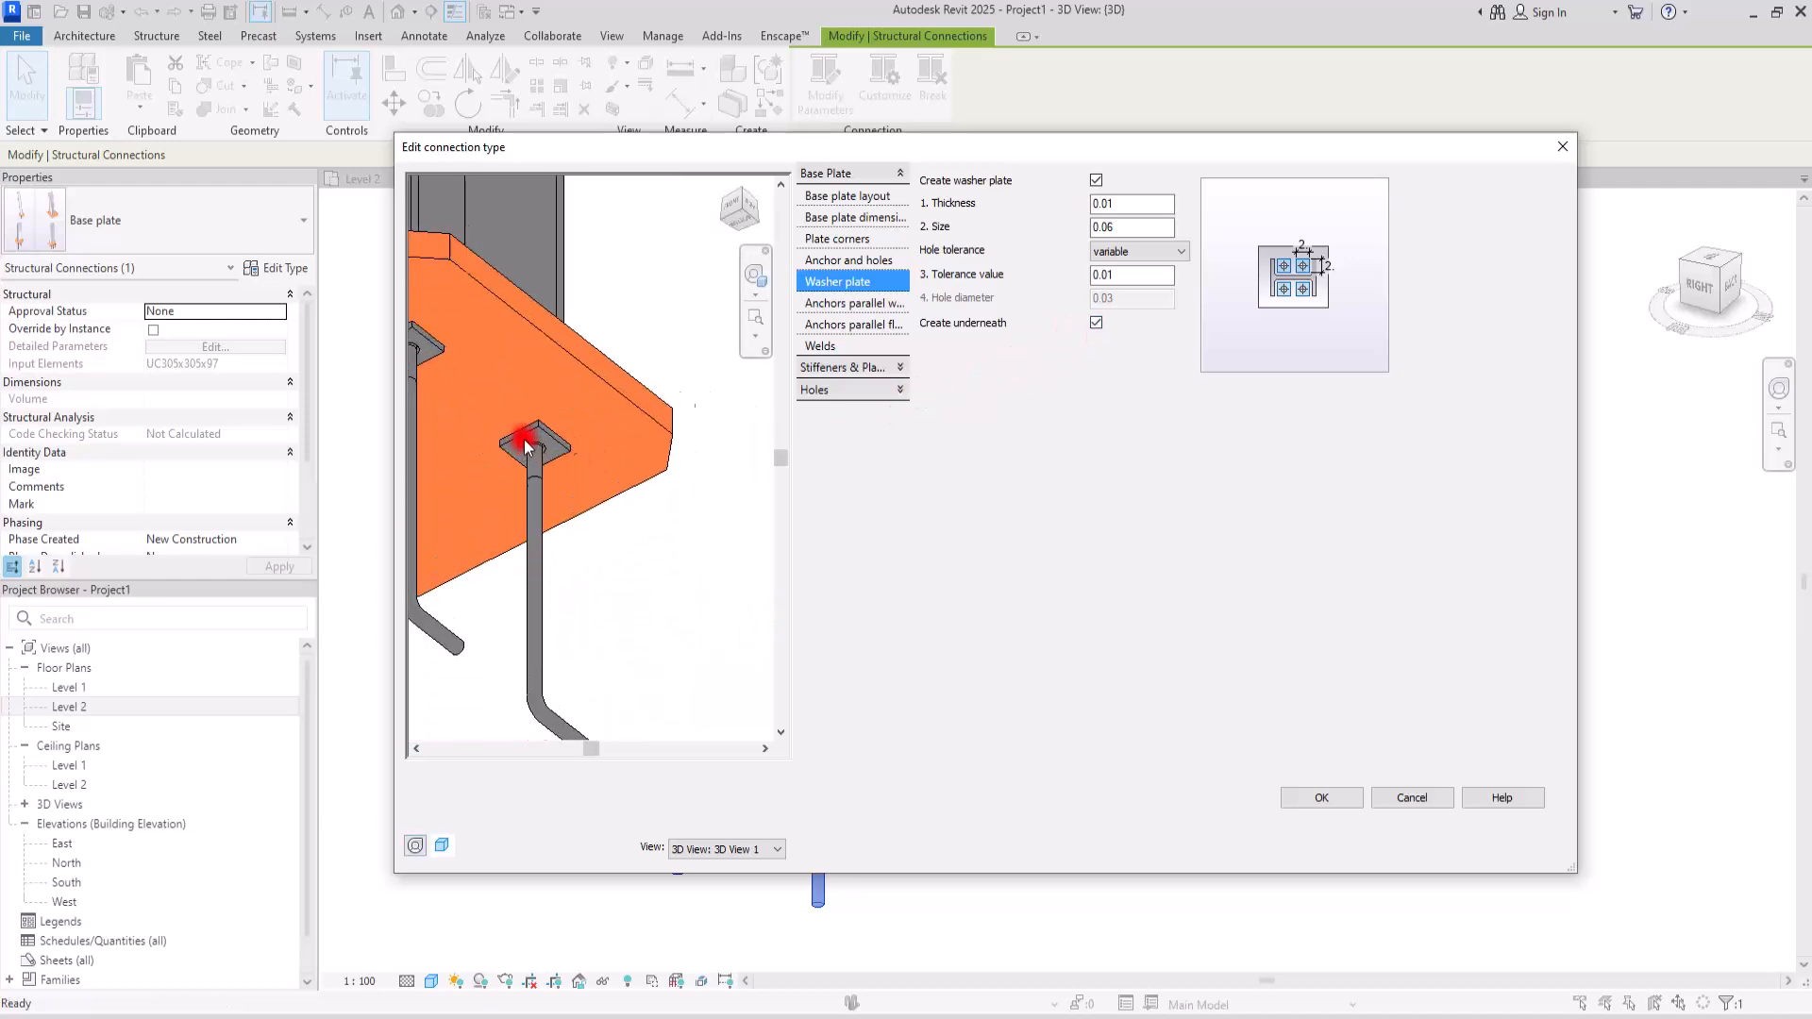
- Change the anchor assembly to 2Na2W
left_click(838, 238)
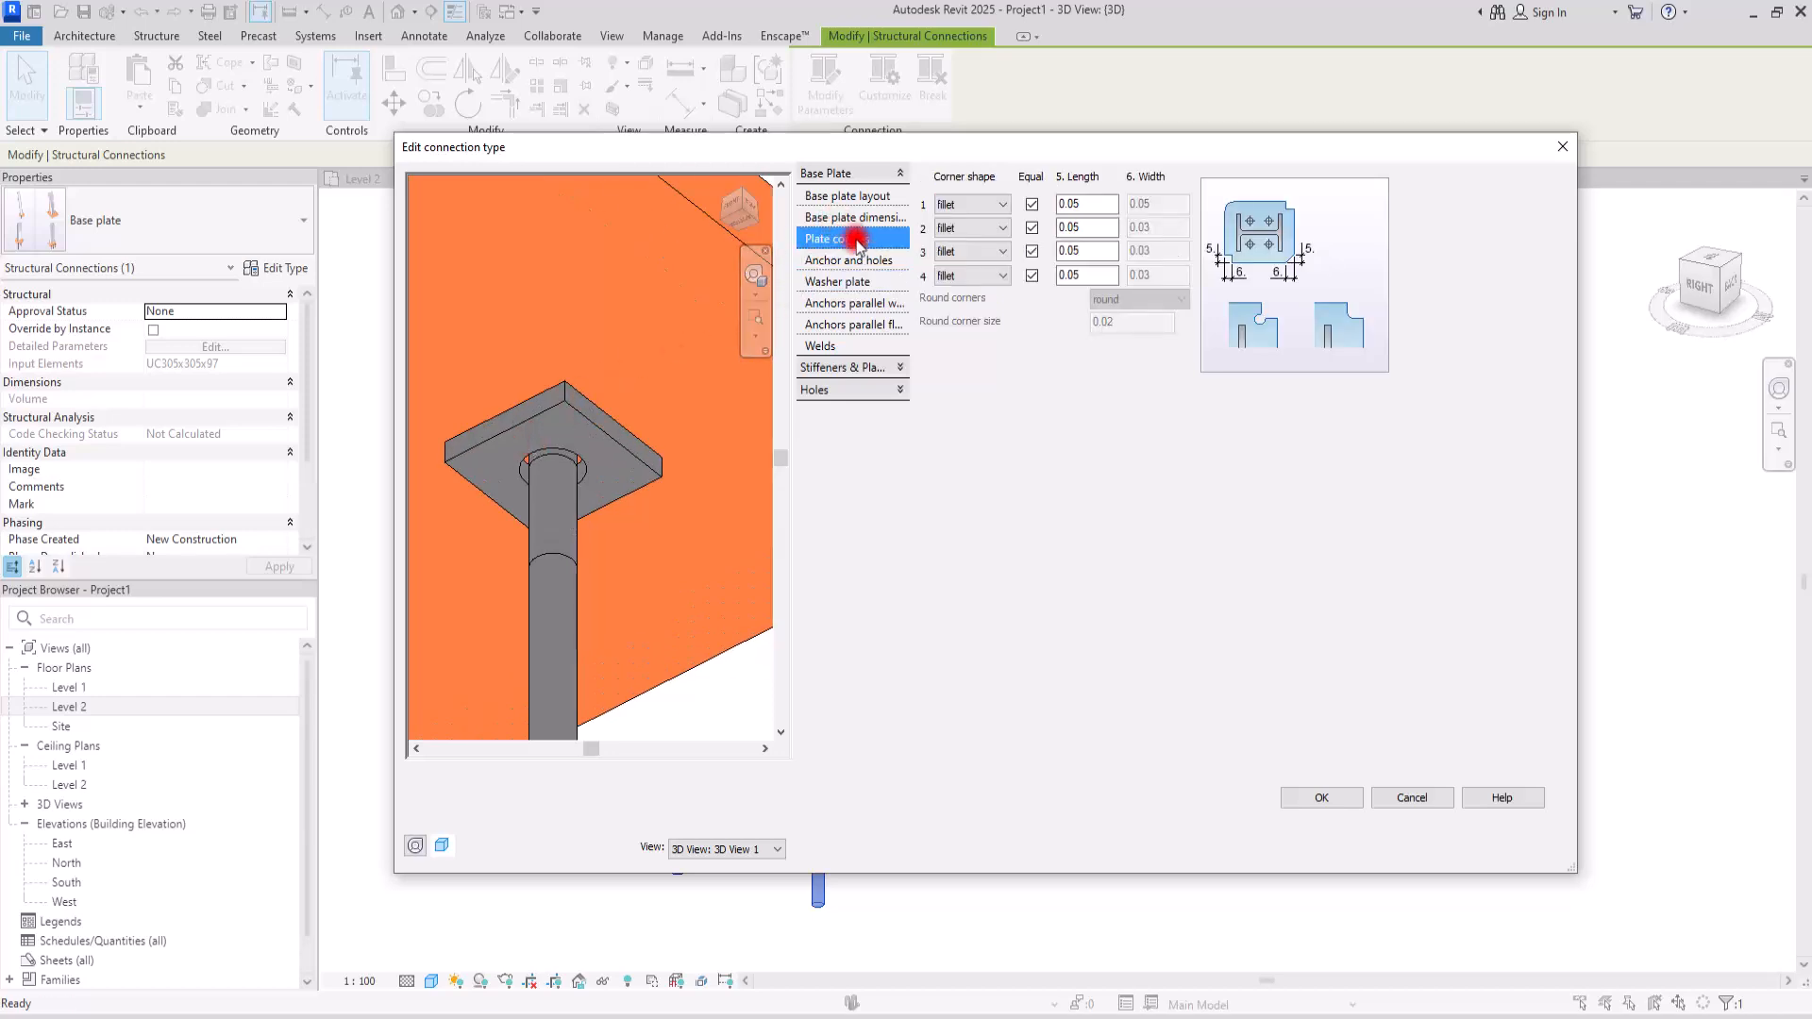
left_click(847, 260)
left_click(1095, 250)
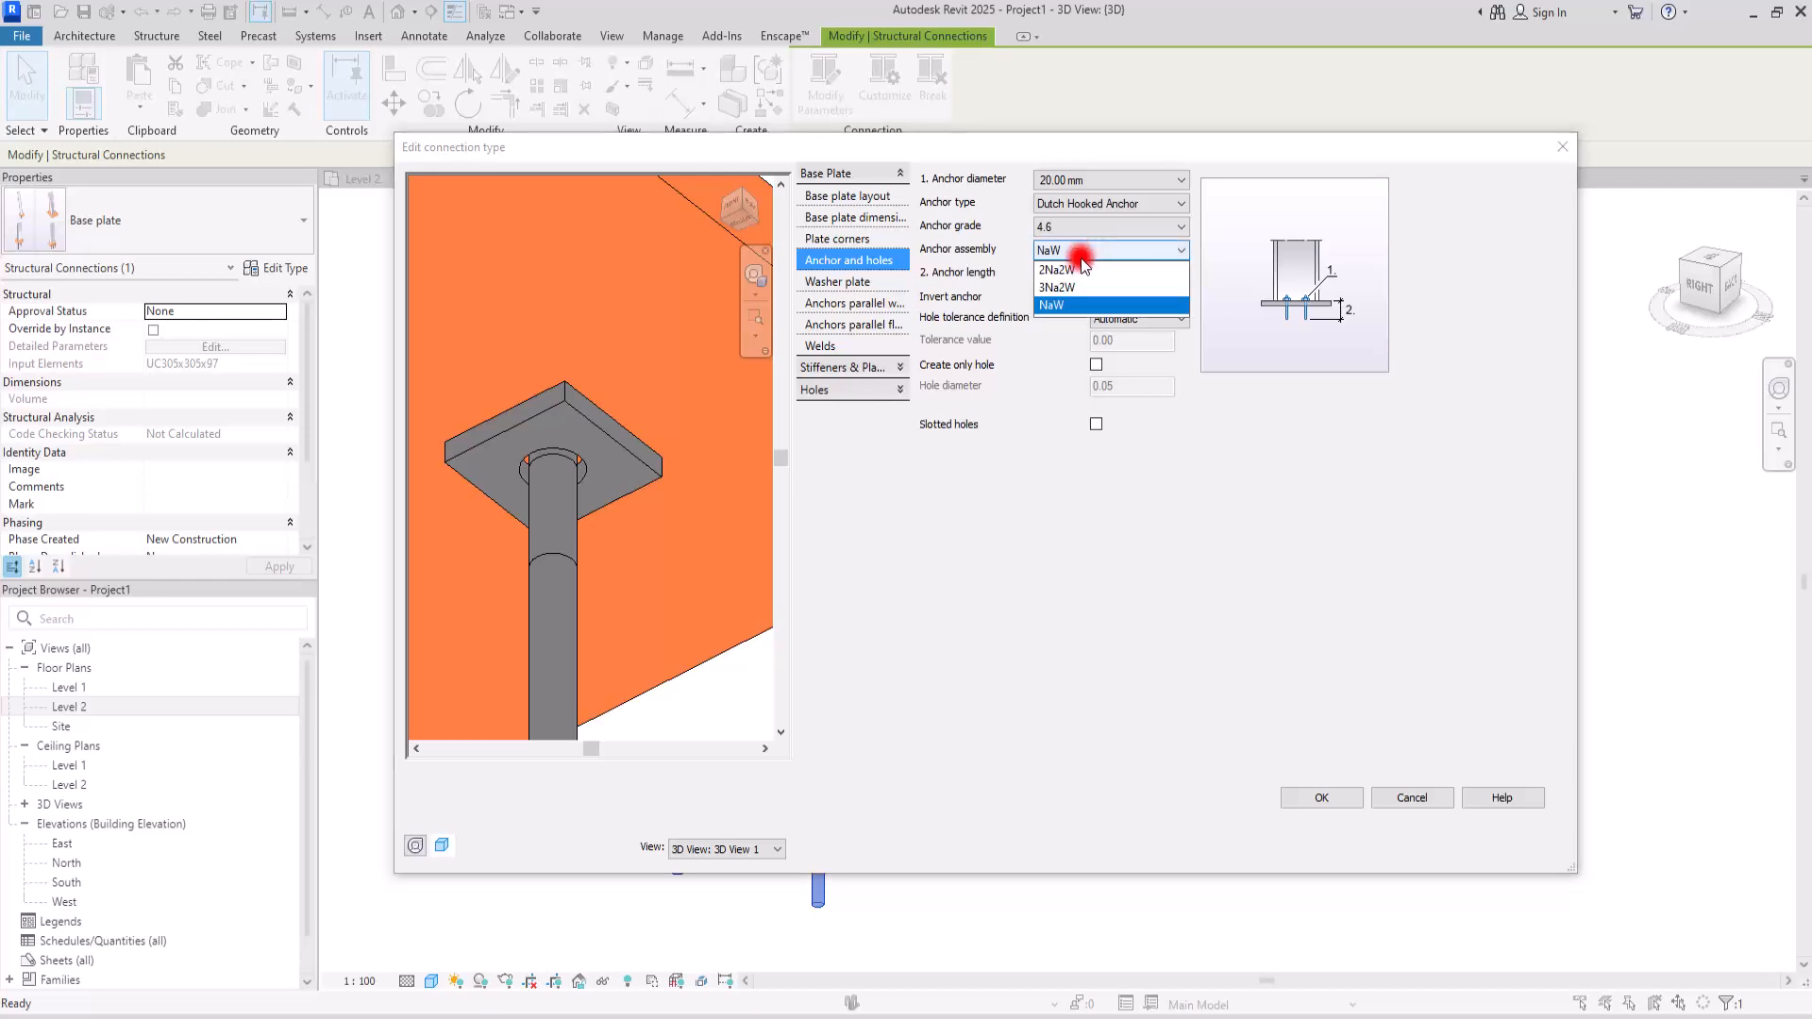
left_click(1060, 271)
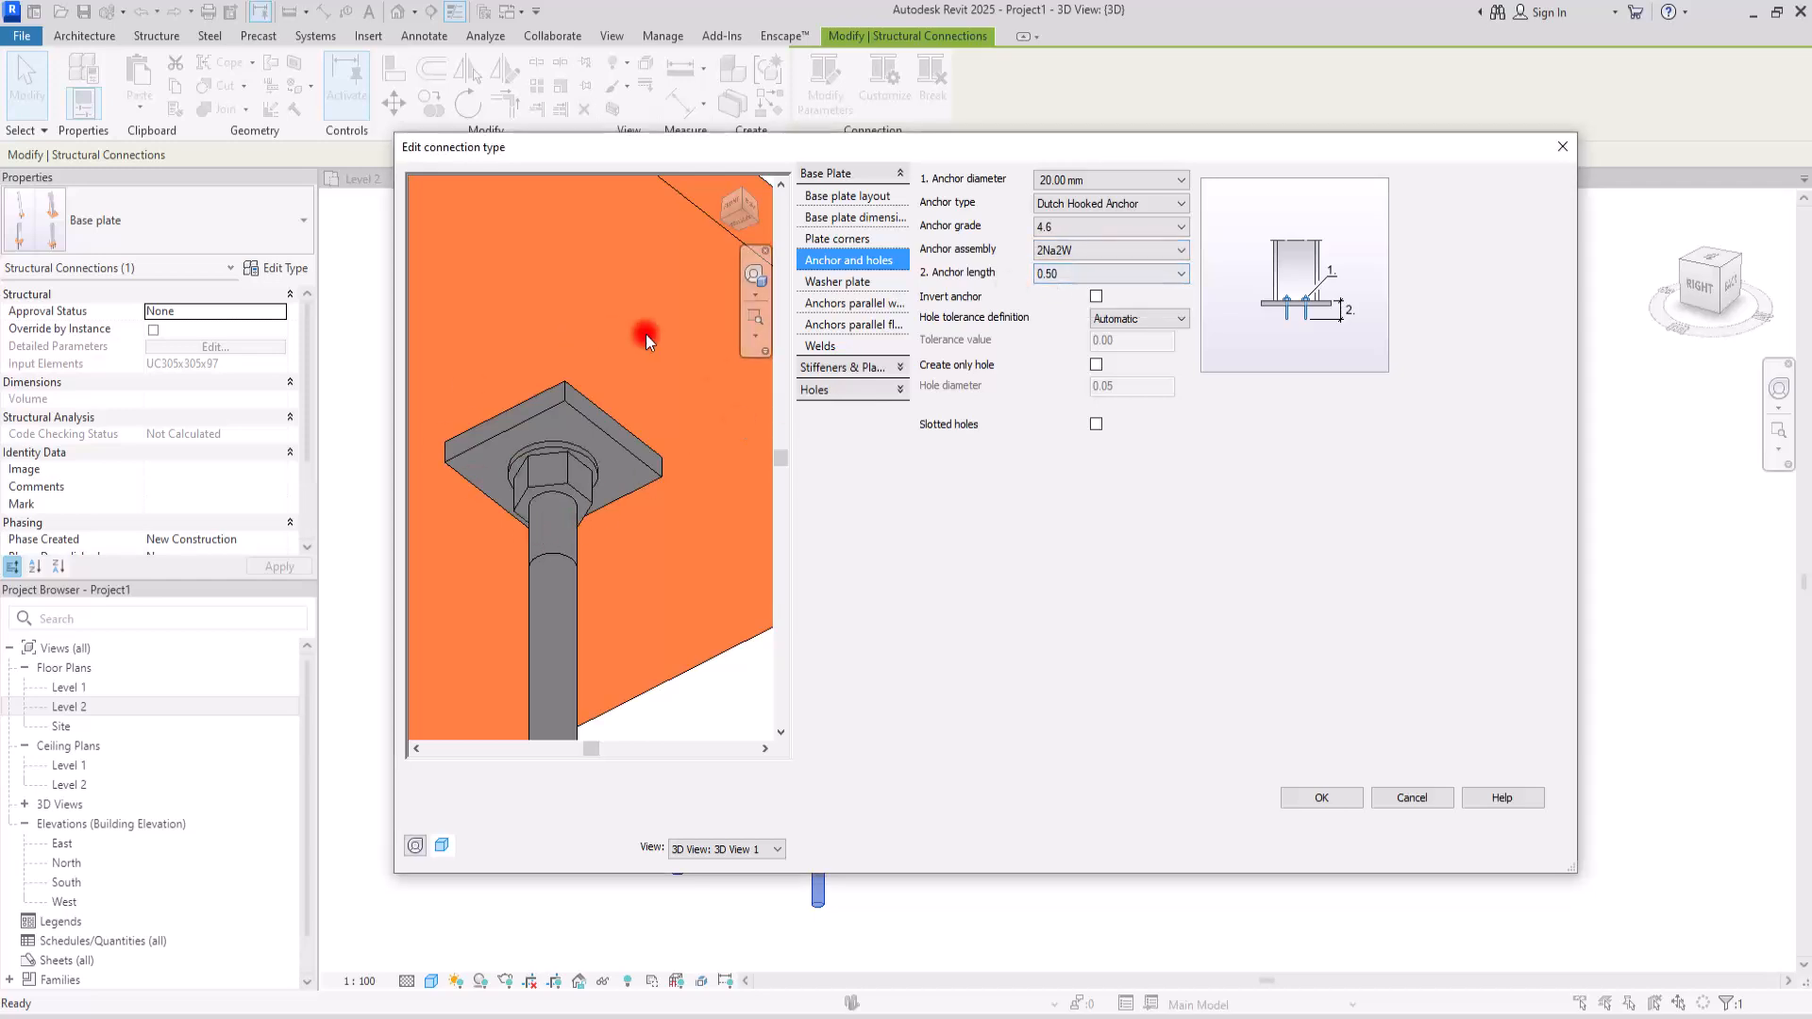
- Turn off creating the washer plates underneath while viewing the base plate from above
middle_click_drag(639, 514, 608, 542, "shift")
scroll(623, 546, "up", 5)
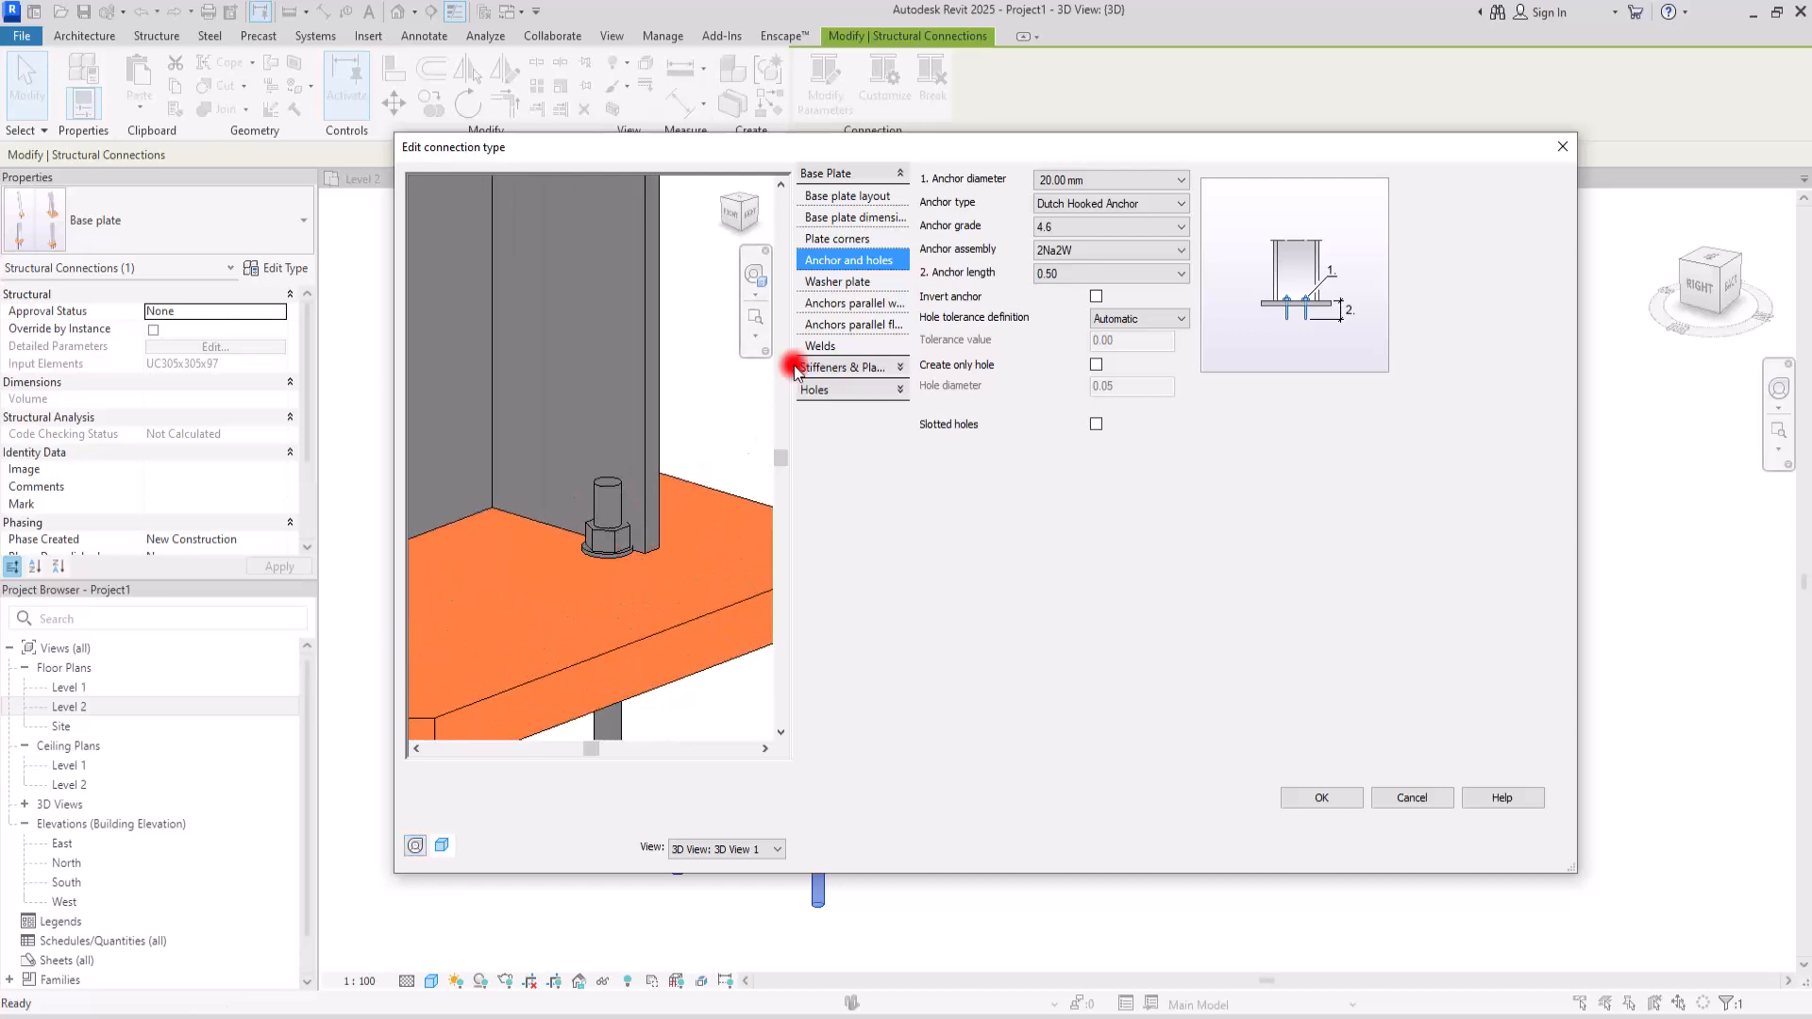
left_click(837, 282)
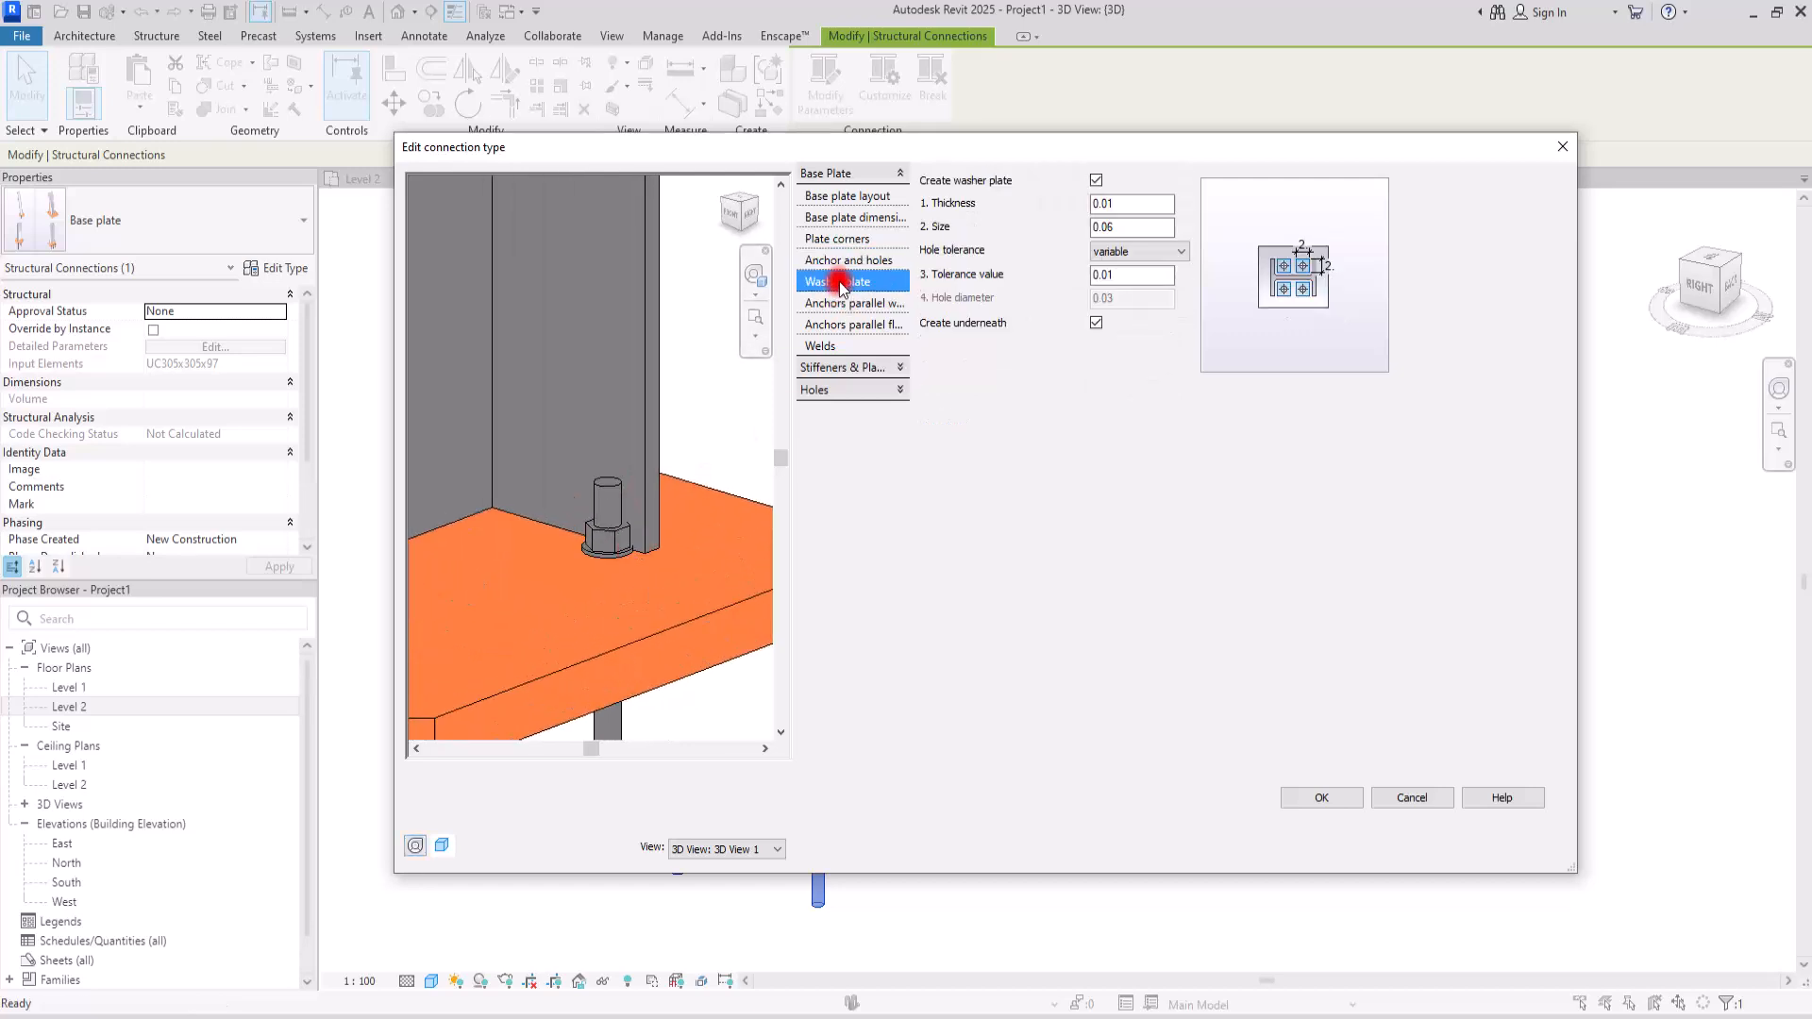
left_click(1096, 324)
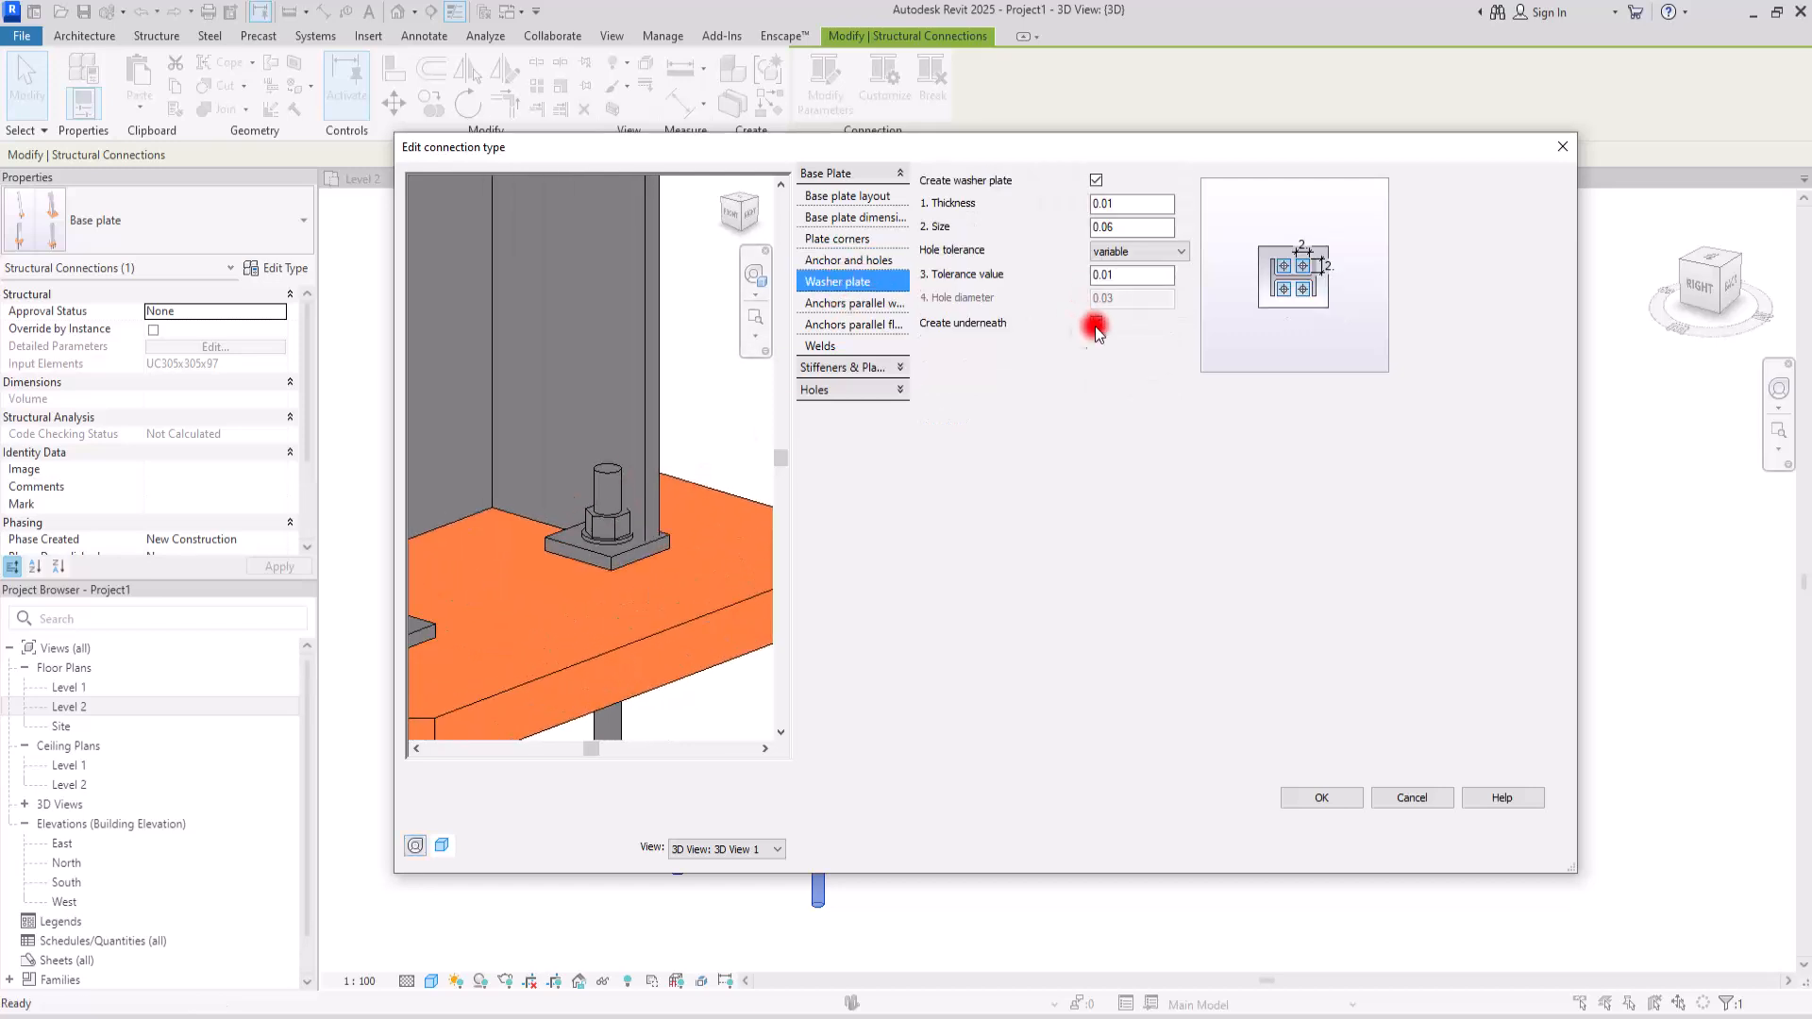
- Set the number of anchors parallel to the web to 6 and check the layout in the top view
left_click(837, 306)
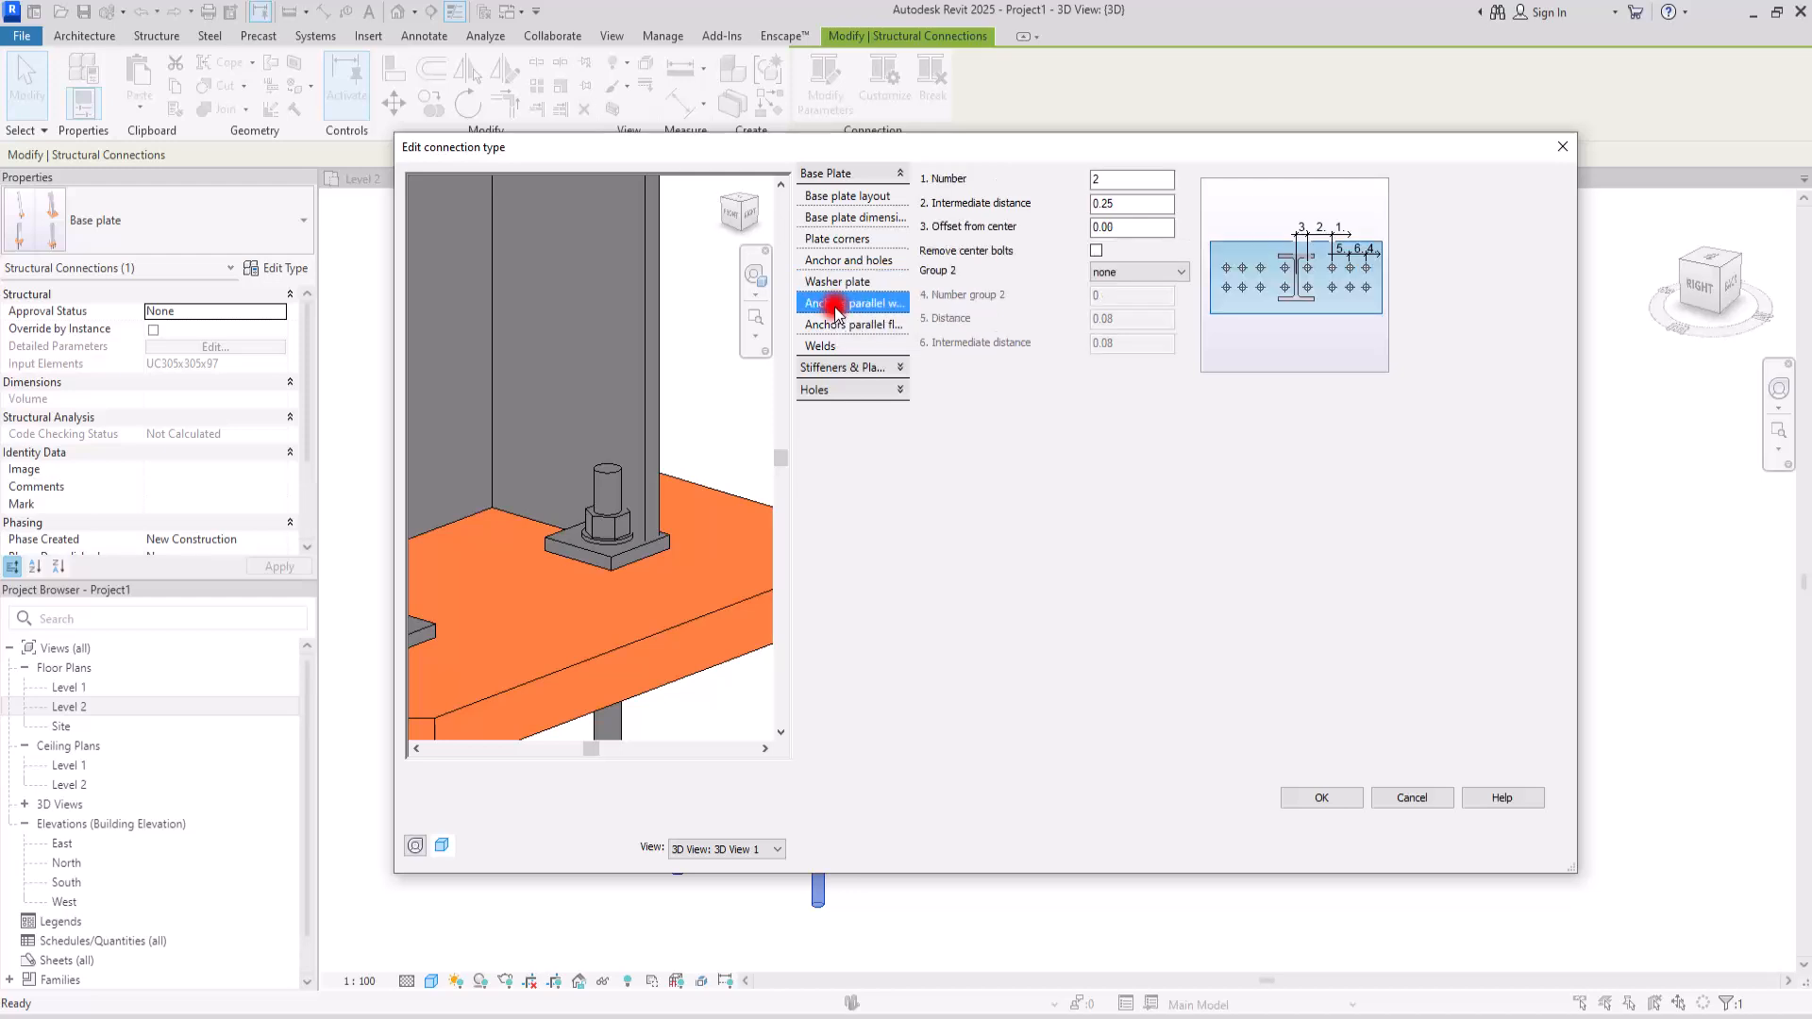
left_click(826, 328)
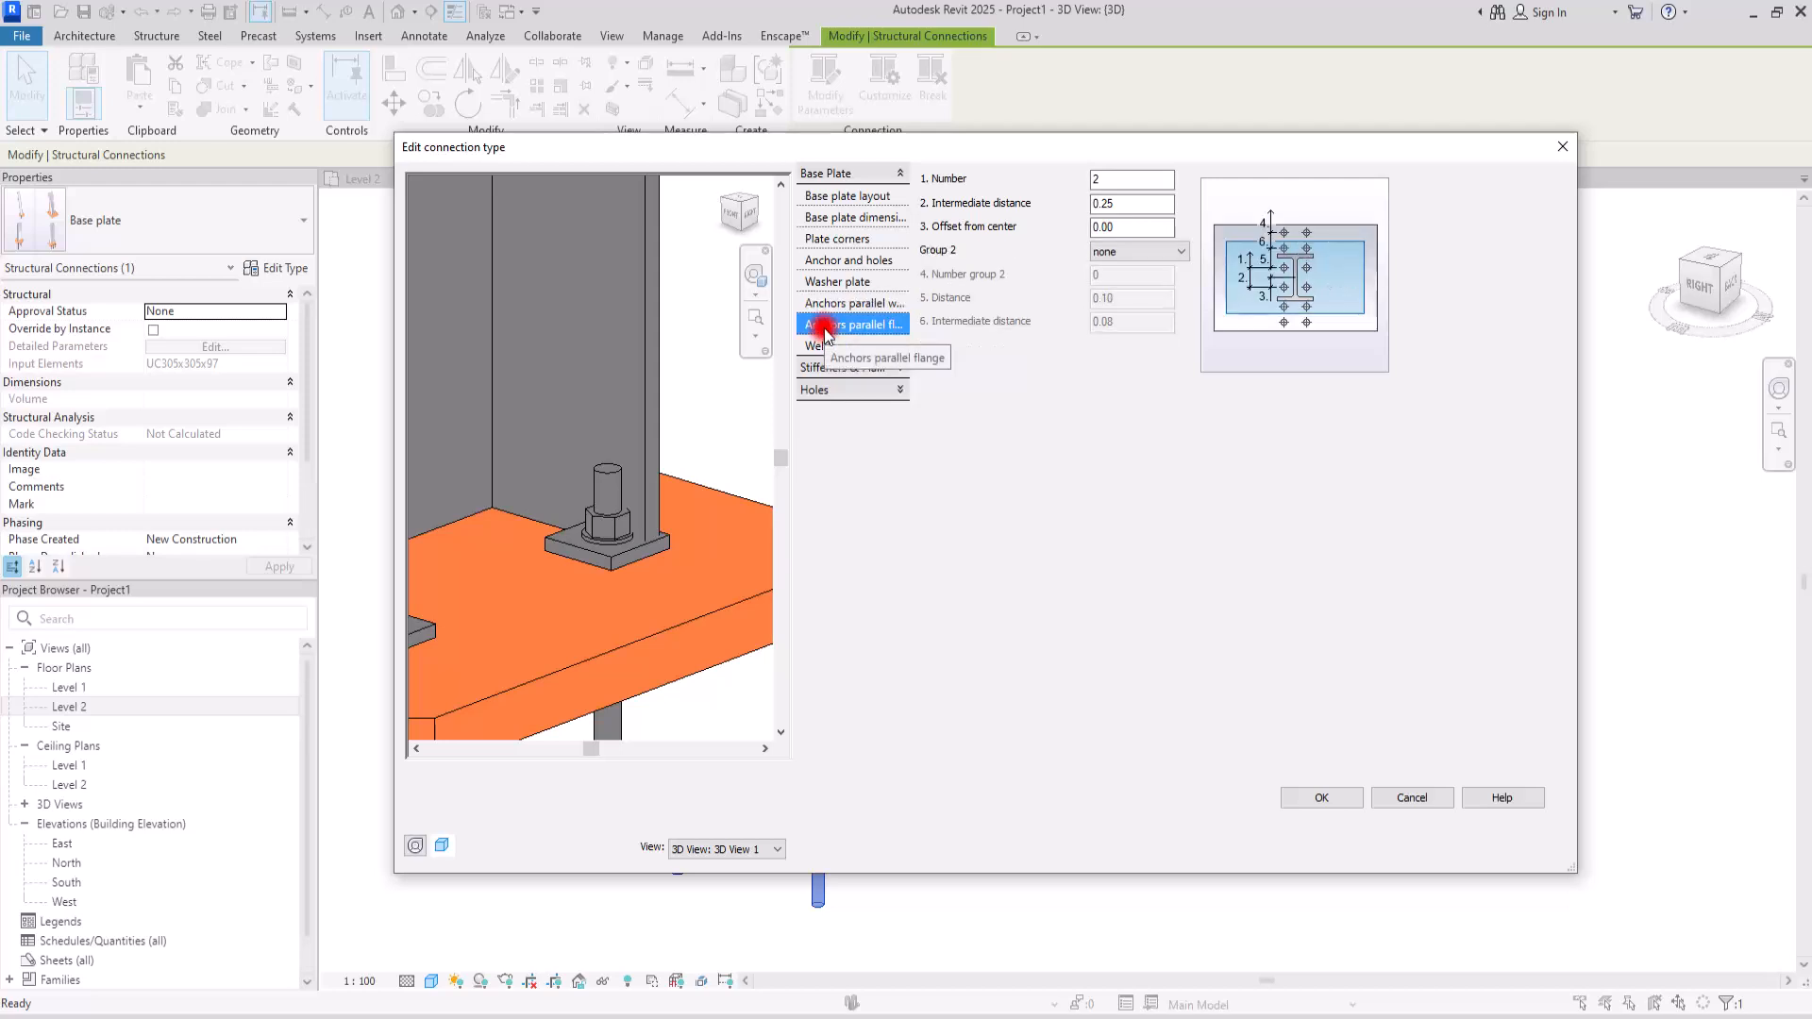
left_click(822, 303)
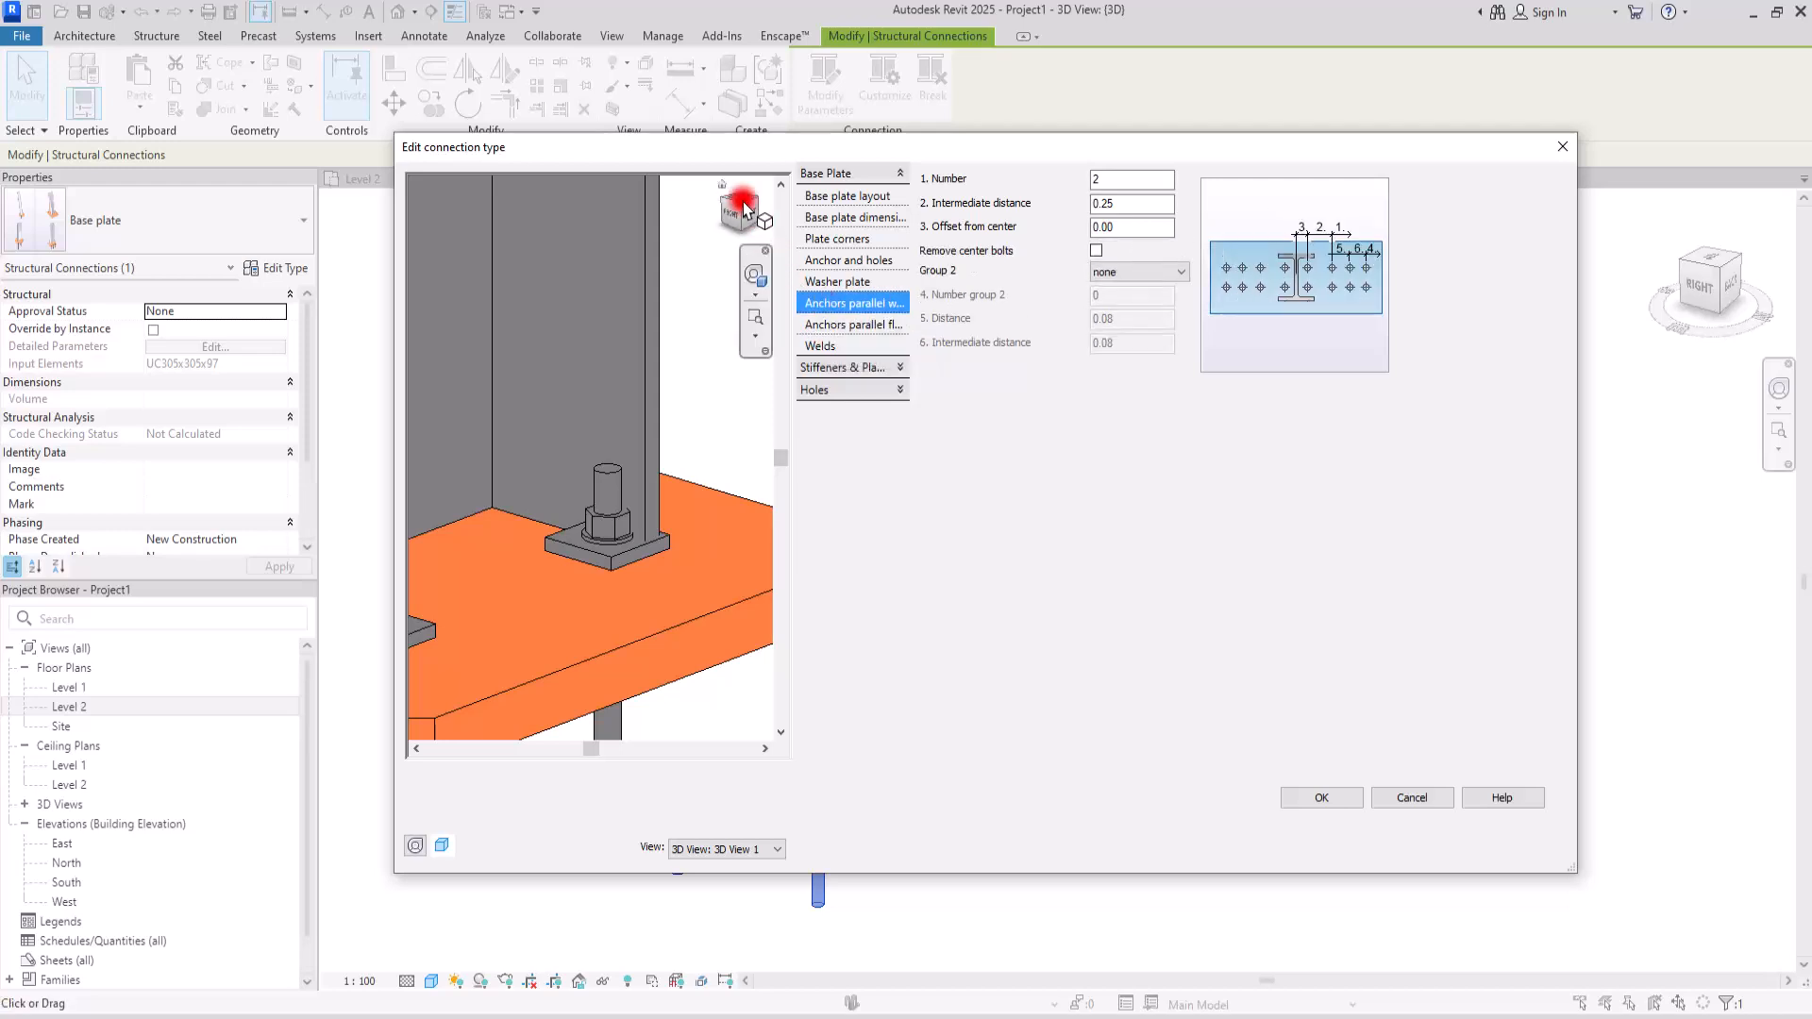
left_click(739, 202)
scroll(587, 392, "up", 5)
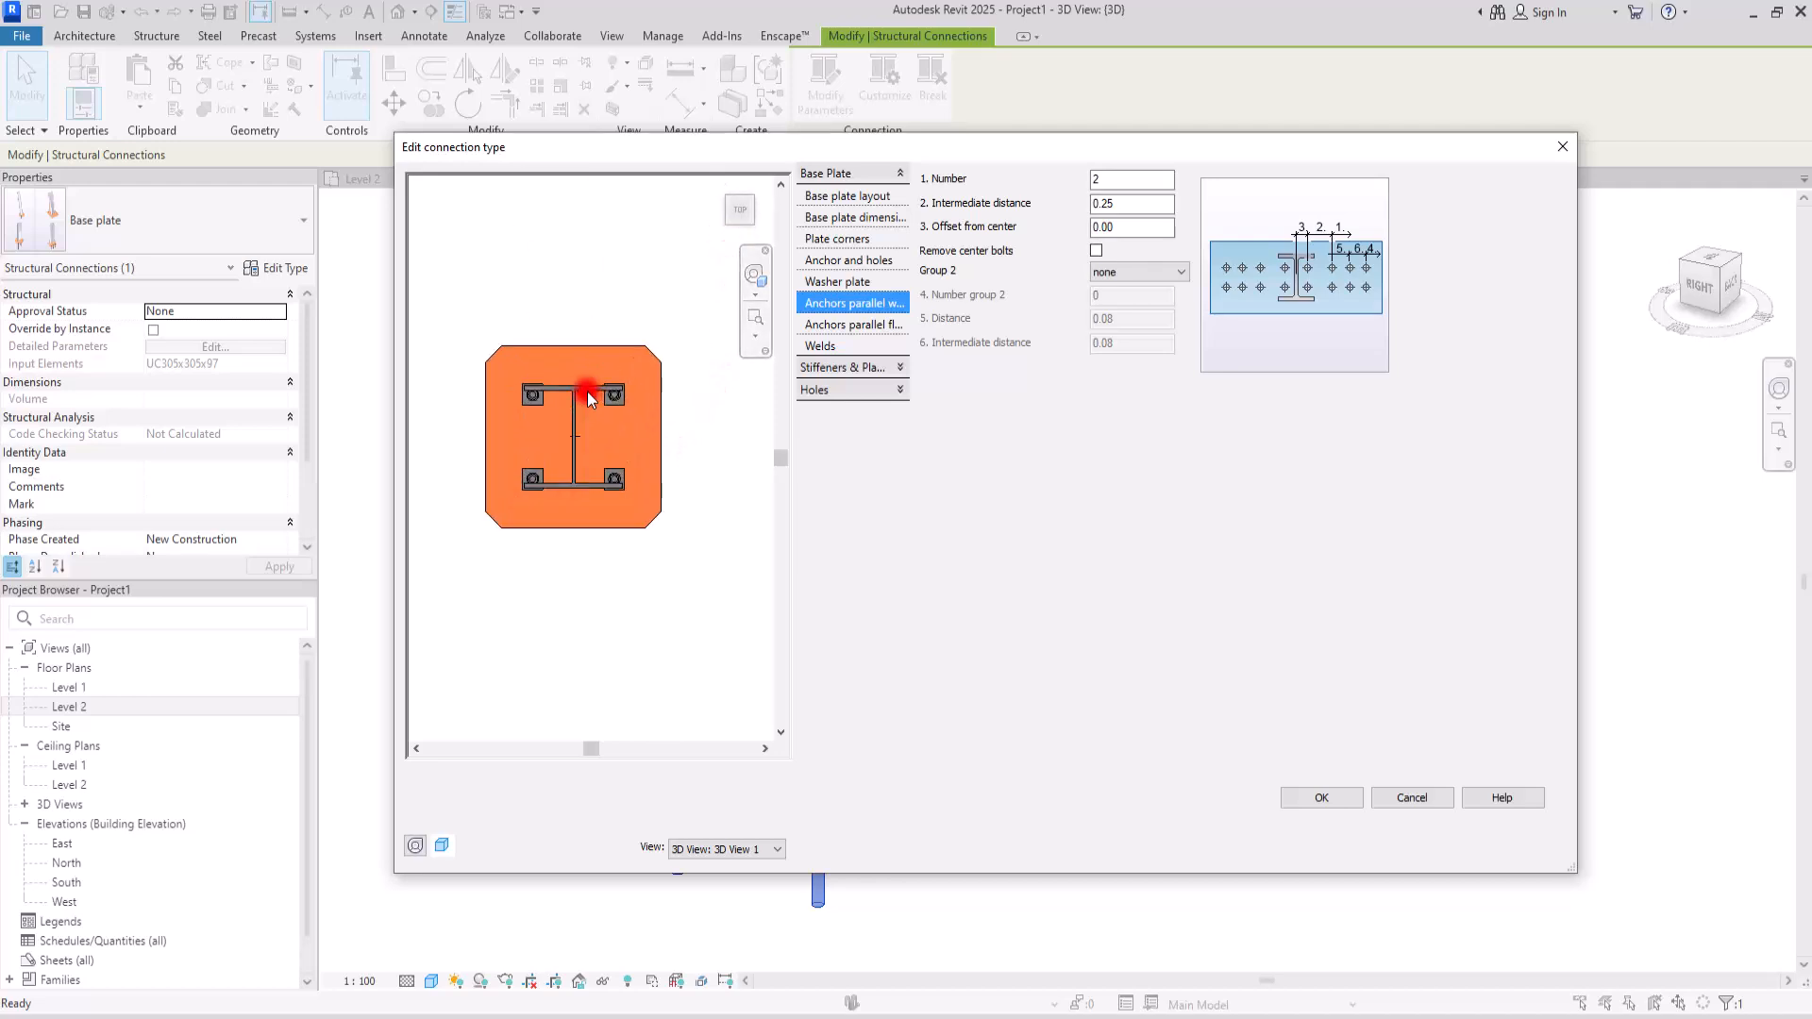
scroll(563, 409, "down", 2)
scroll(614, 387, "up", 1)
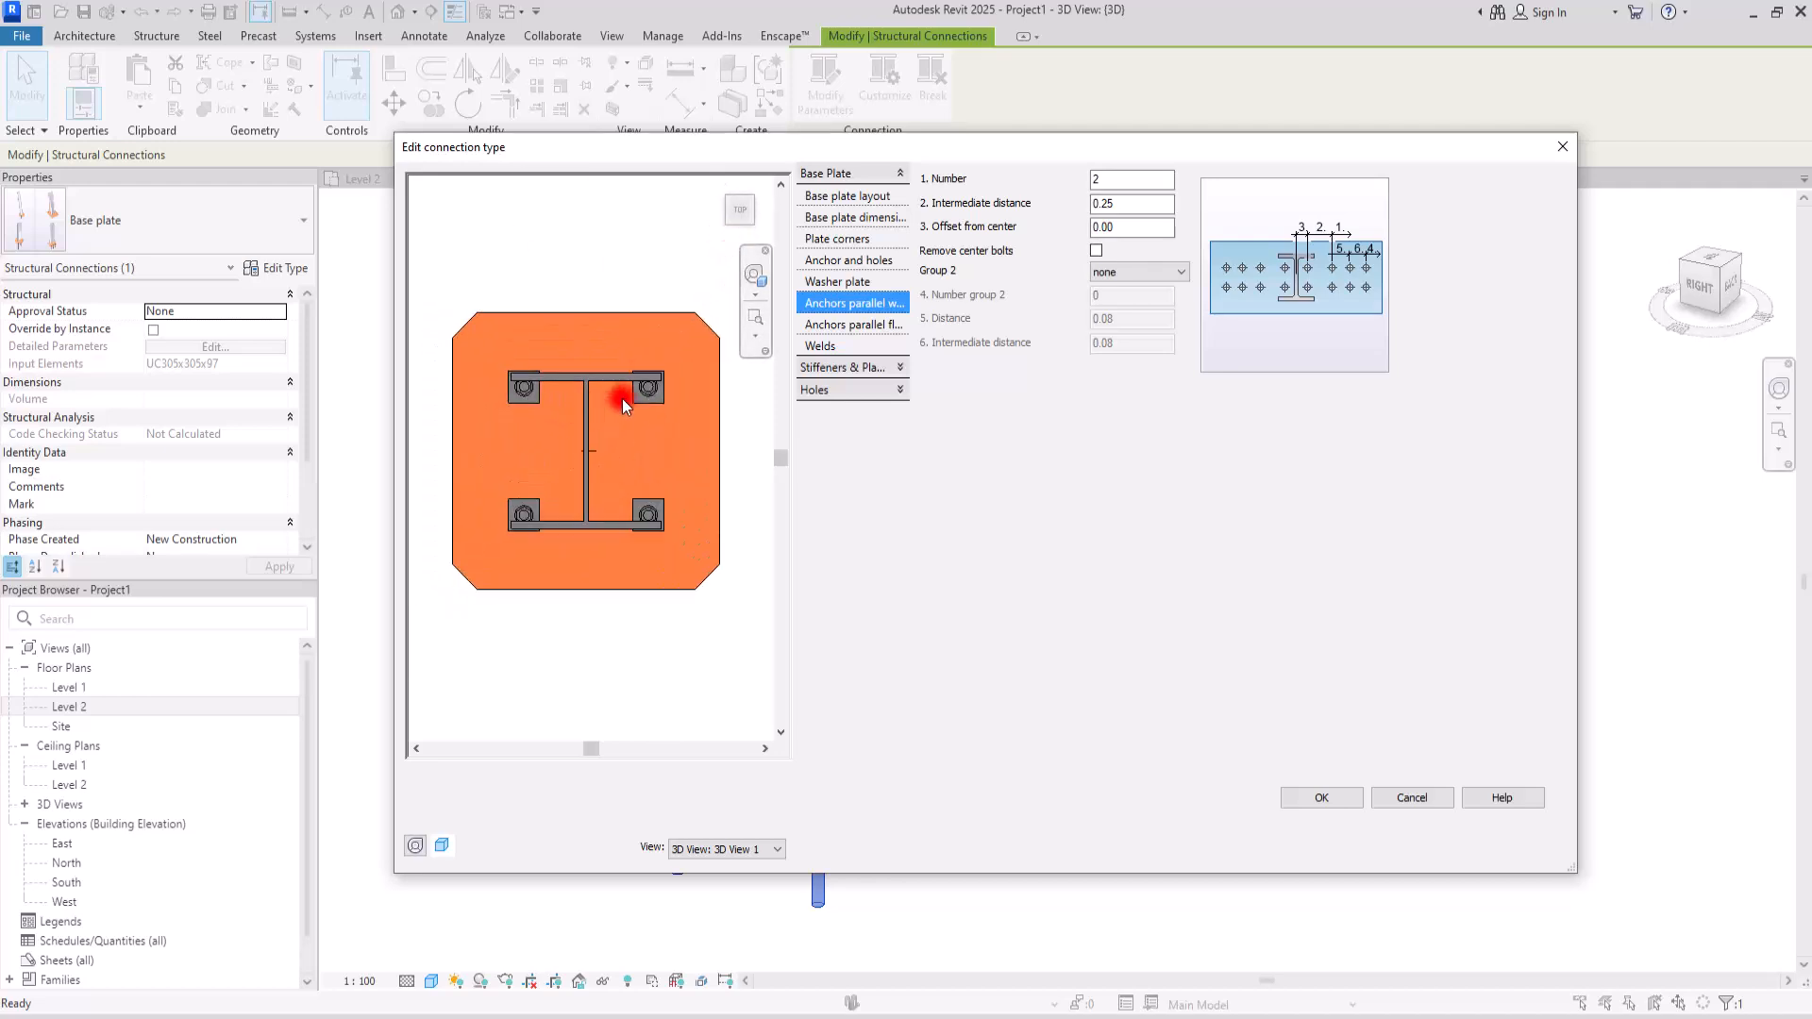
middle_click_drag(664, 300, 666, 326)
double_click(1104, 179)
type("6")
scroll(557, 420, "down", 4)
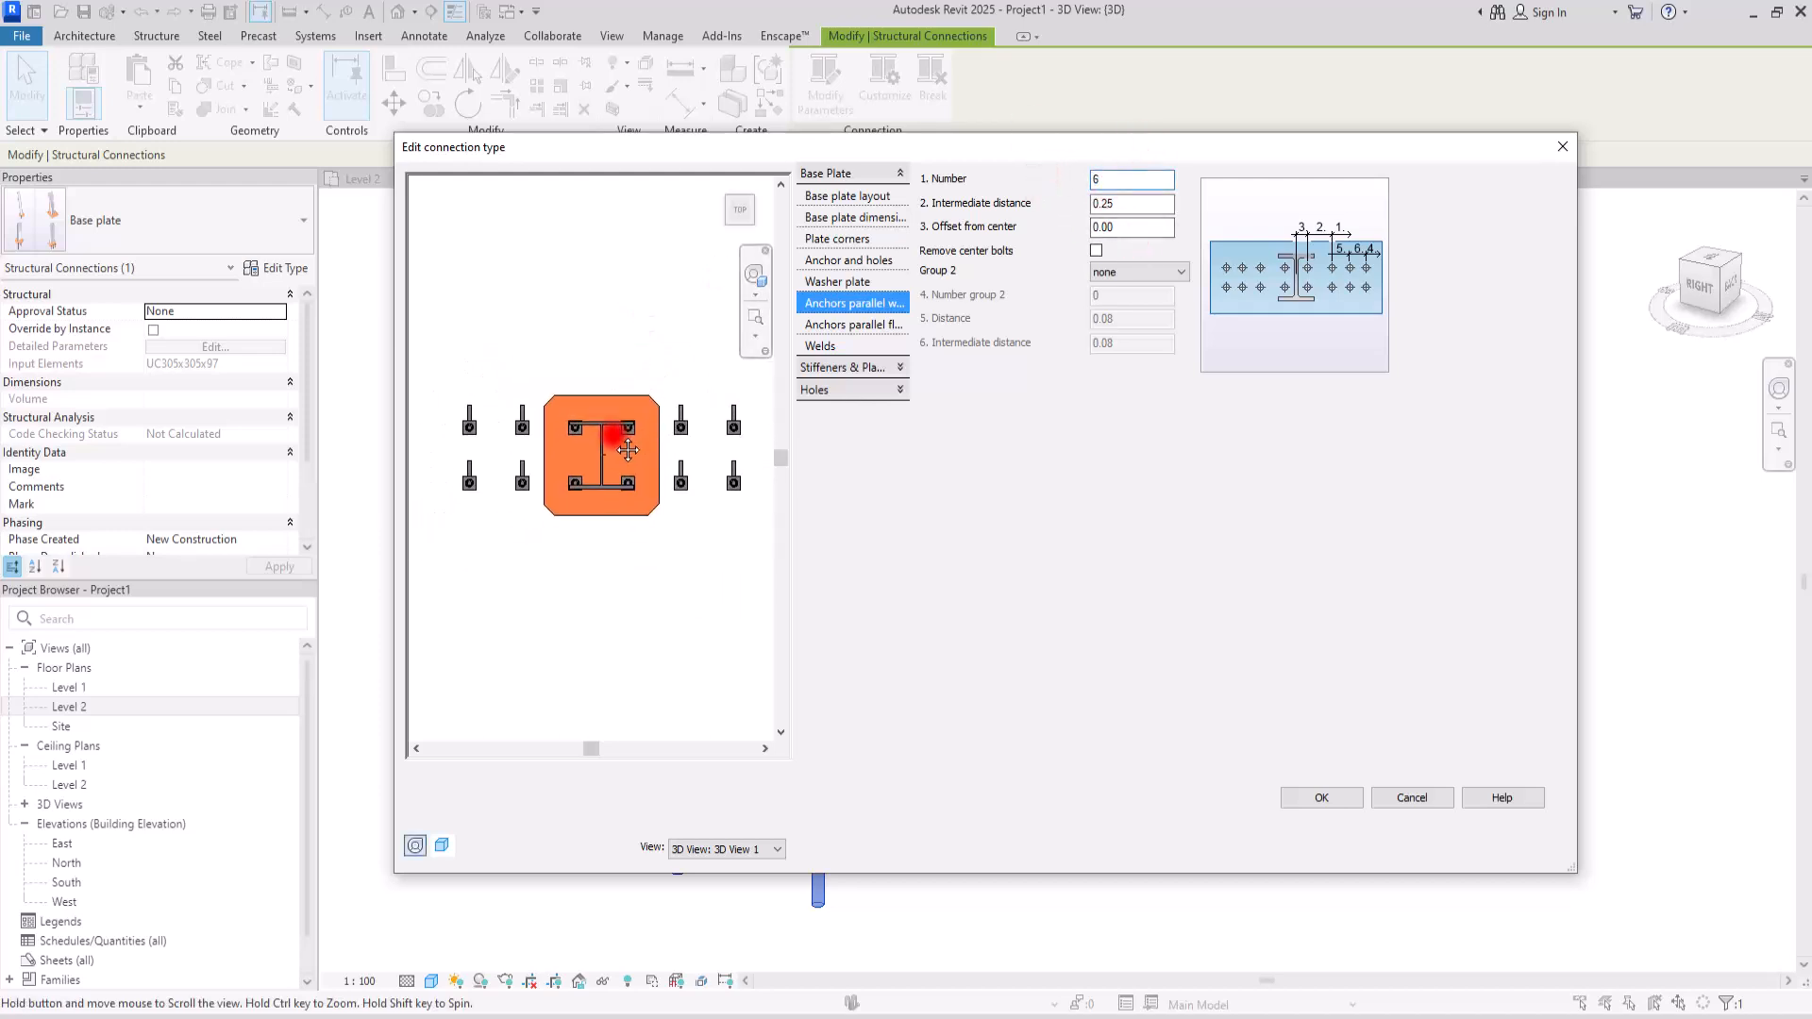
scroll(640, 415, "up", 1)
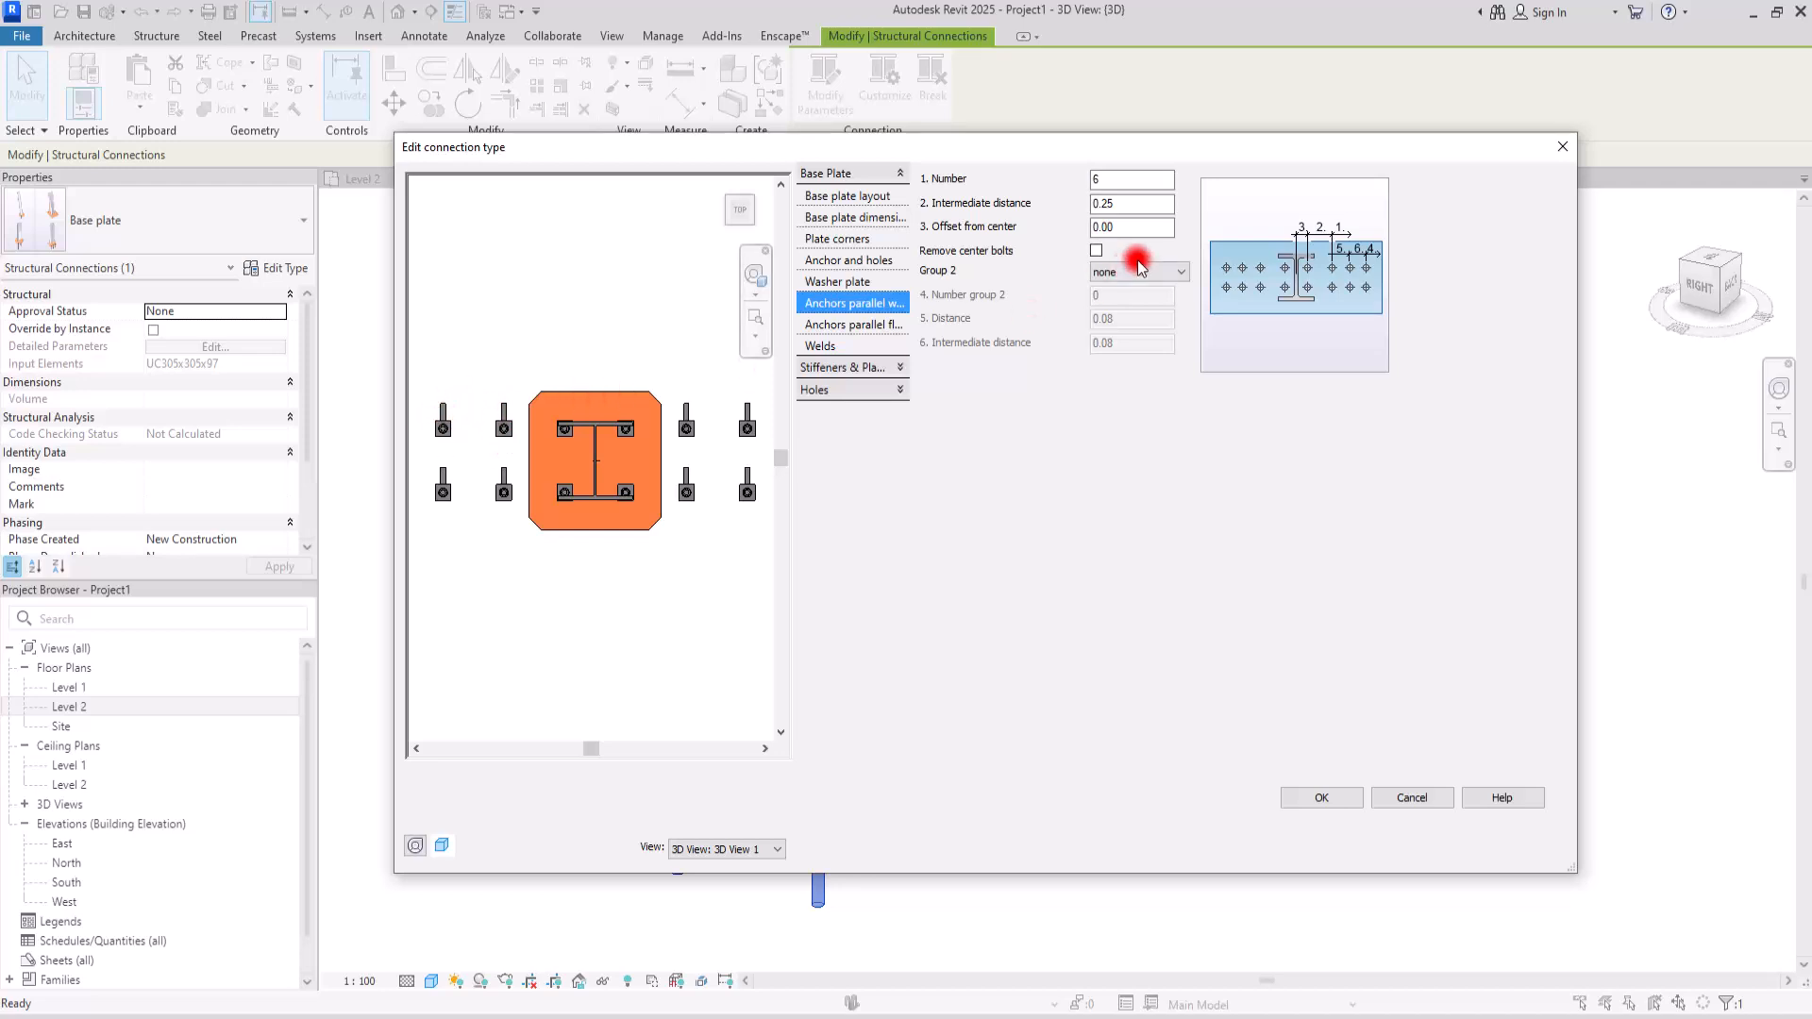
- Set the intermediate distance of the anchors parallel to the web to 0.30
double_click(1133, 208)
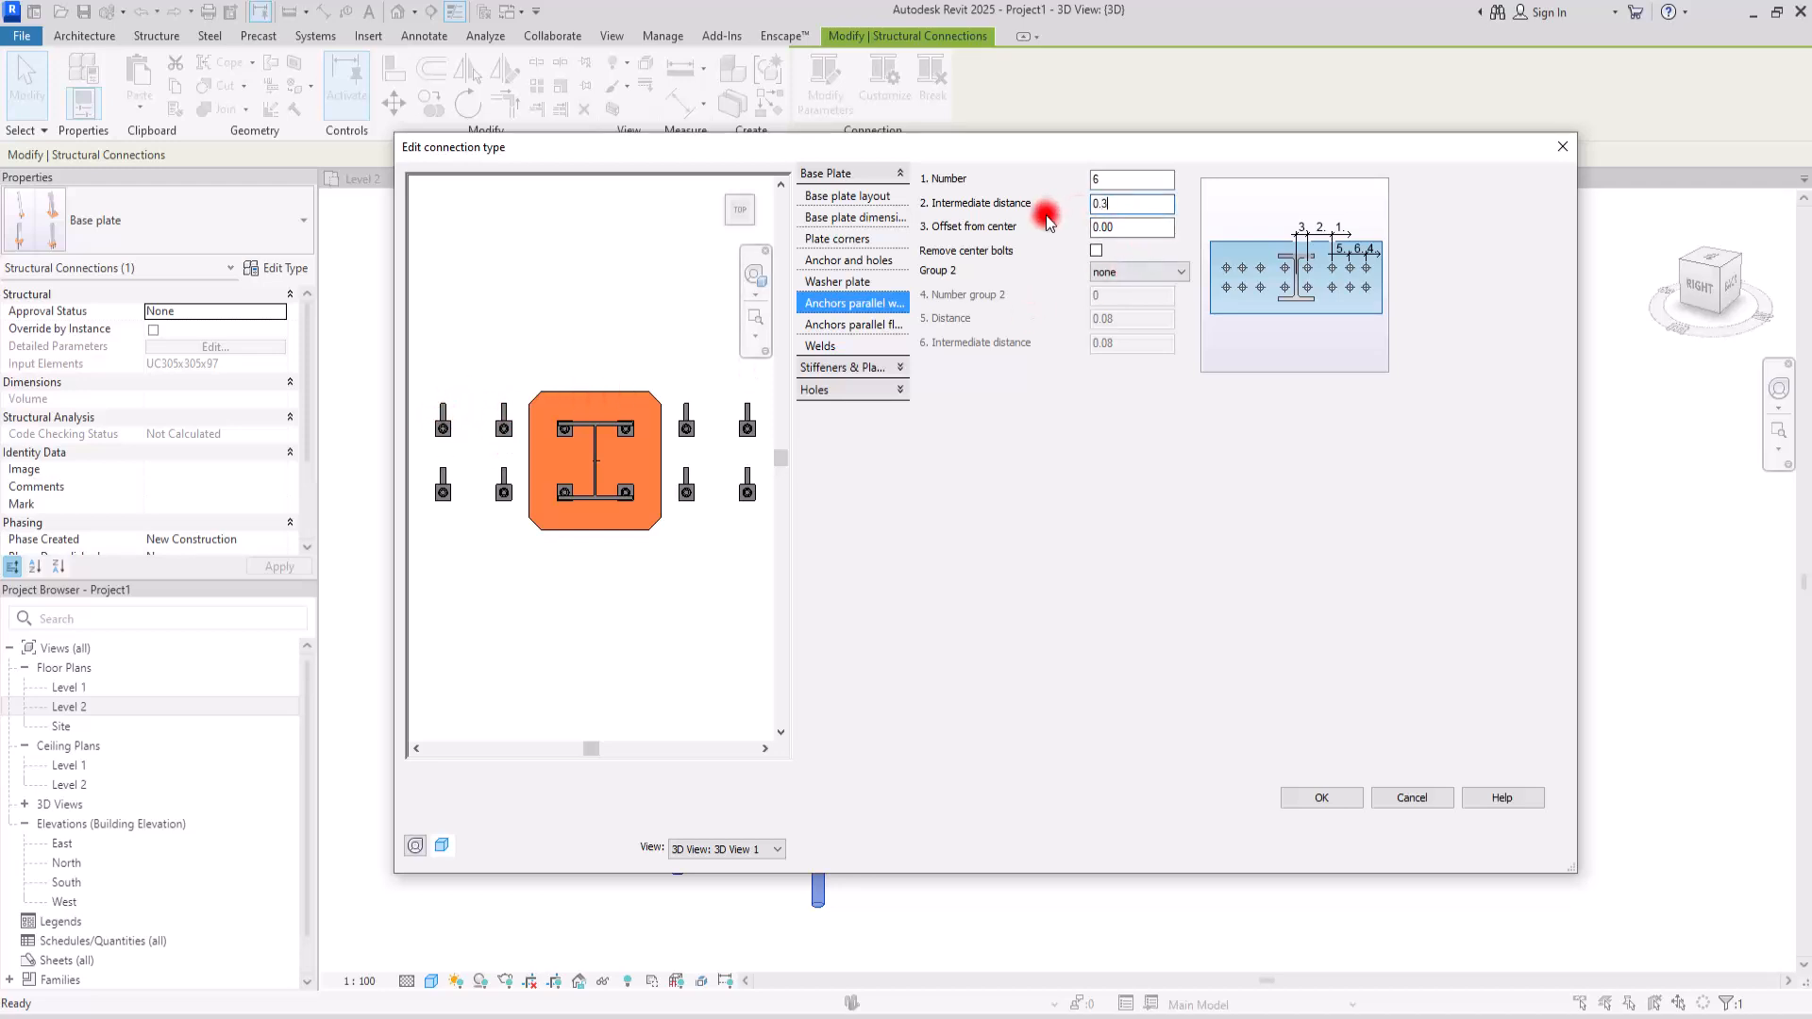
key("Return")
scroll(581, 503, "up", 2)
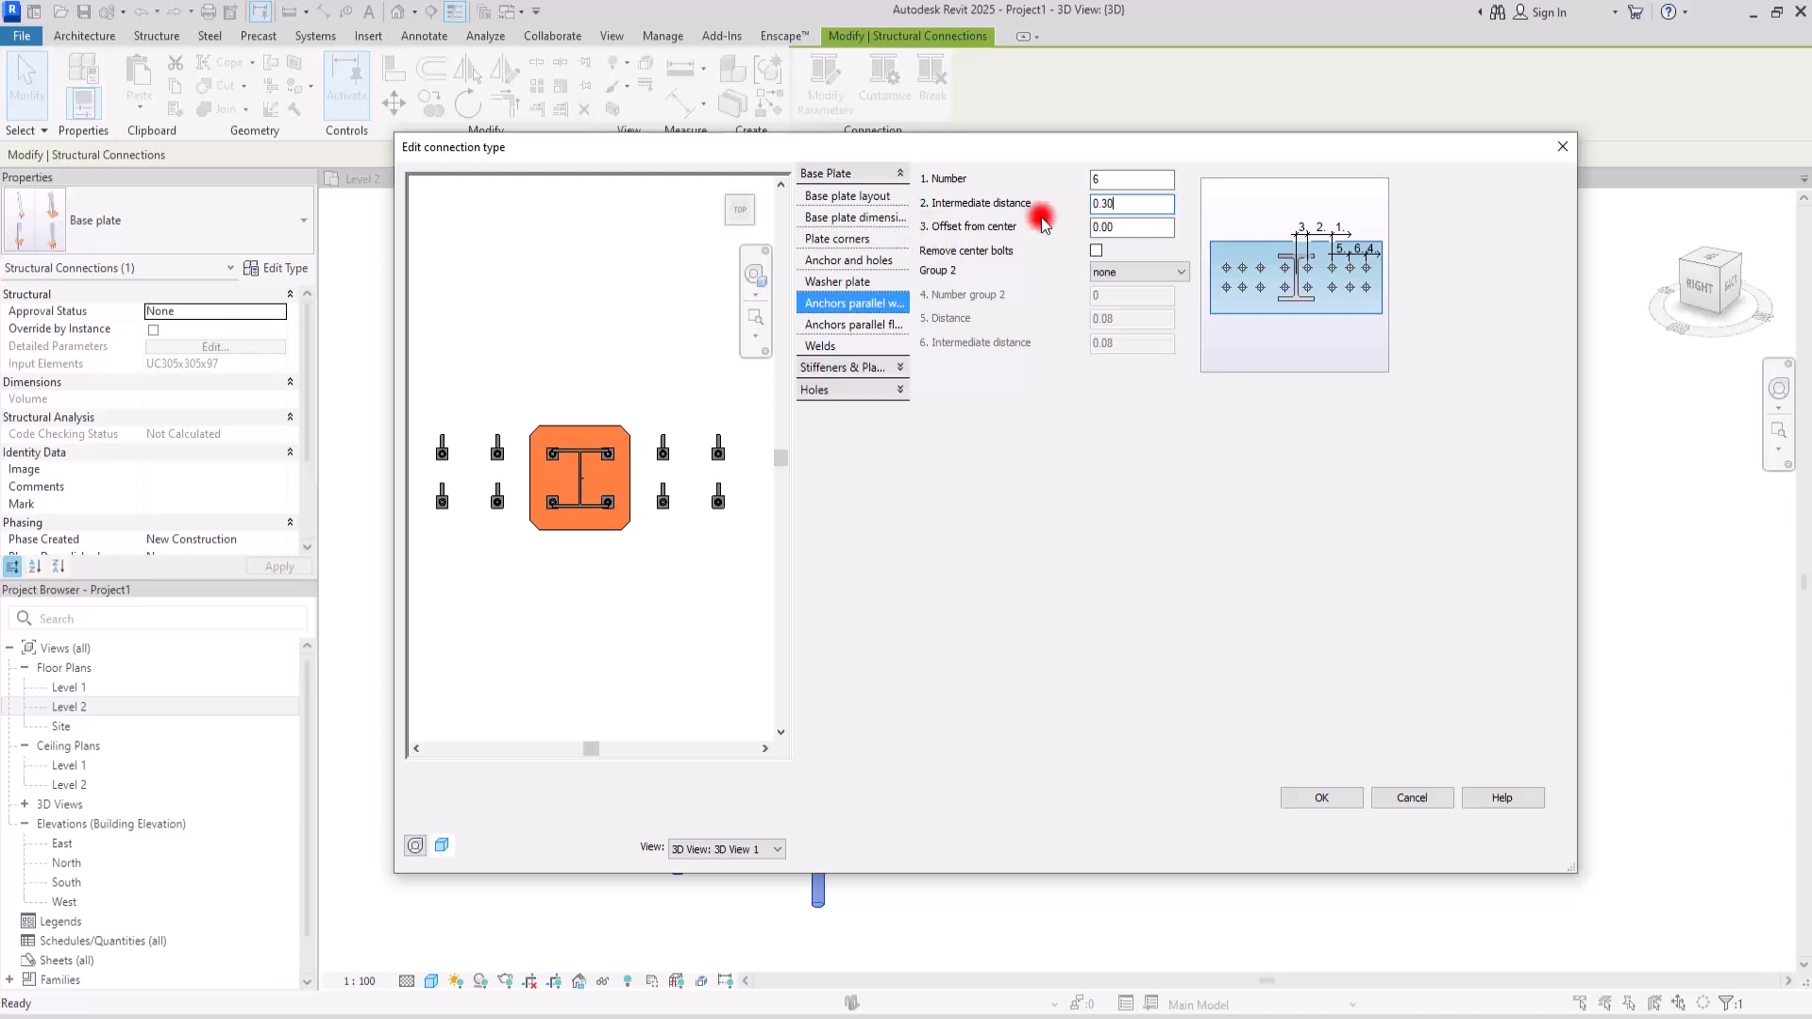
scroll(603, 448, "down", 1)
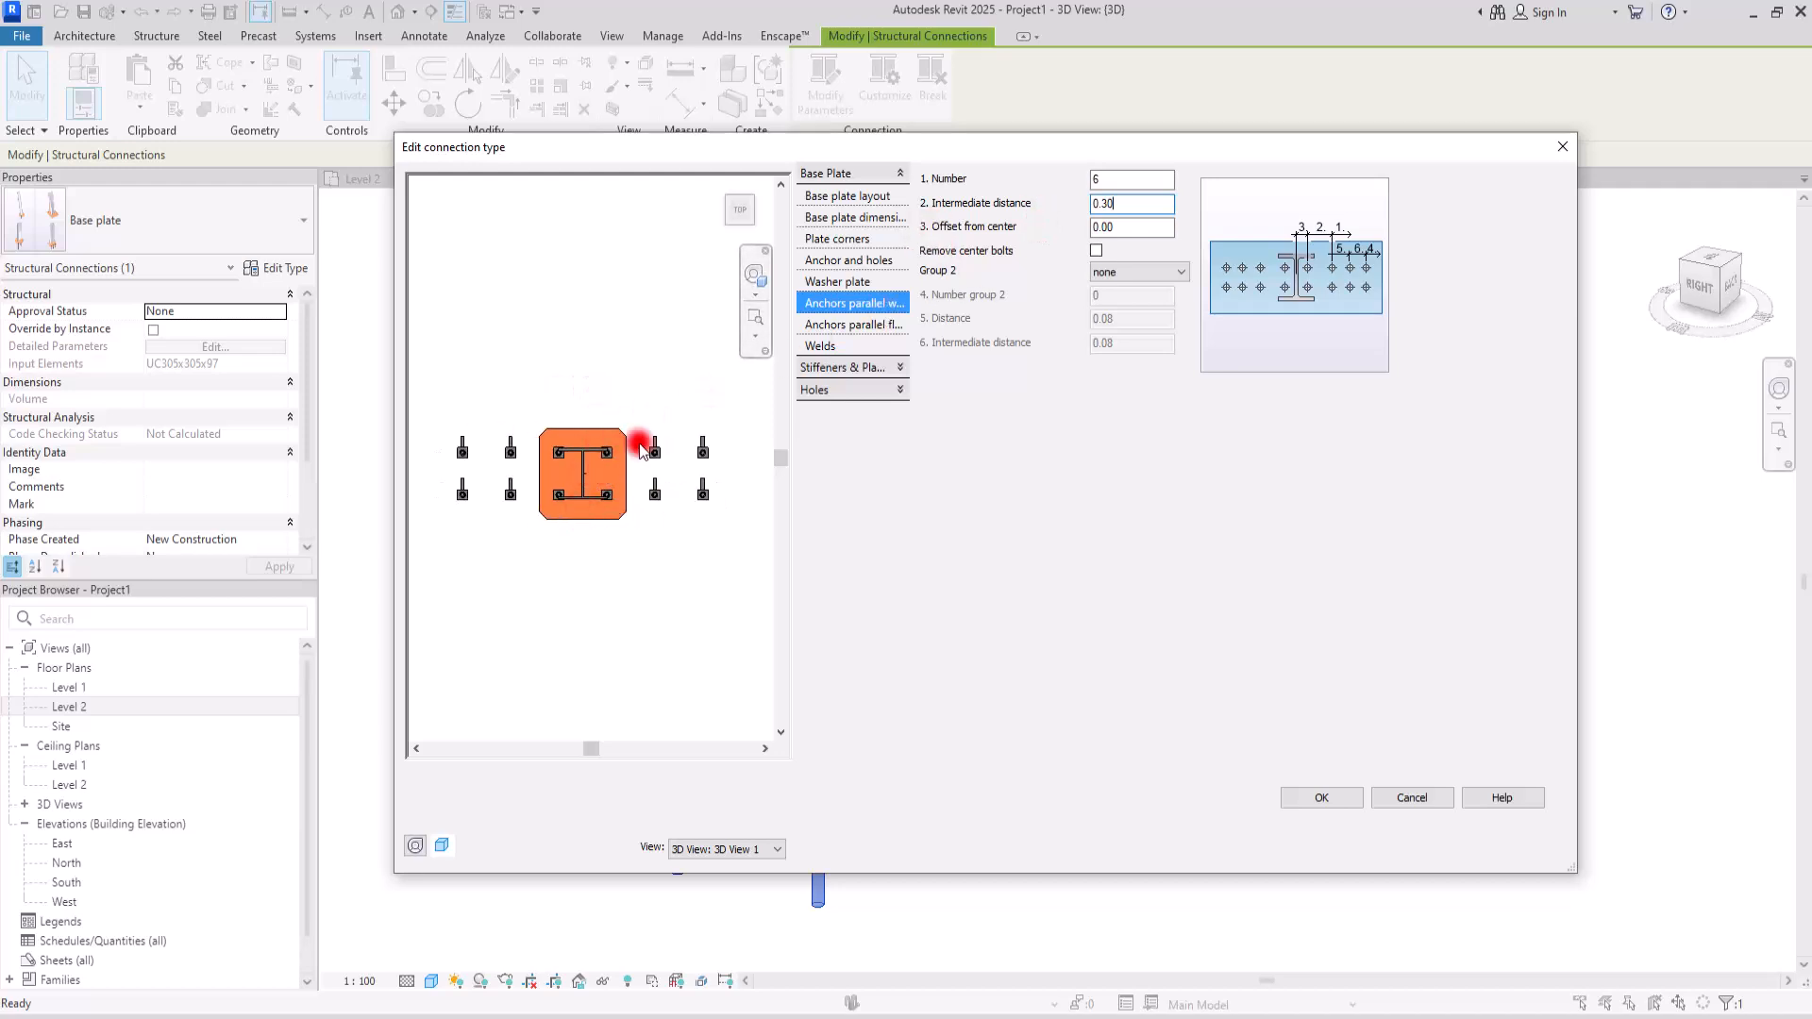
- Try offsets from center of 0.2 and -0.20 for the anchors parallel to the web before restoring 0.00
left_click(1130, 226)
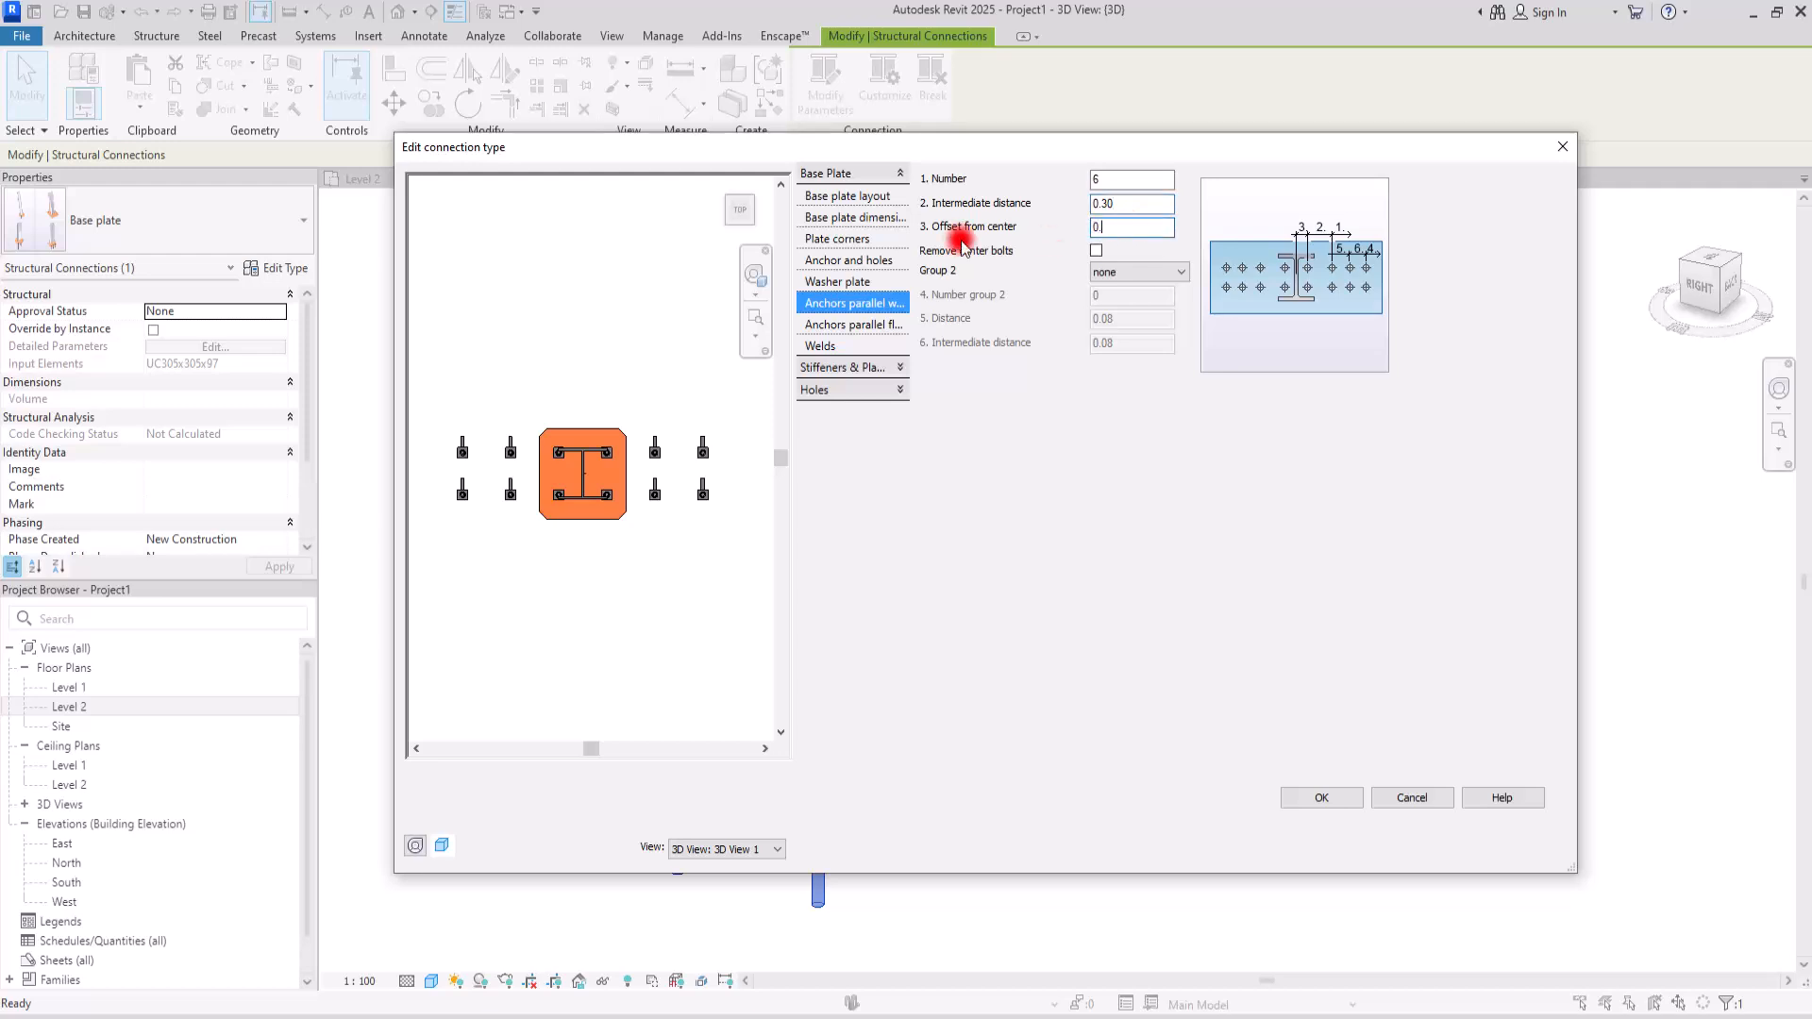
type("0.2")
key("Return")
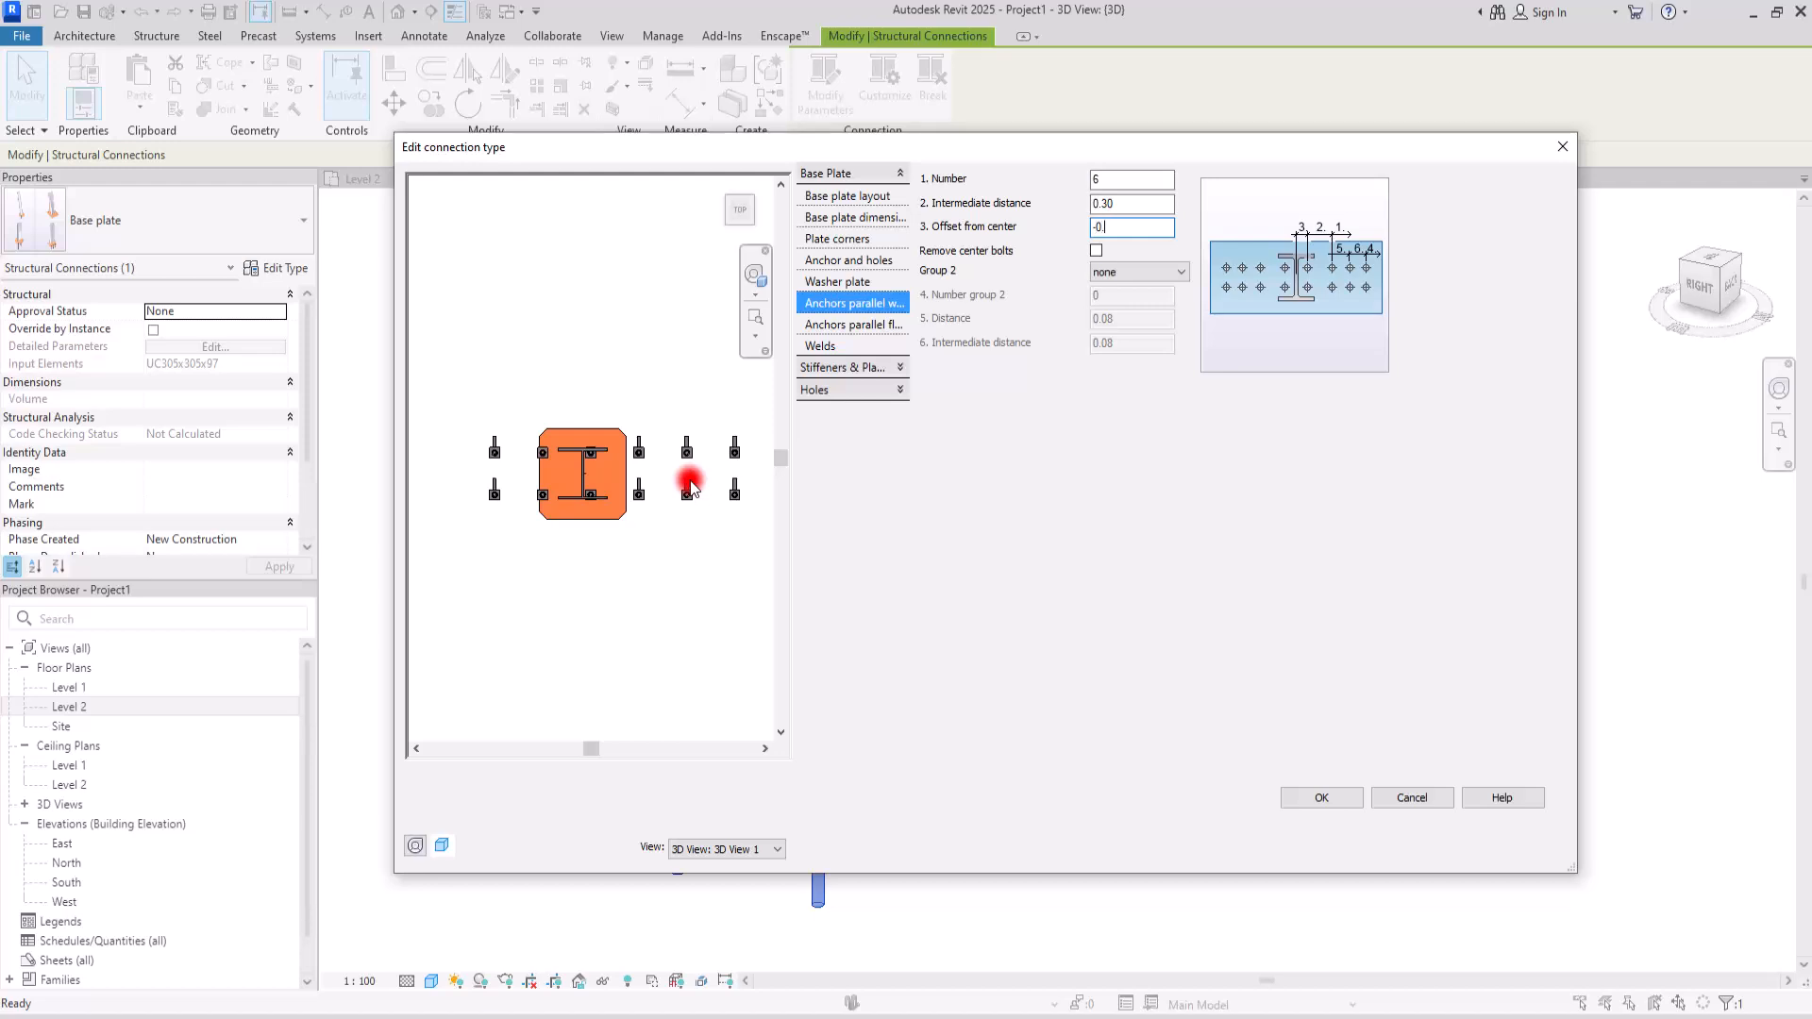
key("Return")
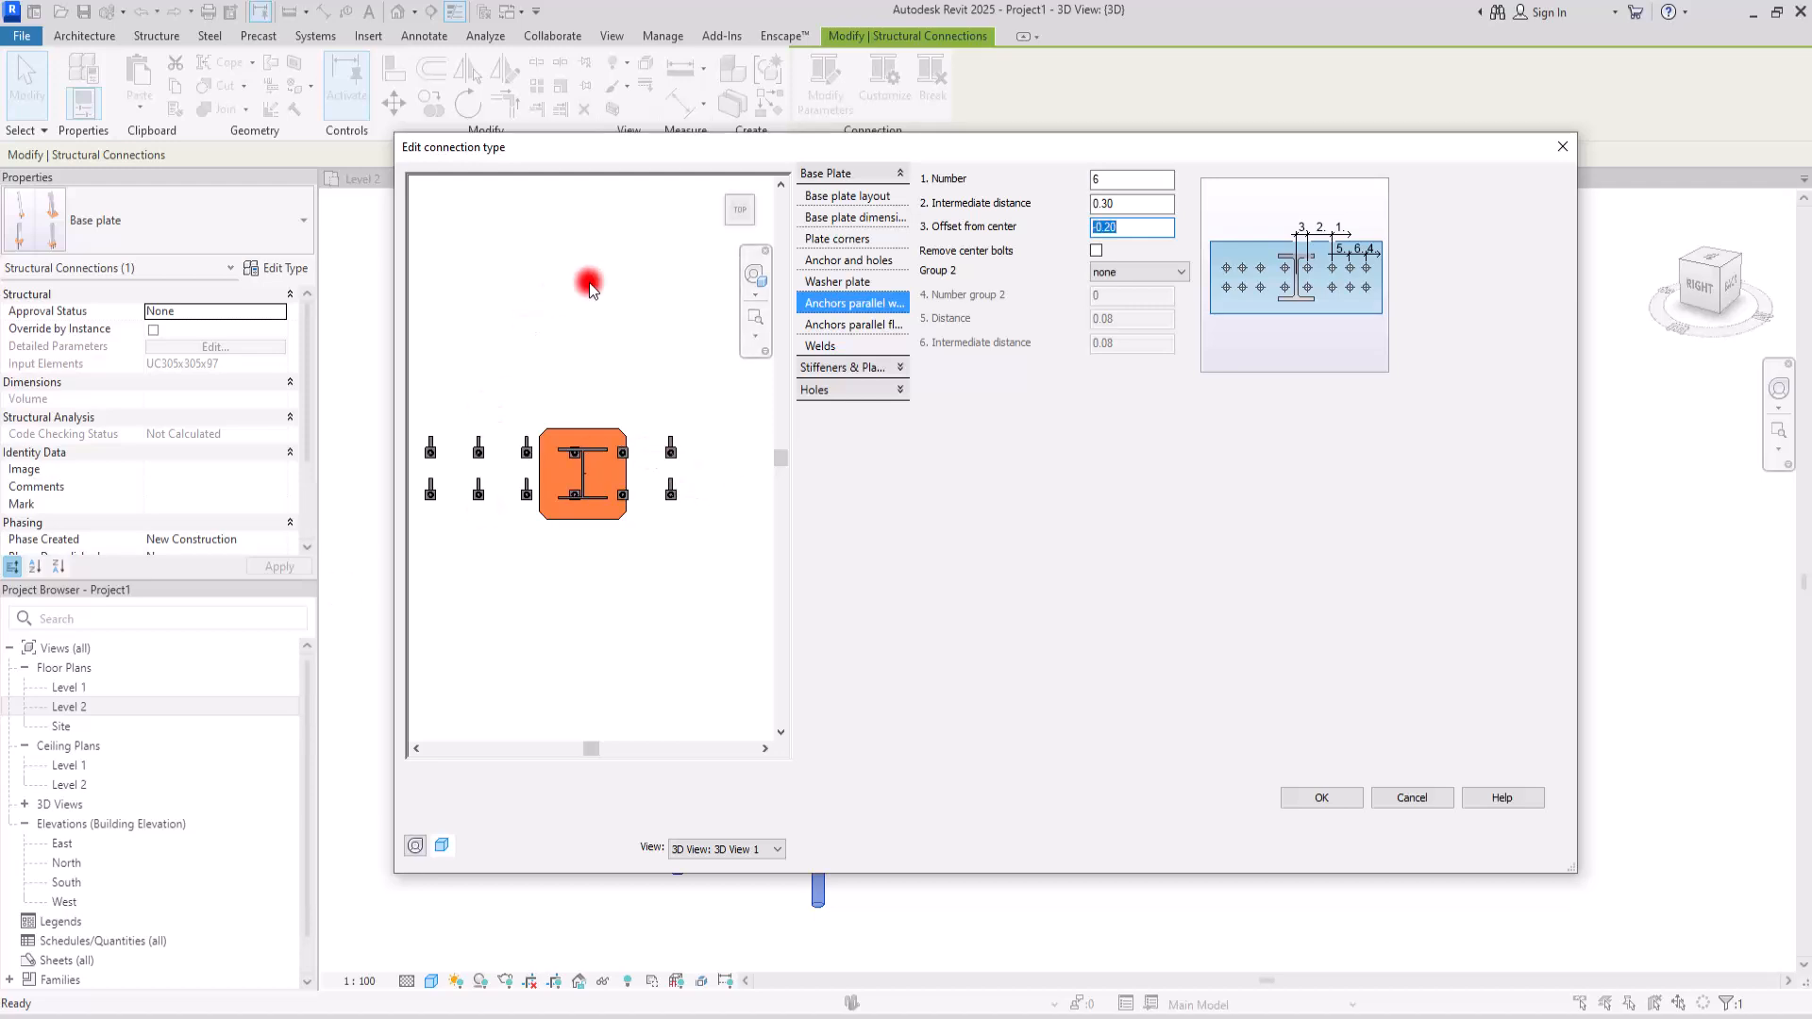
type("0")
key("Return")
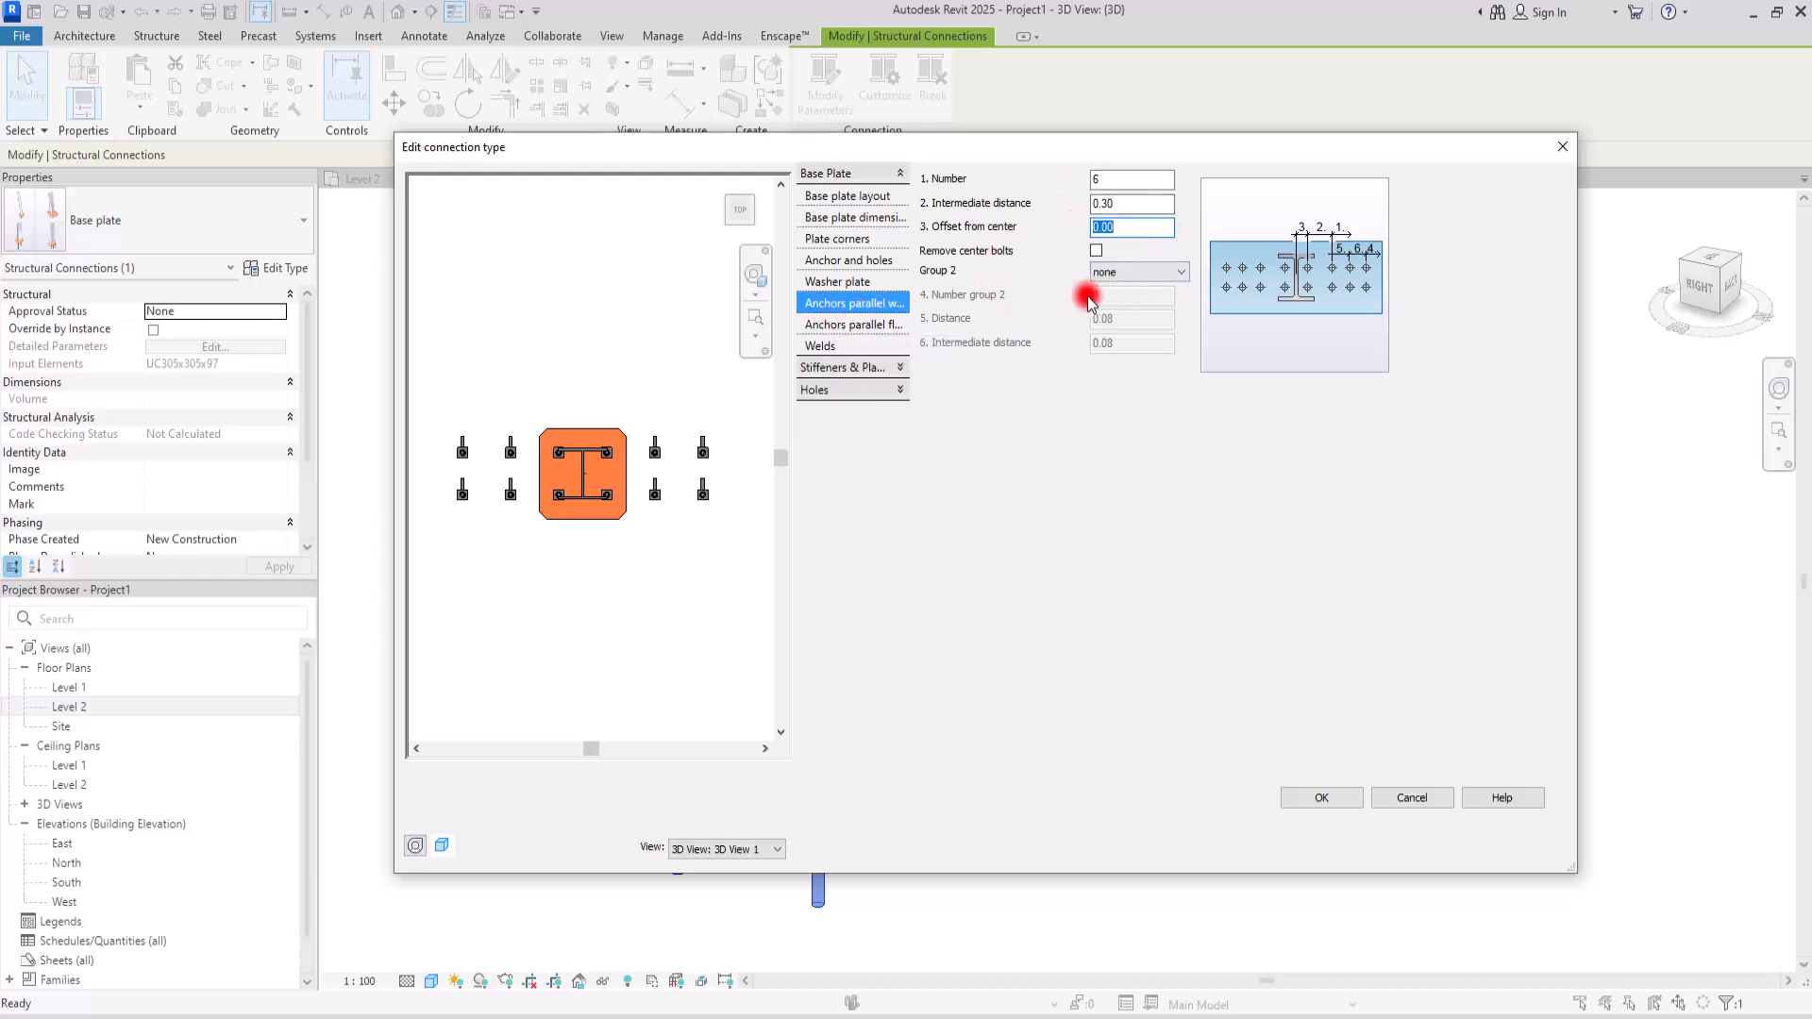
- Add a second anchor group on the left side with a number of 3 and inspect its anchors closely
left_click(1163, 272)
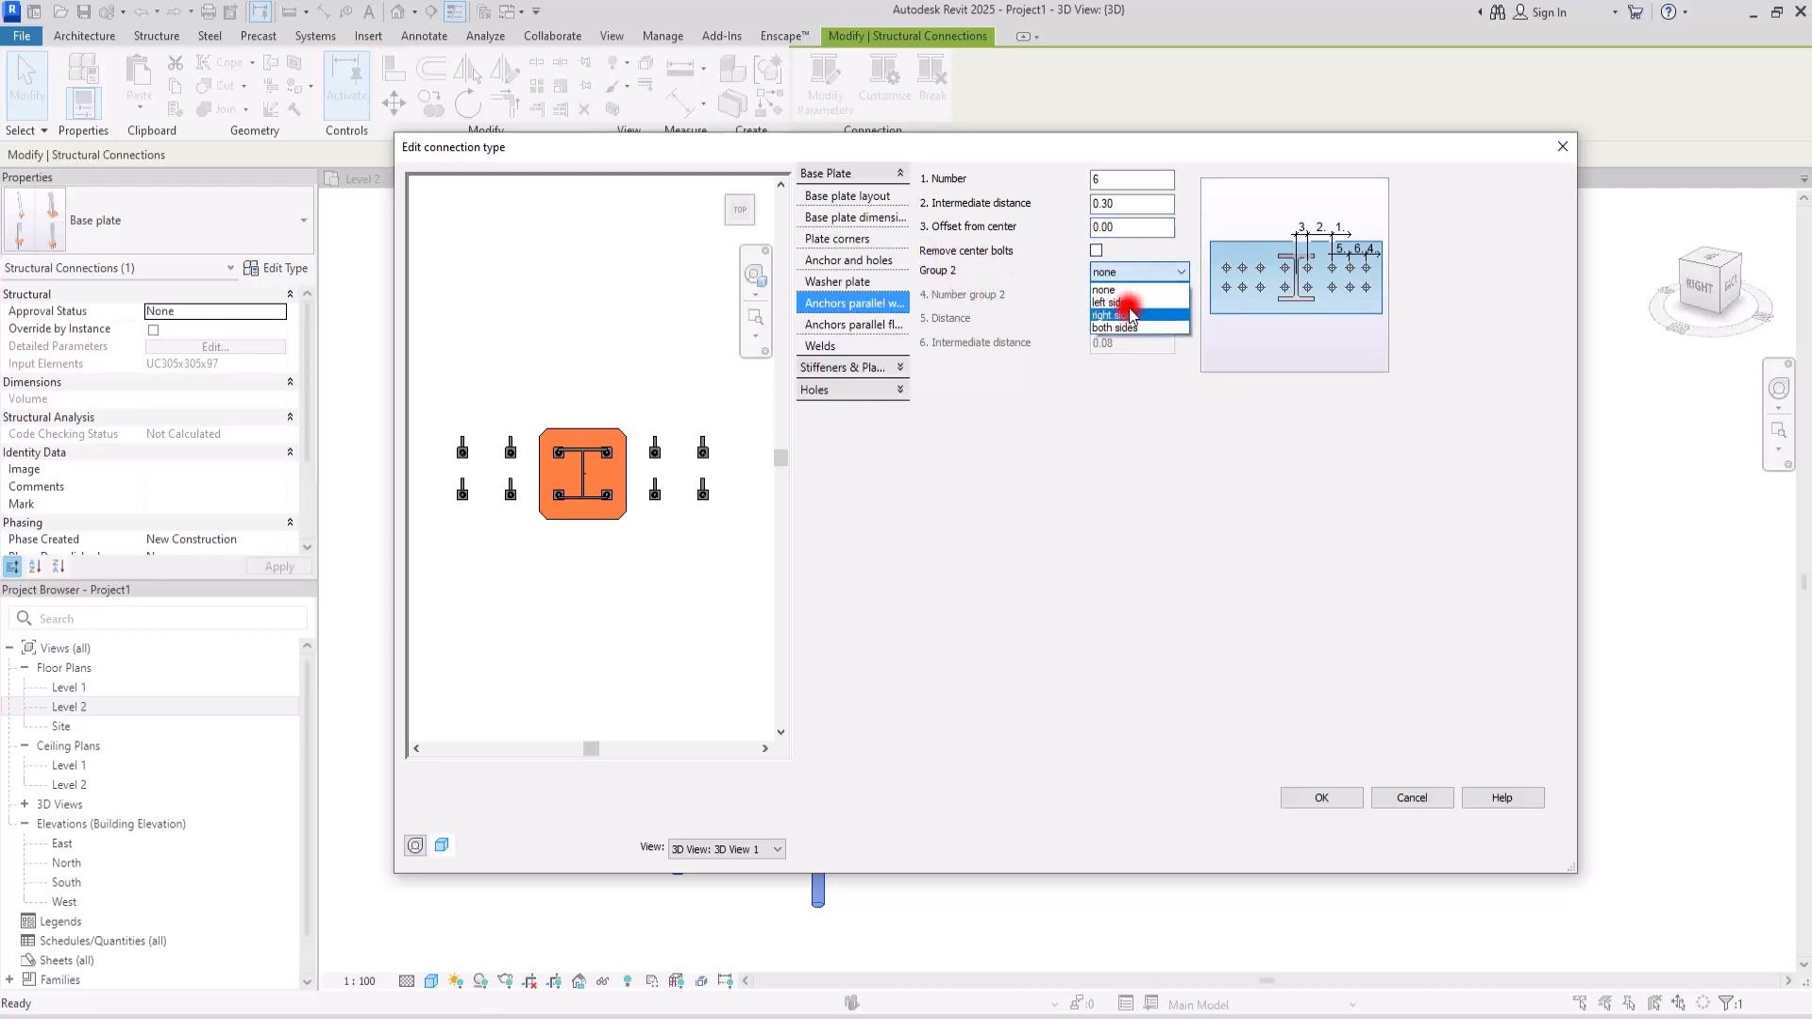
left_click(1112, 302)
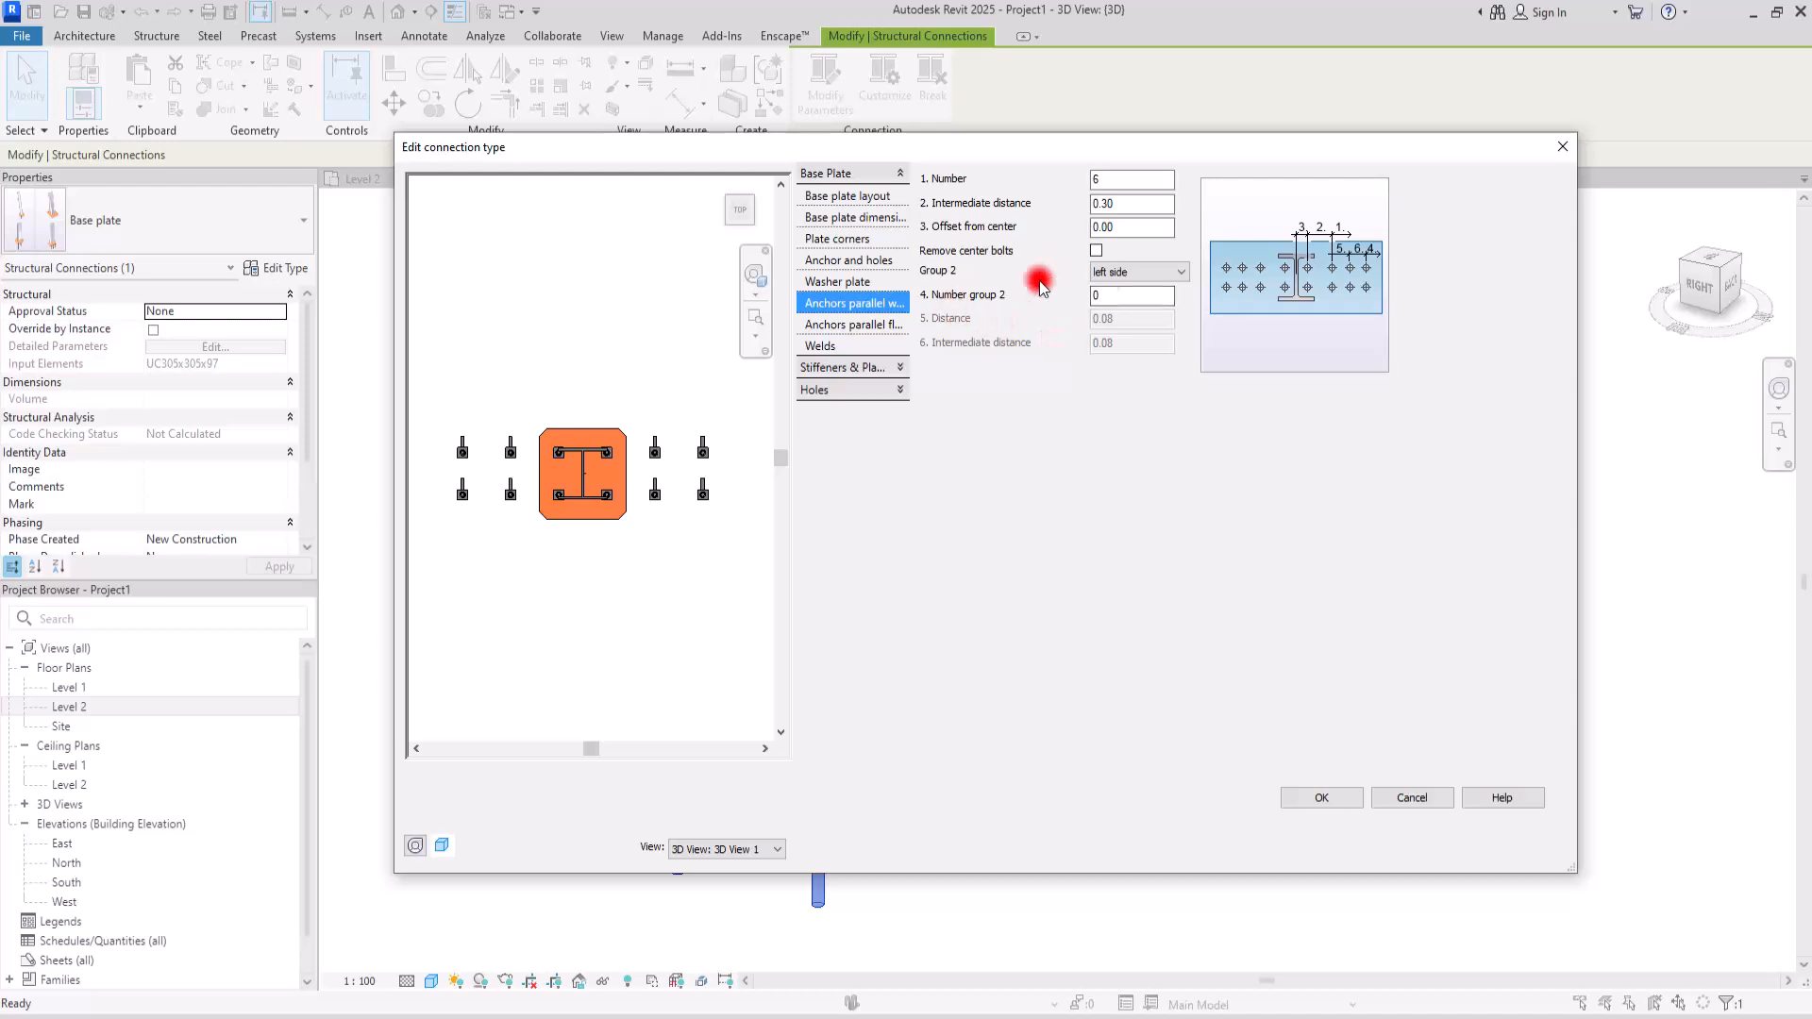
left_click_drag(1153, 295, 993, 288)
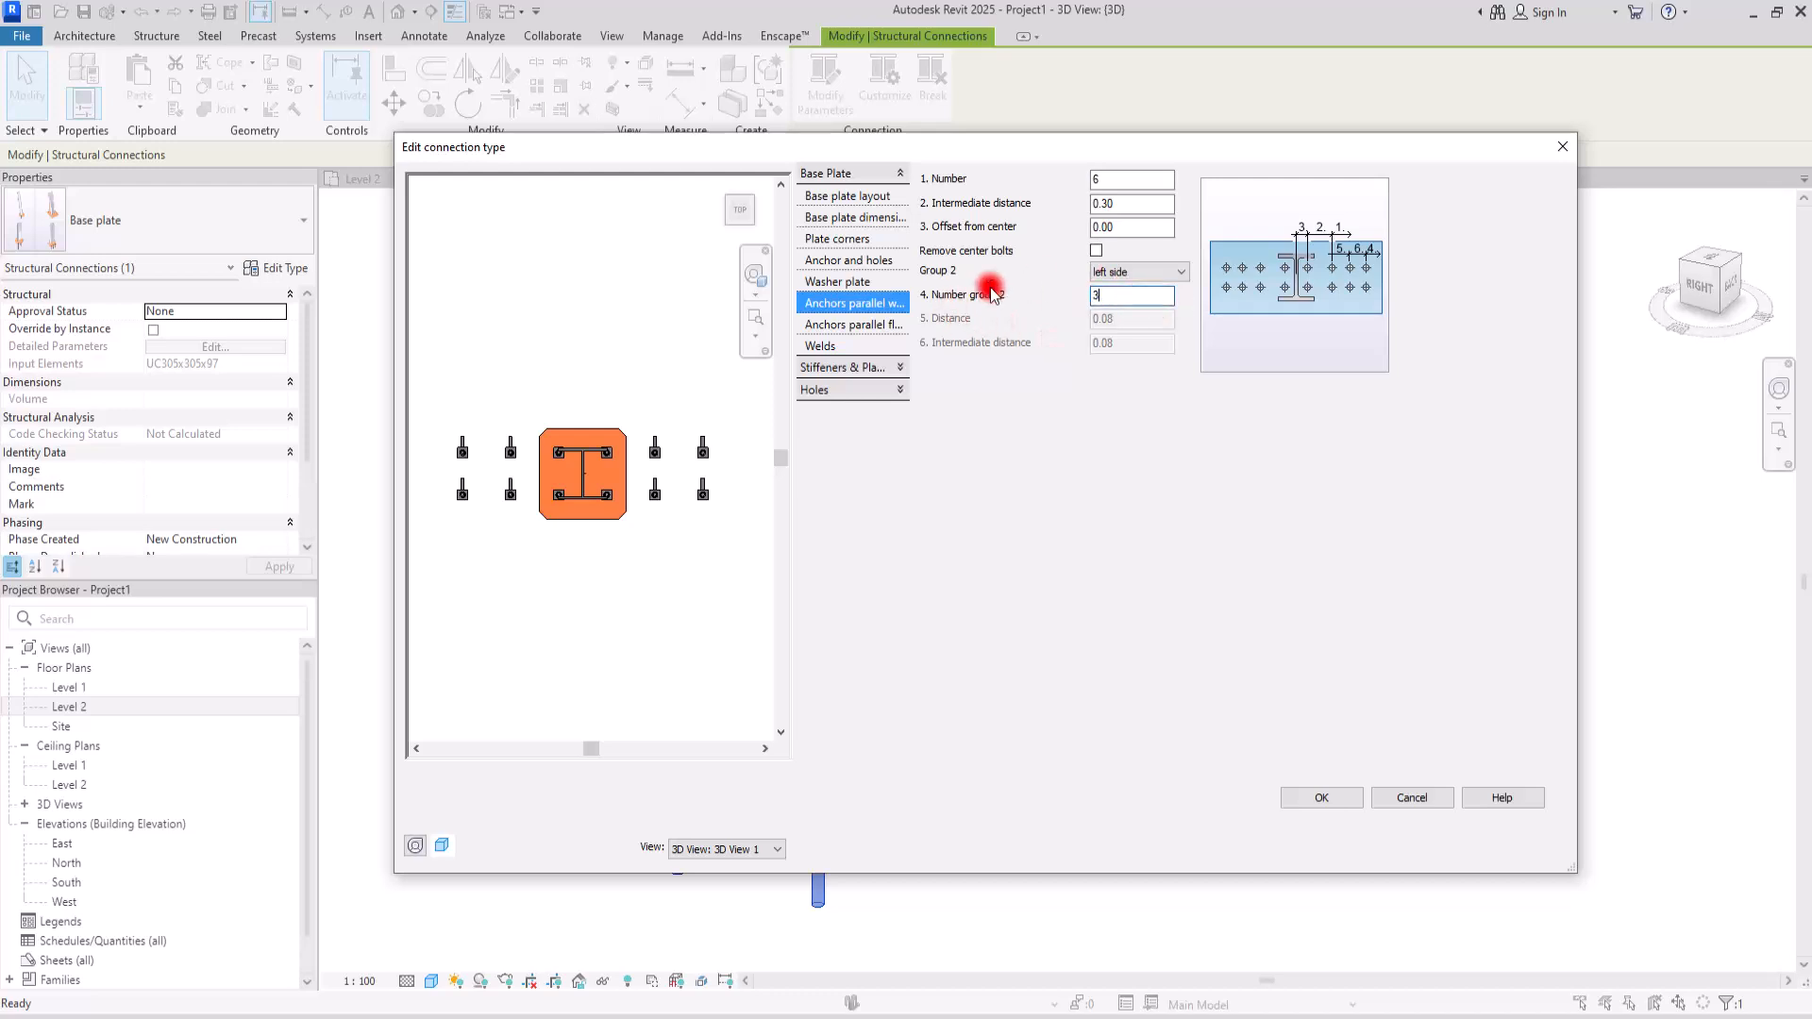
type("3")
key("Return")
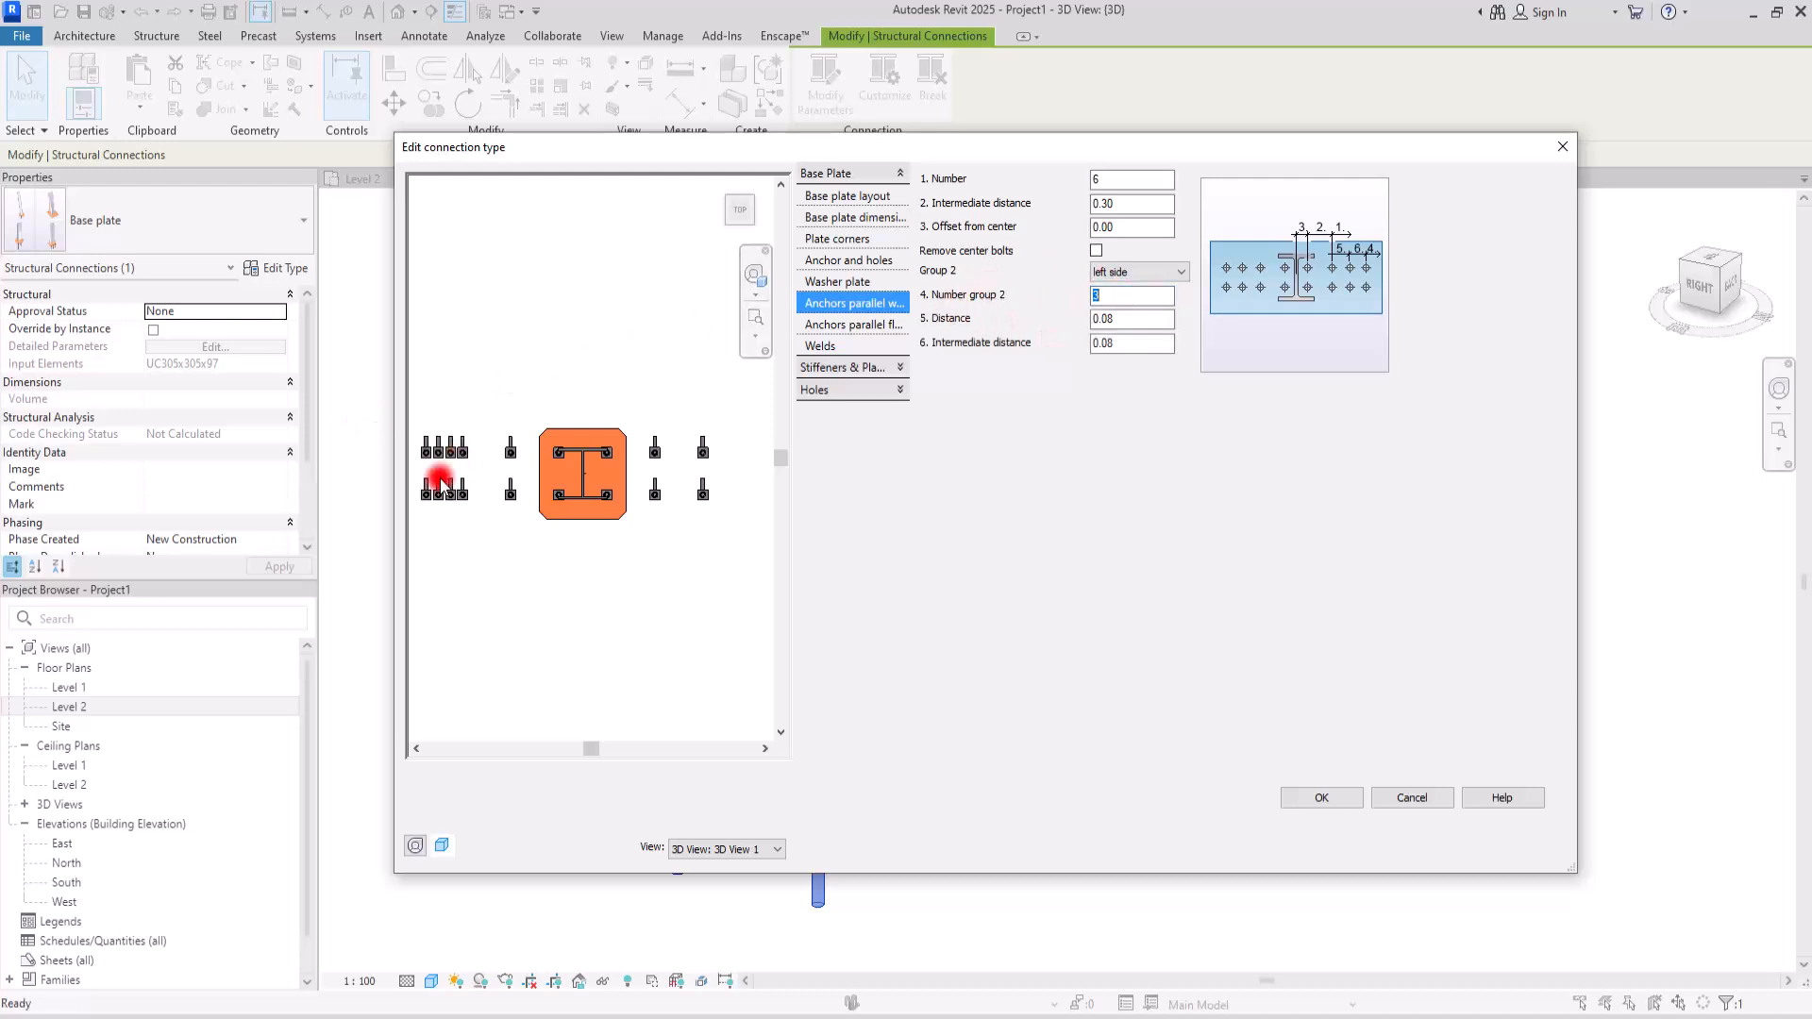
scroll(434, 485, "up", 2)
scroll(441, 480, "up", 1)
middle_click_drag(488, 448, 614, 412)
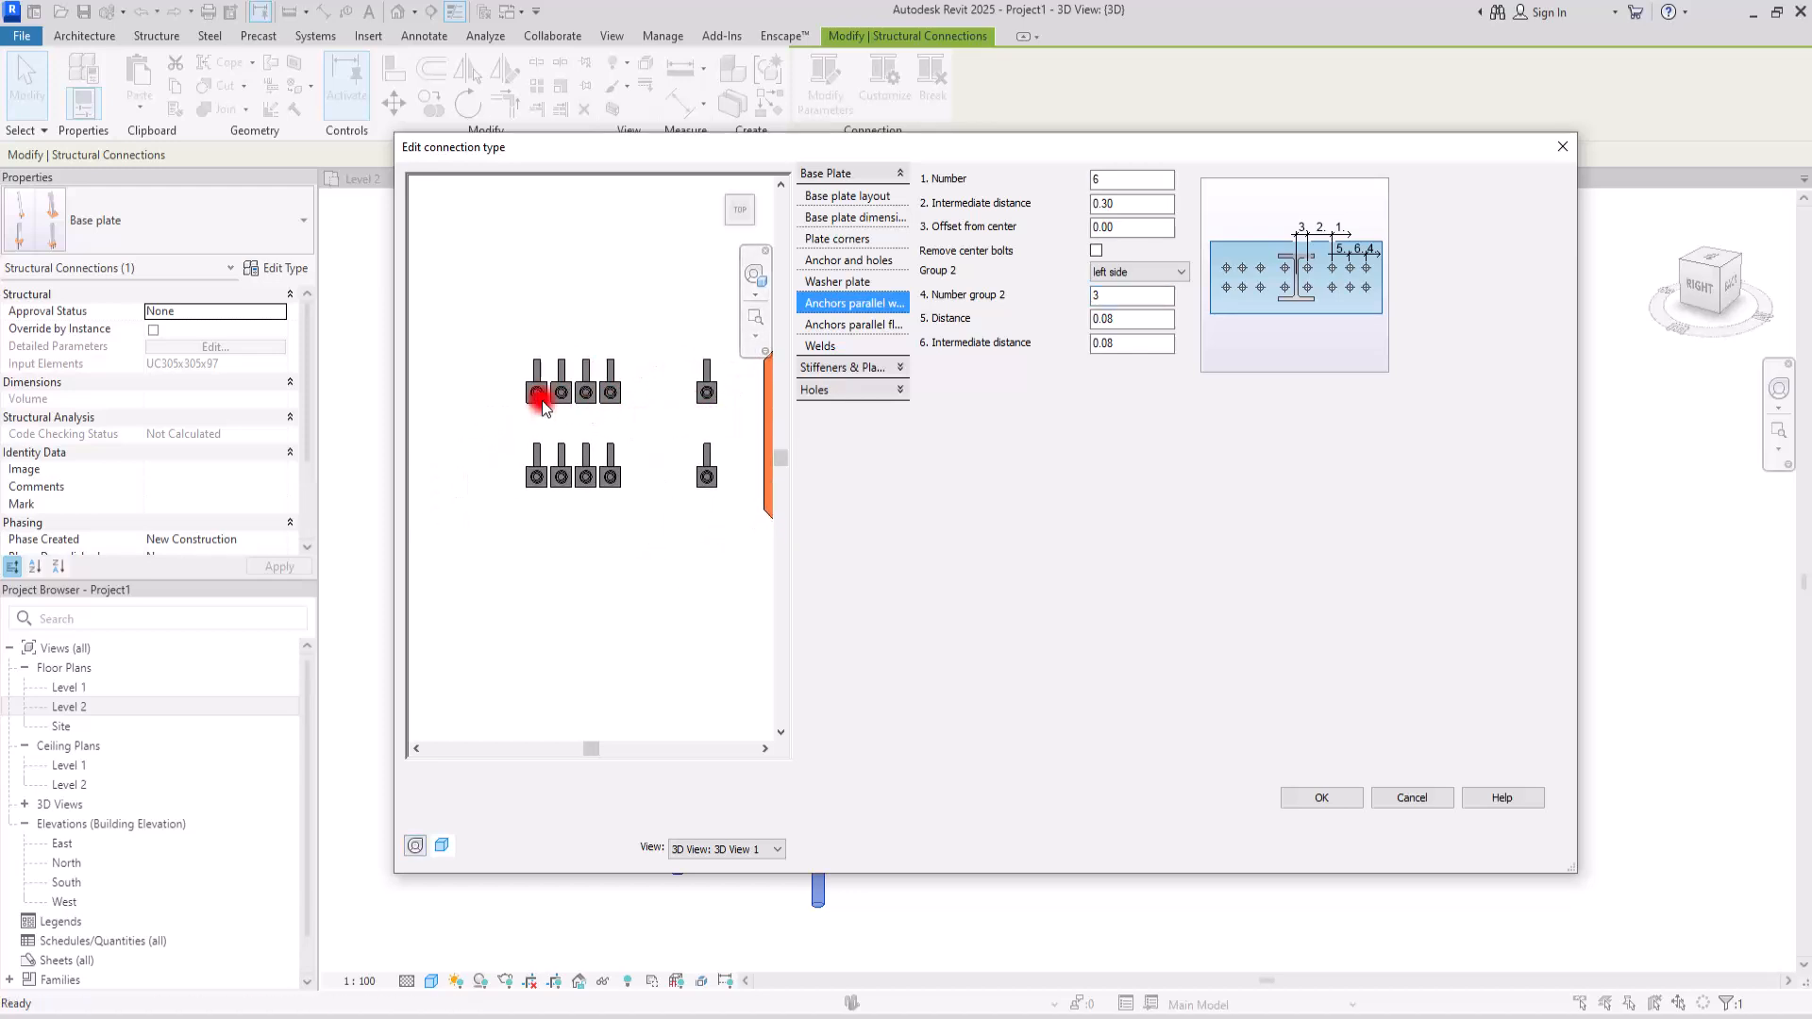
- Set the left-side second anchor group's distance to 0.20 and its intermediate distance to 0.12
left_click(1140, 271)
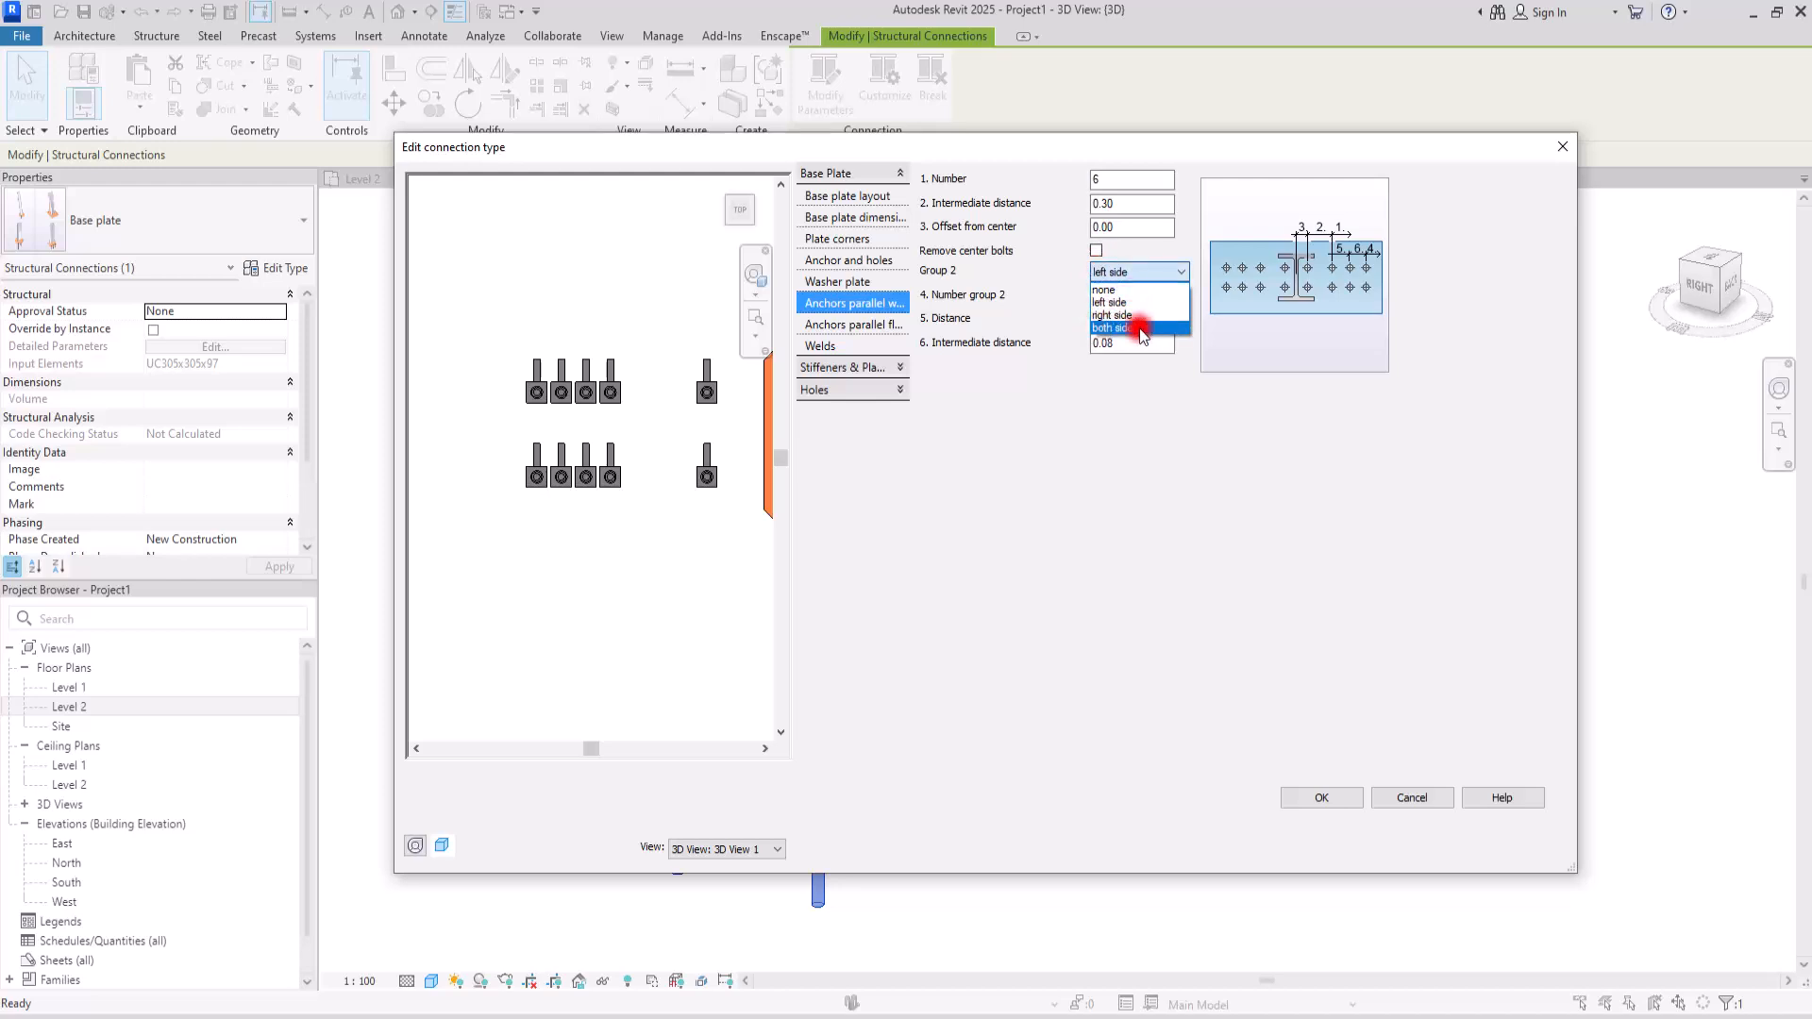
left_click(1008, 381)
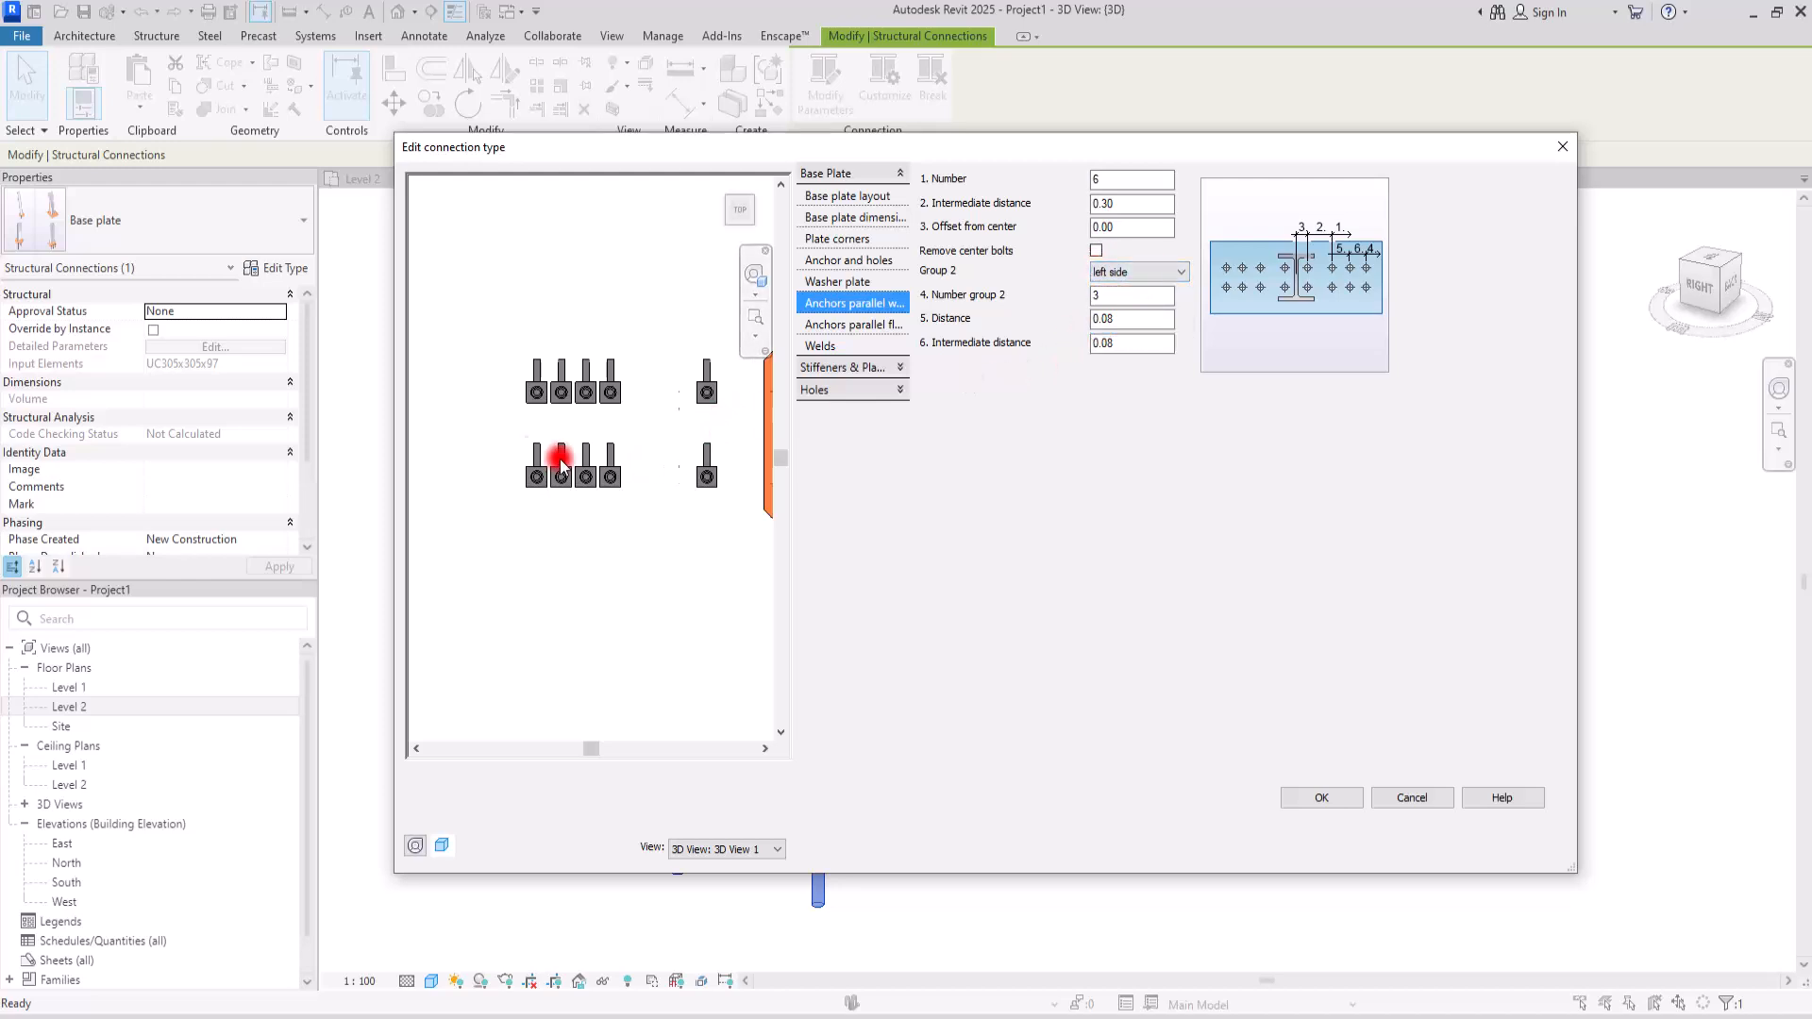
scroll(528, 434, "down", 5)
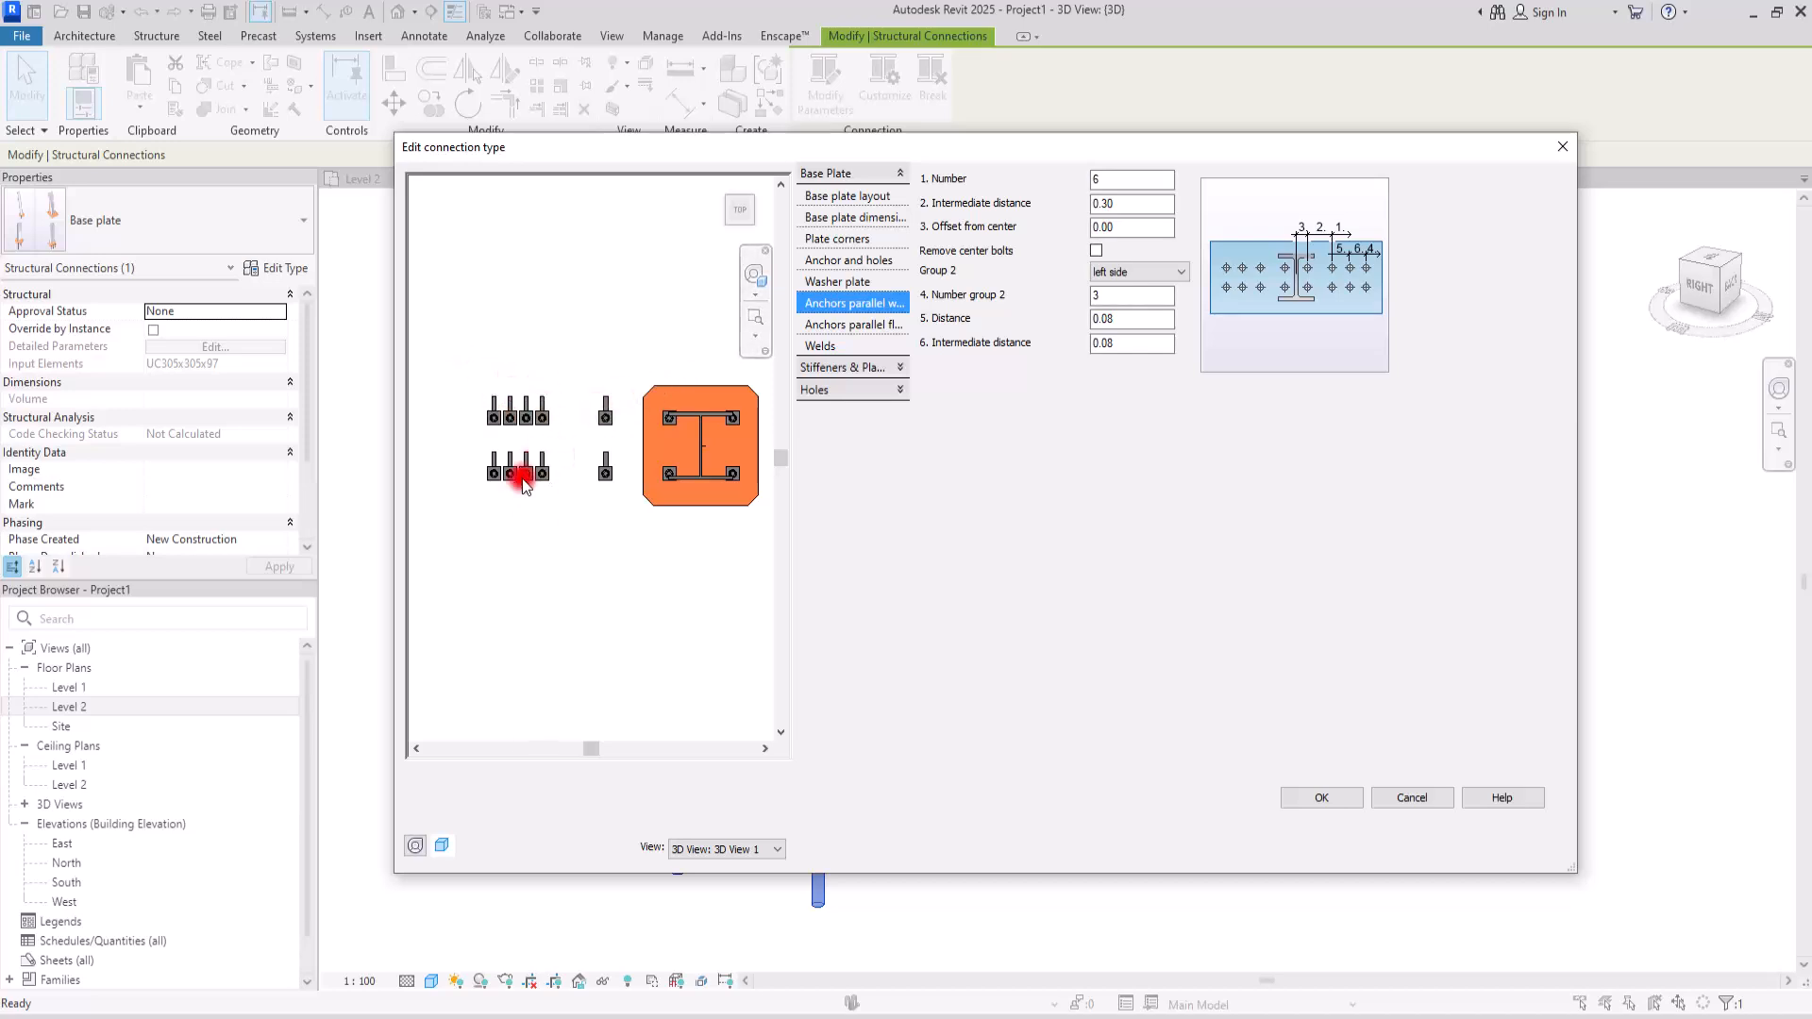
left_click(1105, 318)
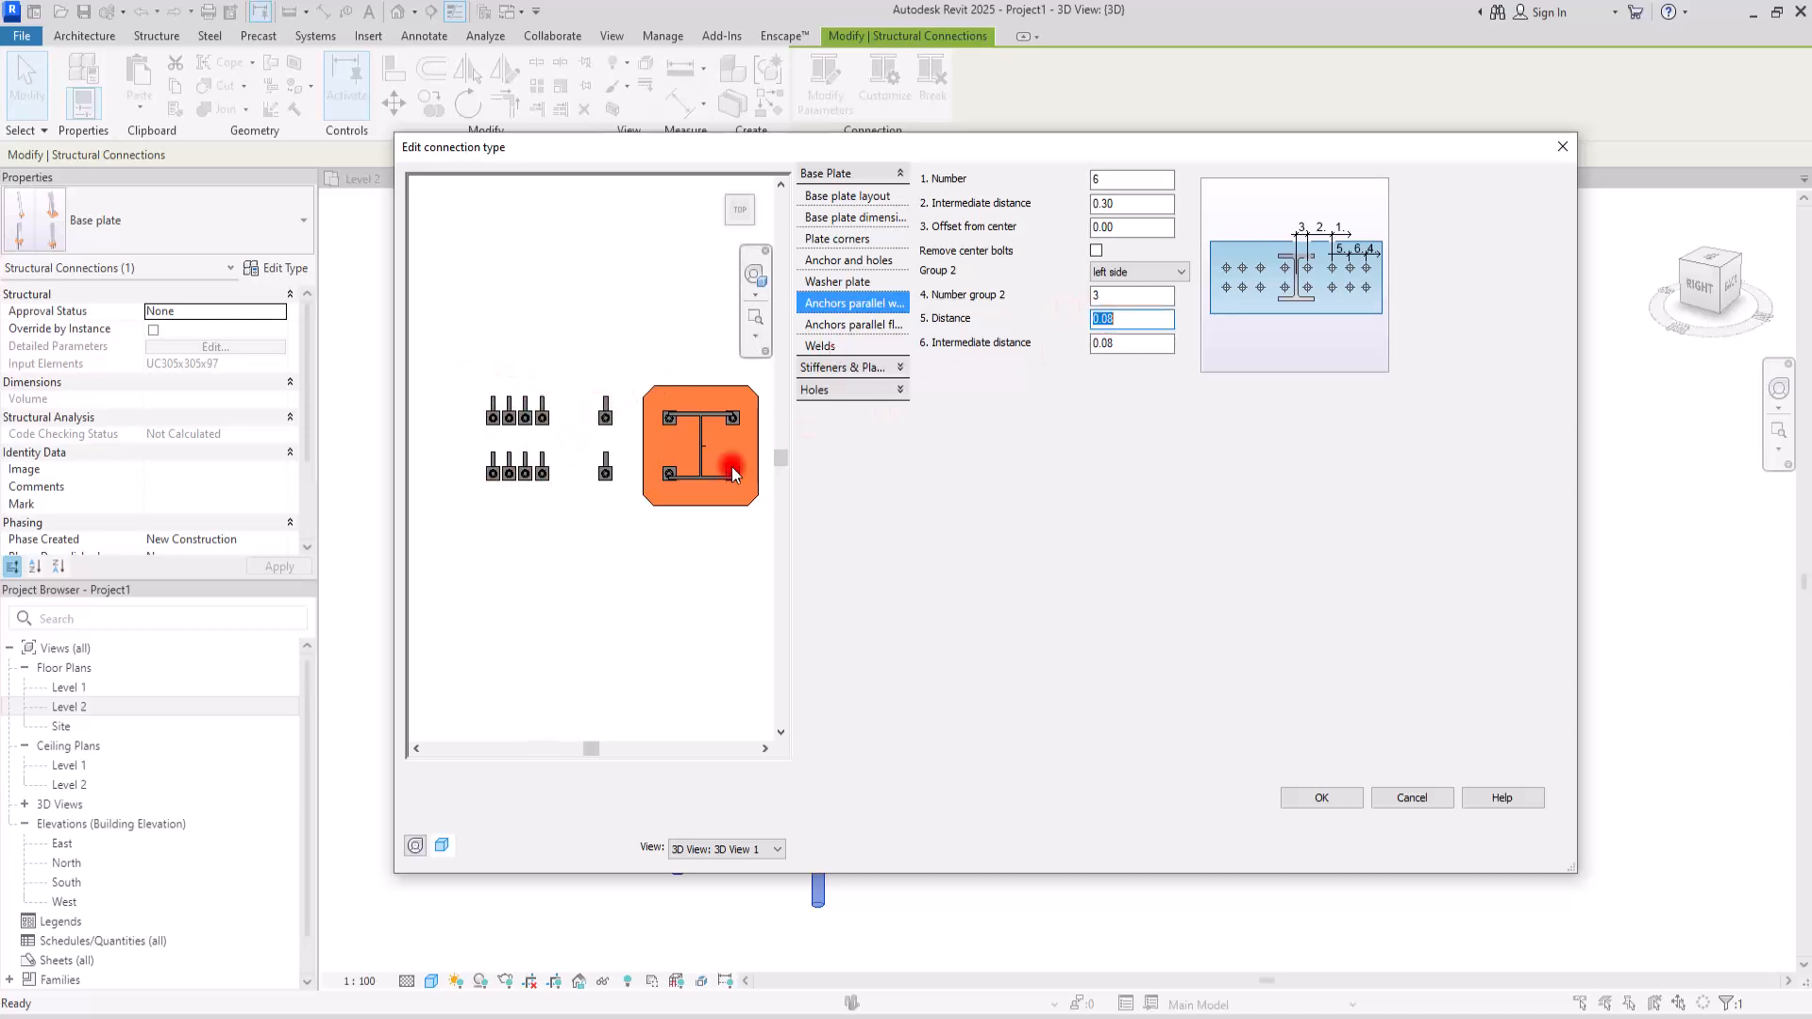
type("0.2")
key("Return")
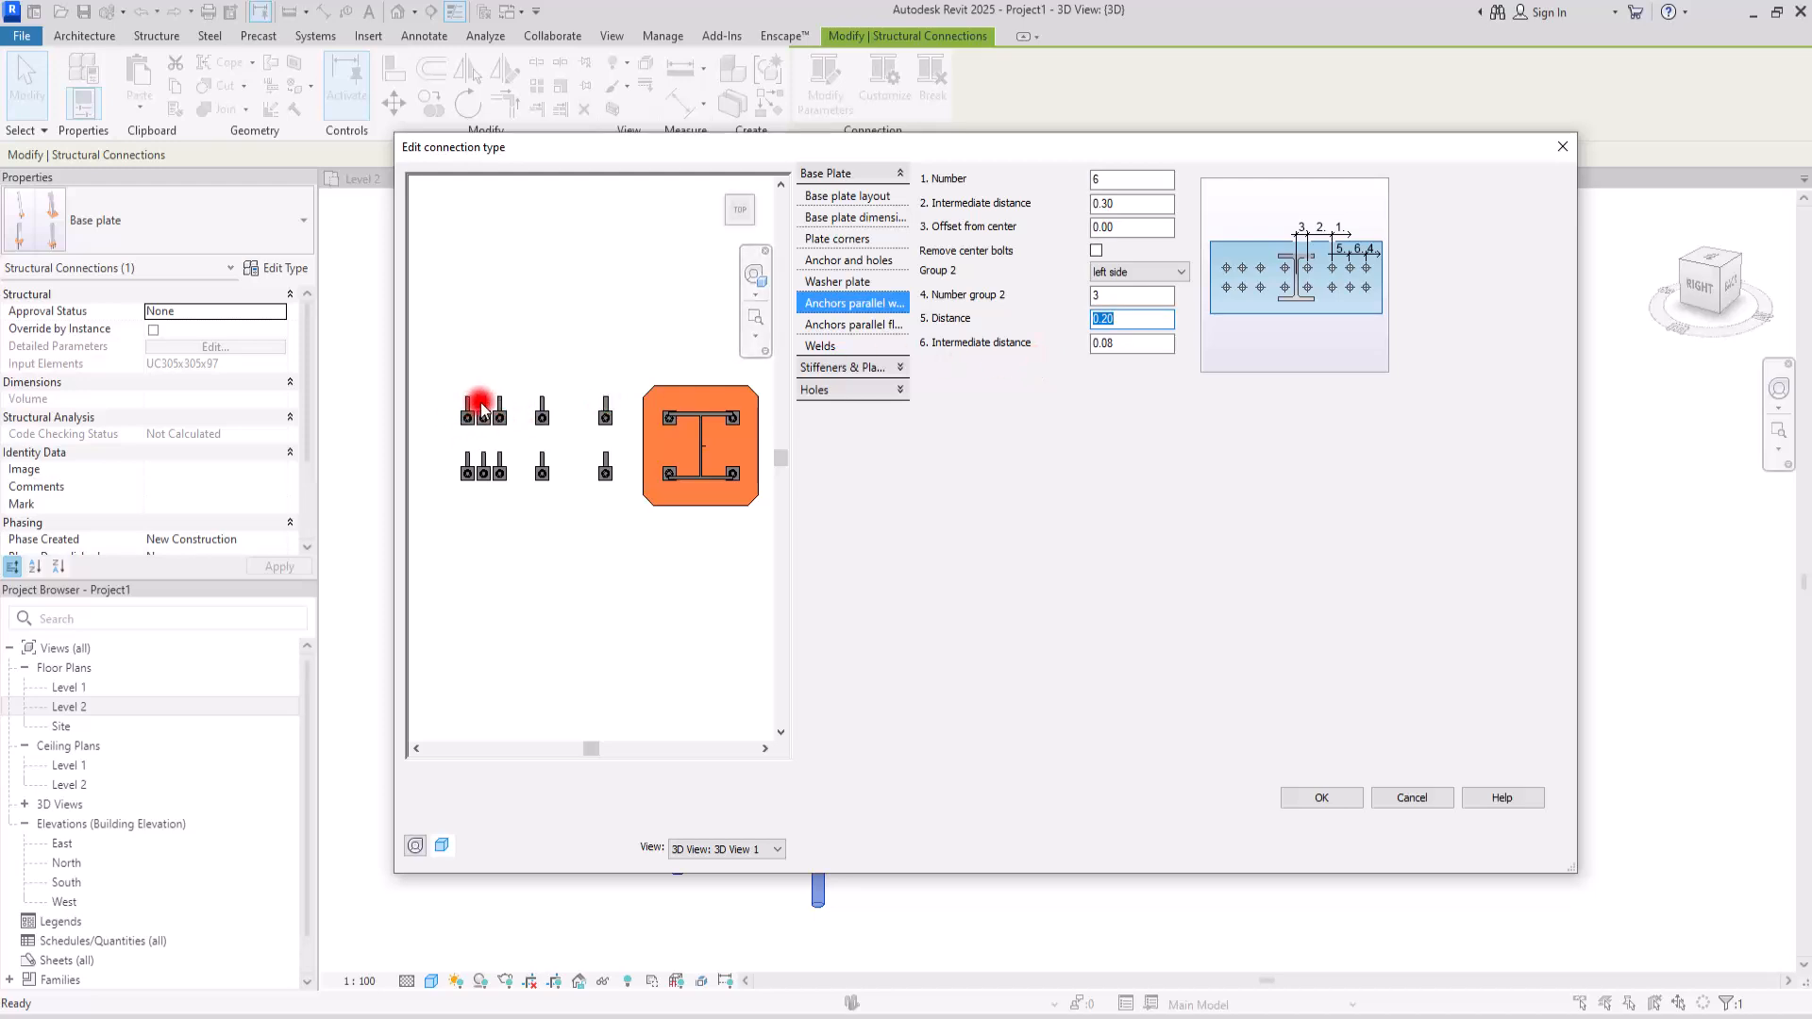
double_click(1135, 342)
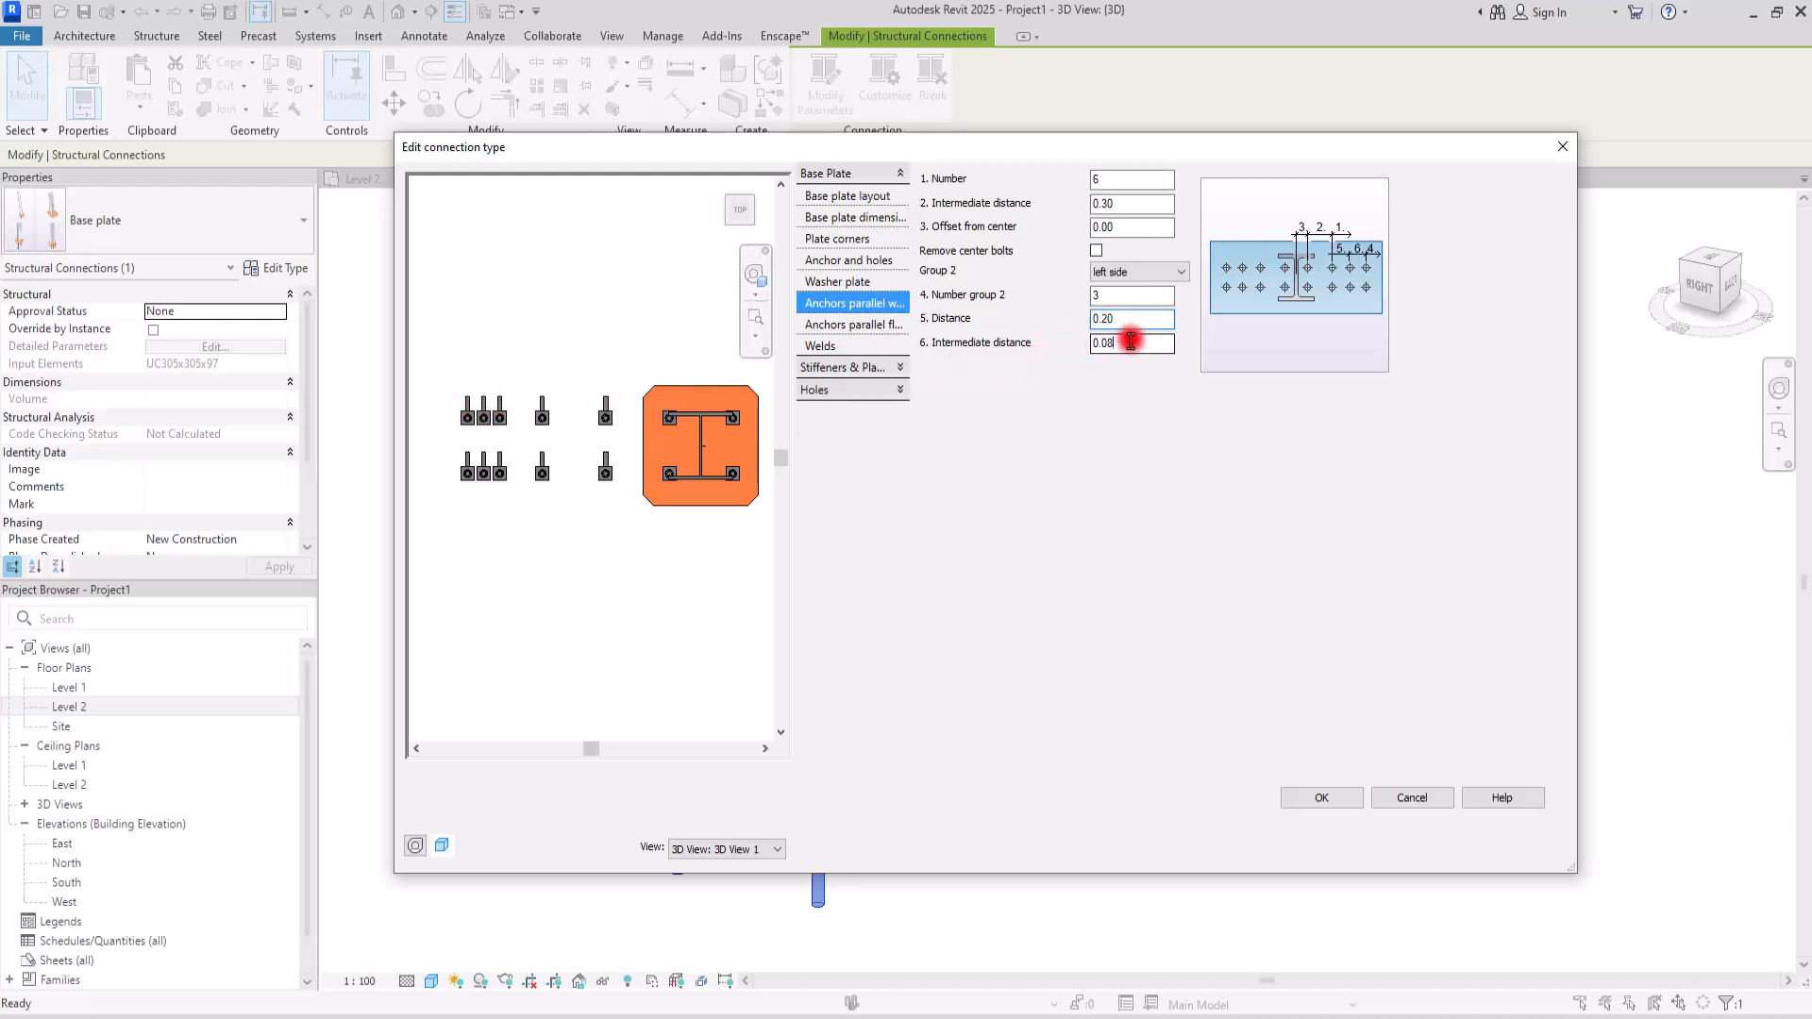
type("0.12")
key("Return")
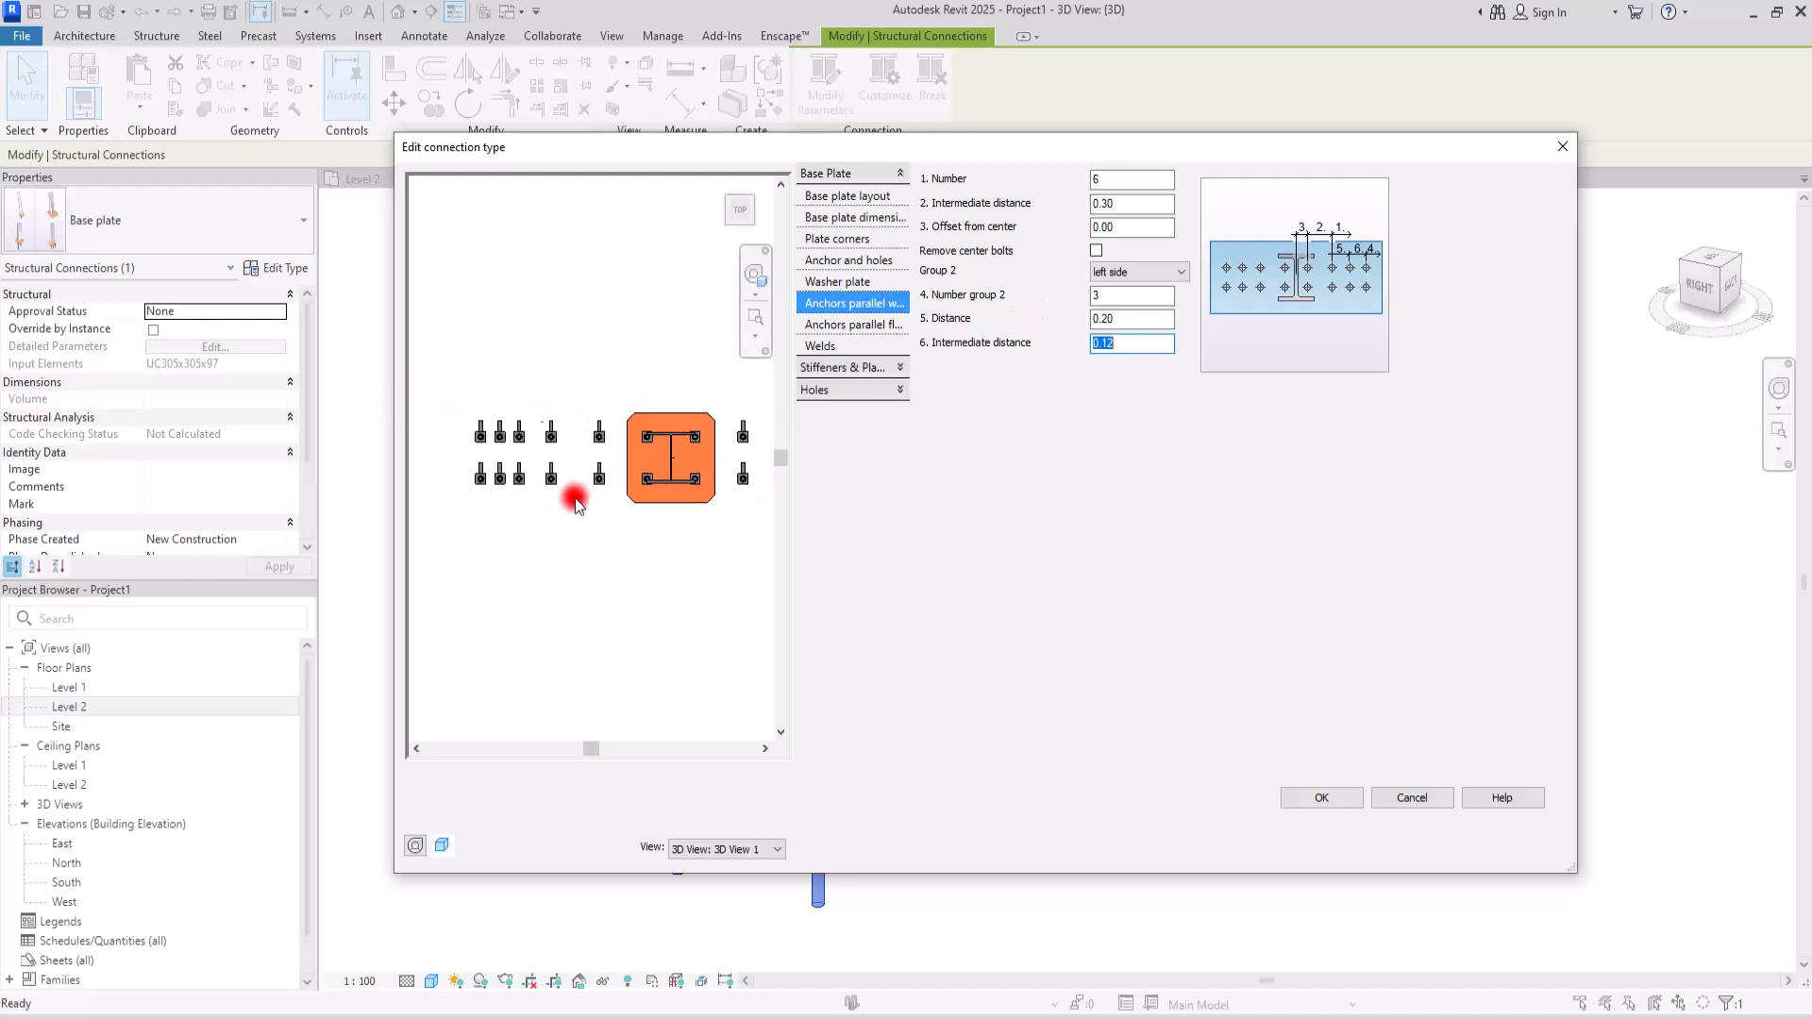
- Try the second anchor group on the right side and on both sides before setting it to none
left_click(1151, 272)
left_click(1112, 316)
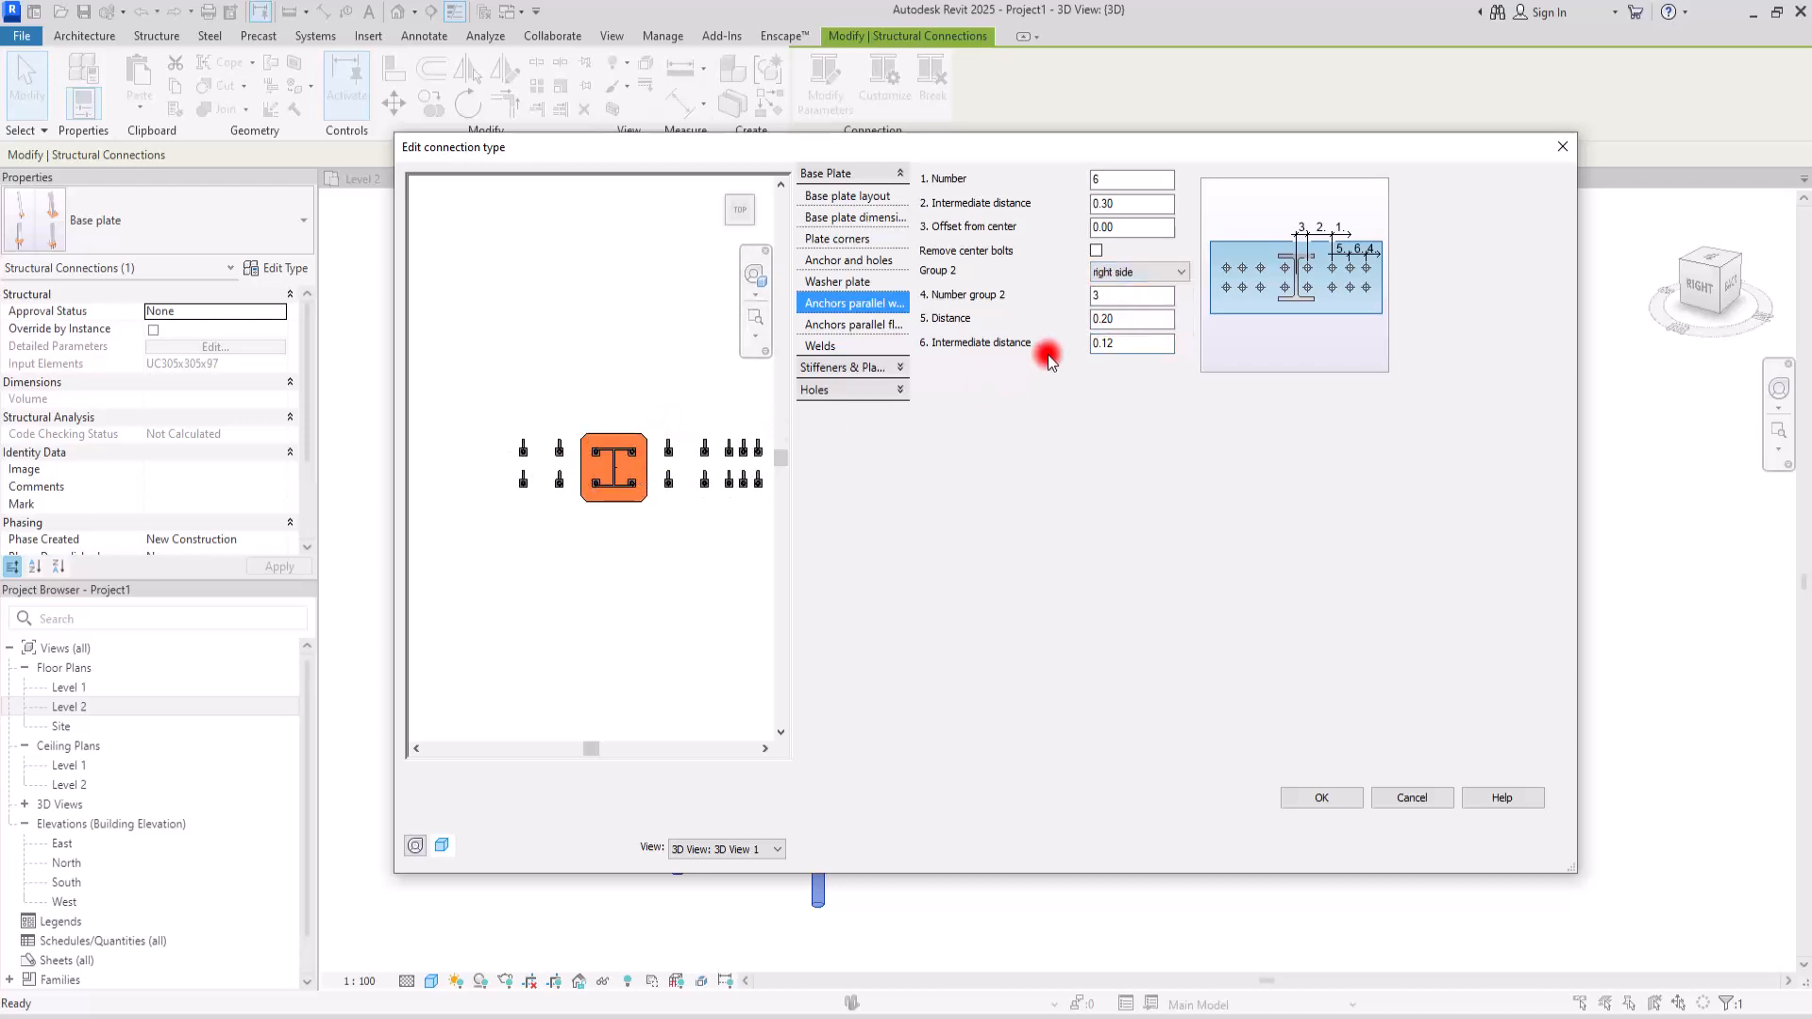
left_click(1145, 272)
left_click(1118, 330)
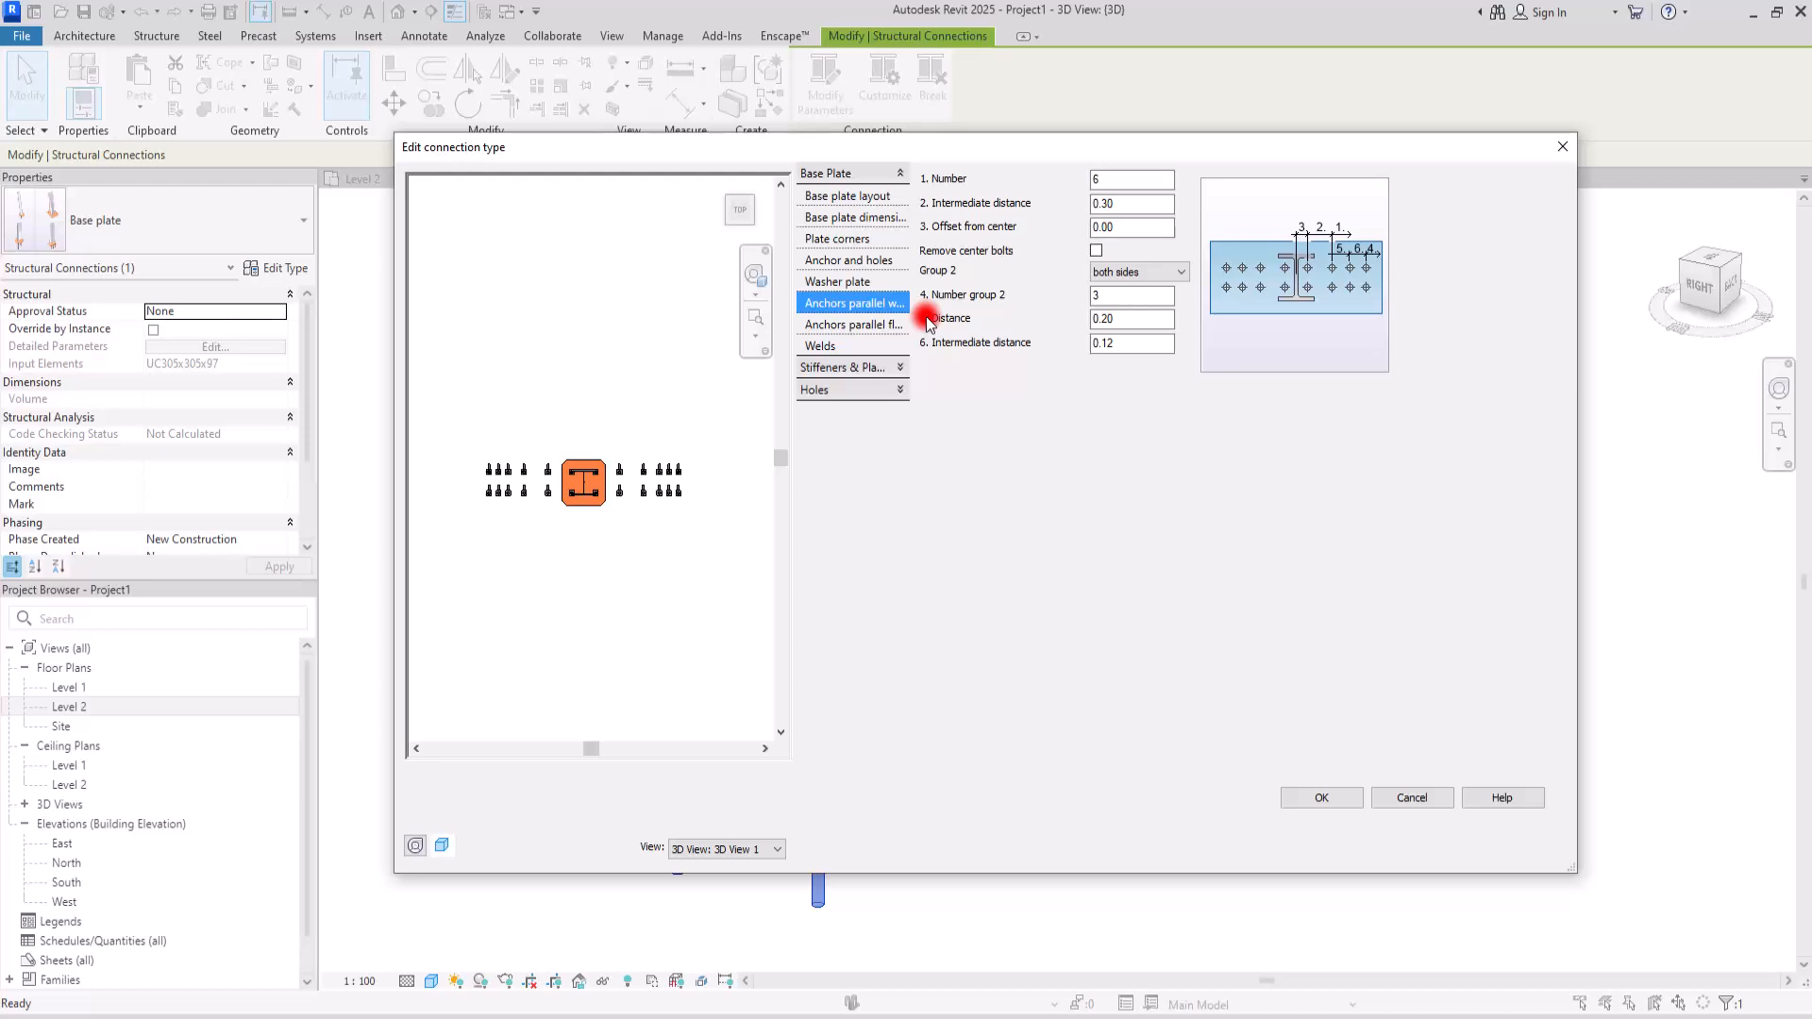
left_click(1151, 271)
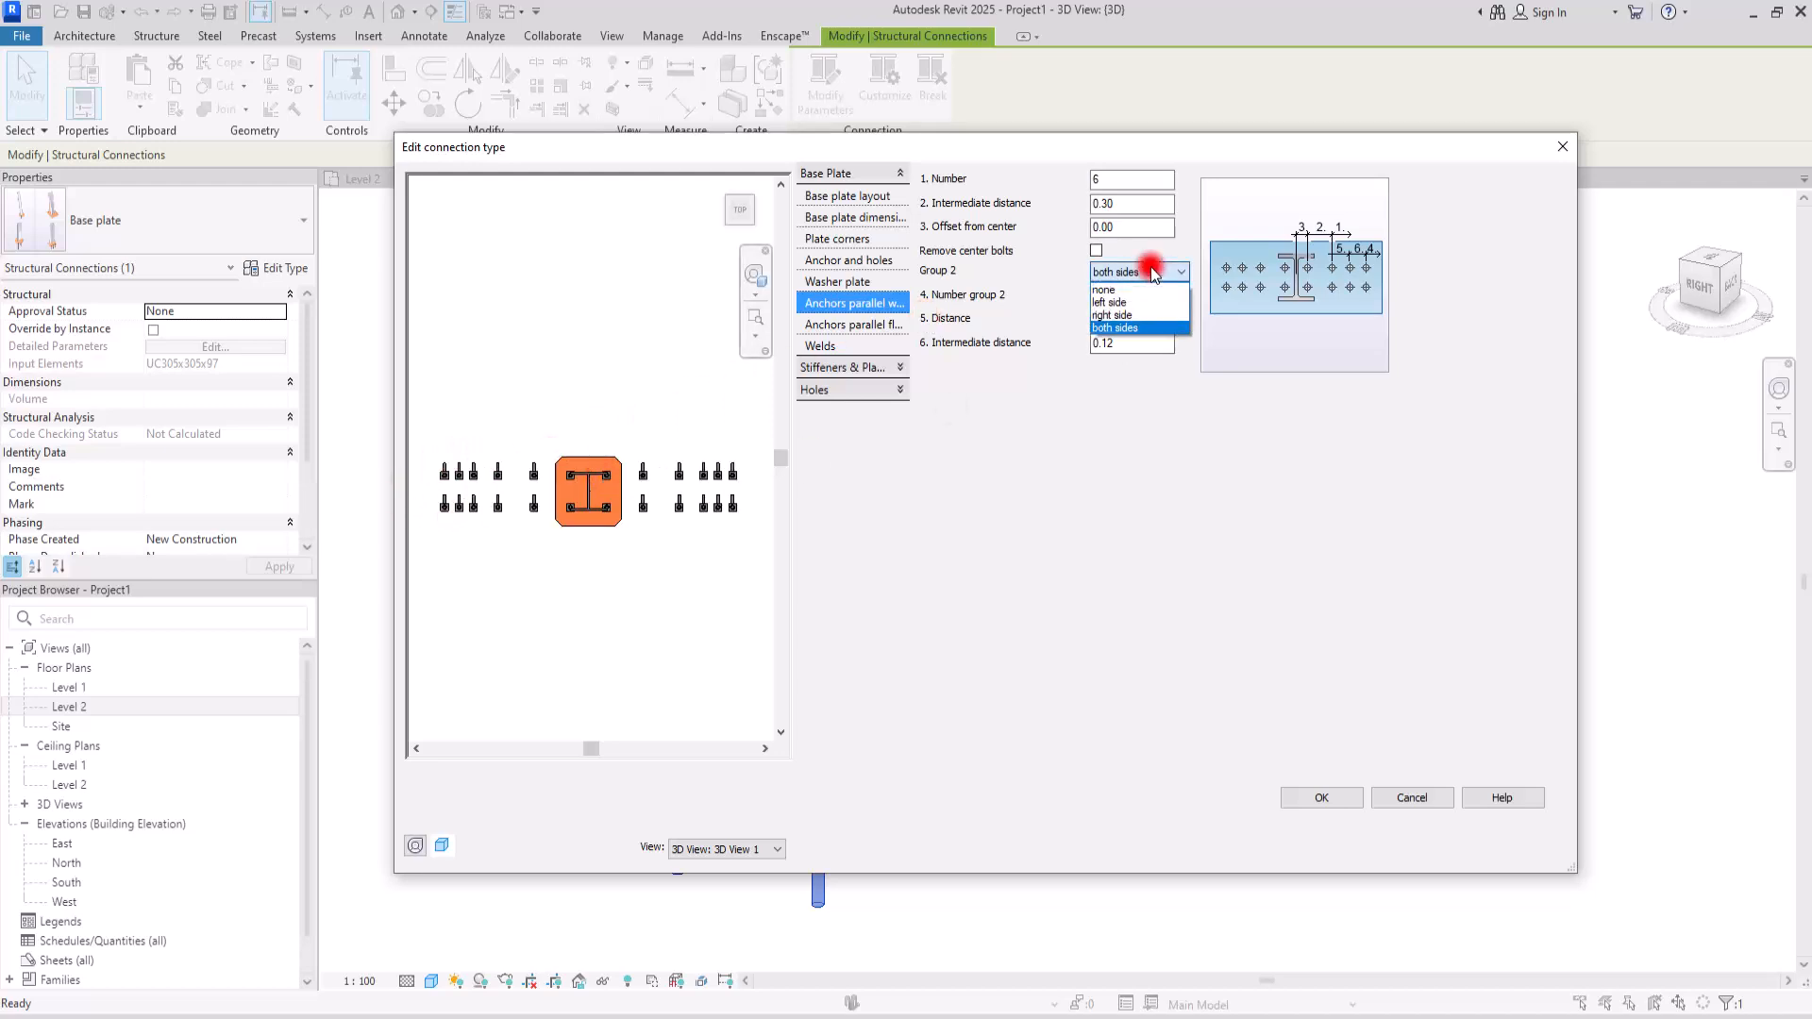
left_click(1114, 282)
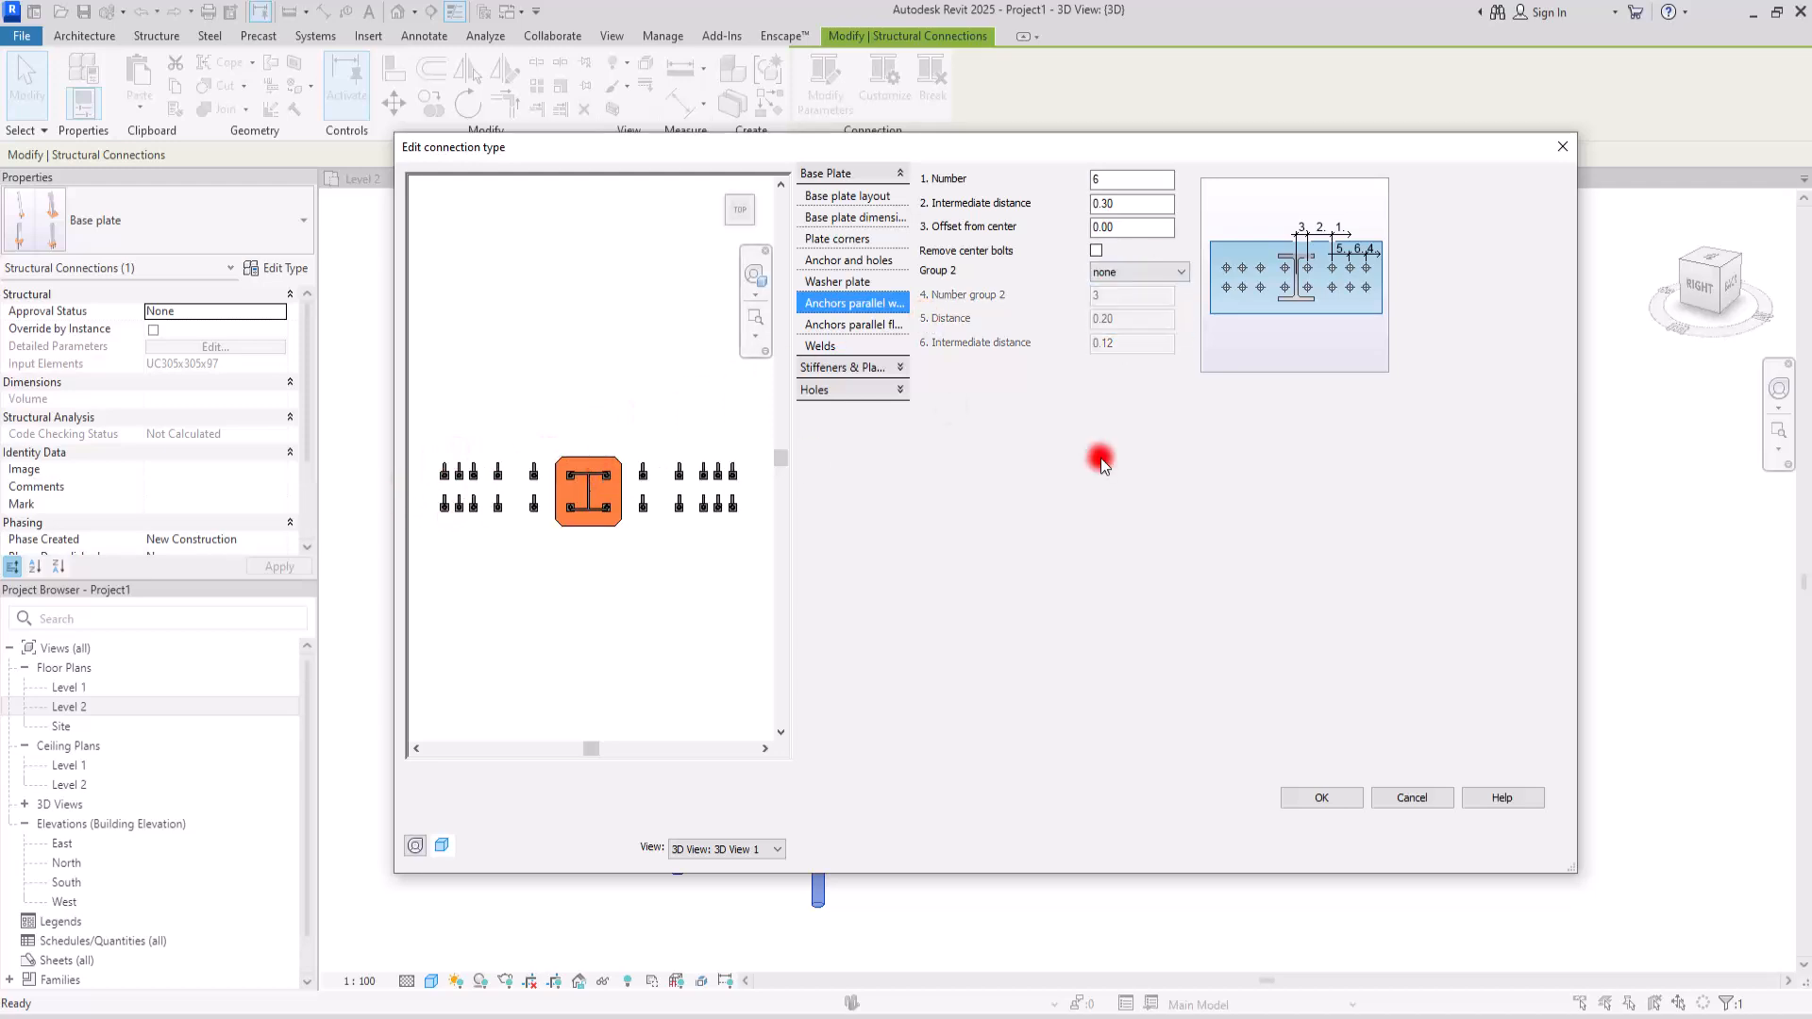
- Set the number of anchors parallel to the flange to 6 and review the options for their second group
left_click(839, 325)
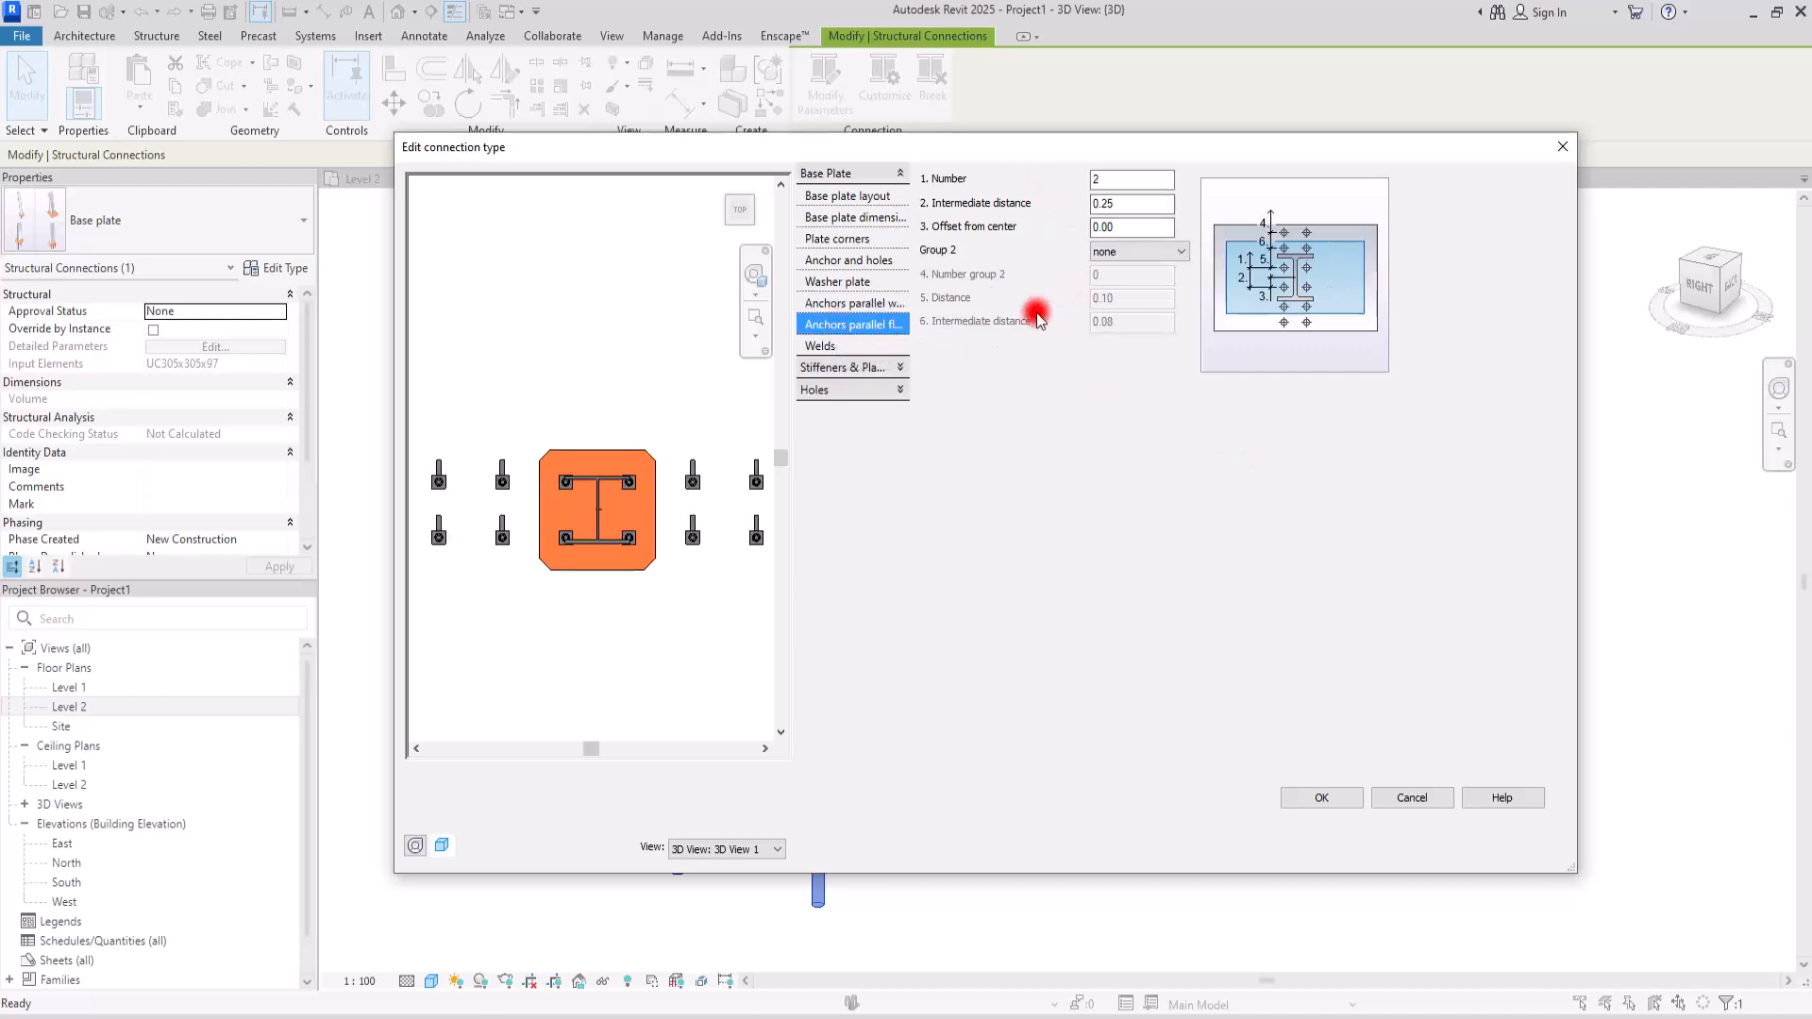
left_click(1130, 178)
left_click_drag(1130, 178, 1059, 181)
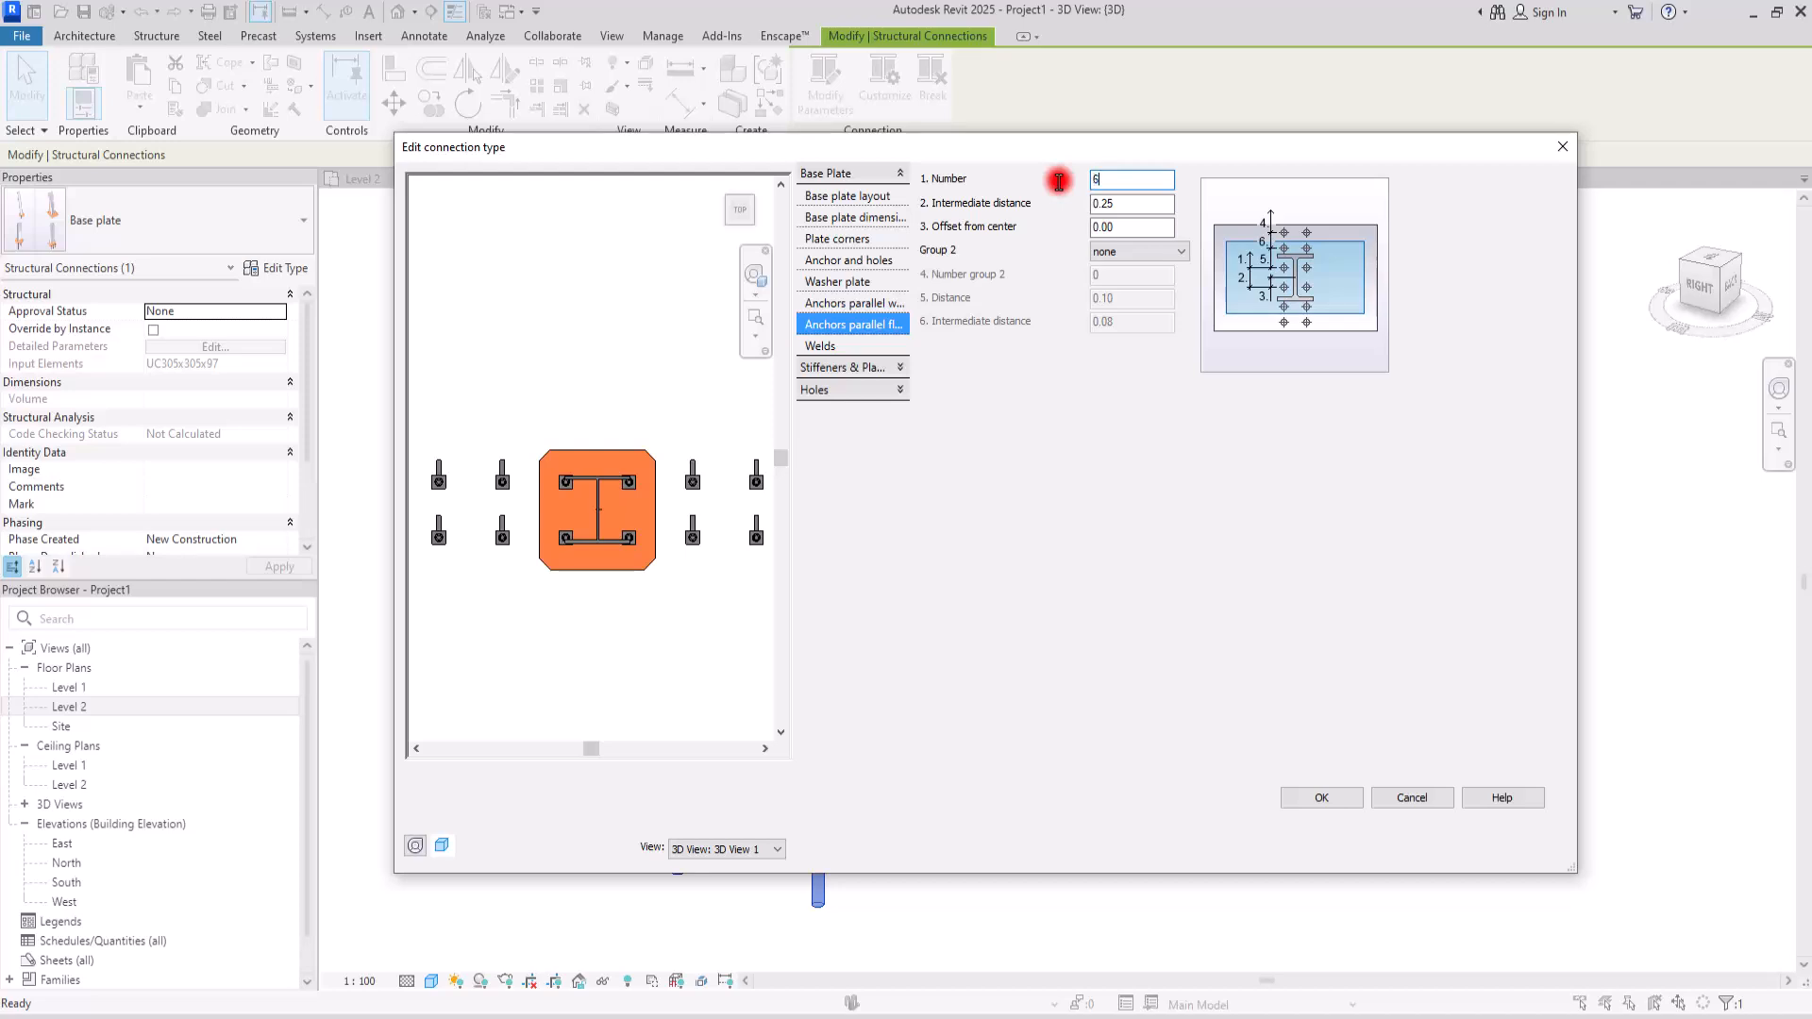
type("6")
key("Return")
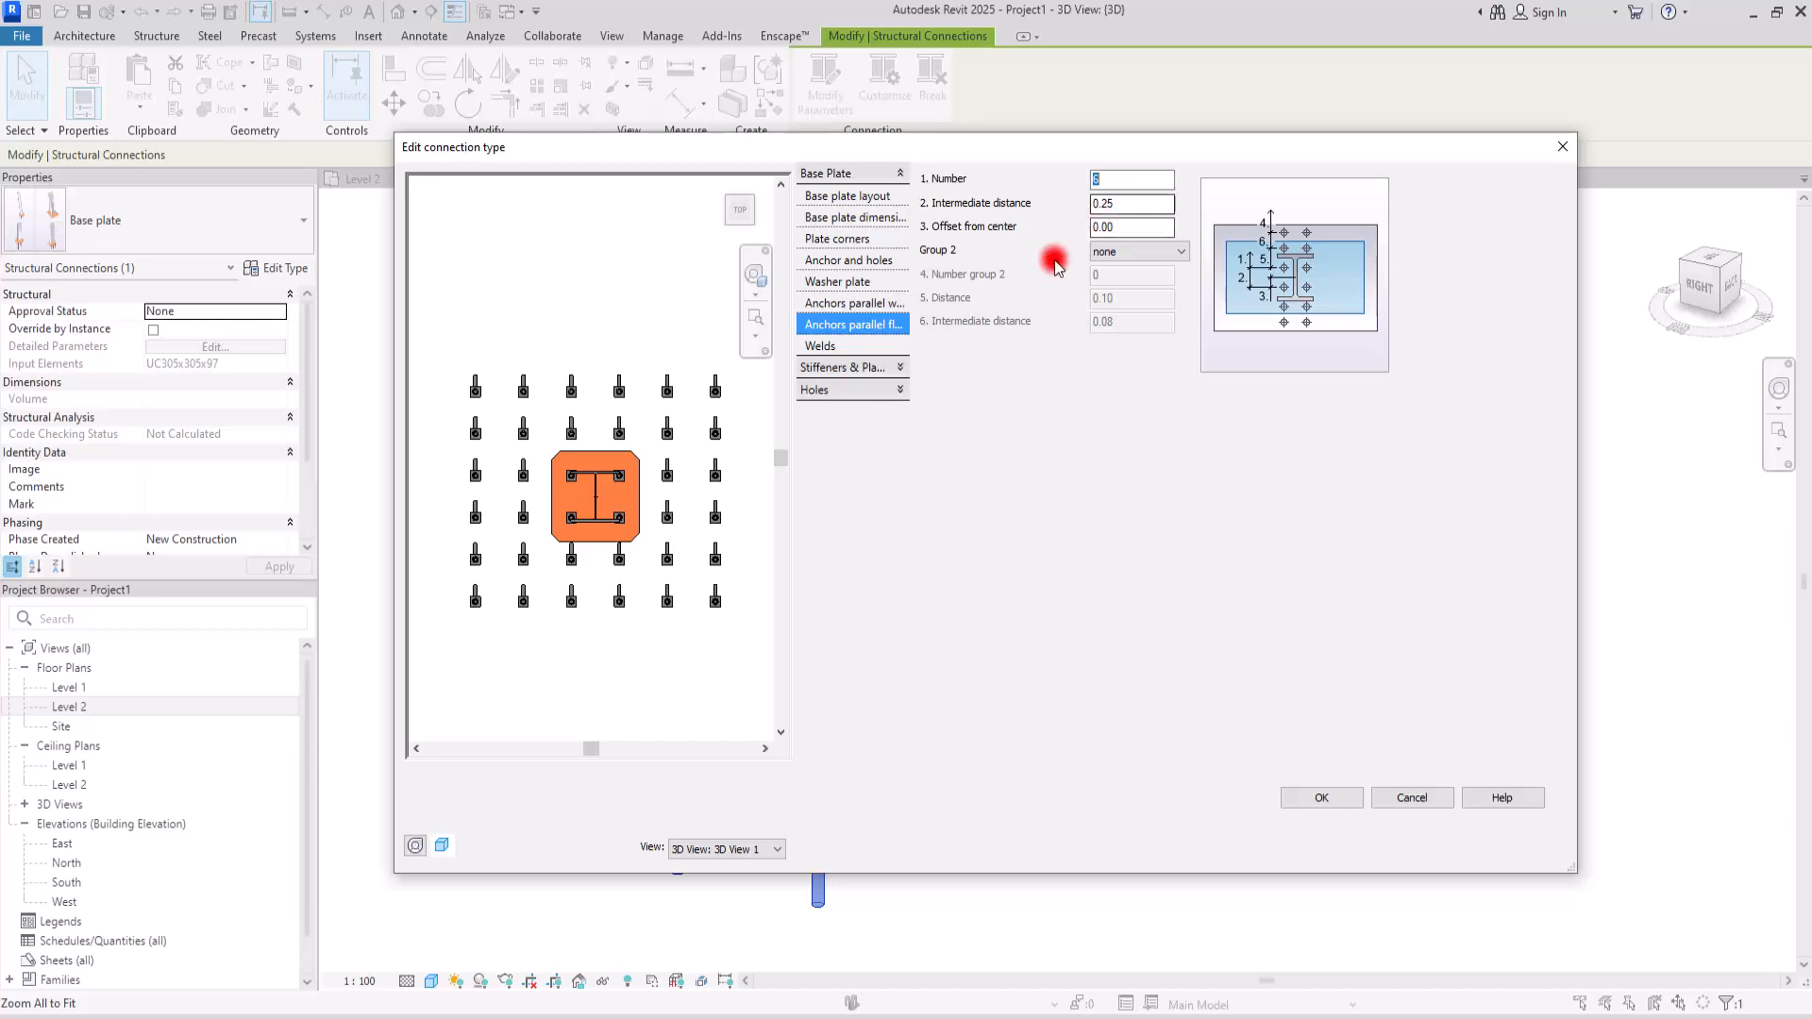
left_click(1115, 253)
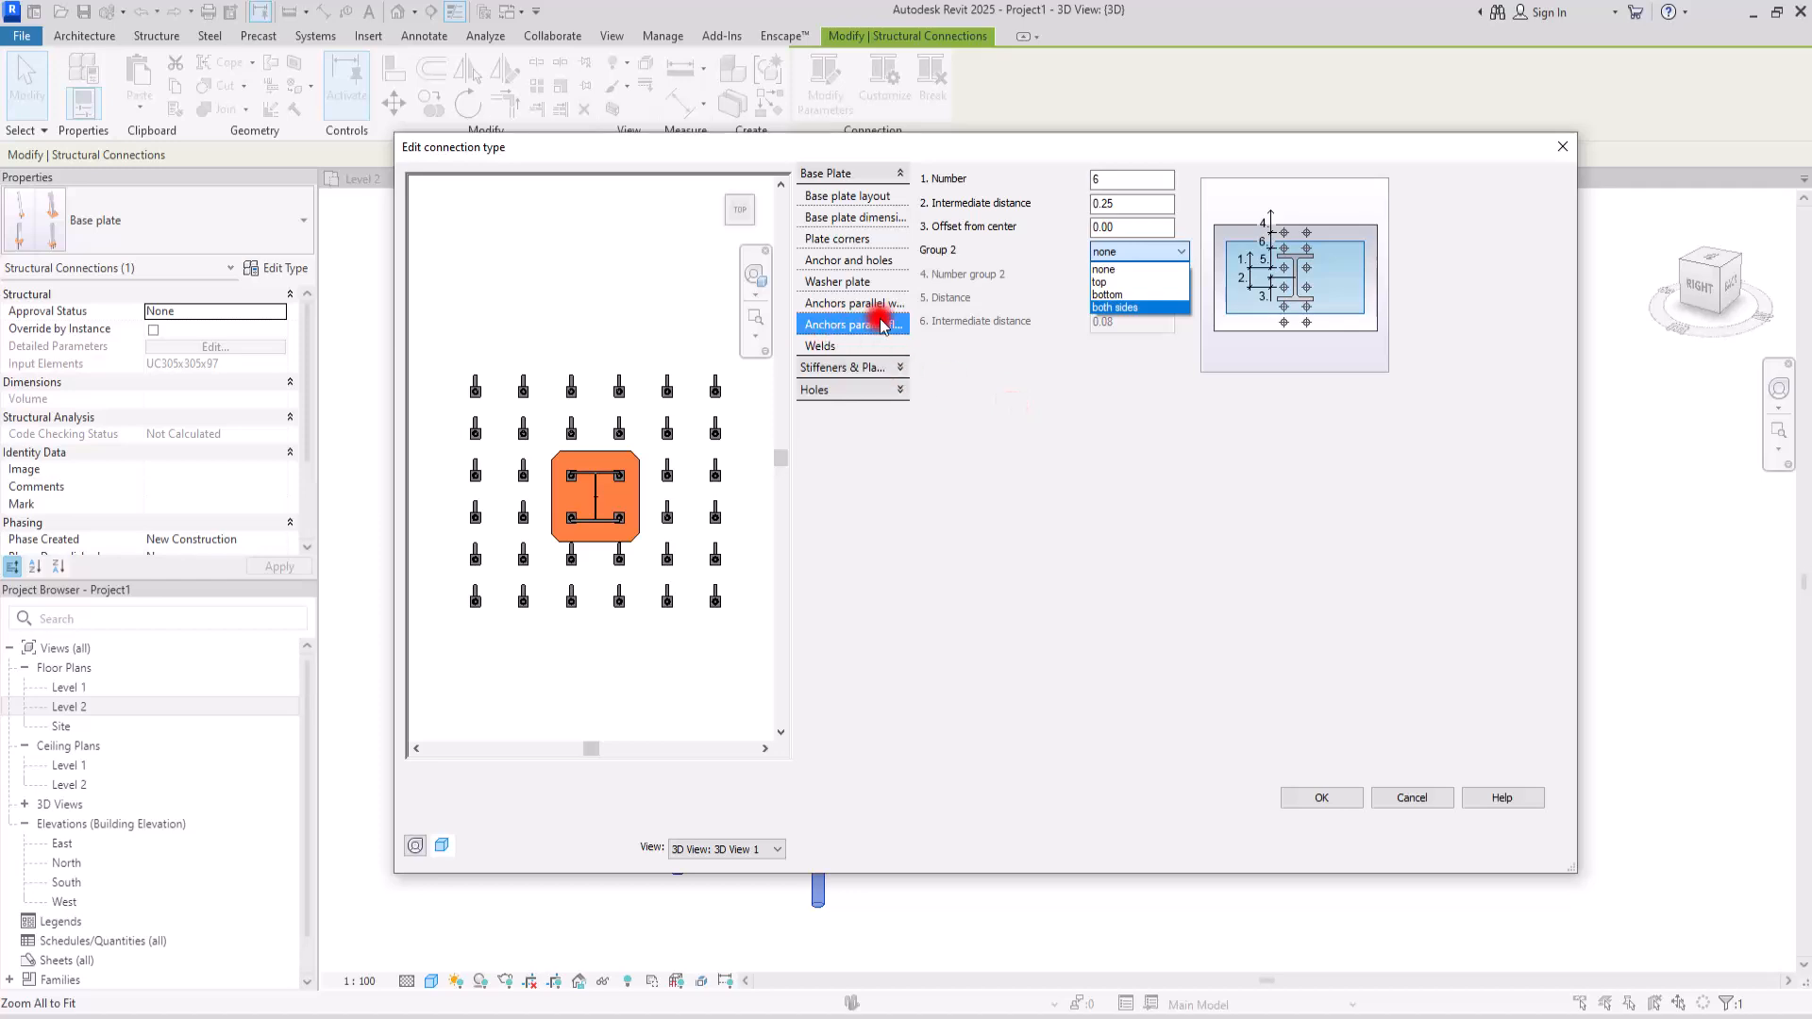
left_click(1067, 372)
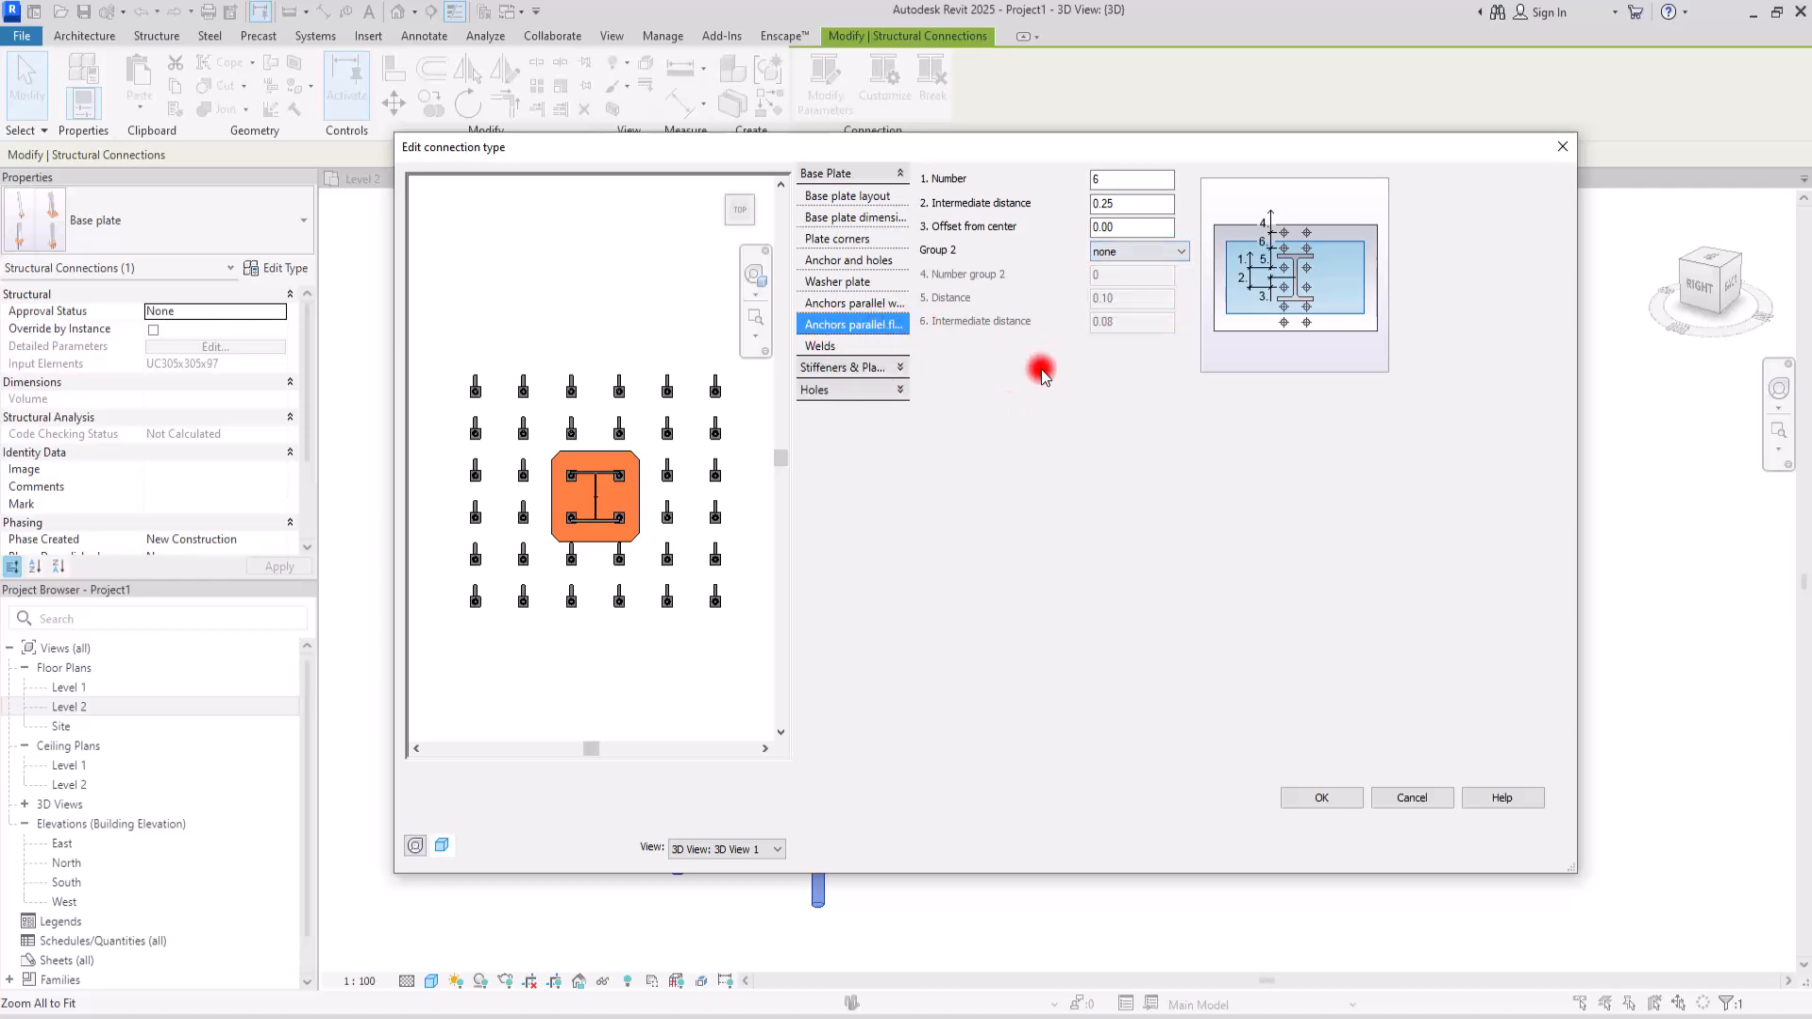
- Turn on removal of center bolts for the anchors parallel to the web and set their number to 2
left_click(862, 308)
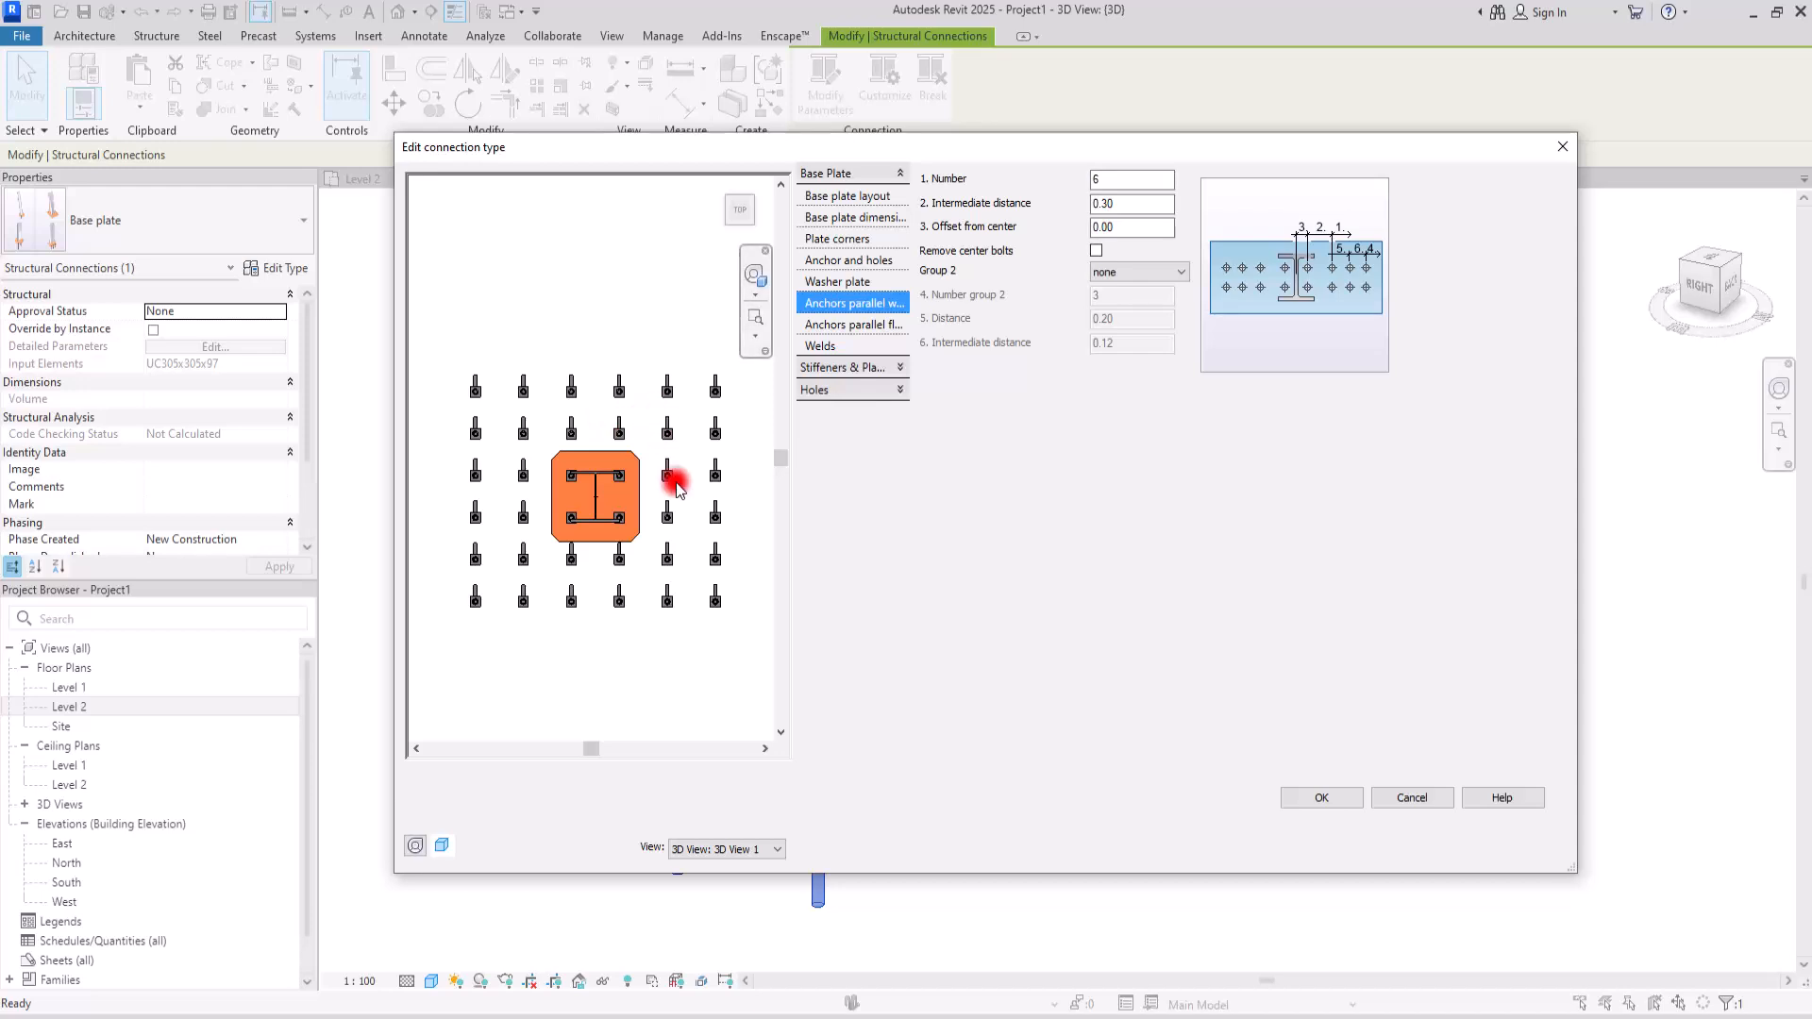
left_click(1098, 251)
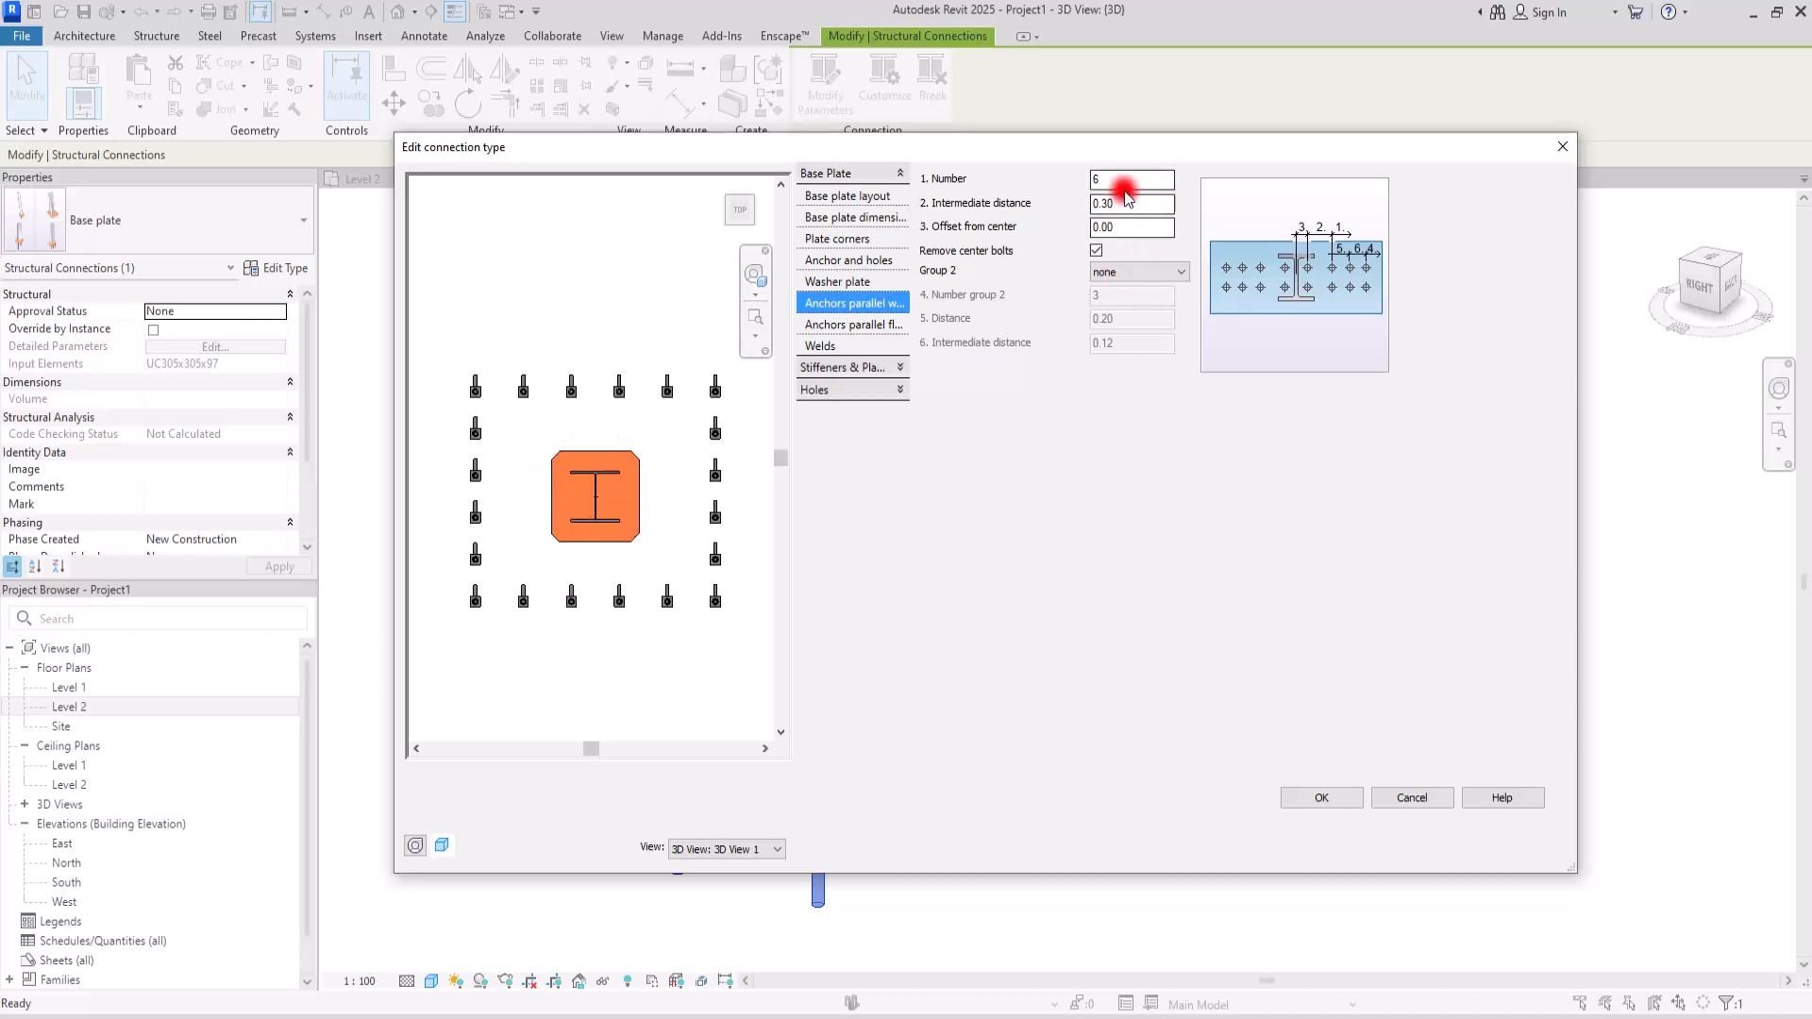
type("2")
key("Return")
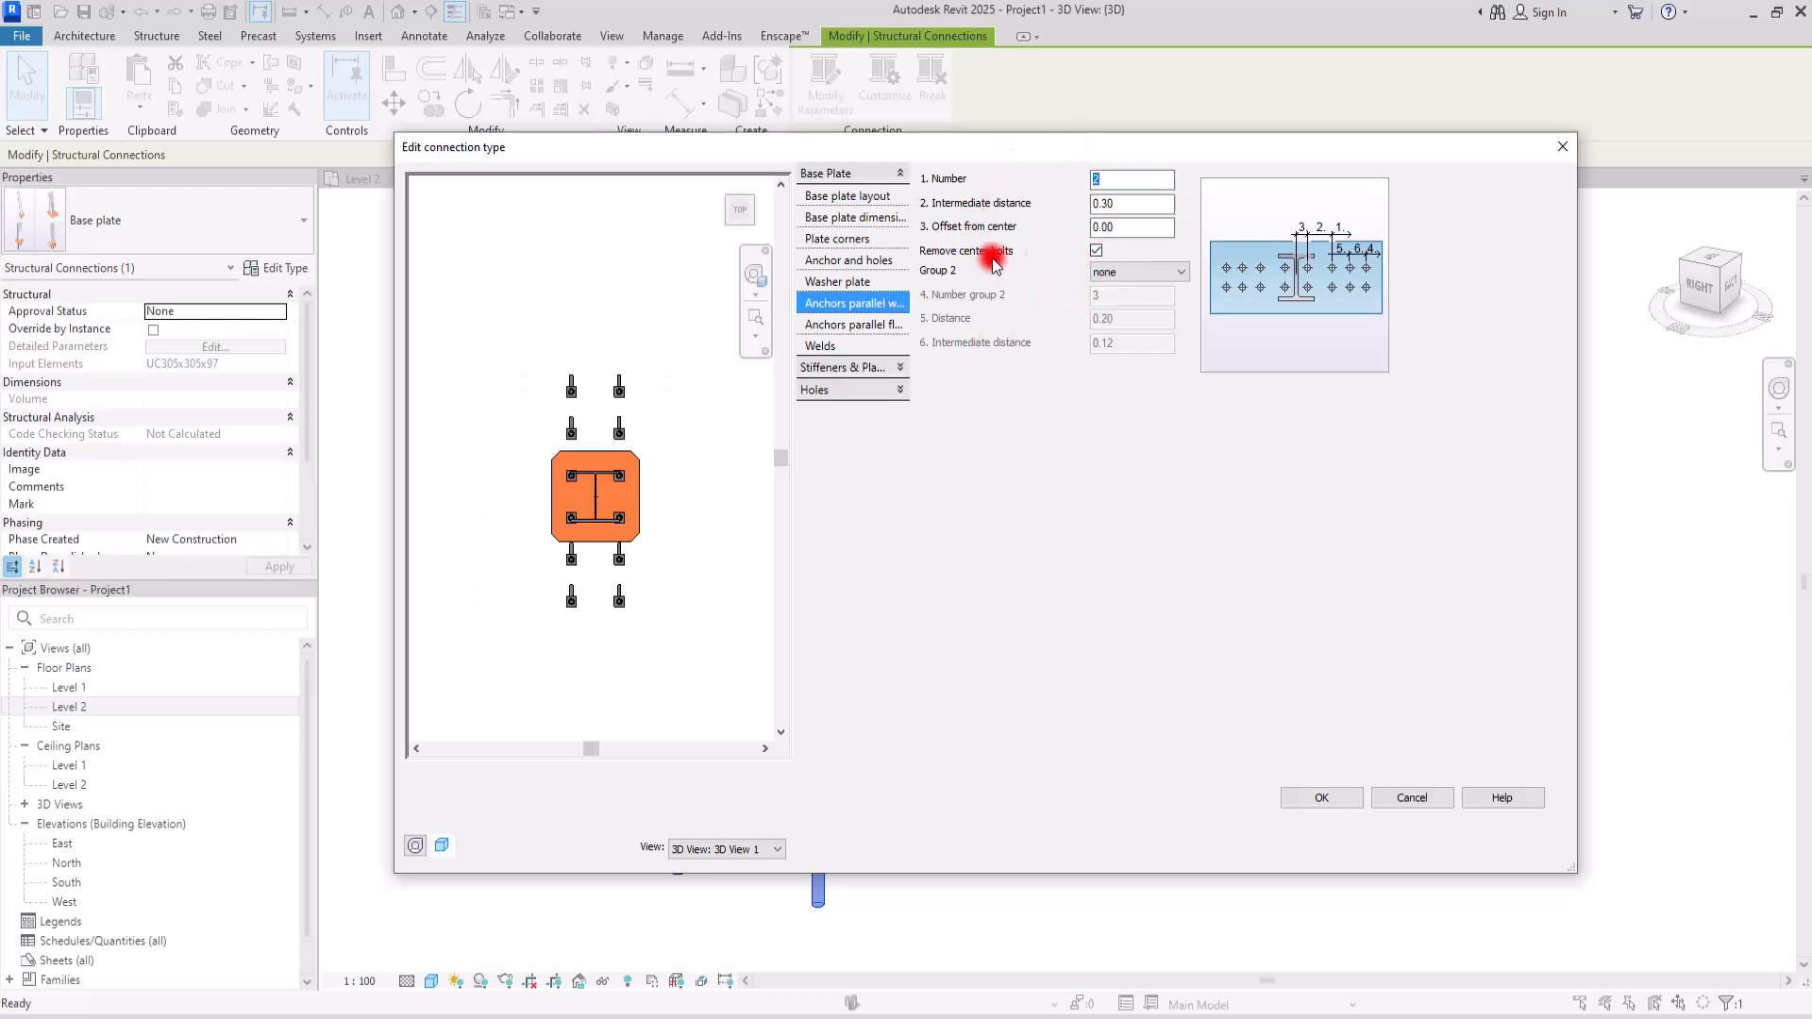
- Set the anchors parallel to the flange to a number of 2 with an intermediate distance of 0.4
left_click(843, 325)
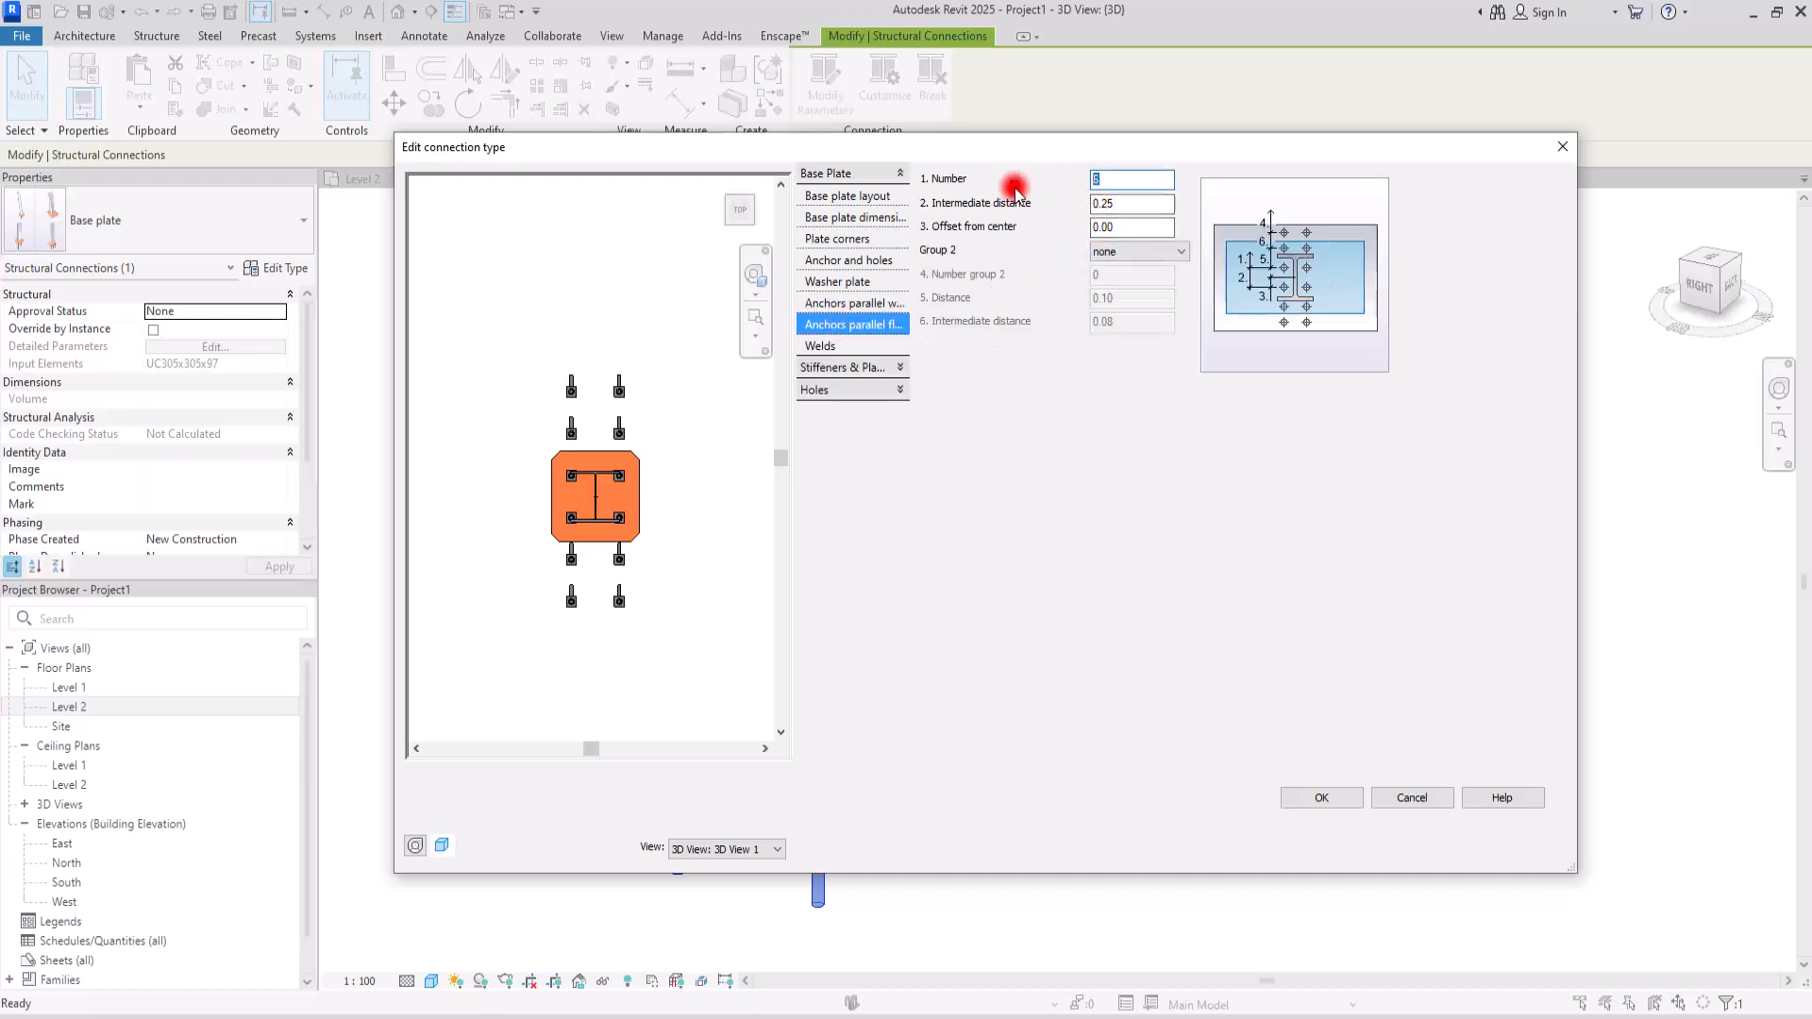
key("Return")
scroll(593, 502, "up", 5)
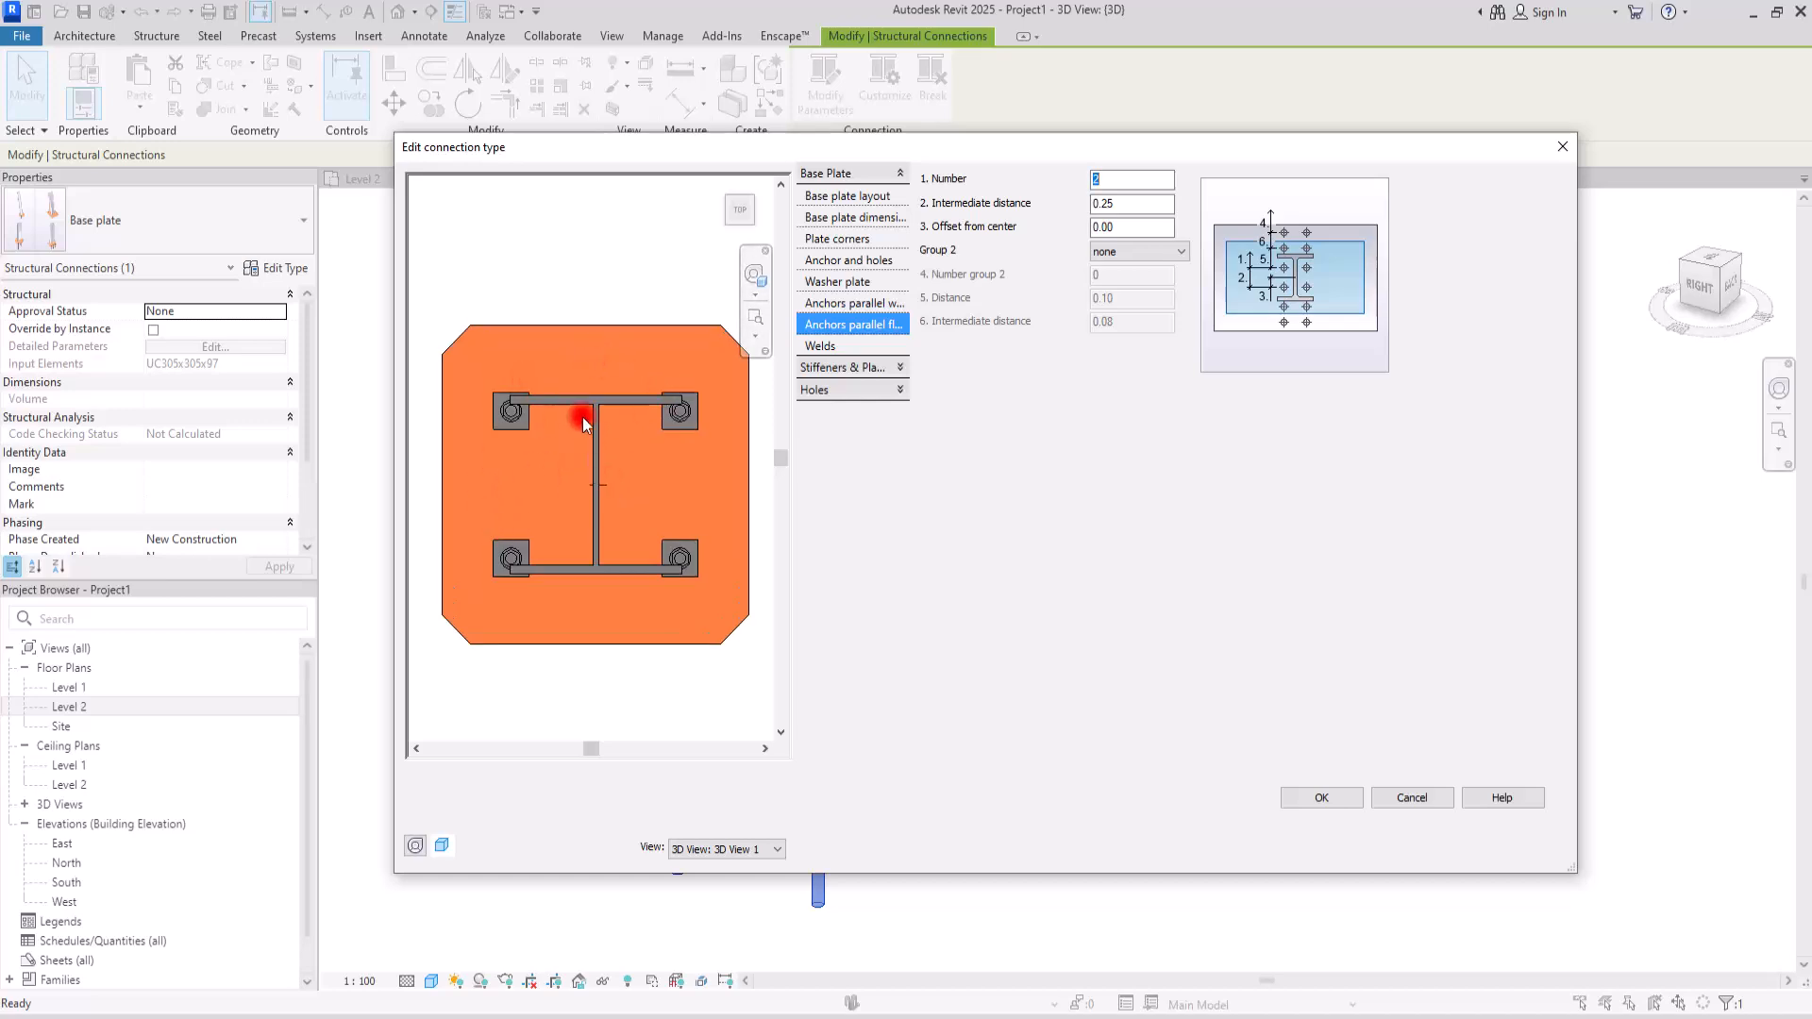
left_click(1132, 204)
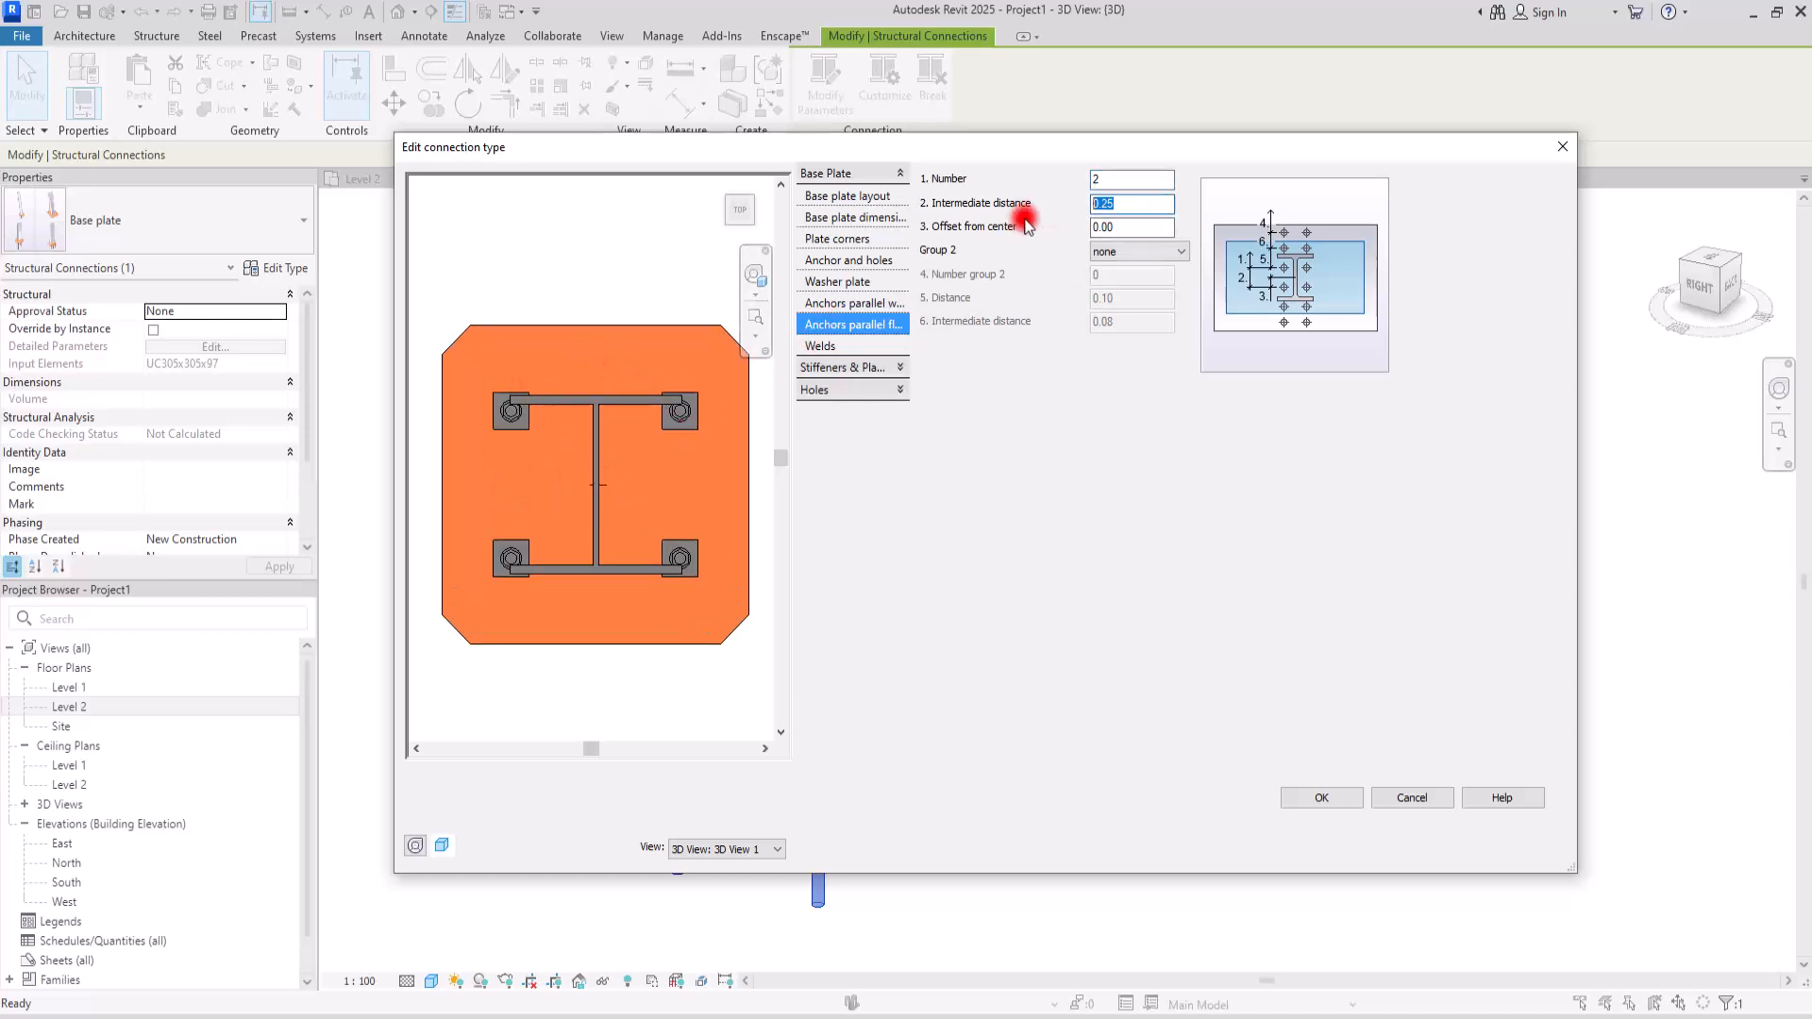
type("0.")
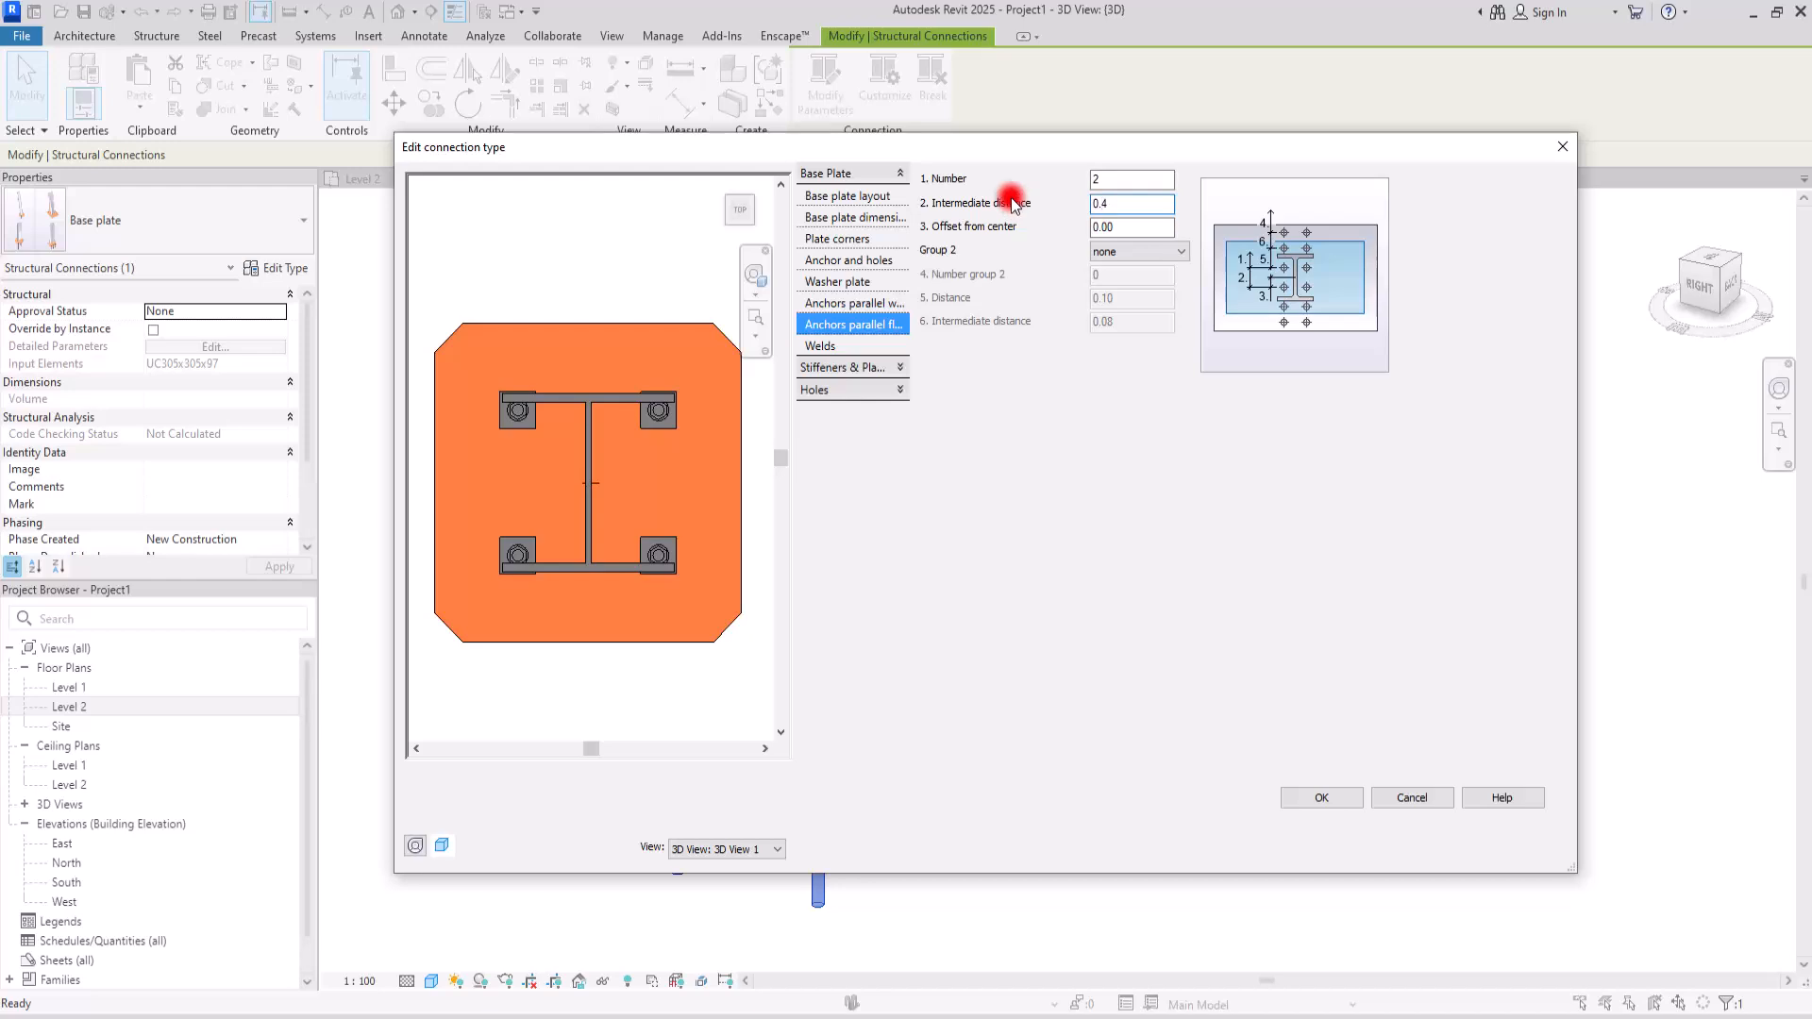
- Set the intermediate distance of the anchors parallel to the web to 0.4 and inspect the anchors in 3D
left_click(850, 303)
left_click(1095, 229)
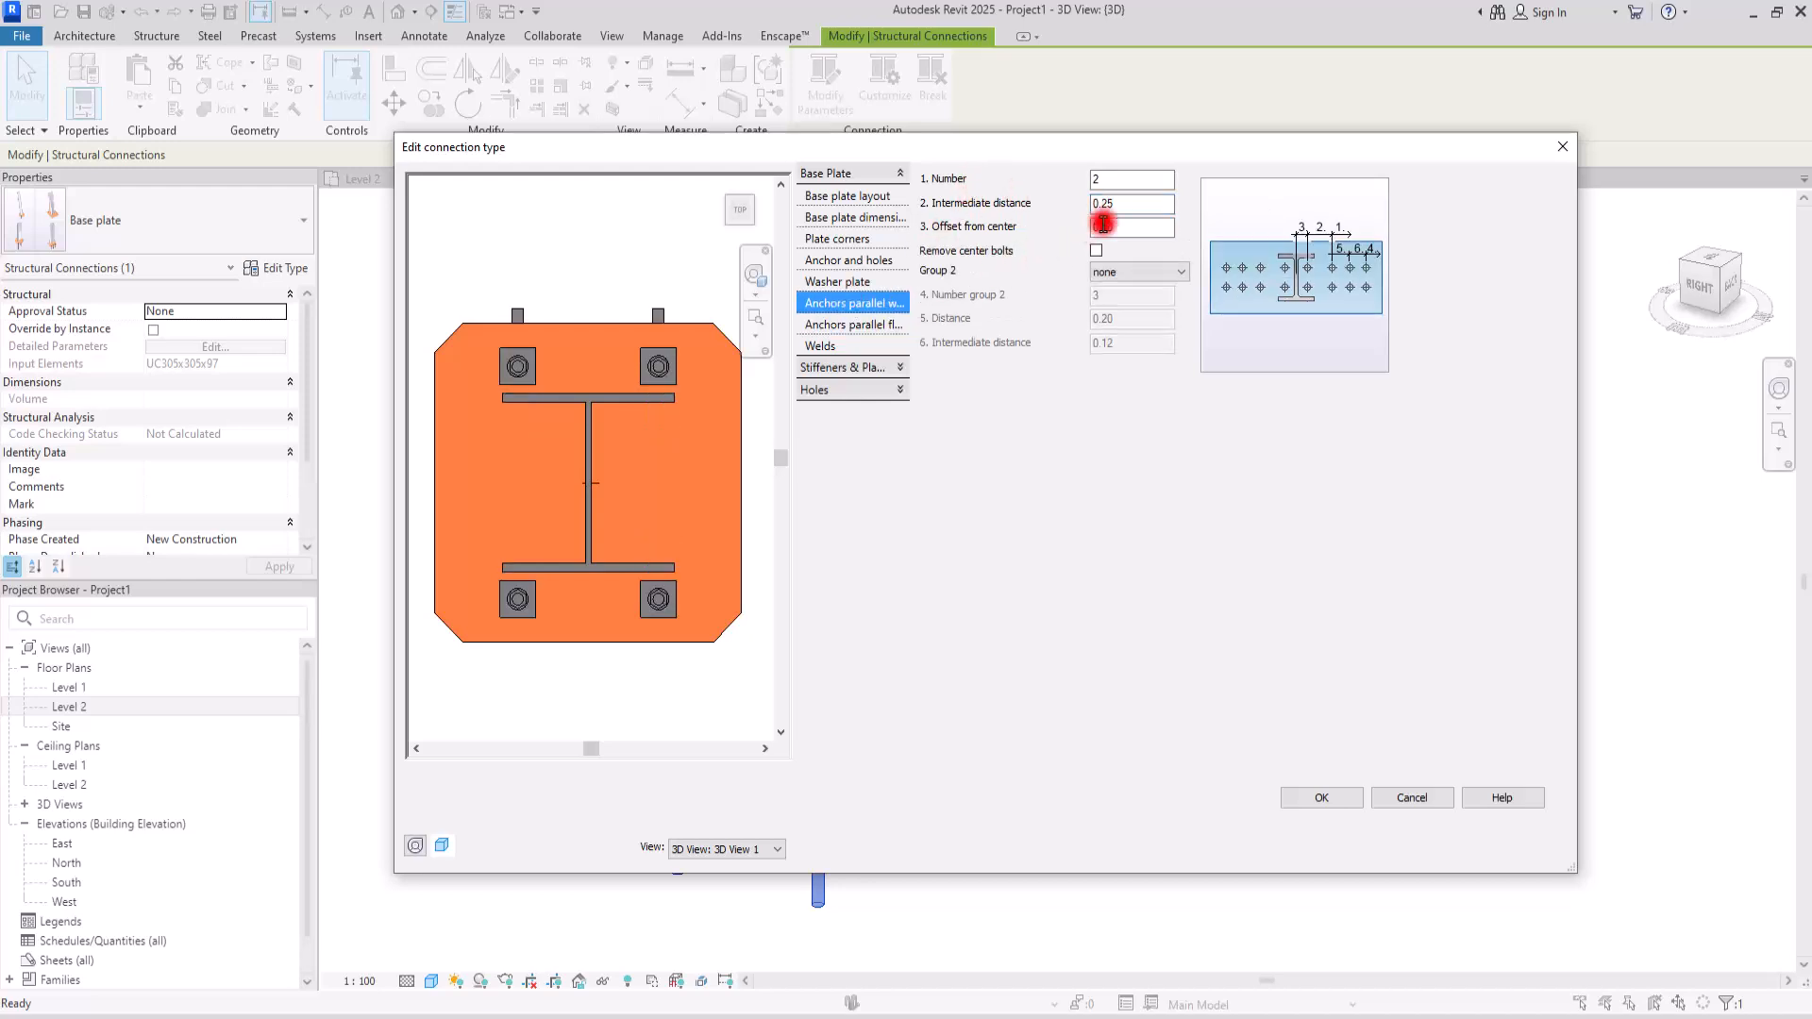
left_click_drag(1122, 203, 1010, 224)
type("0.4")
key("Return")
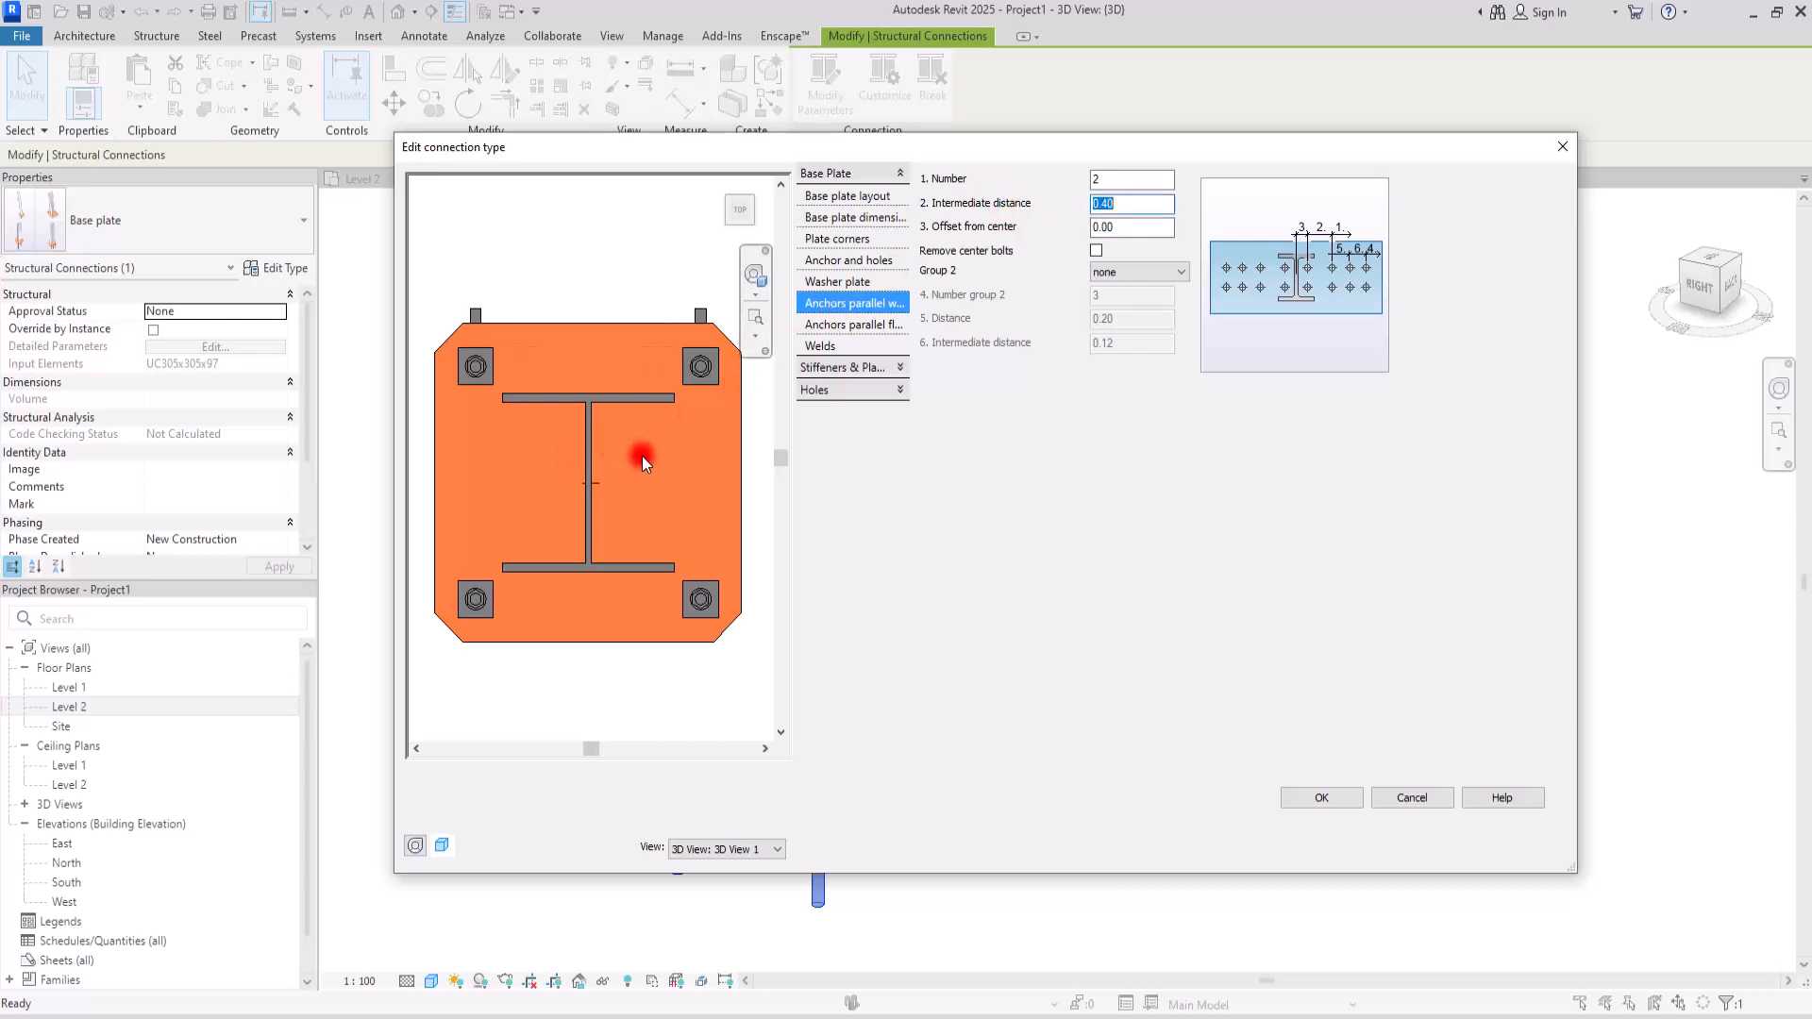
middle_click_drag(619, 502, 667, 482, "shift")
scroll(676, 454, "up", 5)
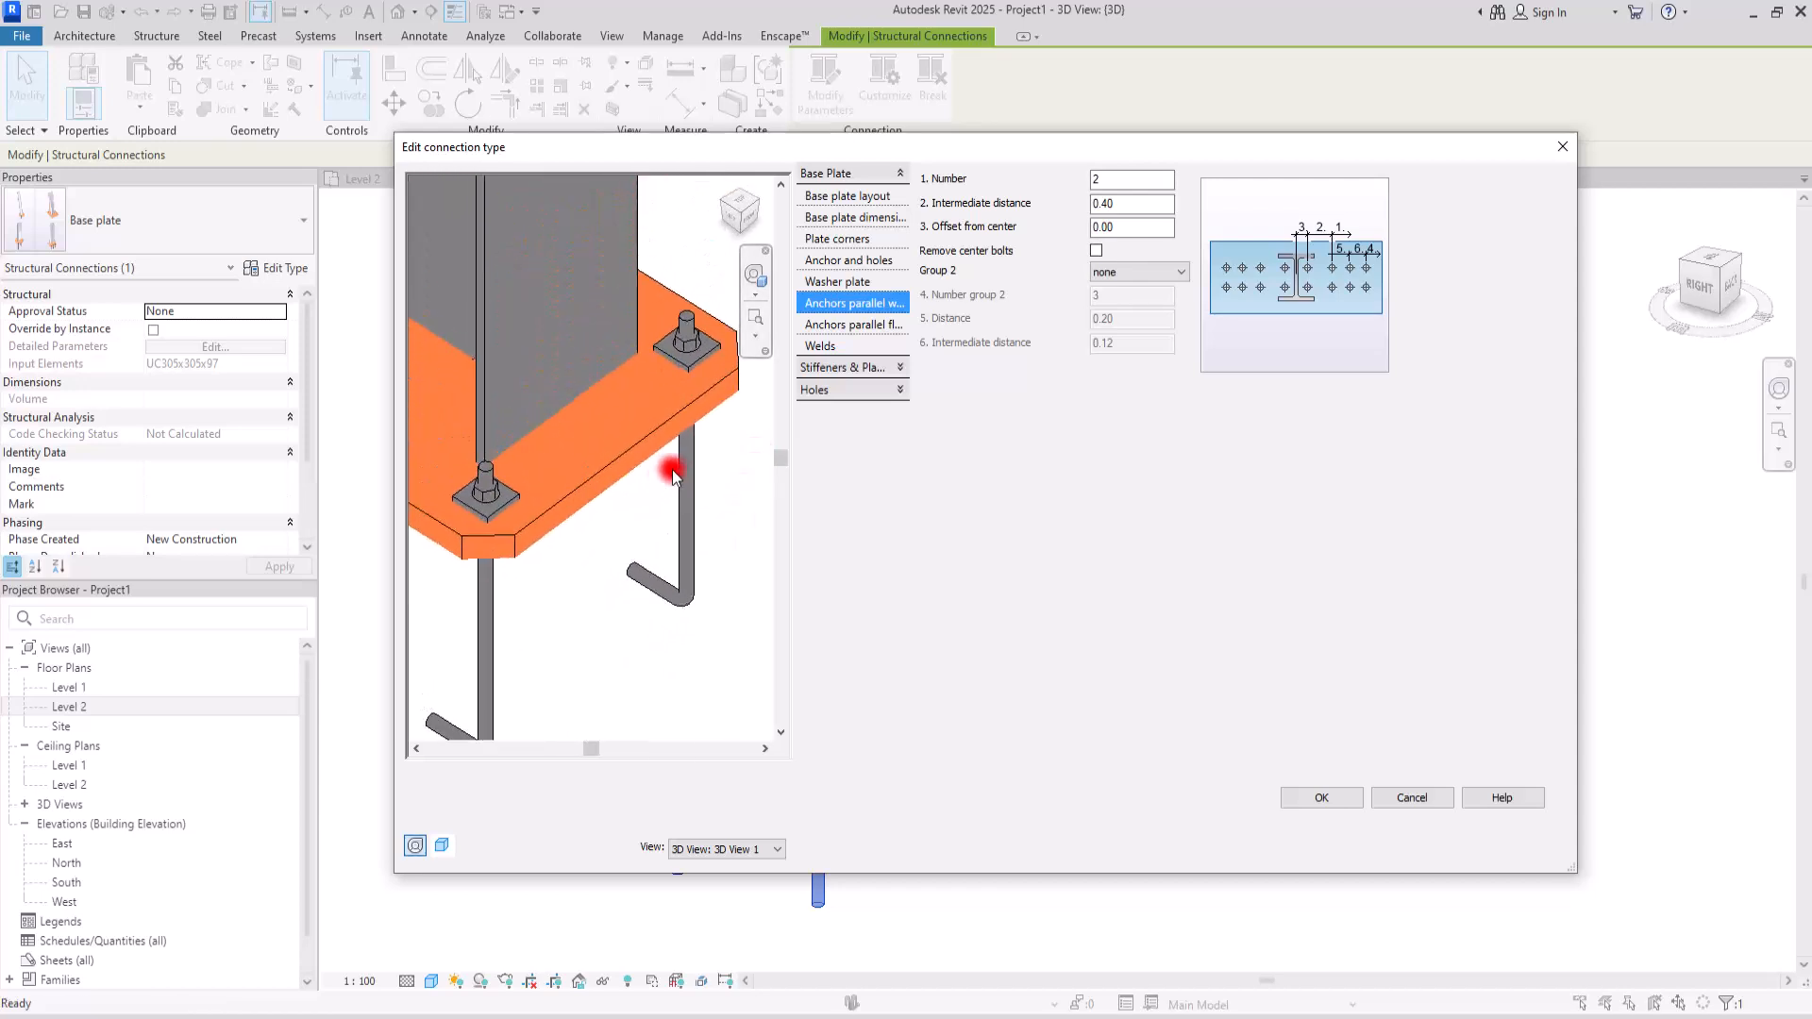
scroll(626, 363, "down", 5)
left_click(853, 324)
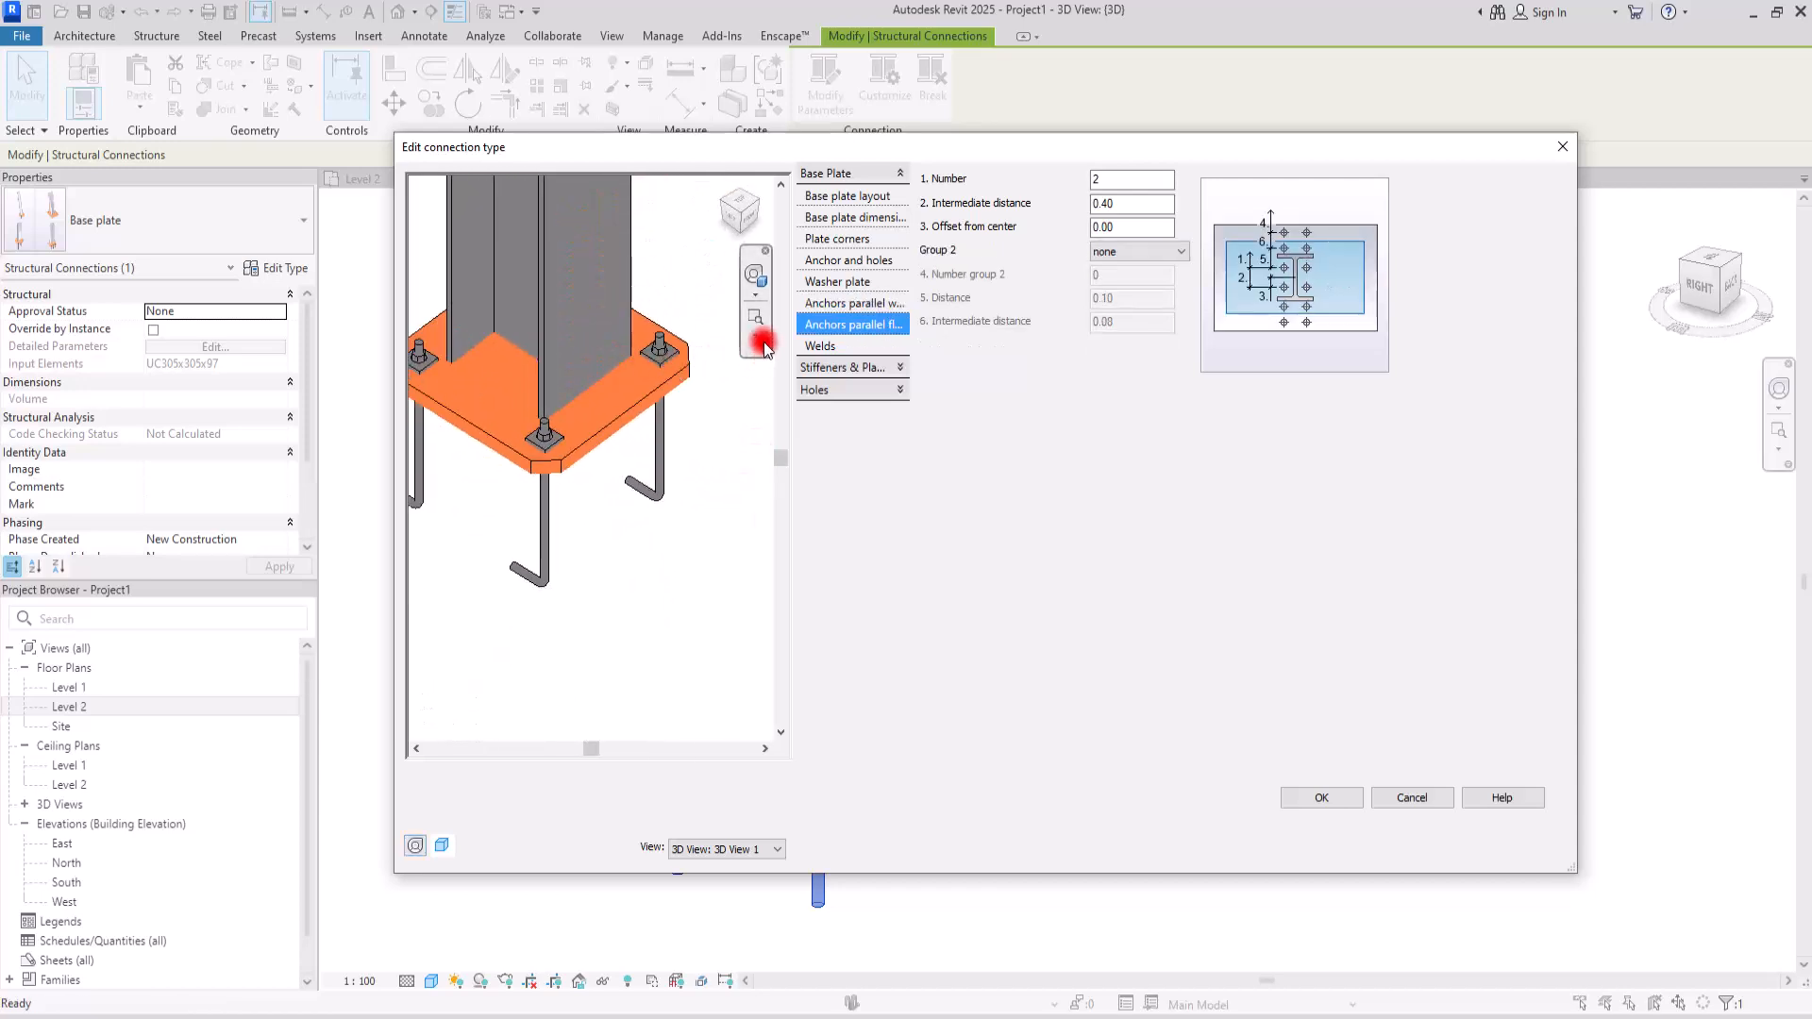
- Create a leveling plate beneath the base plate and inspect it closely
left_click(870, 368)
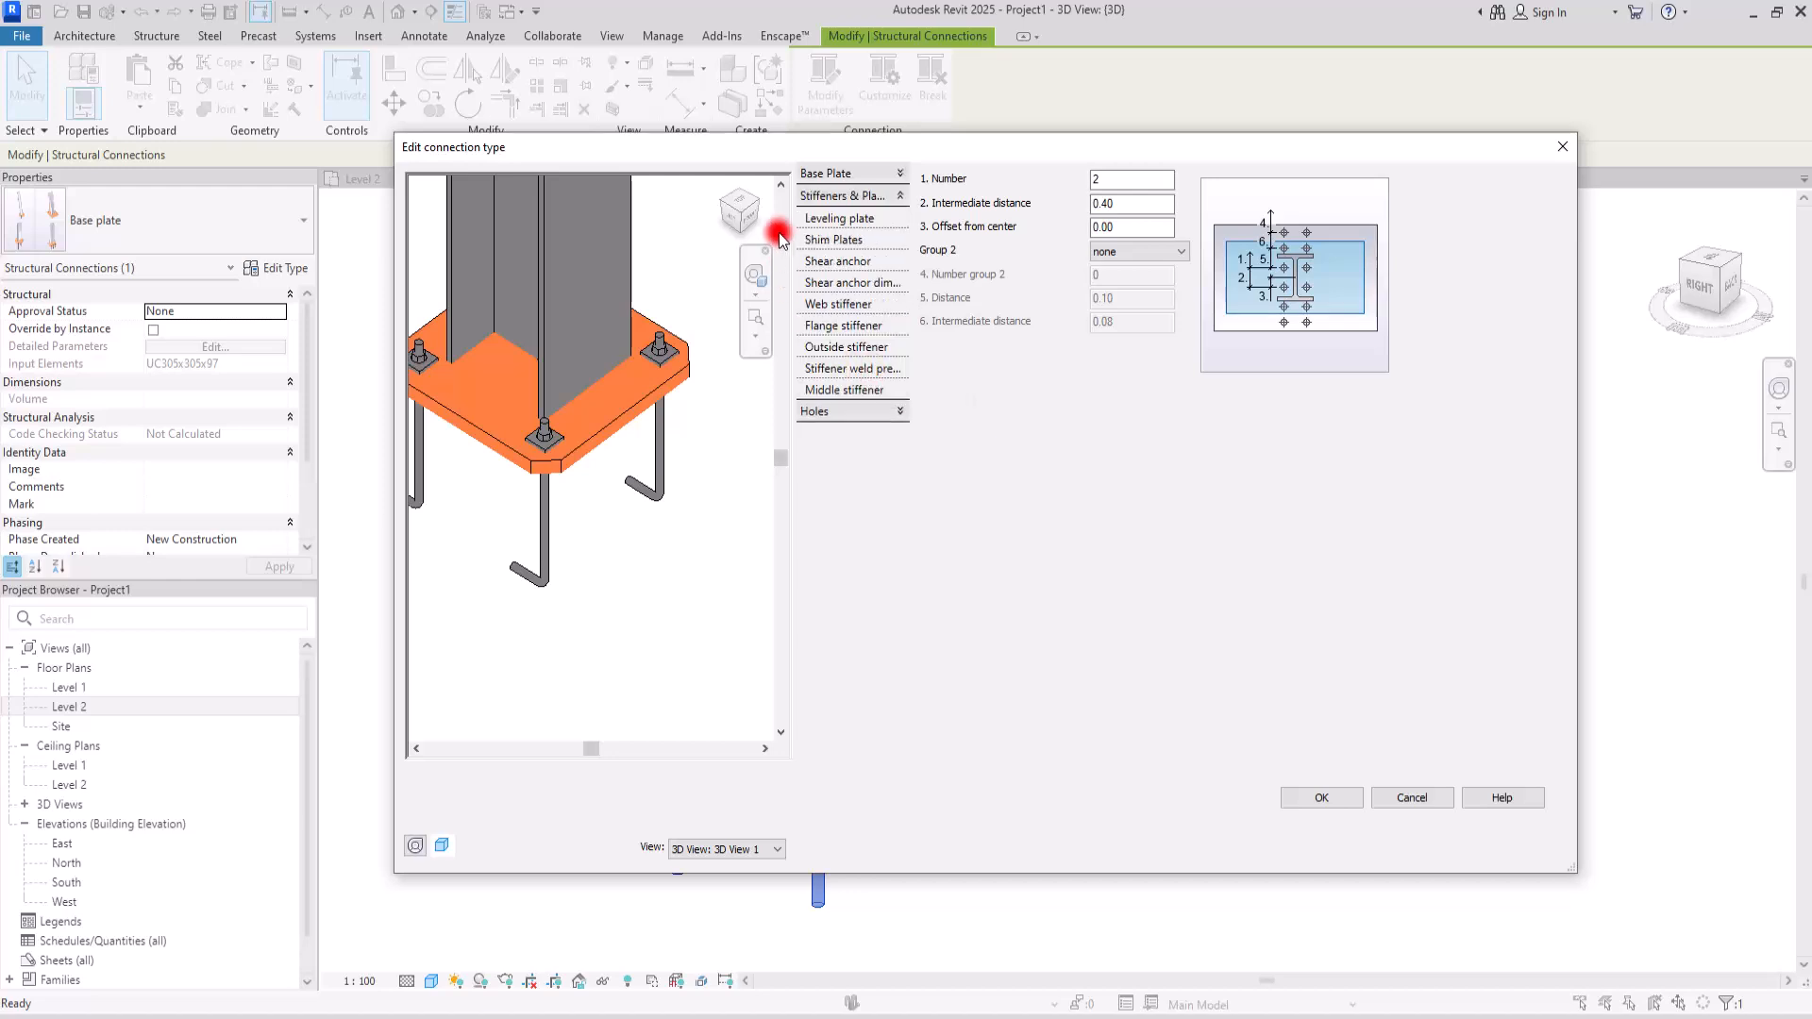
left_click(849, 219)
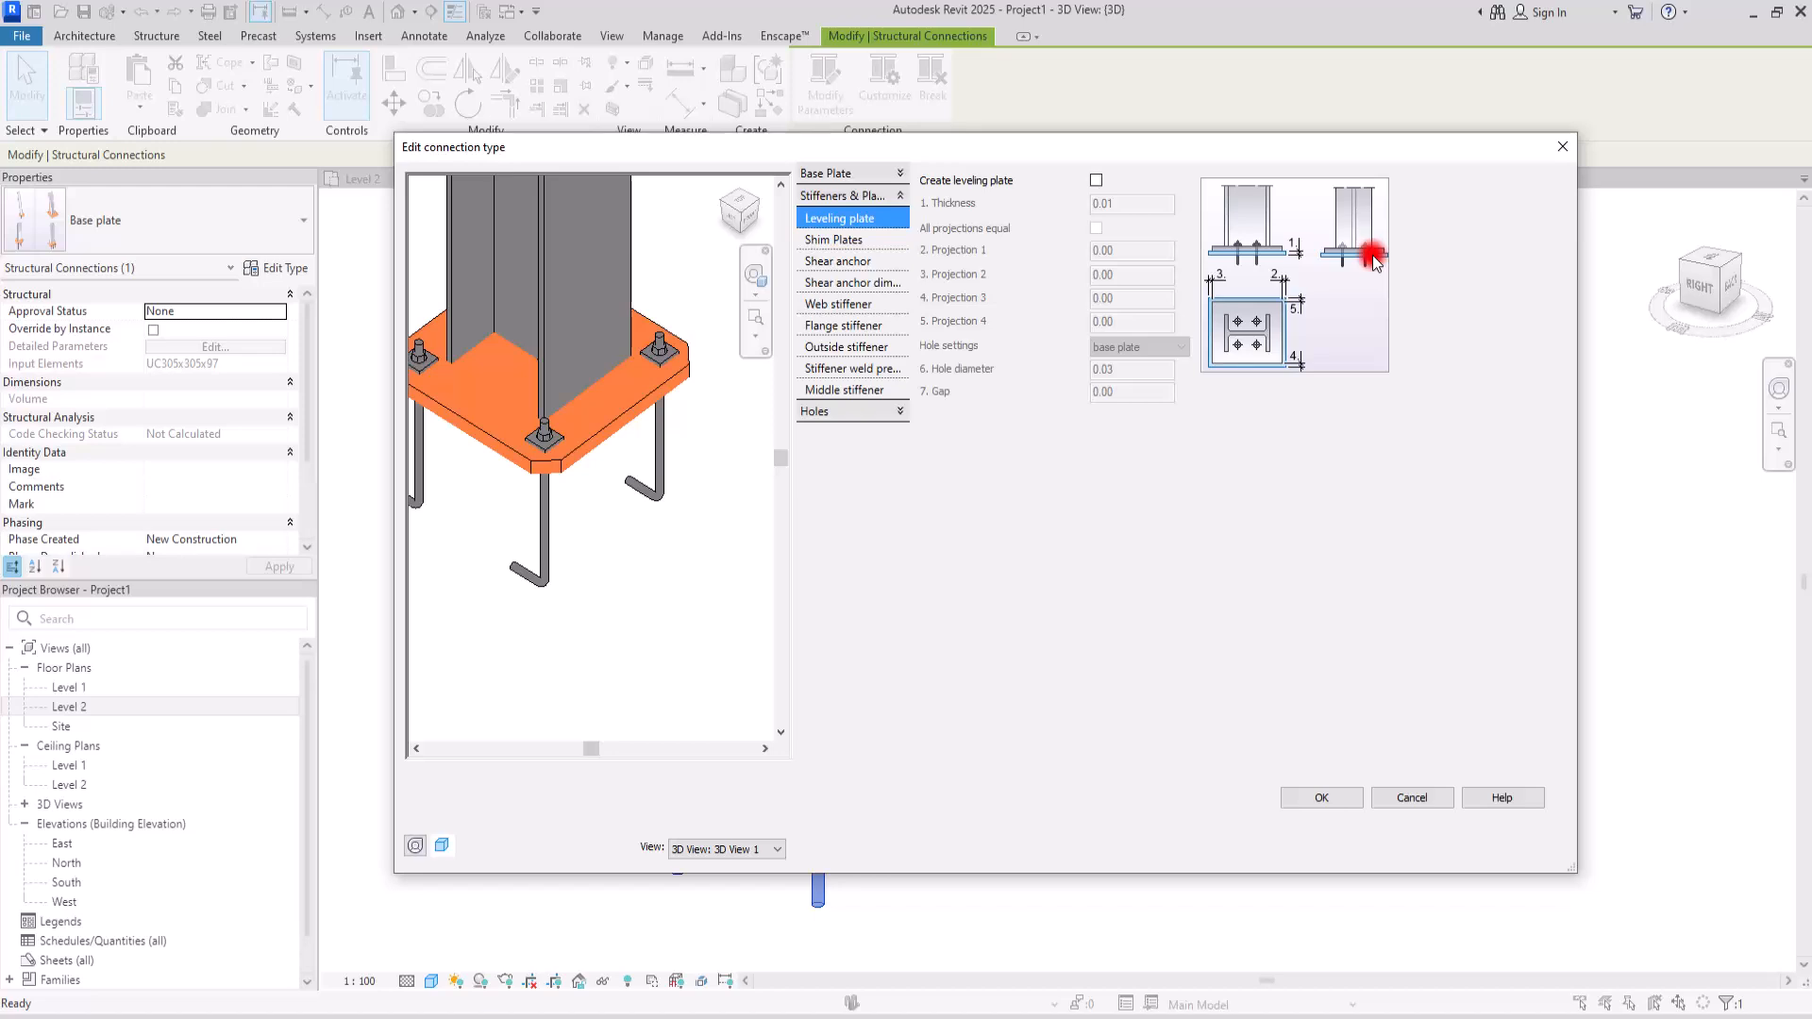
left_click(1095, 180)
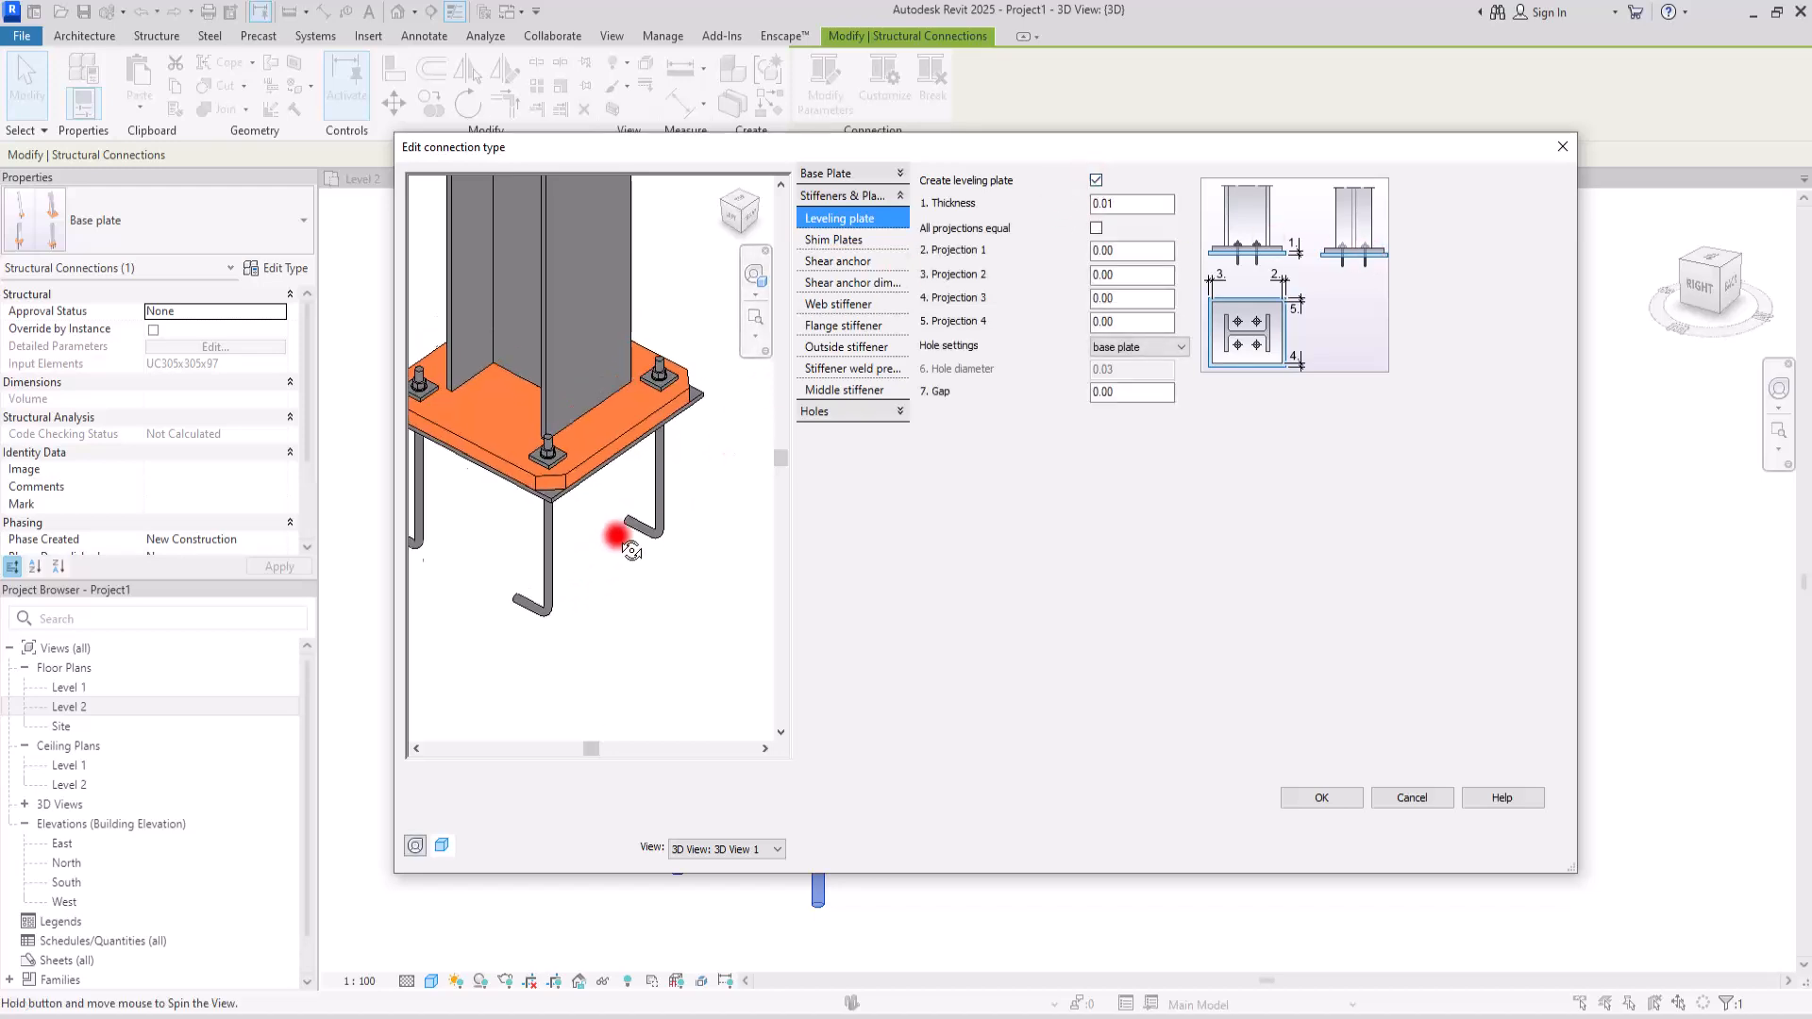
scroll(630, 552, "up", 5)
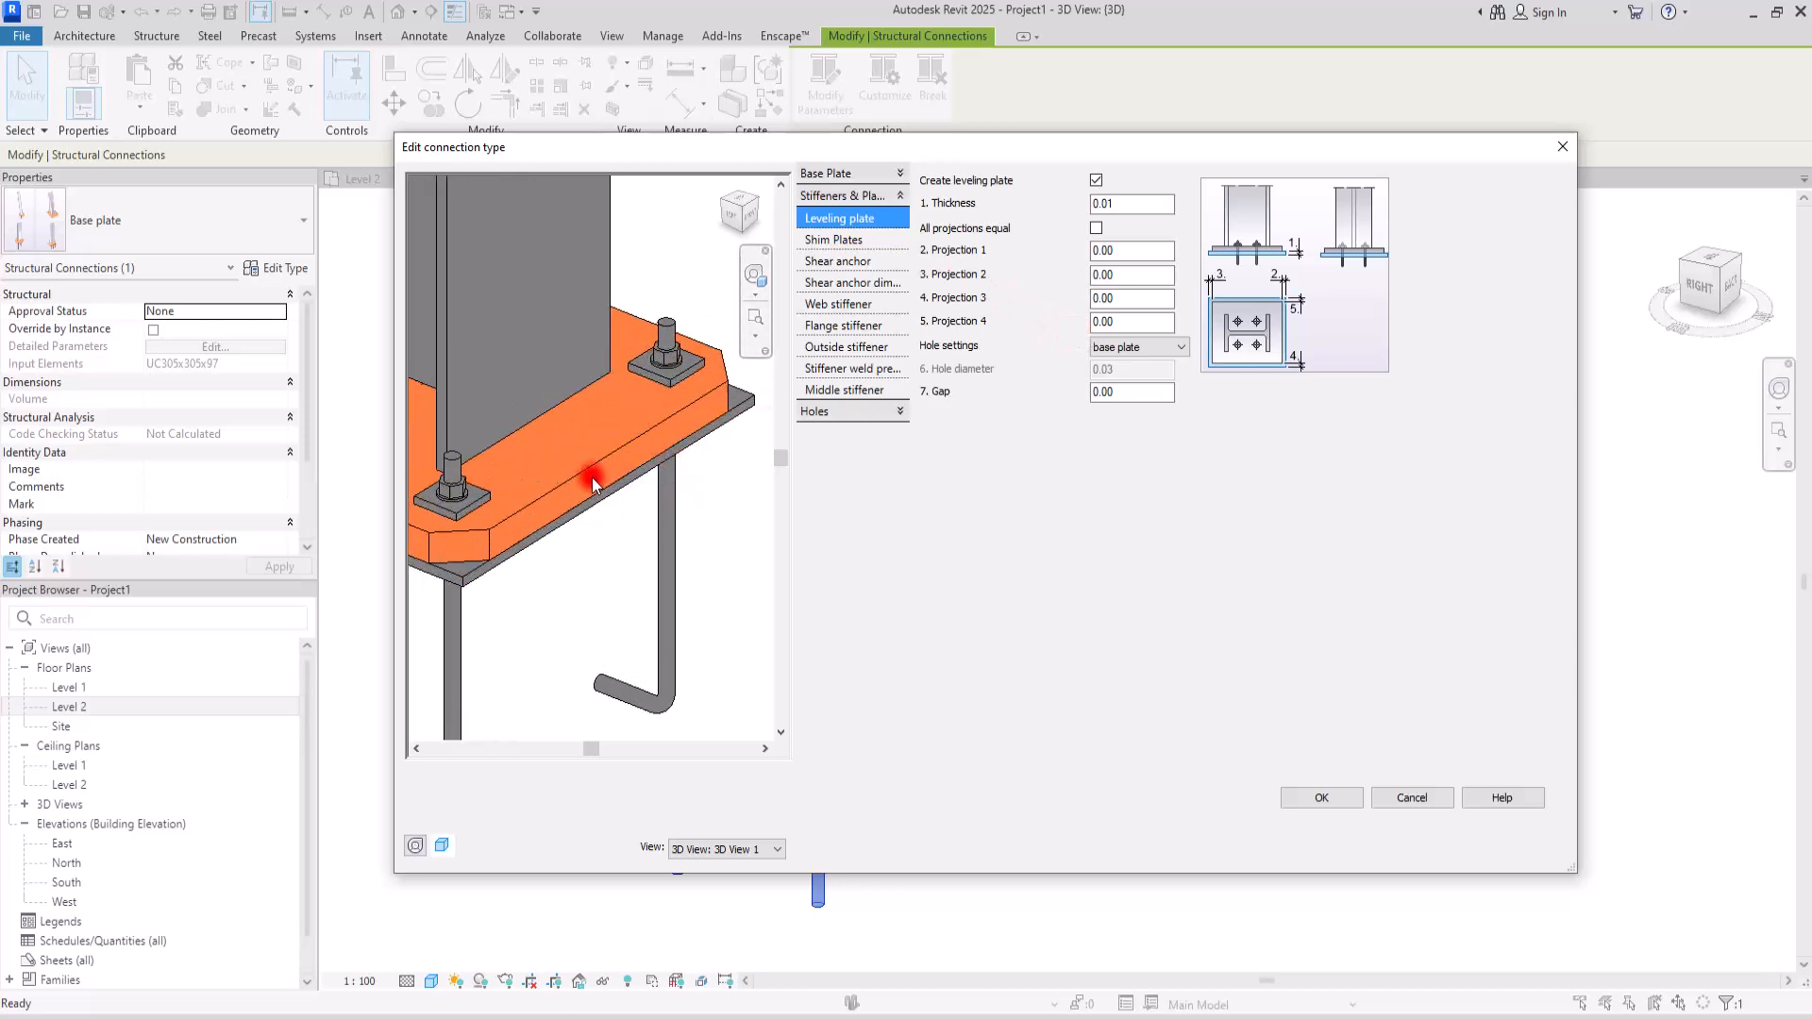
- Make all leveling plate projections equal, set projection 1 to 0.05 and check the plate in 3D
left_click(1097, 229)
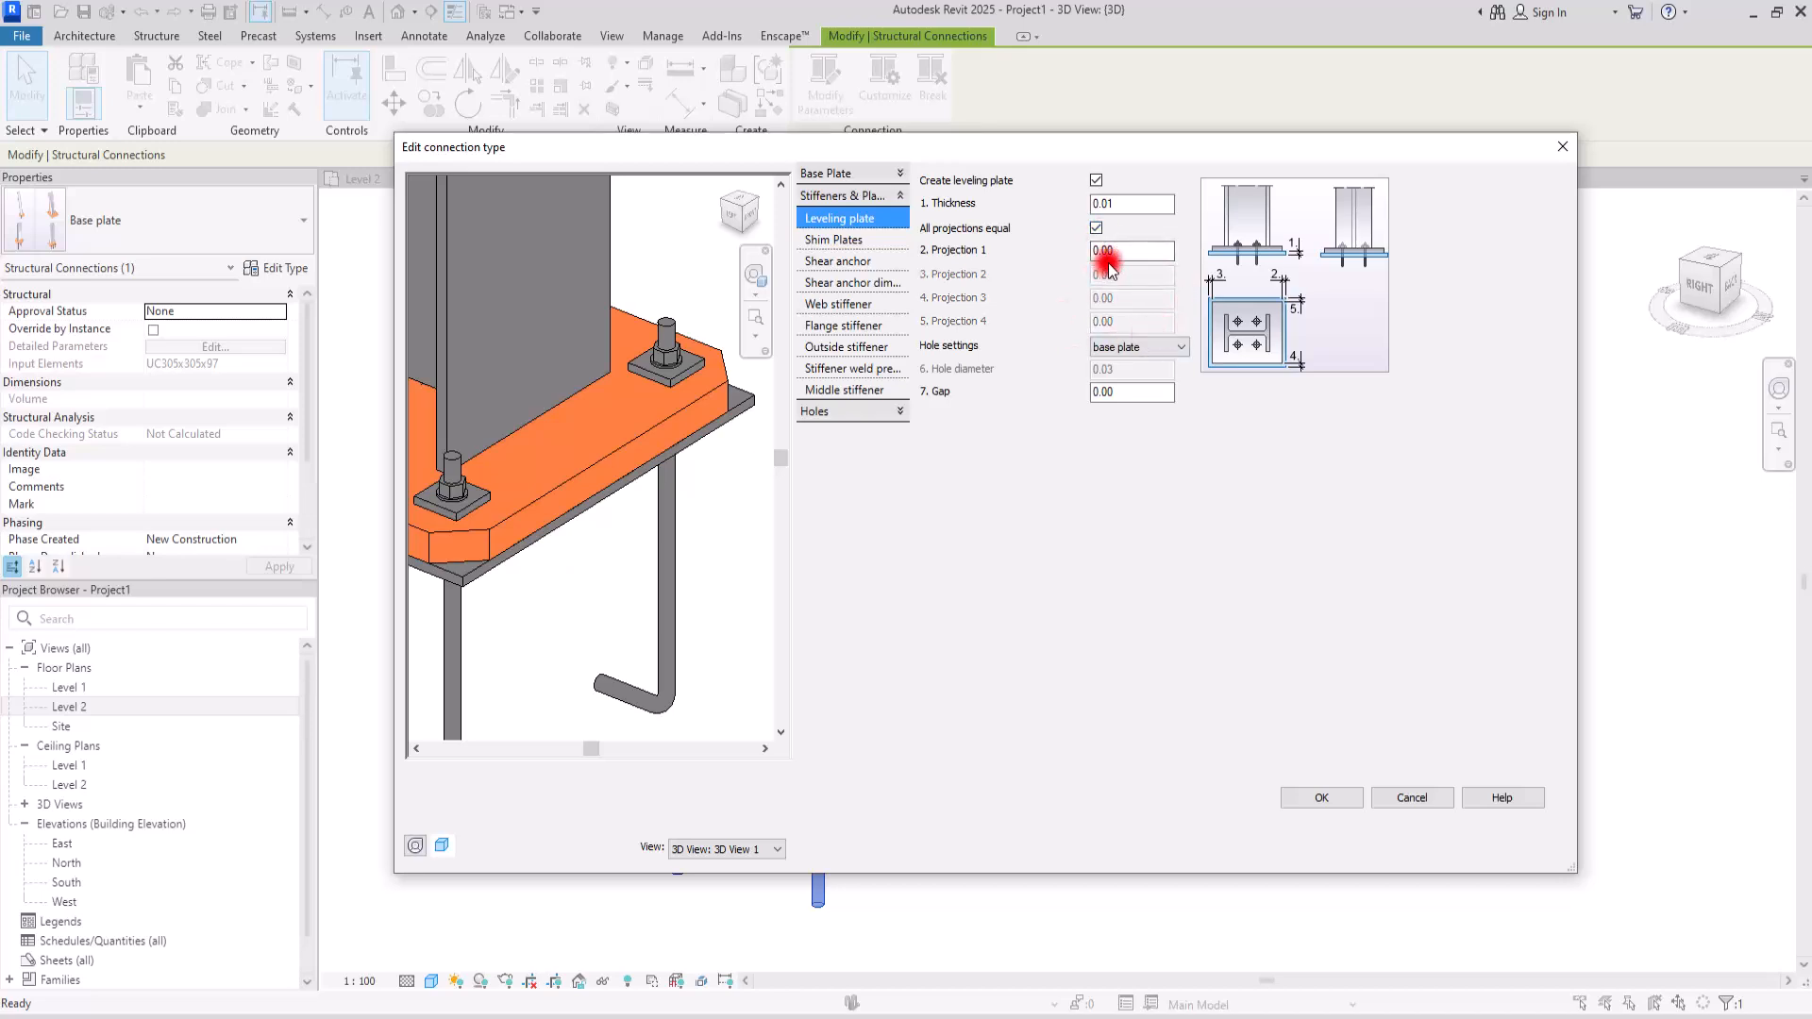
left_click_drag(1107, 251, 1163, 247)
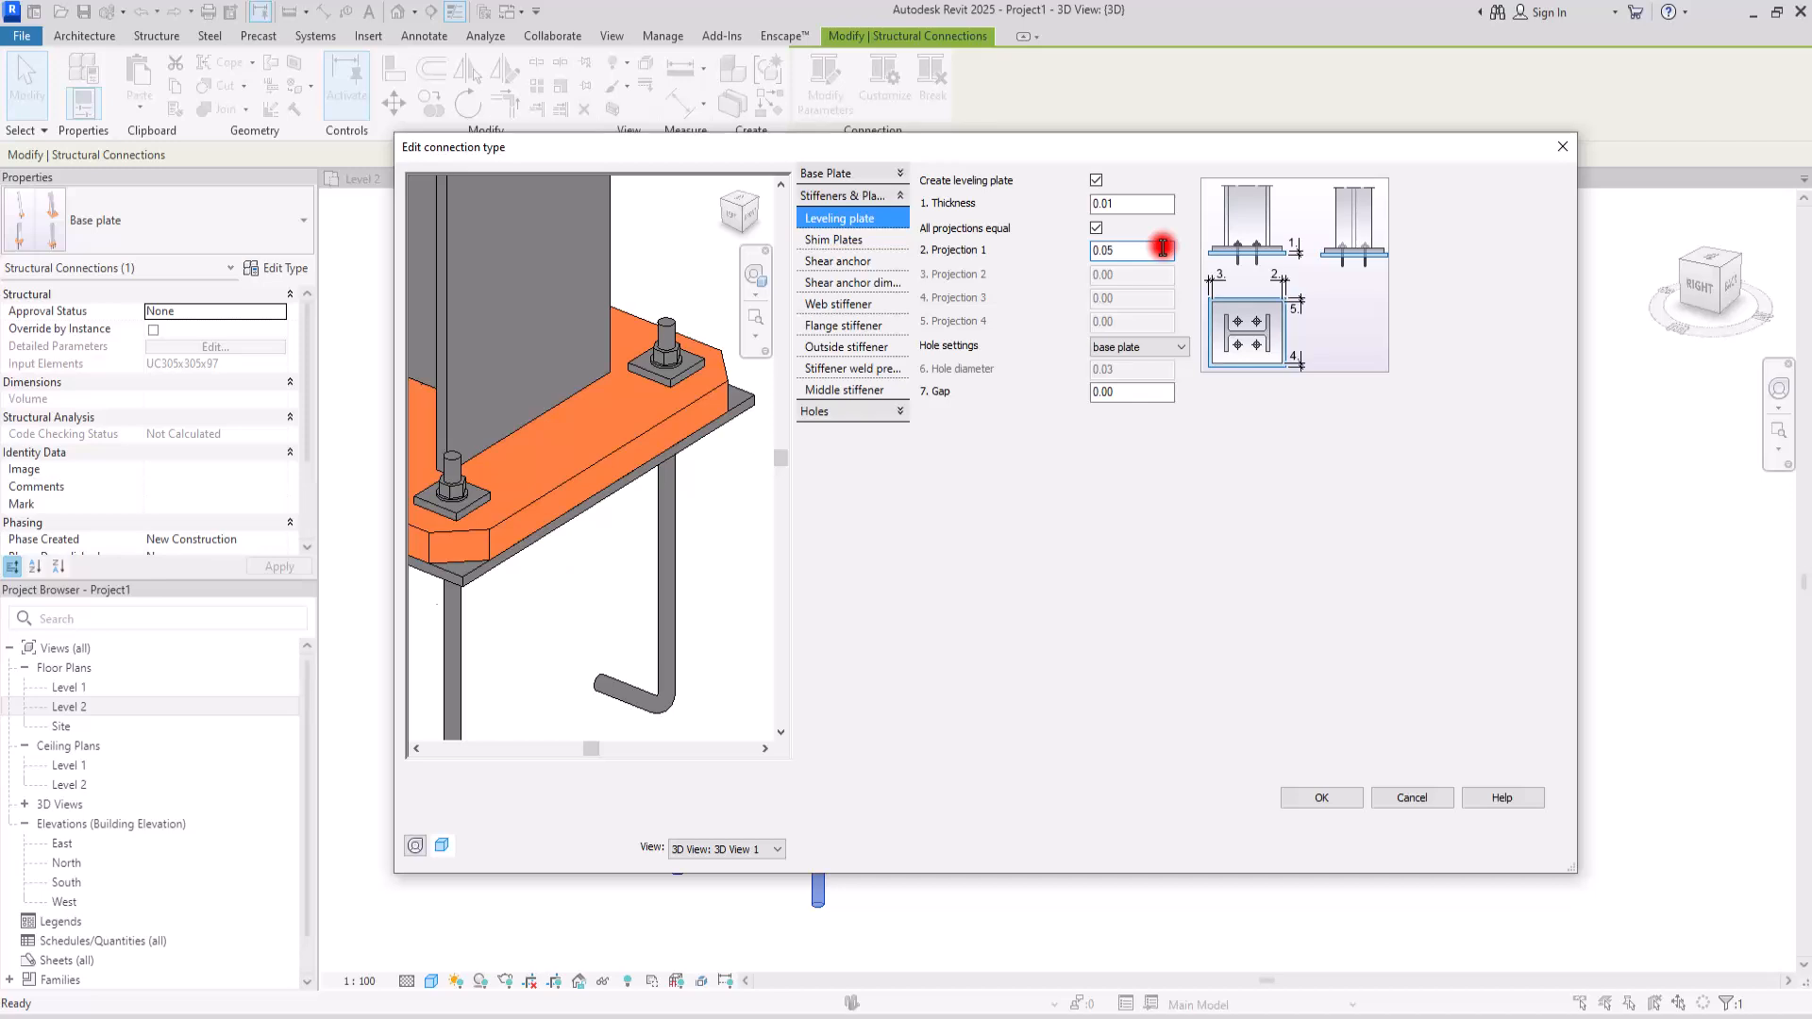
scroll(581, 546, "down", 3)
middle_click_drag(628, 375, 680, 458, "shift")
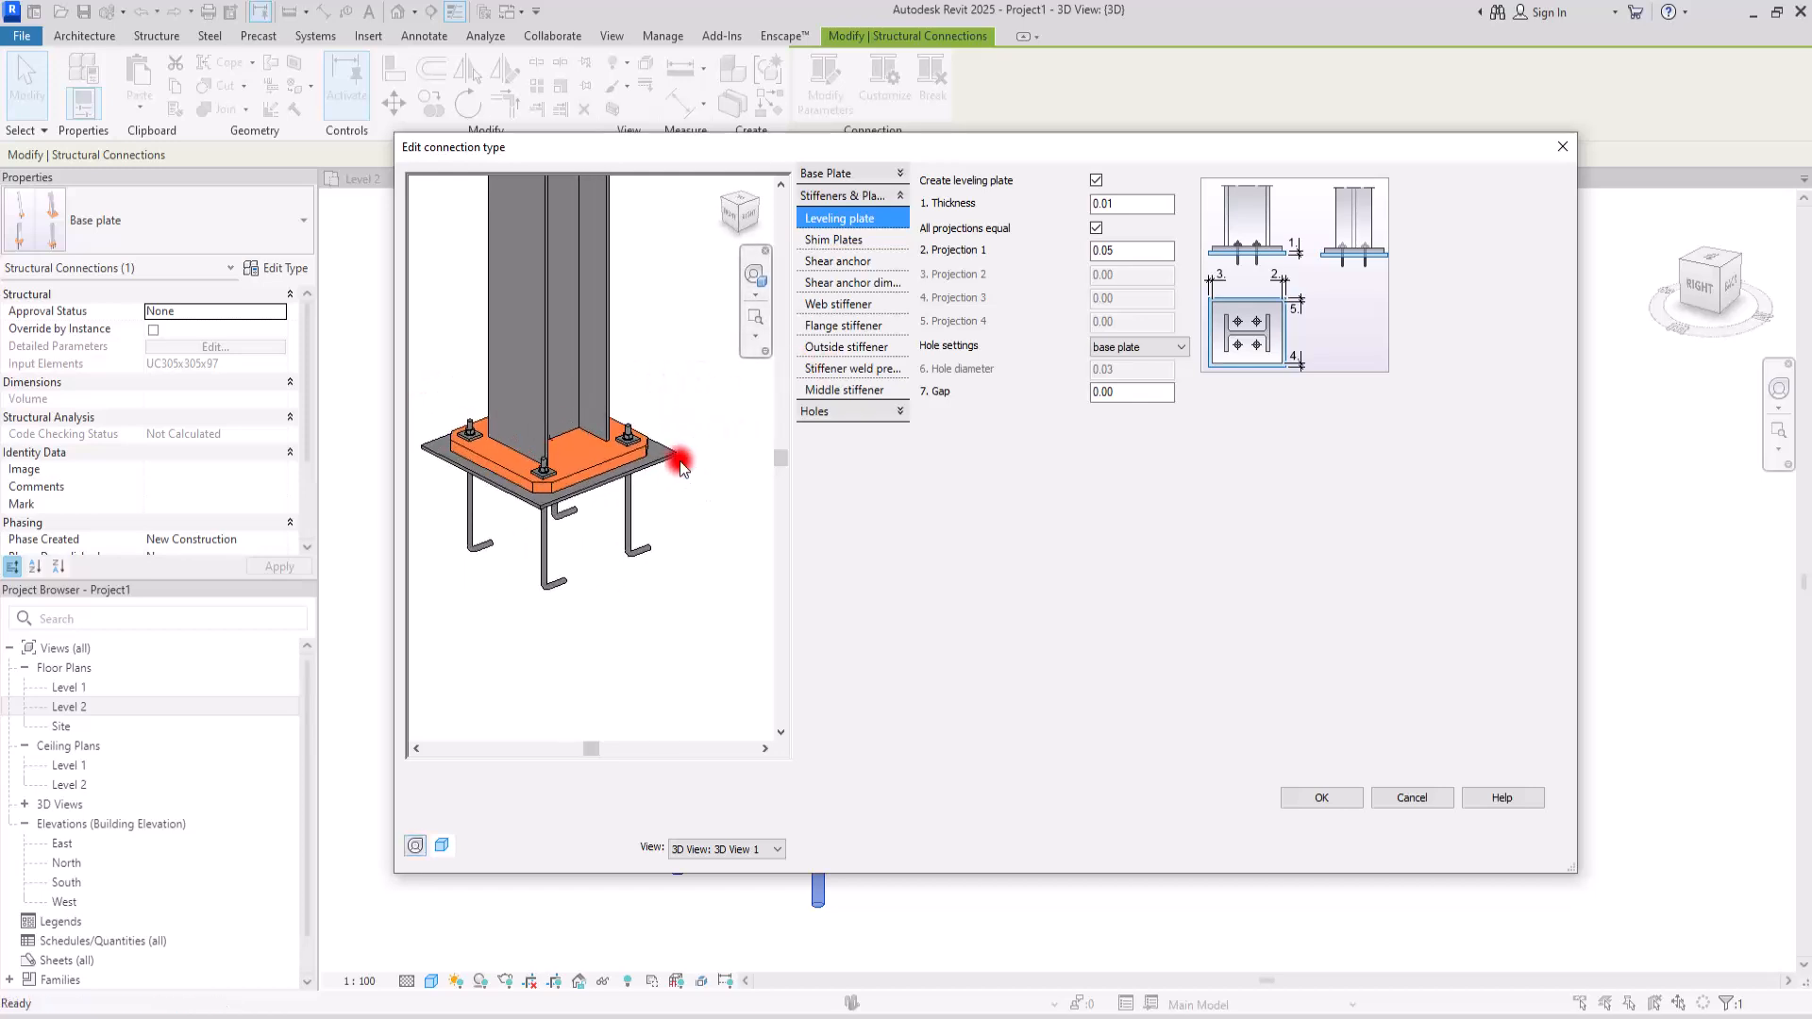
- Try separate projections for the leveling plate, and restore the all projections equal option
left_click(1096, 228)
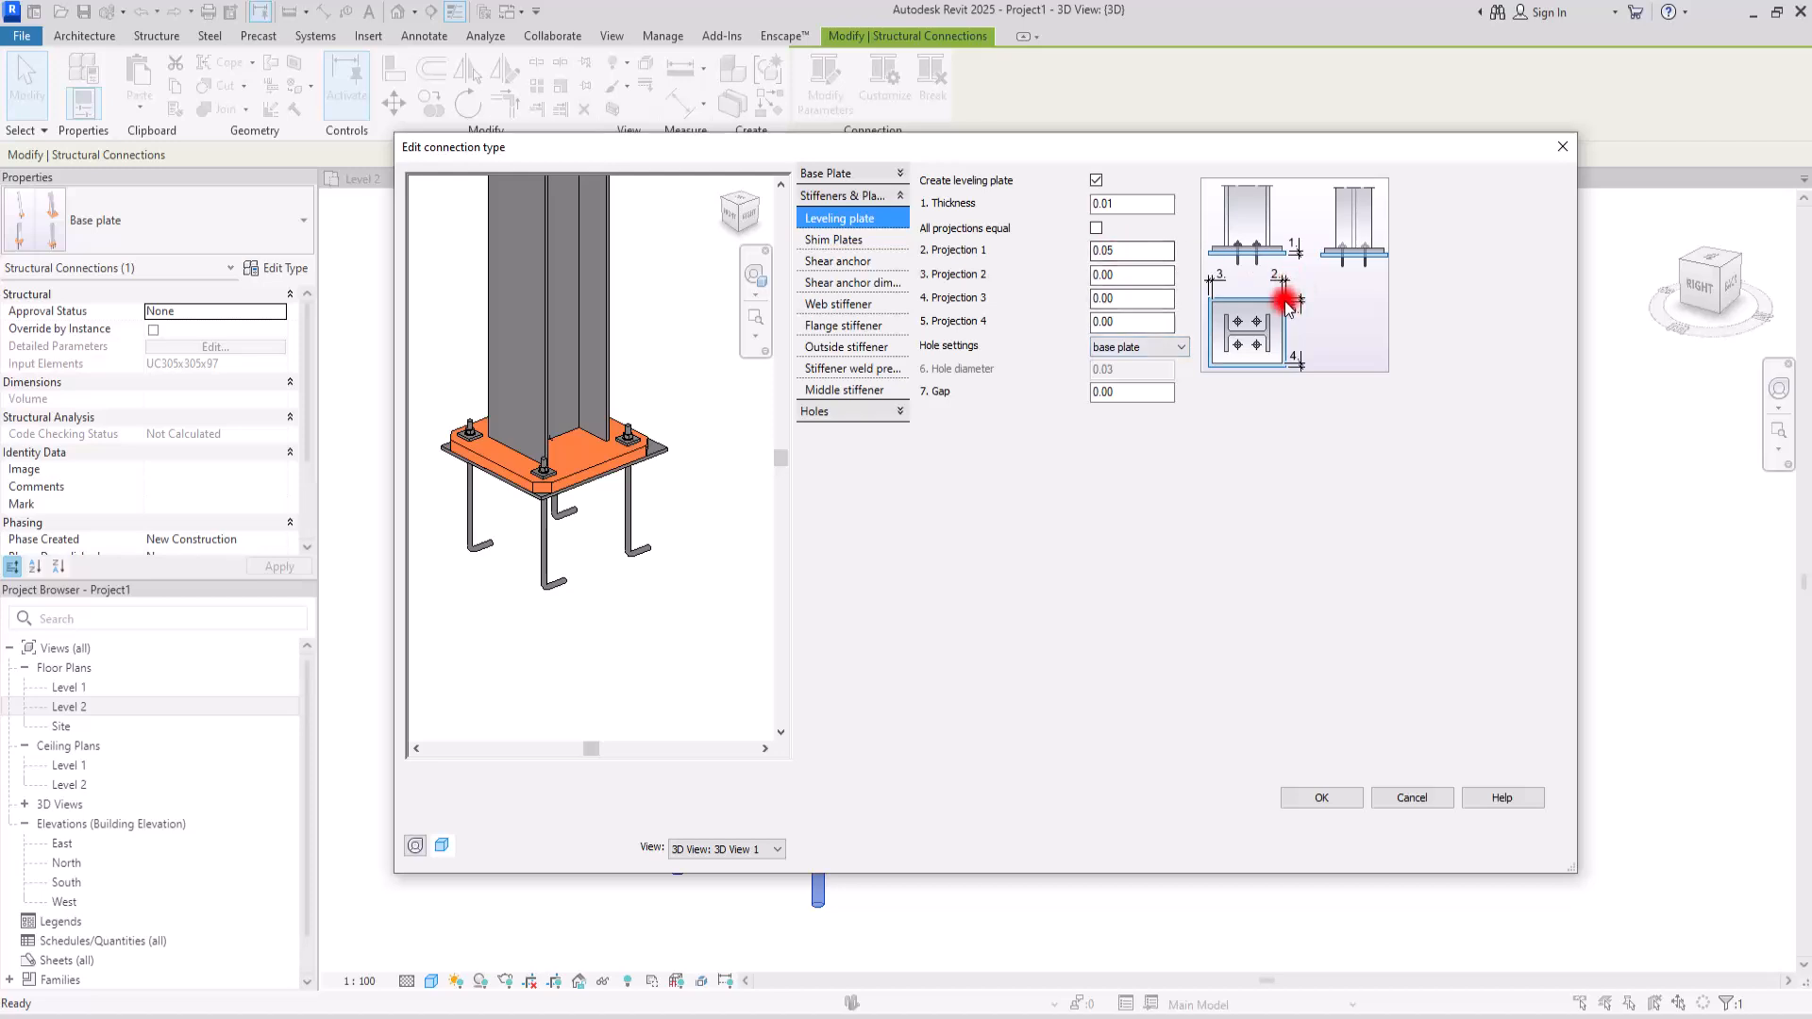
left_click(1097, 228)
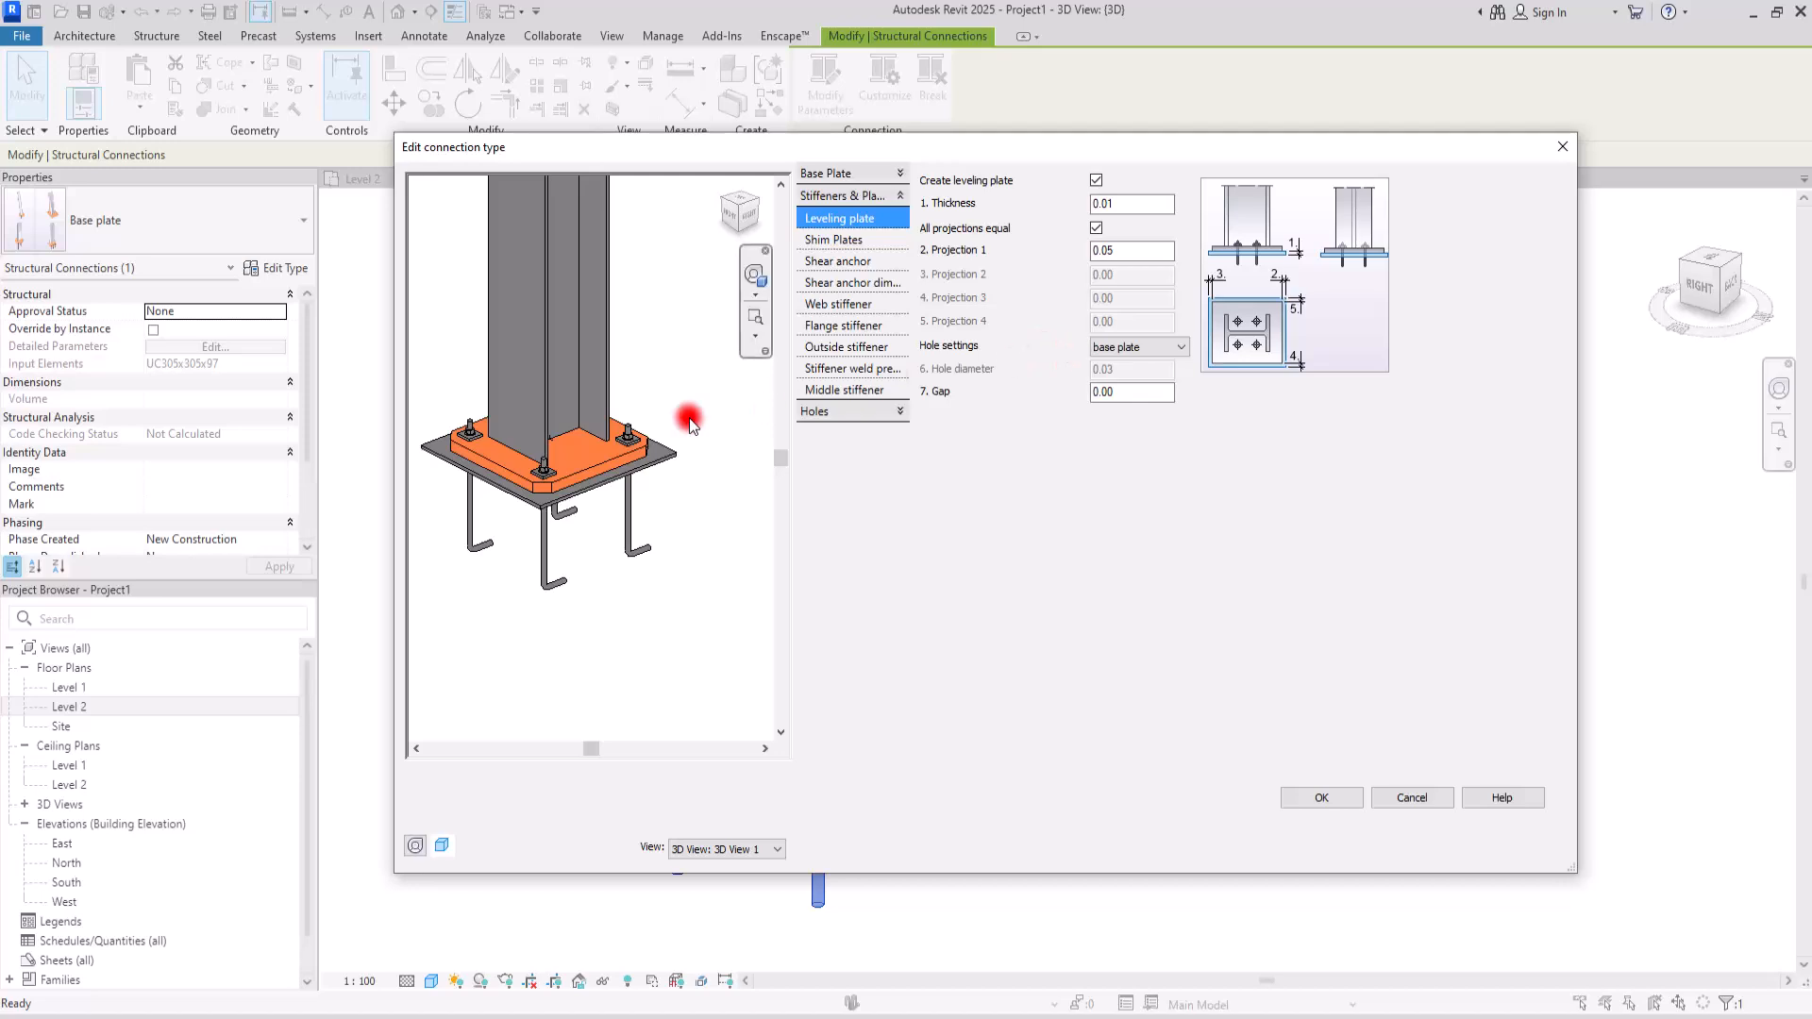
- Try variable leveling plate holes with a diameter of 0.05, inspect them from below, and restore the base plate hole setting
middle_click_drag(579, 595, 618, 470, "shift")
scroll(540, 336, "up", 5)
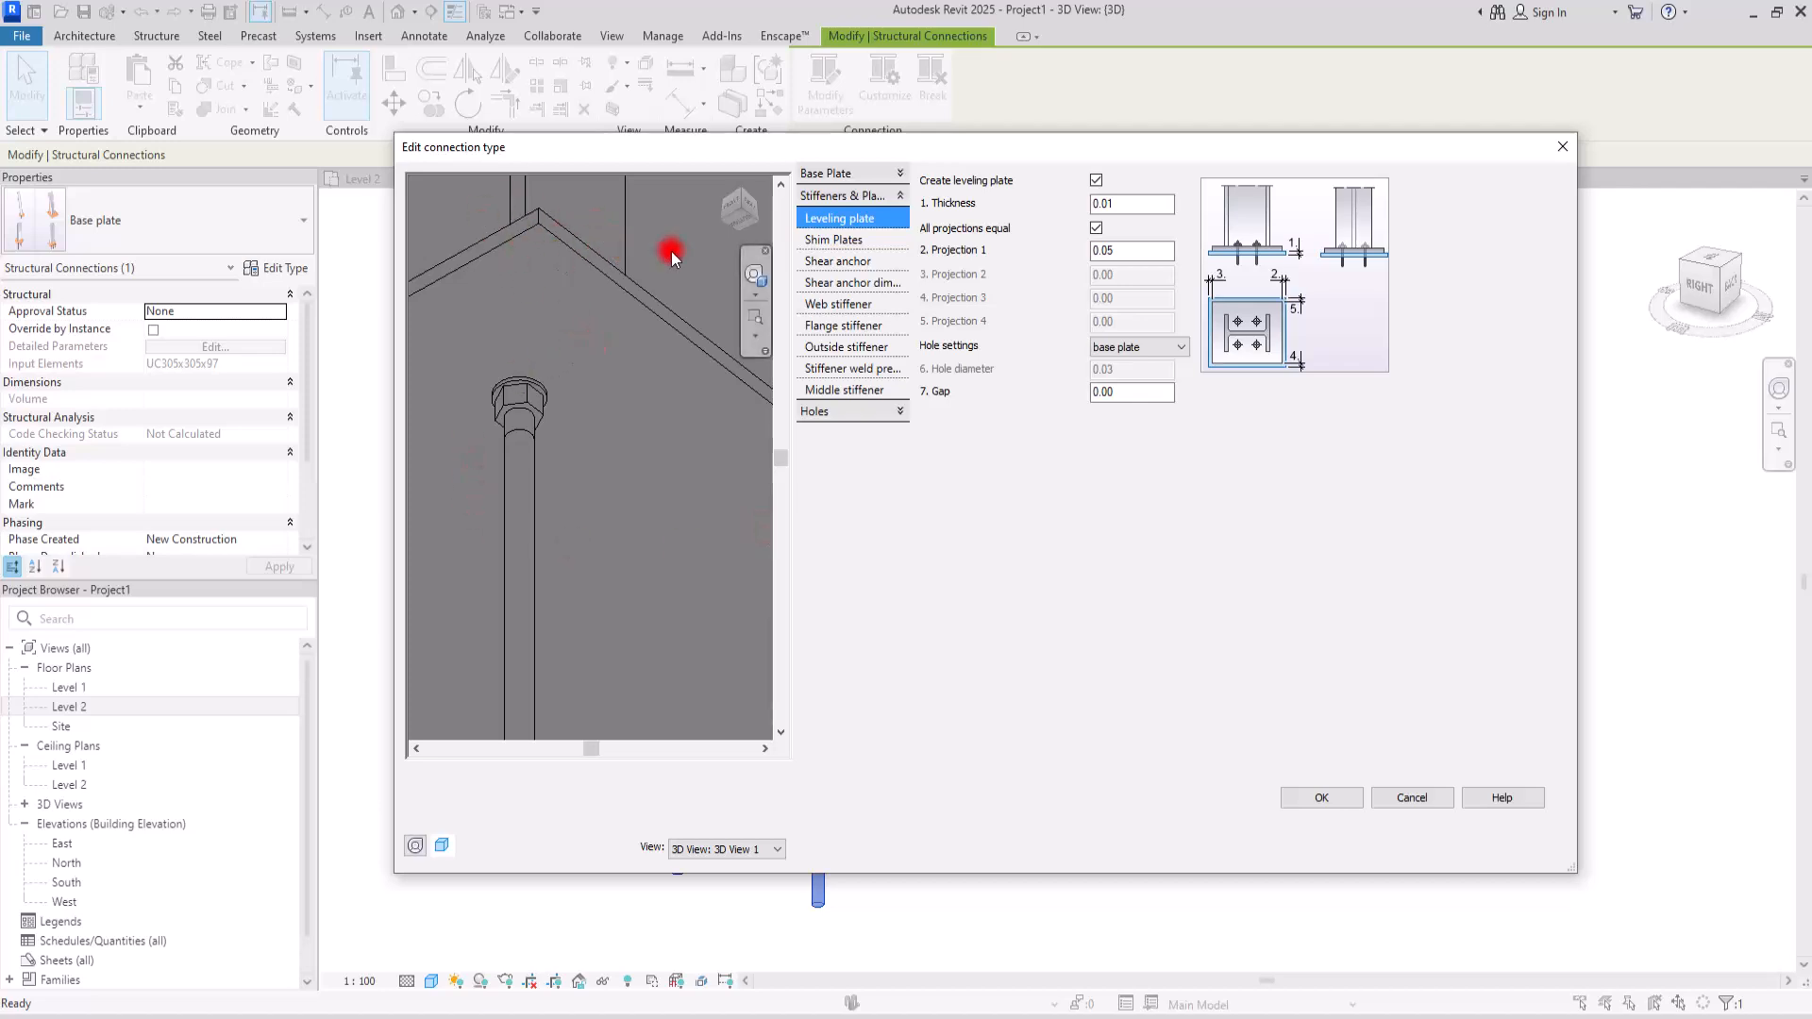
left_click(1107, 347)
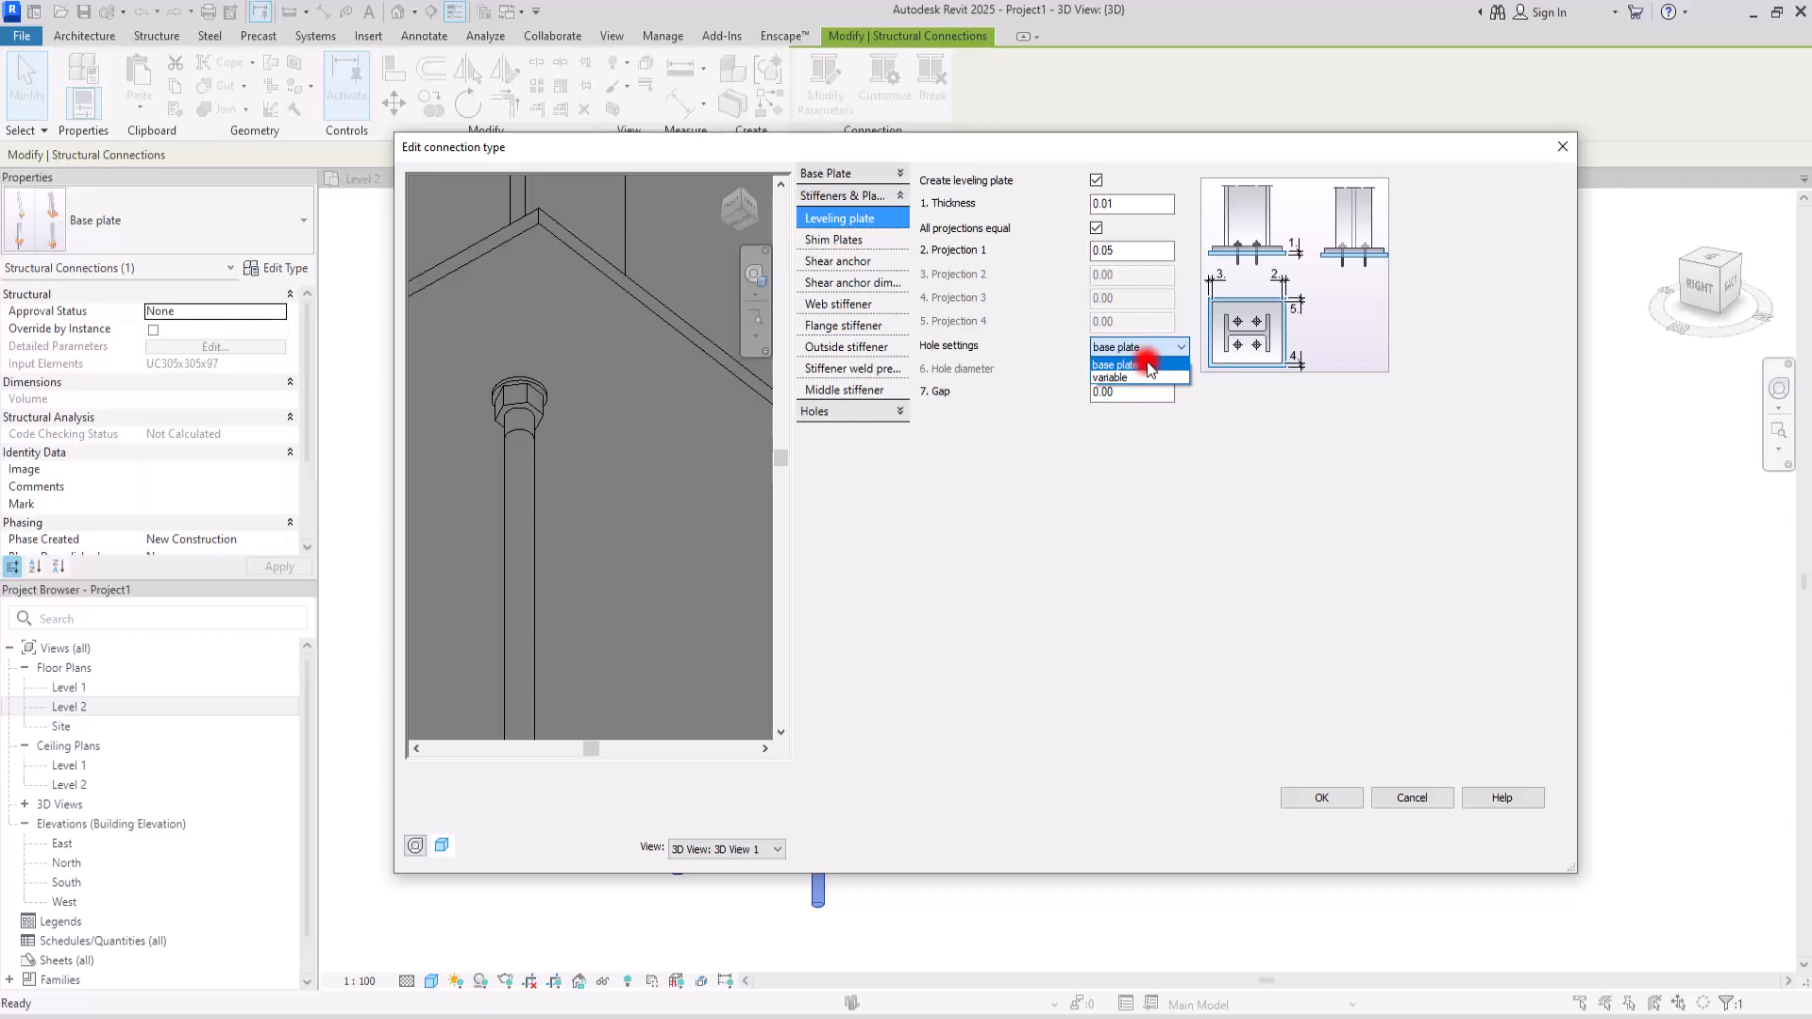
left_click(1140, 377)
left_click_drag(1107, 372, 1161, 357)
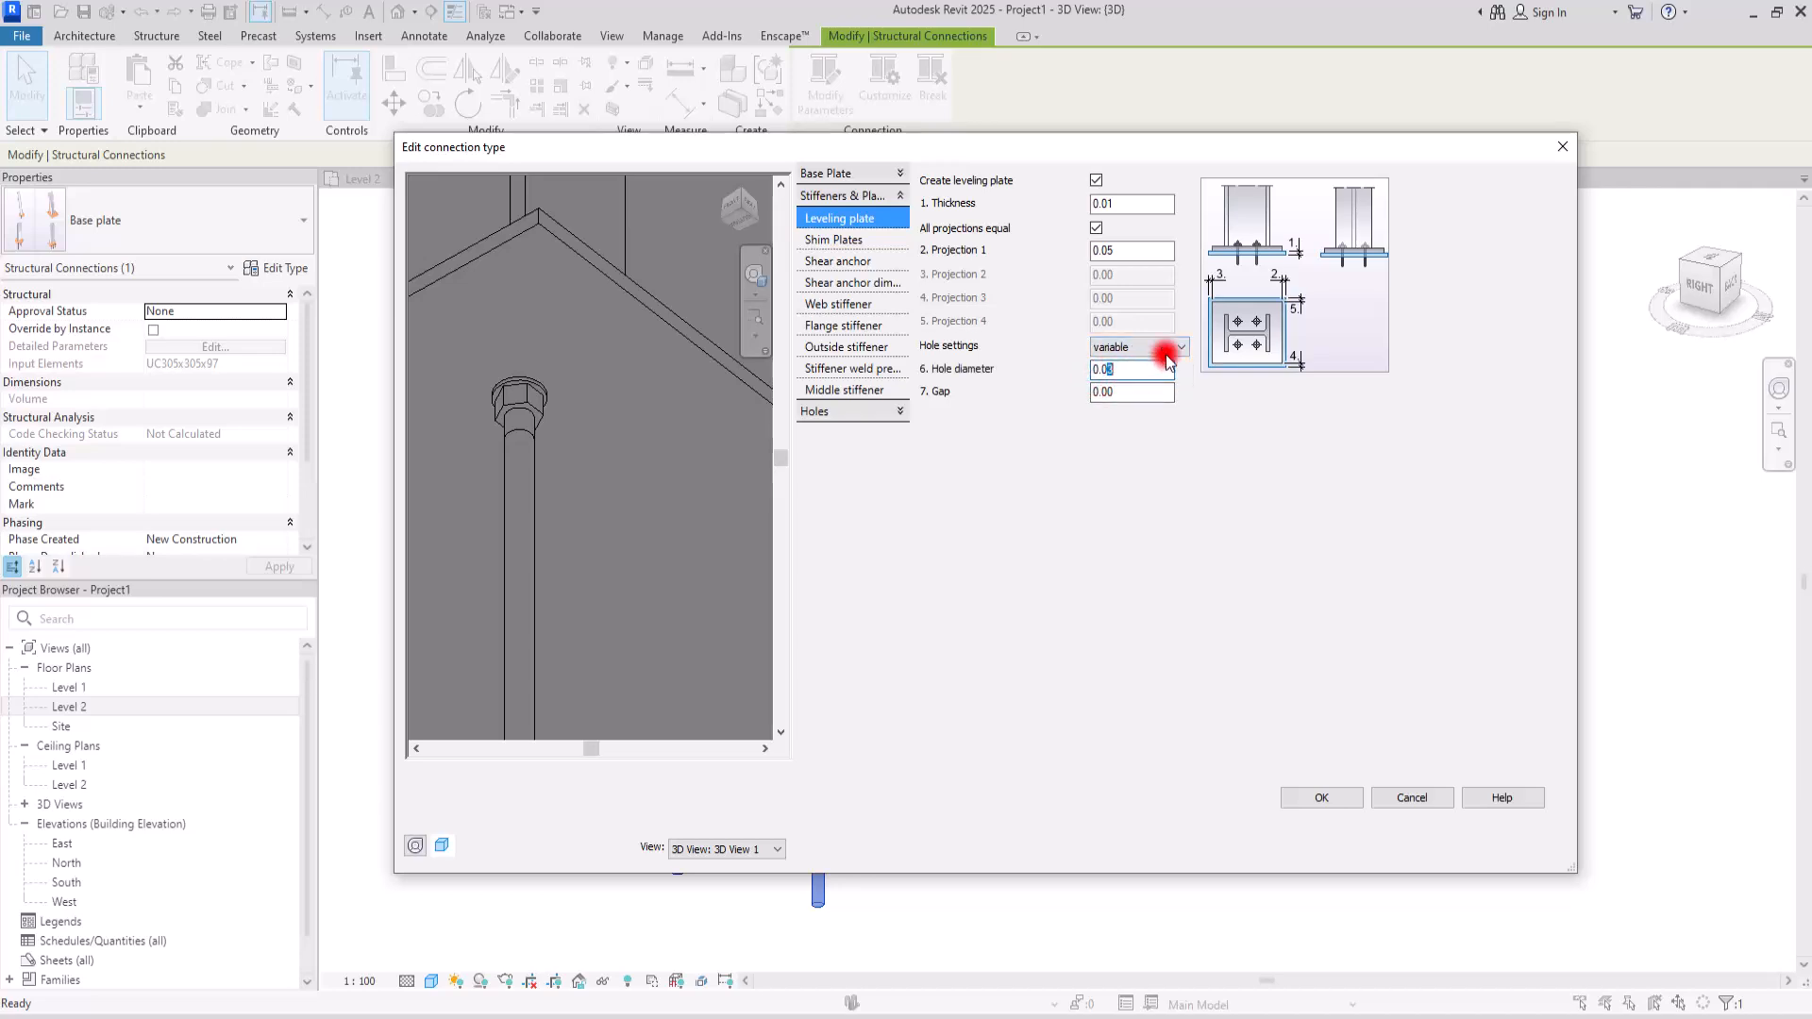
scroll(506, 392, "up", 5)
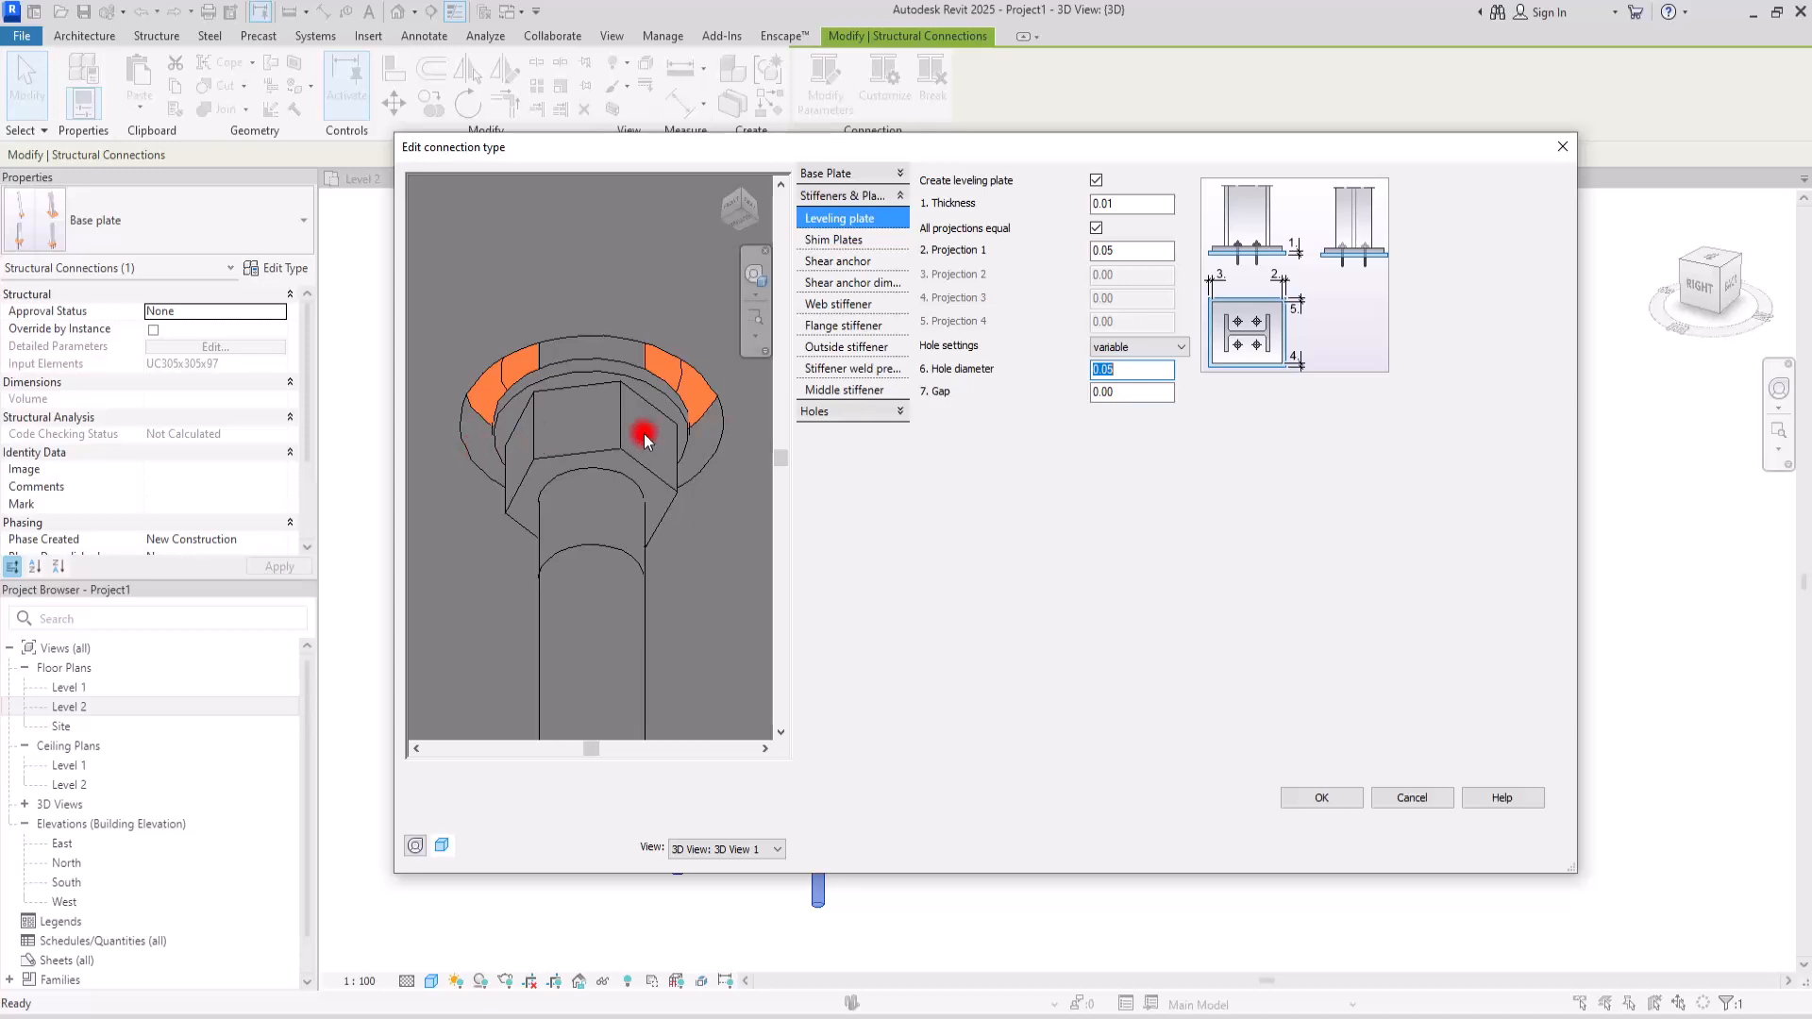
left_click(1140, 348)
left_click(1123, 364)
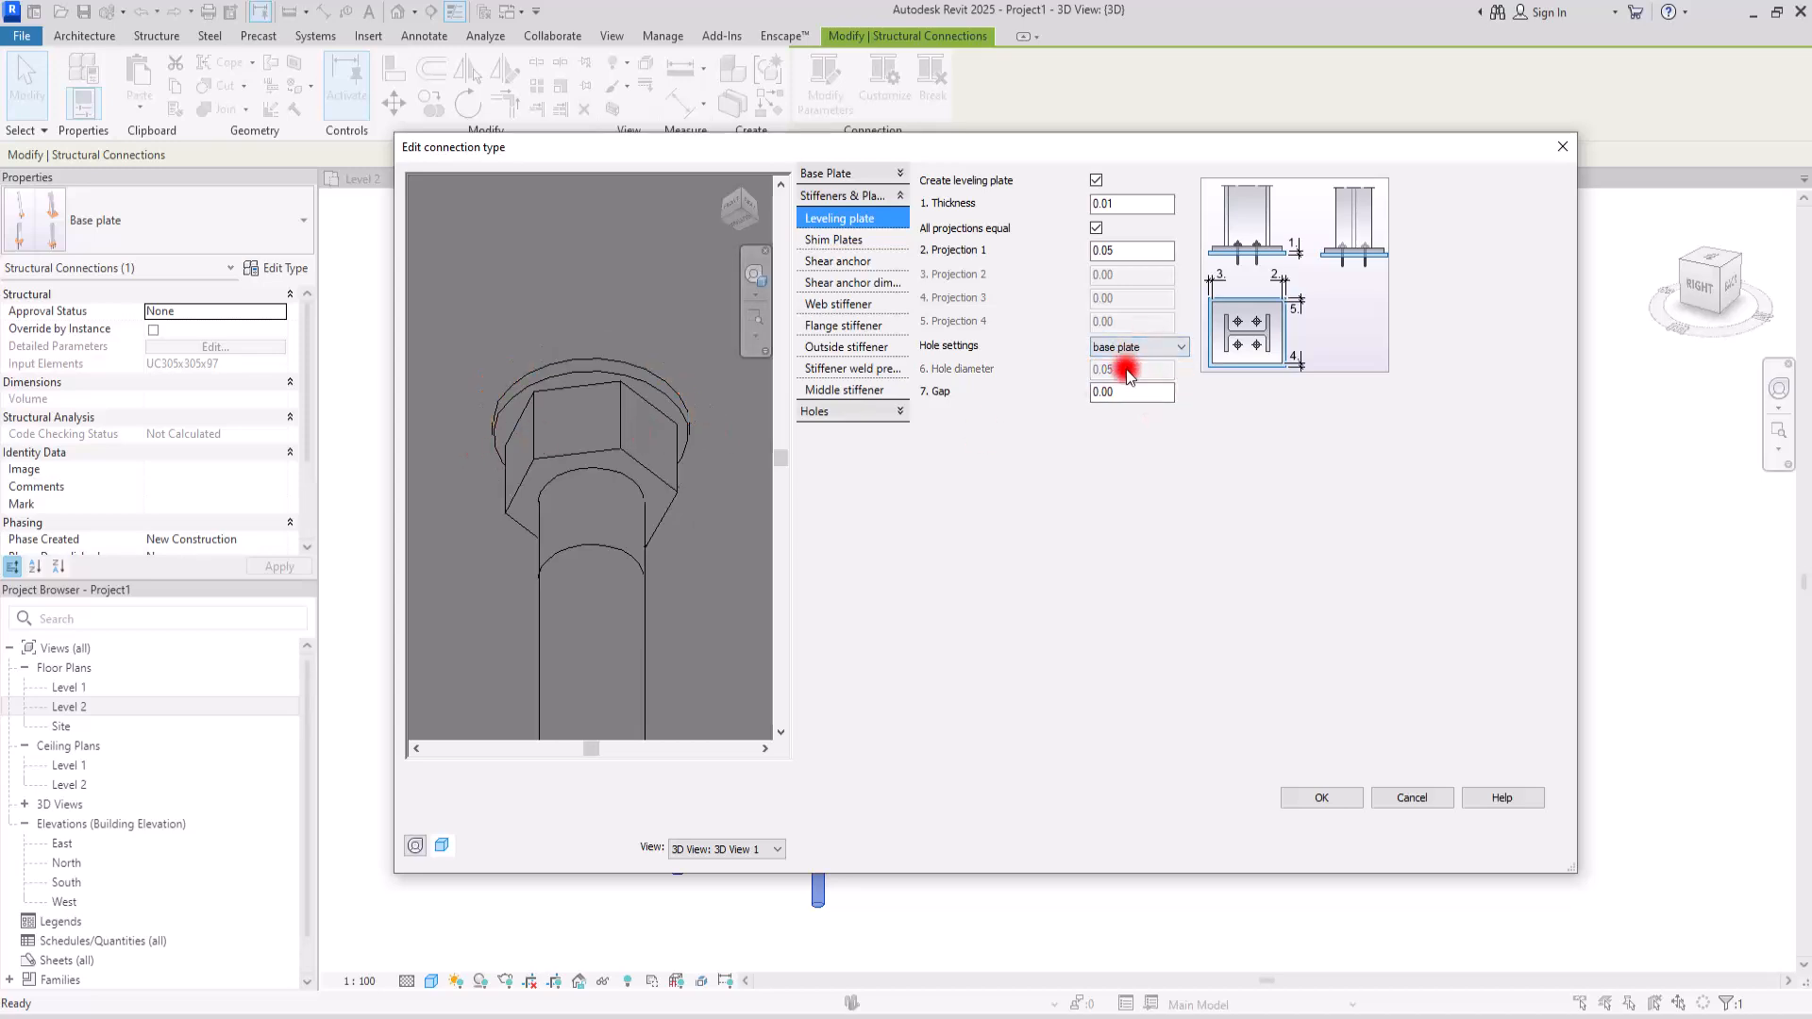
- Set the leveling plate gap to 0.50 and inspect the plate in the front view
scroll(721, 384, "down", 3)
left_click(734, 208)
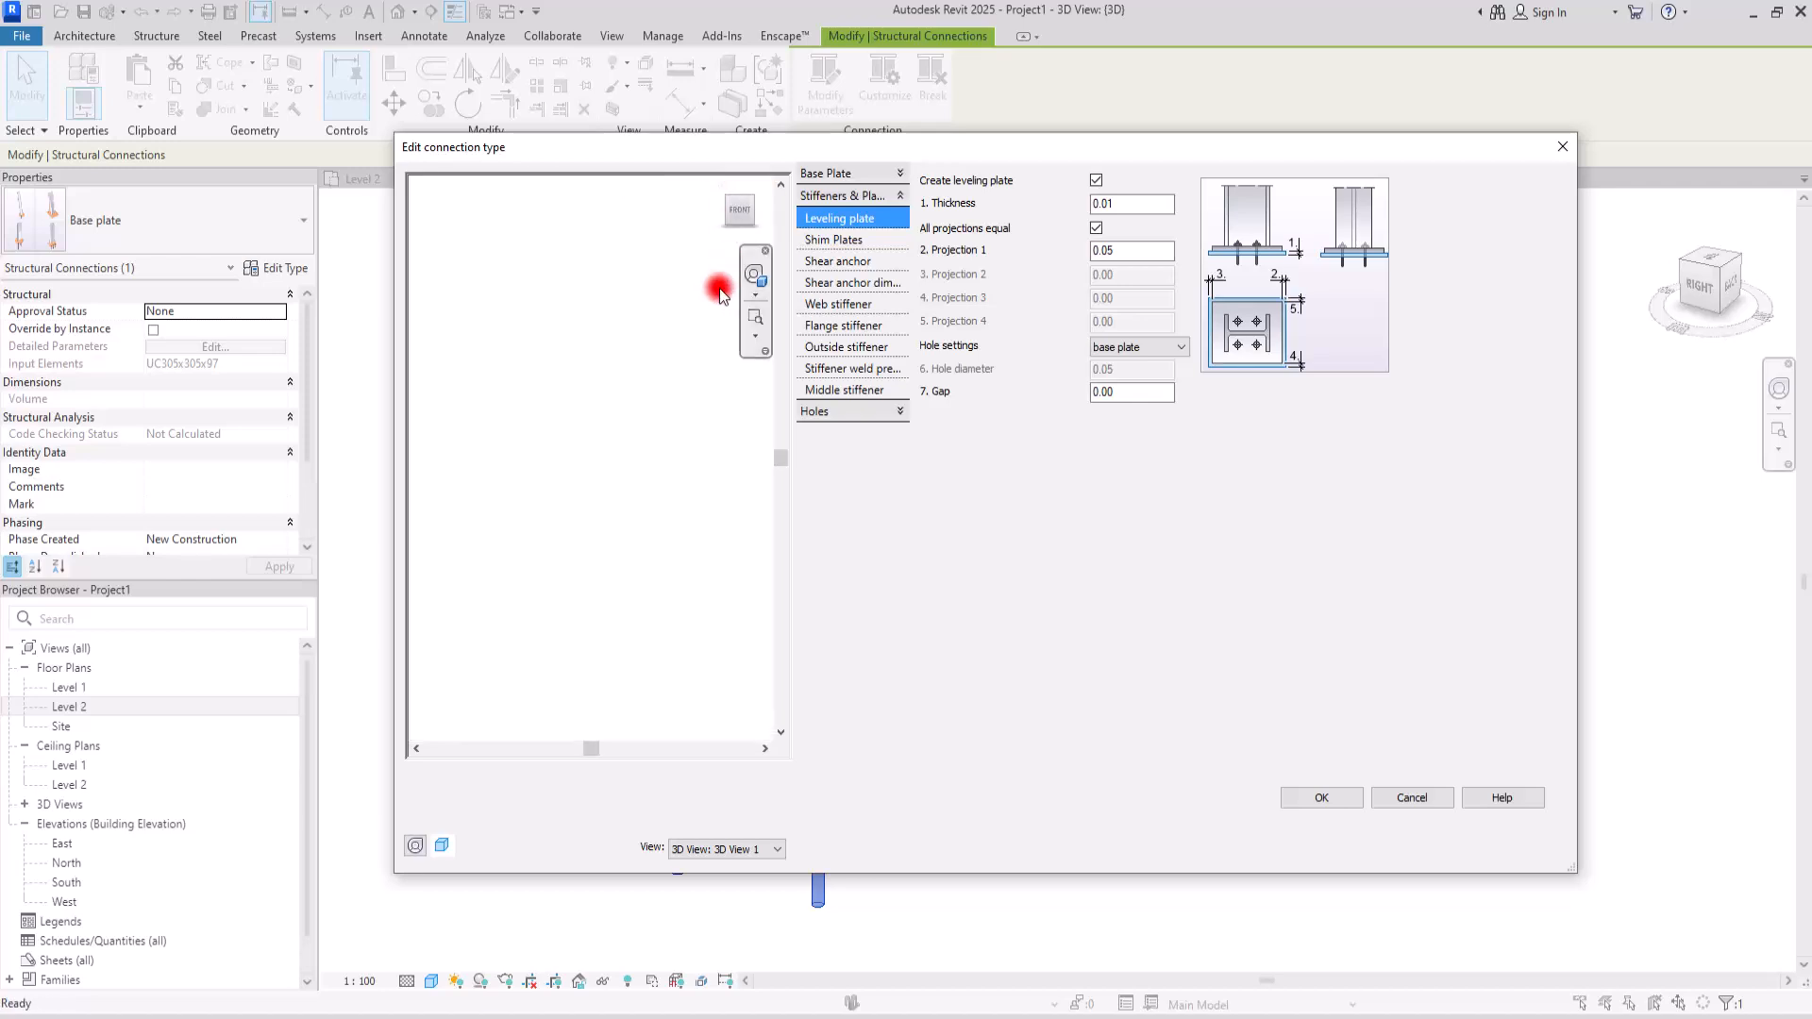
scroll(614, 529, "up", 4)
scroll(650, 548, "up", 4)
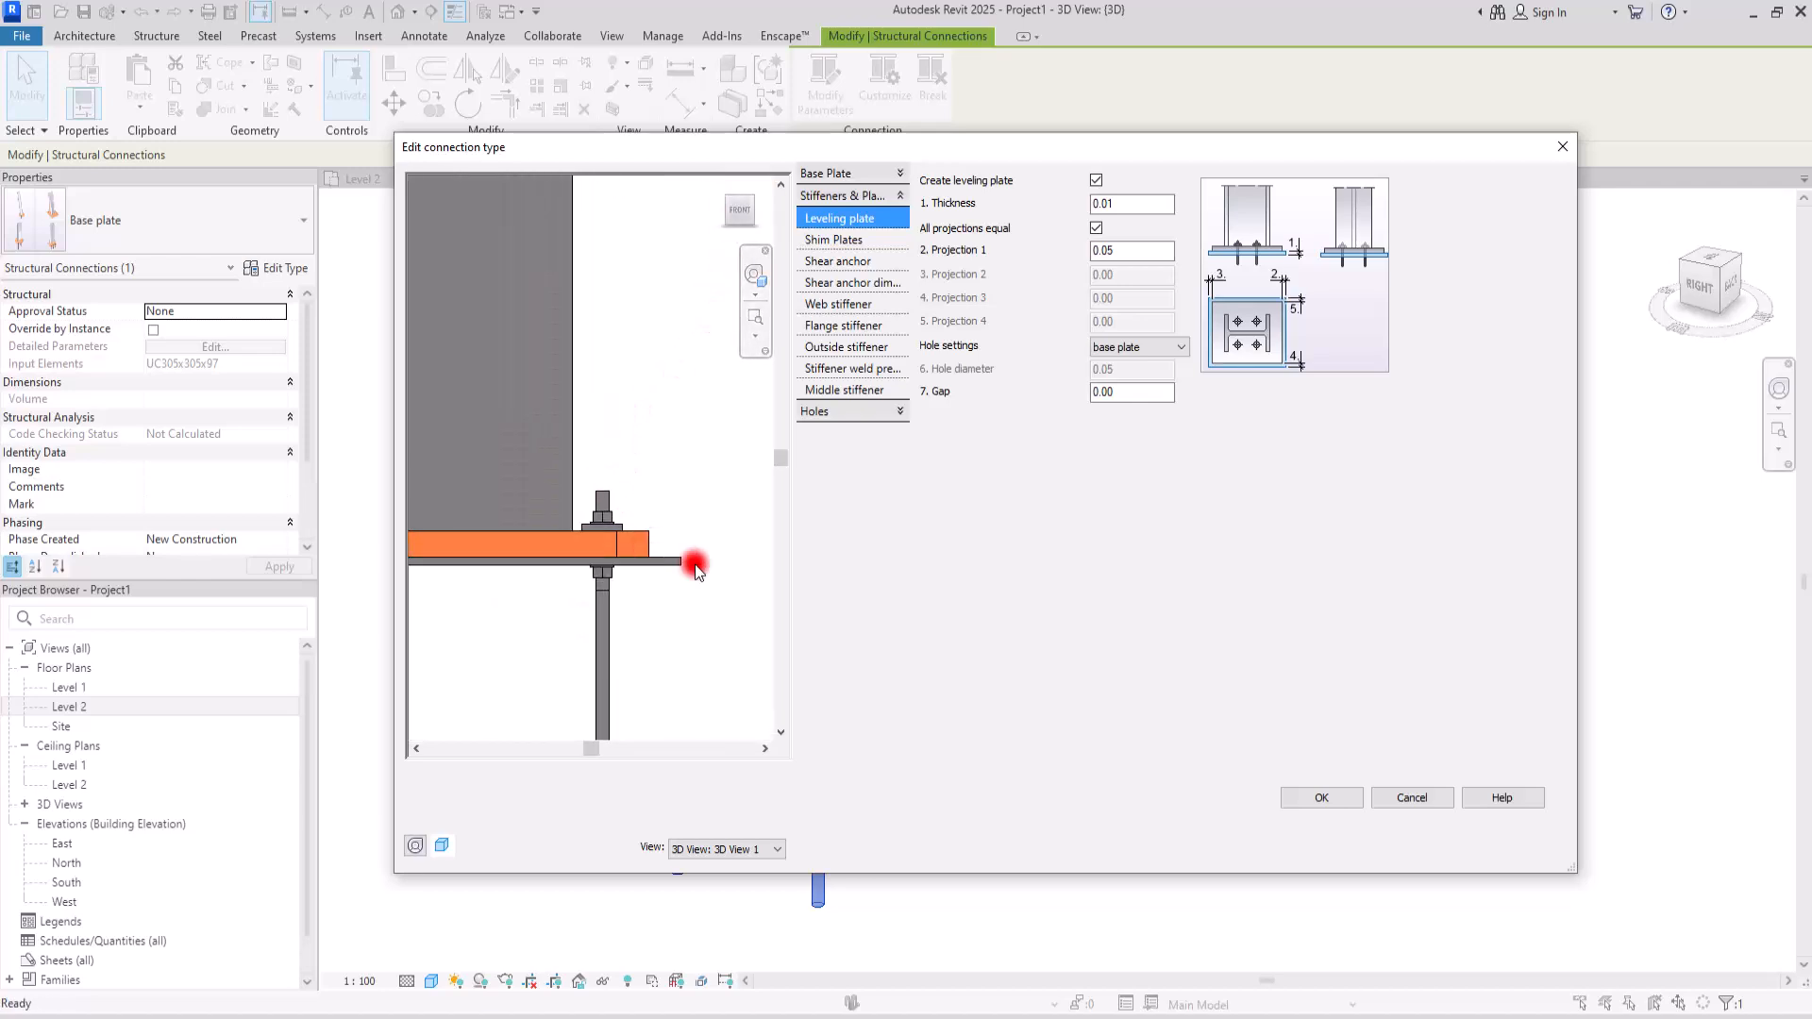
left_click(1147, 392)
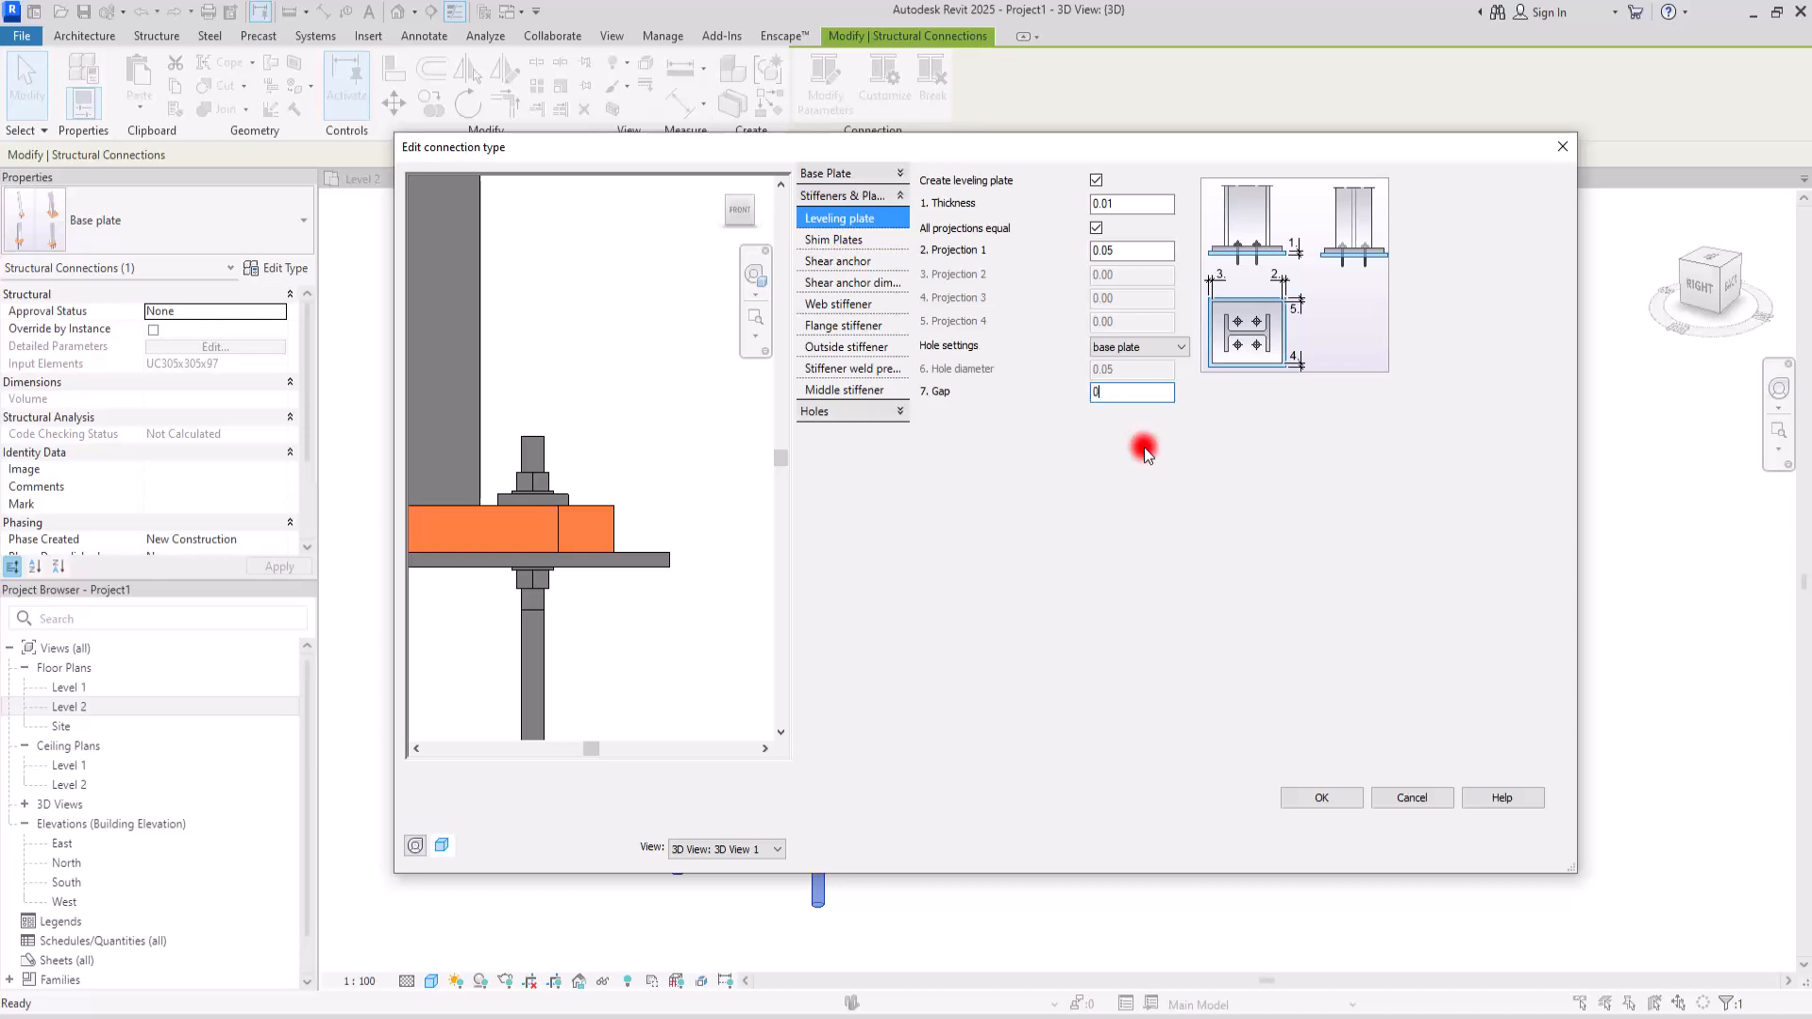
key("Return")
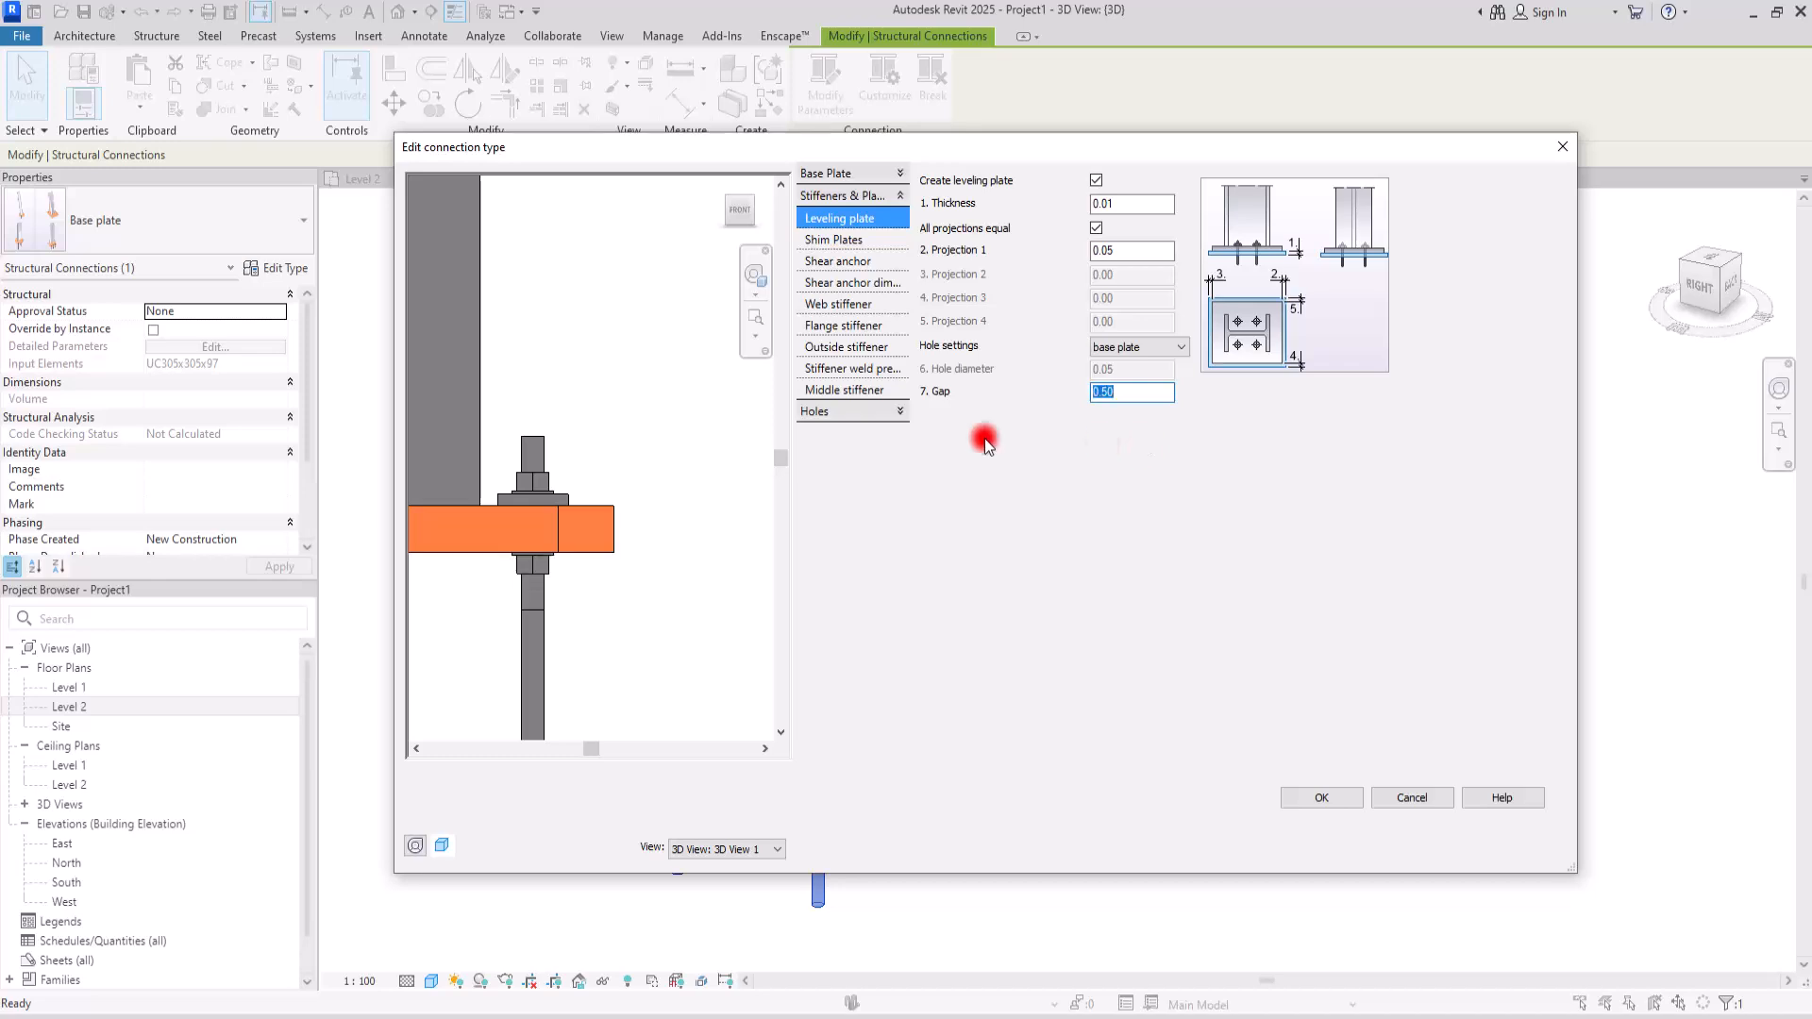
scroll(569, 413, "down", 4)
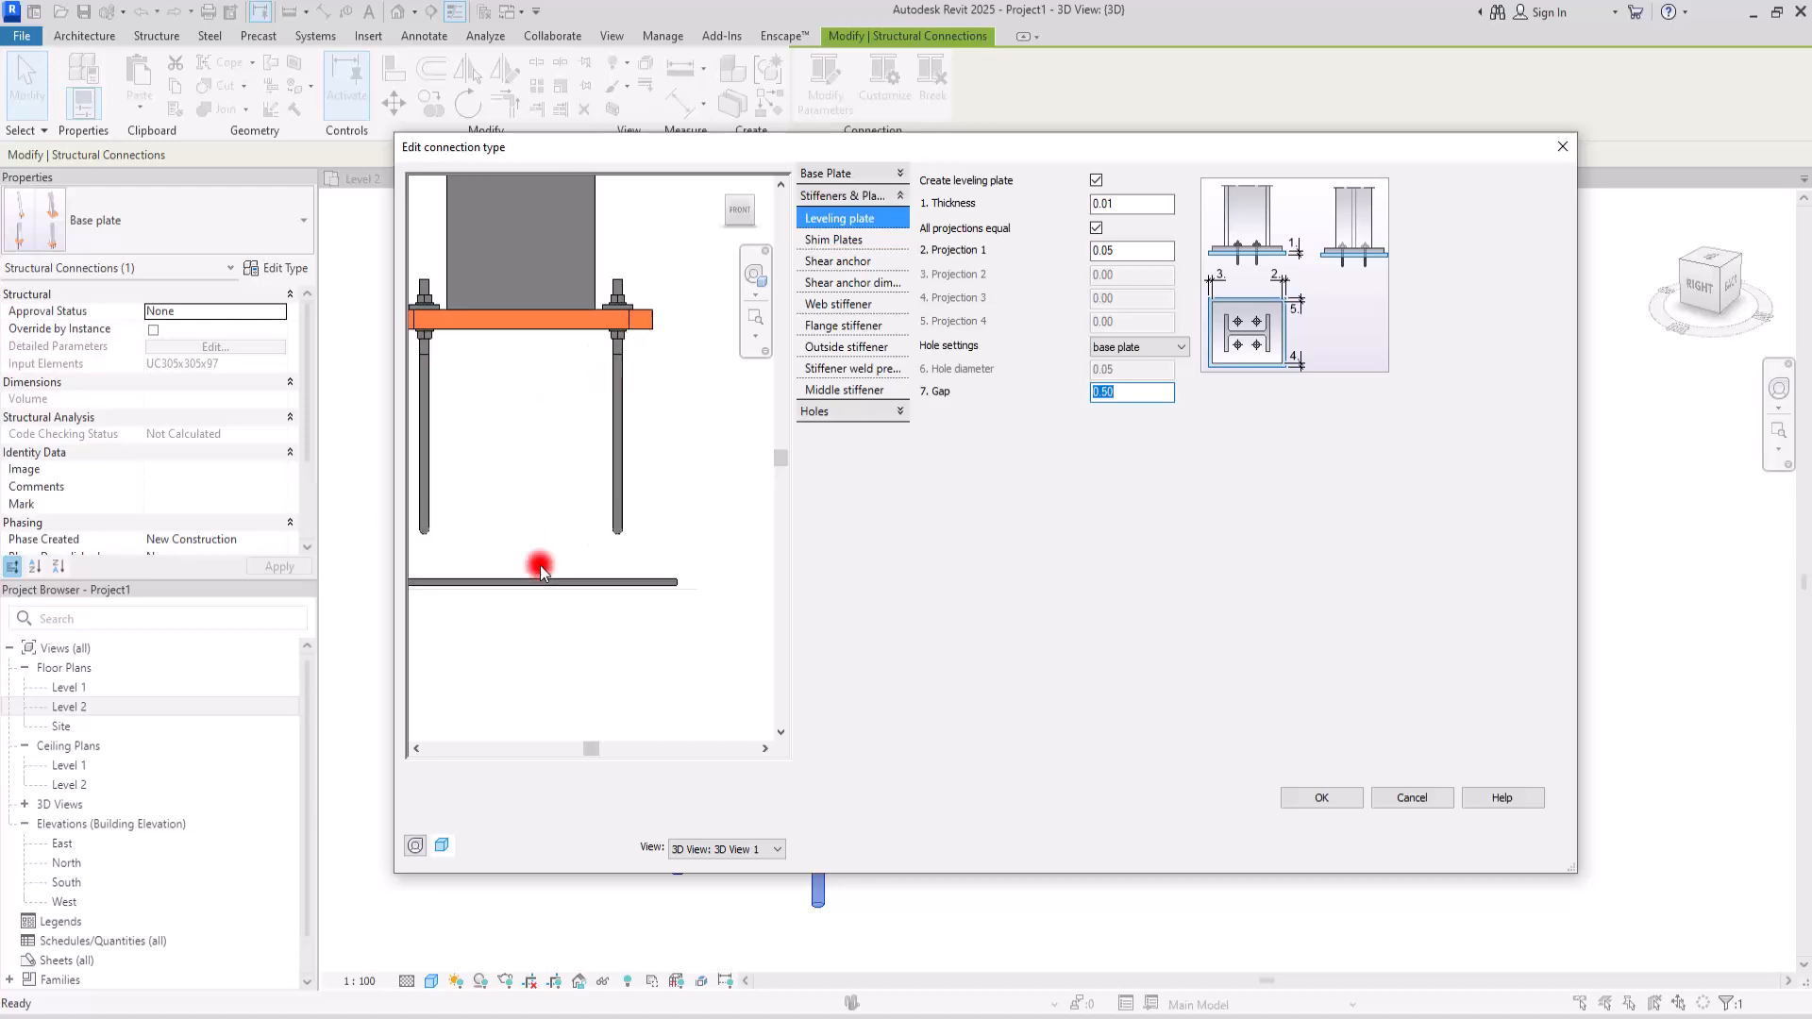
- Set the leveling plate gap to 0.05 and inspect the spacing beneath the base plate
type("0.05")
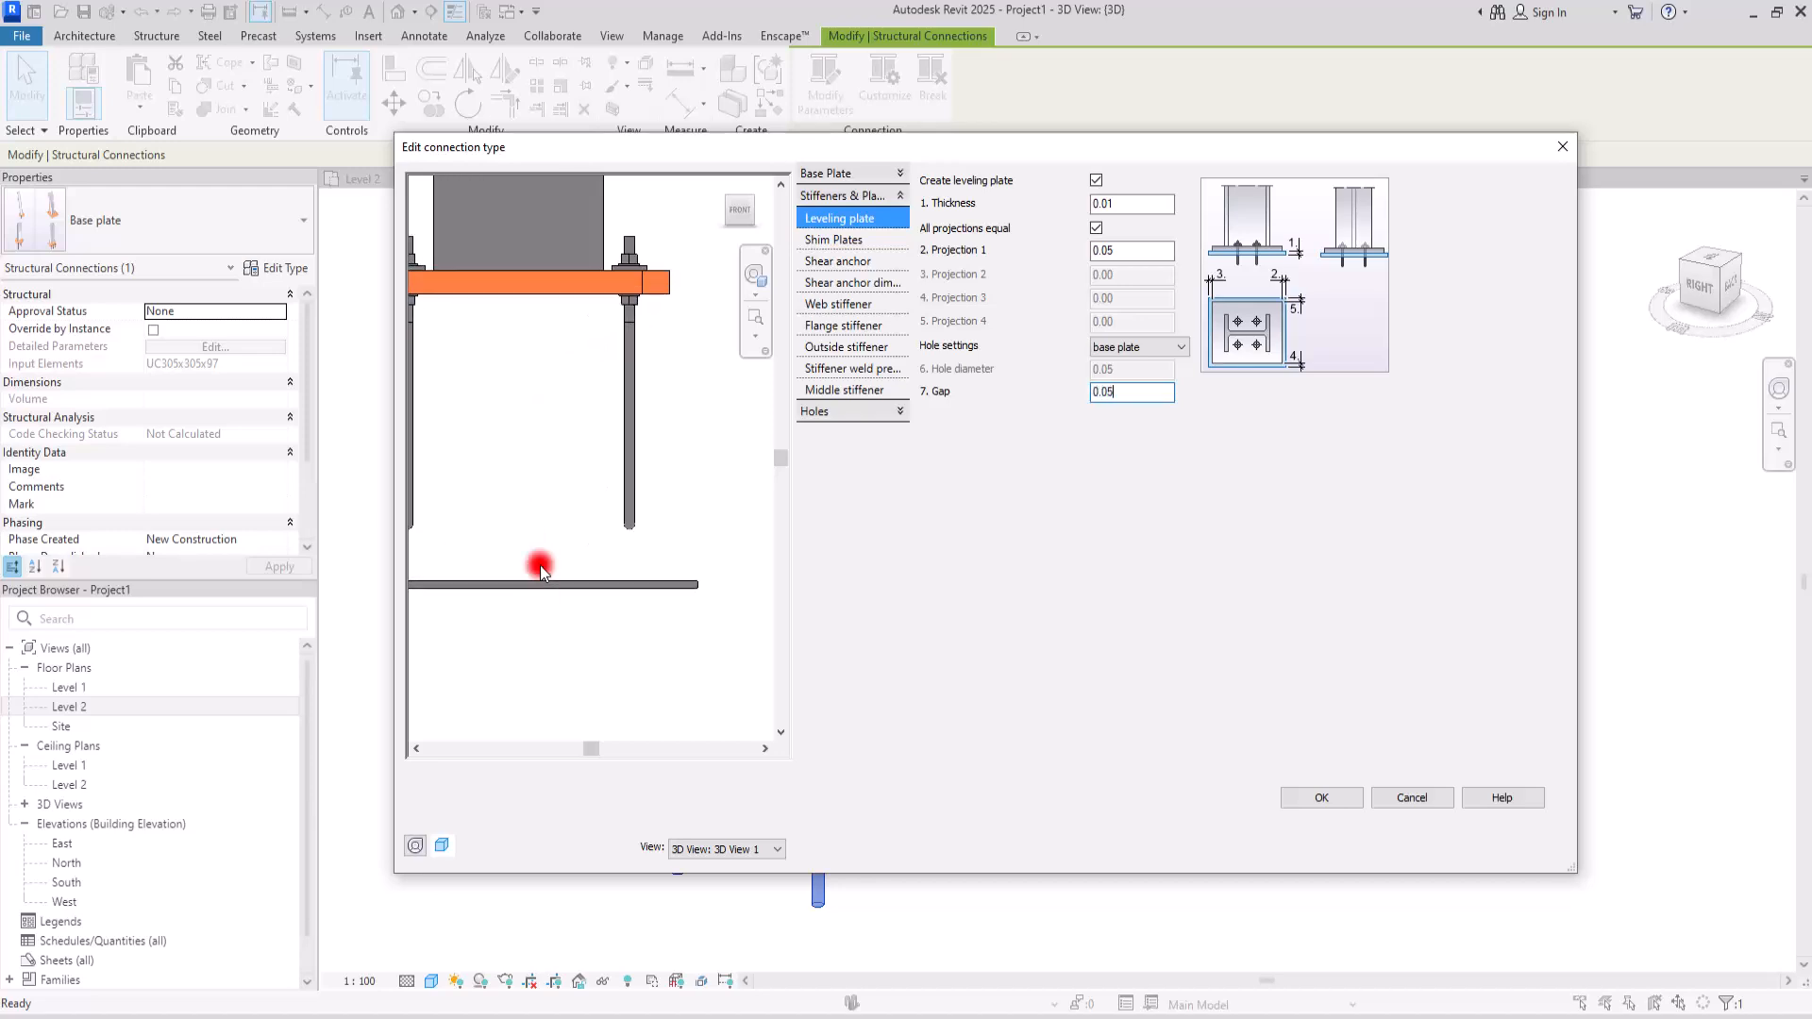
key("Return")
scroll(662, 257, "up", 4)
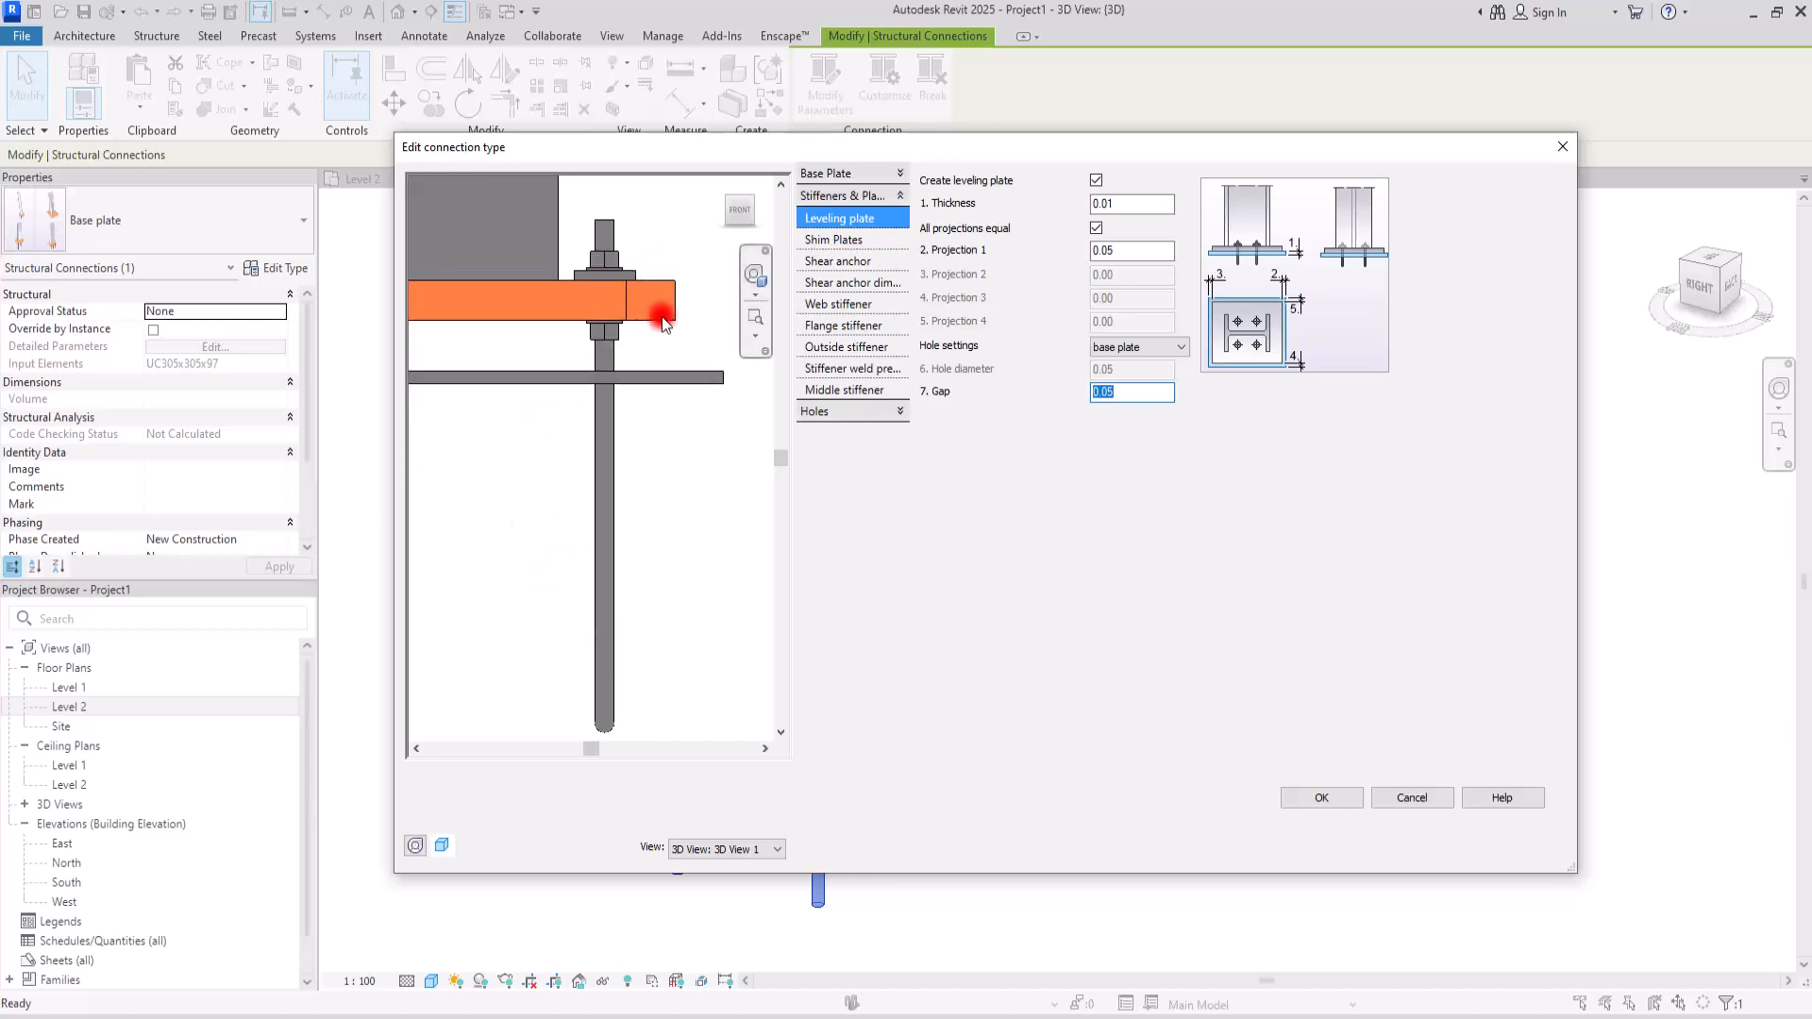
scroll(647, 552, "down", 5)
mouse_move(675, 494)
middle_mouse_down("shift")
mouse_move(385, 526)
mouse_move(831, 487)
mouse_move(668, 506)
mouse_move(732, 538)
mouse_move(686, 509)
middle_mouse_up("shift")
- Set the leveling plate gap back to 0.00 and return to an isometric view
double_click(1128, 390)
key("Return")
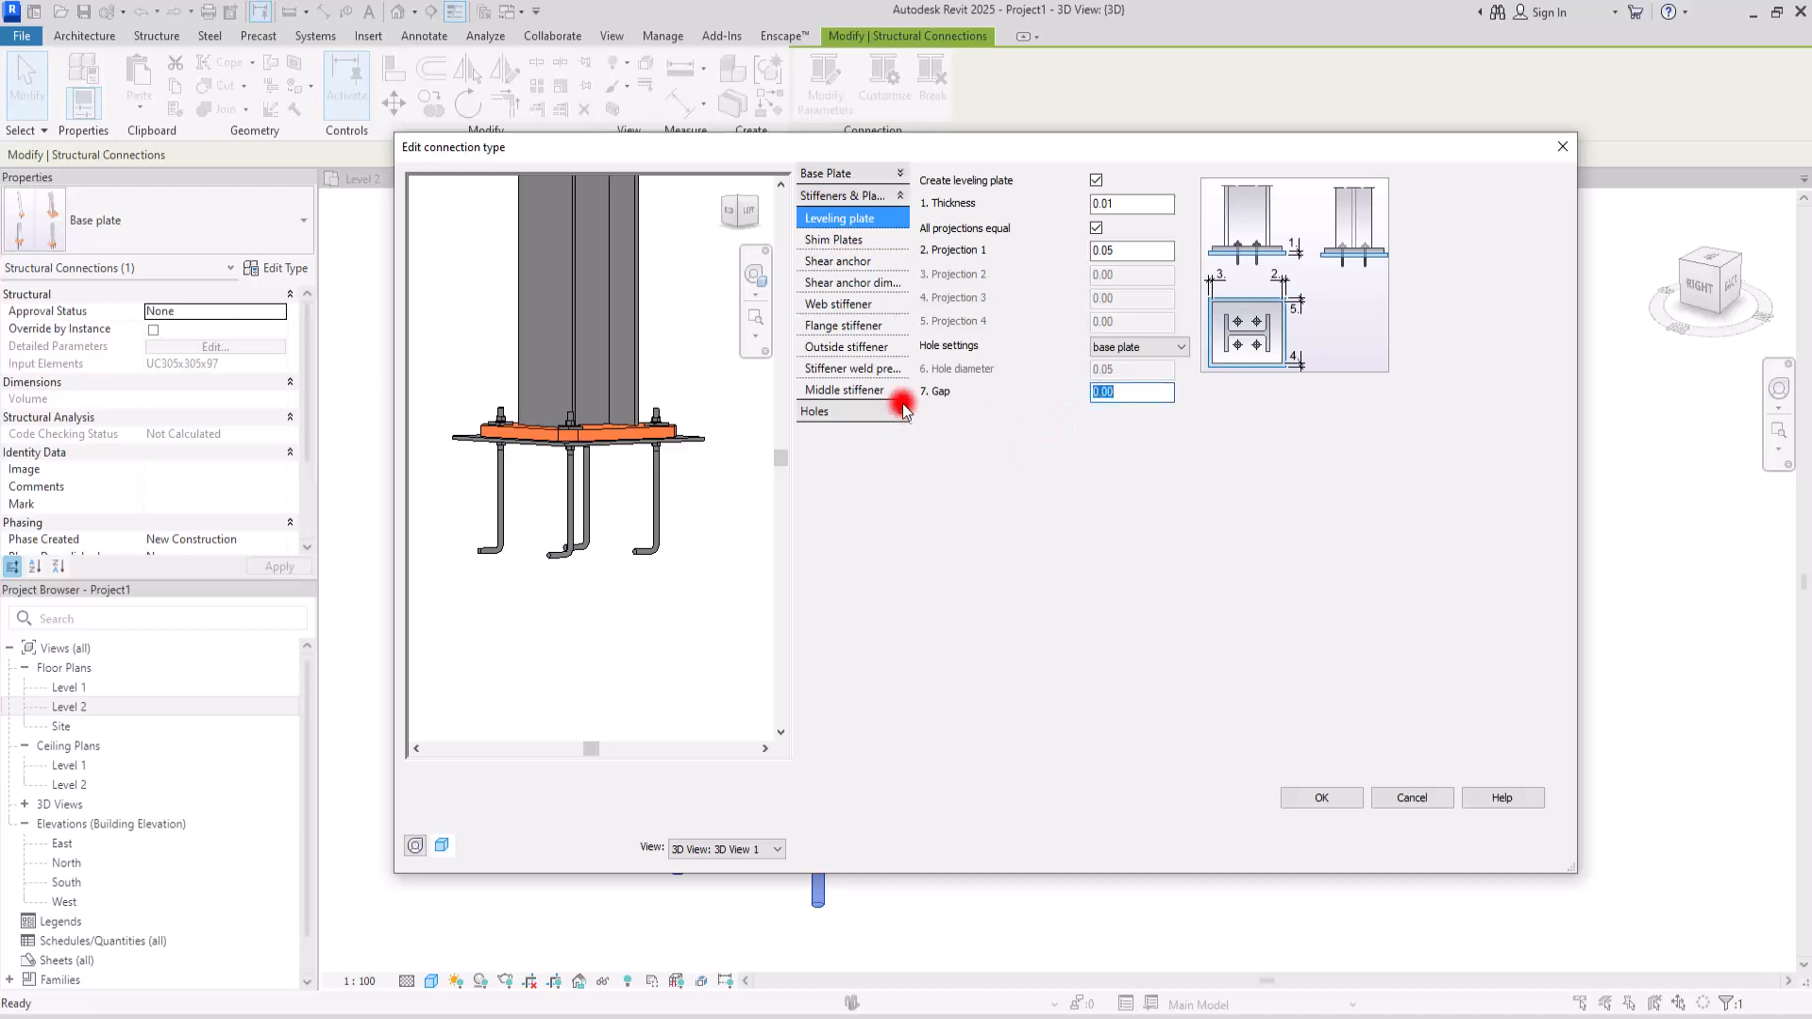
left_click(723, 197)
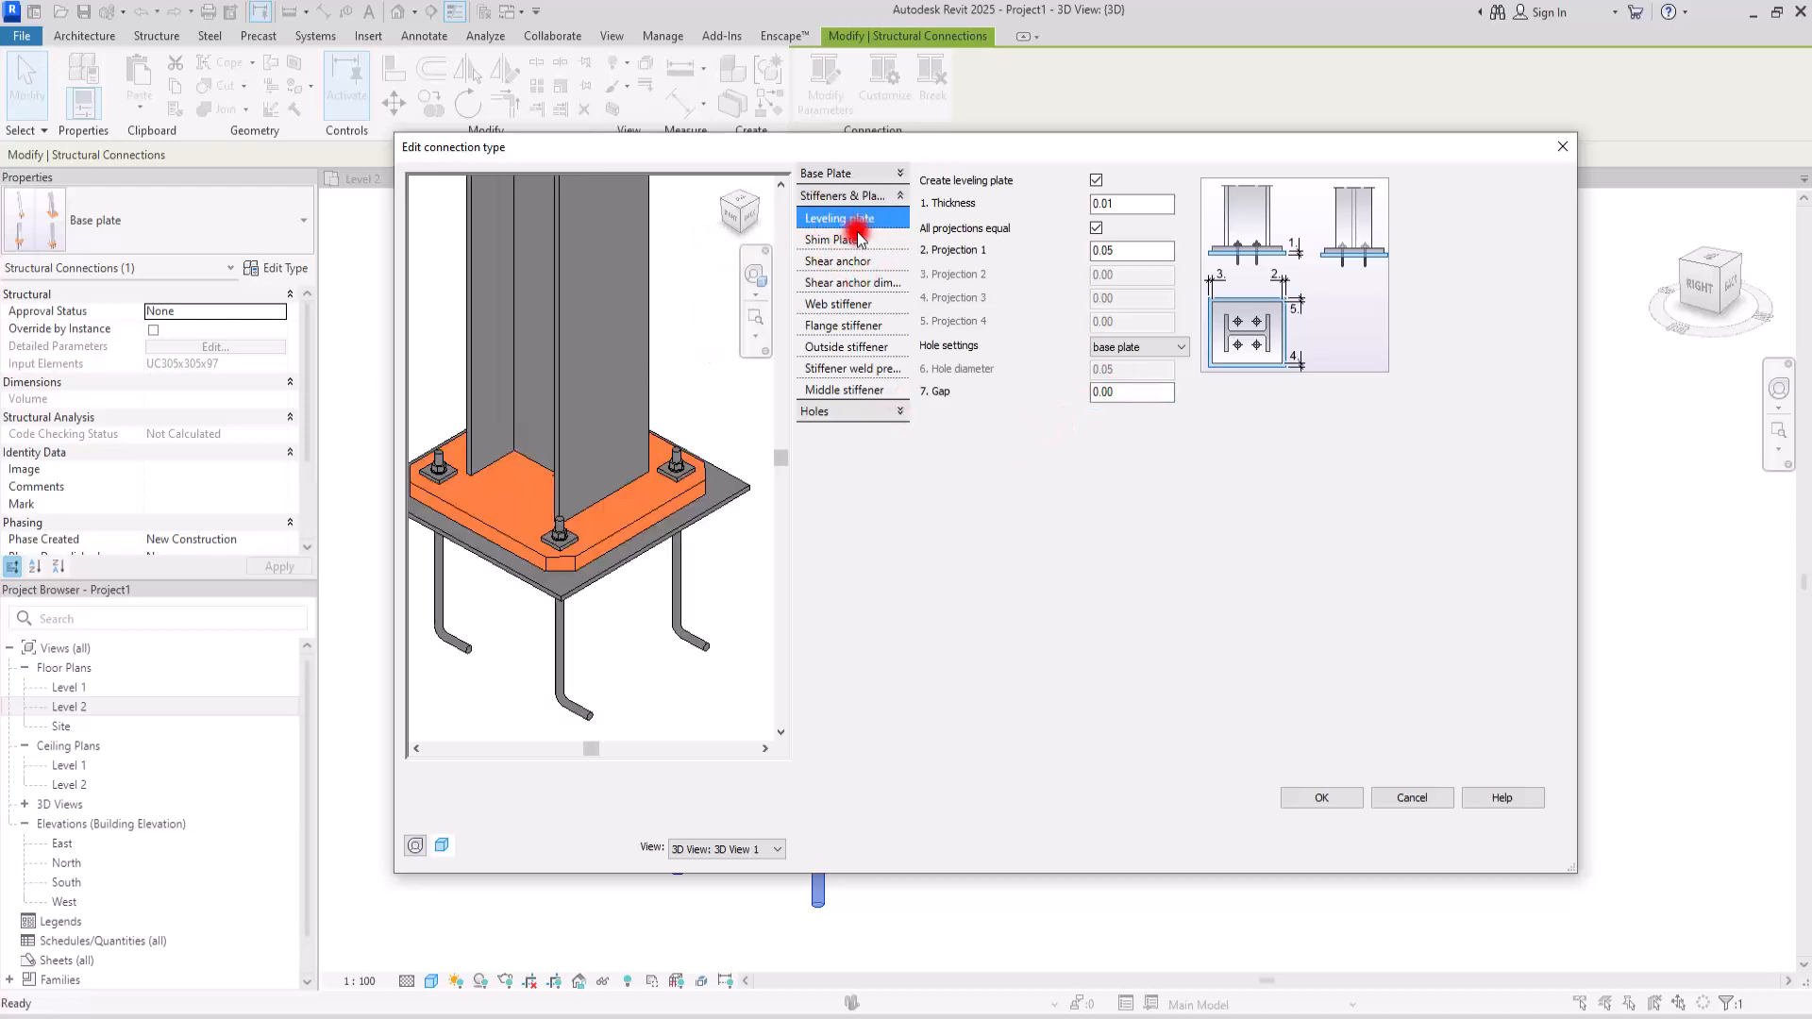
- Create web stiffeners on both sides of the column and view them in 3D
left_click(880, 305)
mouse_move(660, 493)
left_mouse_down()
mouse_move(706, 475)
mouse_move(674, 489)
left_mouse_up()
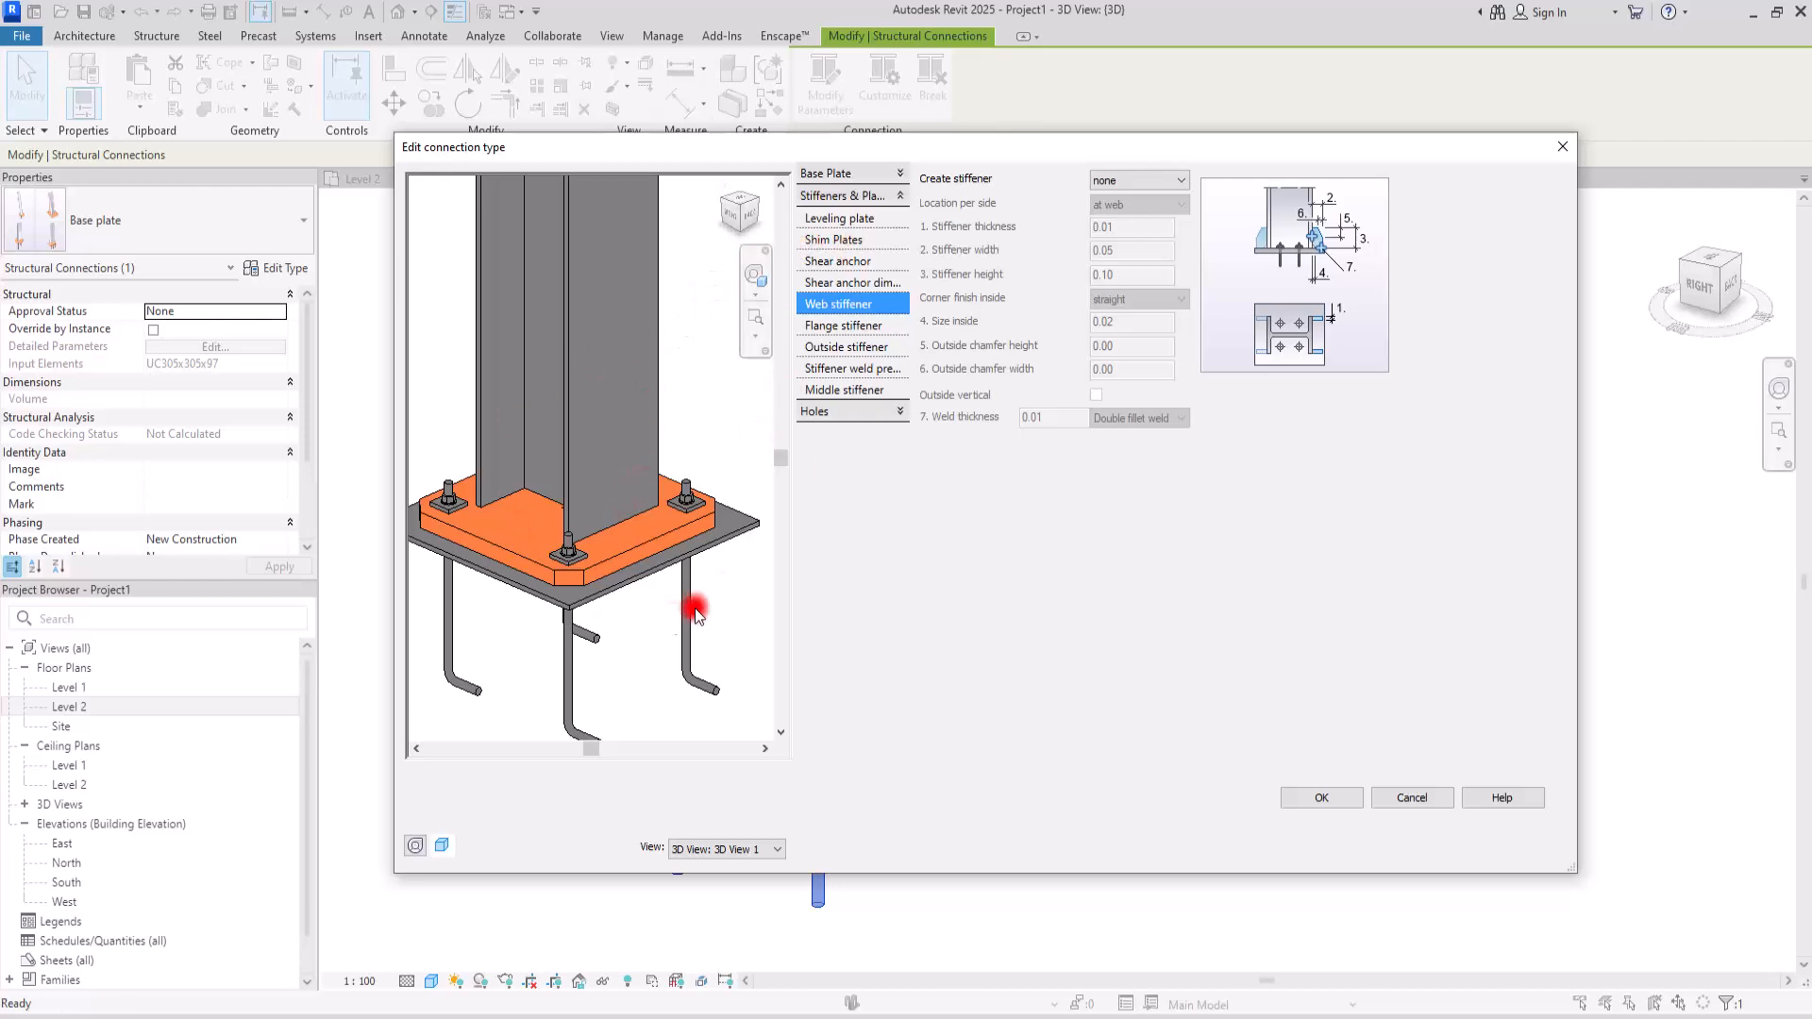
left_click(1102, 179)
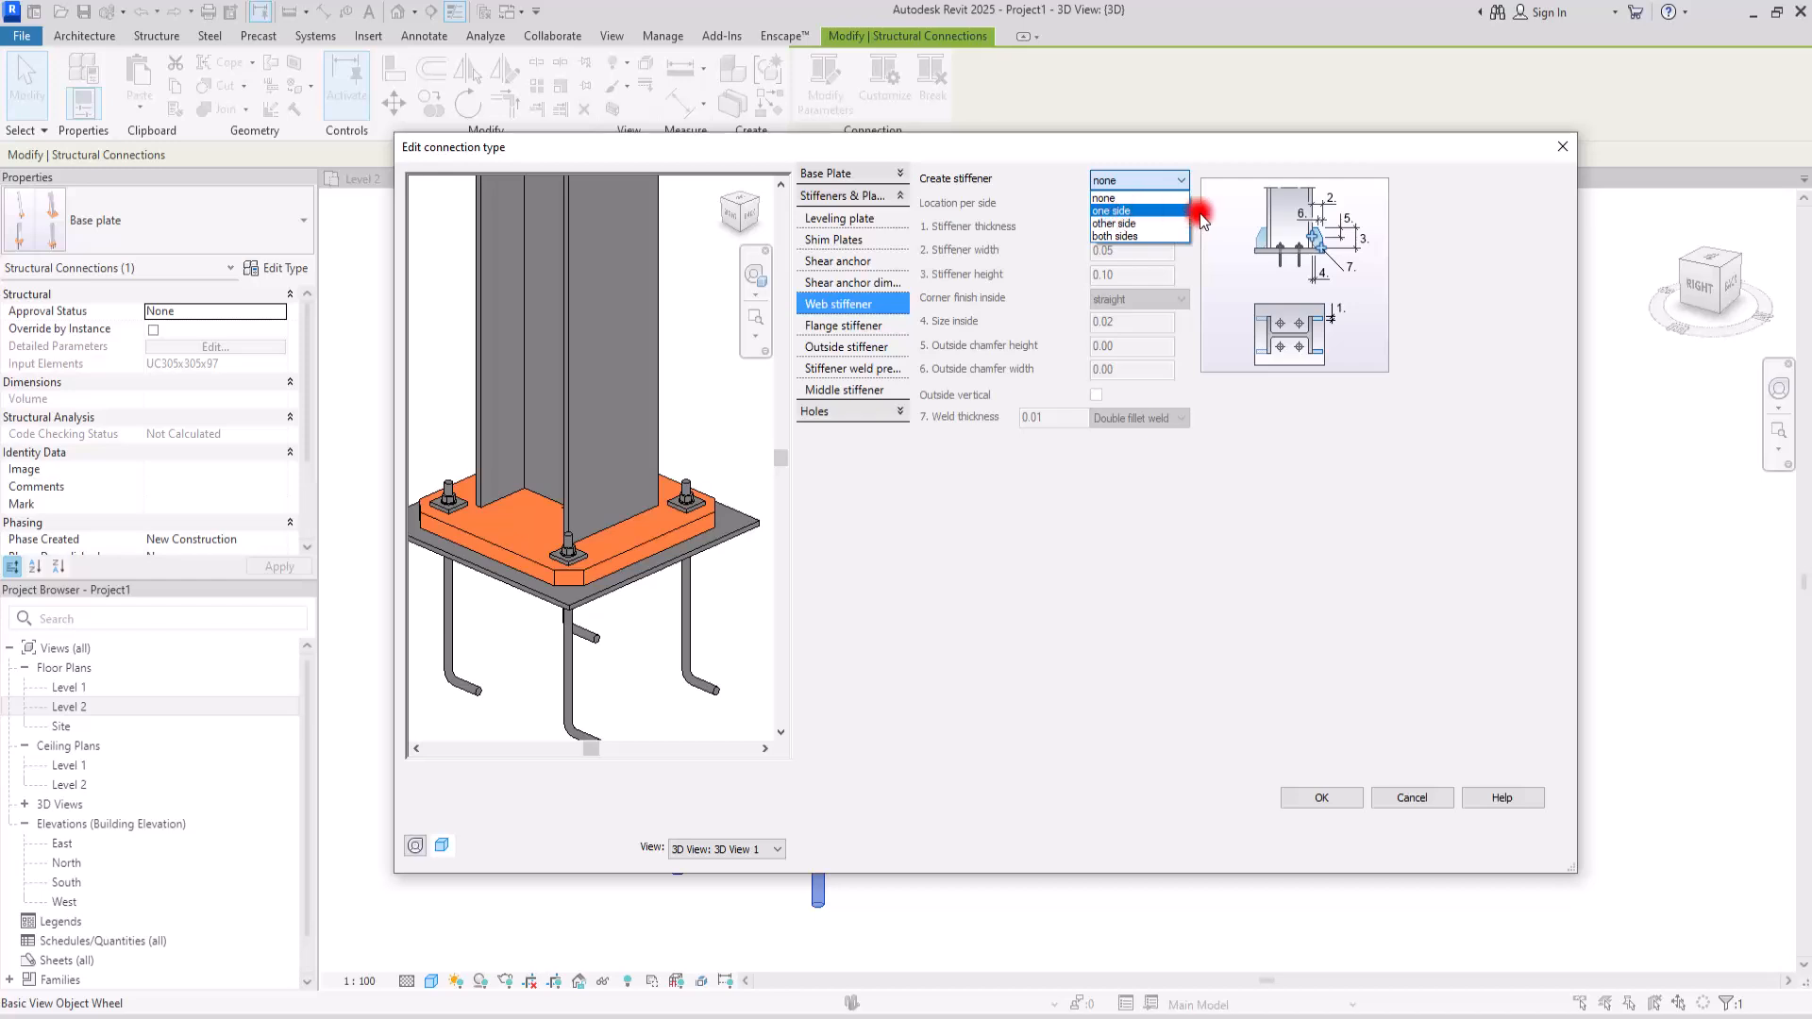
left_click(1117, 237)
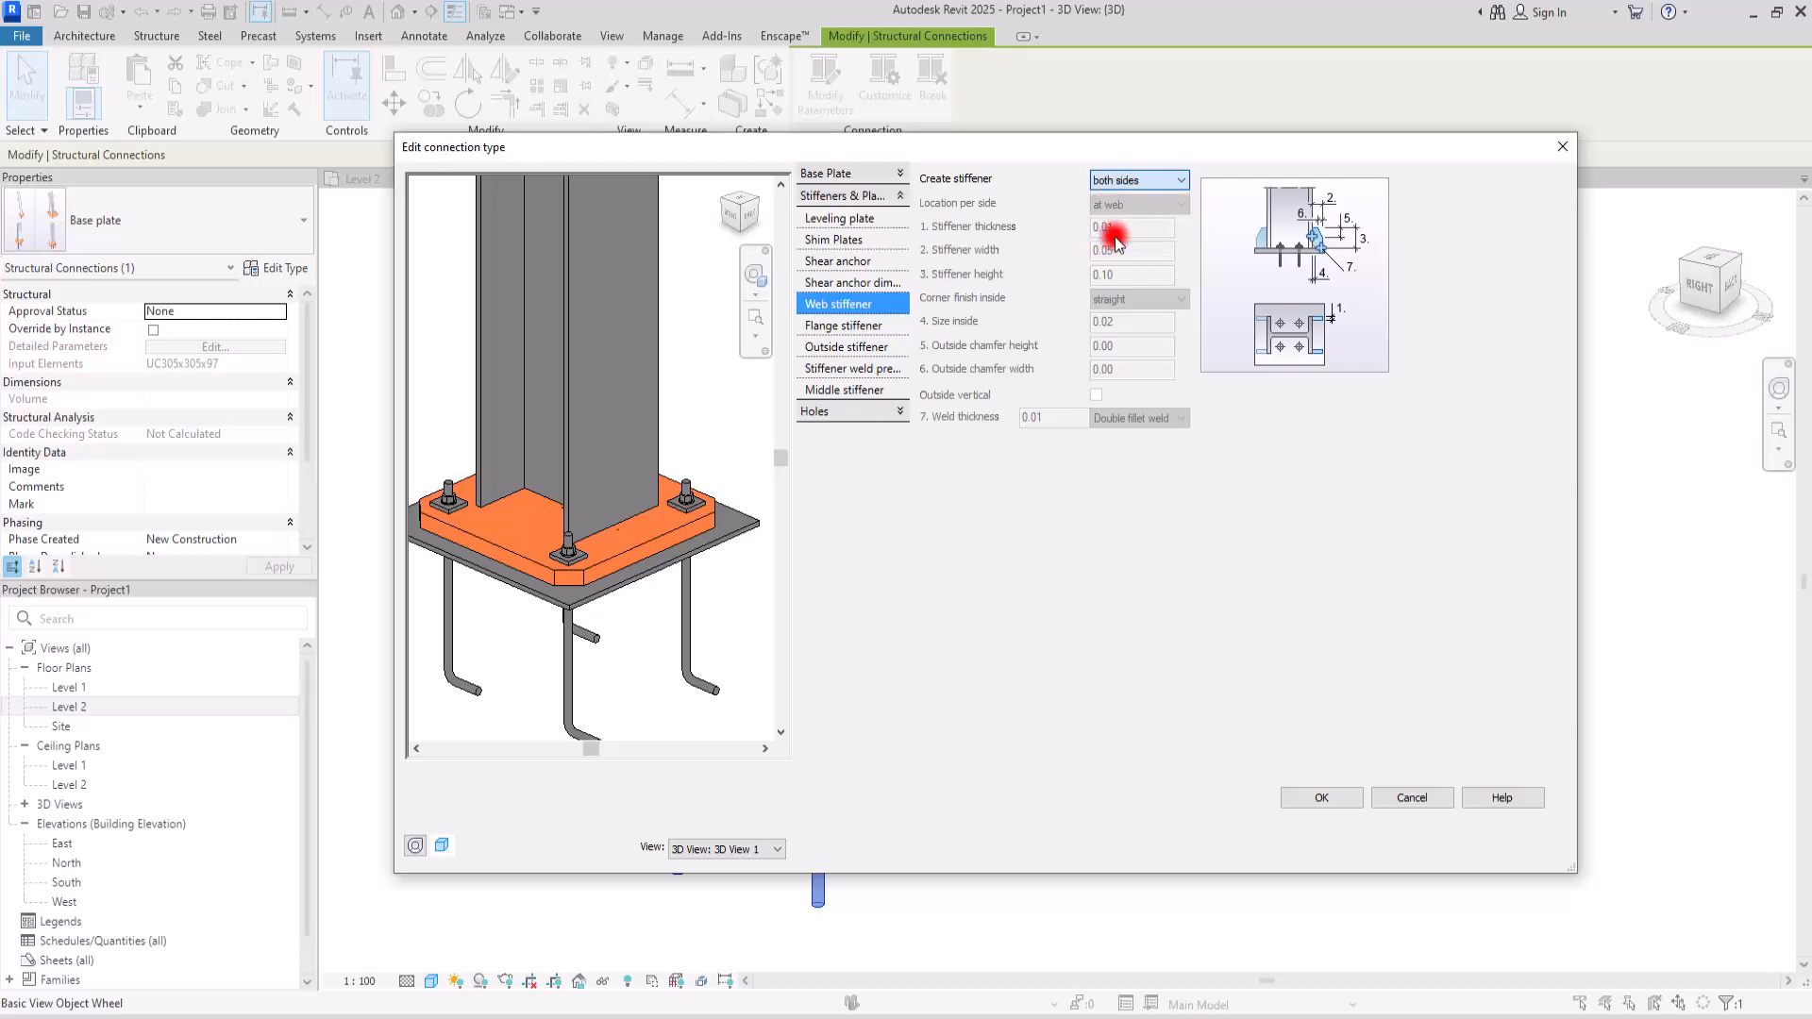
mouse_move(685, 505)
left_mouse_down()
mouse_move(388, 498)
mouse_move(666, 488)
left_mouse_up()
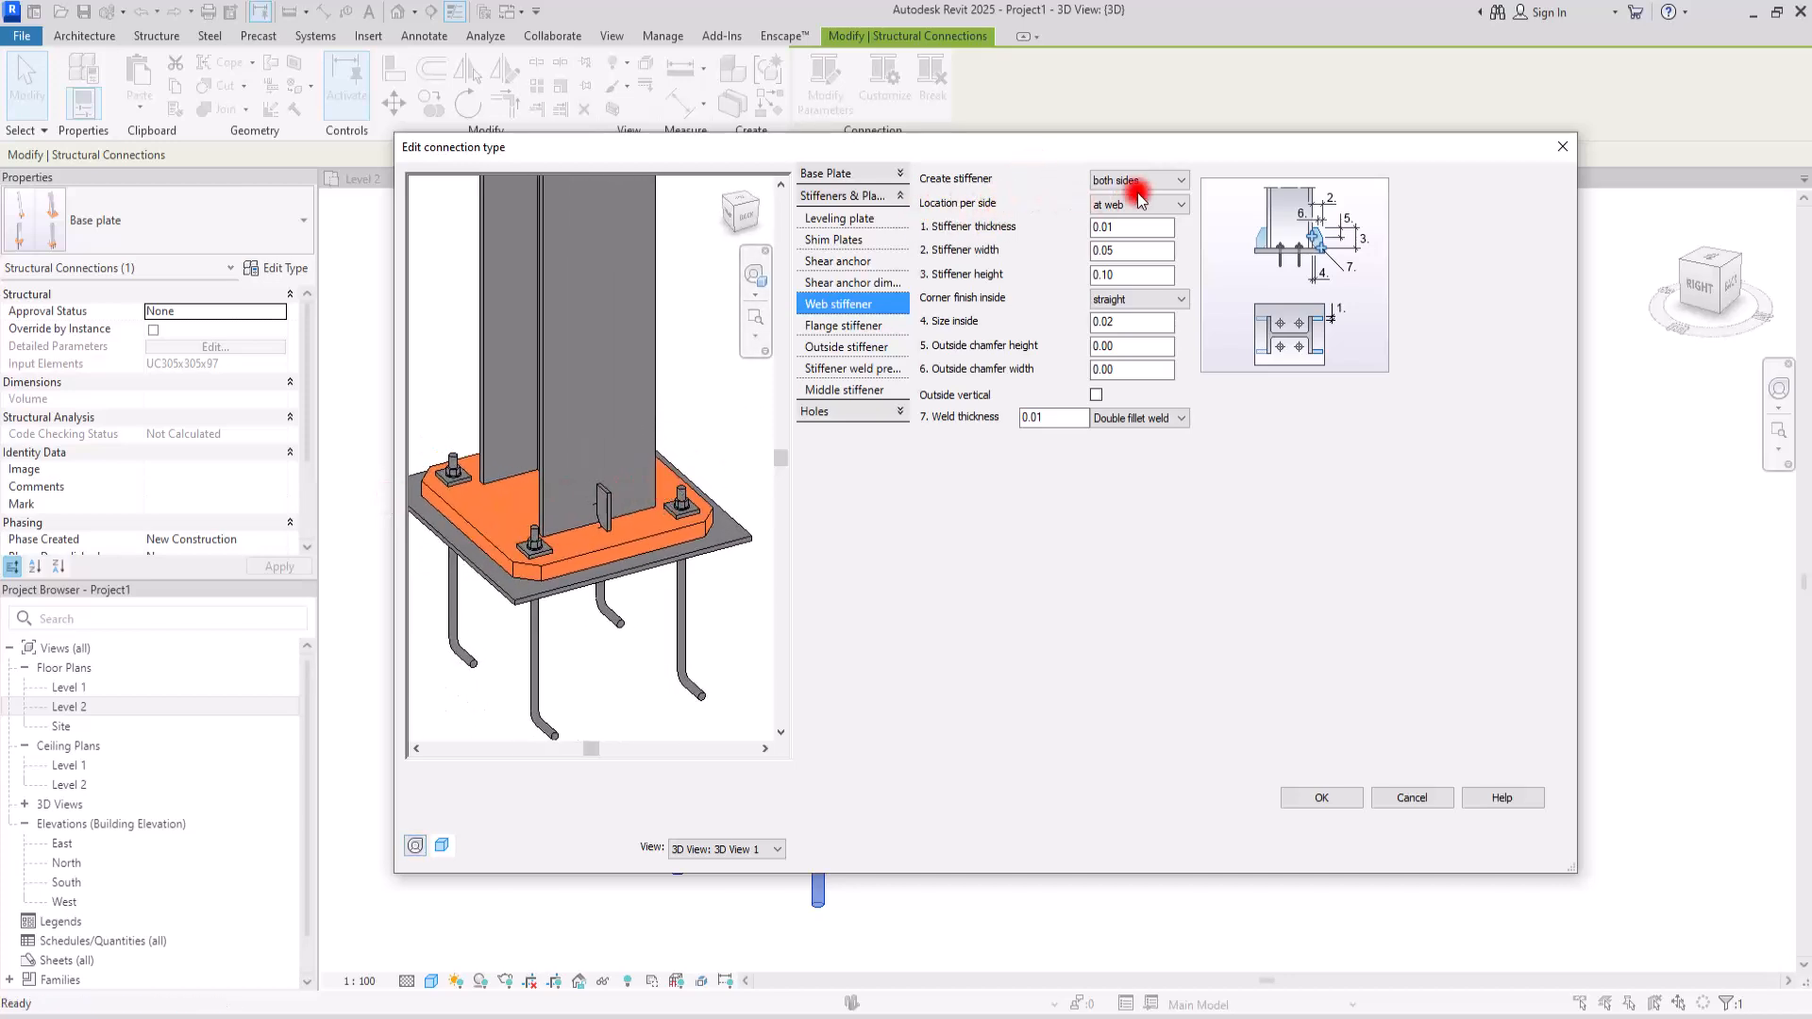
- Set the web stiffener location per side to at corners and inspect the stiffeners around the column
left_click_drag(600, 550, 517, 494)
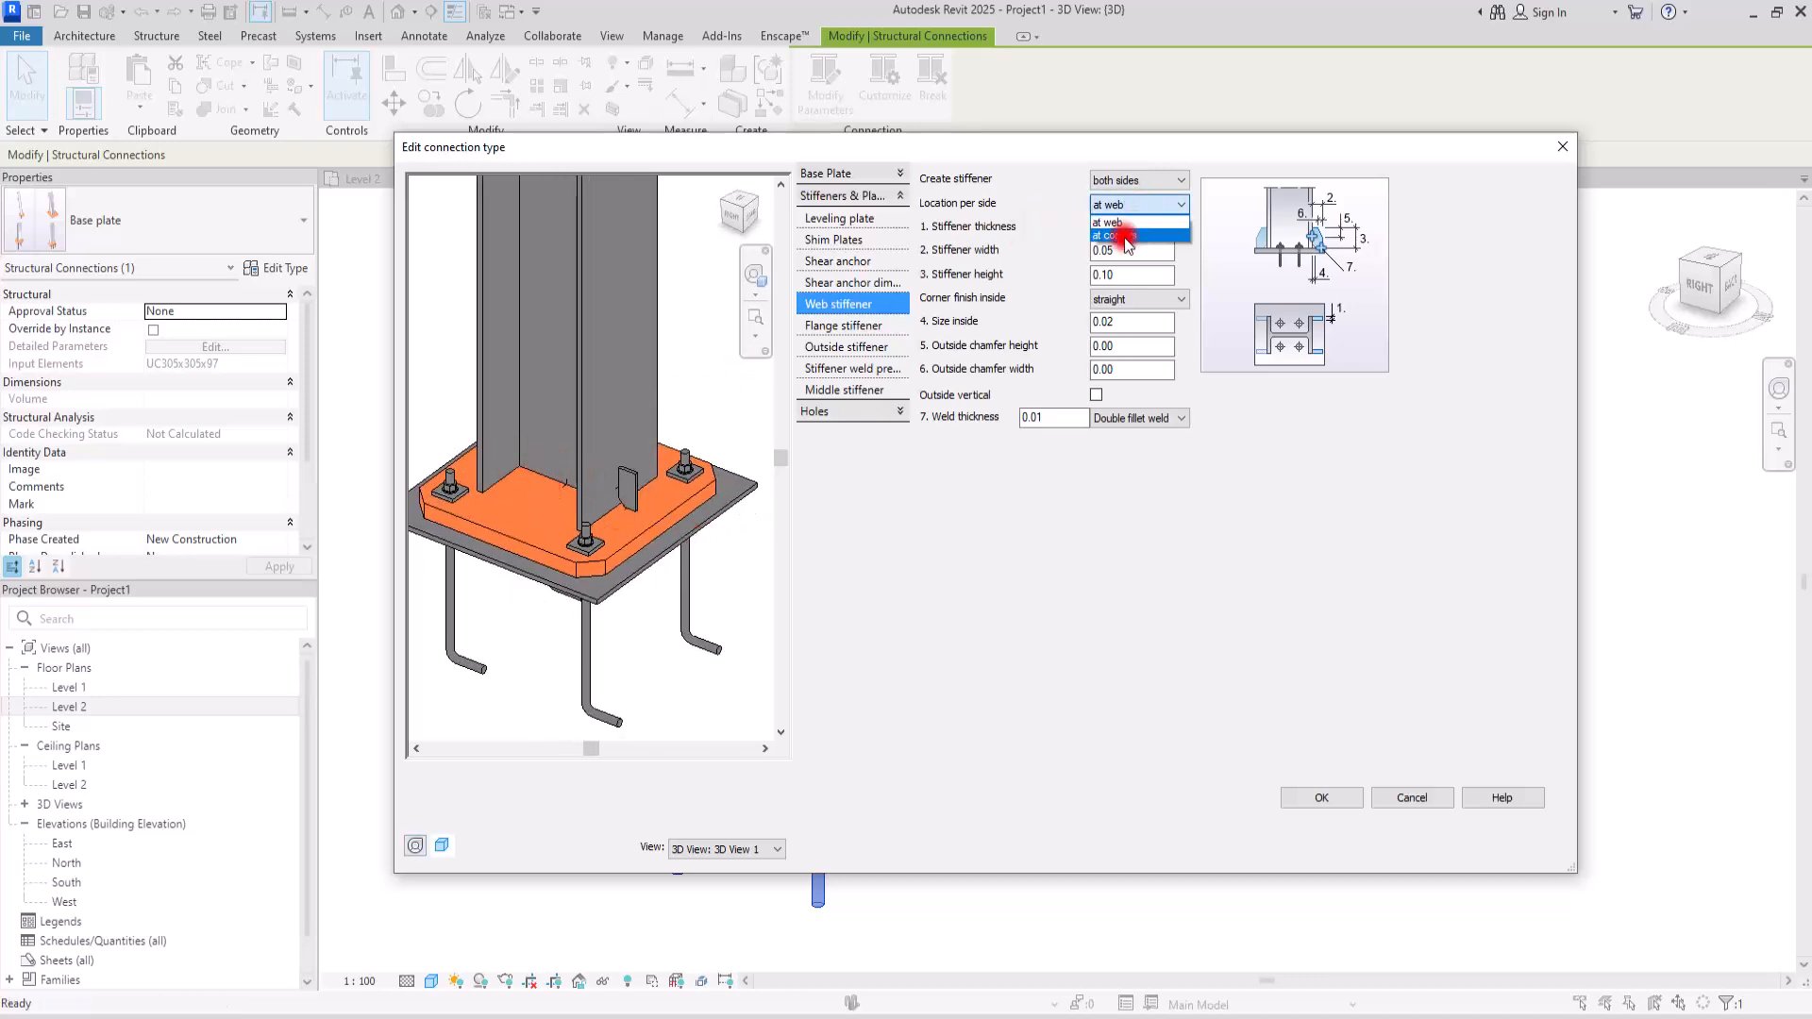
left_click(1125, 236)
scroll(649, 485, "up", 4)
left_click_drag(658, 498, 743, 488)
middle_click_drag(728, 472, 789, 475, "shift")
scroll(653, 513, "down", 4)
middle_click_drag(575, 531, 447, 569, "shift")
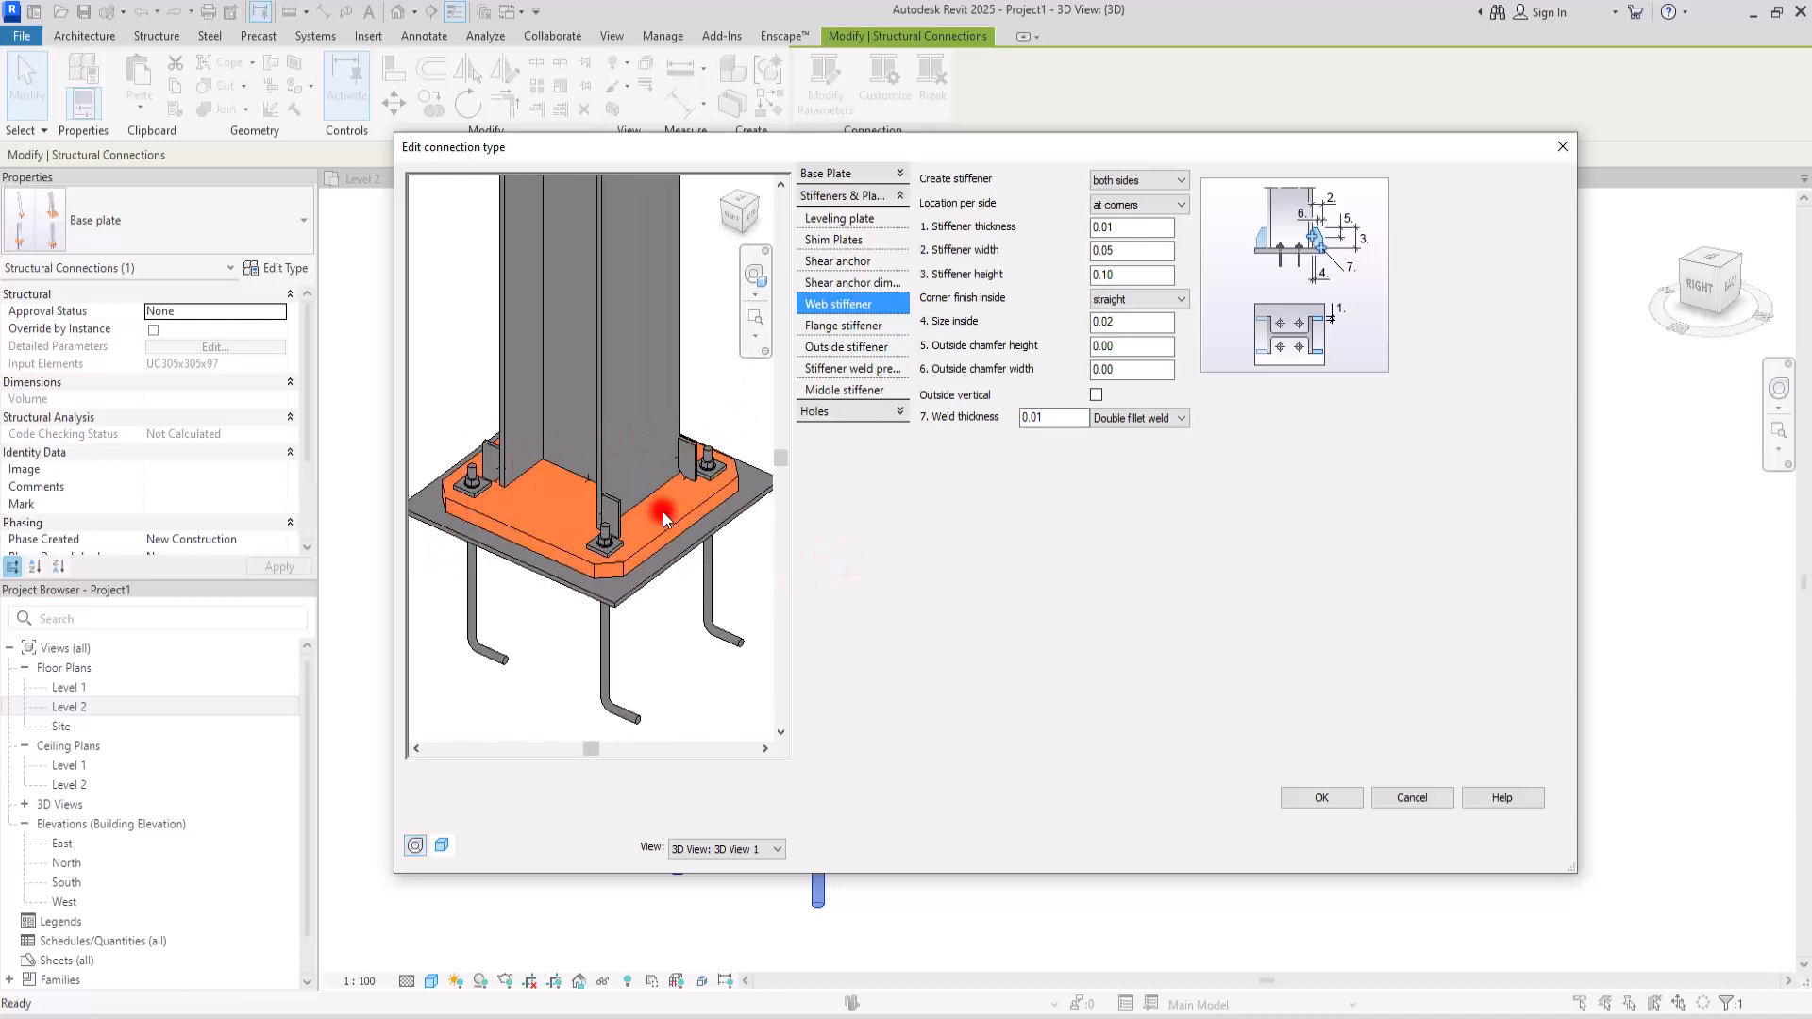
scroll(728, 430, "up", 5)
- Return the web stiffener location per side to at web and view the stiffener up close
left_click(1142, 205)
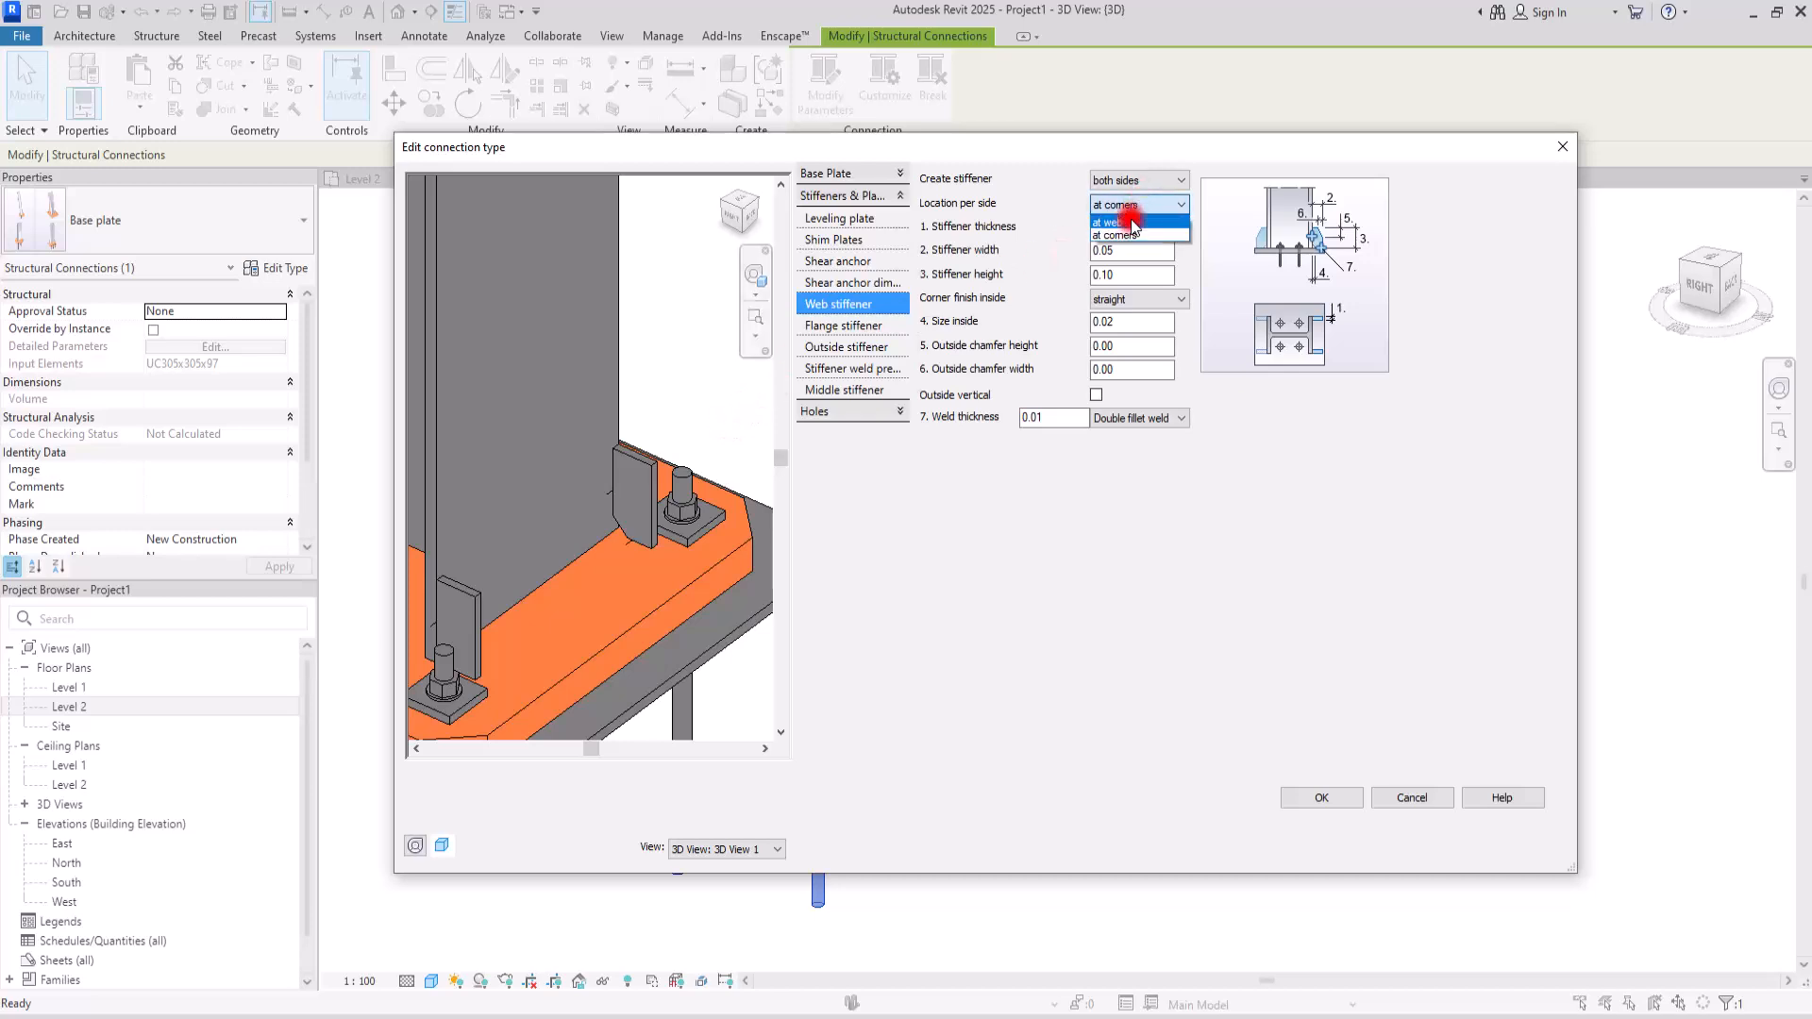
left_click(1128, 231)
middle_click_drag(632, 603, 558, 474, "shift")
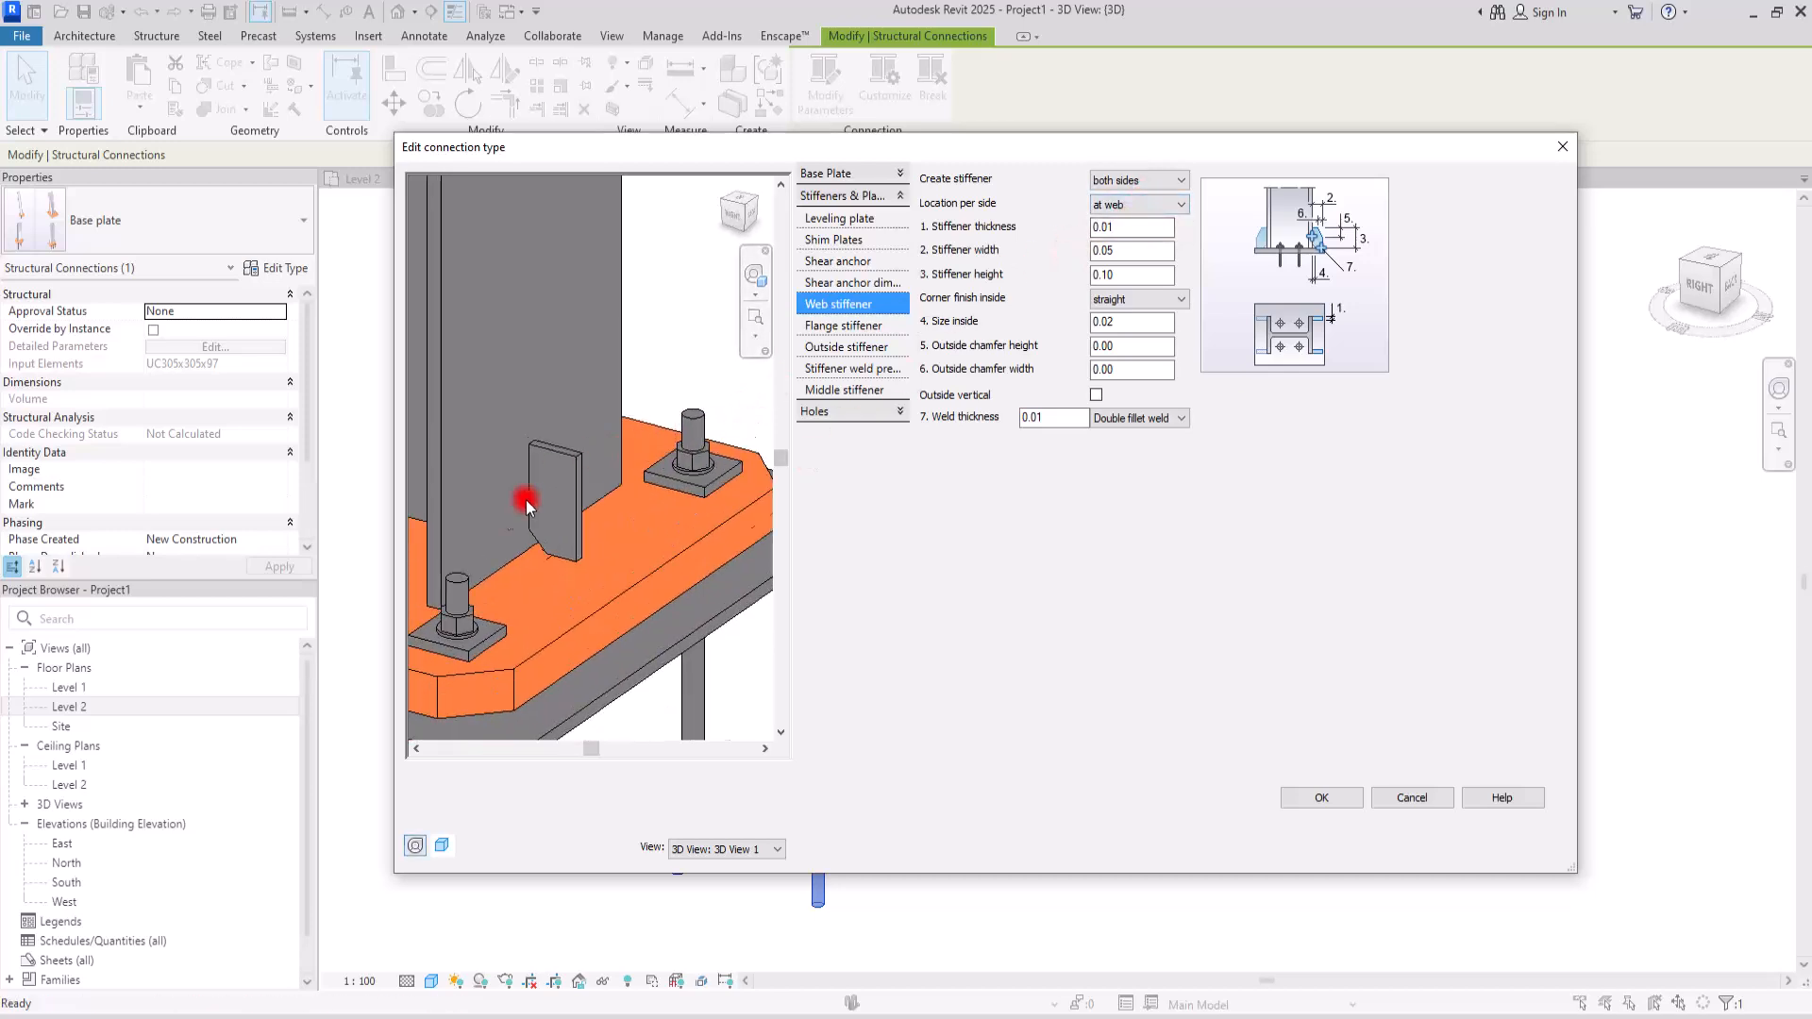
scroll(559, 474, "up", 3)
middle_click_drag(602, 545, 615, 511)
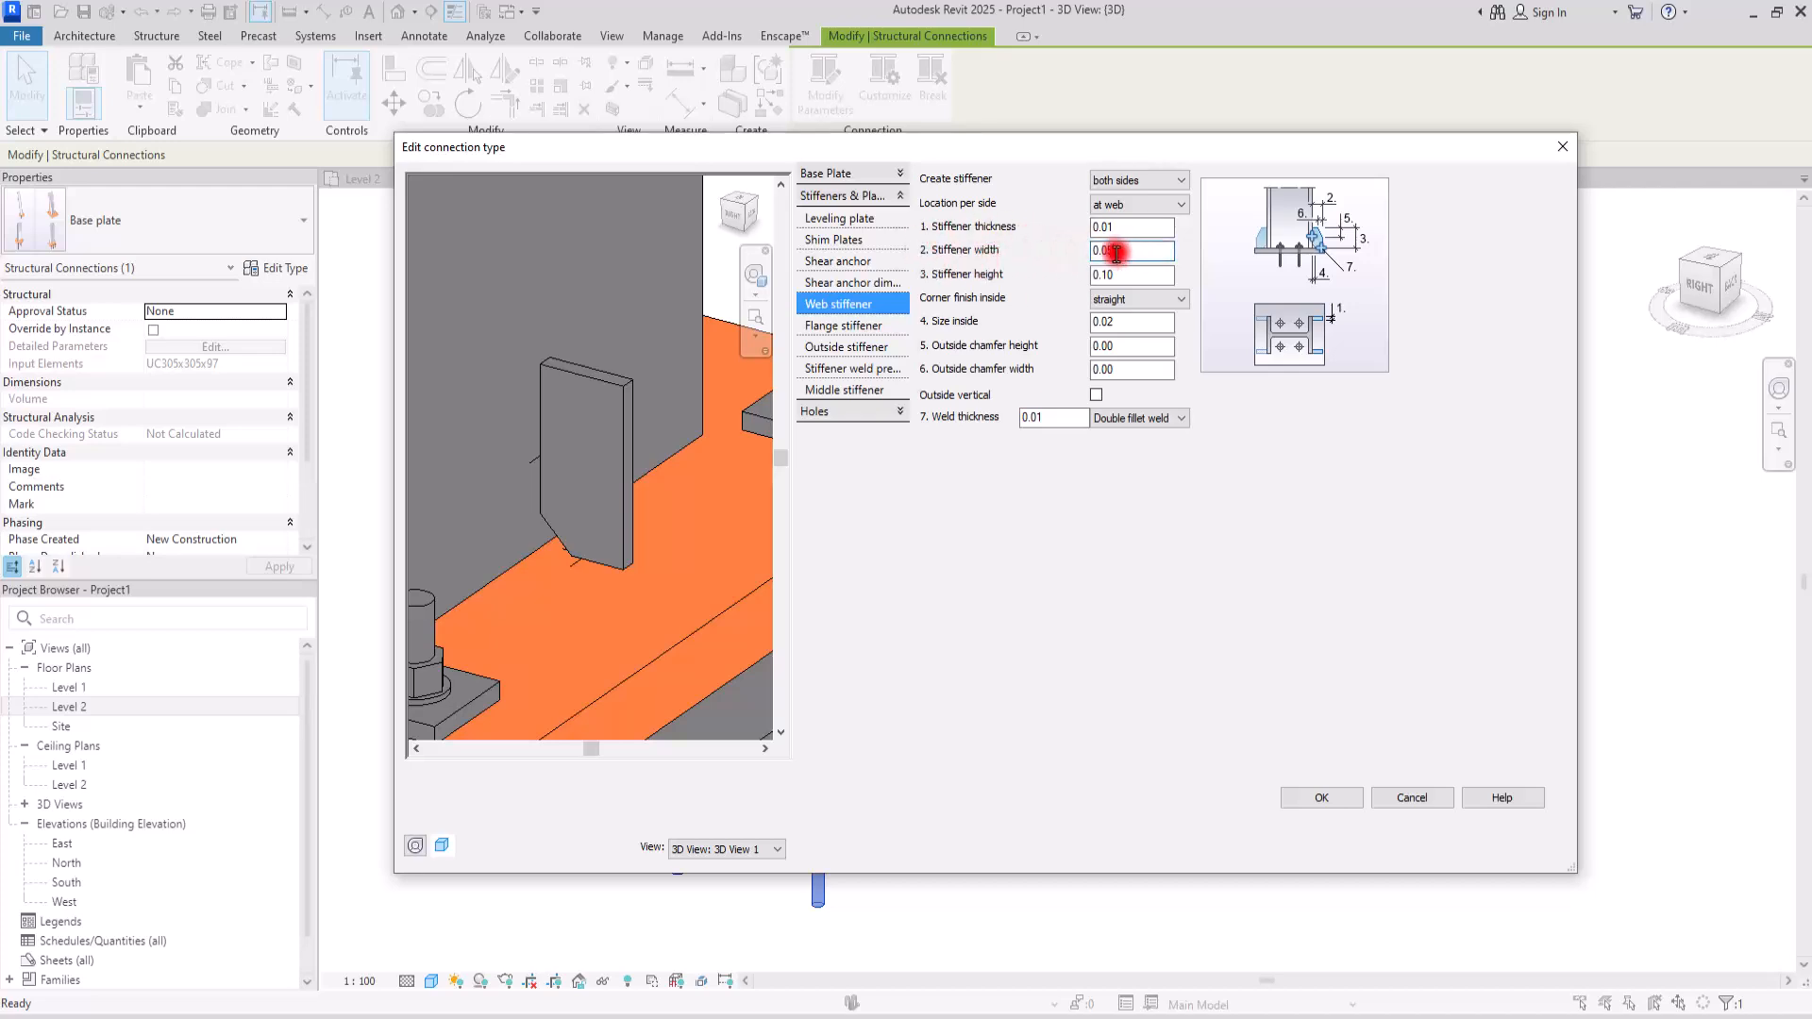
- Set the web stiffener width to 0.06 and its height to 0.12
left_click_drag(1106, 250, 1173, 242)
type("6")
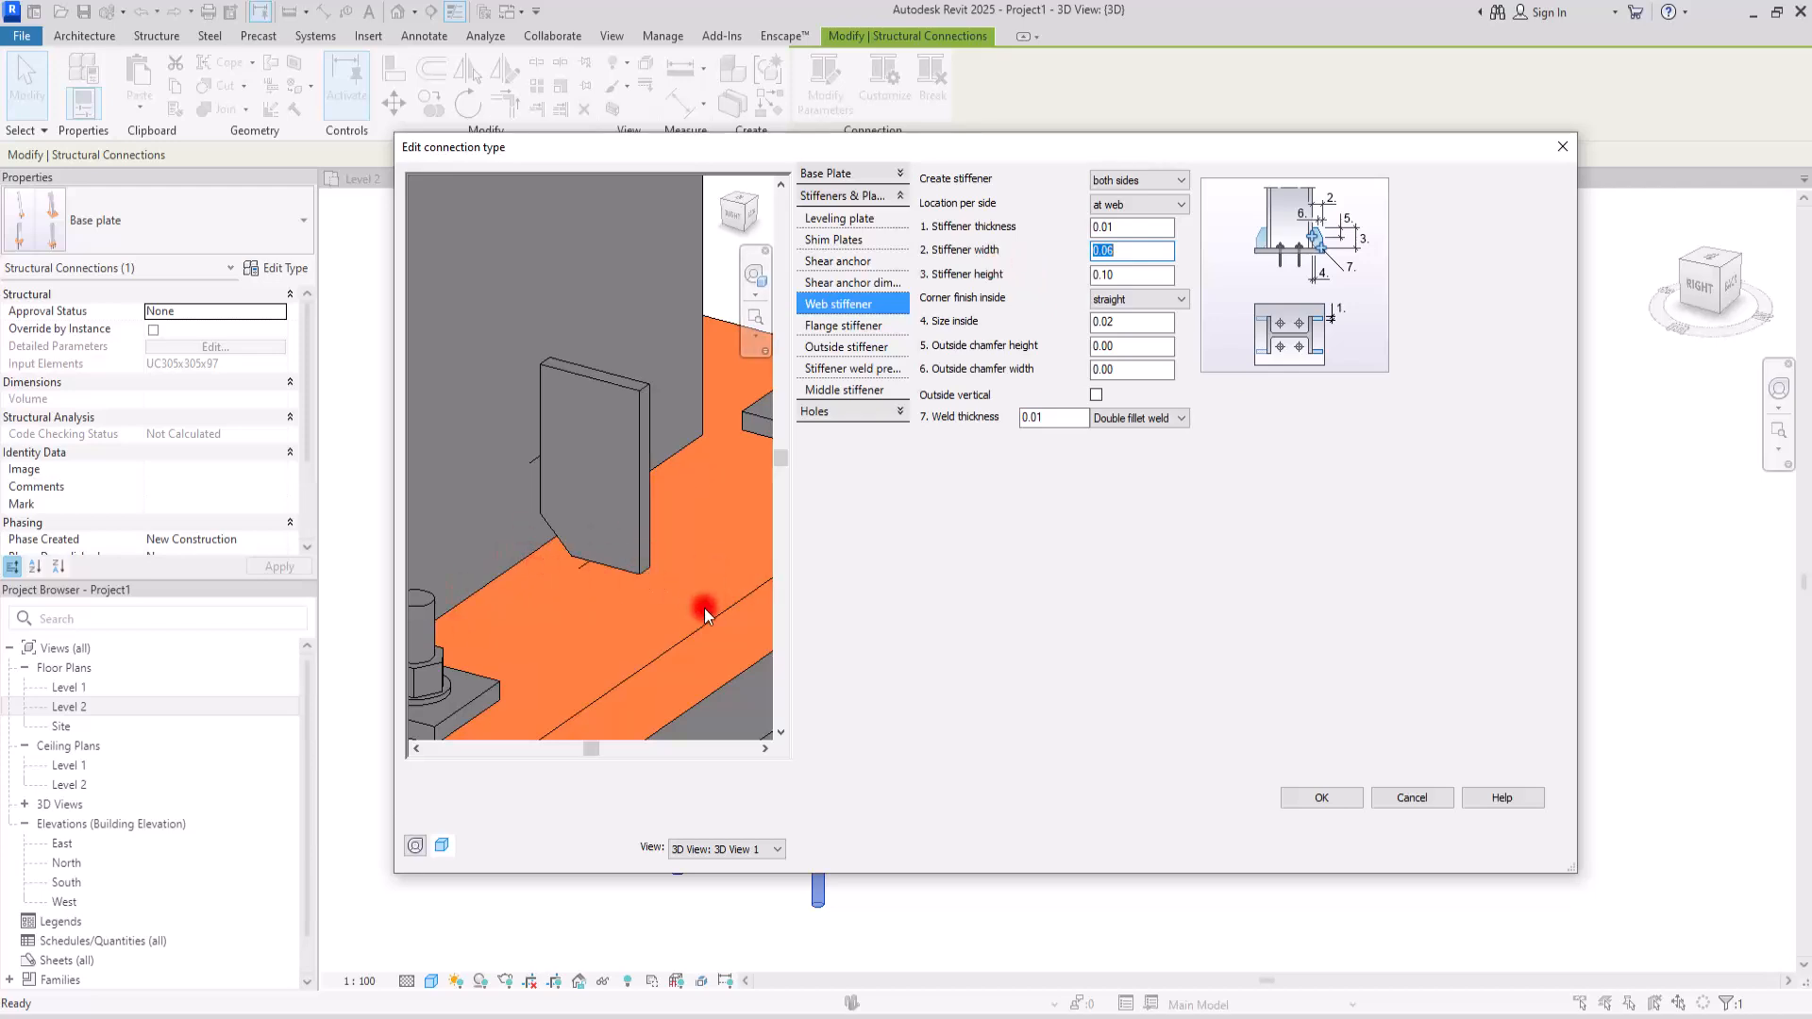
left_click(1102, 273)
left_click_drag(1104, 272, 1132, 272)
type("2")
key("Return")
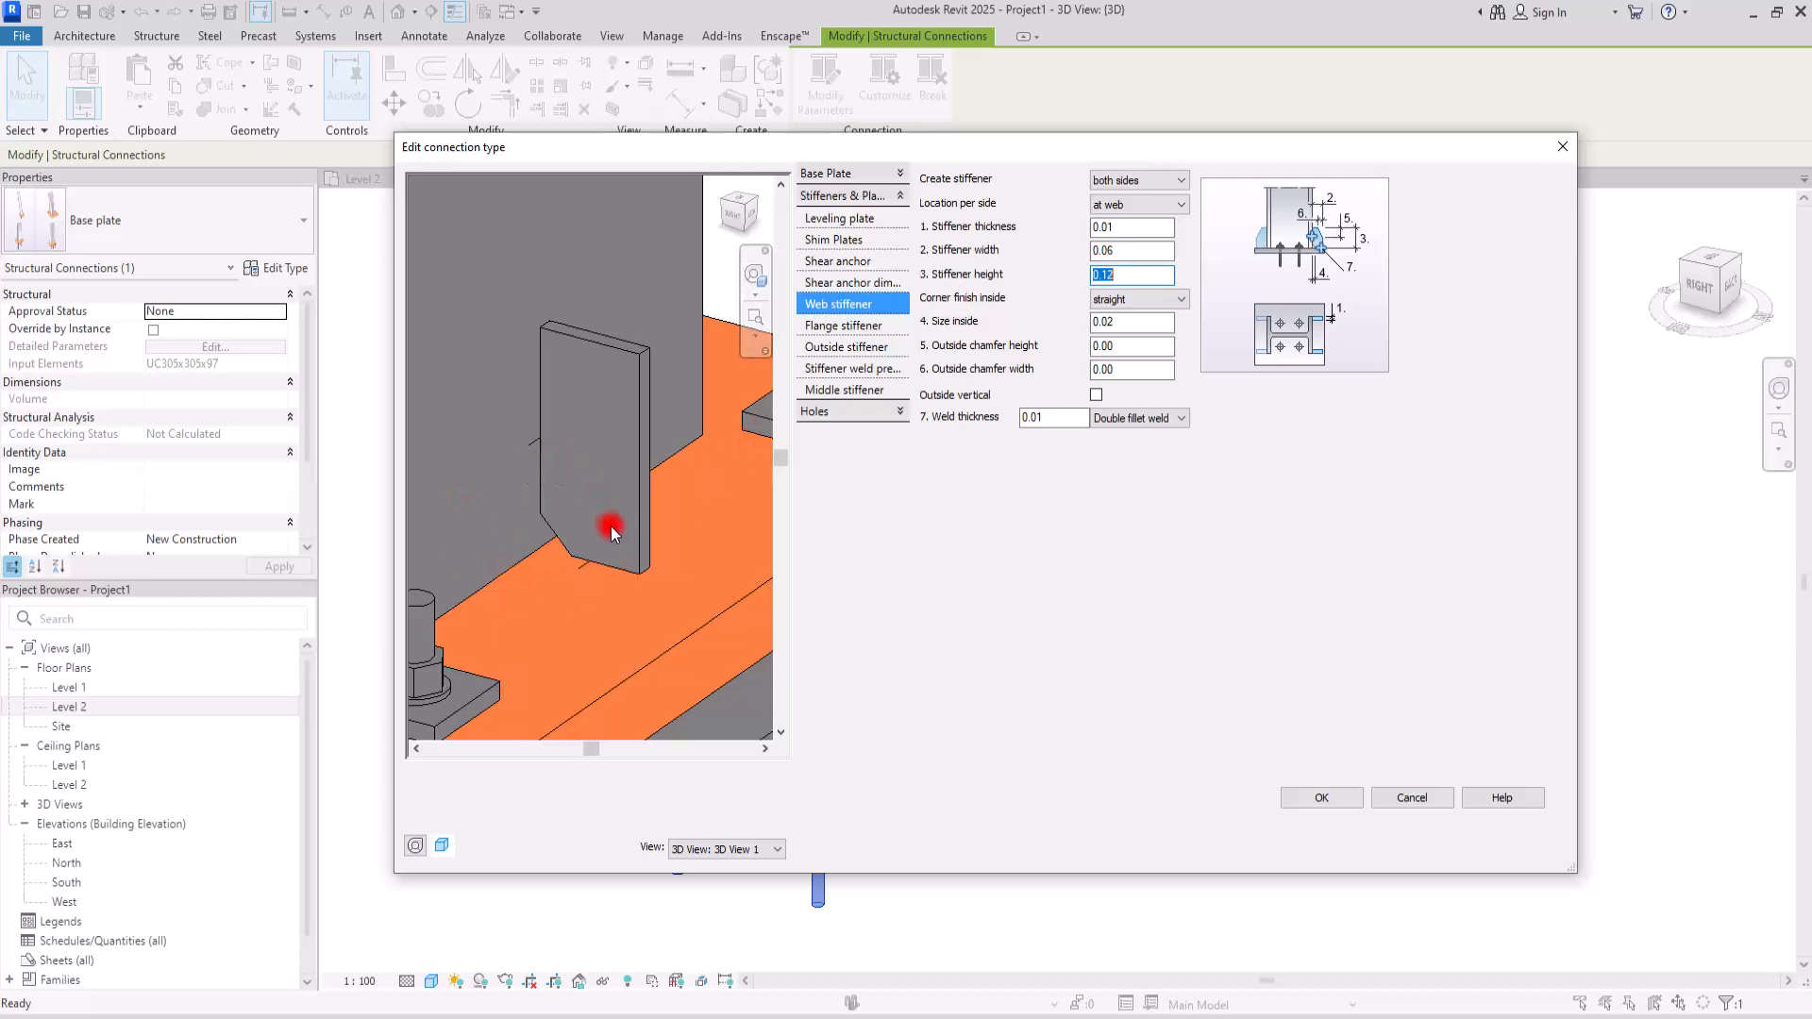
- Try the convex inside corner finish on the web stiffener, and restore the straight finish
left_click(1128, 299)
left_click(1135, 321)
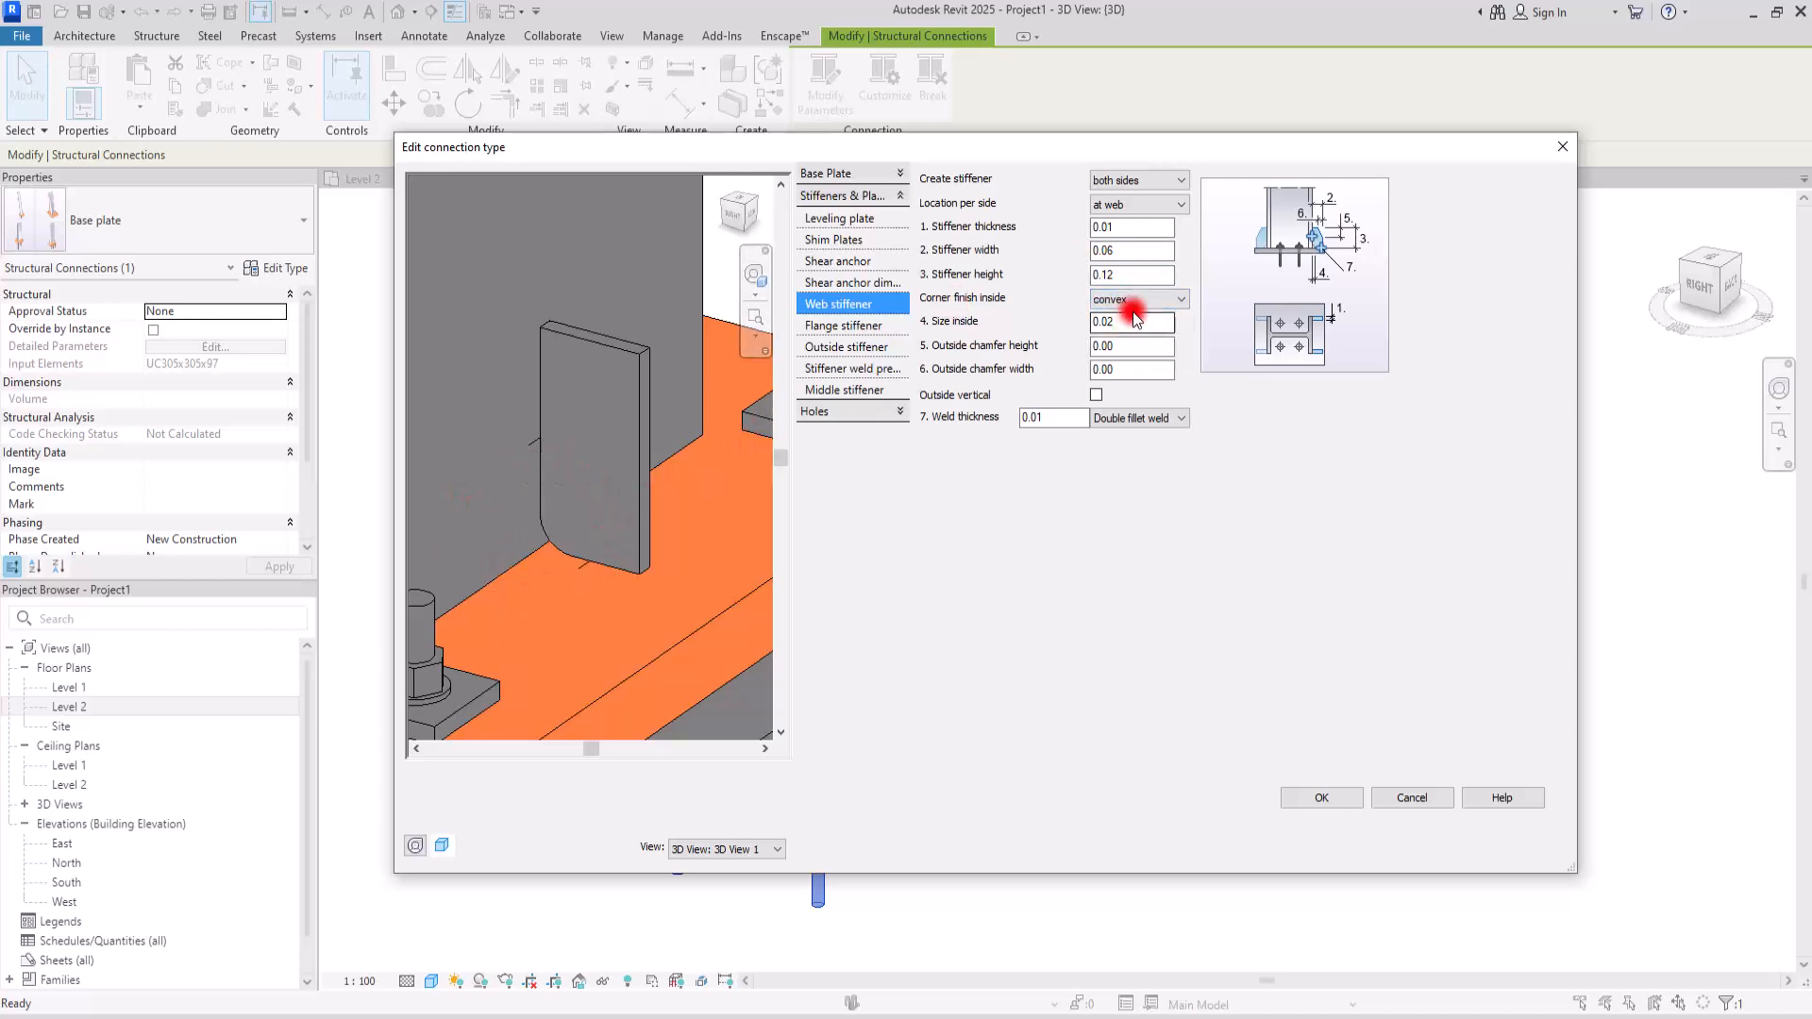
left_click(1136, 305)
left_click(1137, 299)
left_click(1119, 317)
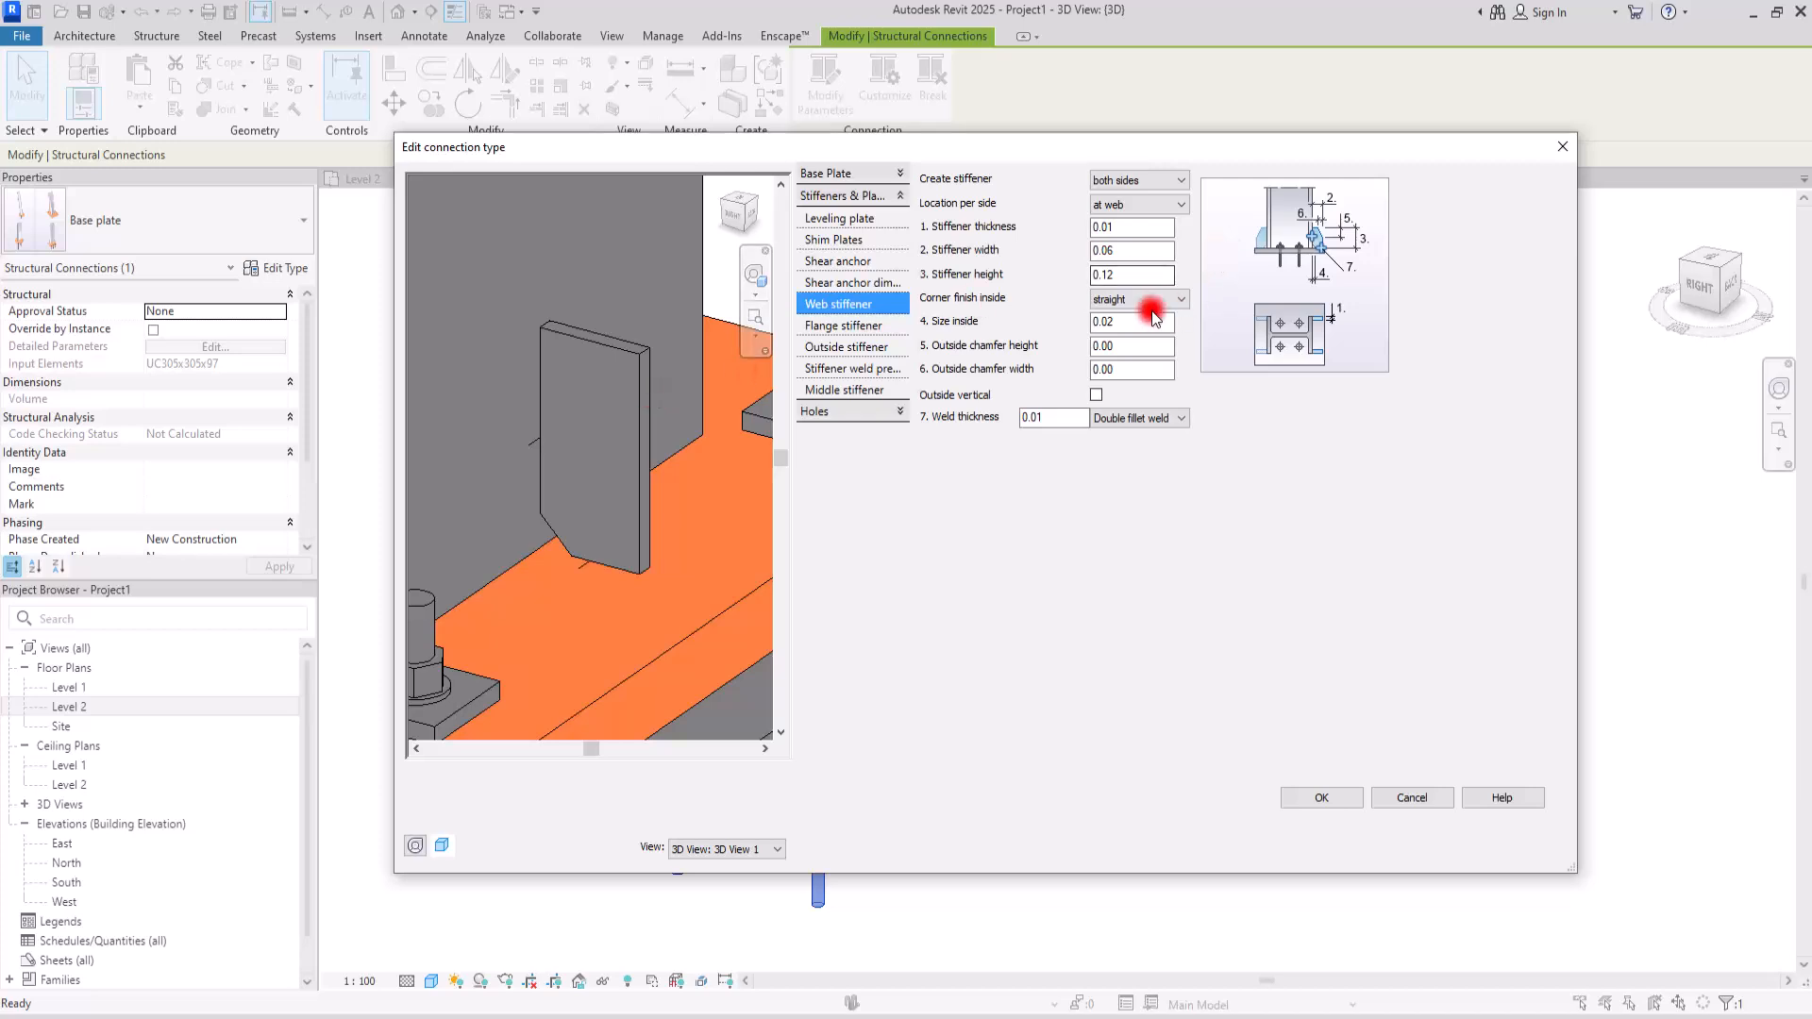
- Set the web stiffener's inside size to 0.03, outside chamfer height to 0.04 and outside chamfer width to 0.03
left_click(1123, 320)
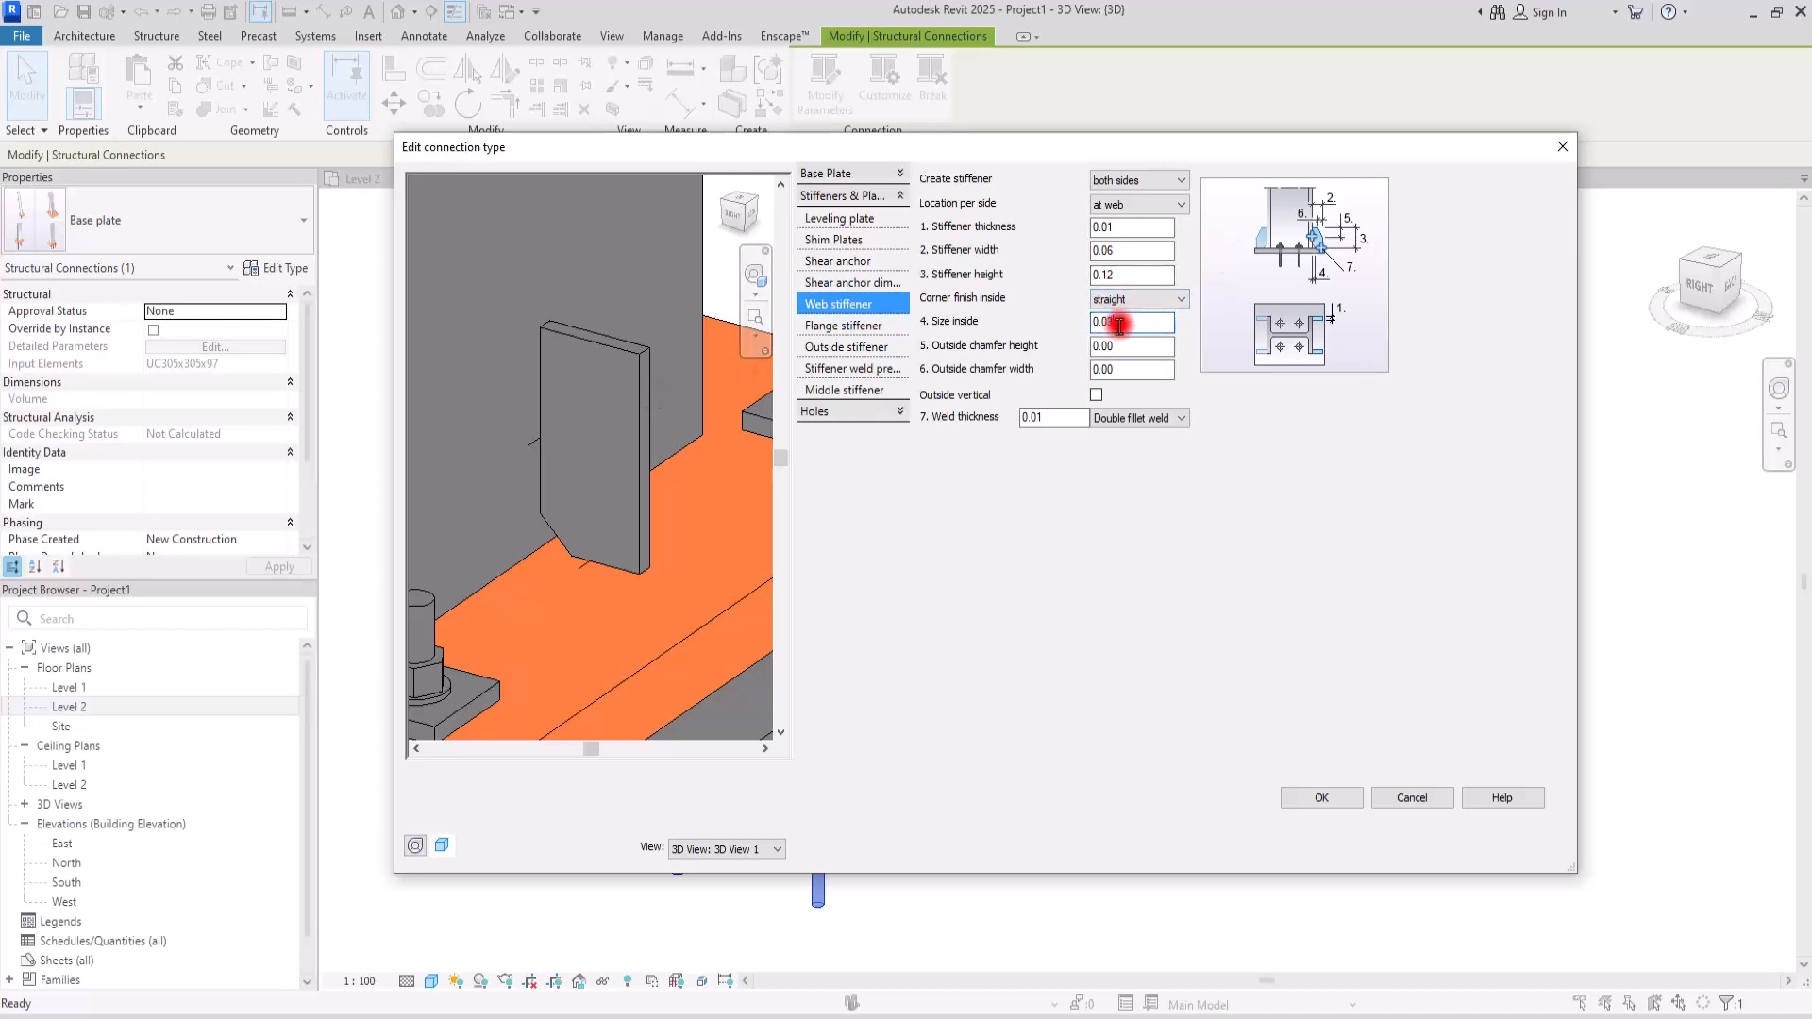
type("0.03")
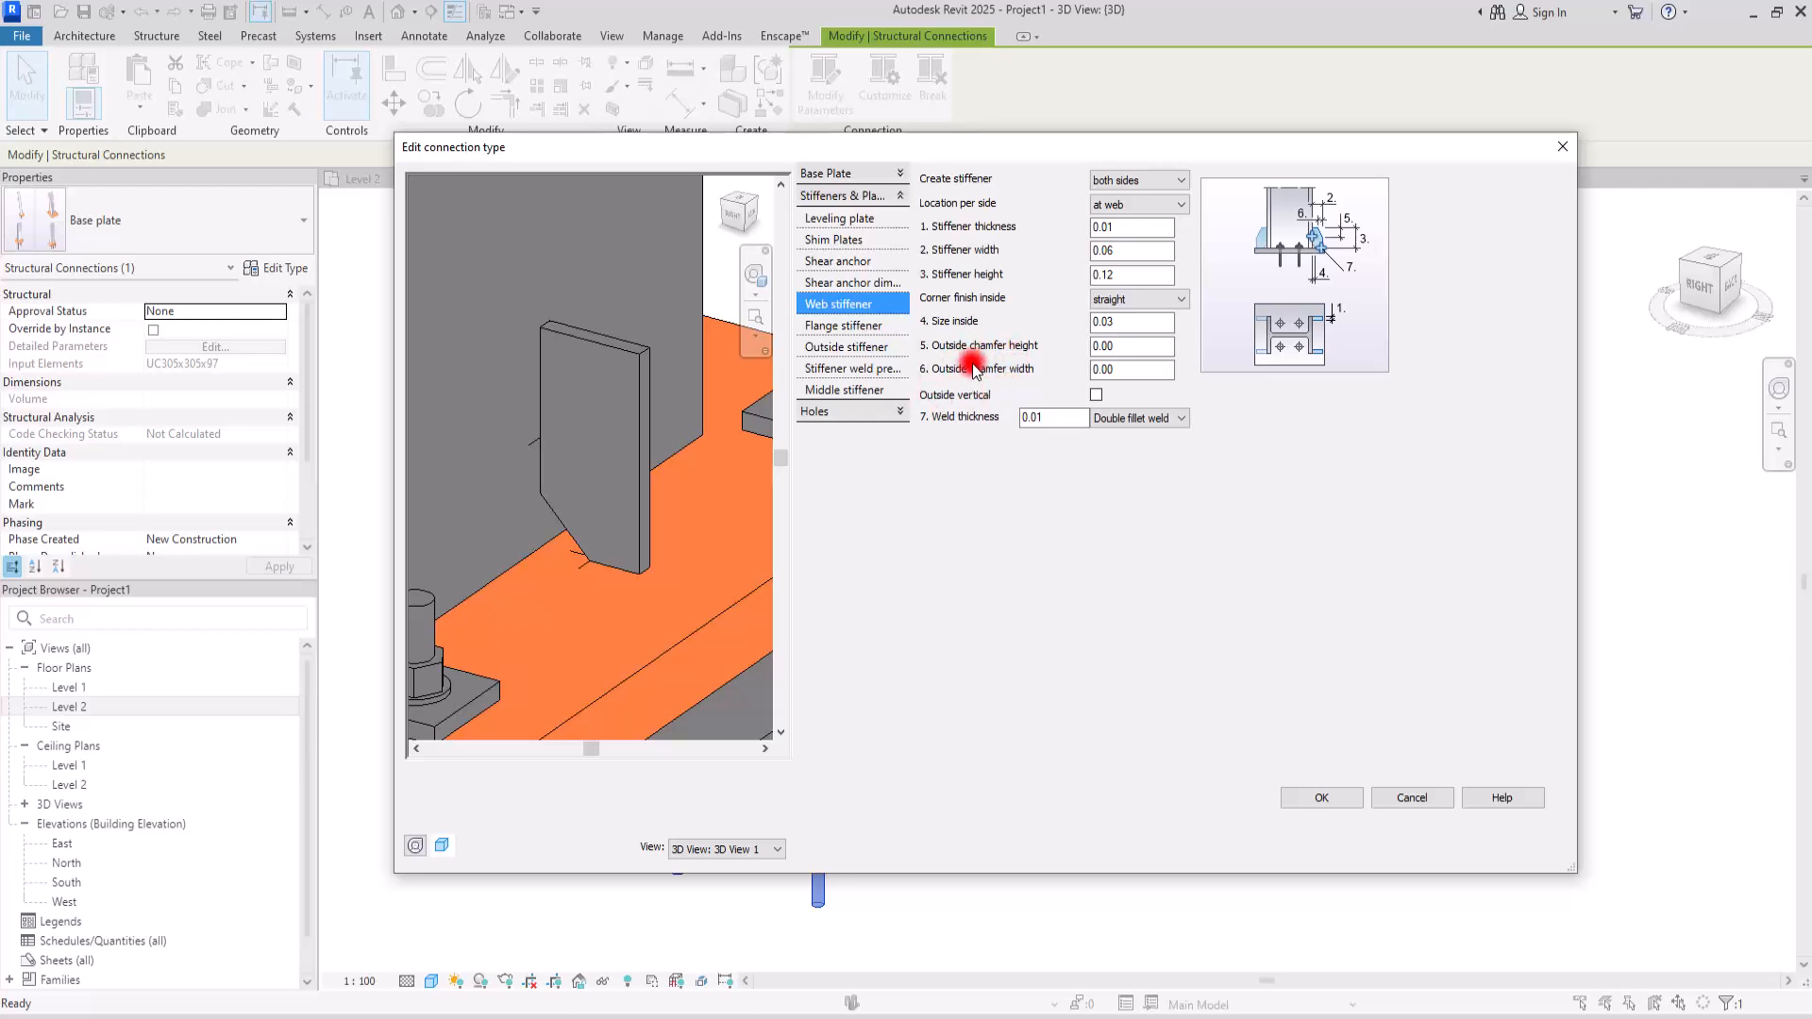
left_click_drag(1109, 345, 1143, 330)
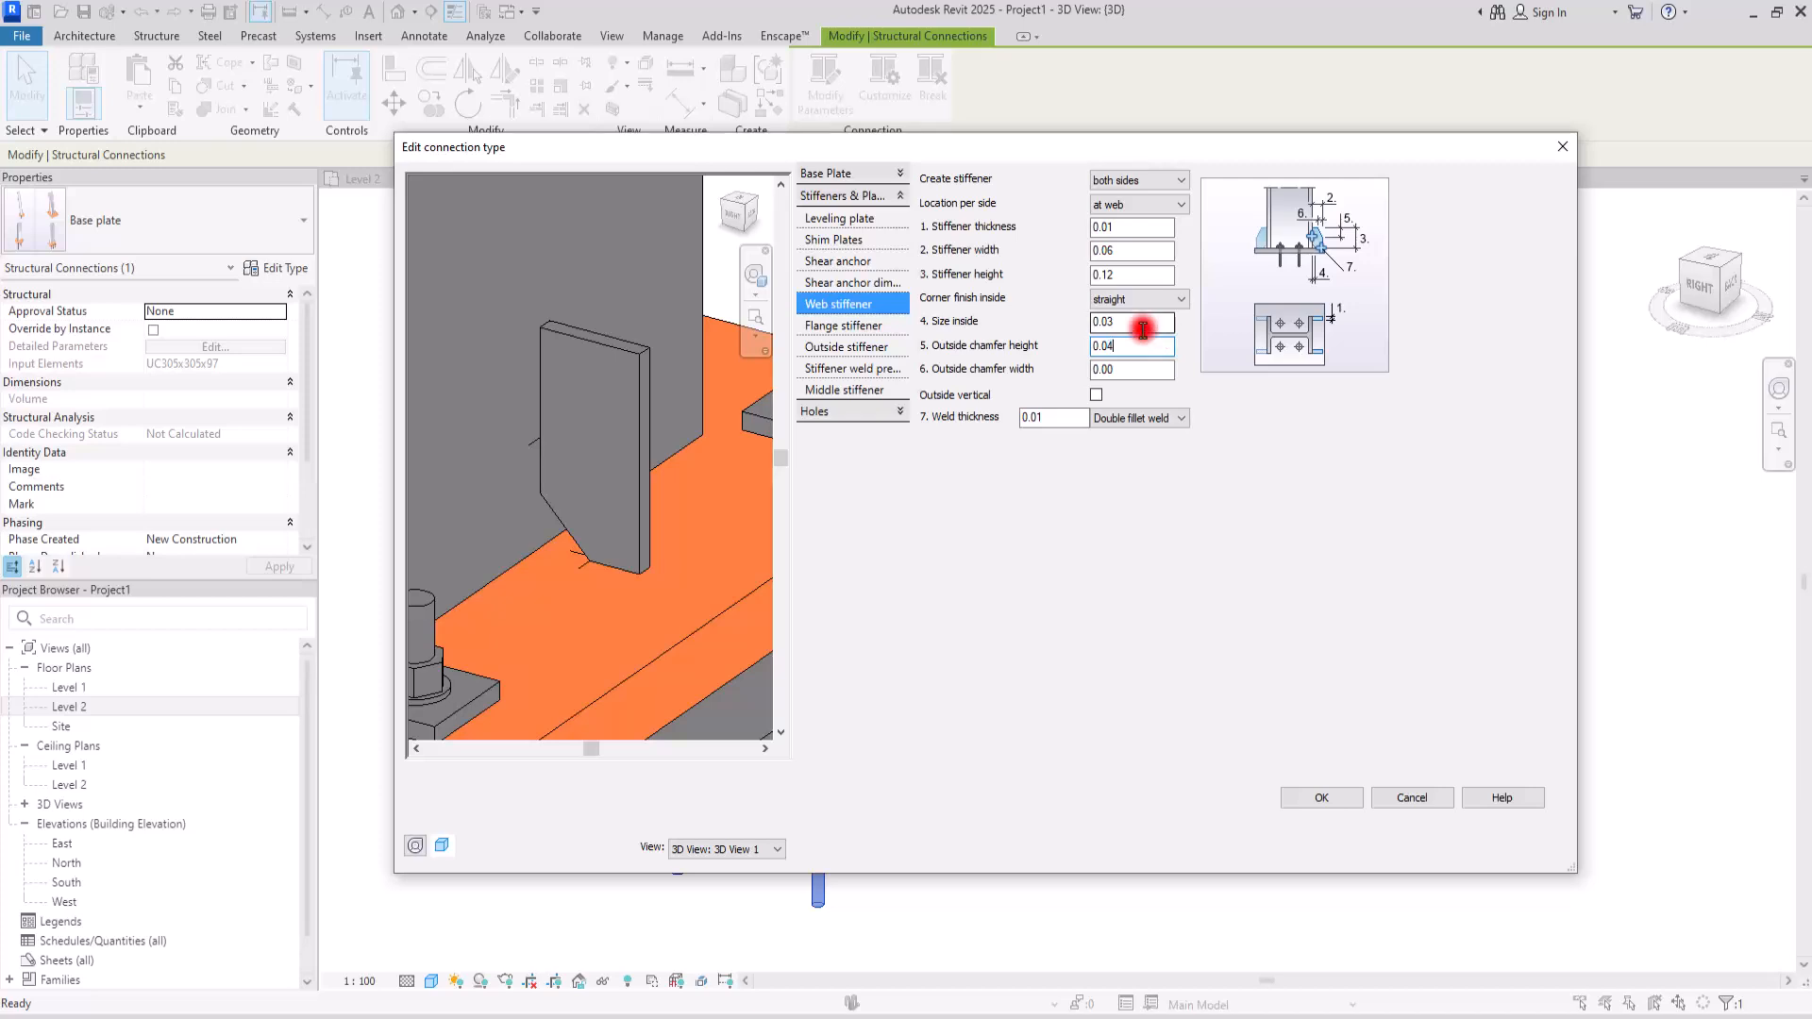
left_click(1137, 368)
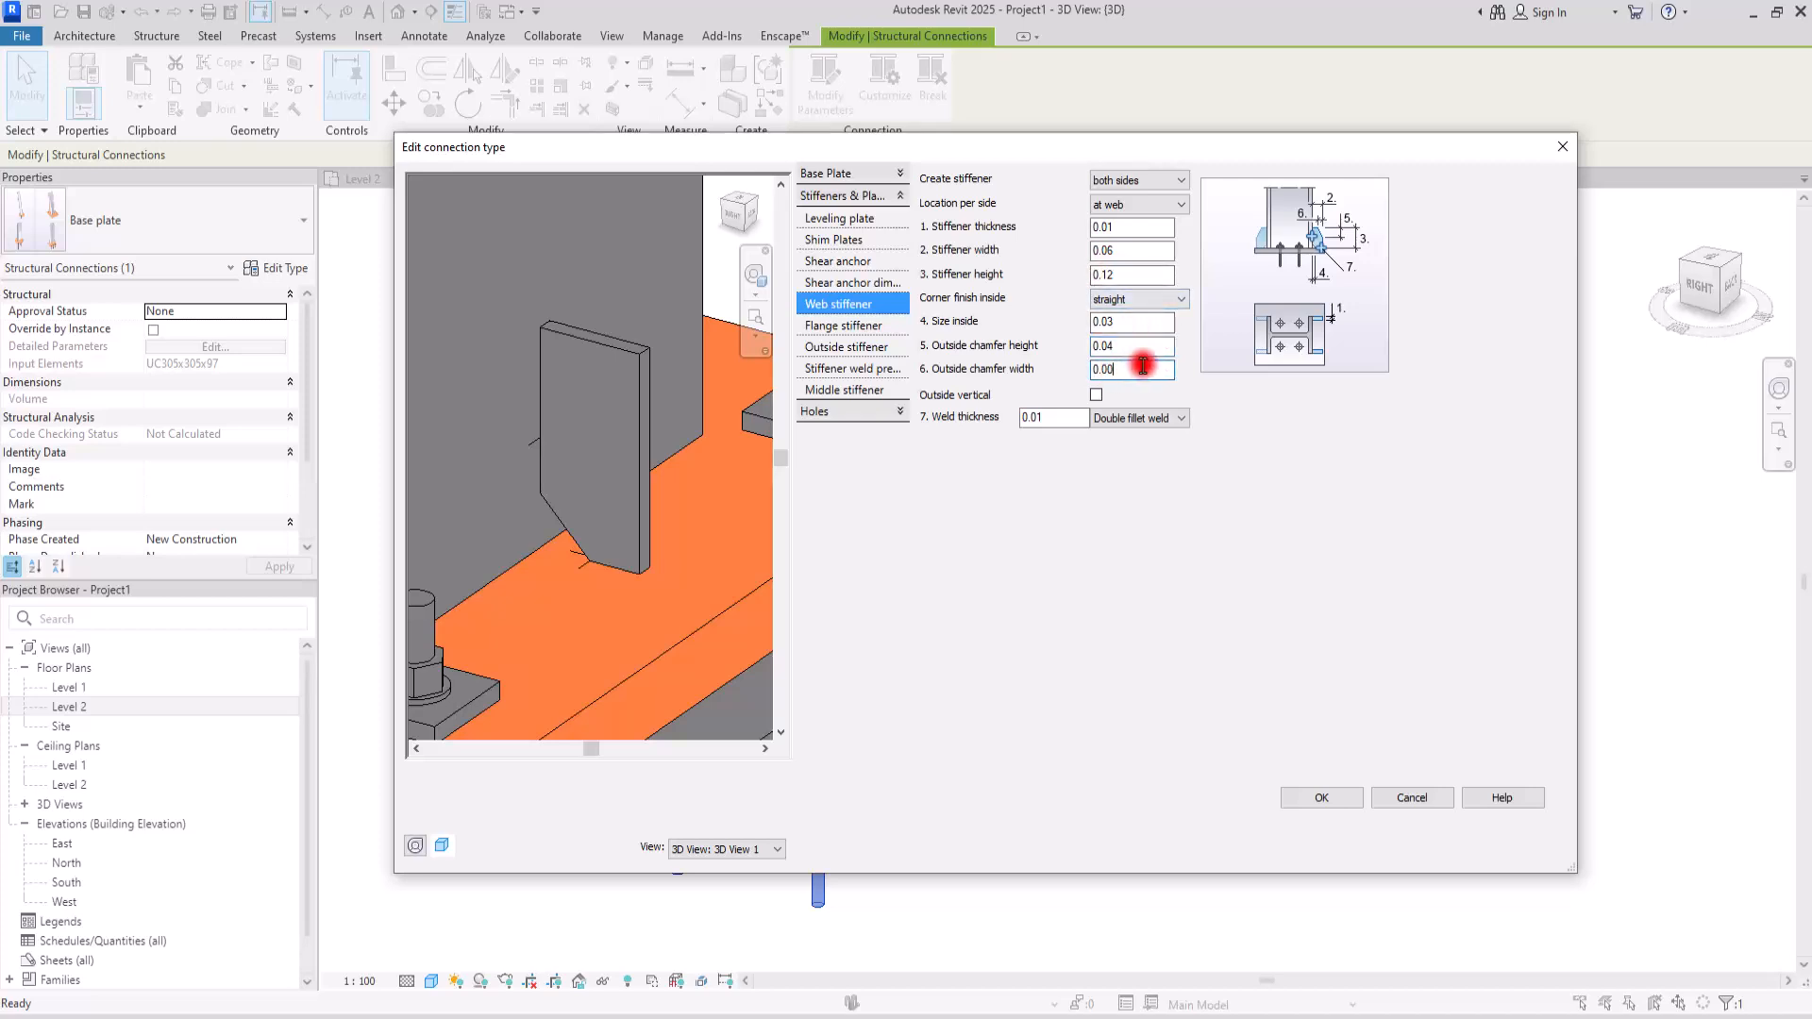
key("Return")
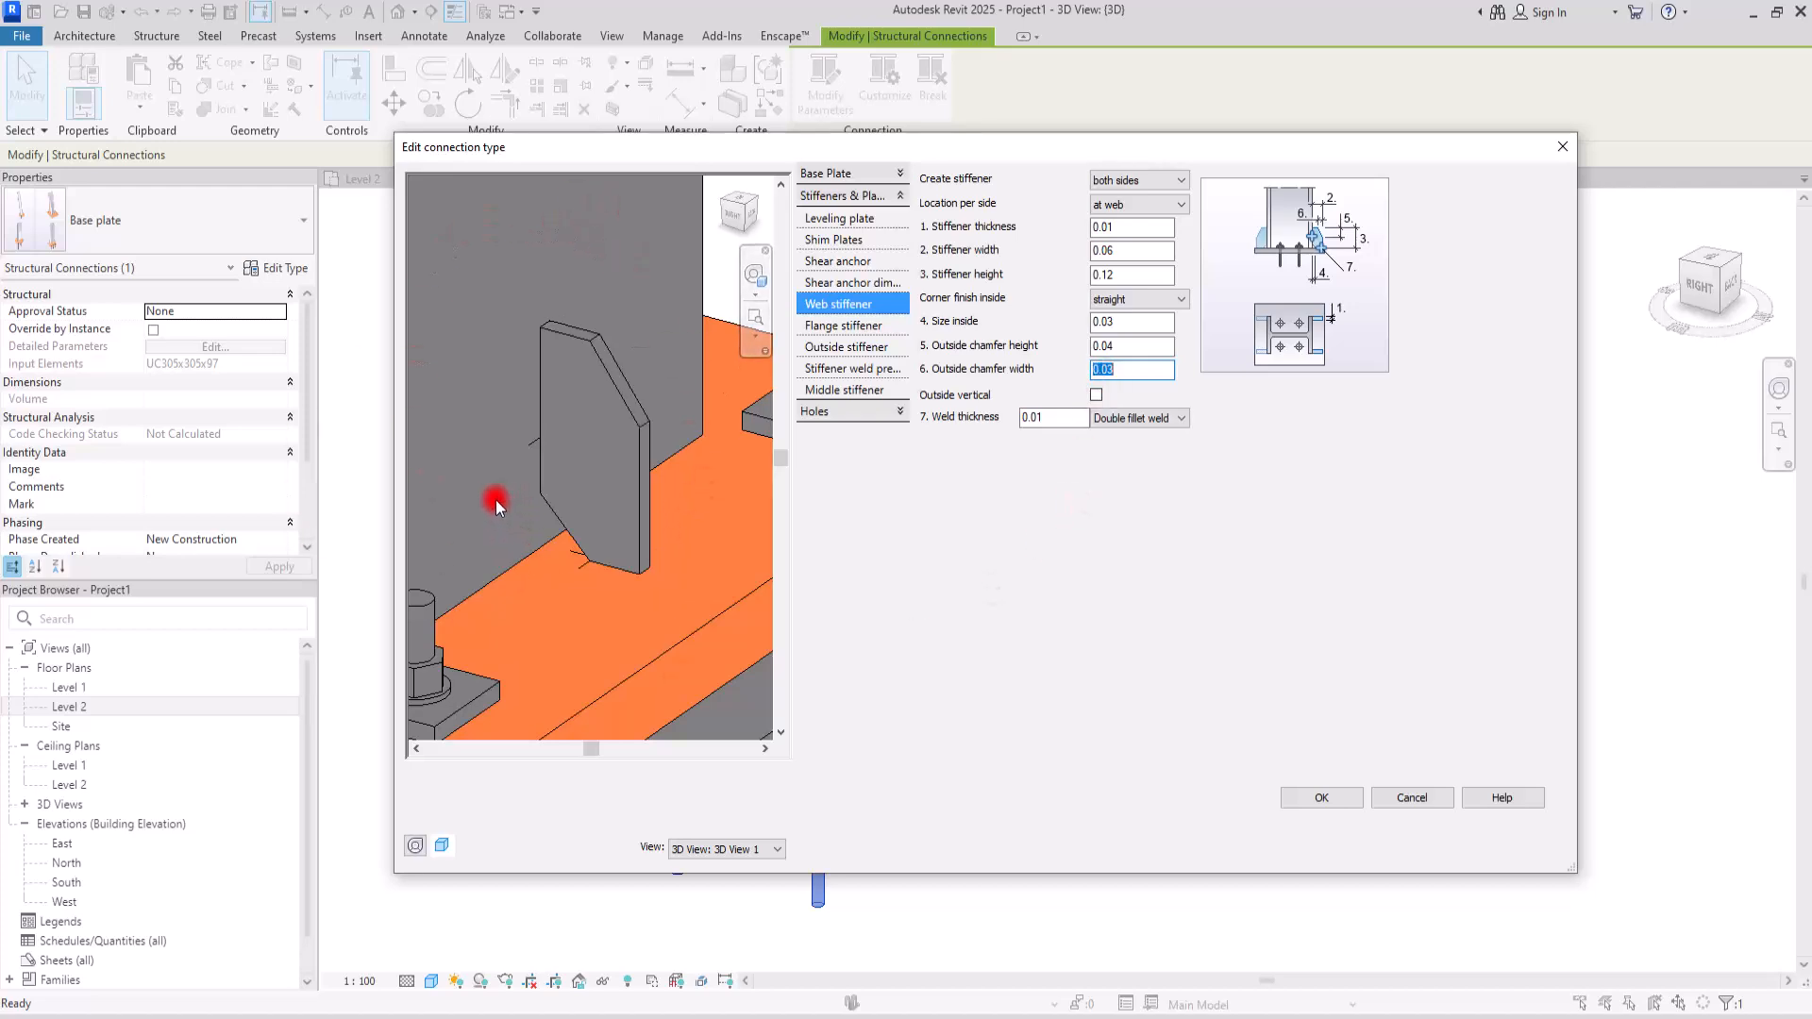
- Create flange stiffeners on both sides of the column and view them up close at the base plate
left_click(861, 326)
left_click(1095, 180)
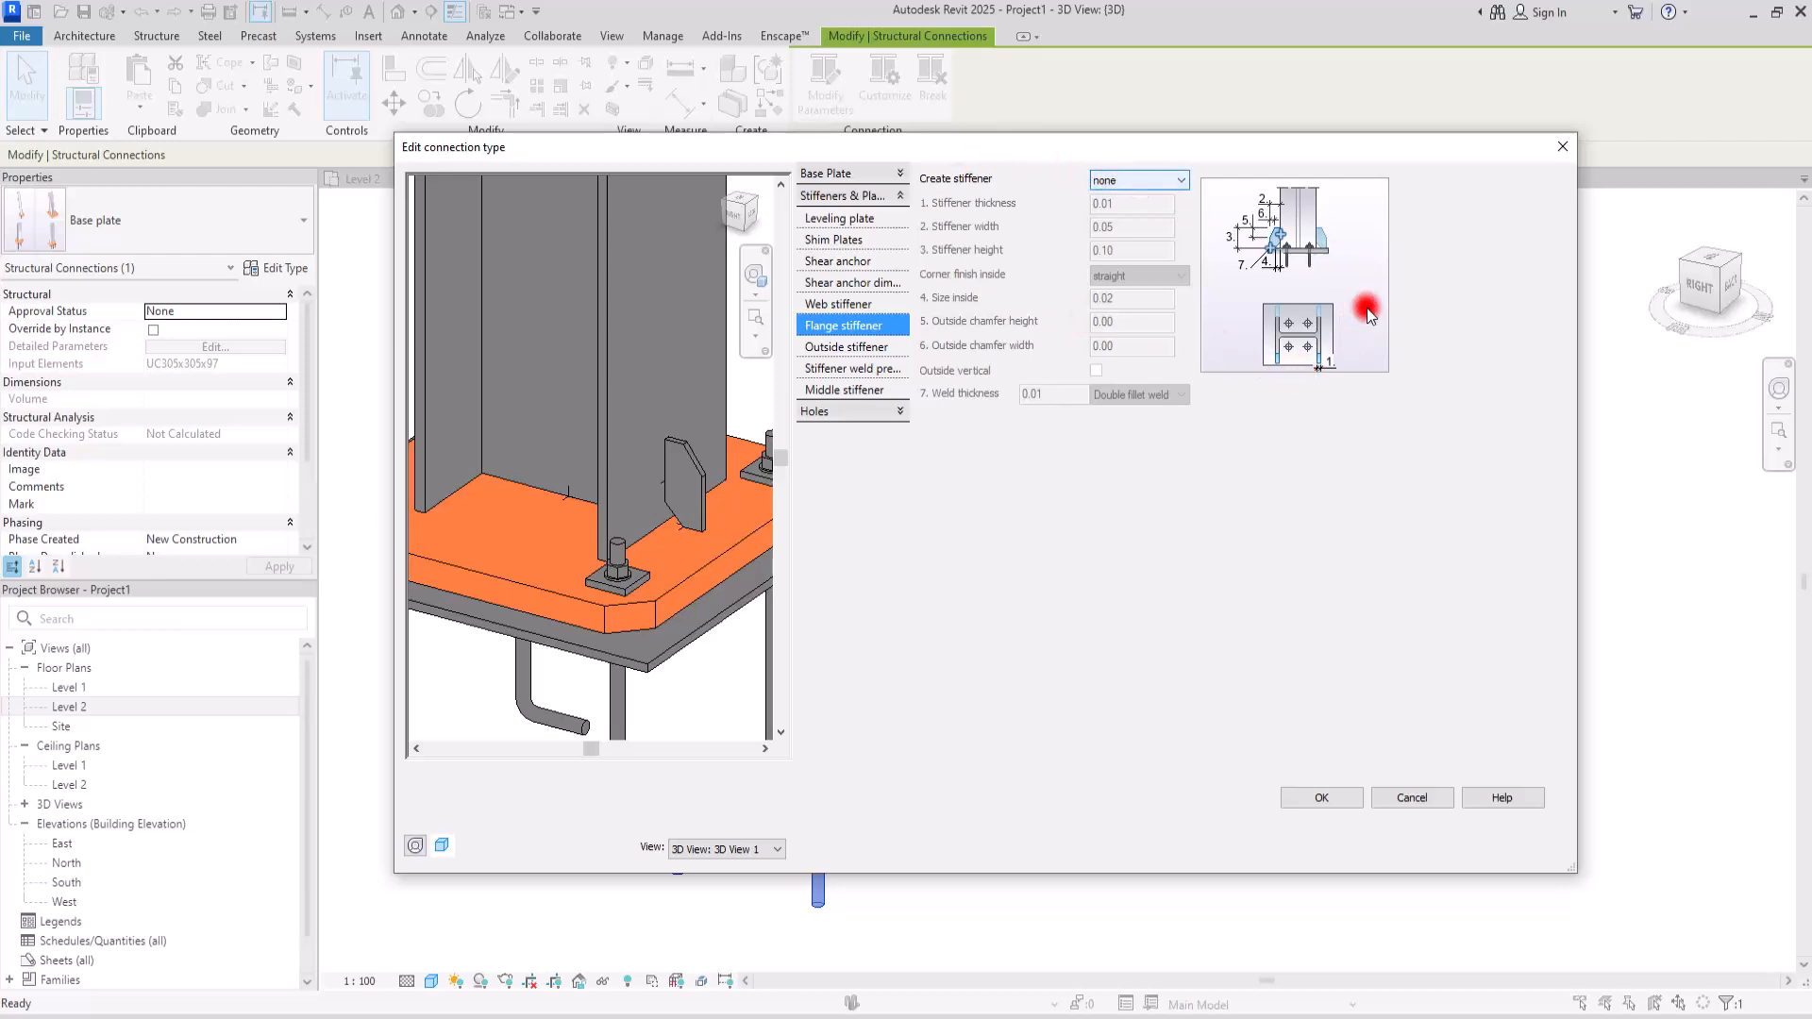
left_click(1139, 181)
left_click(1112, 237)
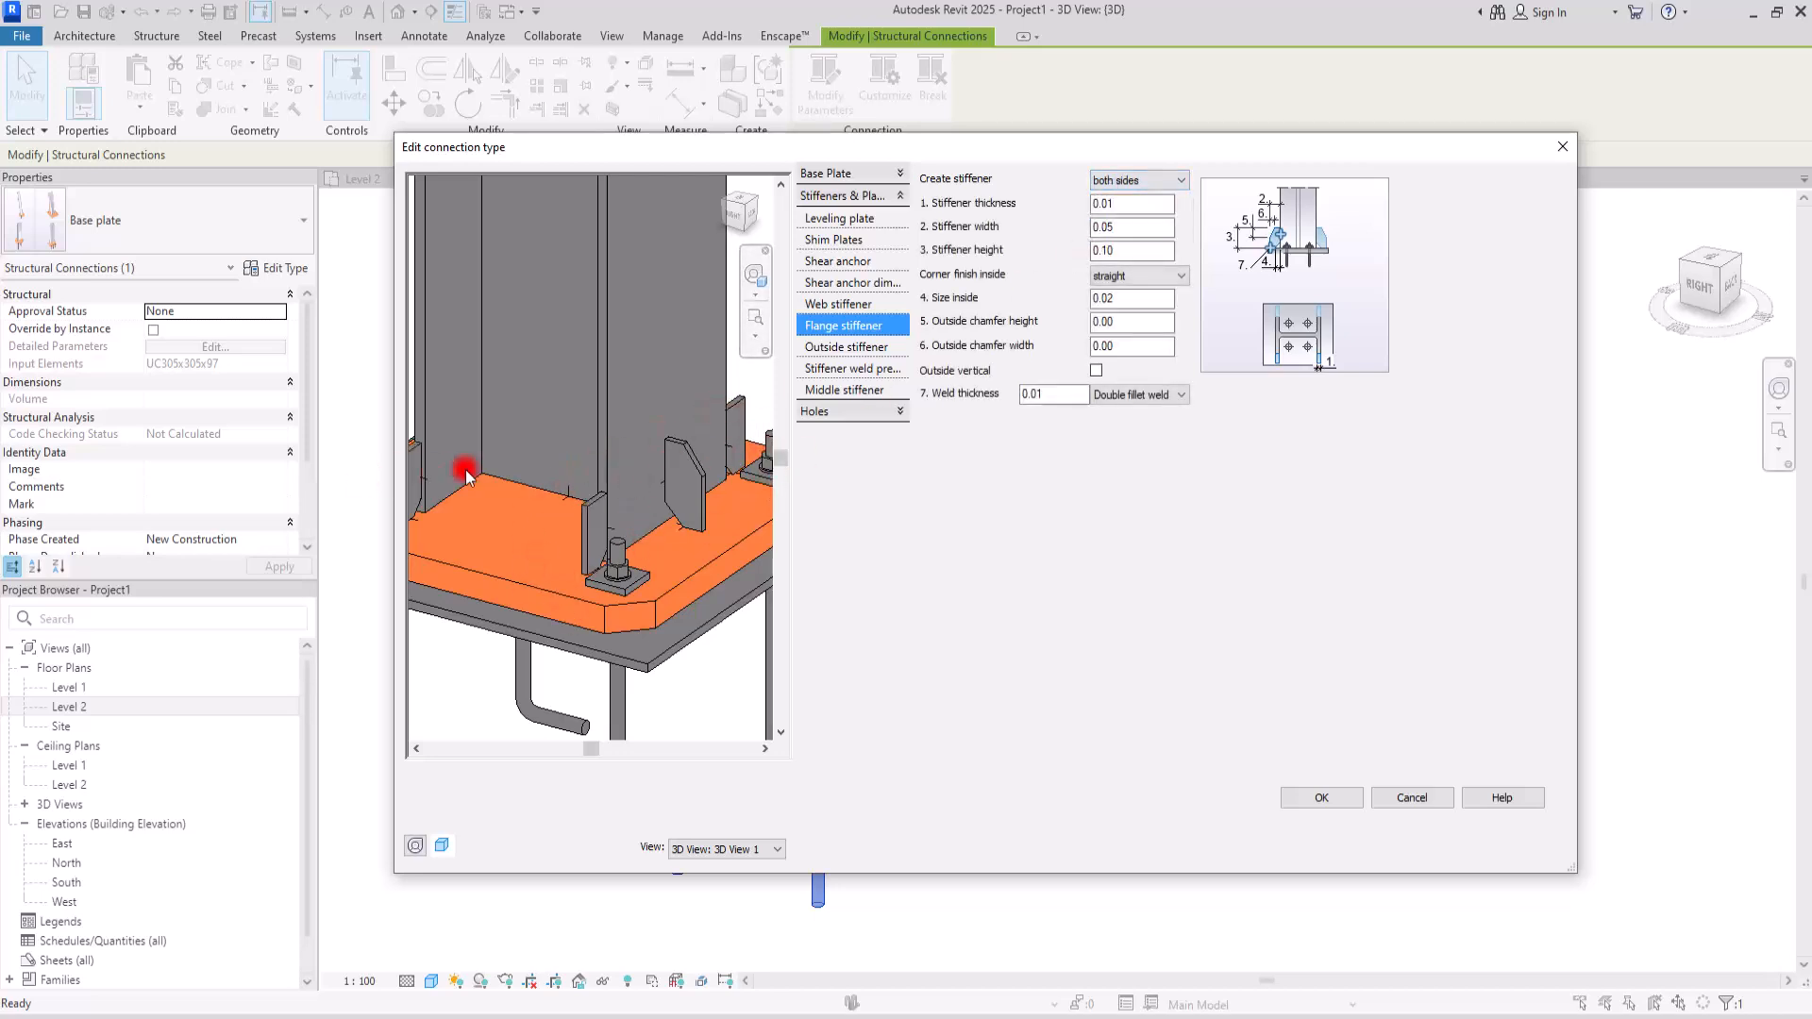
scroll(696, 477, "down", 4)
left_click_drag(579, 608, 523, 634)
middle_click_drag(510, 620, 544, 604, "shift")
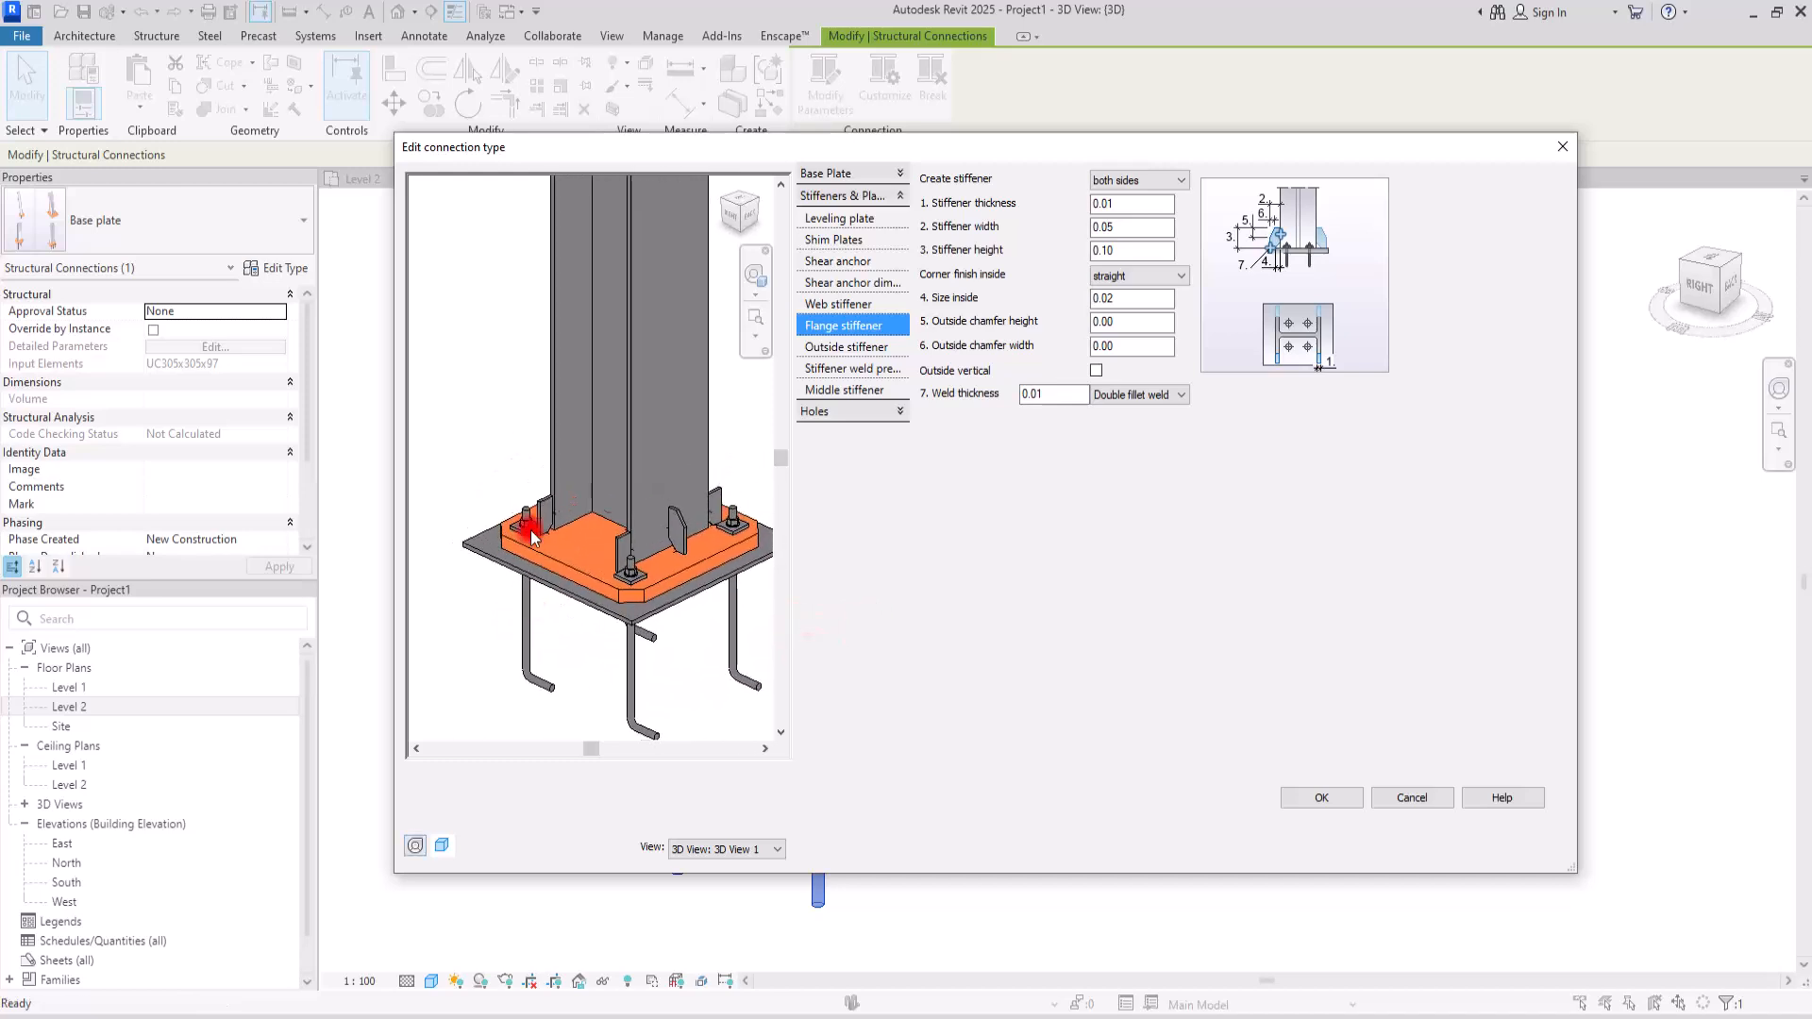
scroll(535, 519, "up", 6)
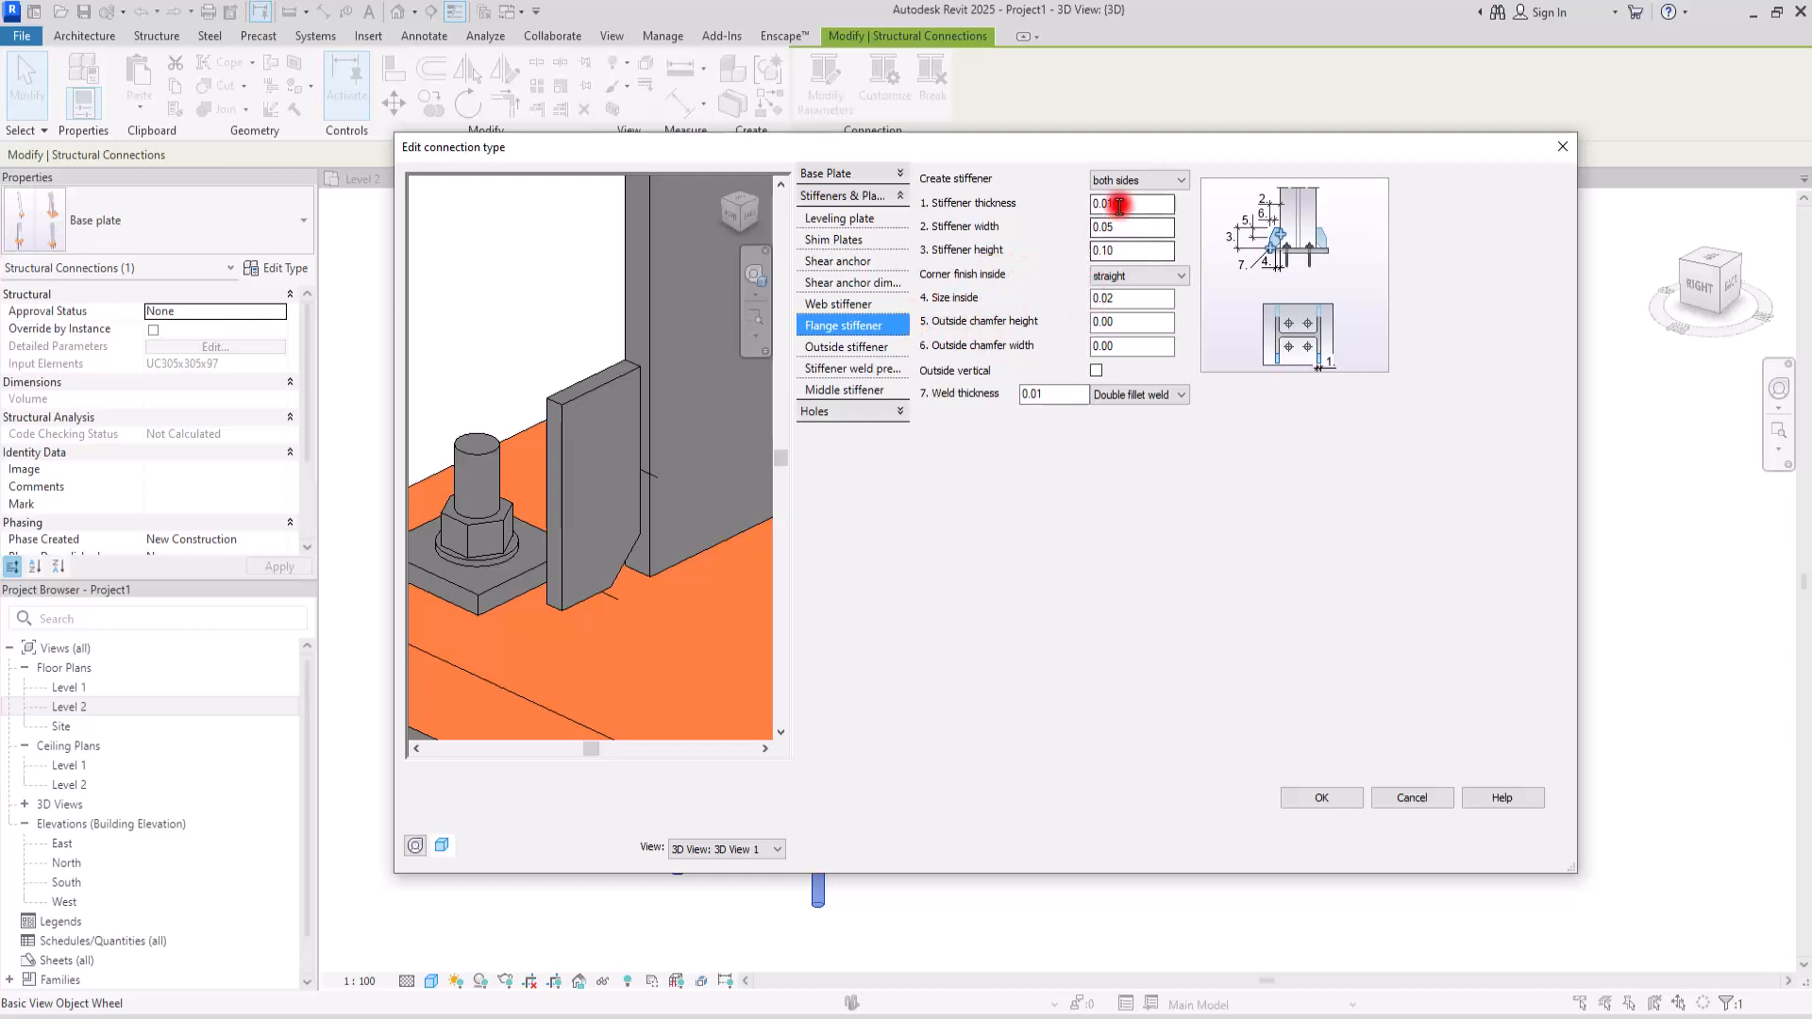
- Set the flange stiffener thickness to 0.02, and open the outside stiffener settings
left_click_drag(1106, 203, 1178, 203)
type("2")
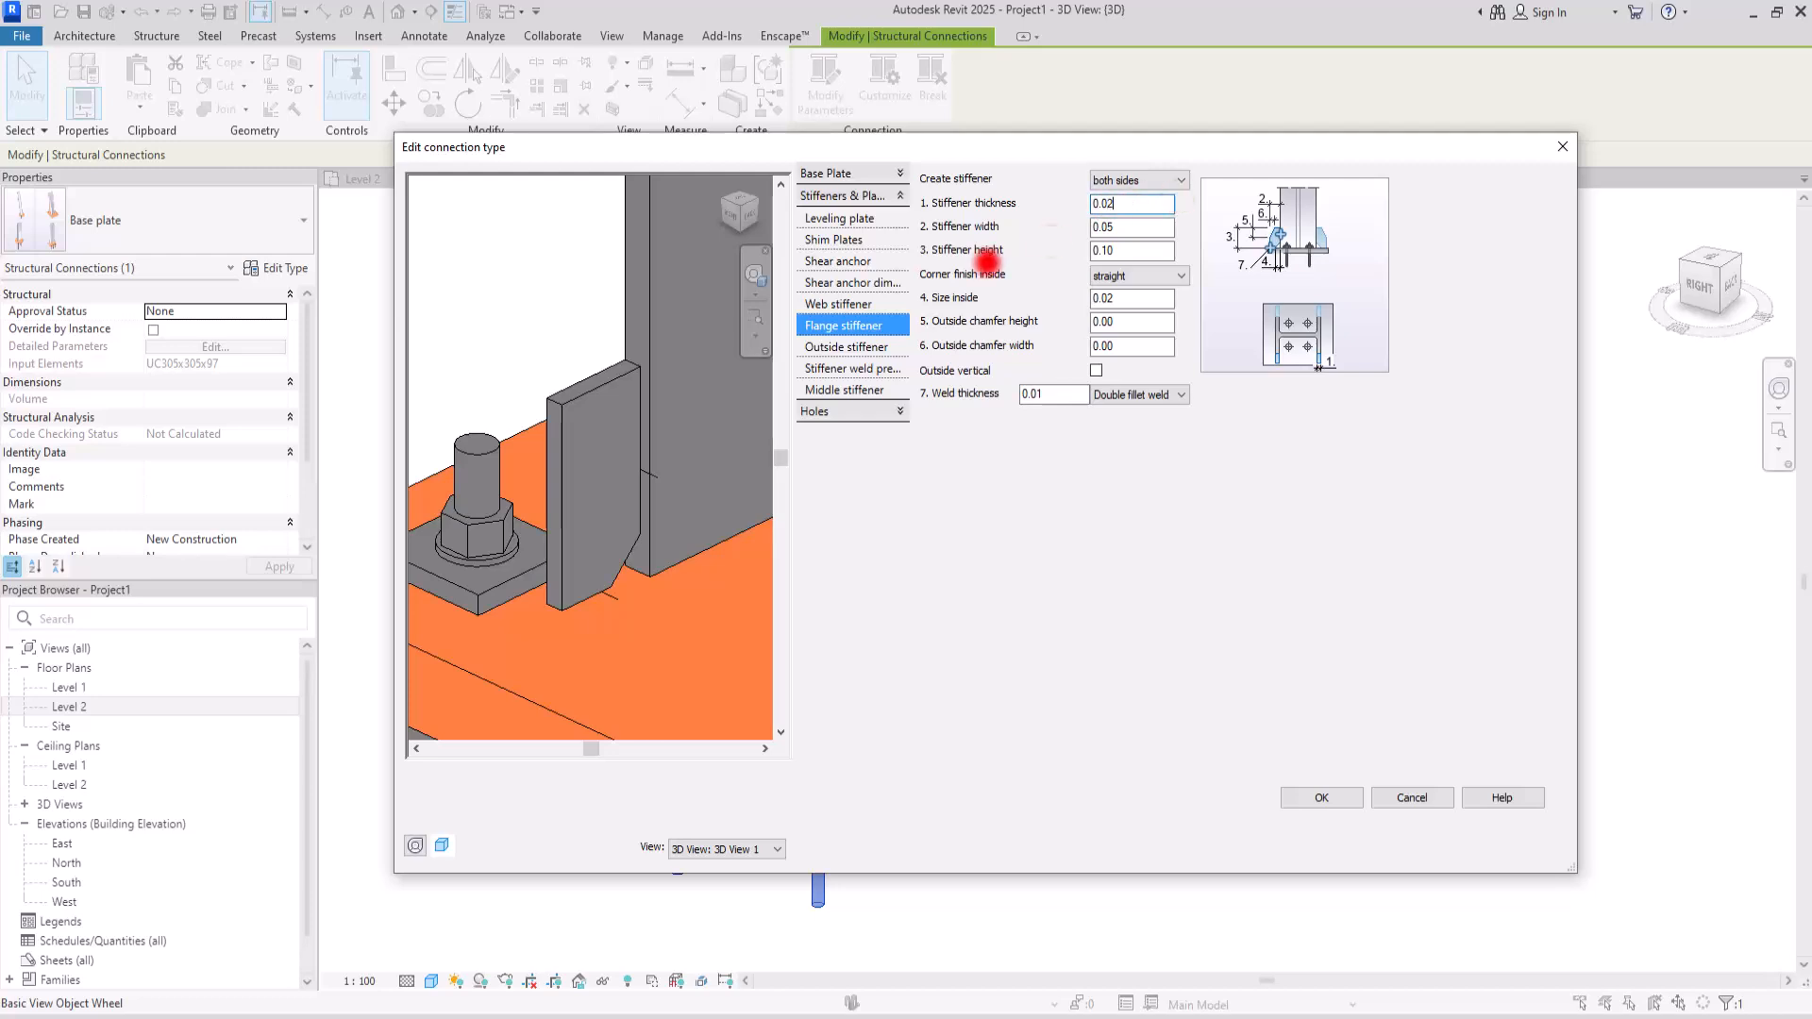
mouse_move(680, 469)
left_mouse_down()
mouse_move(628, 489)
mouse_move(340, 465)
mouse_move(683, 476)
mouse_move(604, 501)
mouse_move(661, 443)
left_mouse_up()
left_click(809, 348)
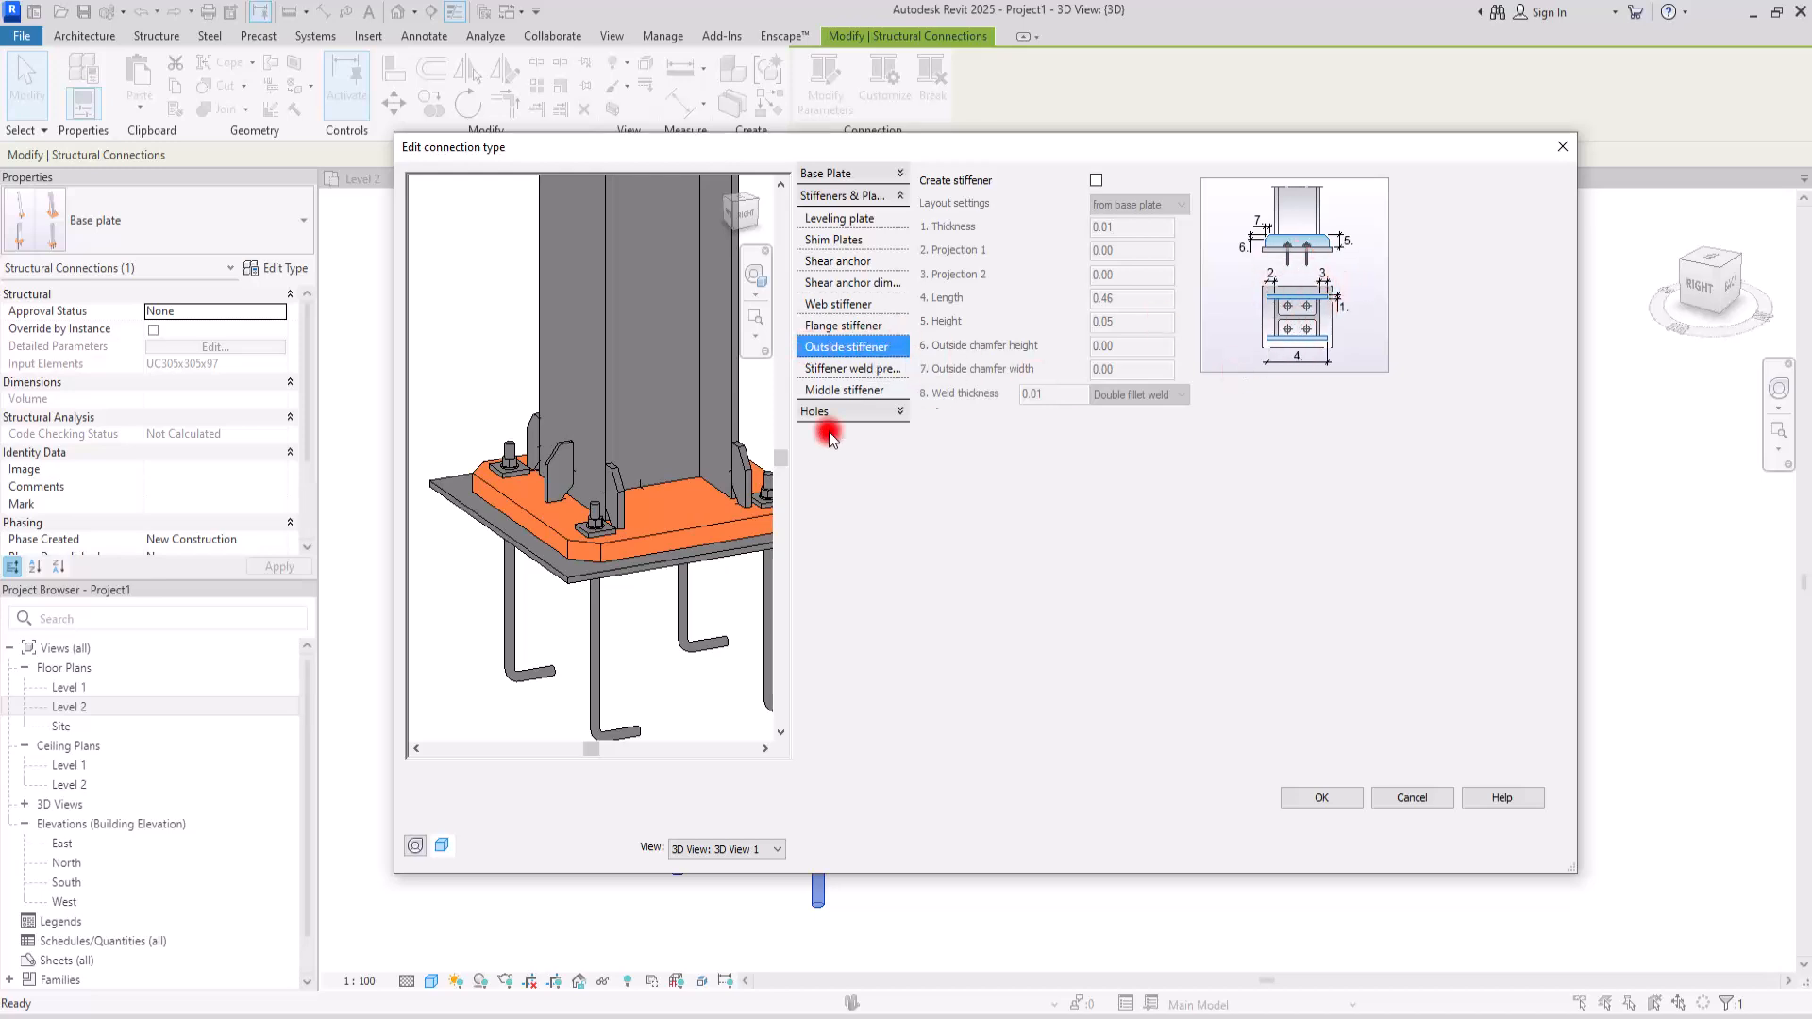
middle_click_drag(680, 509, 583, 532)
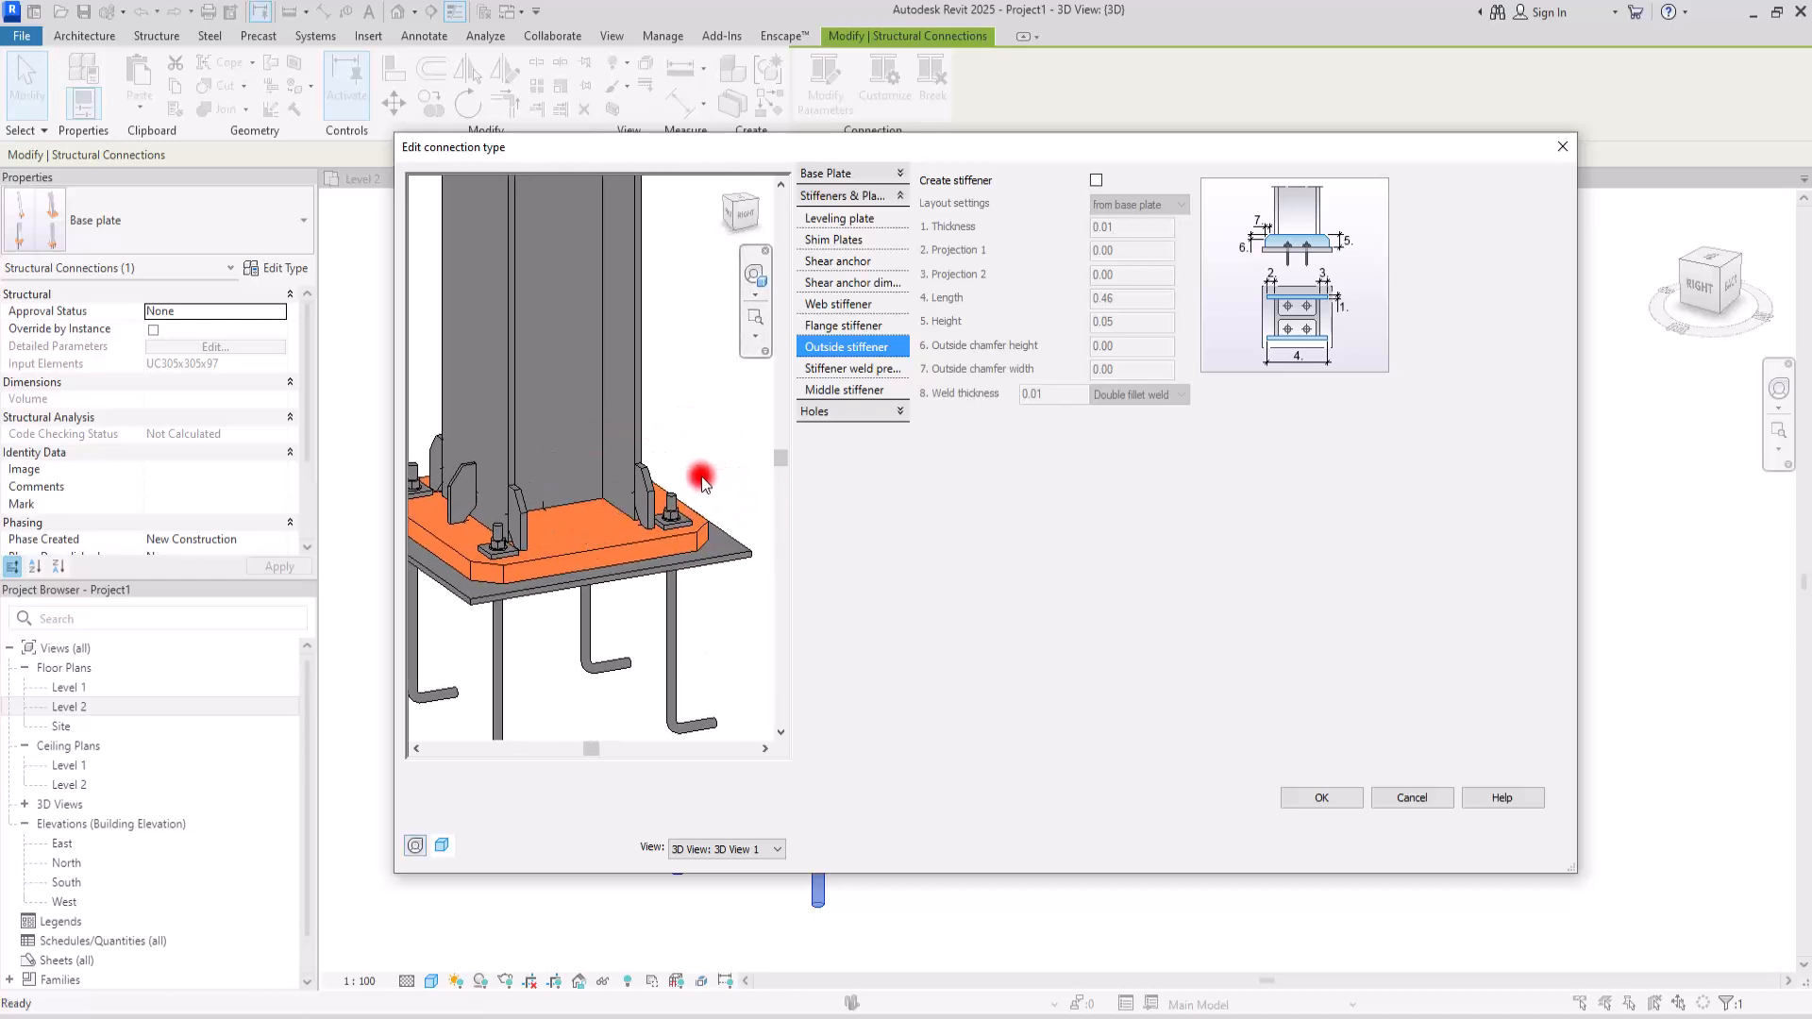
- Create a middle stiffener on both sides of the column web and view it at the base plate
left_click(841, 394)
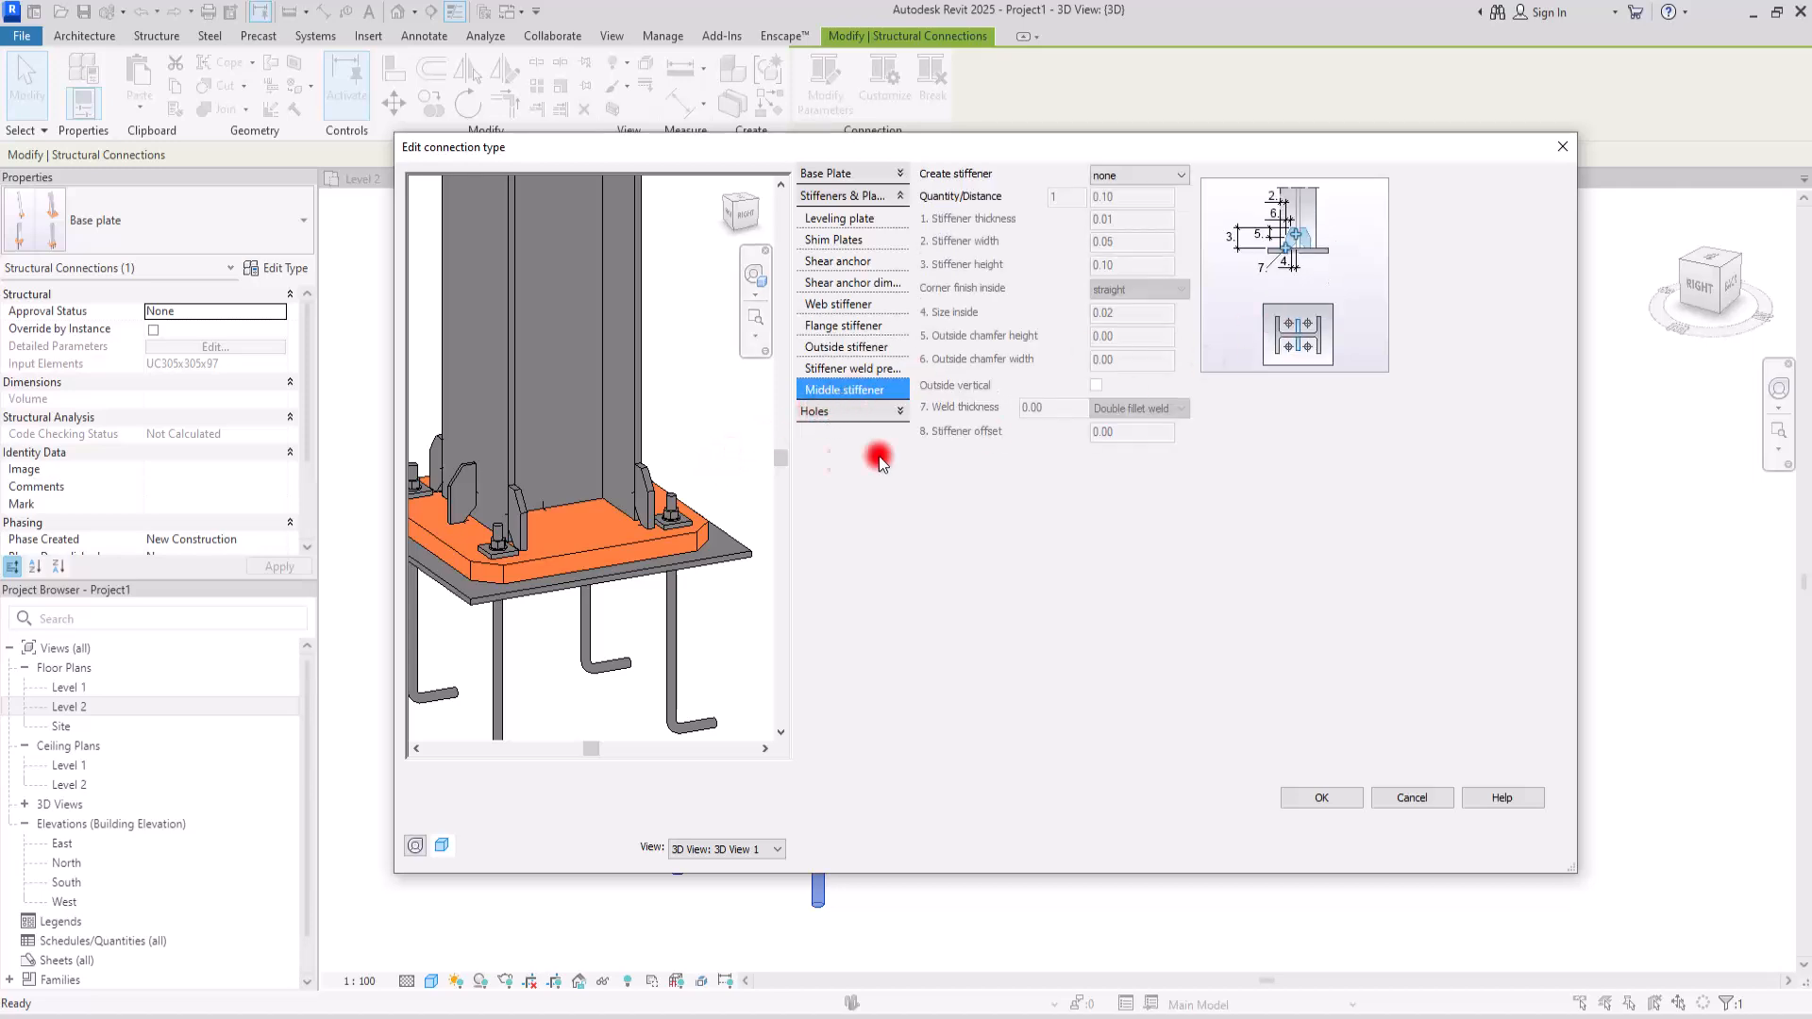
middle_click_drag(647, 507, 586, 510, "shift")
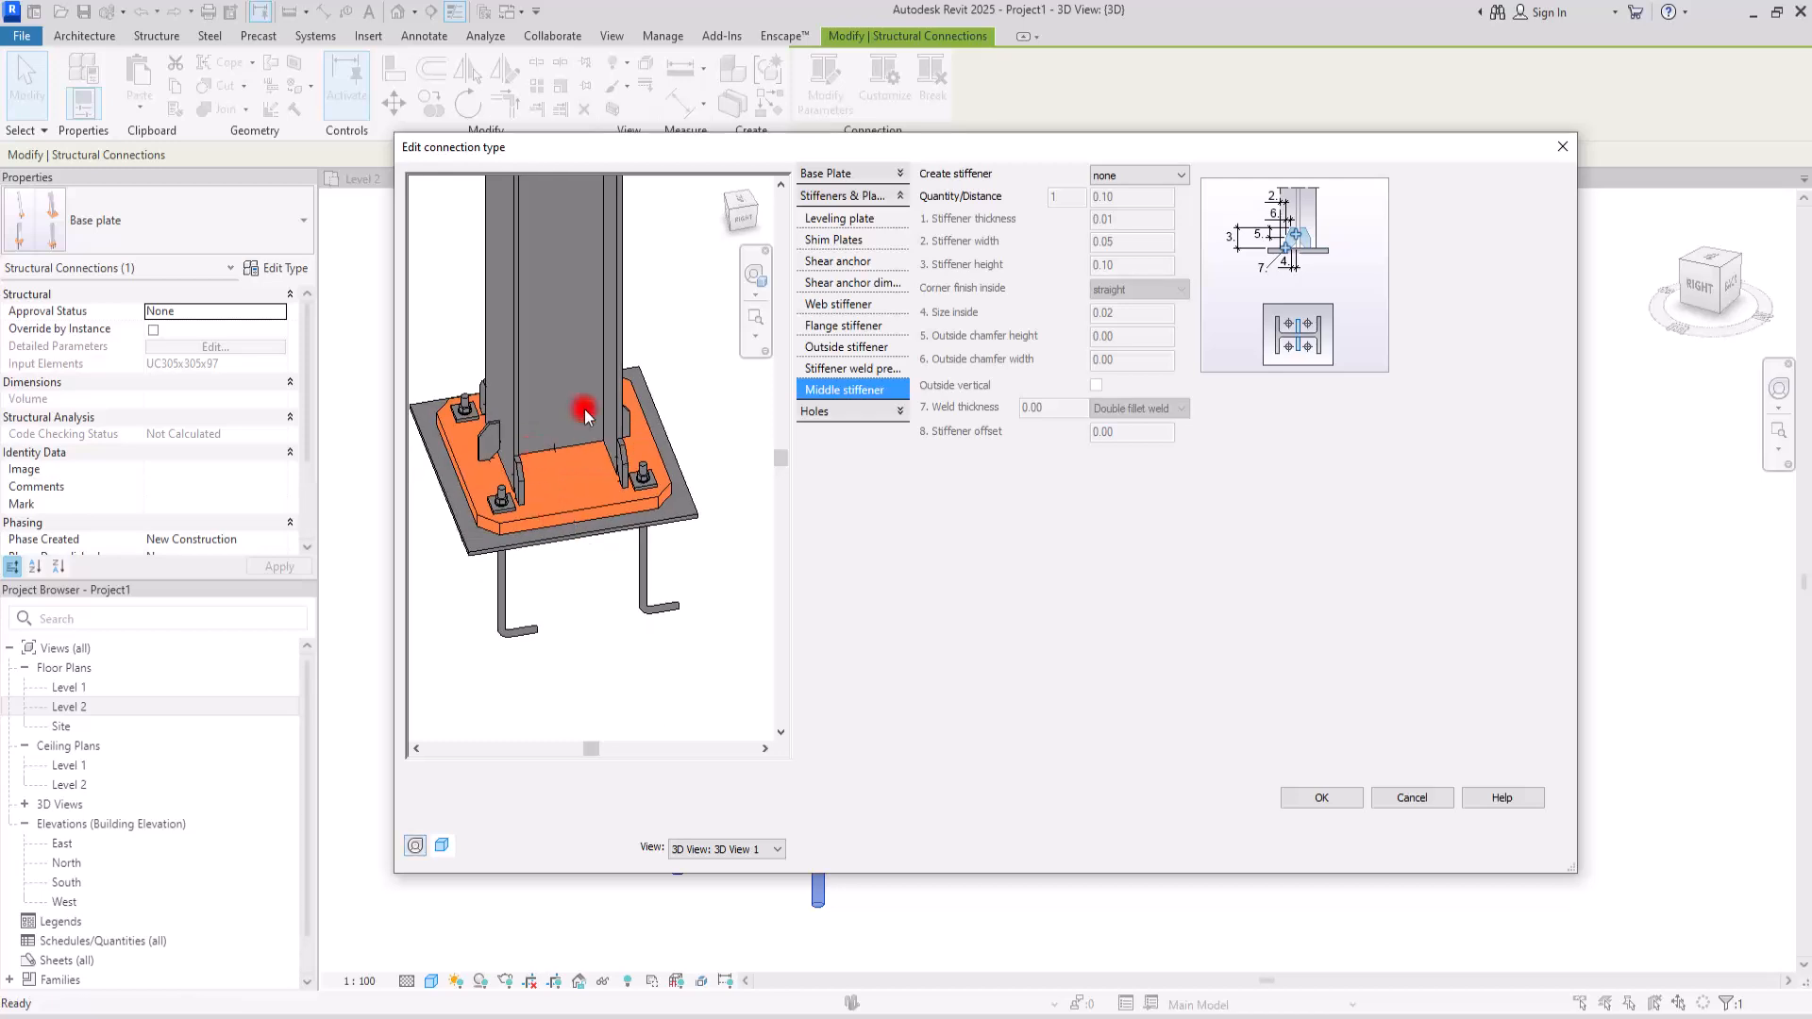
scroll(535, 419, "up", 2)
scroll(536, 414, "up", 2)
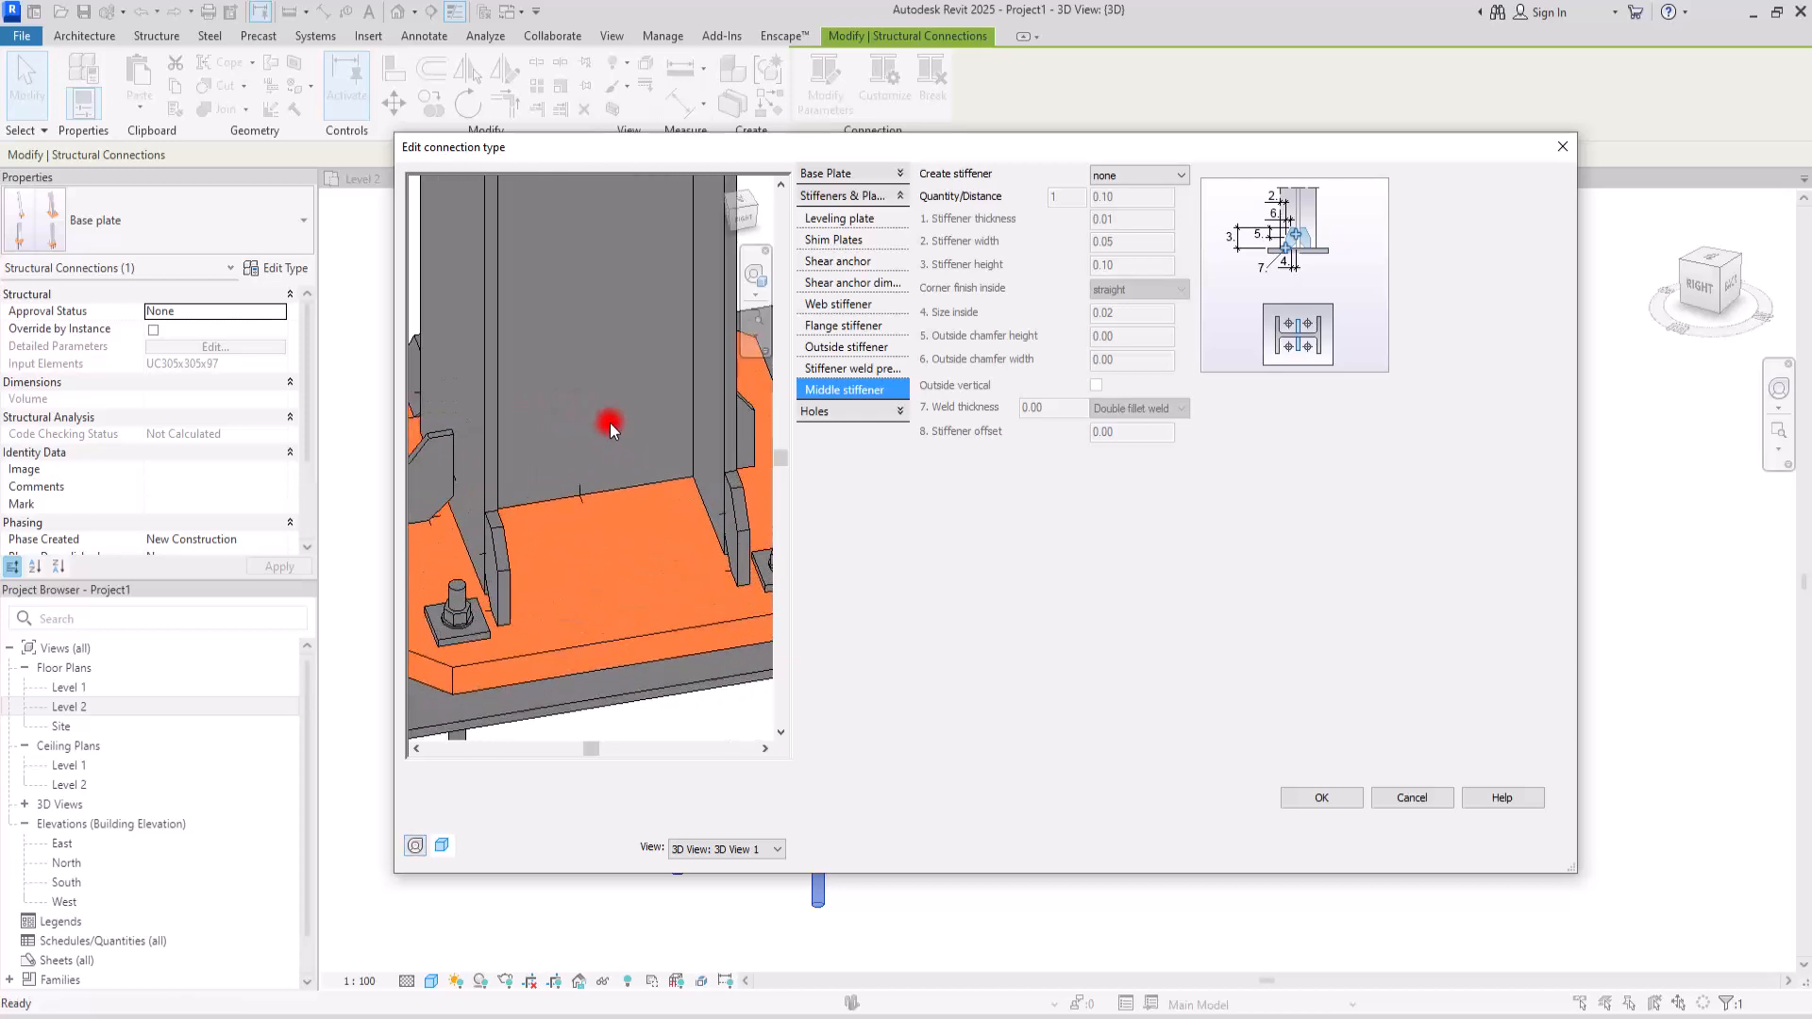
left_click(1128, 175)
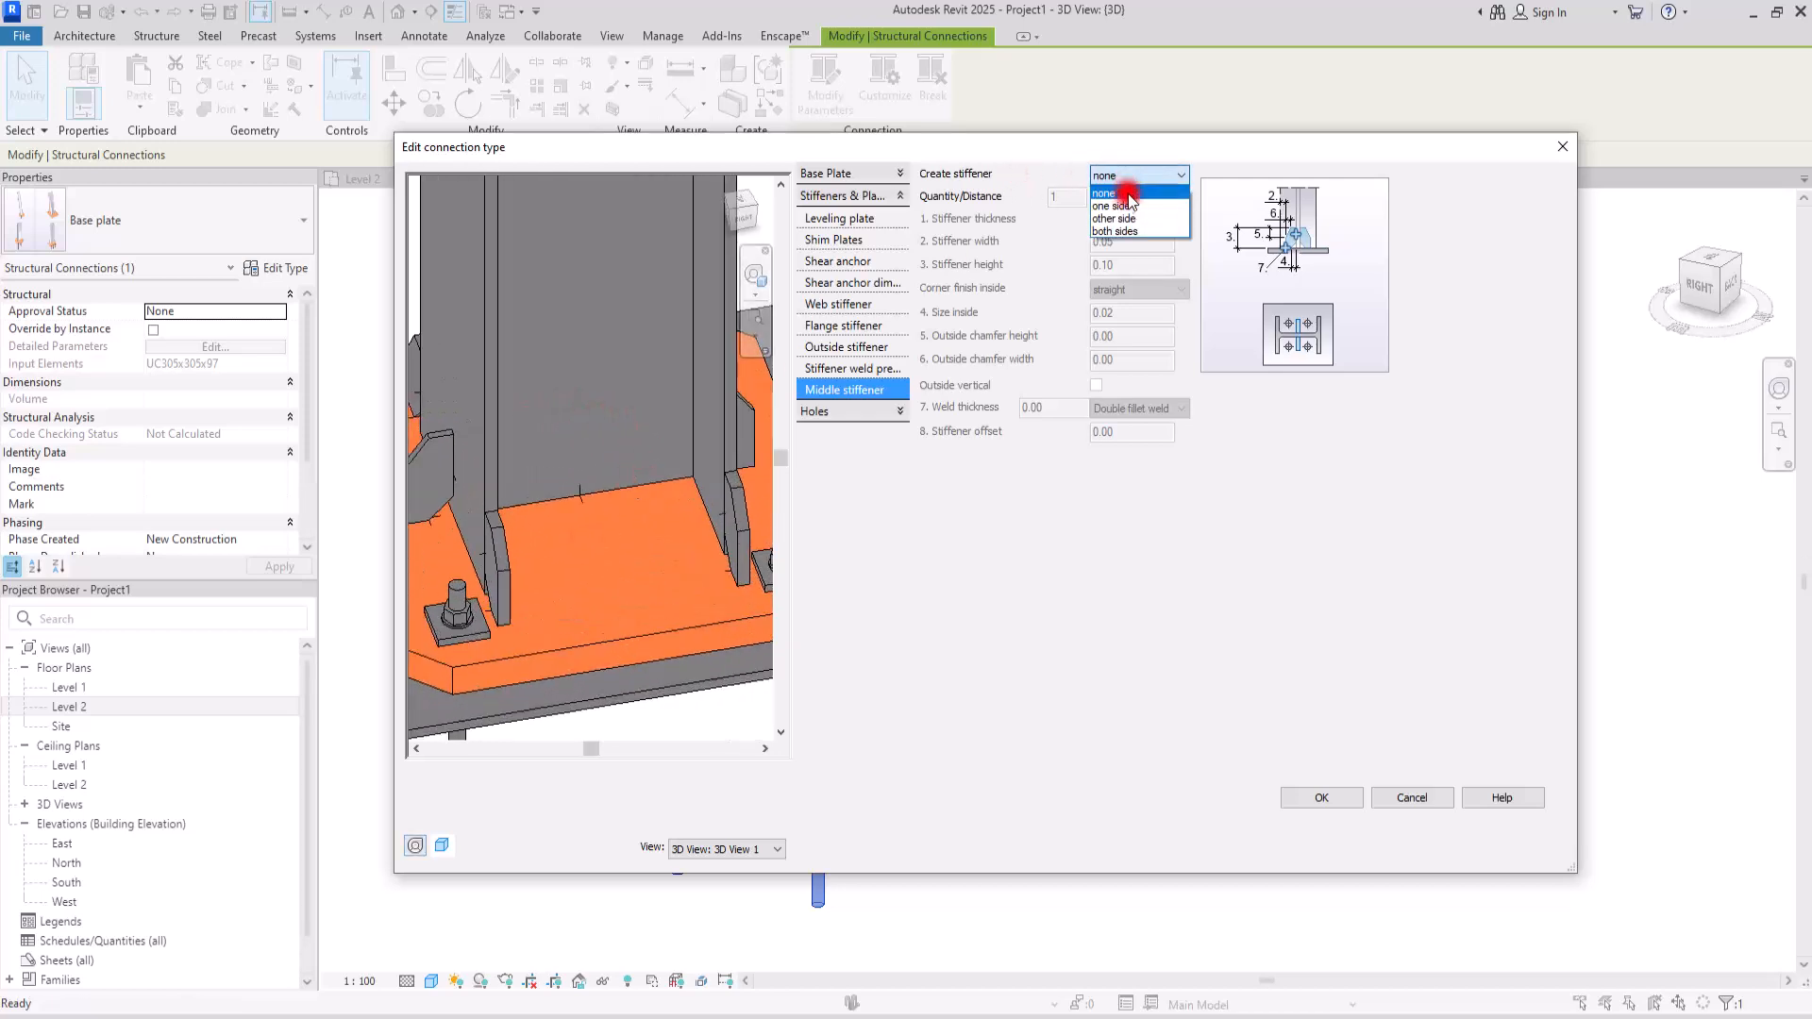
left_click(1118, 219)
scroll(600, 481, "down", 2)
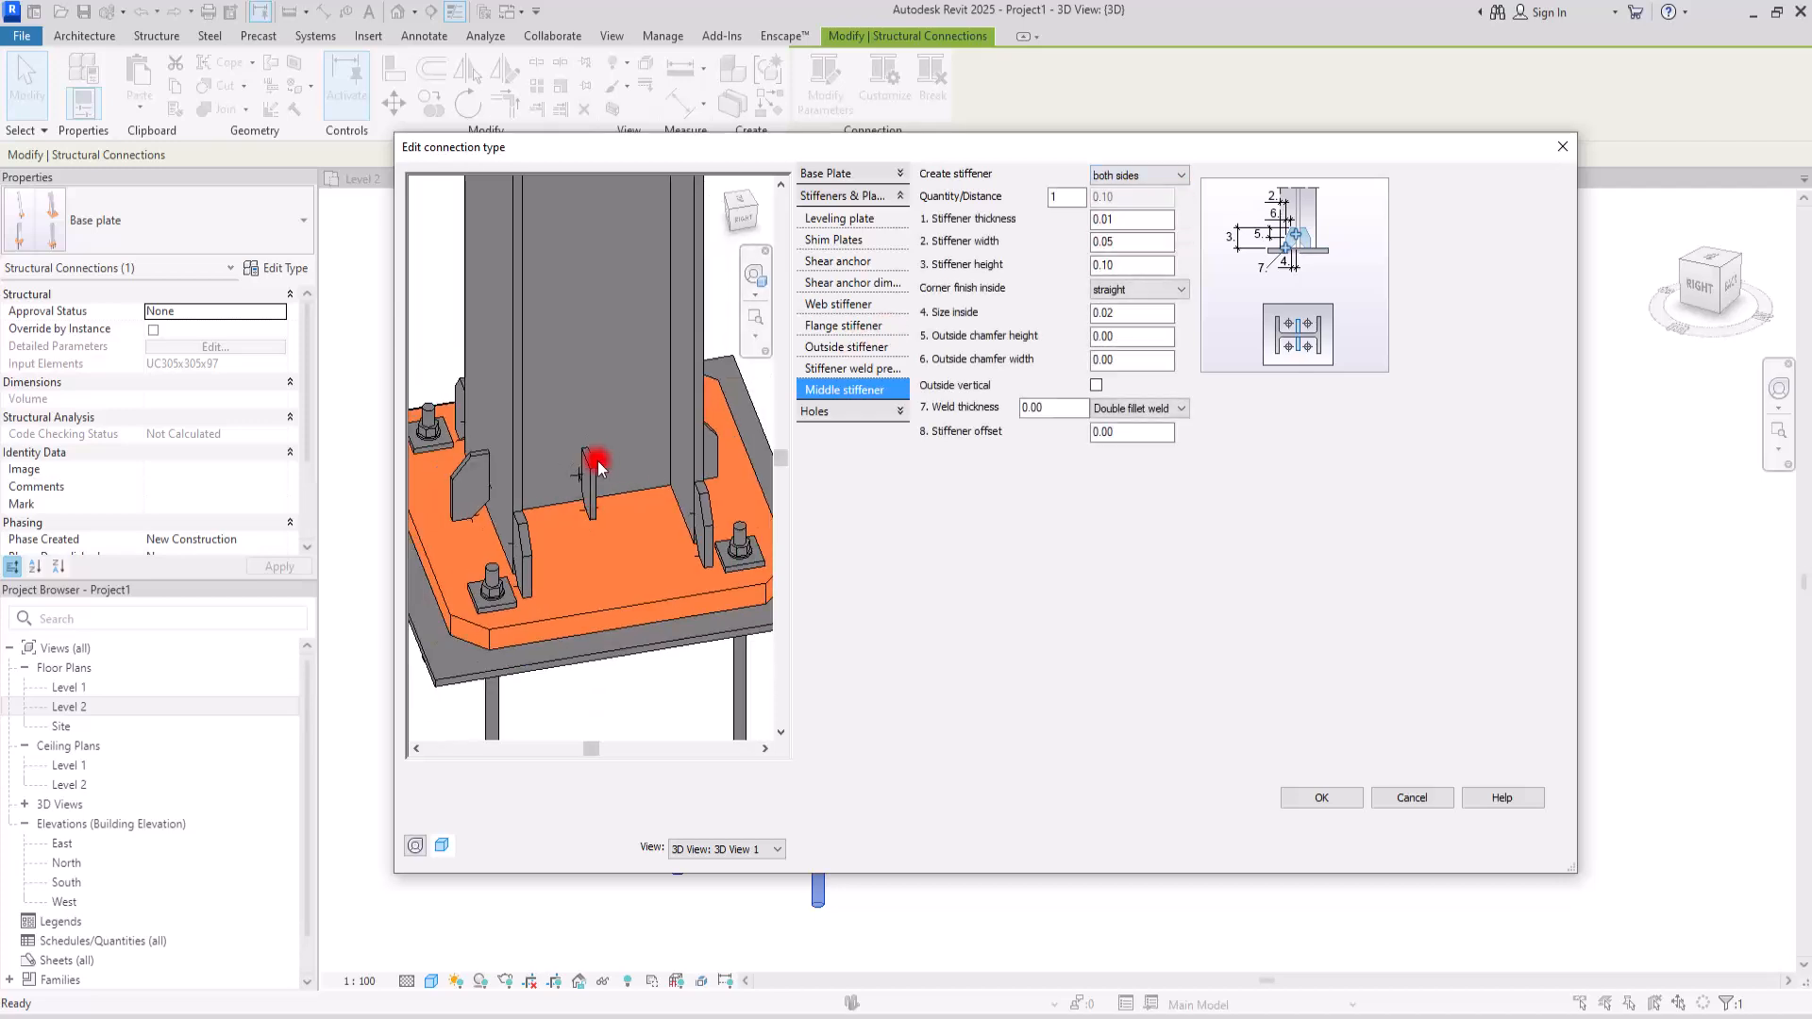
middle_click_drag(551, 642, 1024, 538, "shift")
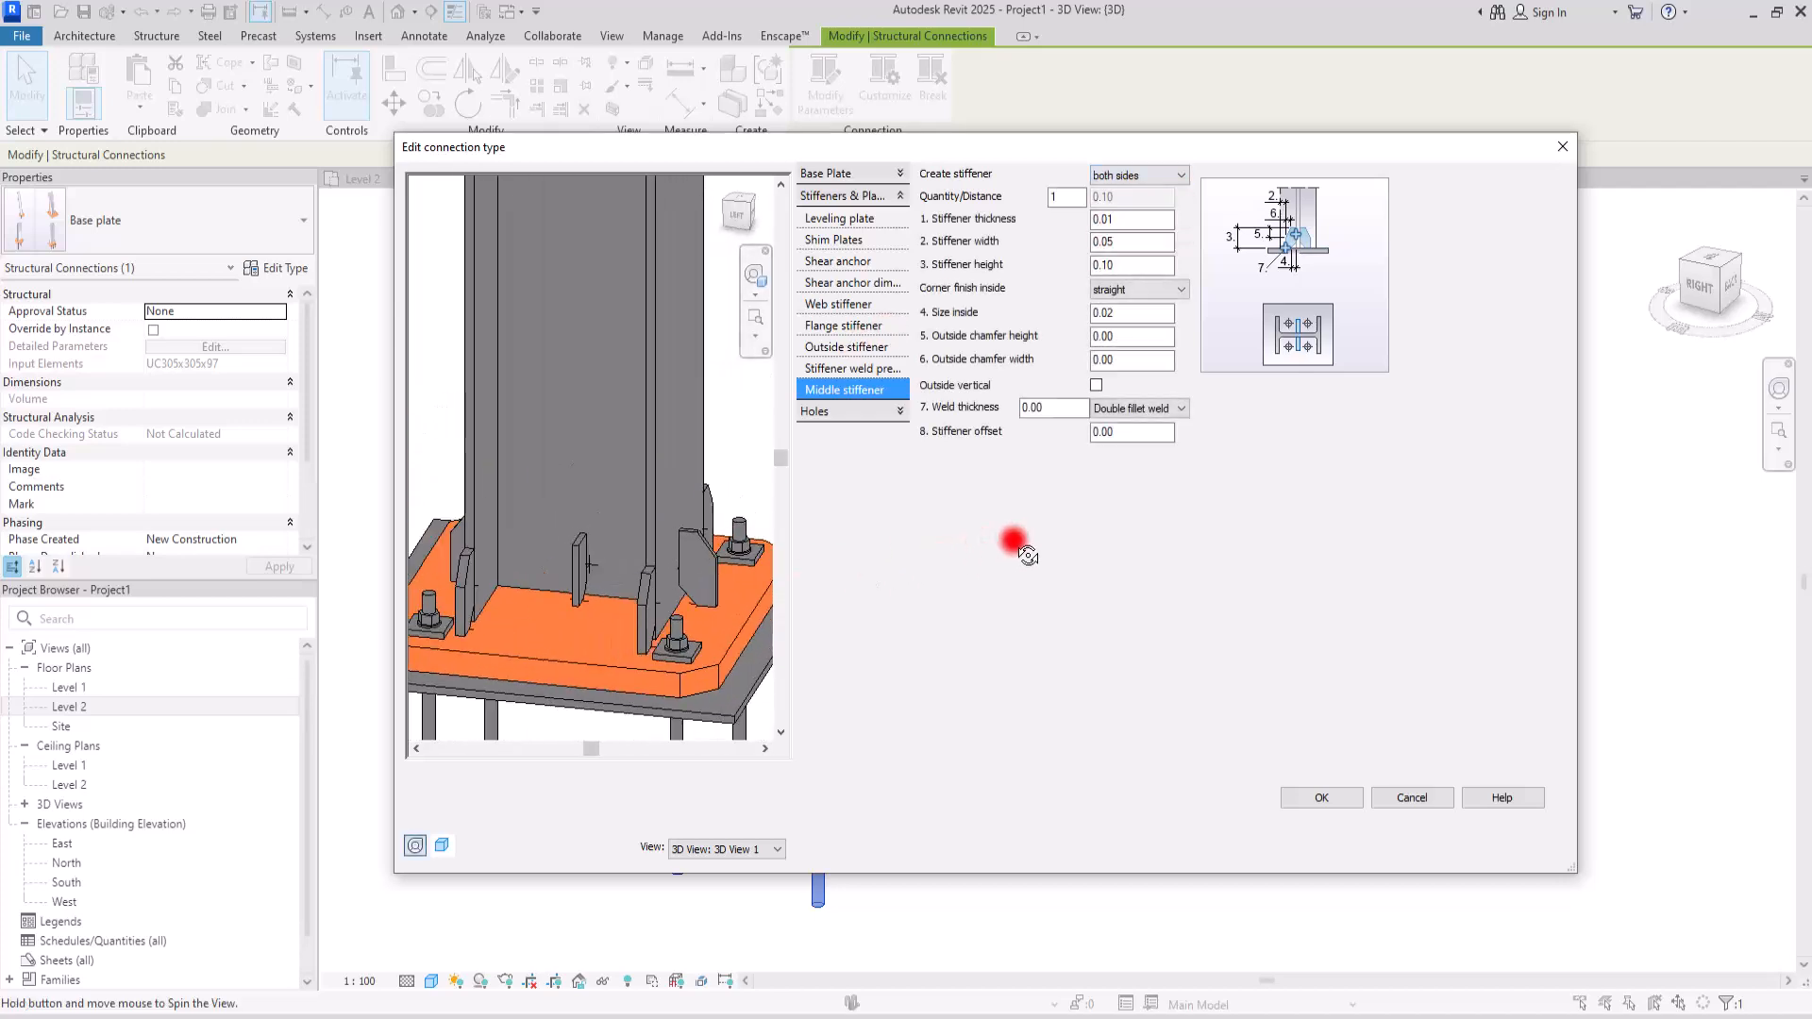
- Try the middle stiffener on one side only, and restore it to both sides
left_click(1165, 174)
left_click(1114, 202)
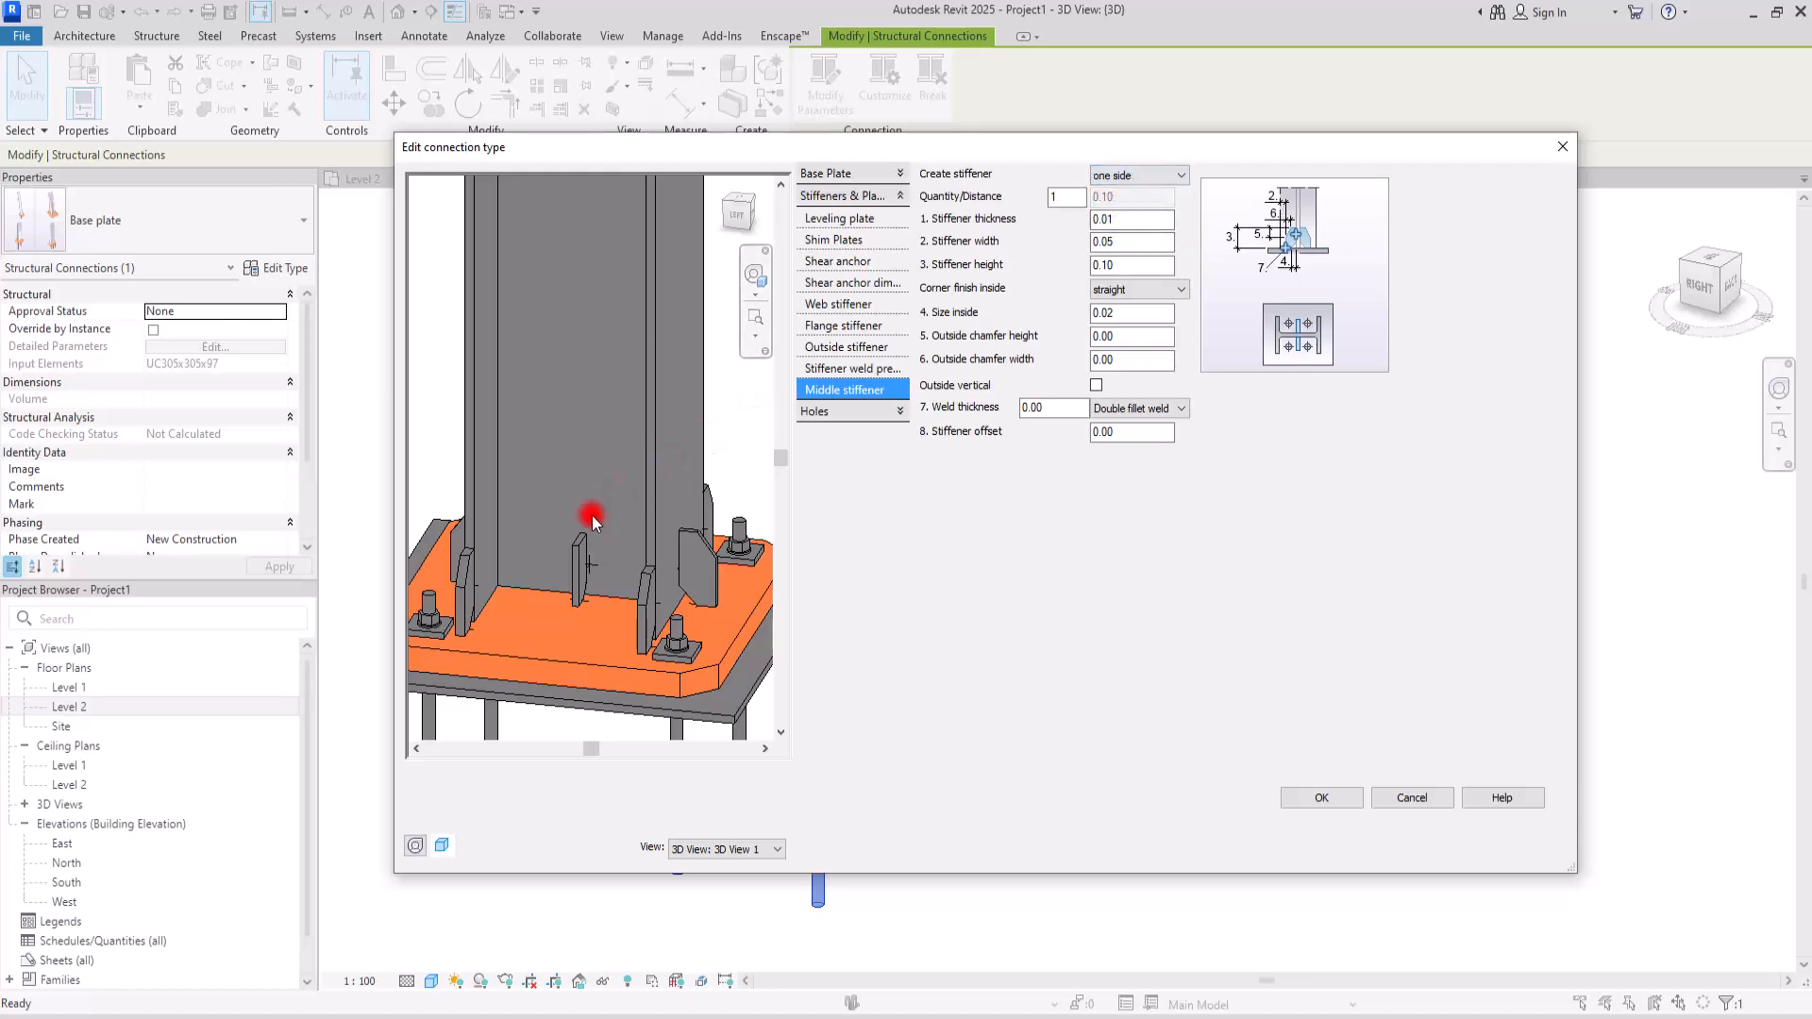
middle_click_drag(599, 627, 680, 491, "shift")
left_click(1147, 177)
left_click(1133, 227)
- Try a middle stiffener quantity of 3, and return the quantity to 1
left_click_drag(1063, 196, 1011, 195)
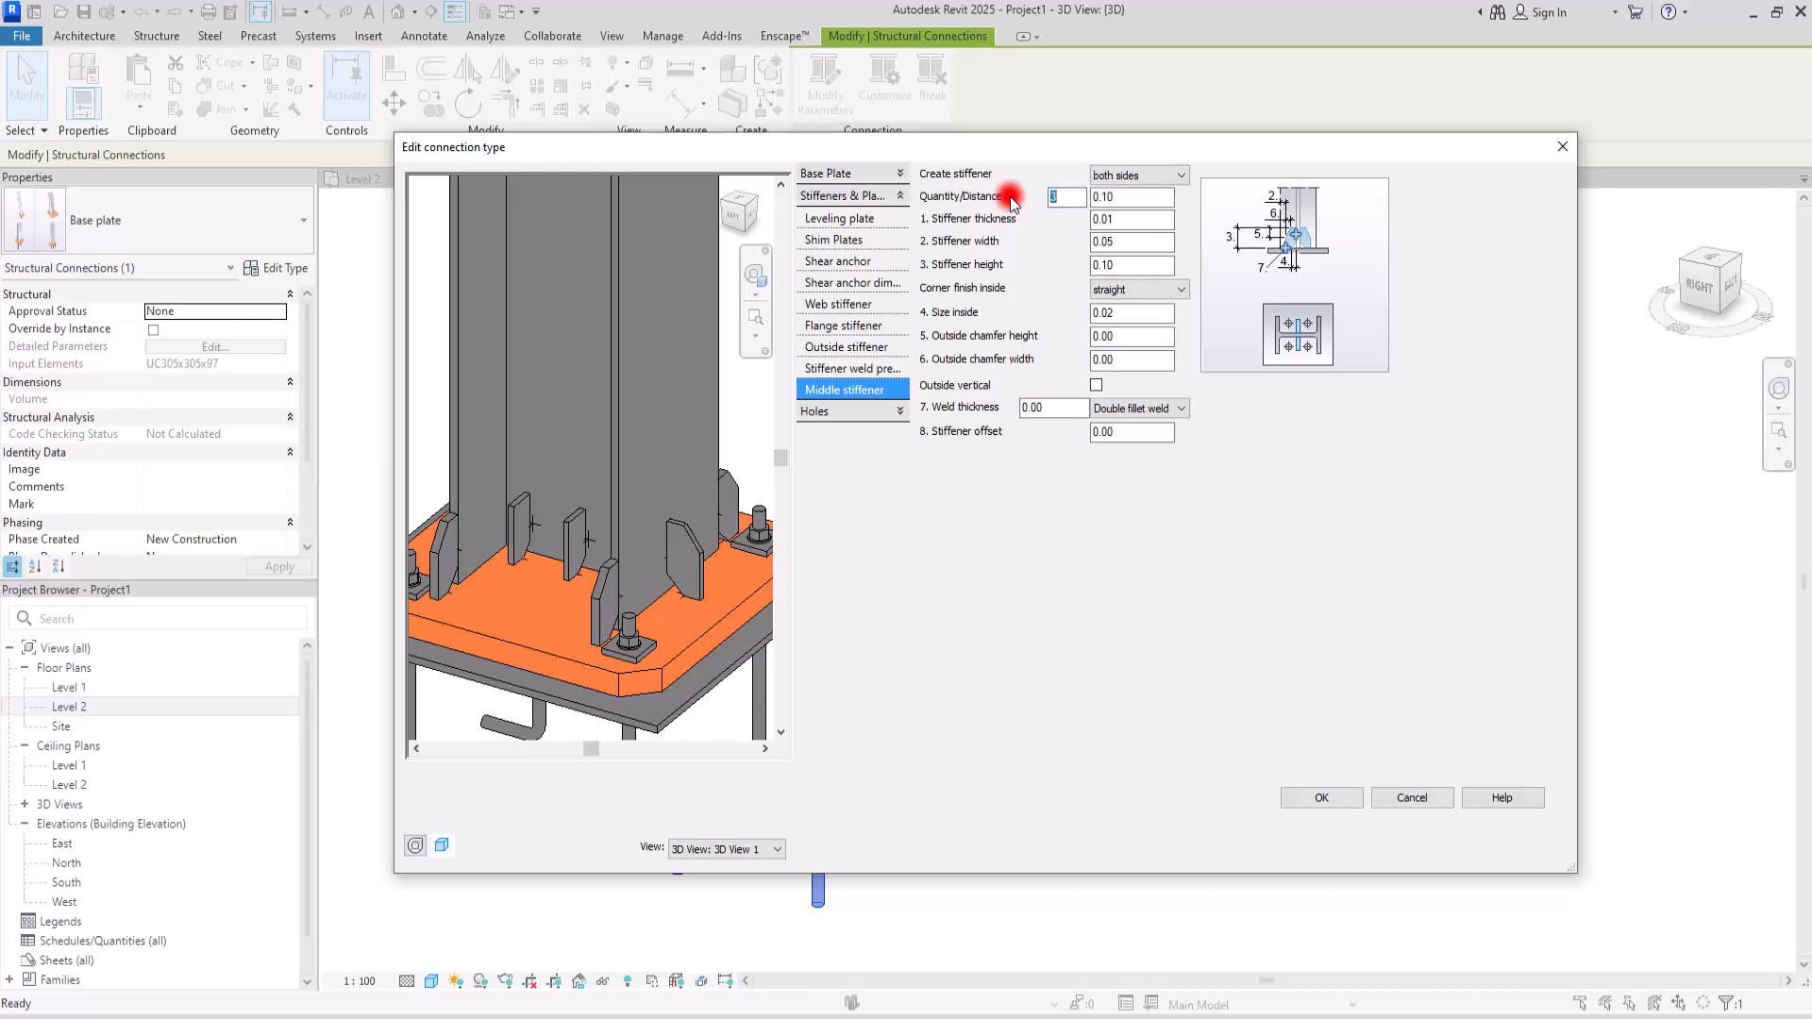
middle_click_drag(491, 376, 715, 546, "shift")
scroll(468, 434, "up", 5)
middle_click_drag(606, 411, 680, 291, "shift")
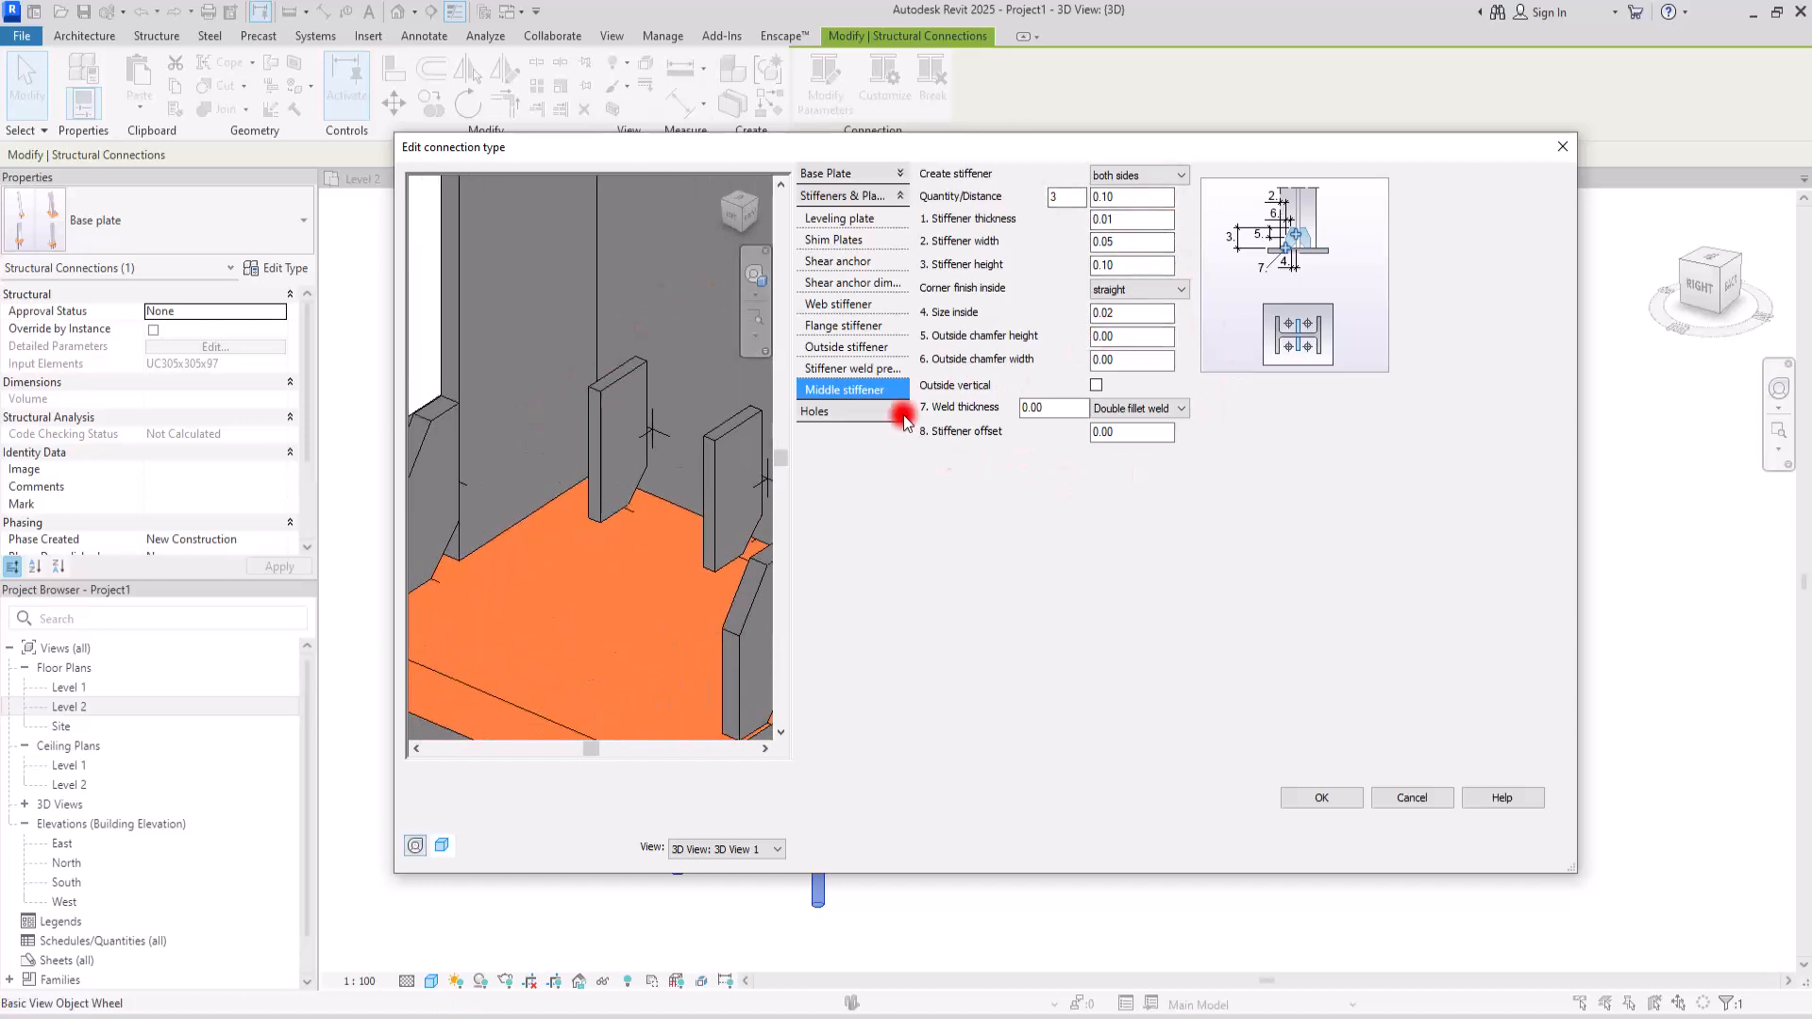
scroll(526, 454, "down", 5)
double_click(1065, 197)
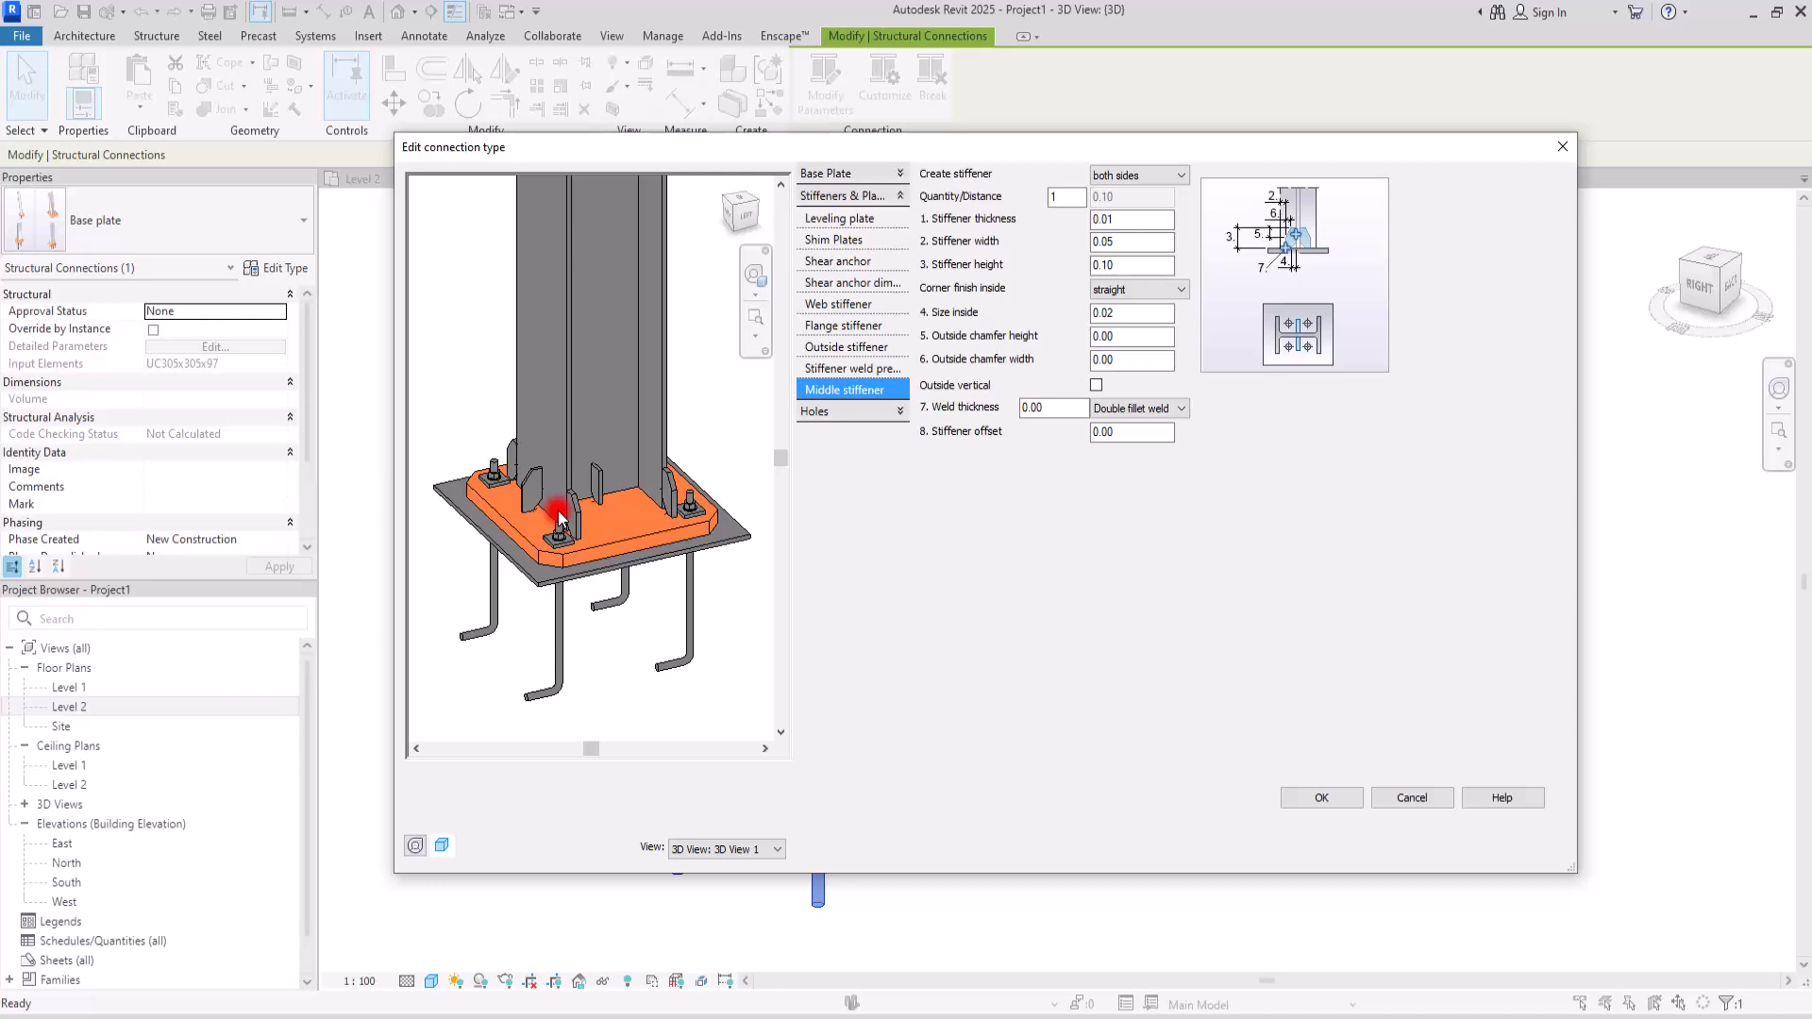
- Open the Holes category, accept the connection settings unchanged there, and view the base plate connection from several sides
left_click(869, 410)
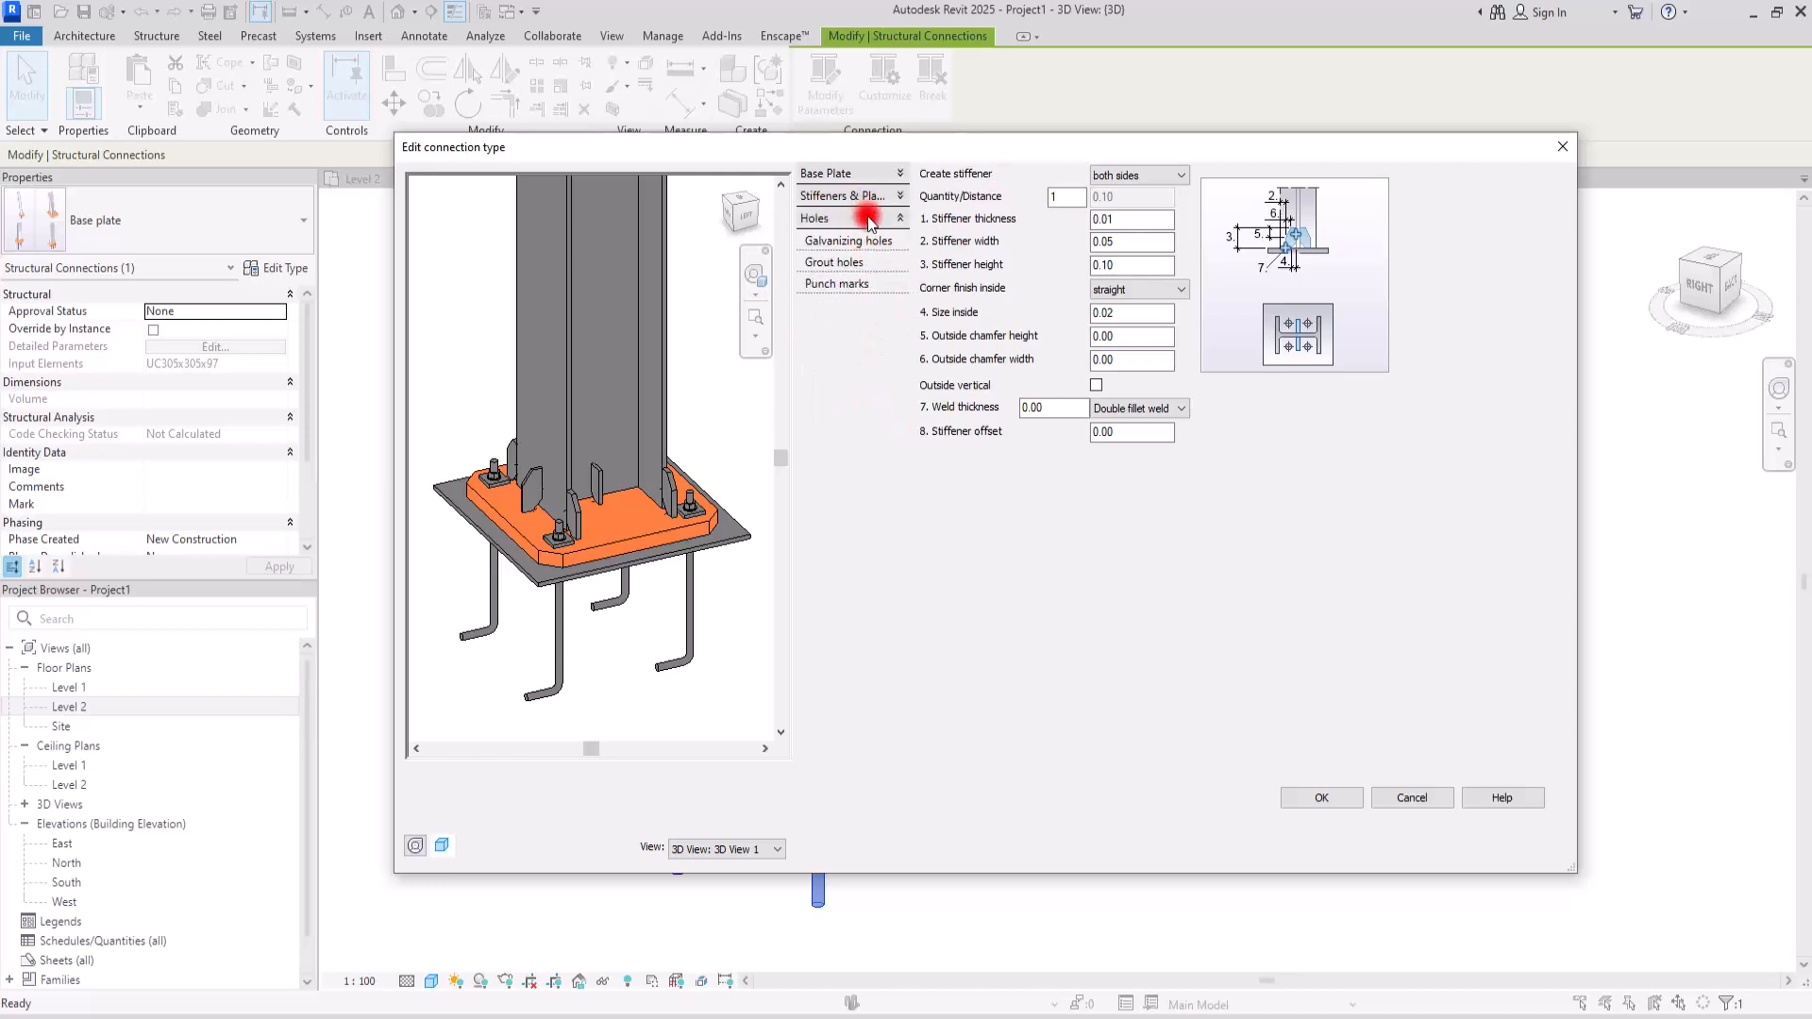
left_click(1321, 797)
left_click(1288, 800)
left_click(1125, 514)
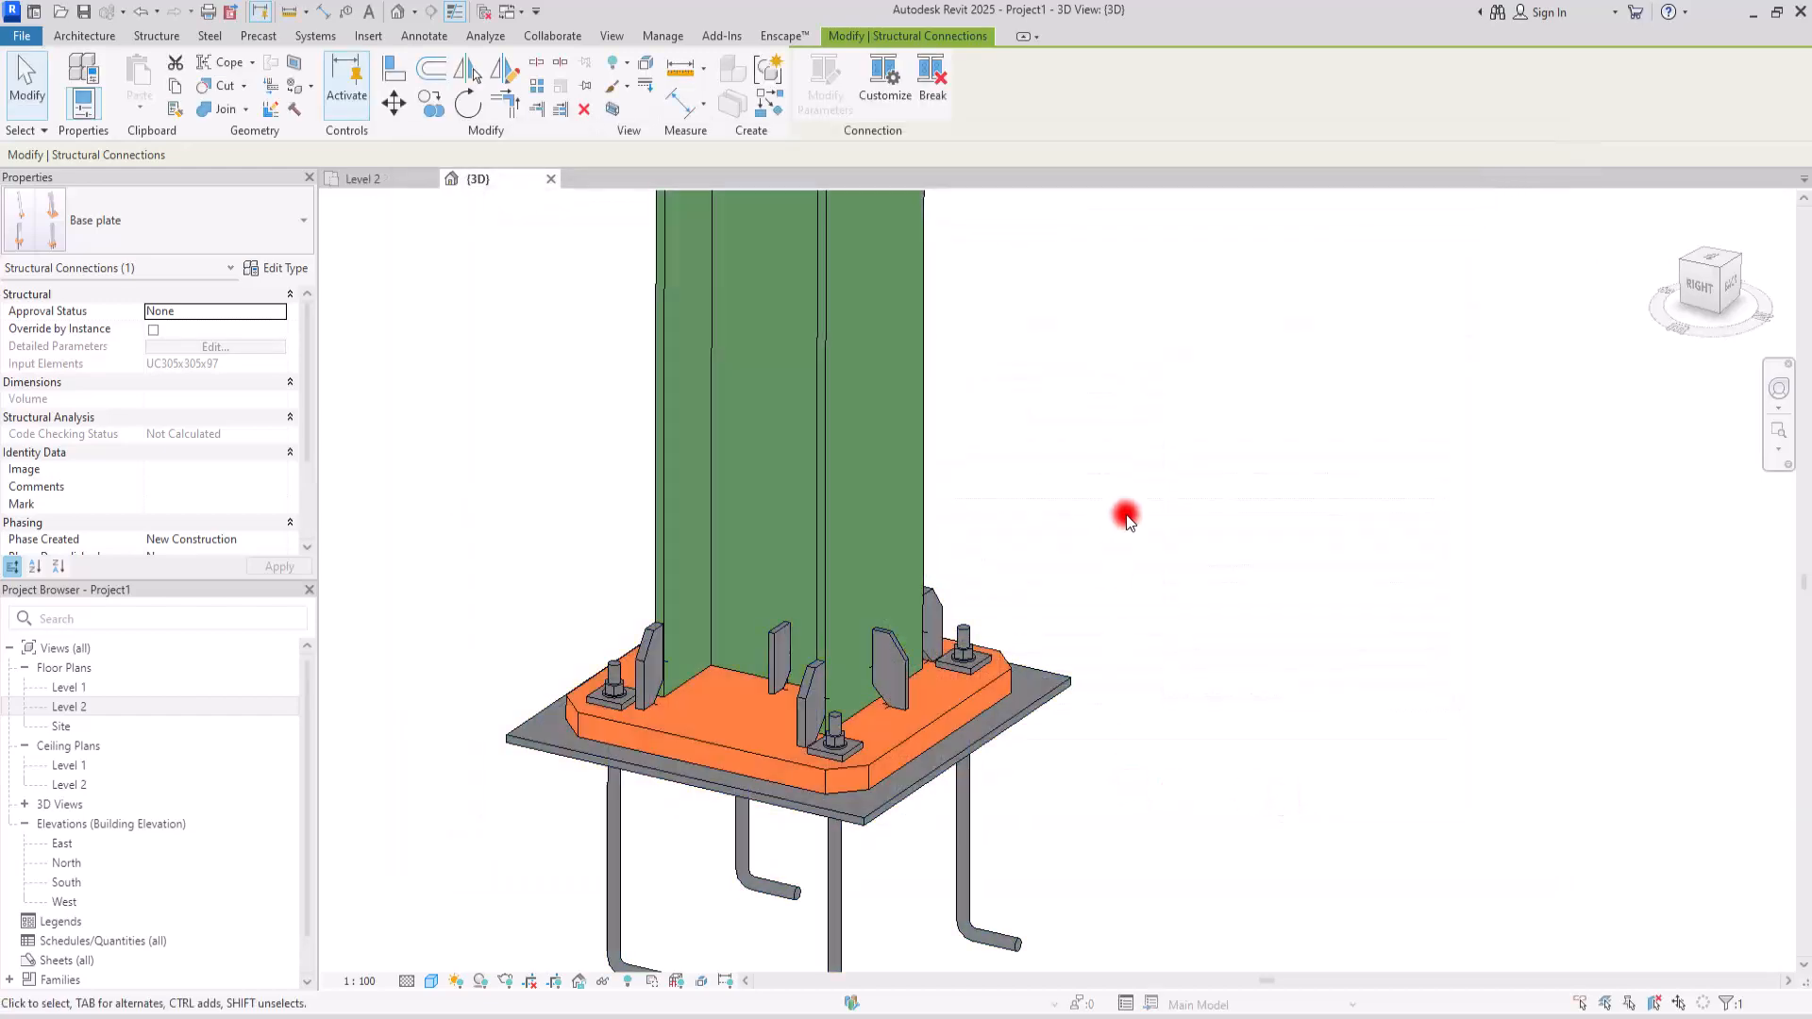
middle_click_drag(660, 838, 582, 346, "shift")
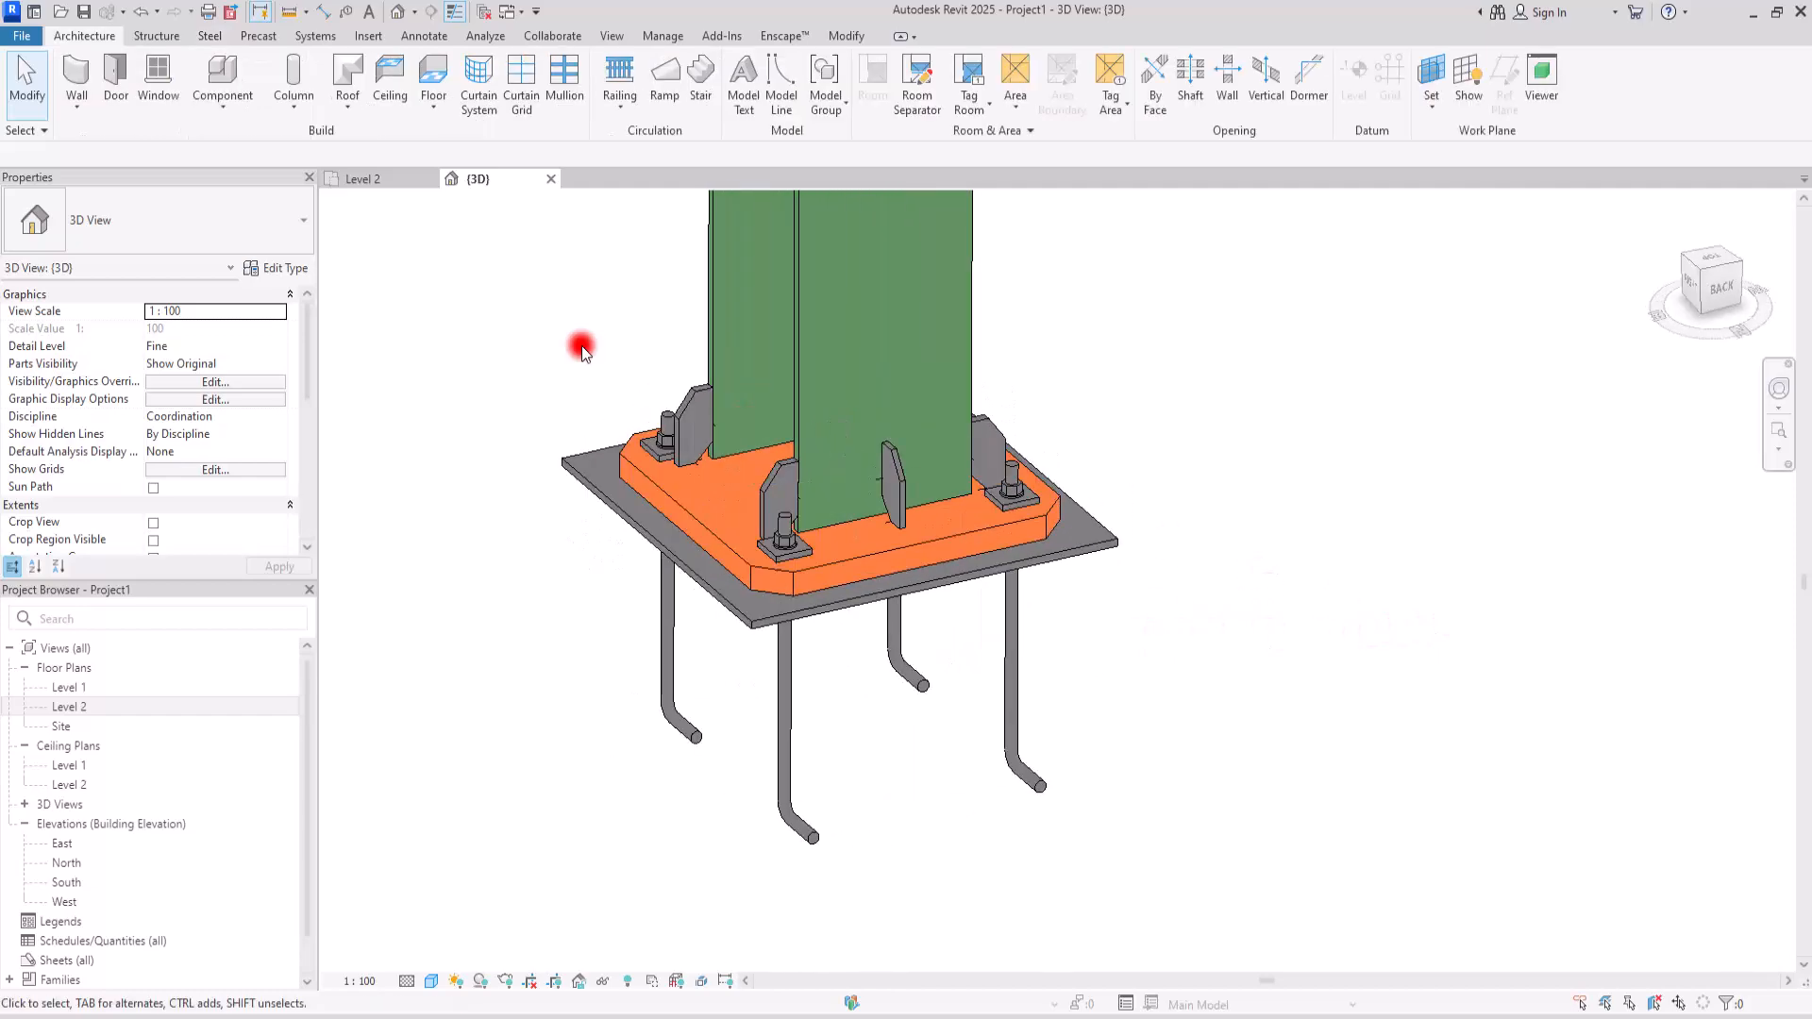
middle_click_drag(642, 604, 1038, 672, "shift")
- Show the 3D view in wireframe, dismissing the save reminder, and examine the anchors, stiffeners and plates
left_click(433, 983)
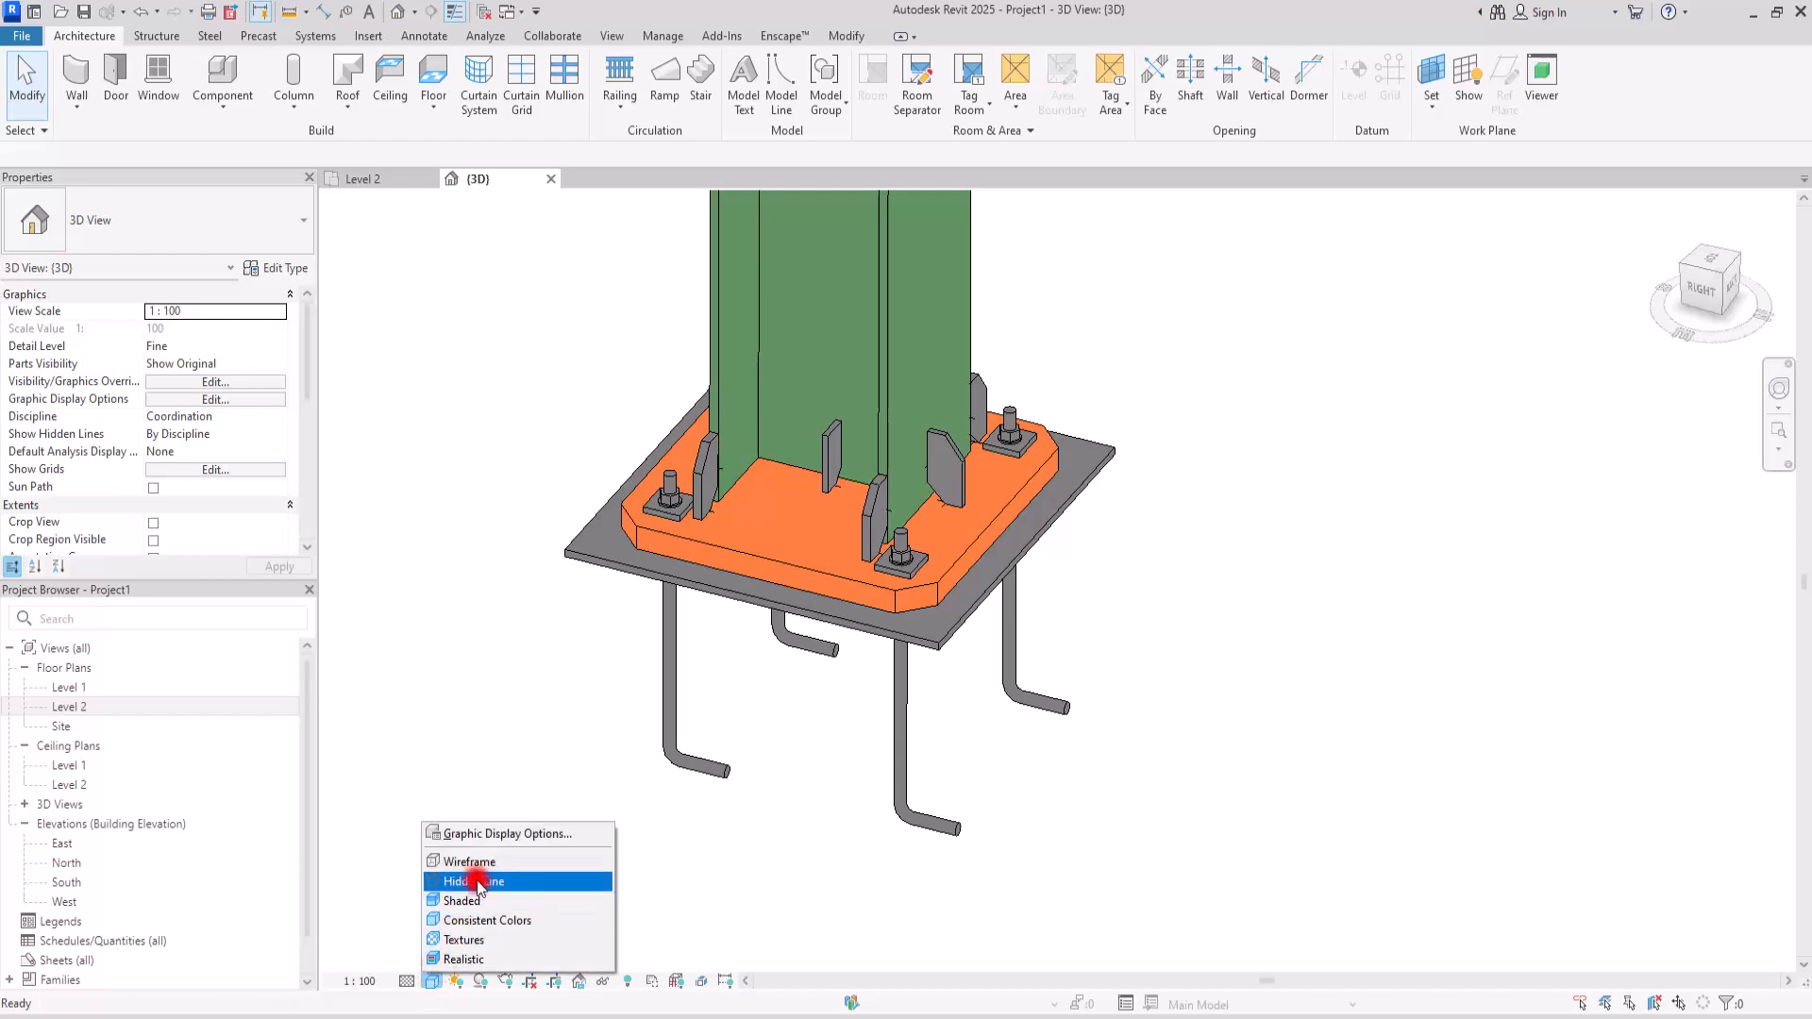
left_click(473, 858)
left_click(1058, 348)
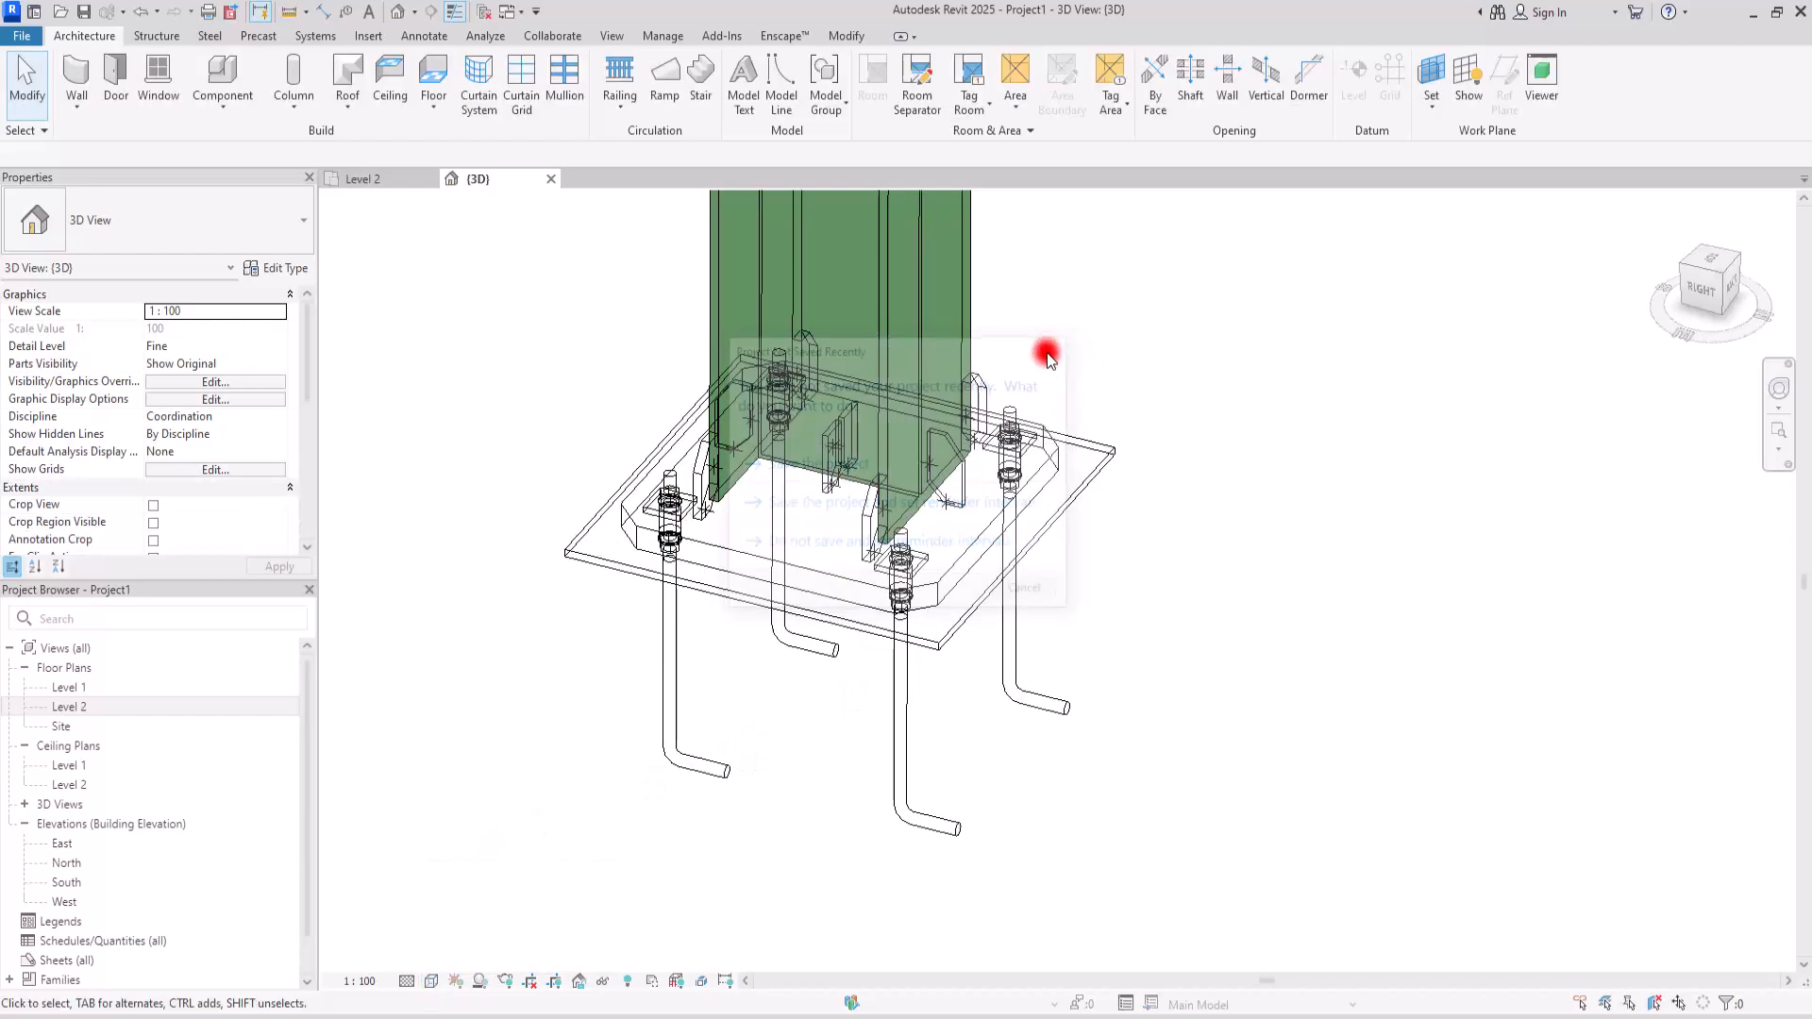
middle_click_drag(1213, 626, 780, 562, "shift")
scroll(1019, 437, "up", 5)
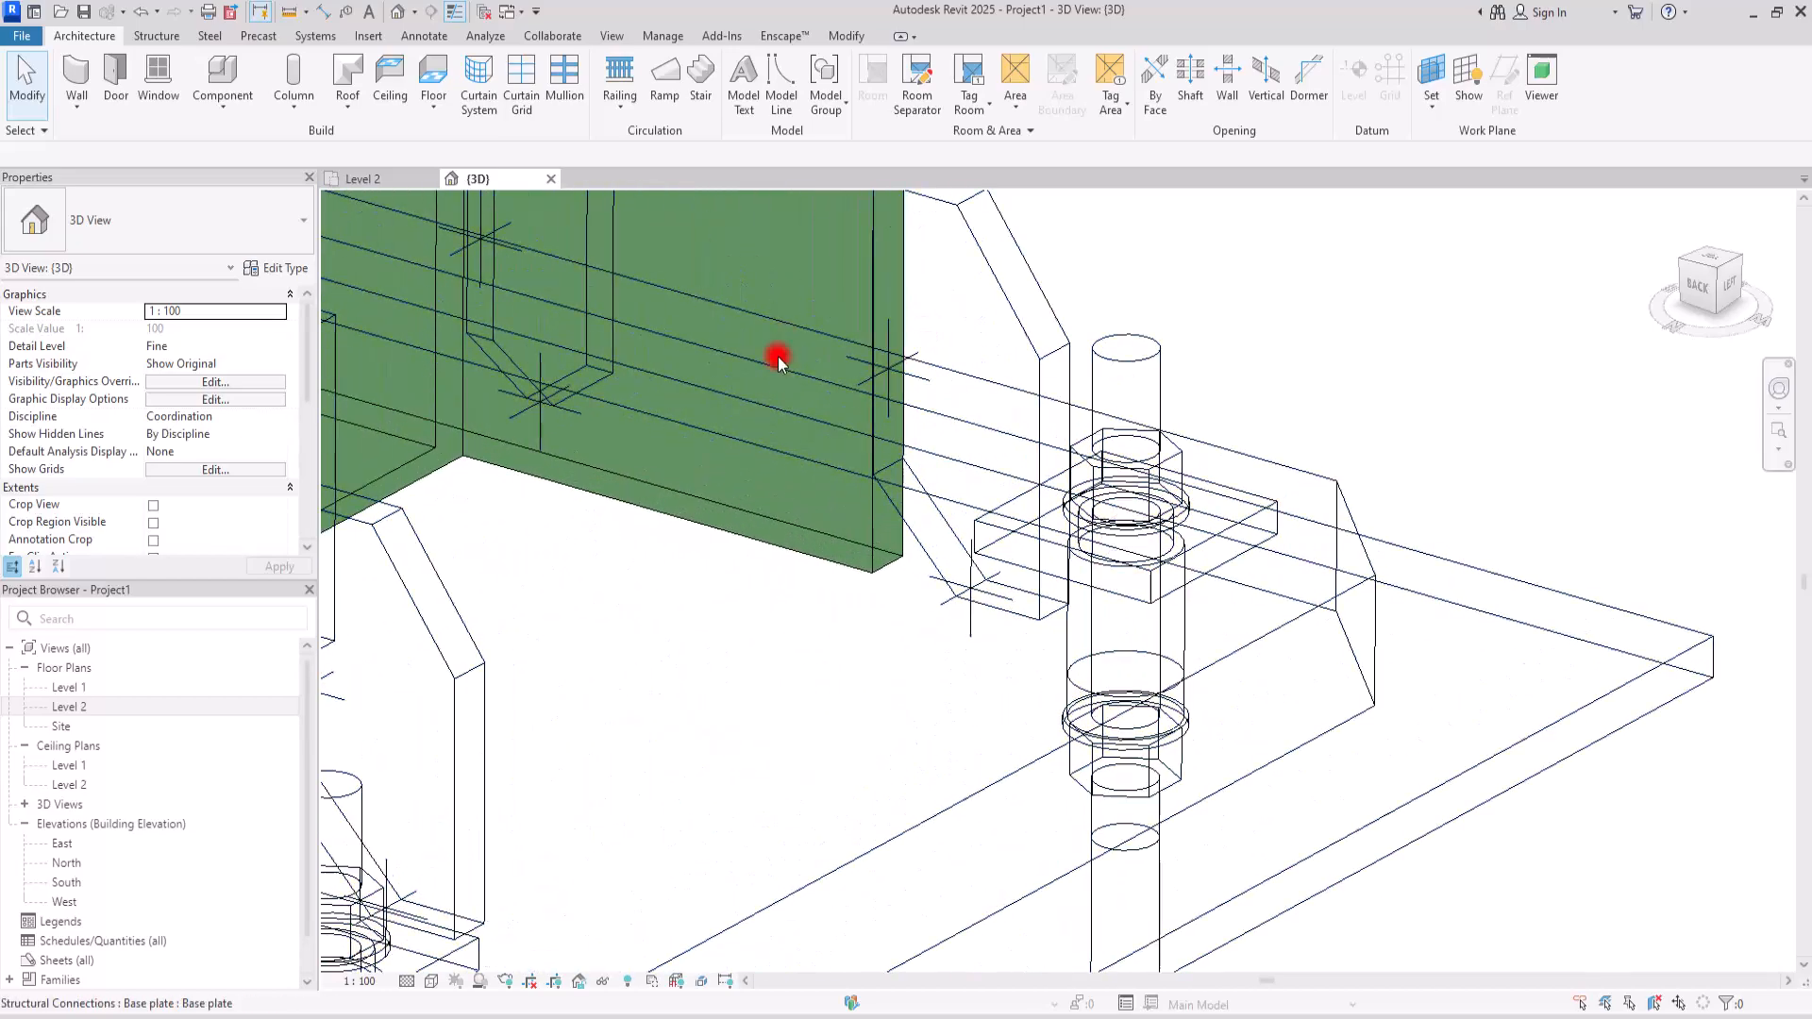
scroll(944, 567, "down", 5)
middle_click_drag(755, 696, 1111, 643, "shift")
scroll(1064, 401, "down", 3)
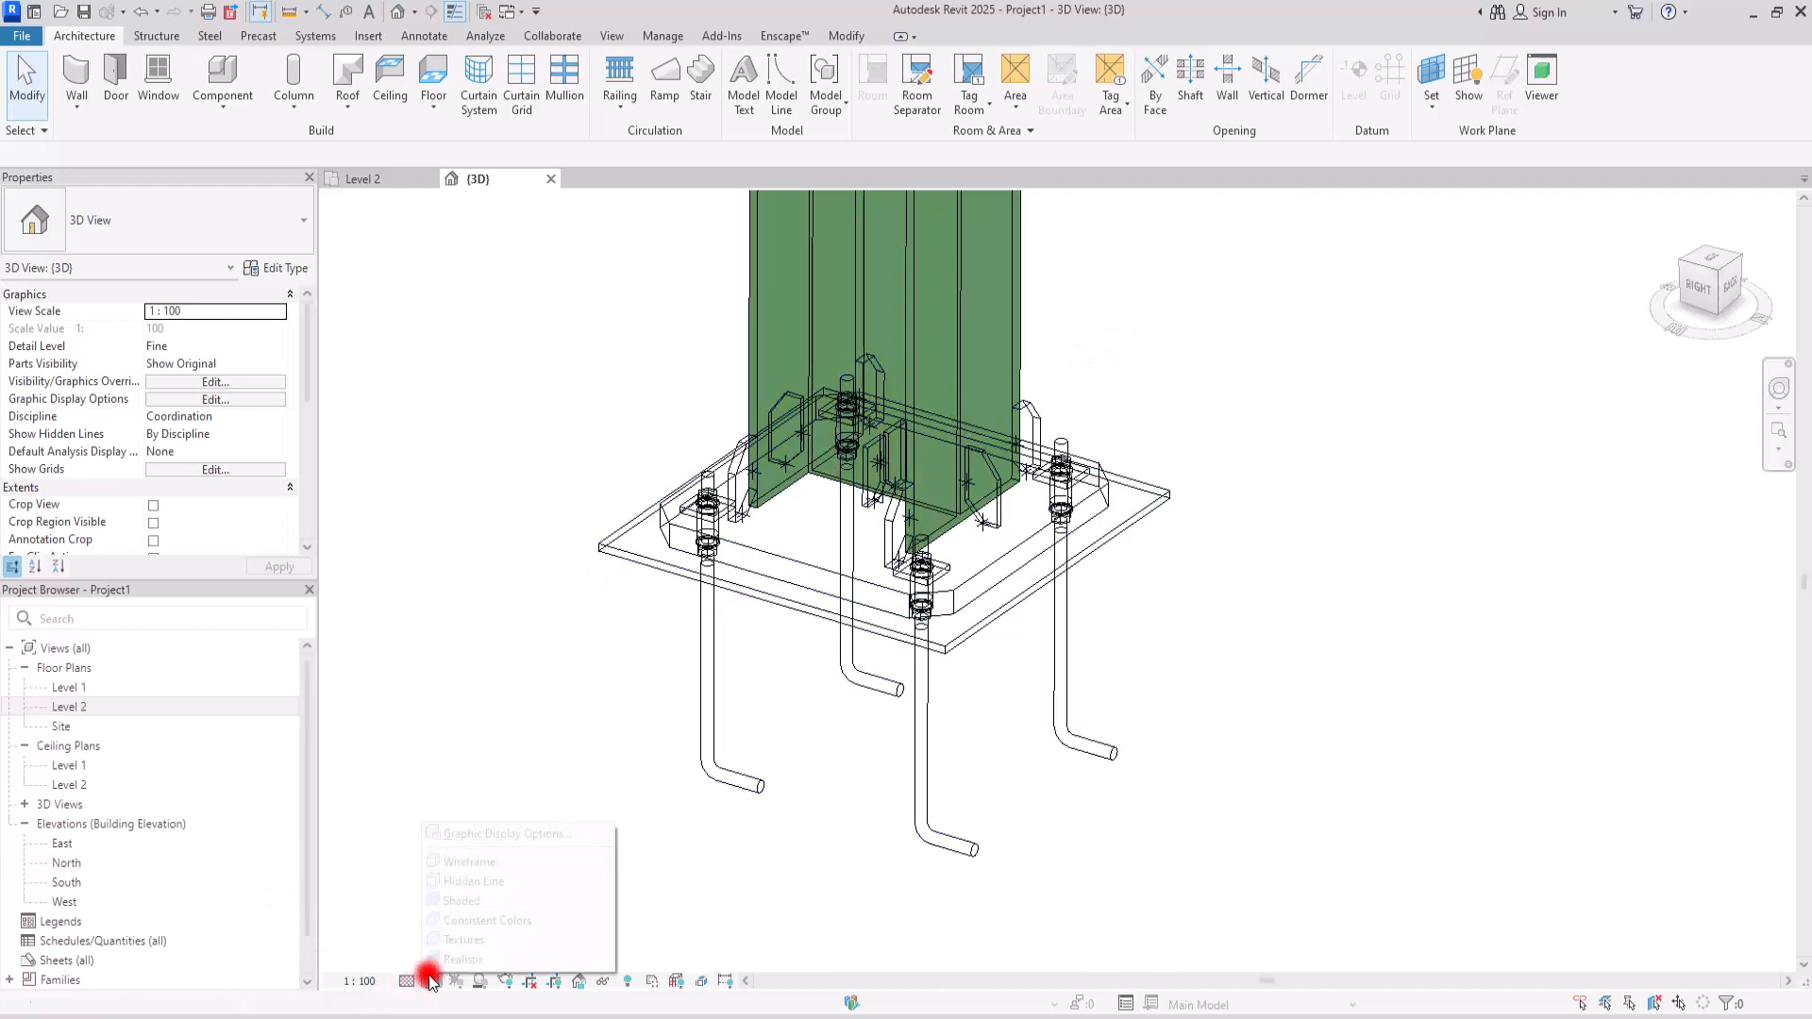
- Return the 3D view to its solid-colour visual style and examine the base plate, anchors and stiffeners from all sides
scroll(708, 380, "up", 4)
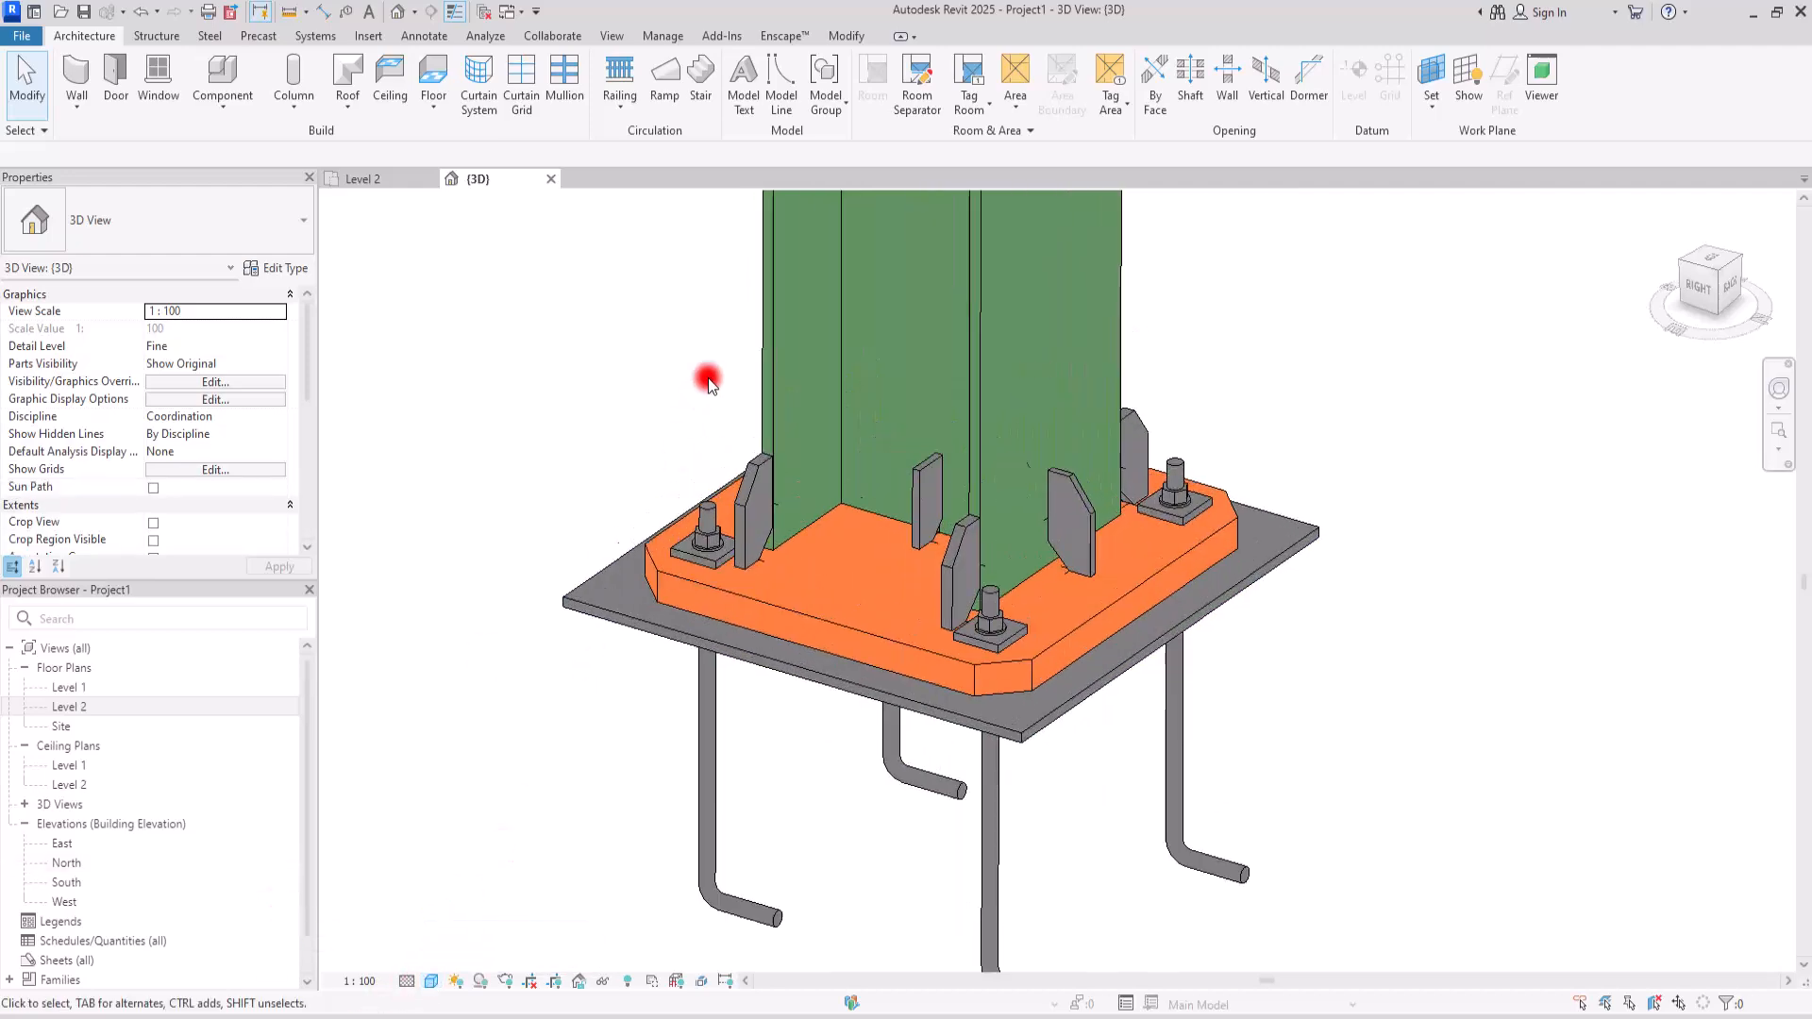
scroll(910, 620, "down", 4)
middle_click_drag(1387, 543, 447, 535, "shift")
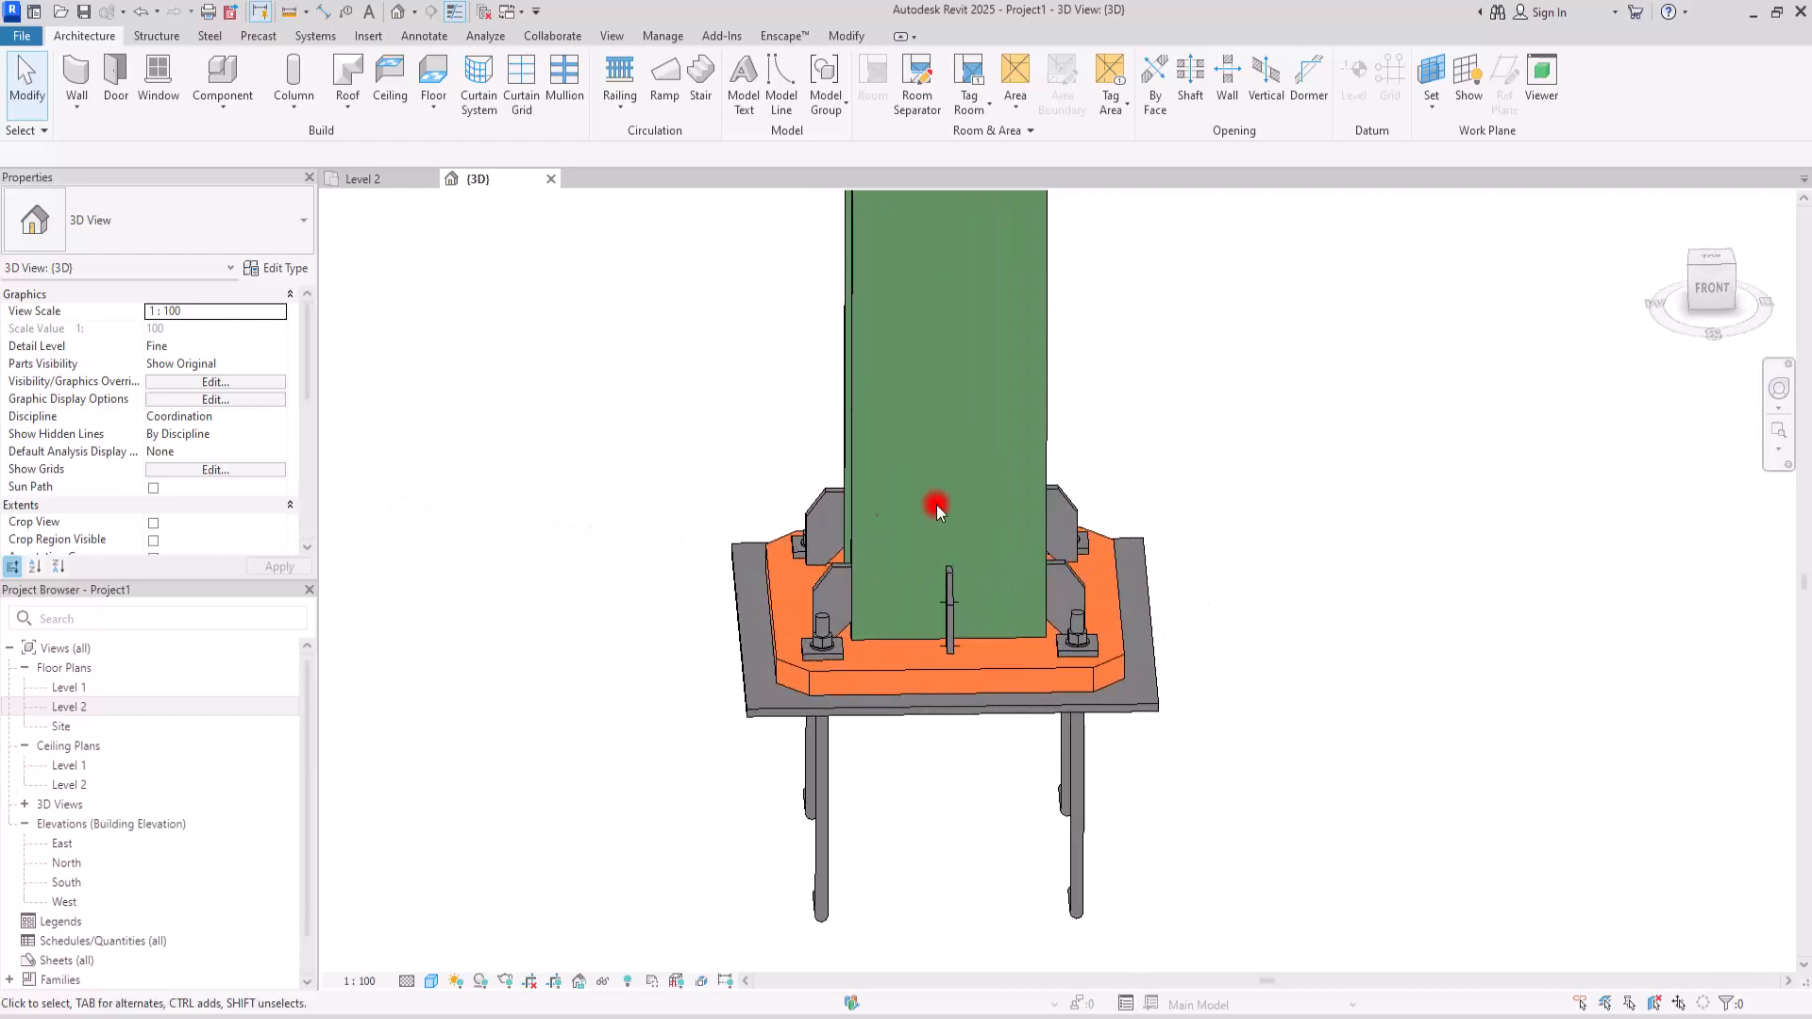
middle_click_drag(1401, 436, 672, 424, "shift")
middle_click_drag(1449, 417, 861, 410, "shift")
scroll(817, 547, "up", 5)
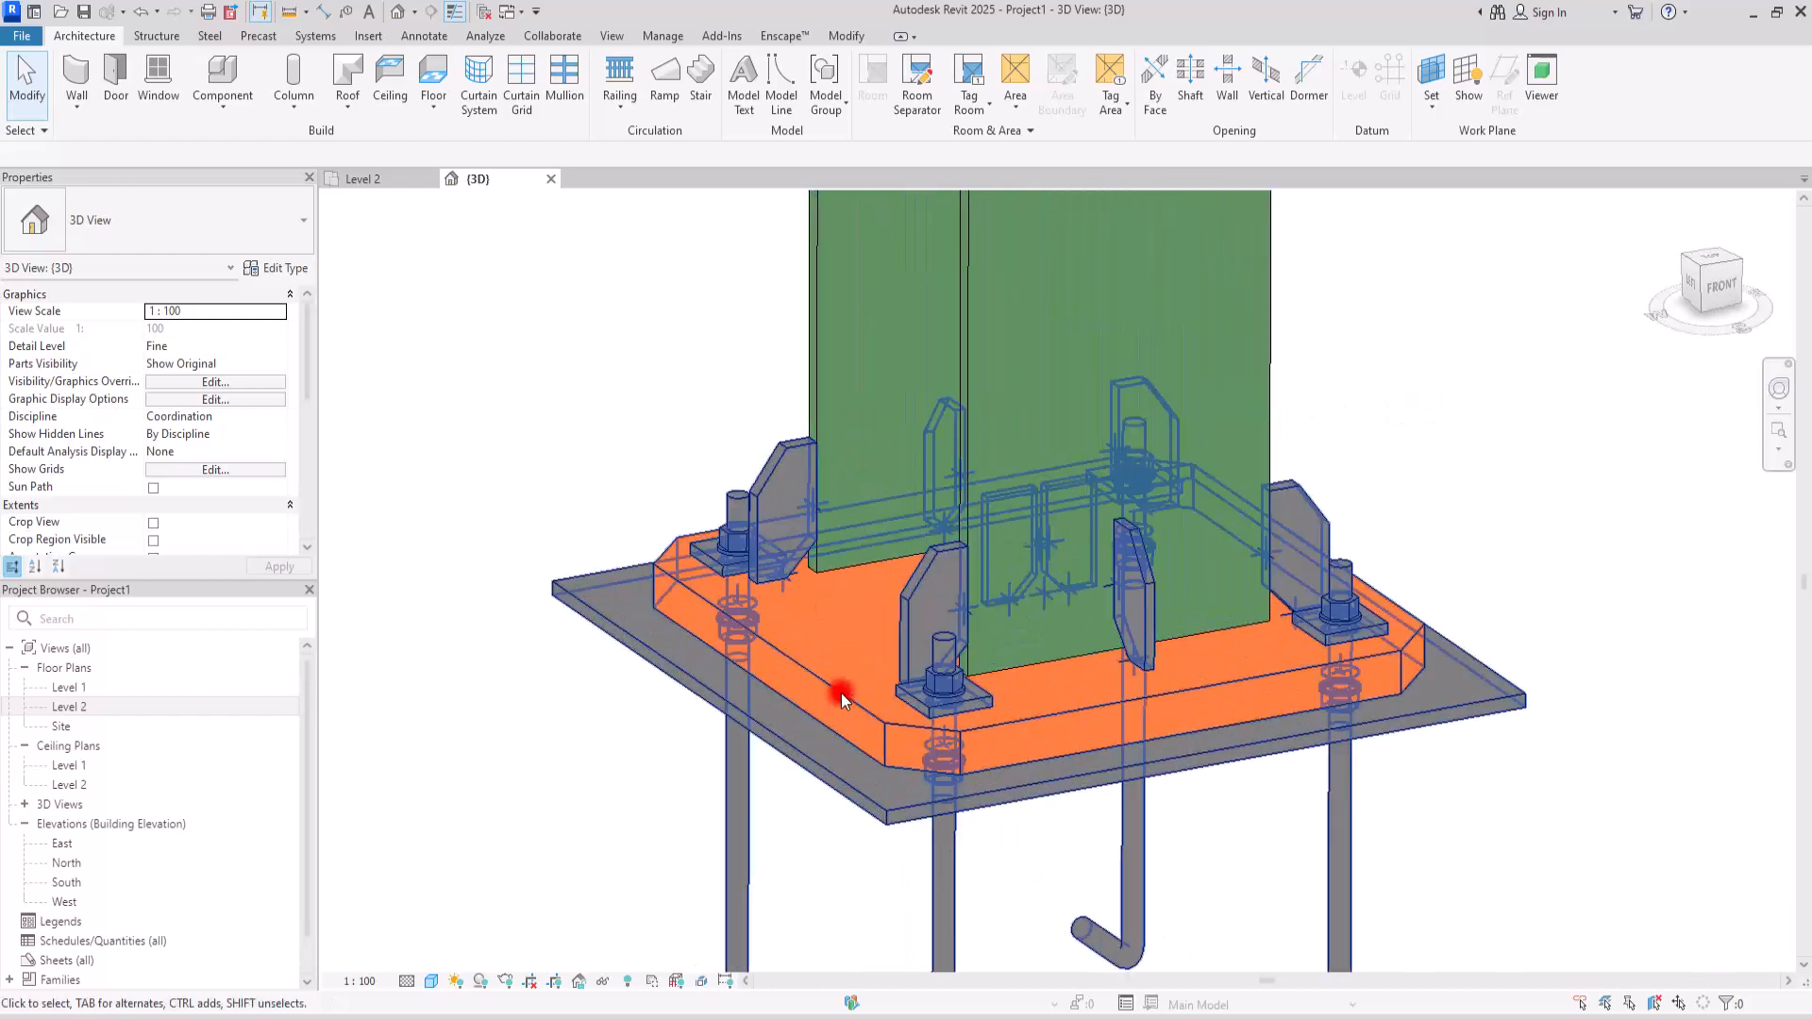
middle_click_drag(833, 694, 367, 327, "shift")
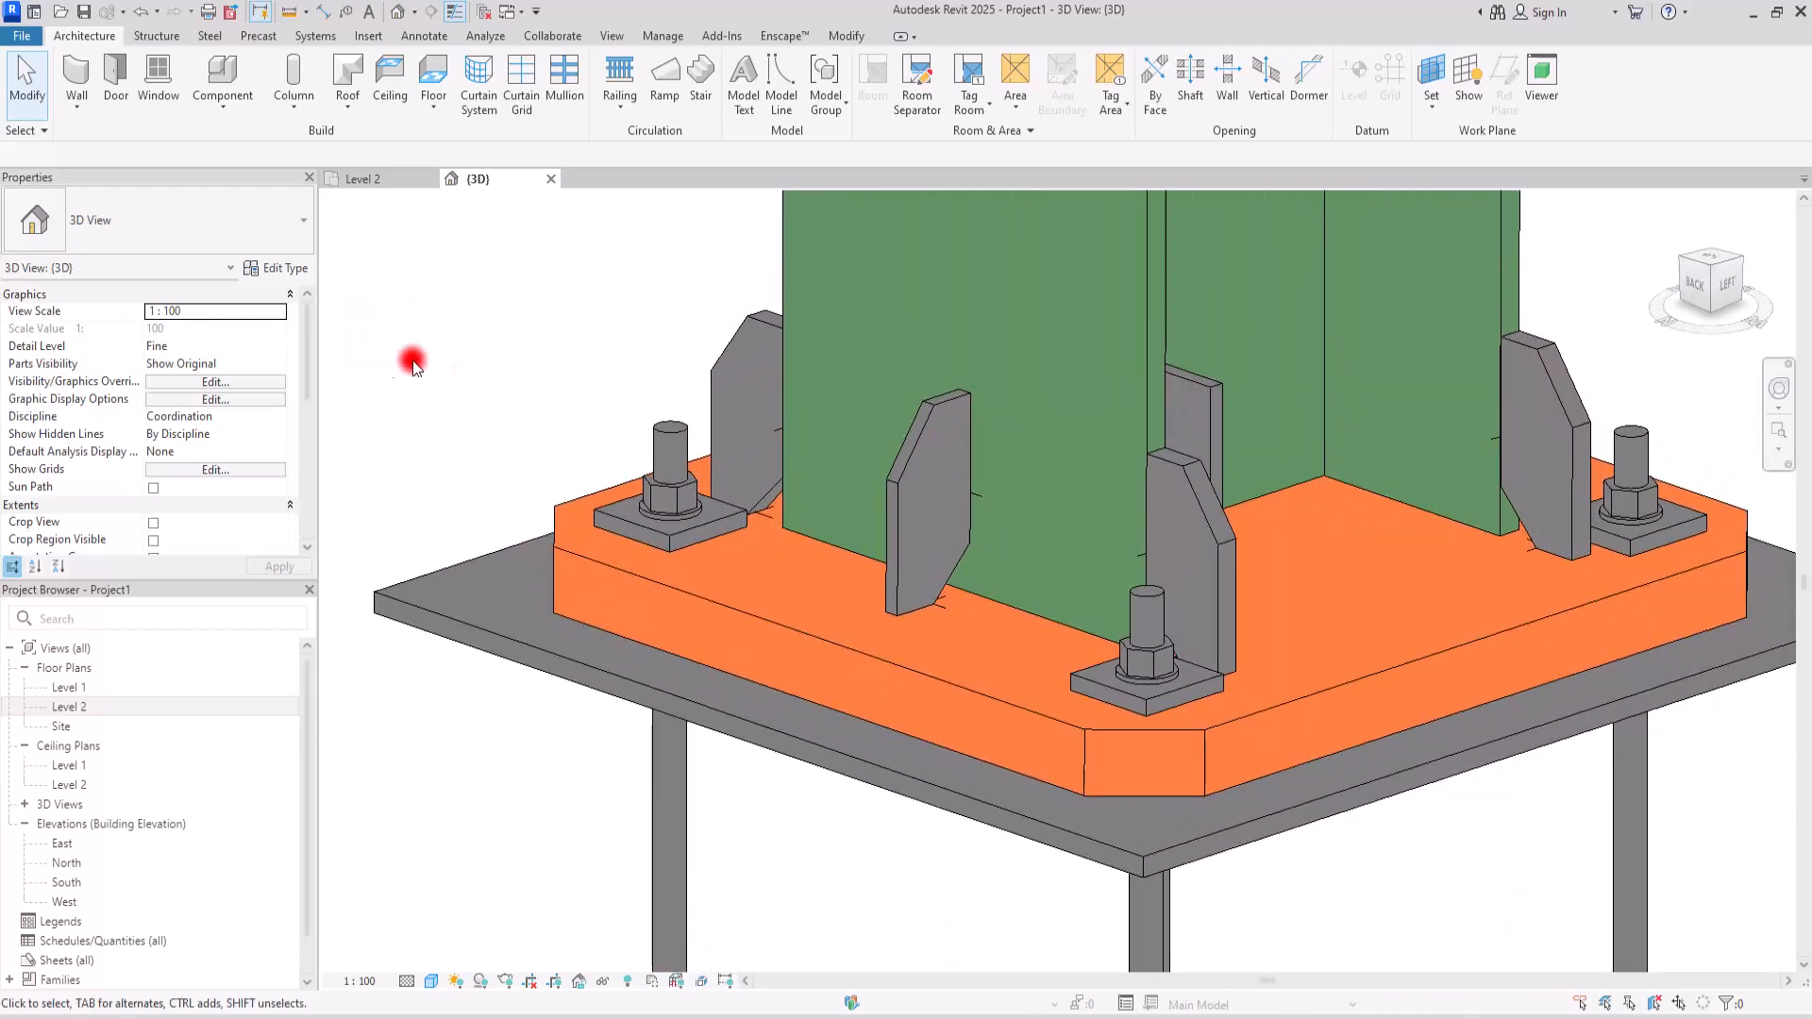